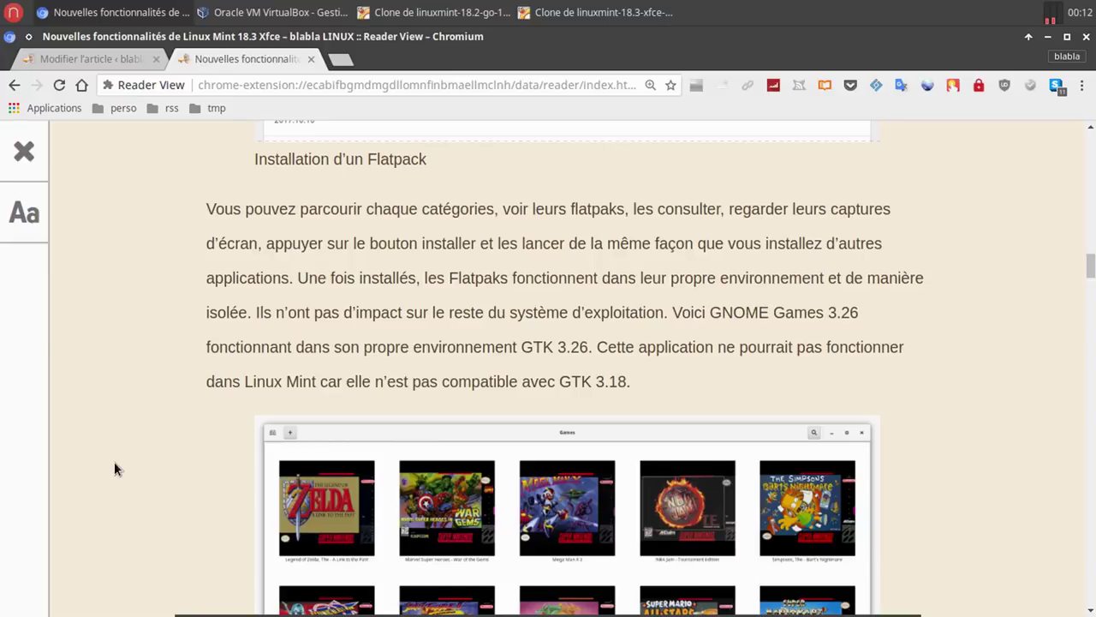
Scroll the Linux Mint 18.3 article down to 'Outils de sauvegarde' and switch to the 18.3 VM.
{"action": "scroll", "coordinate": [114, 462], "scroll_direction": "down", "scroll_amount": 7}
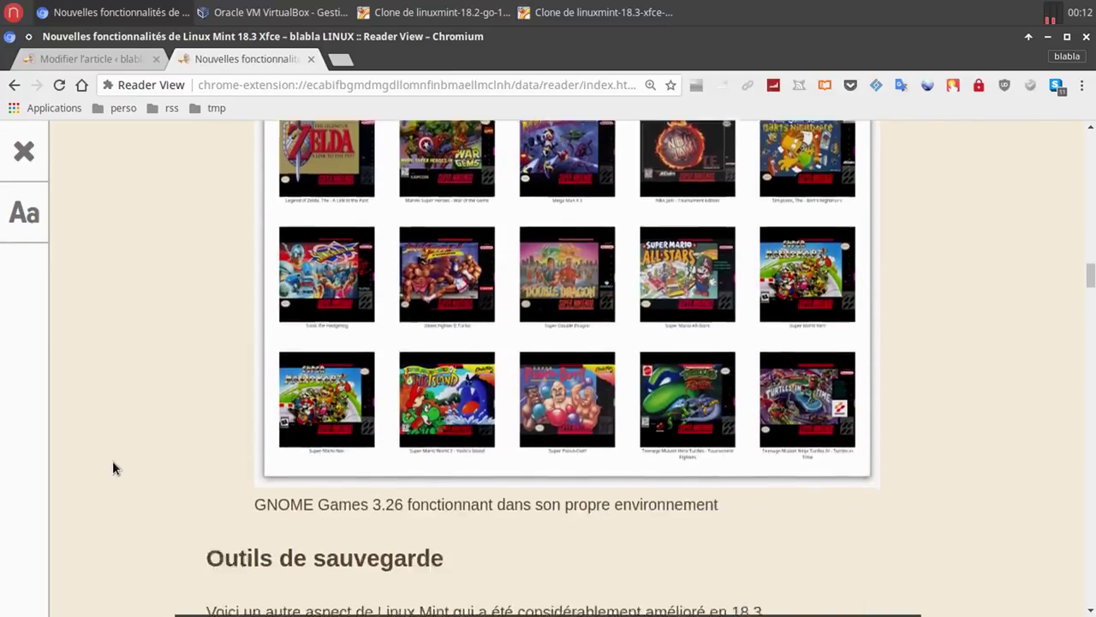
{"action": "scroll", "coordinate": [114, 468], "scroll_direction": "down", "scroll_amount": 2}
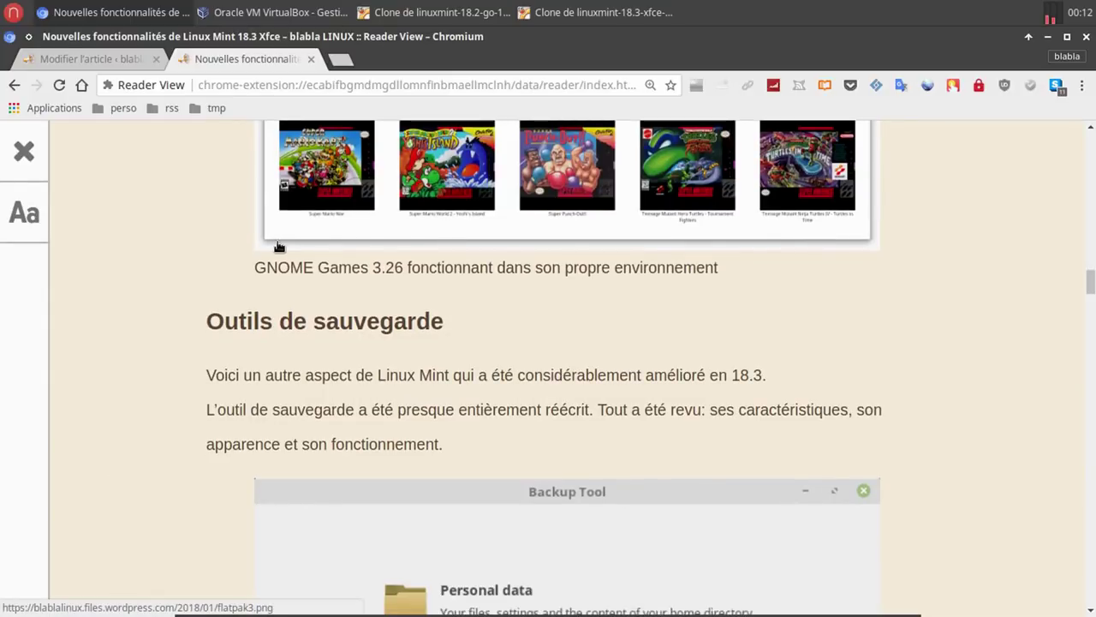
{"action": "left_click", "coordinate": [600, 13]}
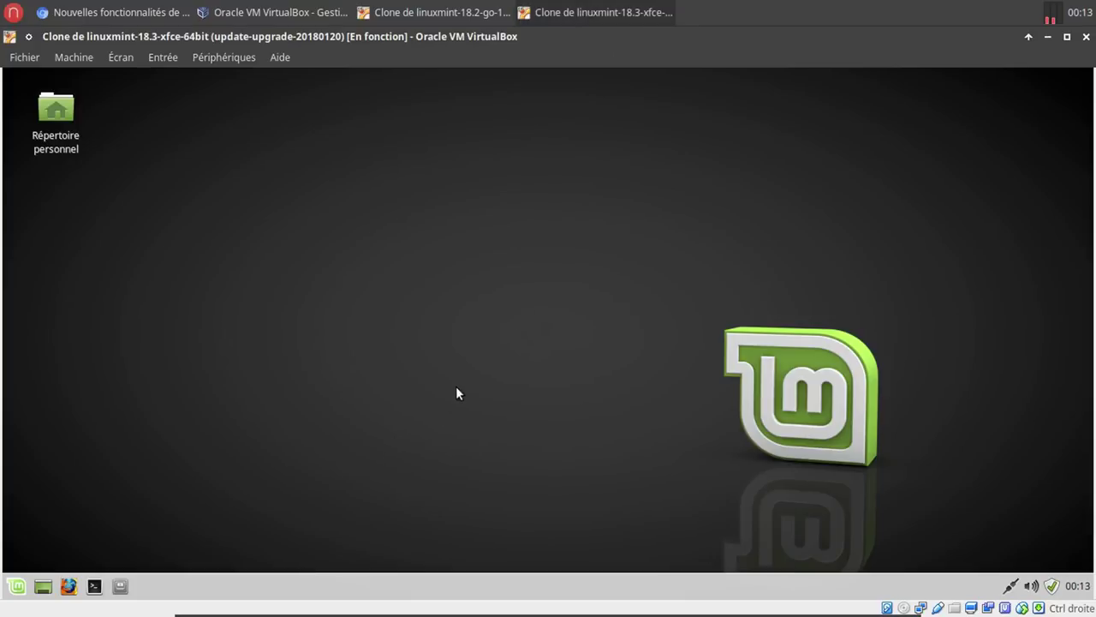
Launch the Gestionnaire de logiciels by searching 'log' in the Mint menu.
{"action": "left_click", "coordinate": [17, 586]}
{"action": "type", "text": "log"}
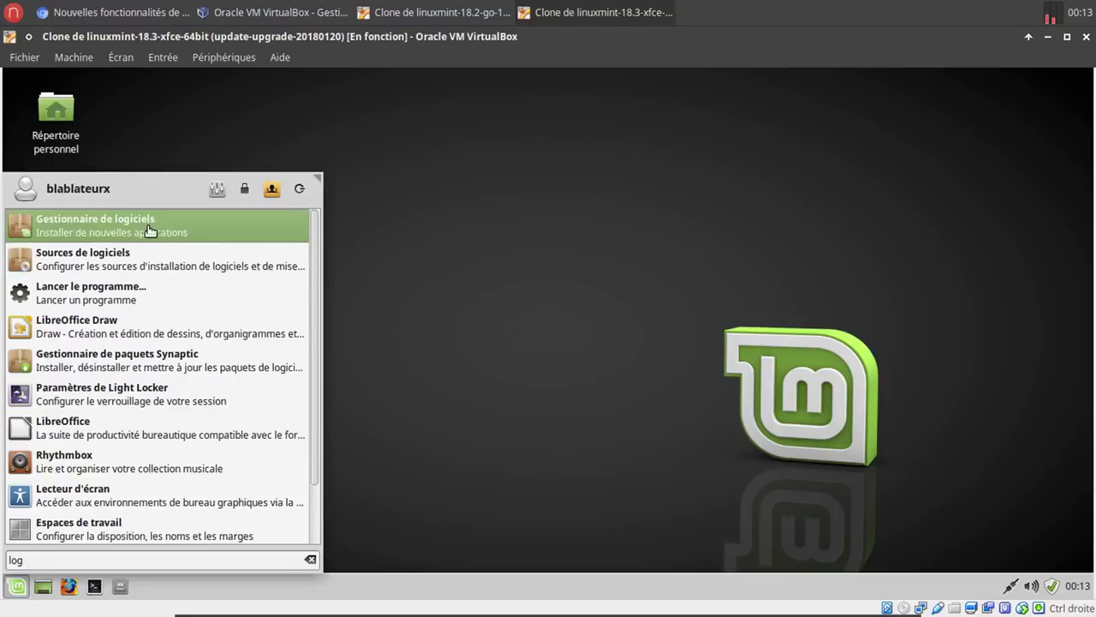
{"action": "left_click", "coordinate": [146, 228]}
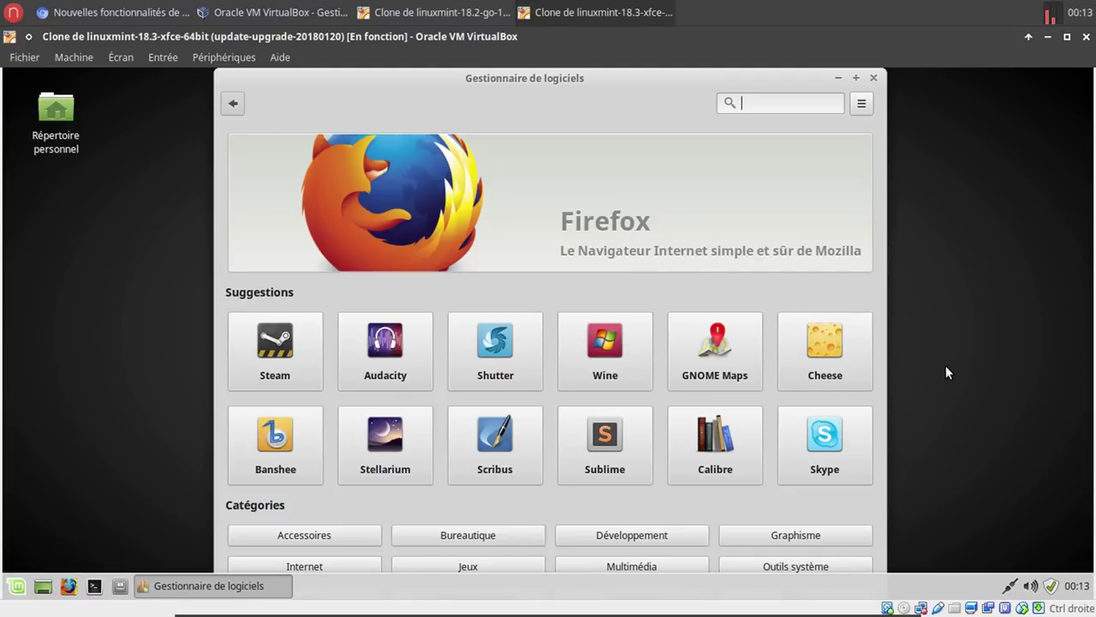
Put the VM in full screen with Host+F and maximize the Software Manager window.
{"action": "key", "text": "ctrl+f"}
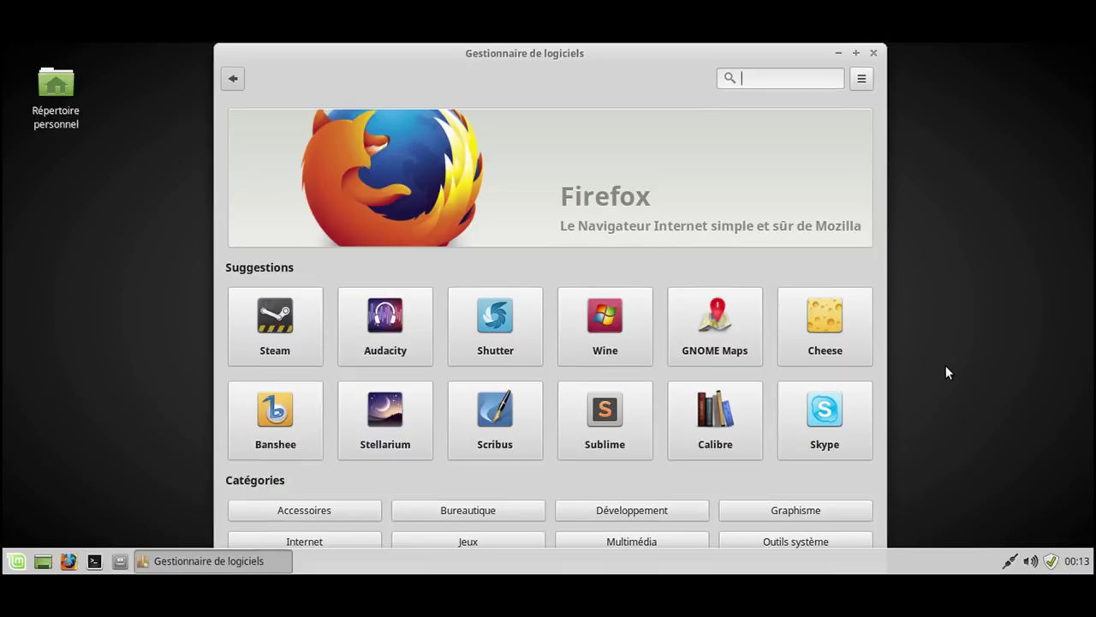
{"action": "key", "text": "ctrl+f"}
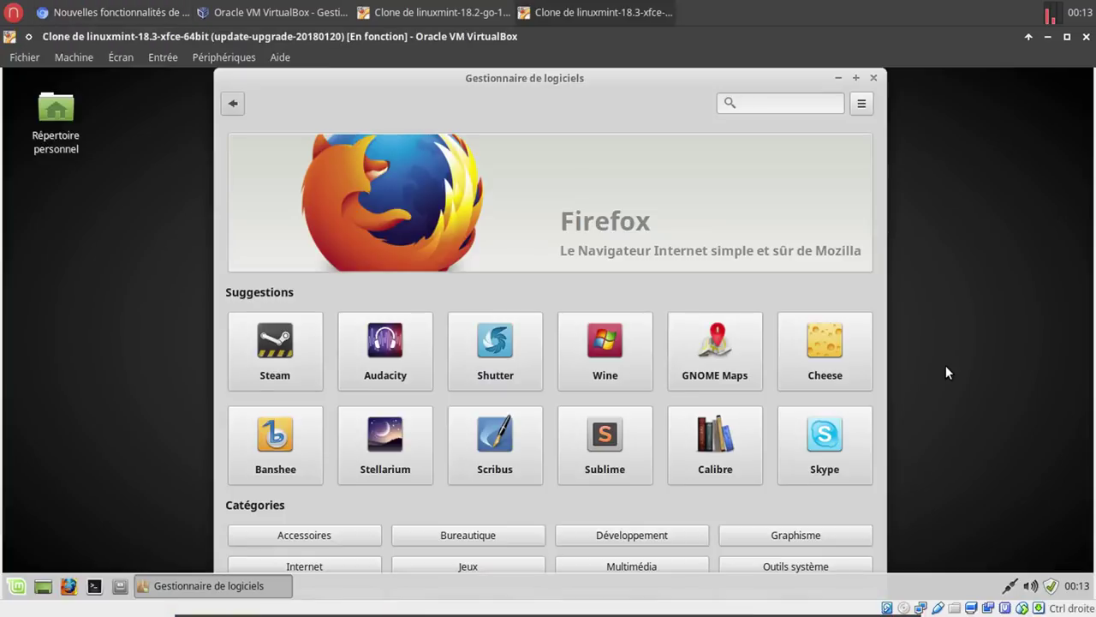
{"action": "key", "text": "ctrl+f"}
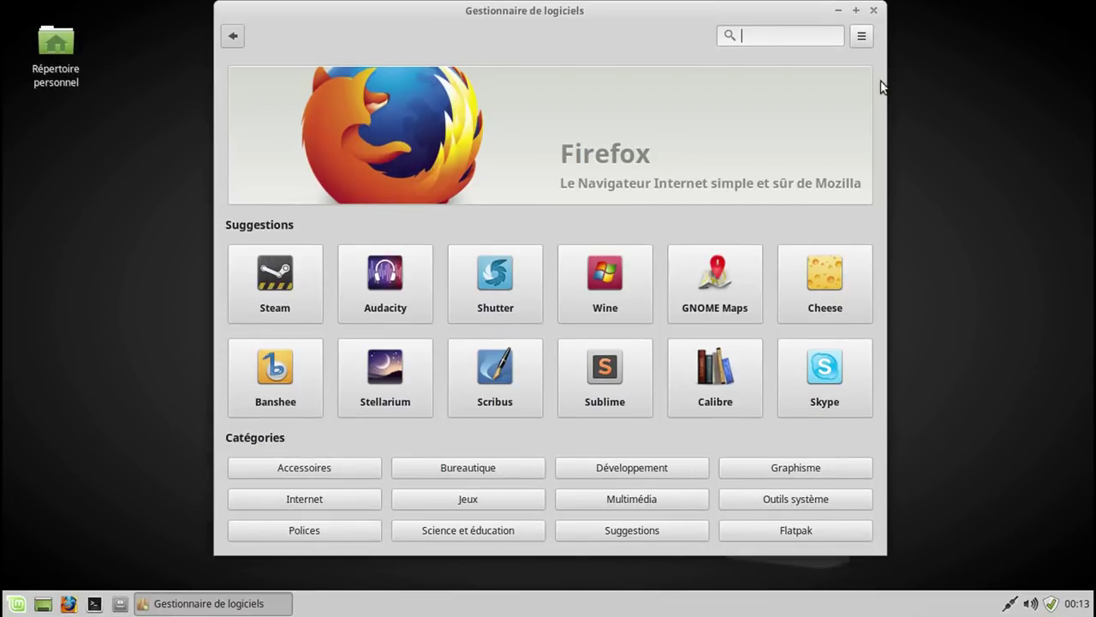
{"action": "left_click", "coordinate": [856, 10]}
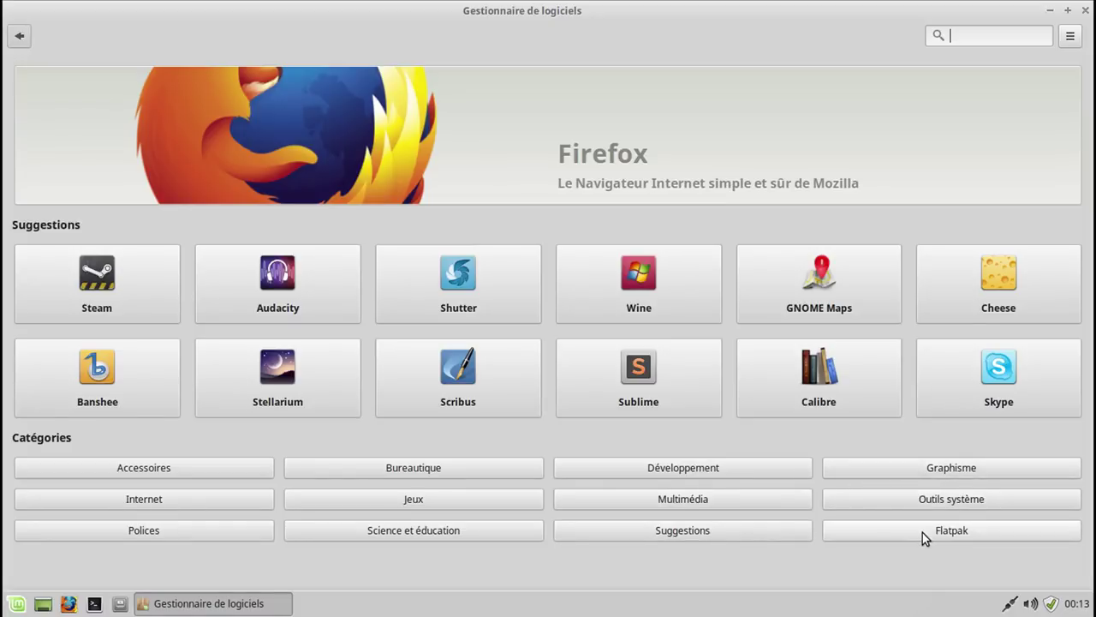
Browse the Accessoires category, then search the catalogue for 'plan'.
{"action": "left_click", "coordinate": [219, 469]}
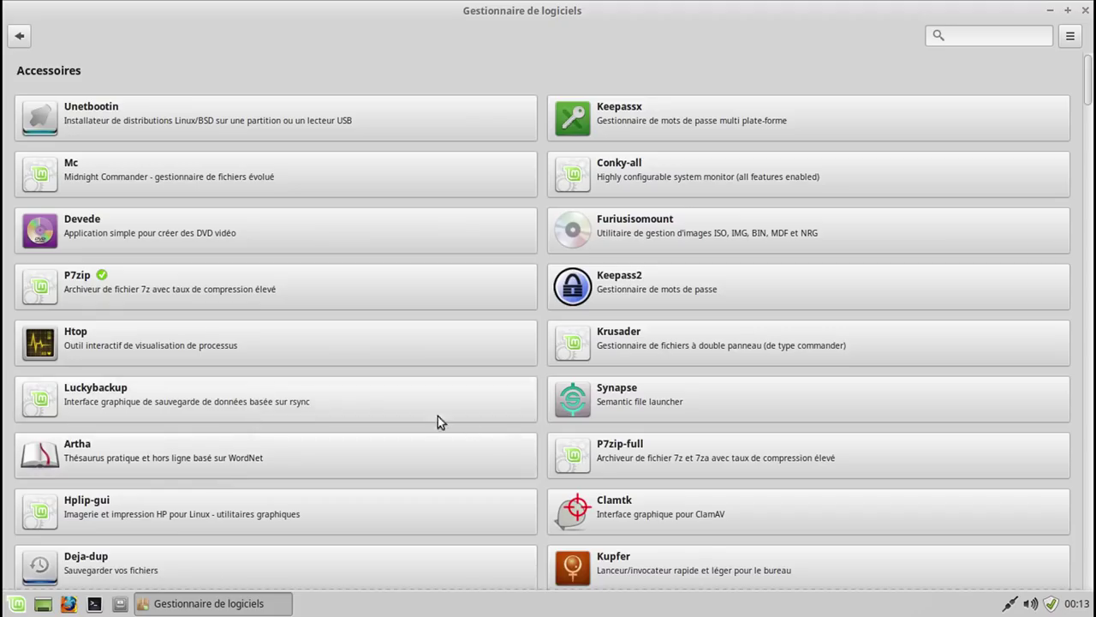
{"action": "scroll", "coordinate": [499, 425], "scroll_direction": "down", "scroll_amount": 5}
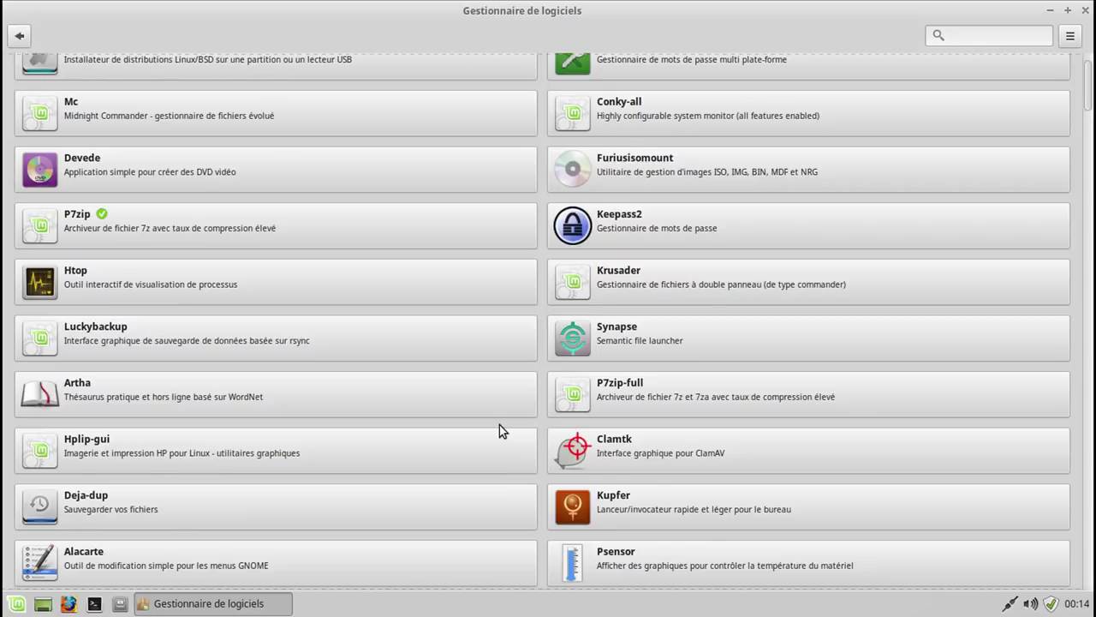
{"action": "scroll", "coordinate": [499, 425], "scroll_direction": "down", "scroll_amount": 2}
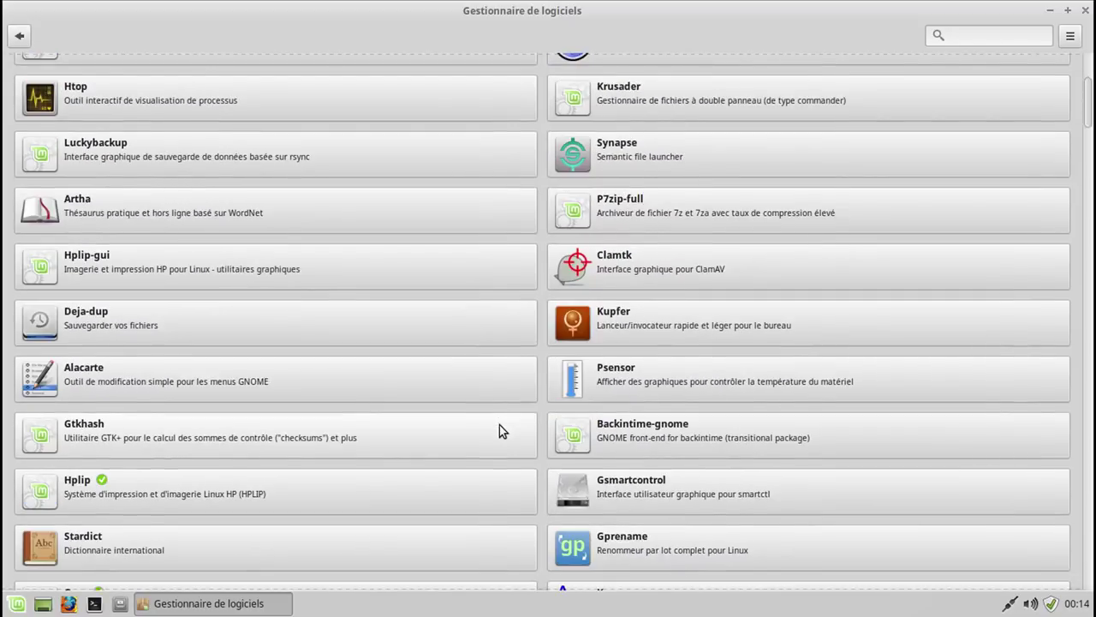
{"action": "scroll", "coordinate": [499, 425], "scroll_direction": "up", "scroll_amount": 6}
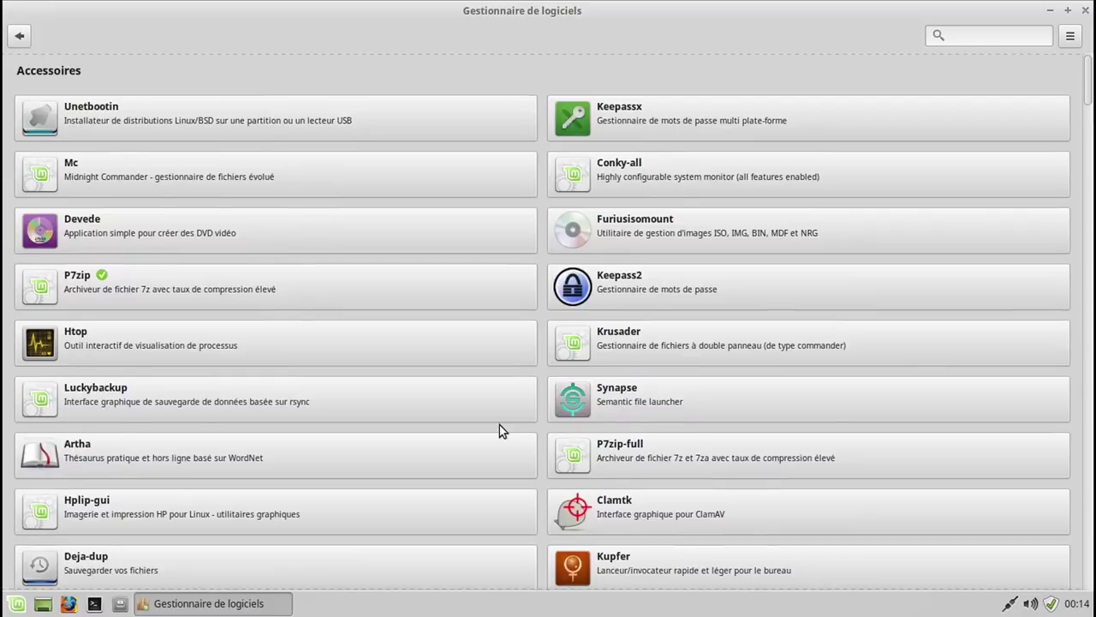
{"action": "scroll", "coordinate": [500, 425], "scroll_direction": "down", "scroll_amount": 5}
{"action": "left_click", "coordinate": [985, 36]}
{"action": "type", "text": "plan"}
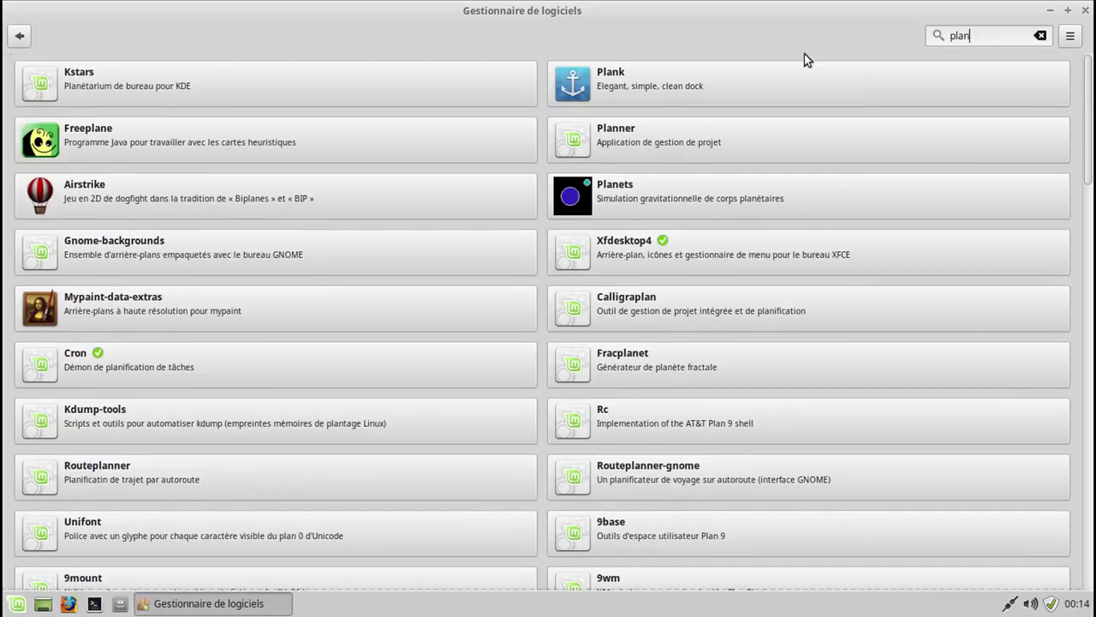
Install Plank with its extra packages, authenticating with the account password.
{"action": "left_click", "coordinate": [621, 76]}
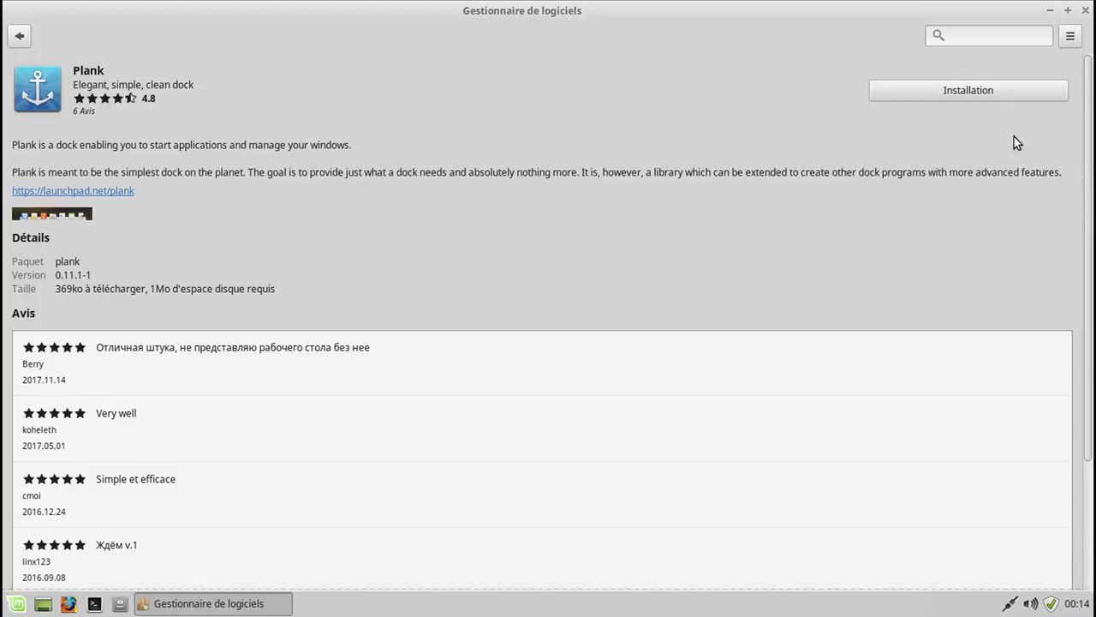
{"action": "left_click", "coordinate": [1002, 93]}
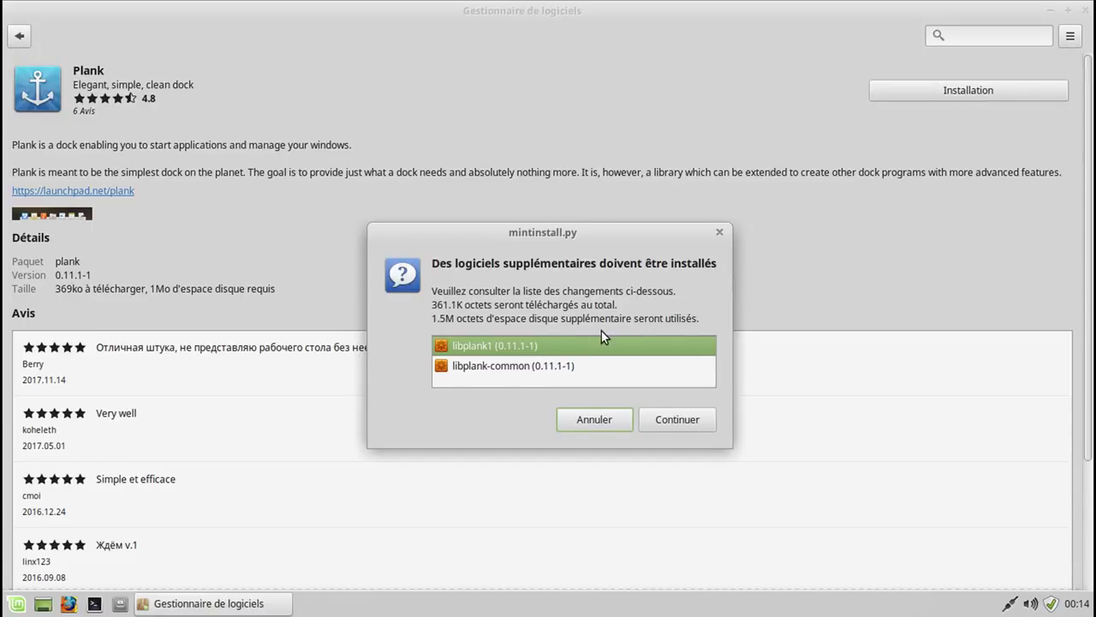
{"action": "left_click", "coordinate": [667, 418]}
{"action": "type", "text": "***"}
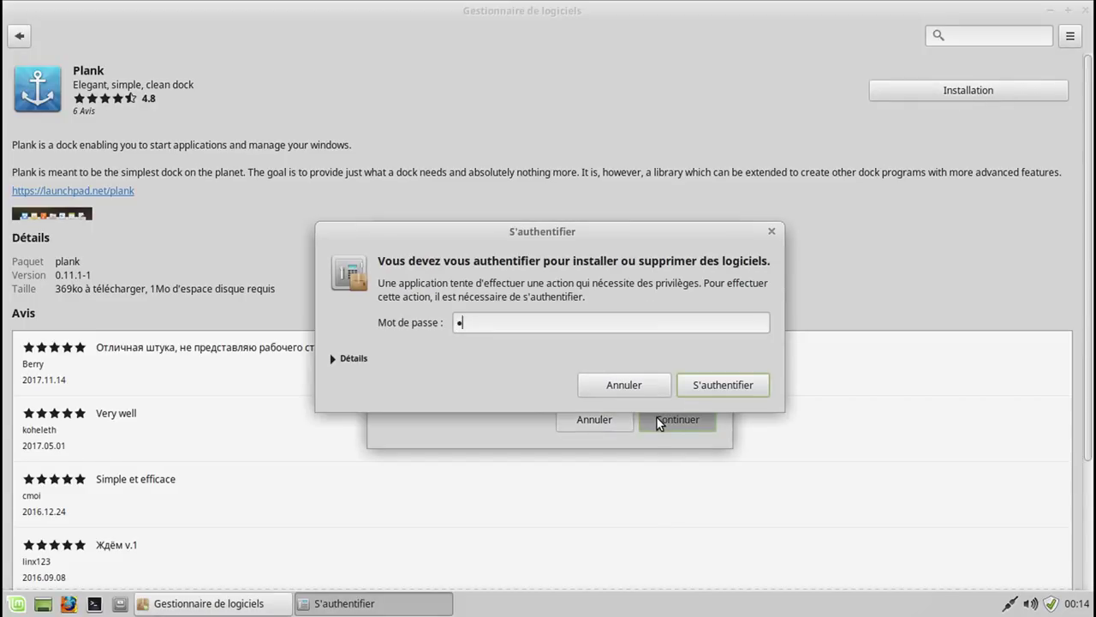
{"action": "type", "text": "***"}
{"action": "key", "text": "Return"}
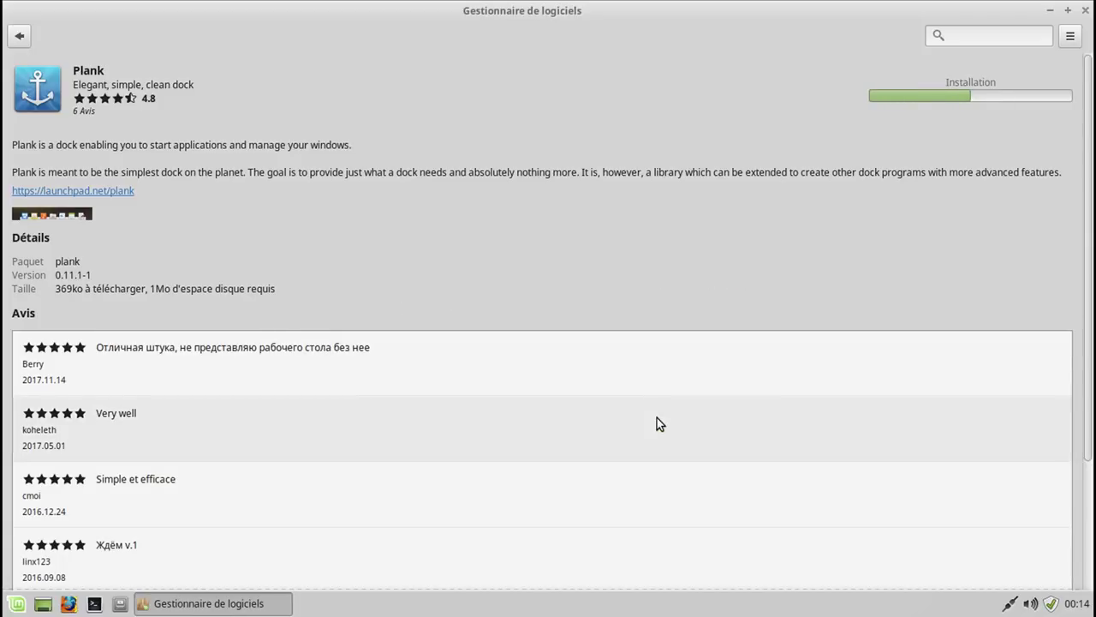
Confirm Plank is in the installed applications list, then return to the home page.
{"action": "left_click", "coordinate": [1069, 39]}
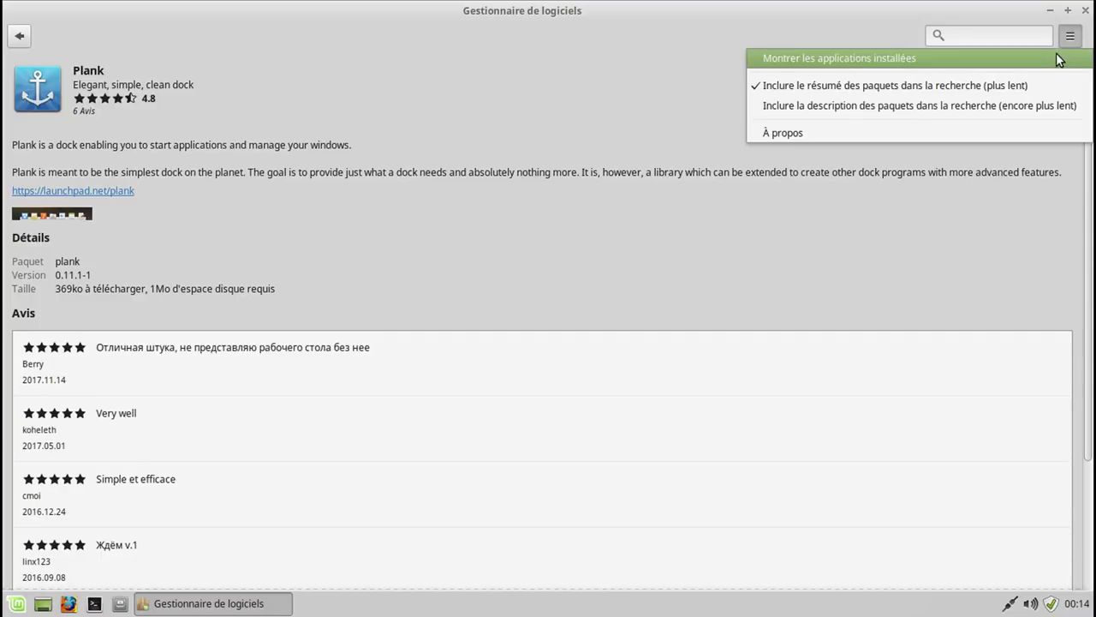
{"action": "left_click", "coordinate": [1058, 58]}
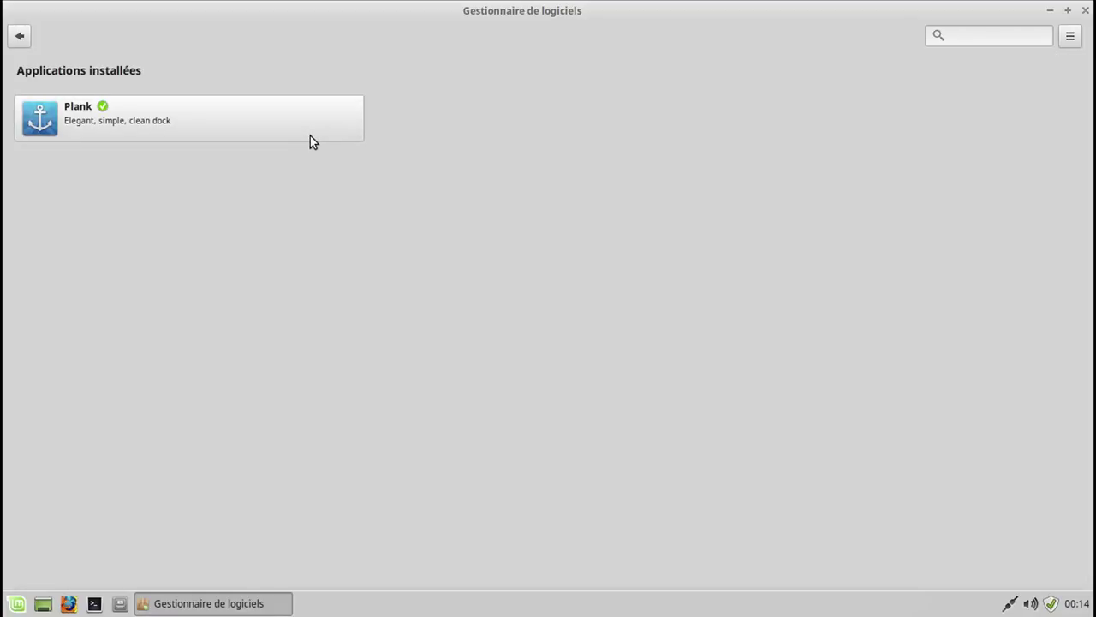
{"action": "left_click", "coordinate": [17, 39]}
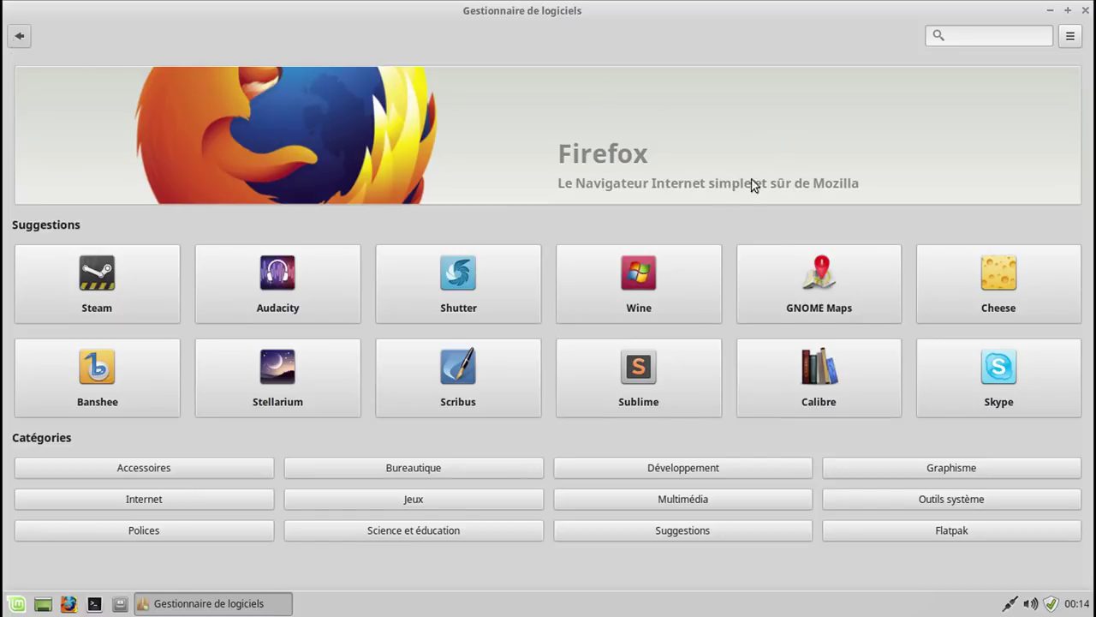
Launch the newly installed Plank from the Mint menu by searching 'pl'.
{"action": "left_click", "coordinate": [16, 603]}
{"action": "type", "text": "pl"}
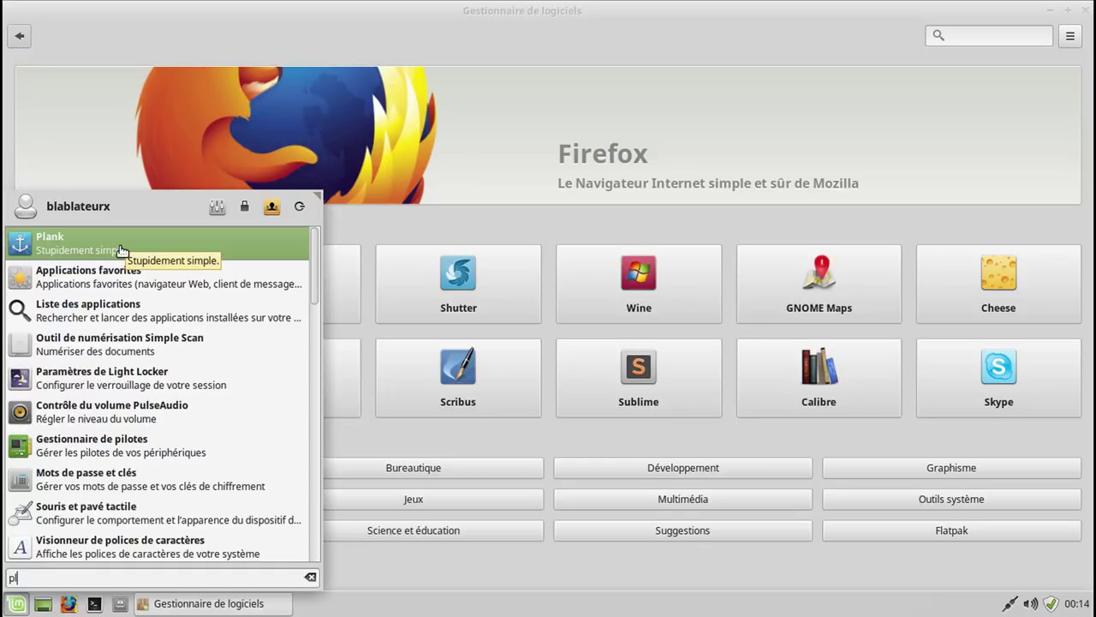
{"action": "left_click", "coordinate": [481, 141]}
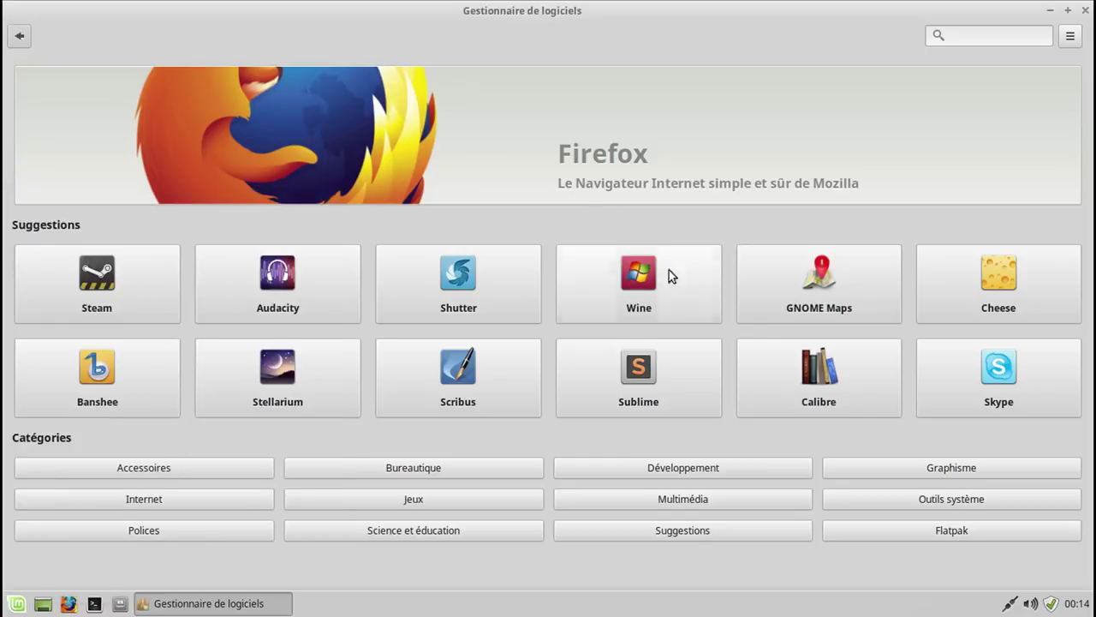
{"action": "left_click", "coordinate": [963, 536]}
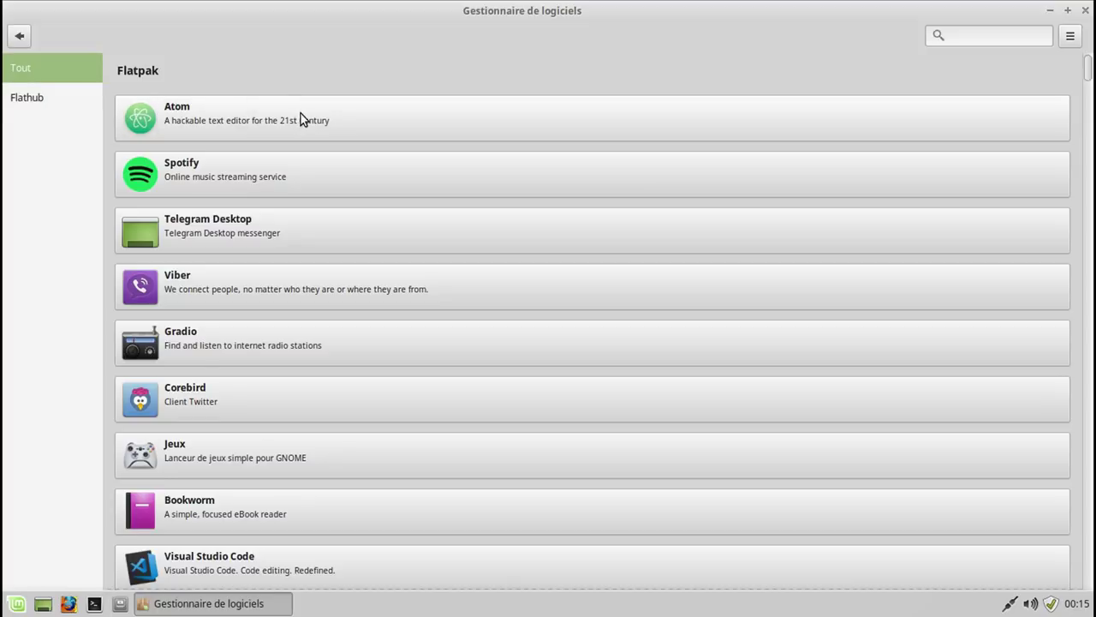
{"action": "scroll", "coordinate": [301, 113], "scroll_direction": "down", "scroll_amount": 10}
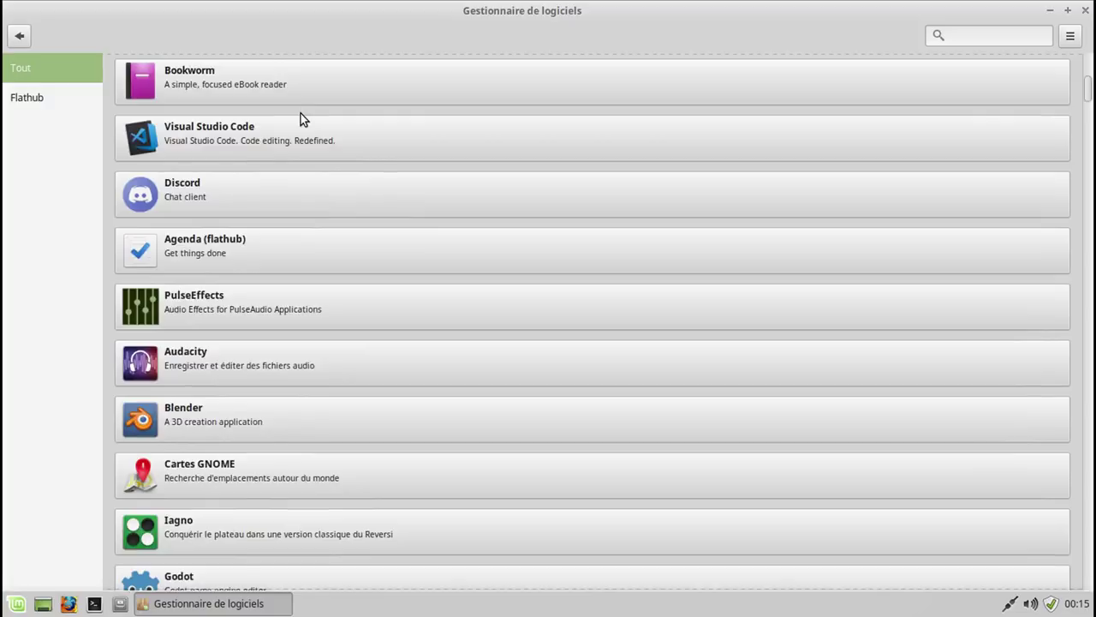
{"action": "scroll", "coordinate": [301, 118], "scroll_direction": "up", "scroll_amount": 10}
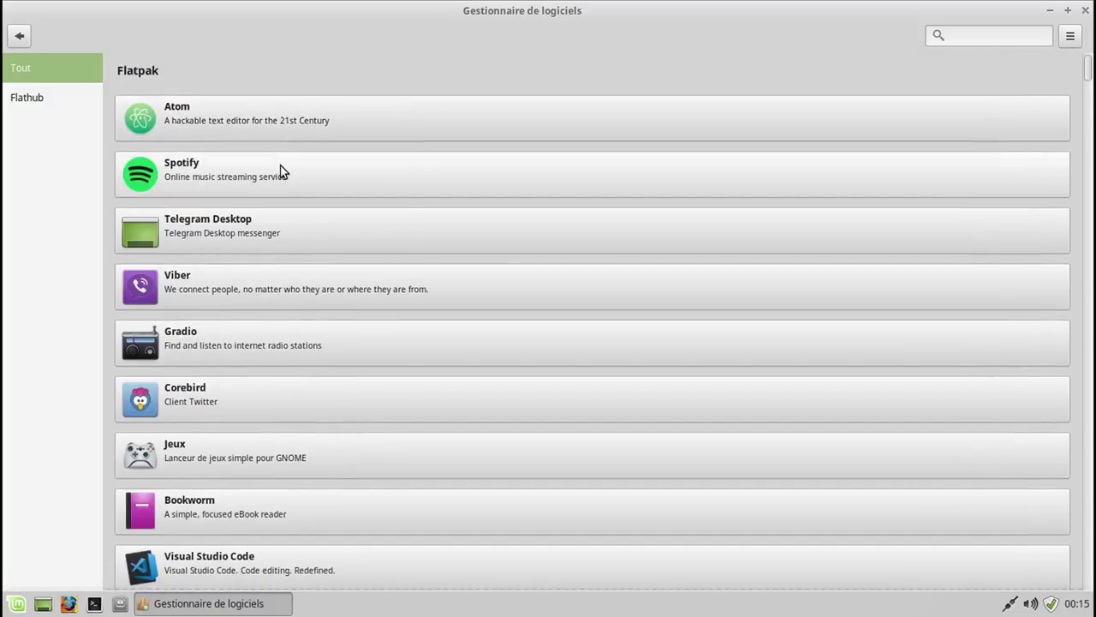
{"action": "scroll", "coordinate": [291, 300], "scroll_direction": "down", "scroll_amount": 3}
{"action": "scroll", "coordinate": [291, 300], "scroll_direction": "down", "scroll_amount": 2}
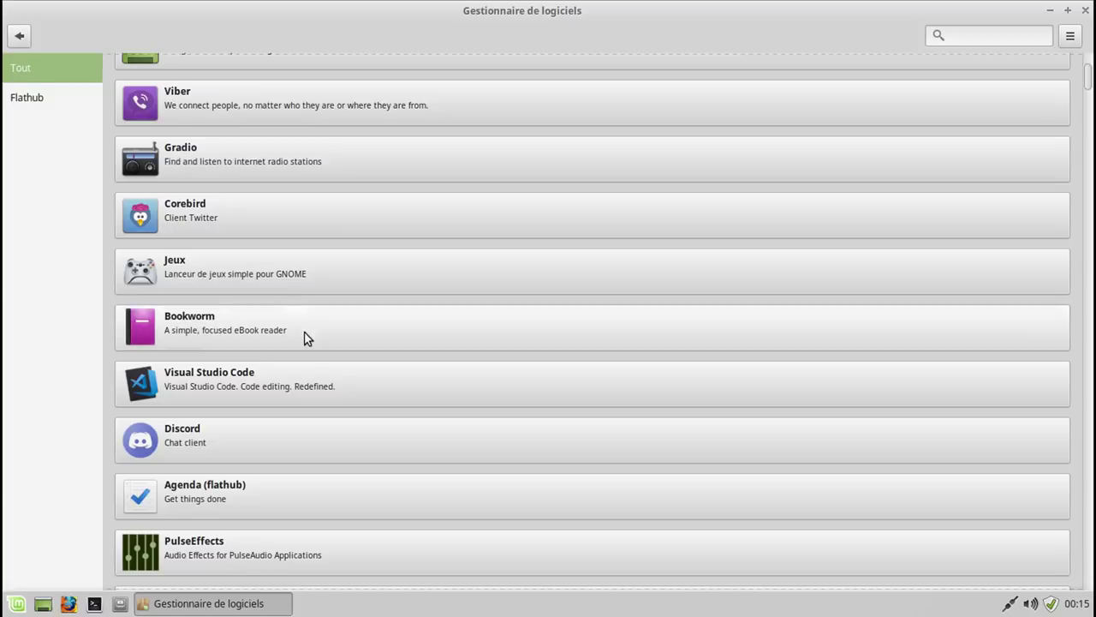
{"action": "scroll", "coordinate": [308, 438], "scroll_direction": "down", "scroll_amount": 3}
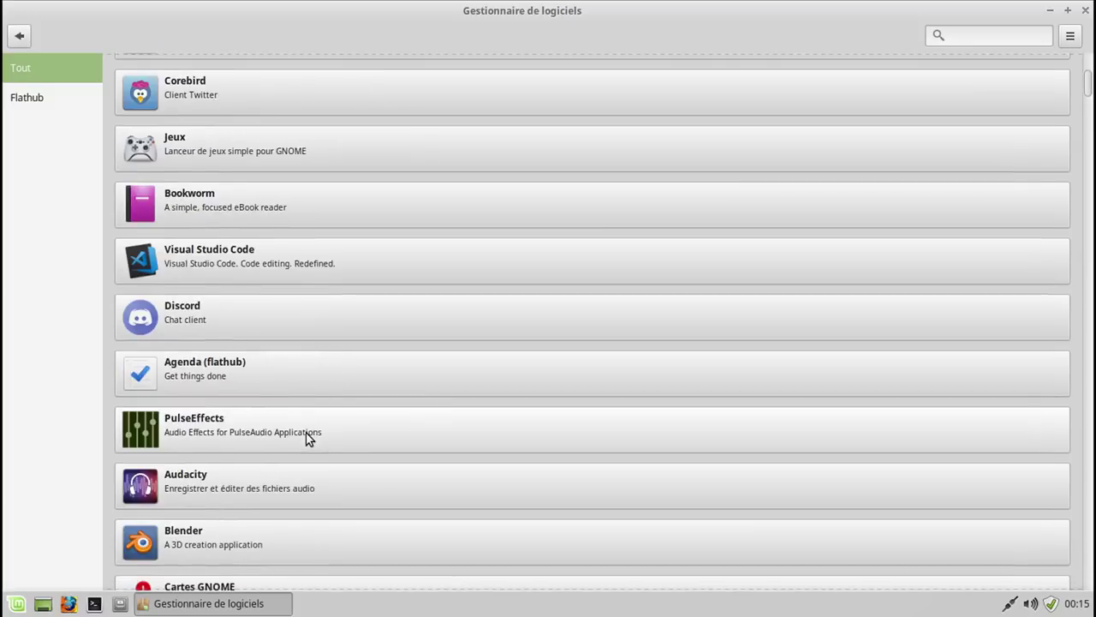
{"action": "scroll", "coordinate": [302, 419], "scroll_direction": "down", "scroll_amount": 2}
{"action": "scroll", "coordinate": [302, 416], "scroll_direction": "down", "scroll_amount": 7}
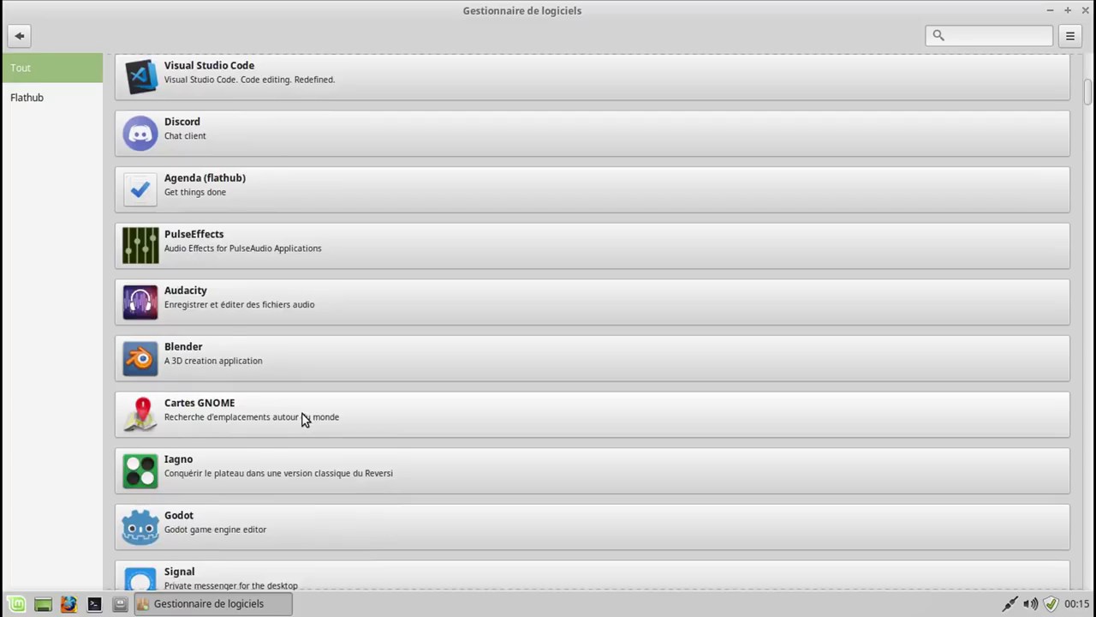
{"action": "scroll", "coordinate": [302, 420], "scroll_direction": "down", "scroll_amount": 7}
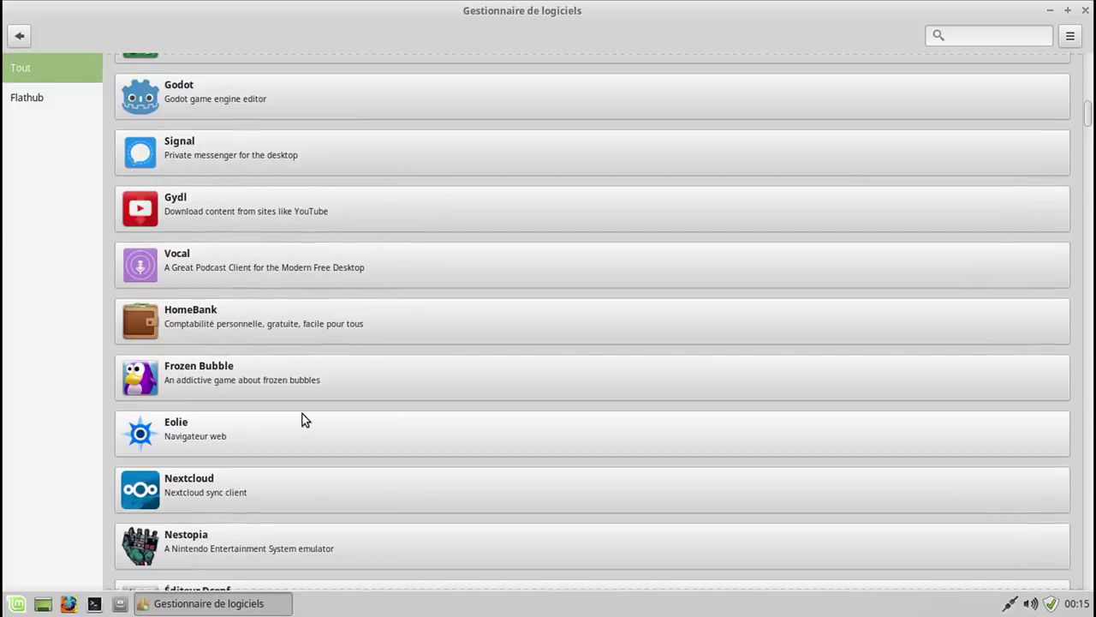
{"action": "scroll", "coordinate": [302, 415], "scroll_direction": "down", "scroll_amount": 8}
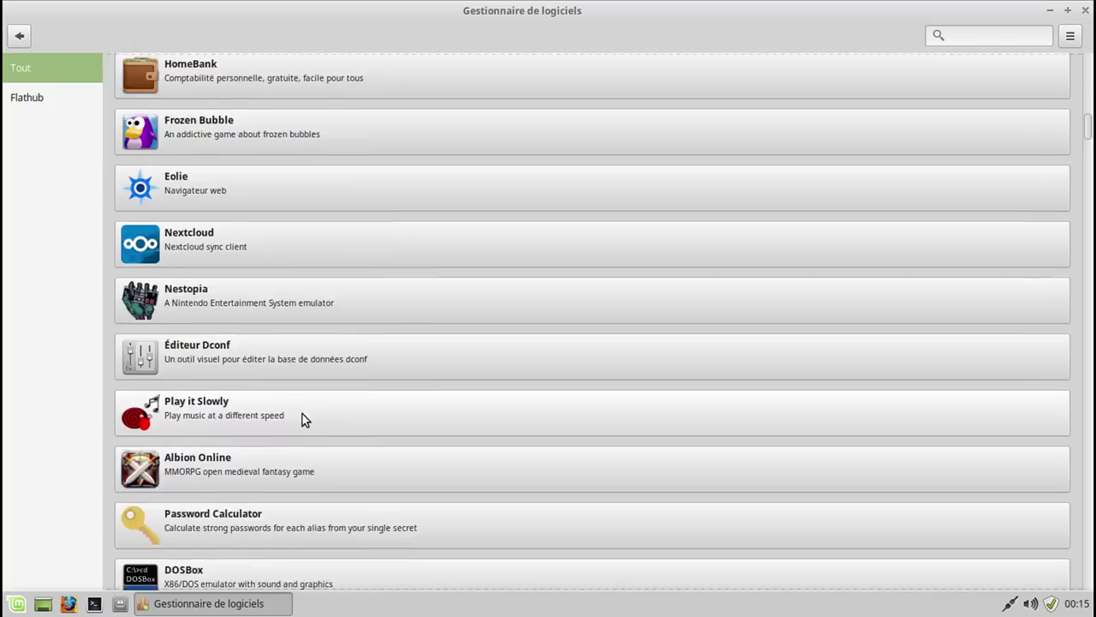
{"action": "scroll", "coordinate": [302, 418], "scroll_direction": "down", "scroll_amount": 7}
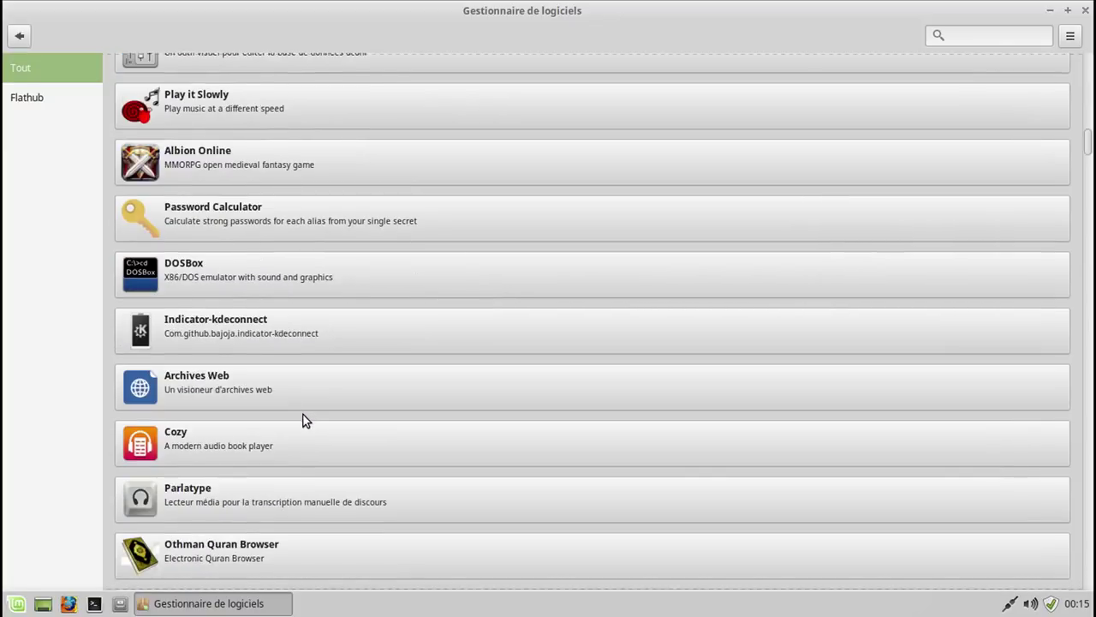
{"action": "scroll", "coordinate": [303, 415], "scroll_direction": "down", "scroll_amount": 1}
{"action": "scroll", "coordinate": [304, 415], "scroll_direction": "down", "scroll_amount": 6}
{"action": "scroll", "coordinate": [303, 415], "scroll_direction": "down", "scroll_amount": 7}
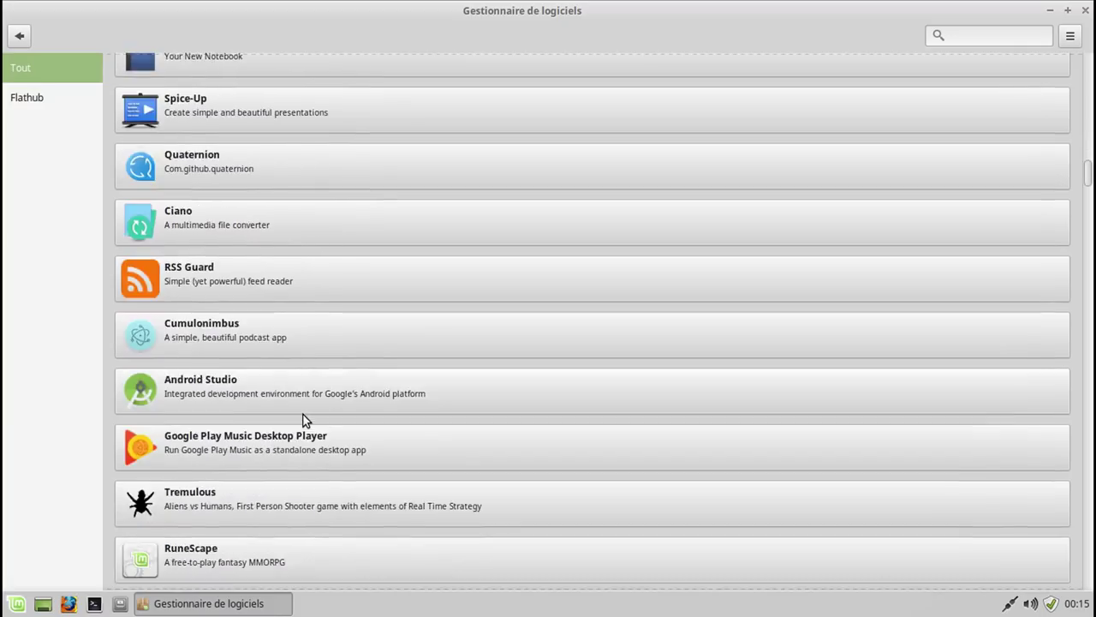
{"action": "scroll", "coordinate": [303, 414], "scroll_direction": "down", "scroll_amount": 6}
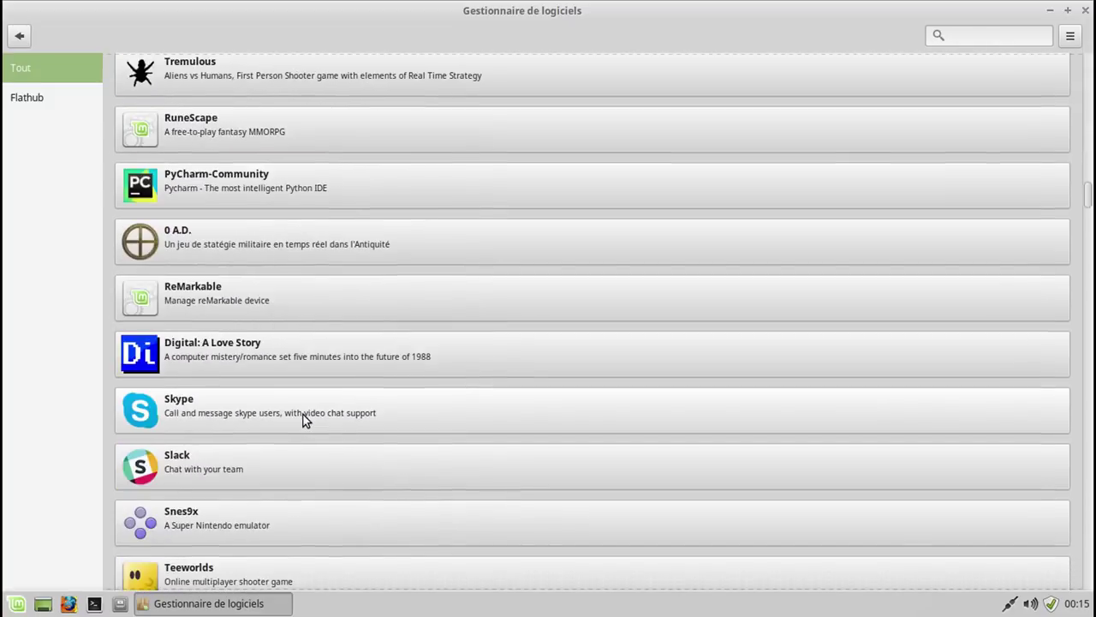
{"action": "scroll", "coordinate": [303, 415], "scroll_direction": "down", "scroll_amount": 1}
{"action": "scroll", "coordinate": [304, 415], "scroll_direction": "down", "scroll_amount": 4}
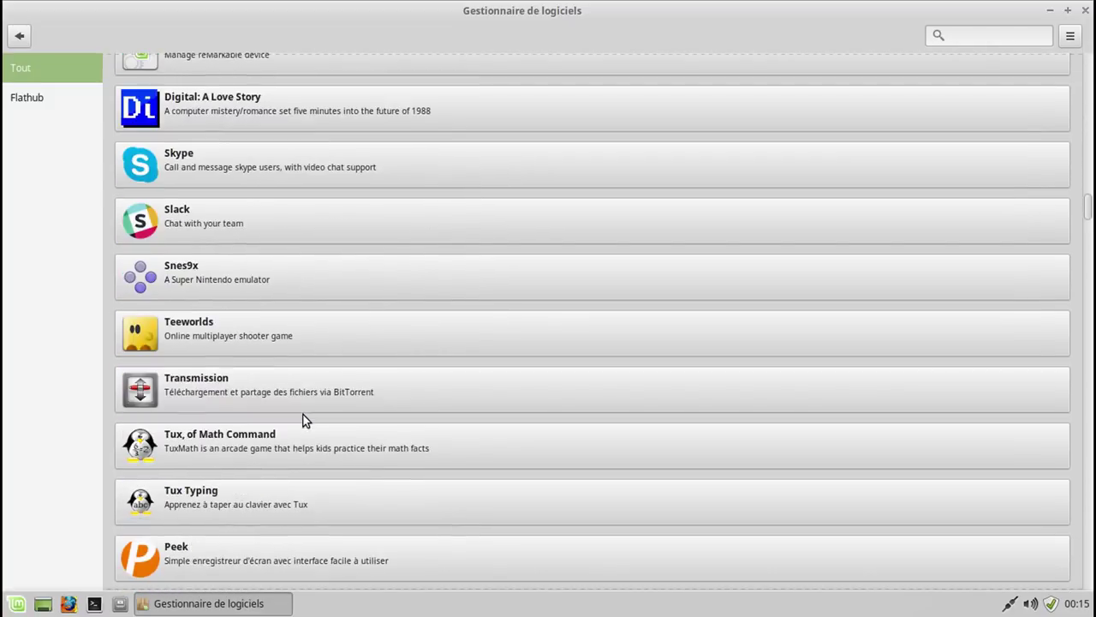
{"action": "scroll", "coordinate": [303, 415], "scroll_direction": "down", "scroll_amount": 2}
{"action": "scroll", "coordinate": [303, 415], "scroll_direction": "down", "scroll_amount": 8}
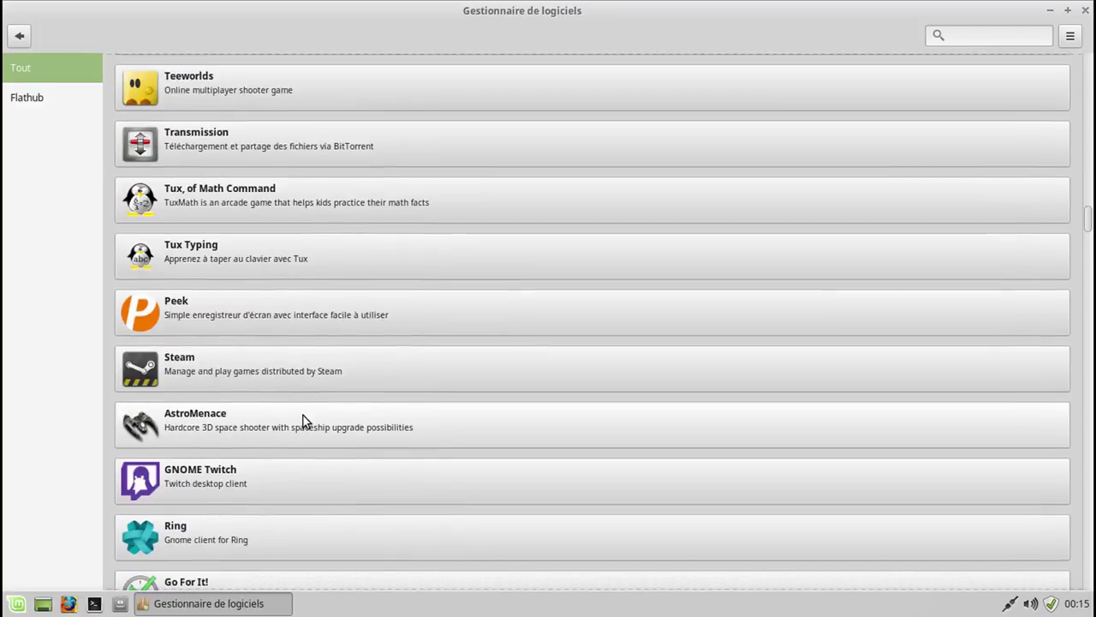
{"action": "scroll", "coordinate": [303, 416], "scroll_direction": "down", "scroll_amount": 8}
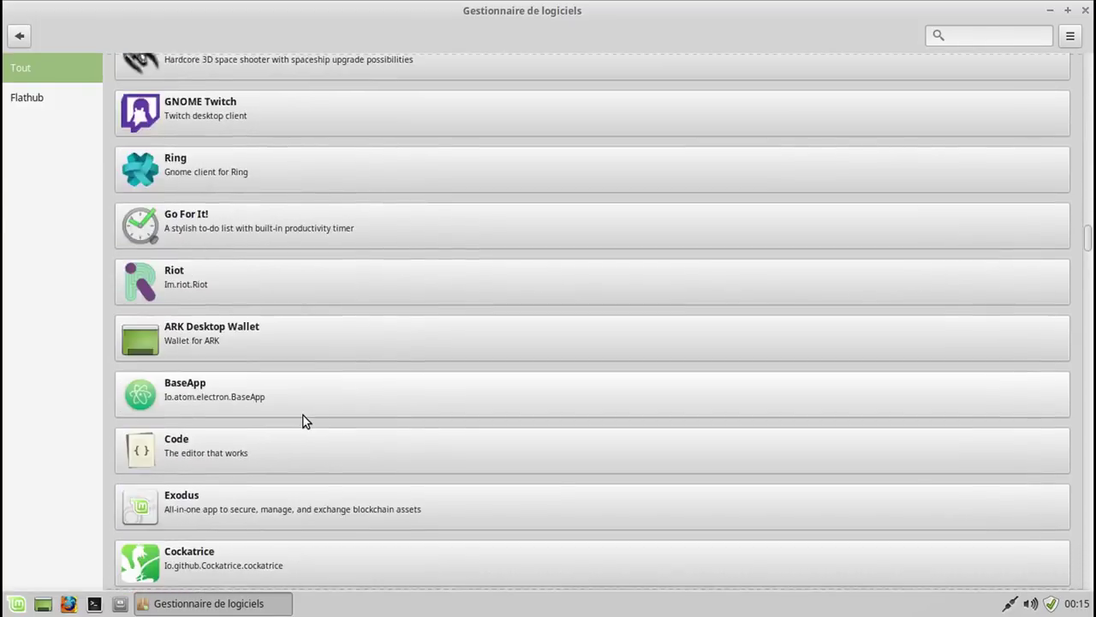
{"action": "scroll", "coordinate": [303, 421], "scroll_direction": "down", "scroll_amount": 8}
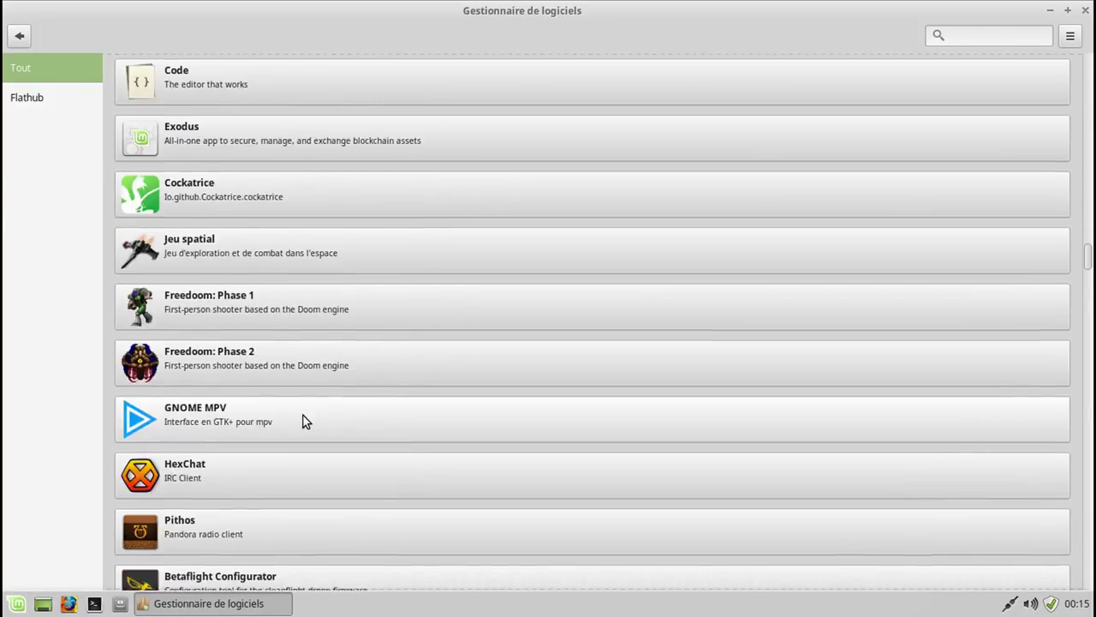
{"action": "scroll", "coordinate": [303, 420], "scroll_direction": "down", "scroll_amount": 10}
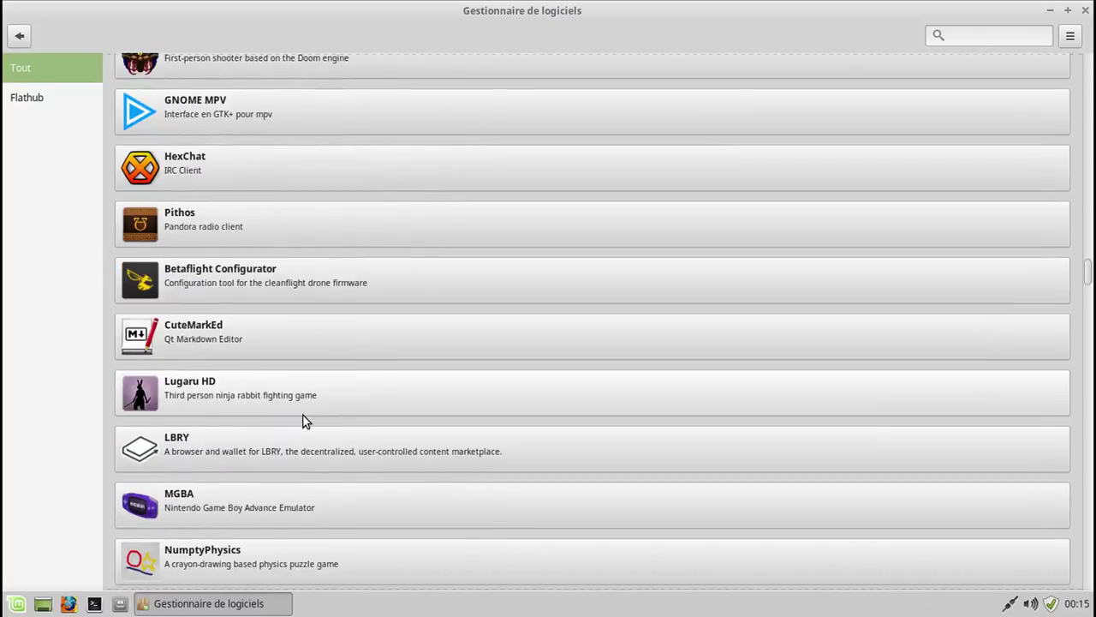
{"action": "scroll", "coordinate": [303, 419], "scroll_direction": "down", "scroll_amount": 3}
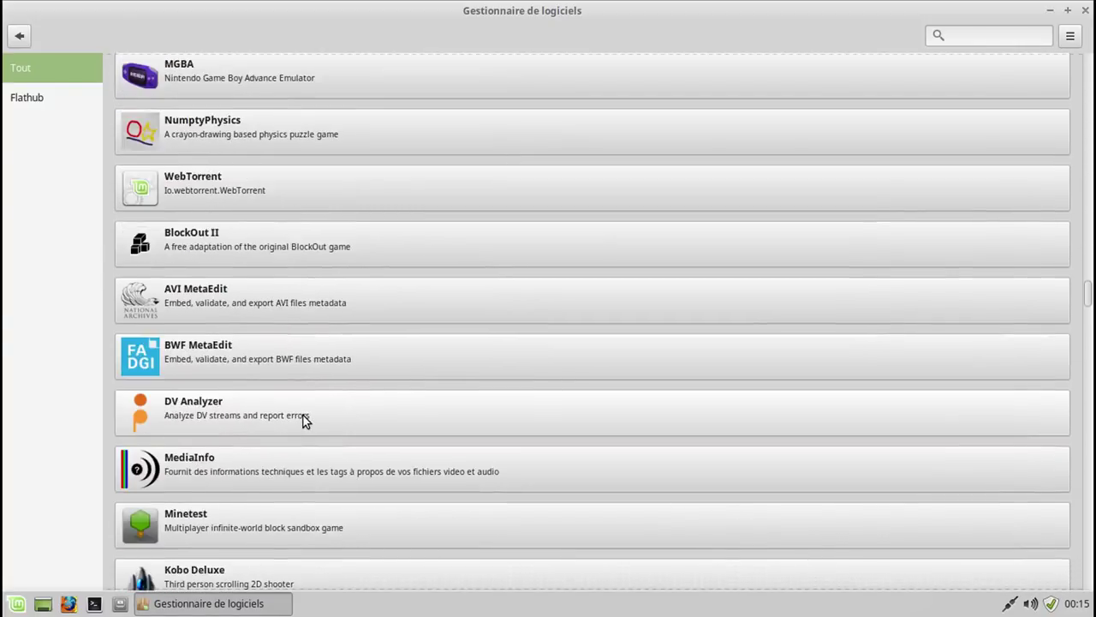
Search 'wha', view the WhatsApp details page, then go back to the results.
{"action": "left_click", "coordinate": [975, 36]}
{"action": "type", "text": "wha"}
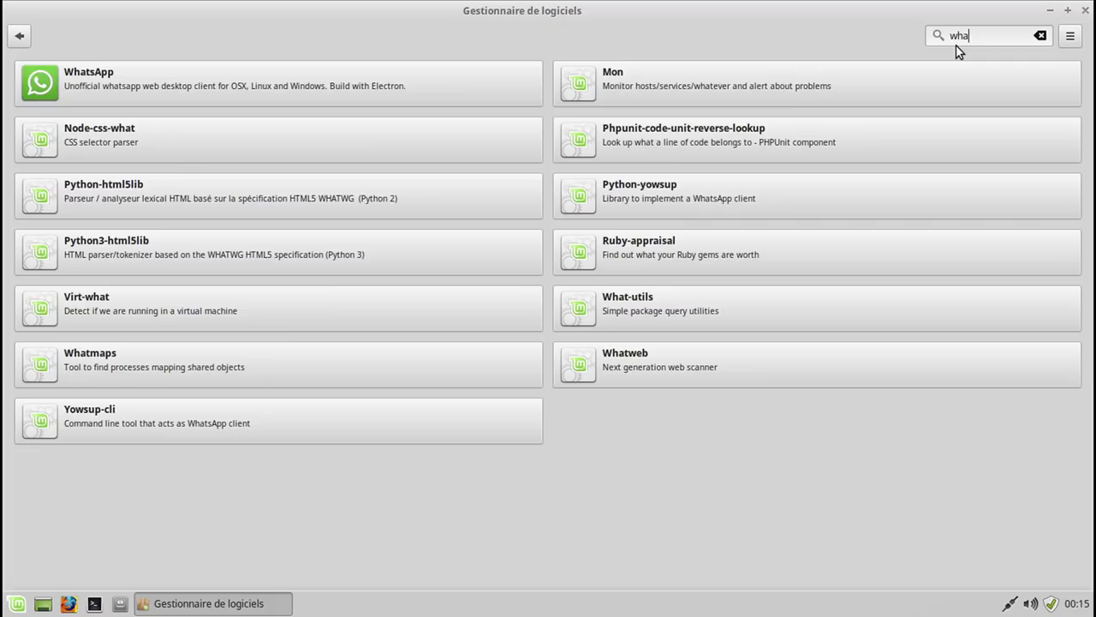
{"action": "left_click", "coordinate": [437, 96]}
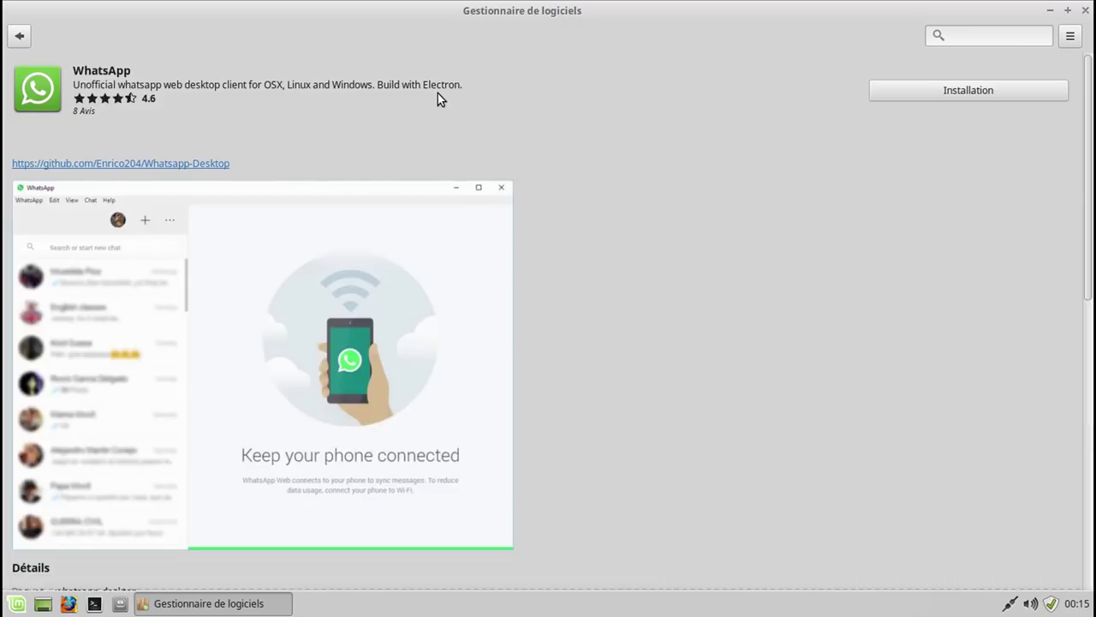
{"action": "scroll", "coordinate": [628, 323], "scroll_direction": "down", "scroll_amount": 3}
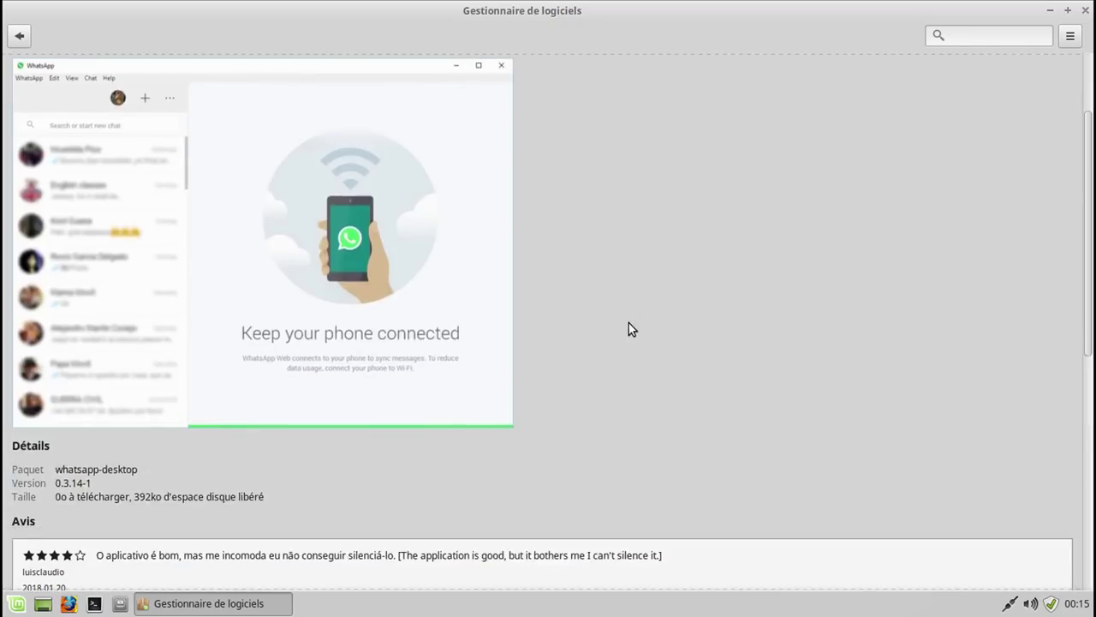
{"action": "scroll", "coordinate": [628, 330], "scroll_direction": "up", "scroll_amount": 3}
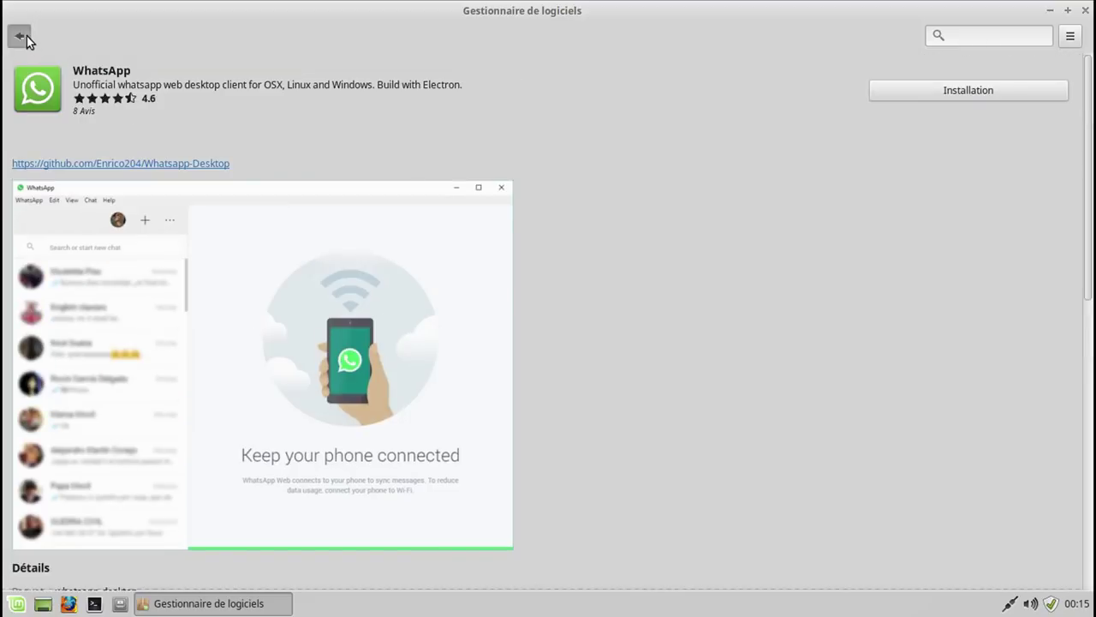
{"action": "left_click", "coordinate": [20, 35]}
Go back home, open Gradio from the Flatpak category and start installing it.
{"action": "left_click", "coordinate": [19, 35]}
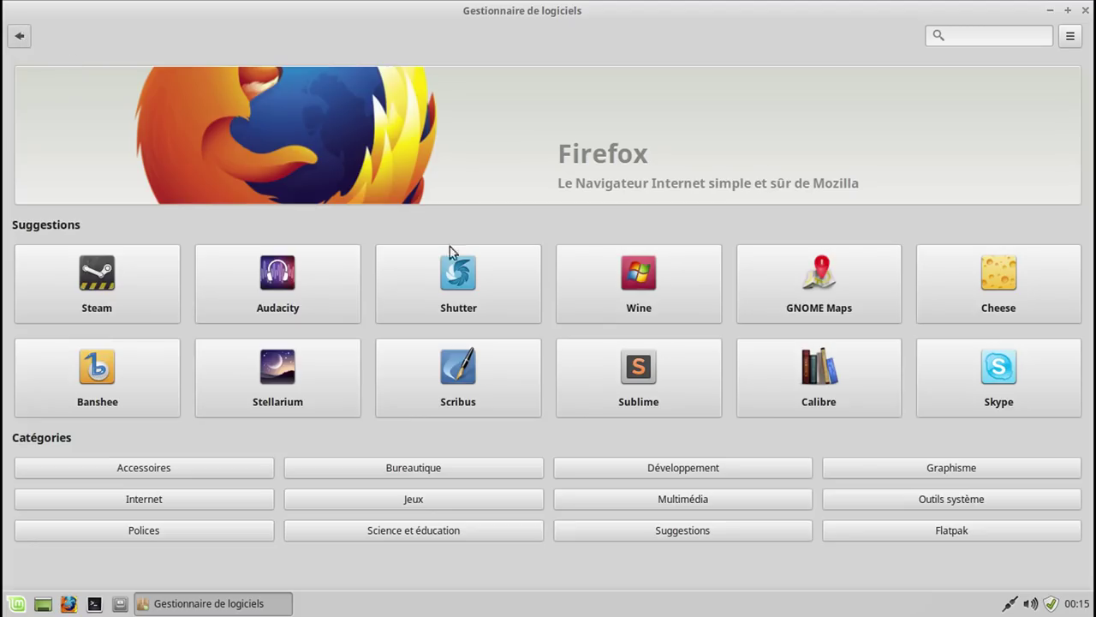
{"action": "left_click", "coordinate": [920, 531]}
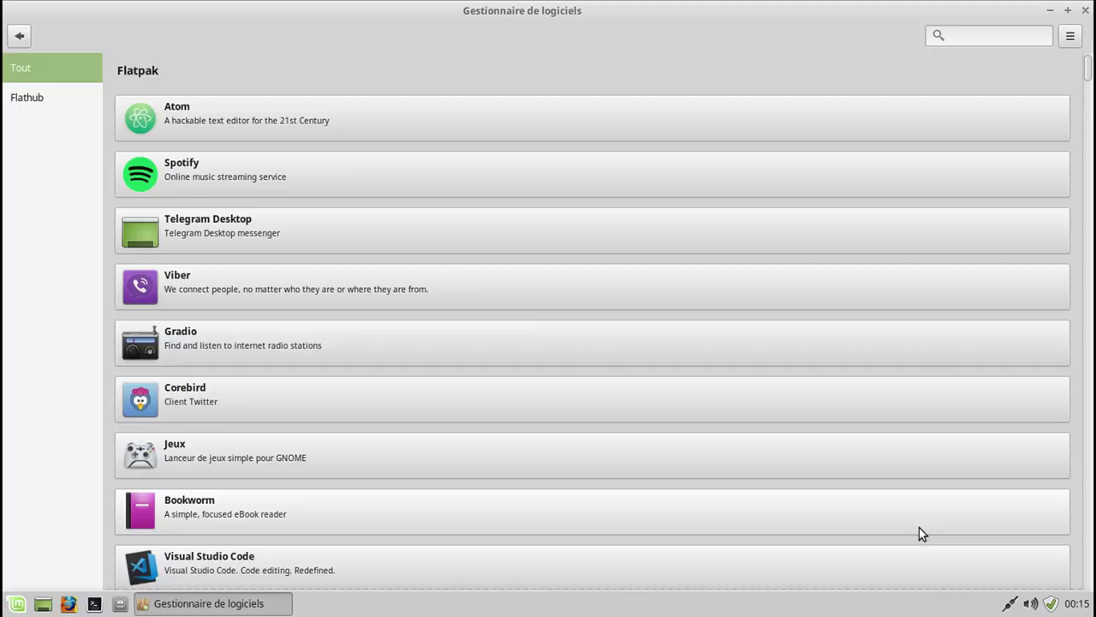
{"action": "left_click", "coordinate": [231, 334]}
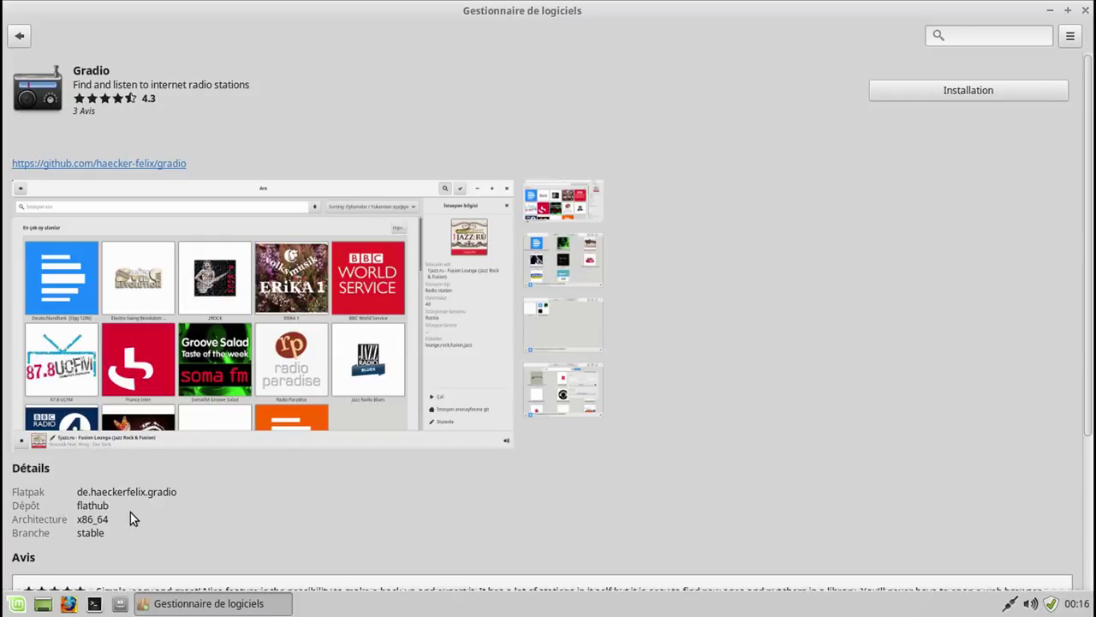
{"action": "left_click", "coordinate": [905, 97]}
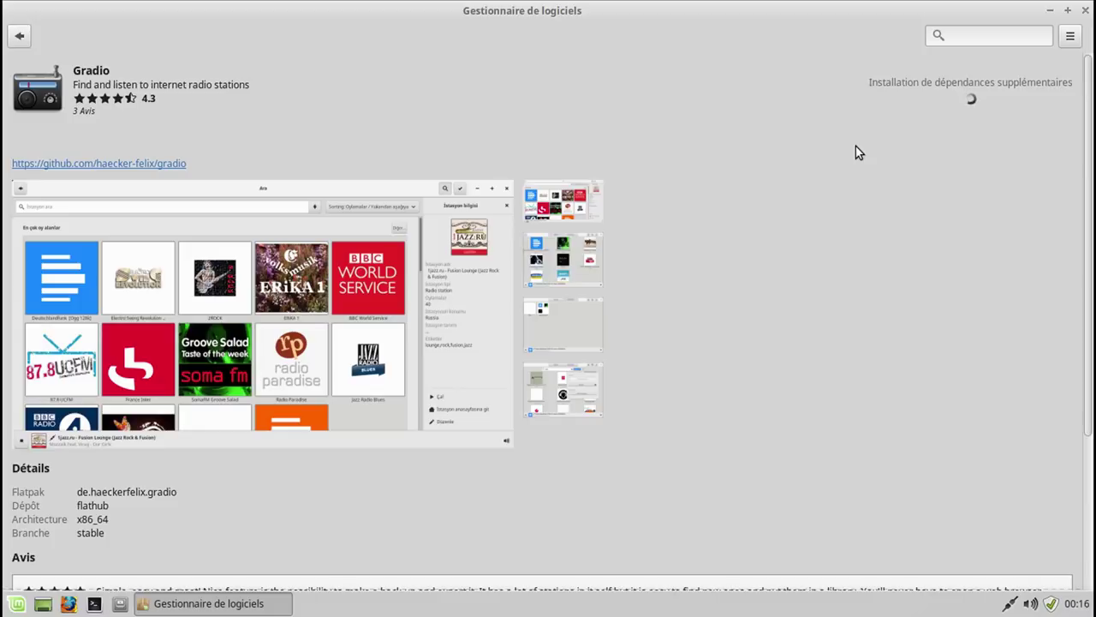
{"action": "left_click", "coordinate": [19, 36]}
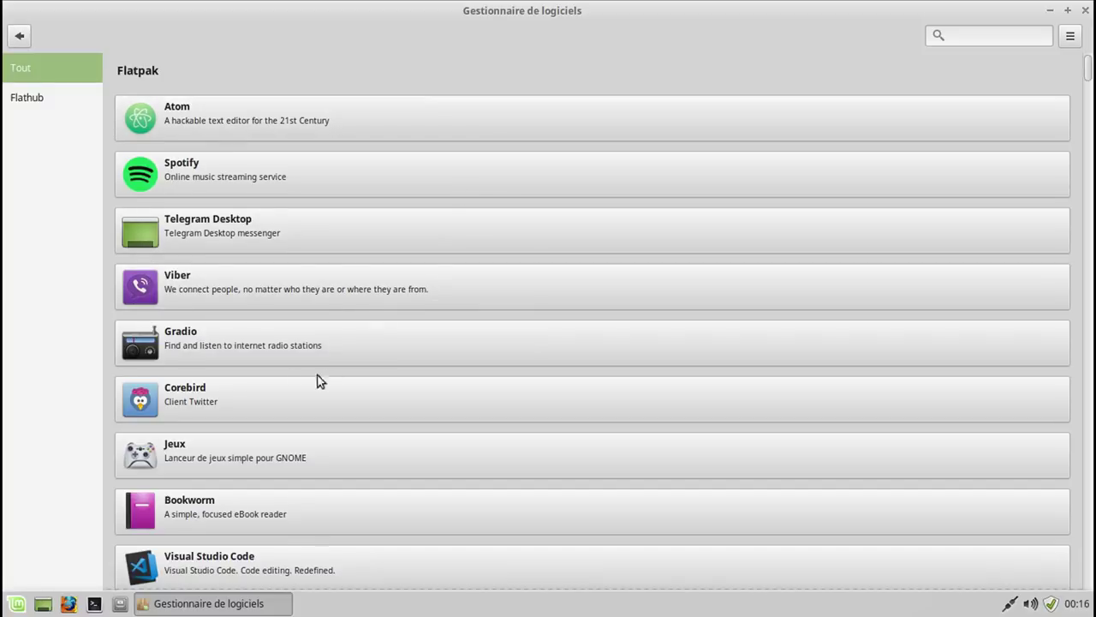
{"action": "left_click", "coordinate": [258, 348]}
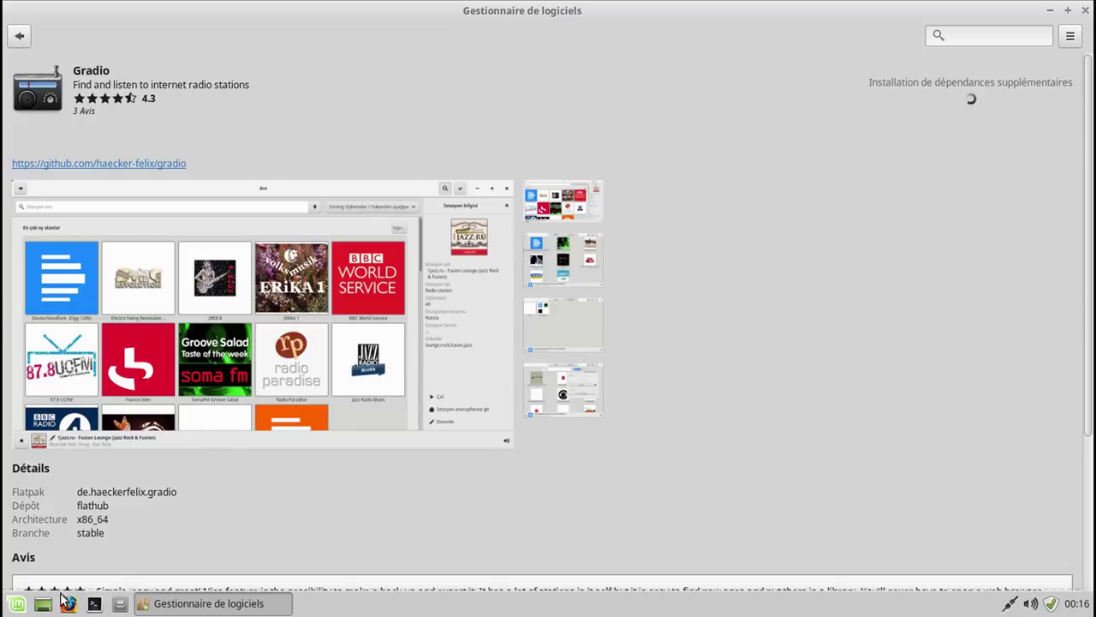
Open and close the Mint menu twice, then go back to the Flatpak app list.
{"action": "left_click", "coordinate": [17, 605]}
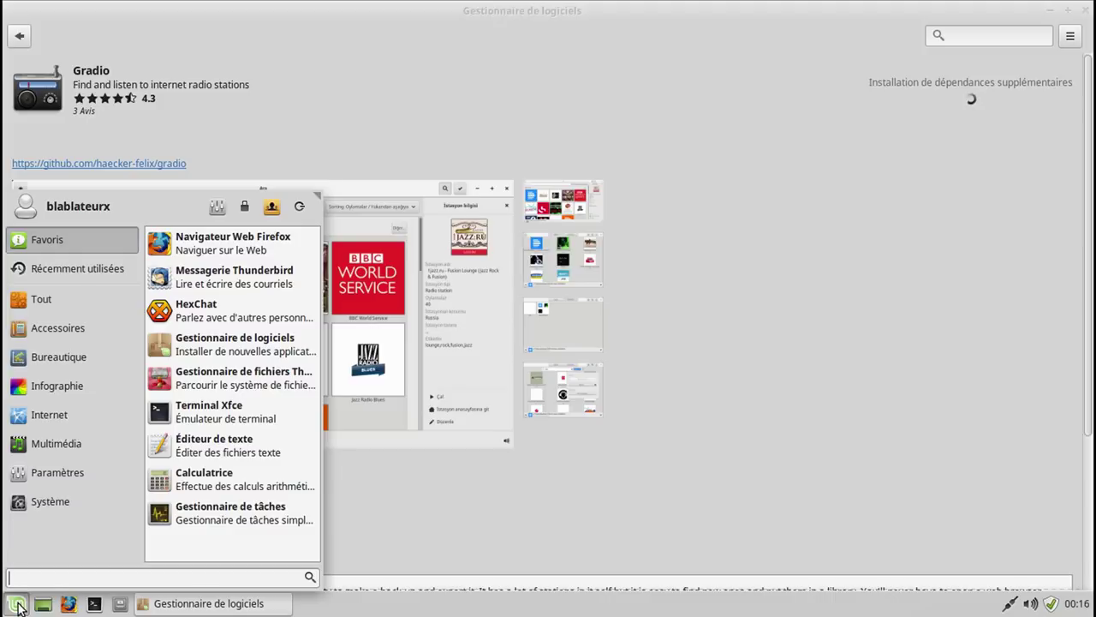
{"action": "left_click", "coordinate": [17, 605]}
{"action": "left_click", "coordinate": [17, 604]}
{"action": "left_click", "coordinate": [17, 605]}
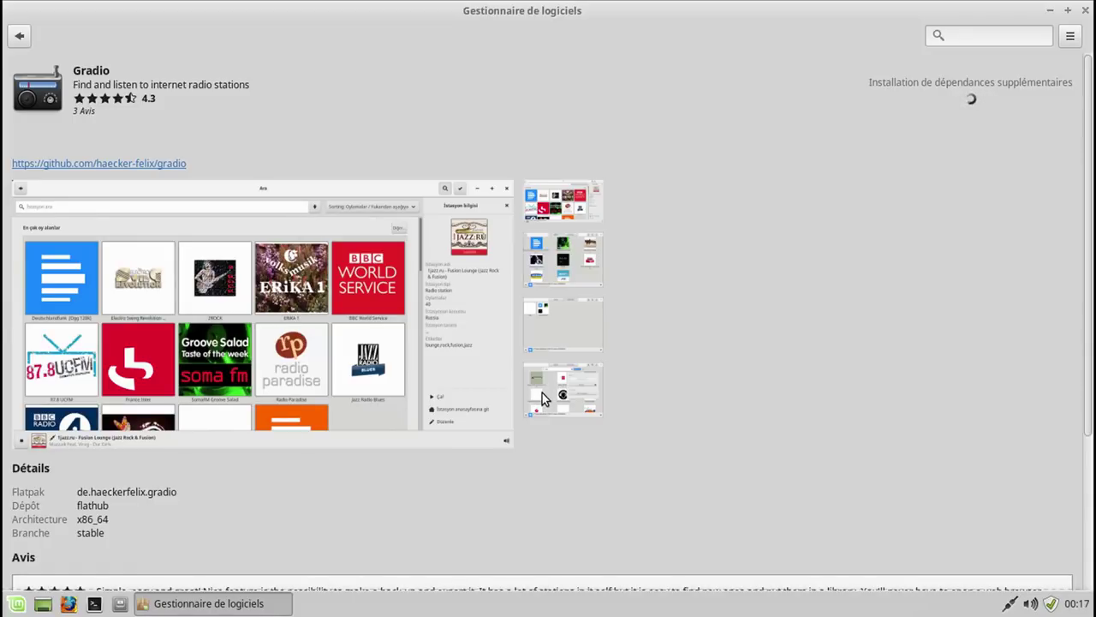
{"action": "left_click", "coordinate": [20, 35]}
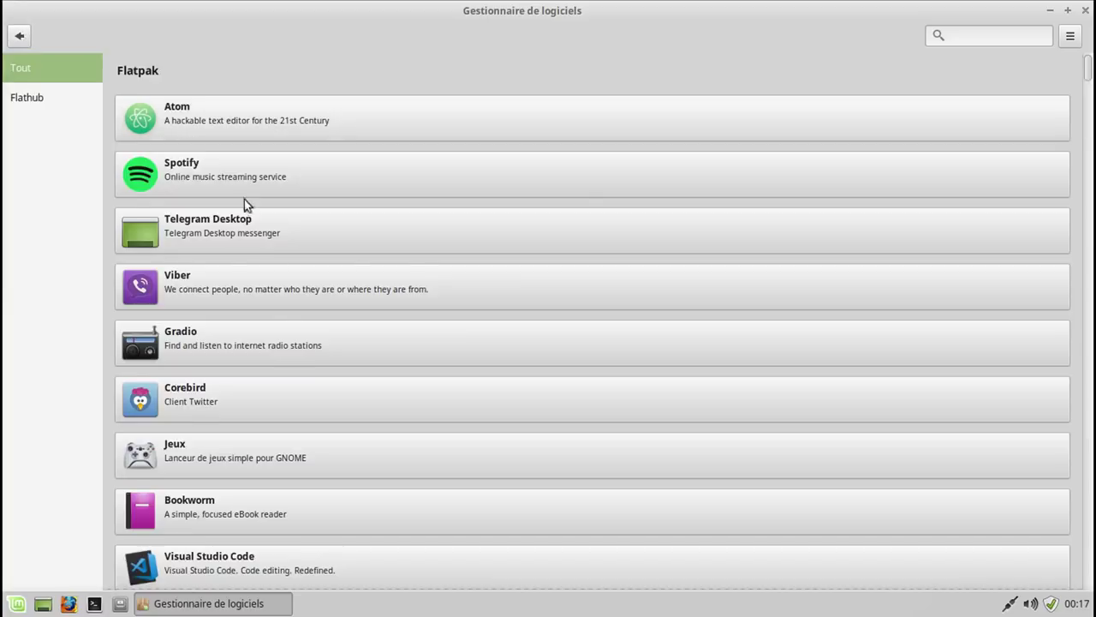
Reopen Gradio from the Flatpak list and wait until Lancer and Suppression appear.
{"action": "left_click", "coordinate": [263, 347]}
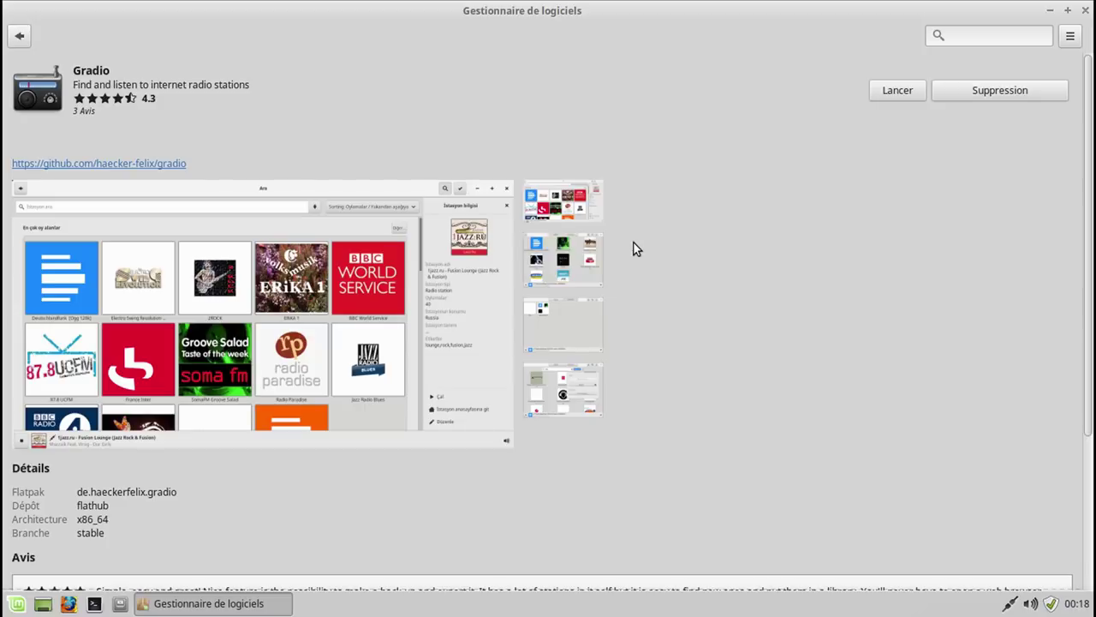
Return to Gradio's details page and launch Gradio from the Mint menu by searching 'gr'.
{"action": "left_click", "coordinate": [19, 36]}
{"action": "left_click", "coordinate": [168, 343]}
{"action": "left_click", "coordinate": [18, 605]}
{"action": "type", "text": "gr"}
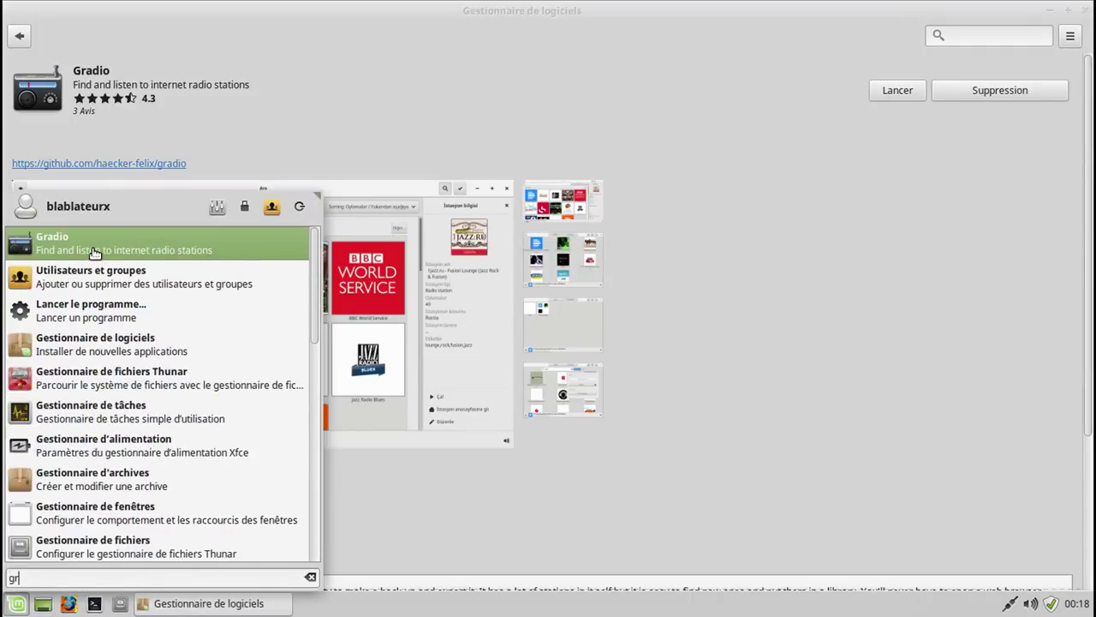
{"action": "left_click", "coordinate": [94, 254]}
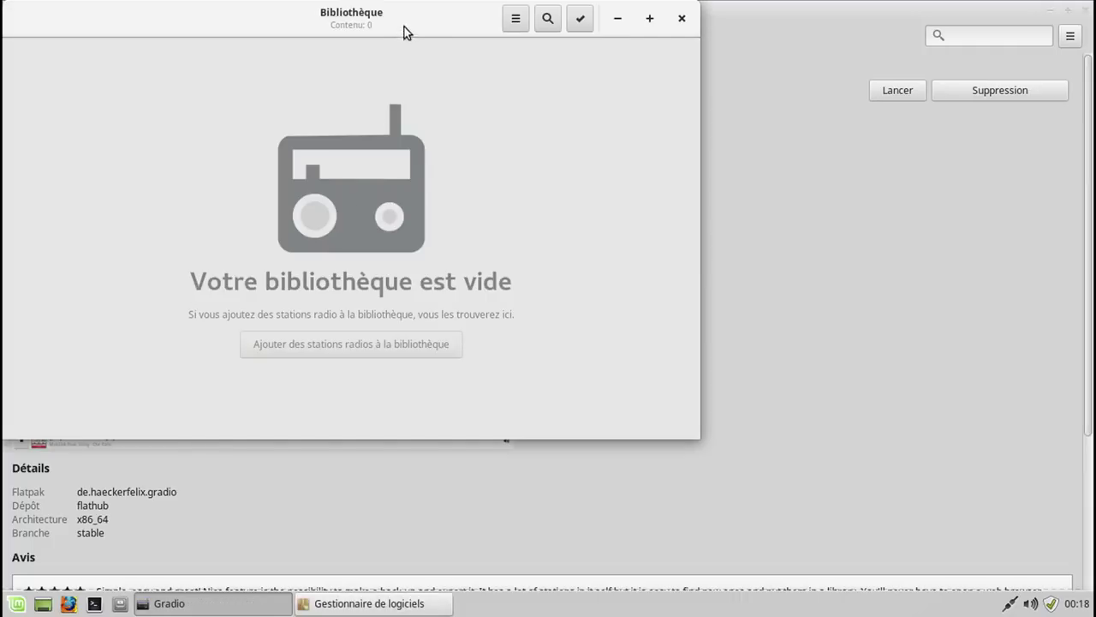
Close Gradio, relaunch it with Lancer, close it again, then close the Software Manager.
{"action": "left_click_drag", "start_coordinate": [404, 27], "coordinate": [636, 76]}
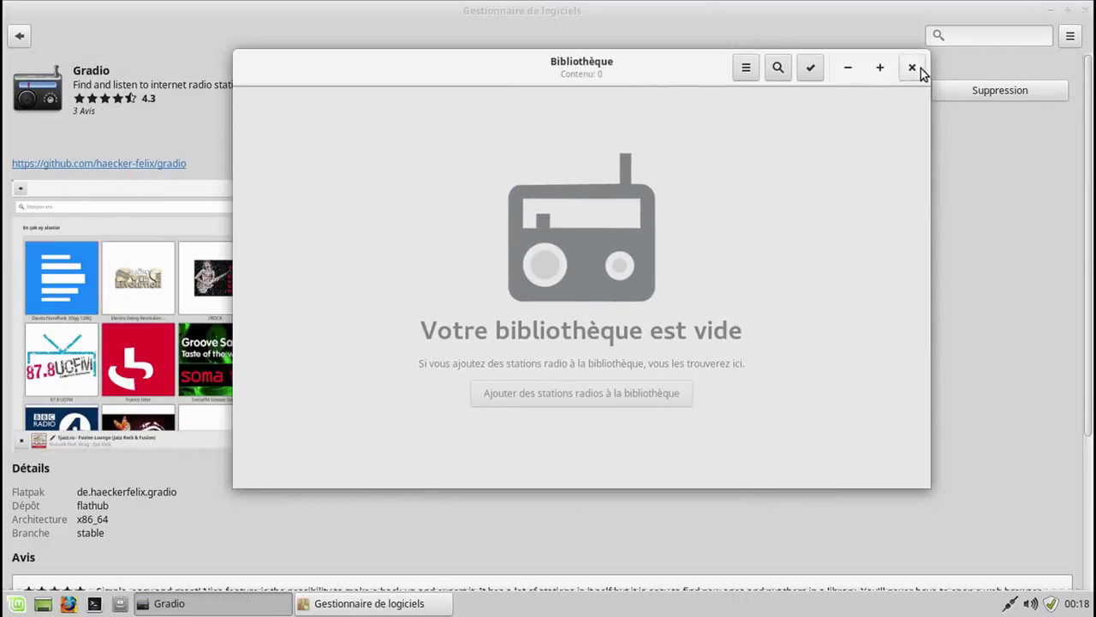
{"action": "left_click", "coordinate": [919, 69]}
{"action": "left_click", "coordinate": [909, 92]}
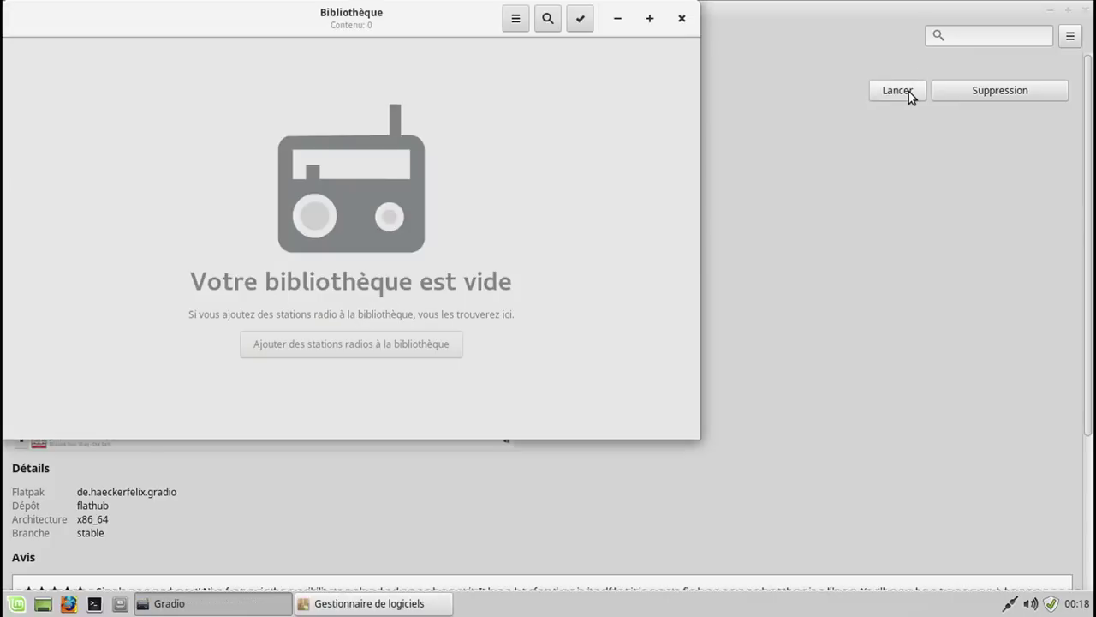
{"action": "left_click", "coordinate": [683, 19]}
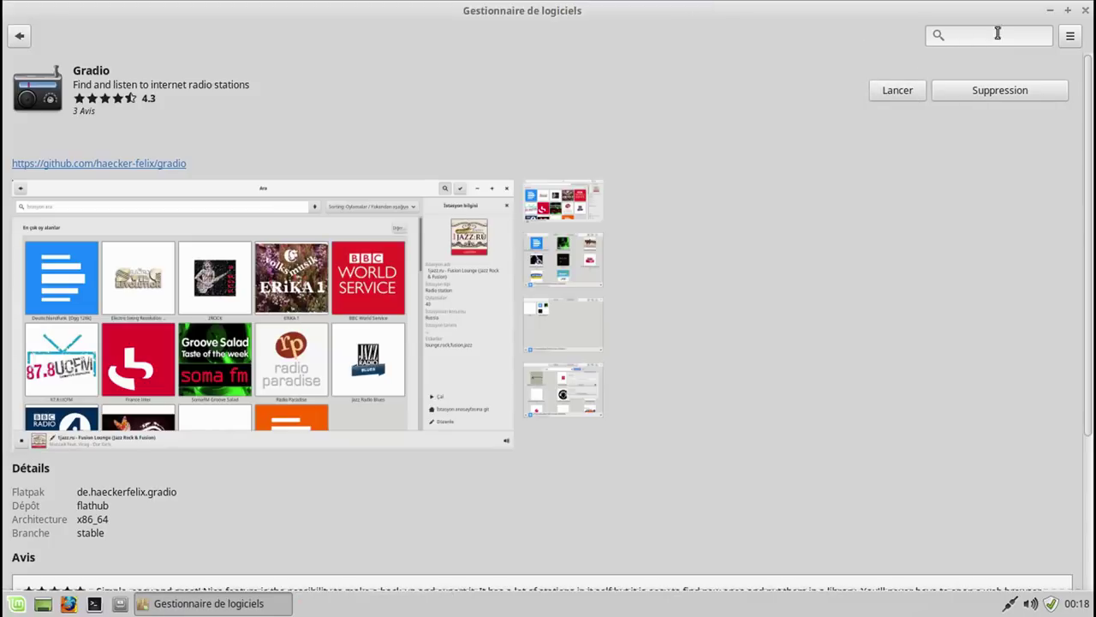
{"action": "left_click", "coordinate": [1086, 11]}
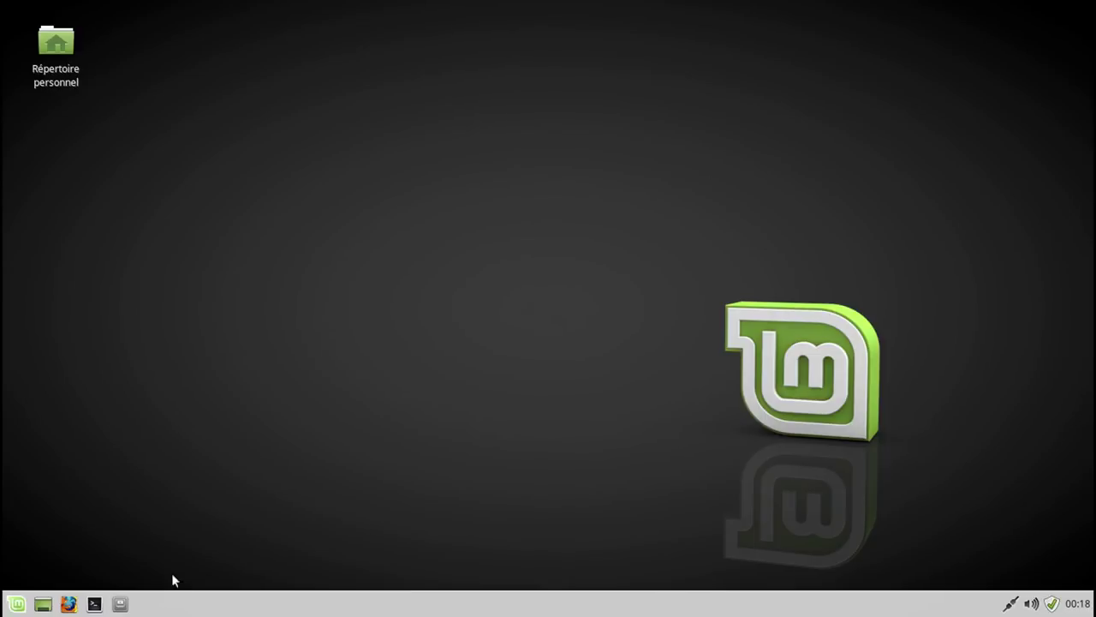
{"action": "left_click", "coordinate": [127, 604]}
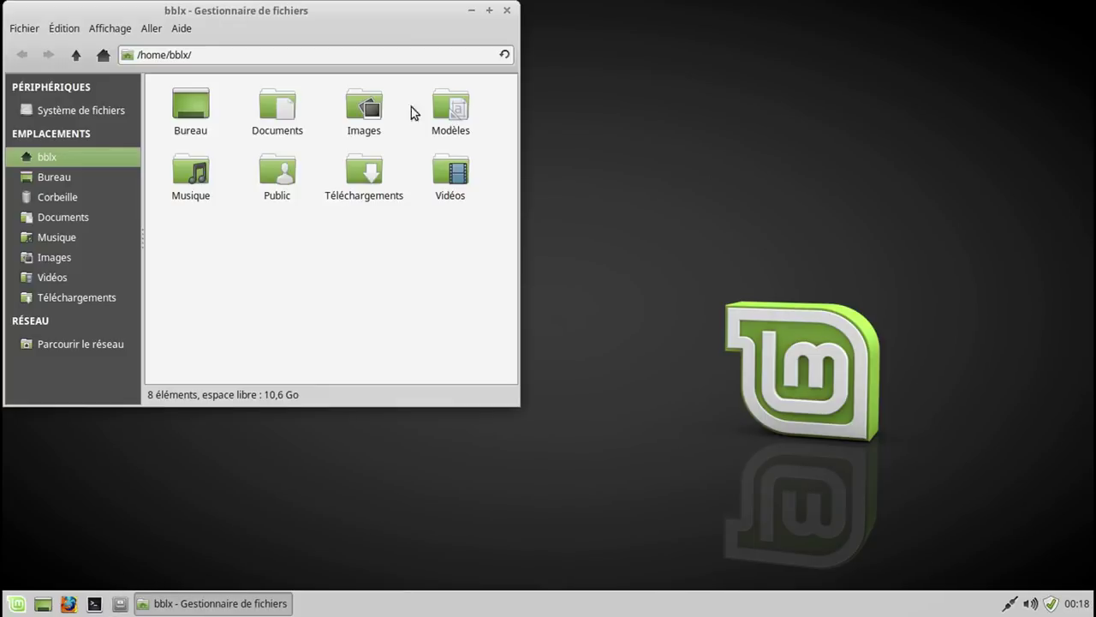
{"action": "left_click_drag", "start_coordinate": [394, 21], "coordinate": [548, 63]}
{"action": "left_click_drag", "start_coordinate": [676, 78], "coordinate": [664, 79]}
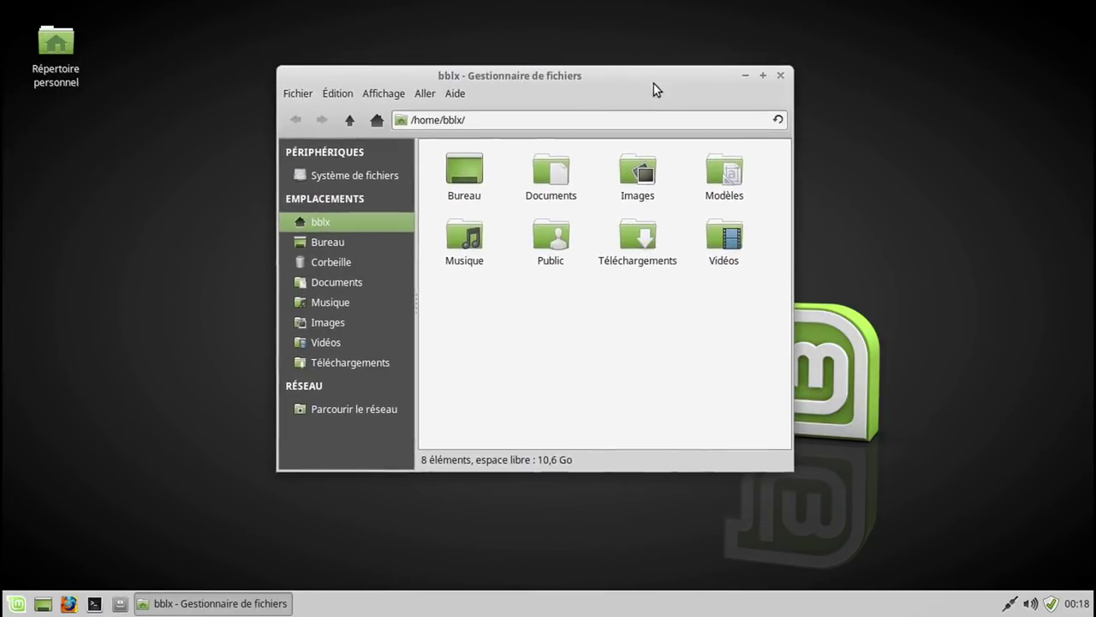
{"action": "left_click", "coordinate": [367, 94]}
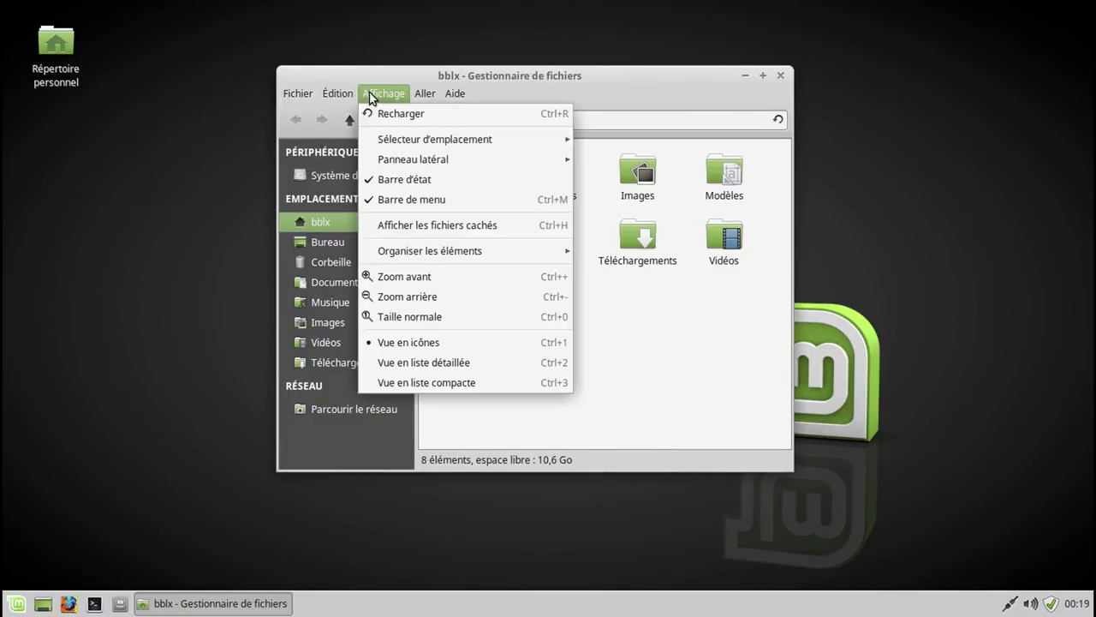
{"action": "left_click", "coordinate": [393, 205]}
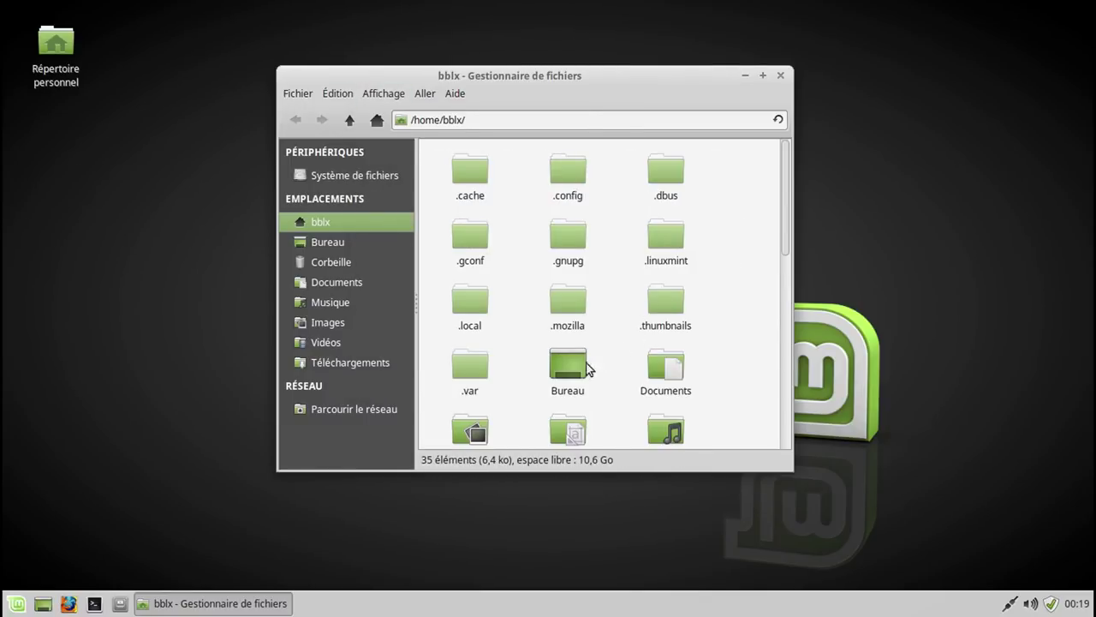
{"action": "double_click", "coordinate": [485, 367]}
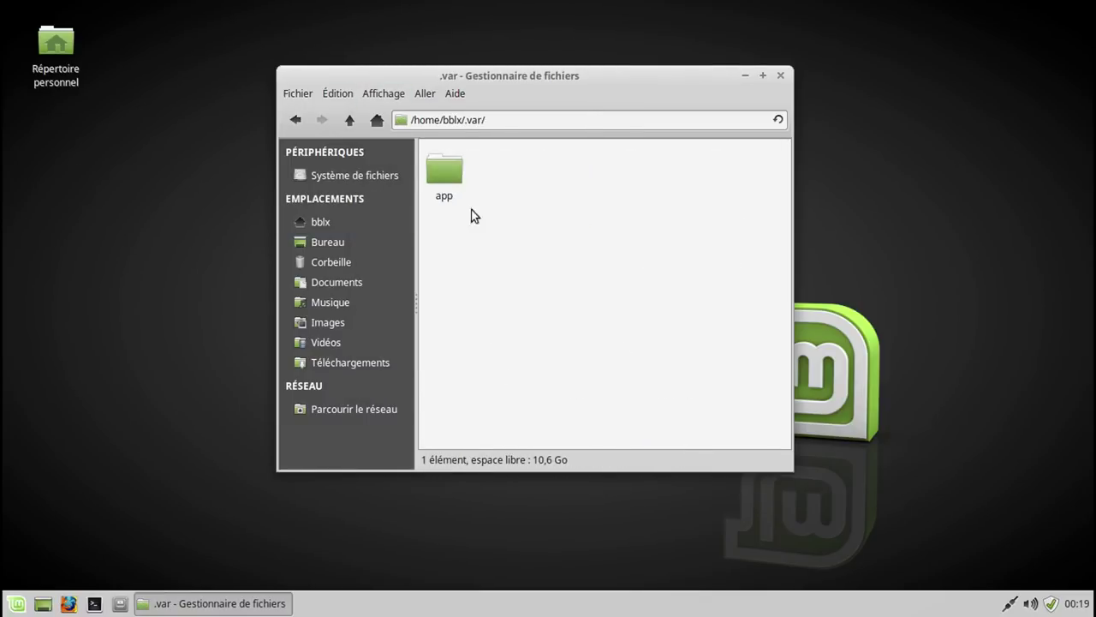
{"action": "double_click", "coordinate": [446, 177]}
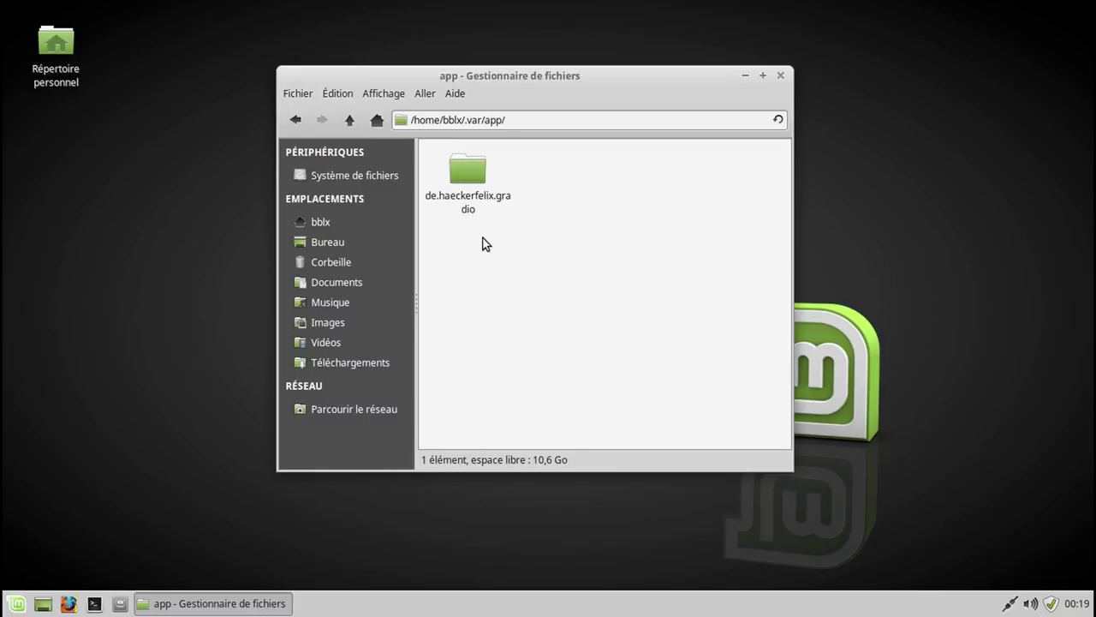
{"action": "double_click", "coordinate": [472, 175]}
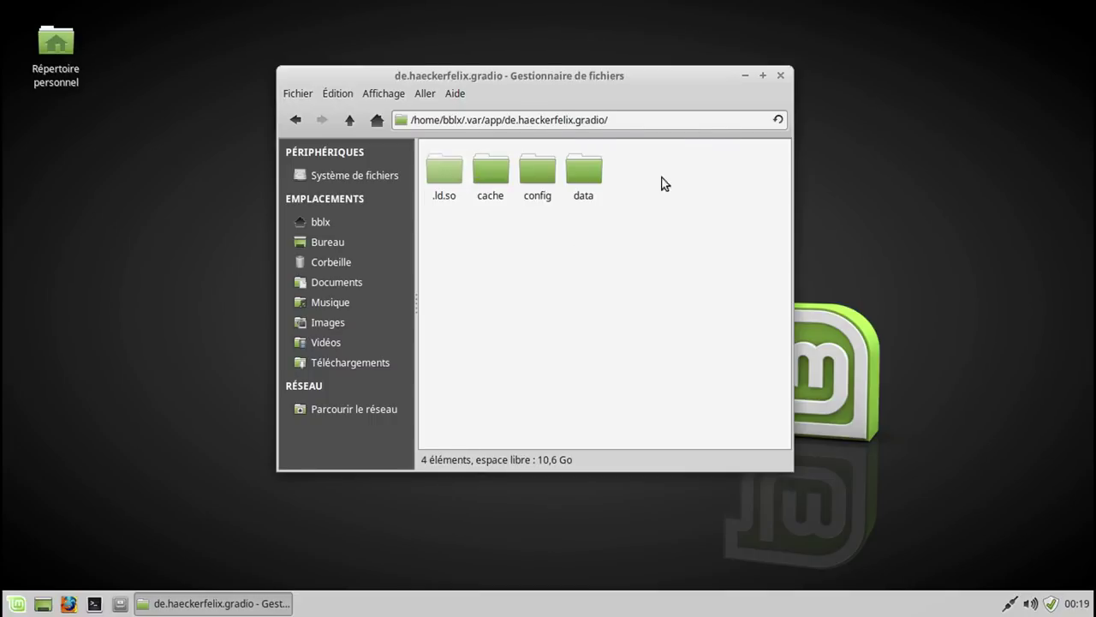
{"action": "left_click", "coordinate": [398, 95]}
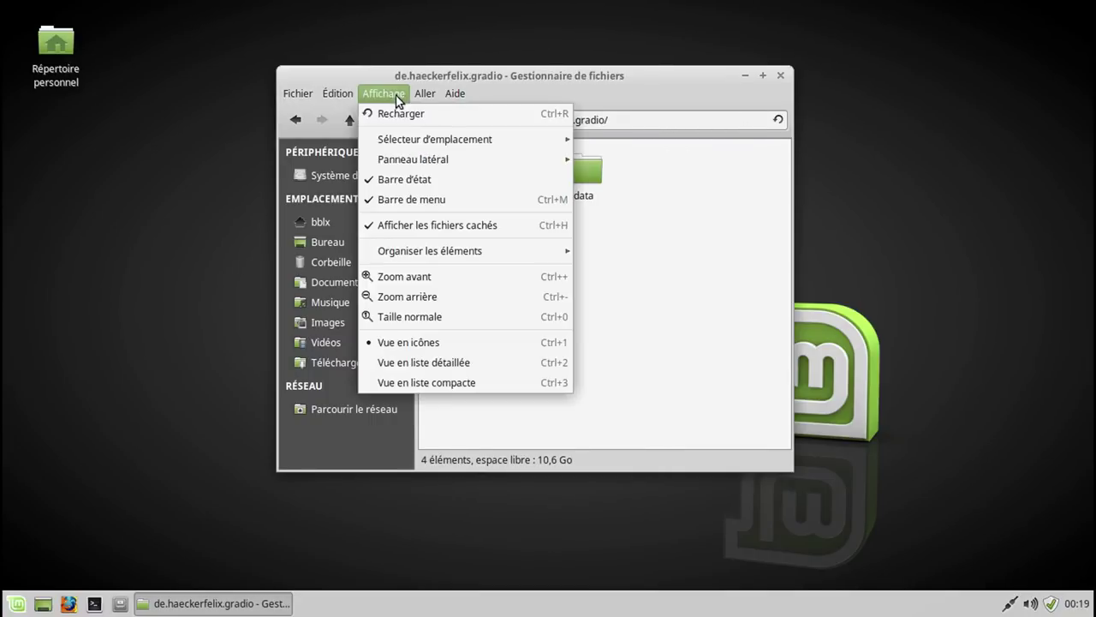
{"action": "left_click", "coordinate": [424, 225]}
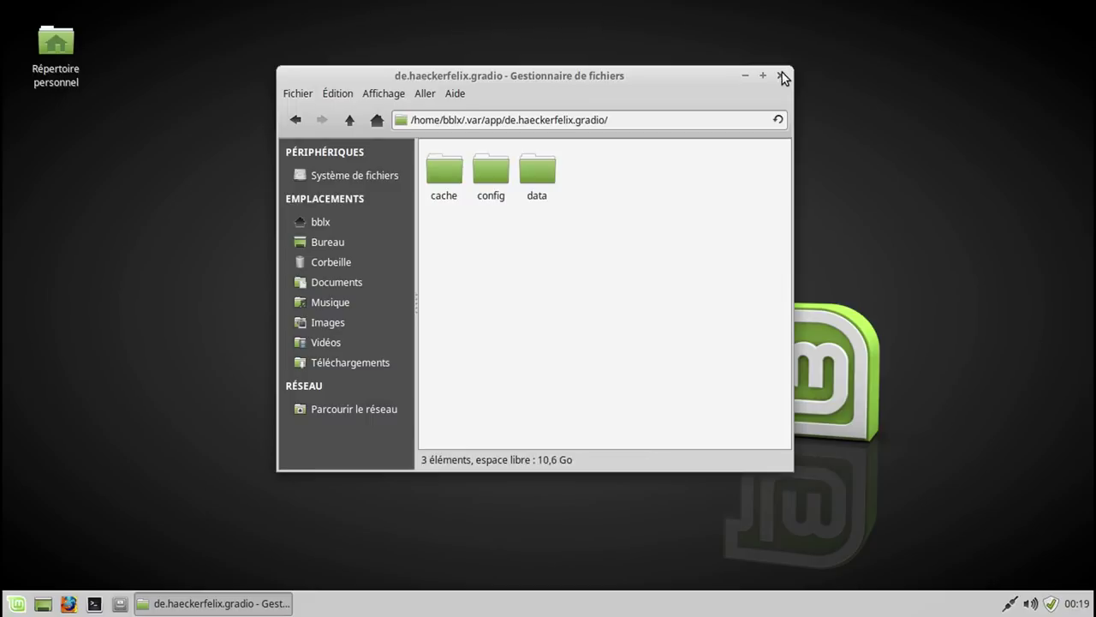
{"action": "left_click", "coordinate": [781, 75]}
Exit VM full screen and scroll the Chromium article through the Outils de sauvegarde section.
{"action": "key", "text": "ctrl+f"}
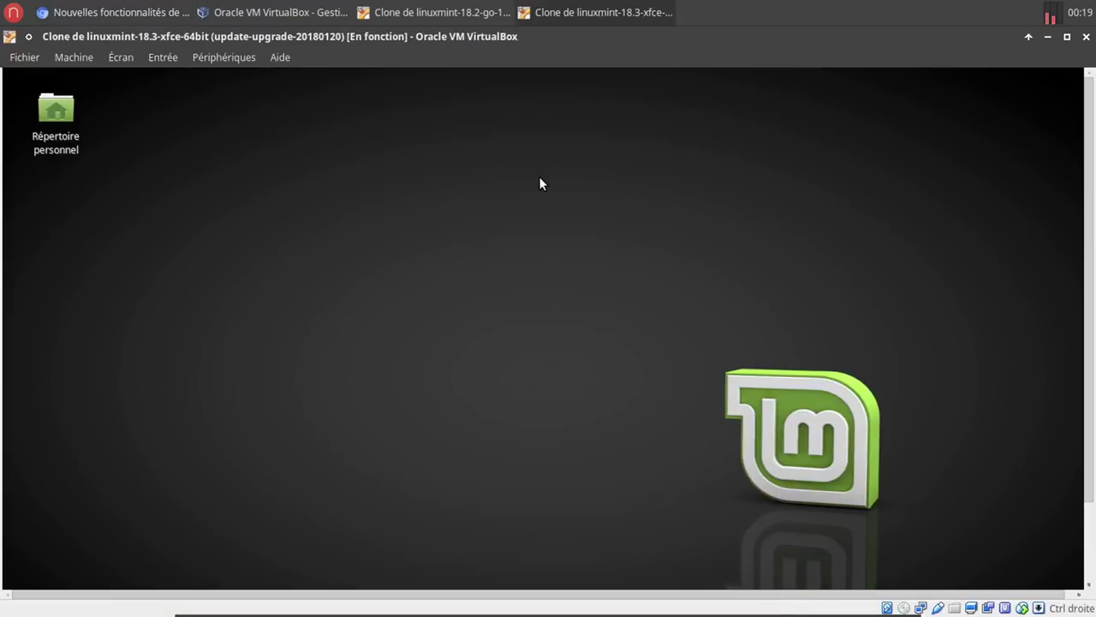
{"action": "left_click", "coordinate": [144, 13]}
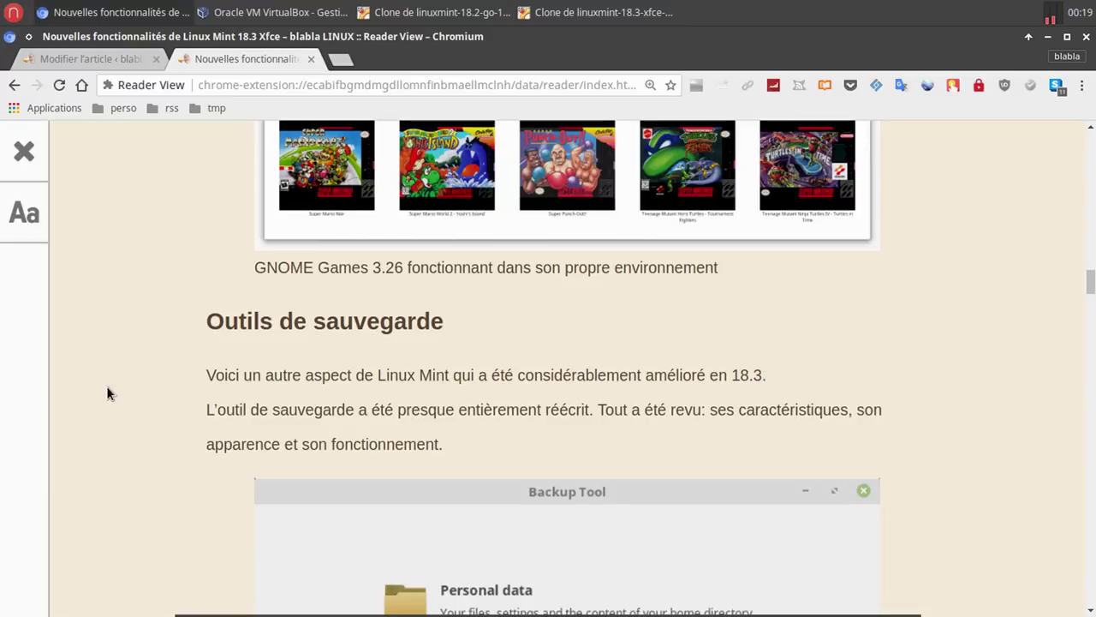
{"action": "scroll", "coordinate": [106, 394], "scroll_direction": "down", "scroll_amount": 5}
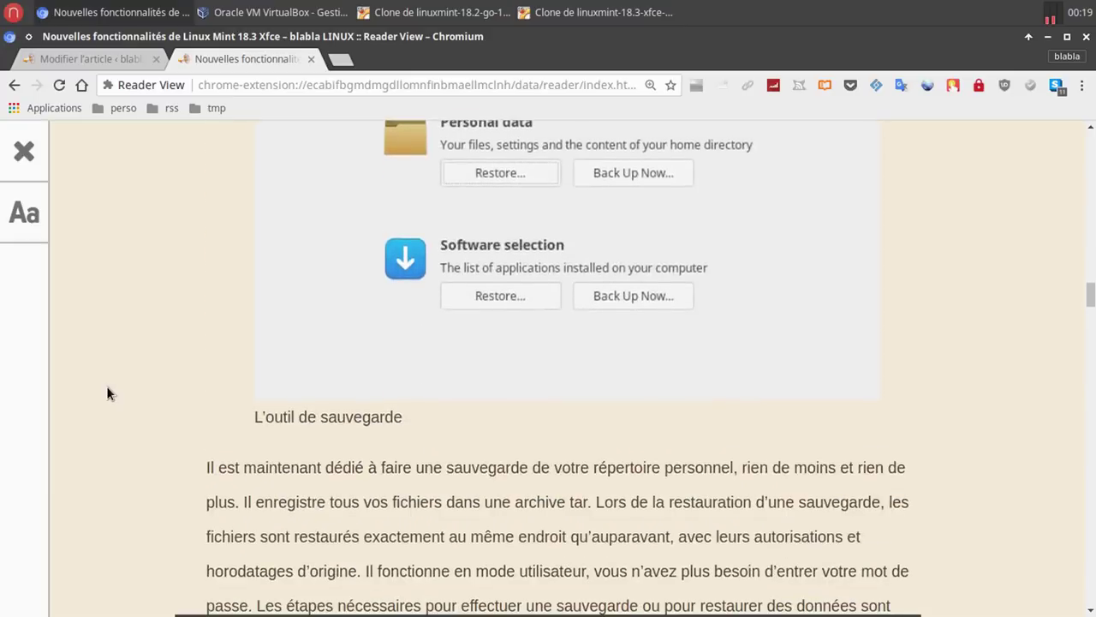
{"action": "scroll", "coordinate": [107, 394], "scroll_direction": "down", "scroll_amount": 3}
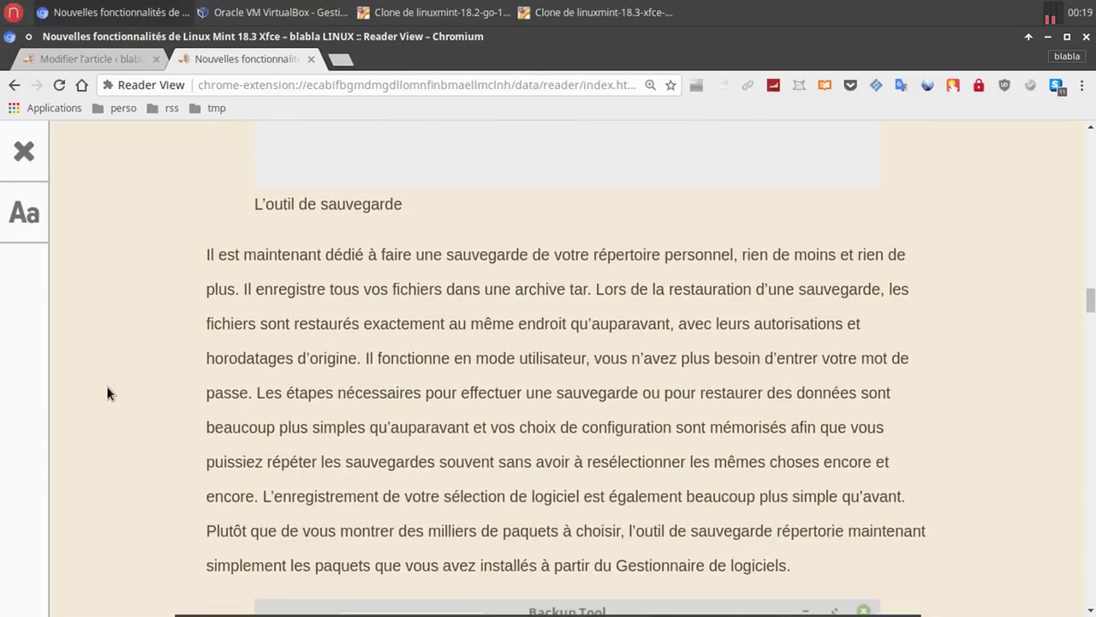
{"action": "scroll", "coordinate": [107, 393], "scroll_direction": "down", "scroll_amount": 1}
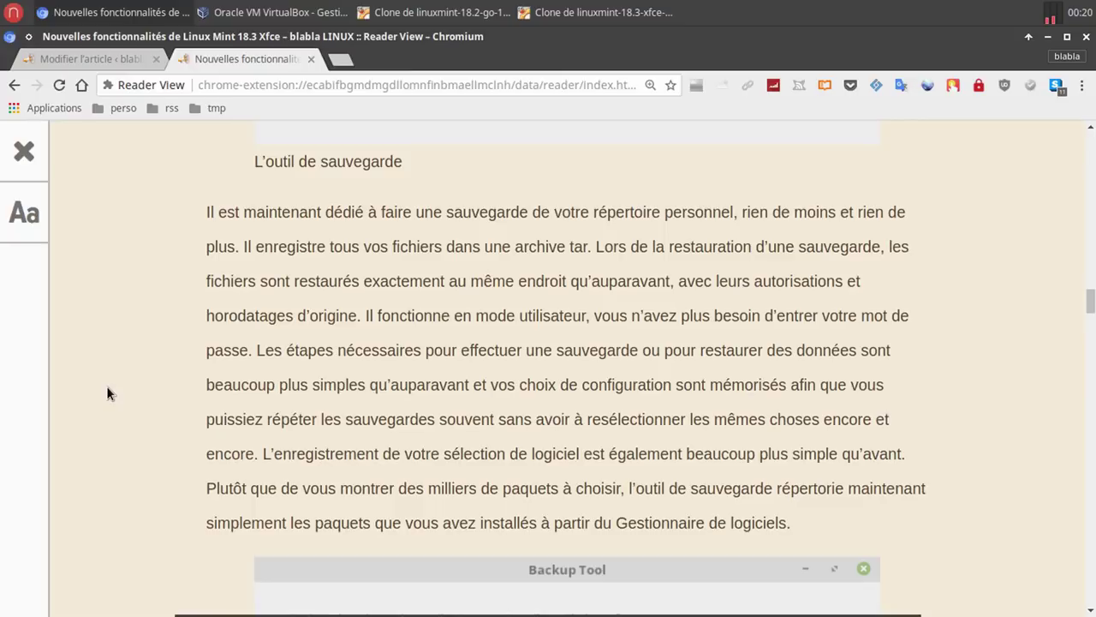
{"action": "scroll", "coordinate": [107, 387], "scroll_direction": "down", "scroll_amount": 8}
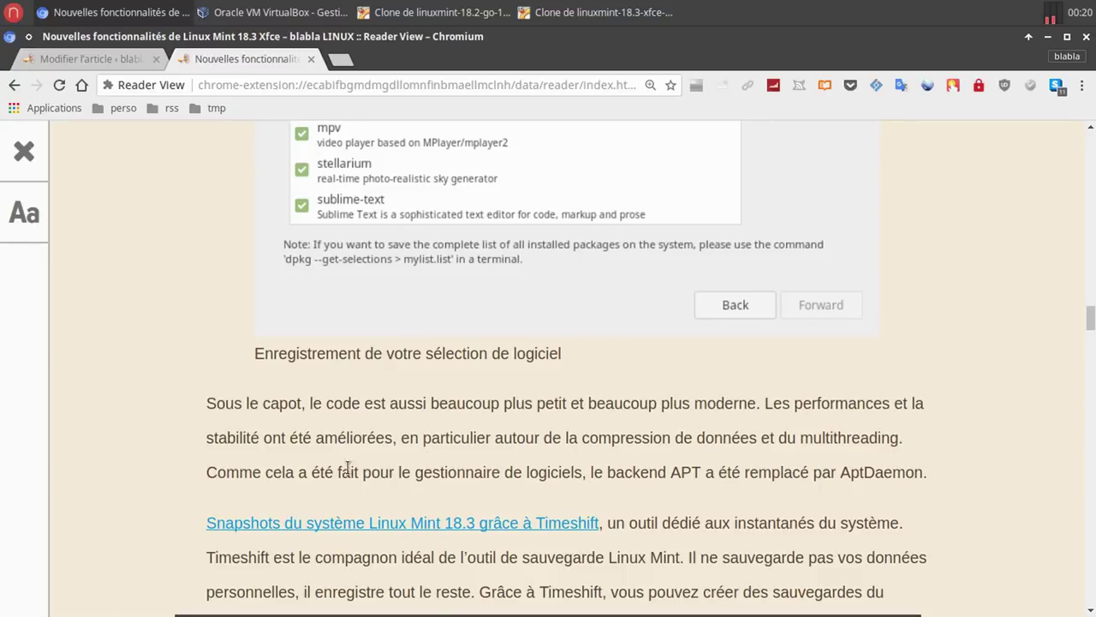
On the Linux Mint 18.3 VM, launch Outil de sauvegarde via a 'sau' search and start a personal-data backup.
{"action": "left_click", "coordinate": [567, 13]}
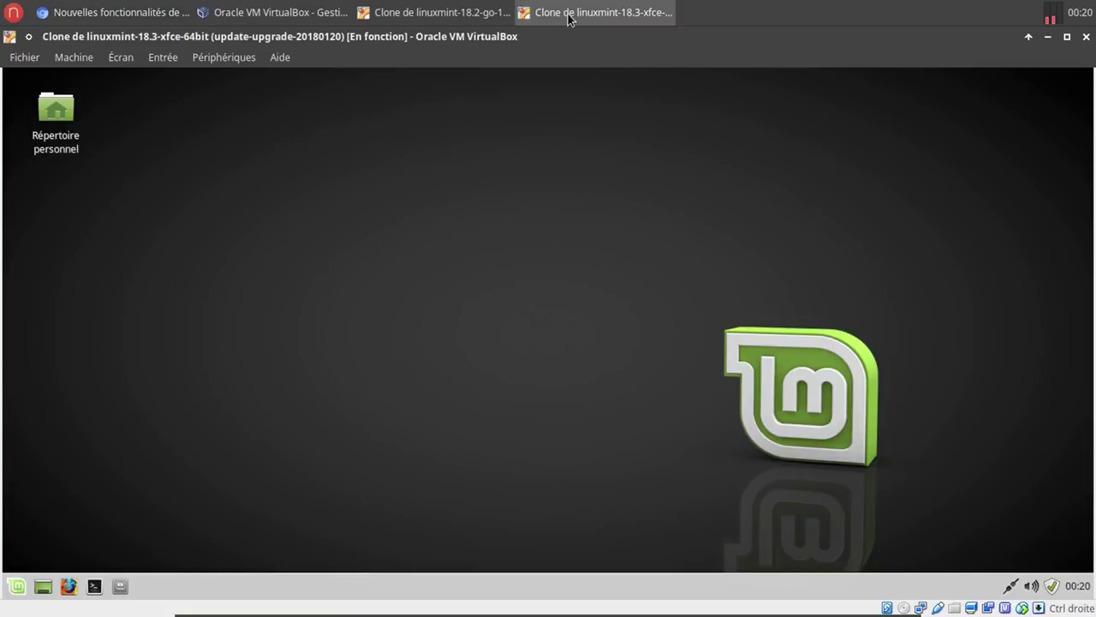
{"action": "left_click", "coordinate": [16, 587]}
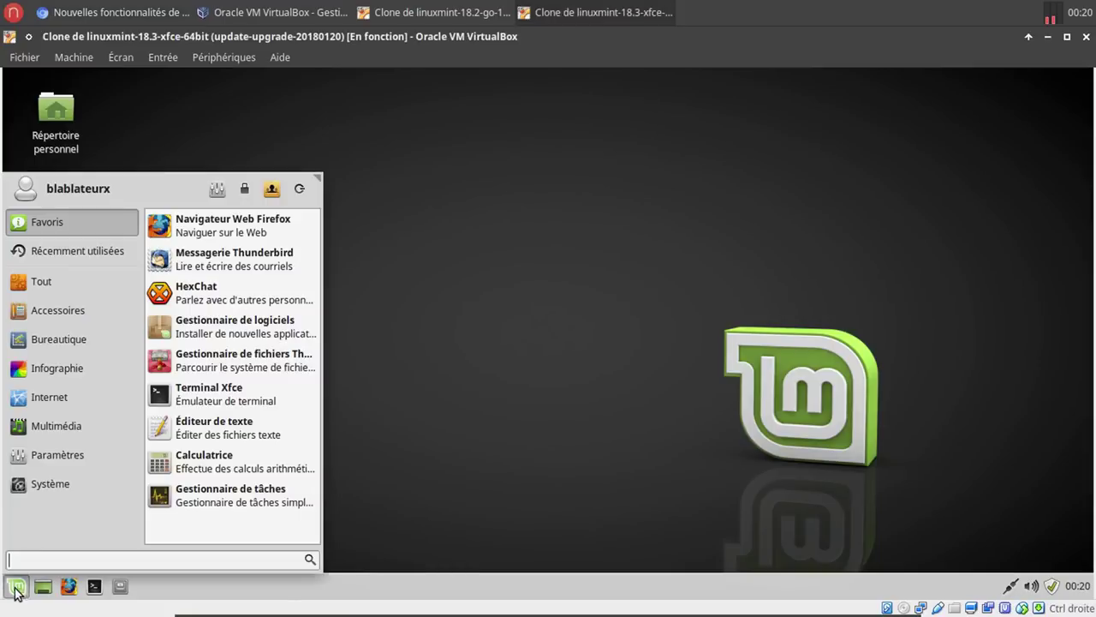
{"action": "type", "text": "sa"}
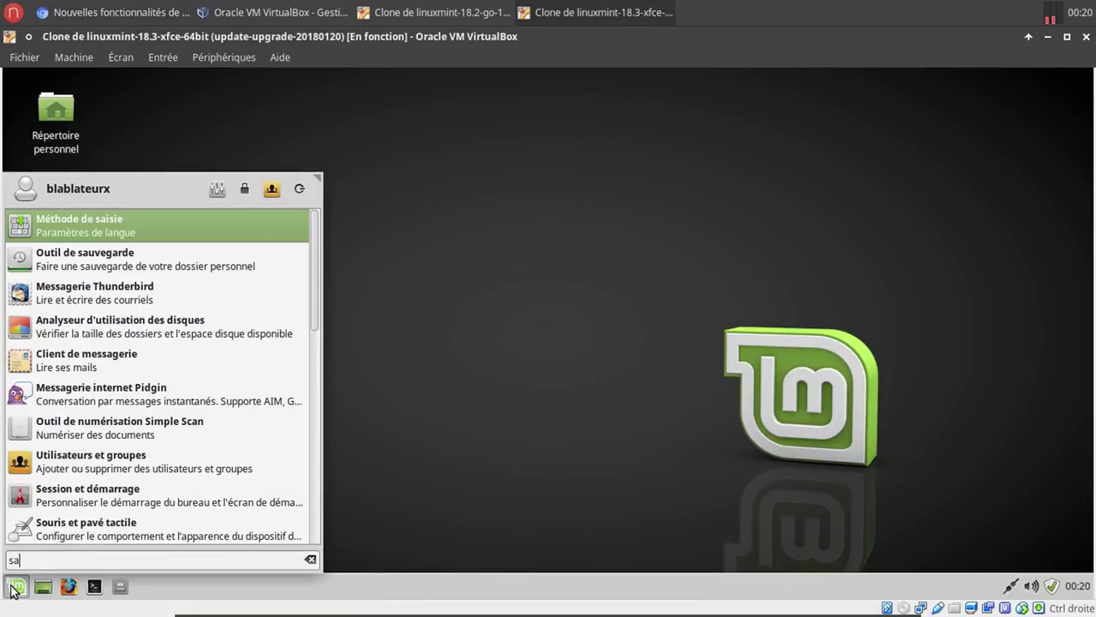
{"action": "type", "text": "u"}
{"action": "left_click", "coordinate": [208, 215]}
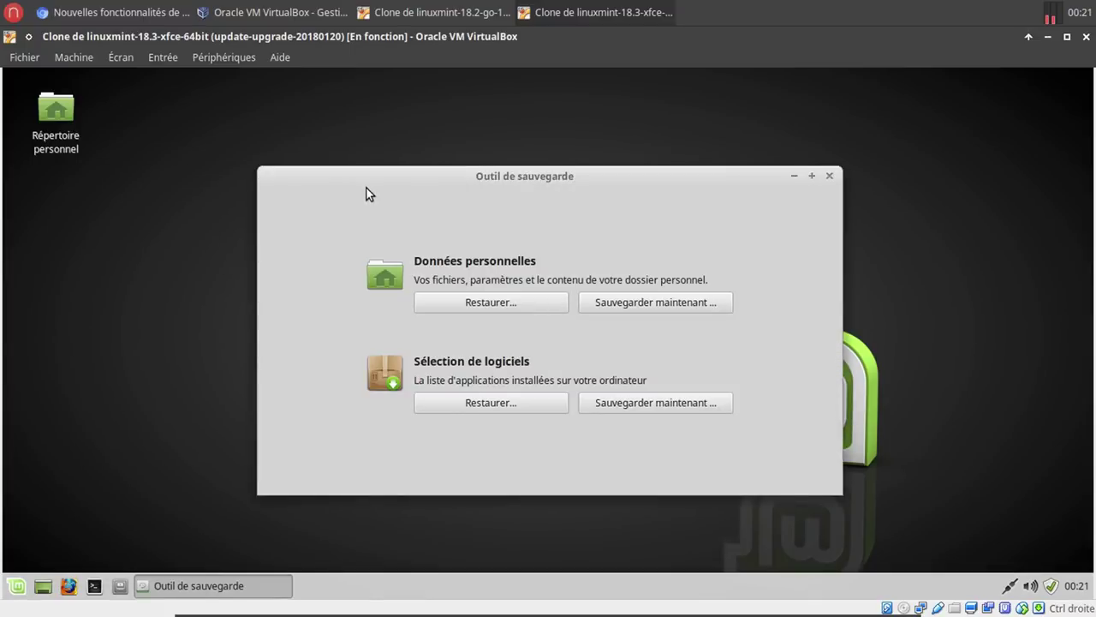
{"action": "mouse_move", "coordinate": [404, 176]}
{"action": "left_mouse_down"}
{"action": "mouse_move", "coordinate": [431, 164]}
{"action": "mouse_move", "coordinate": [412, 160]}
{"action": "left_mouse_up"}
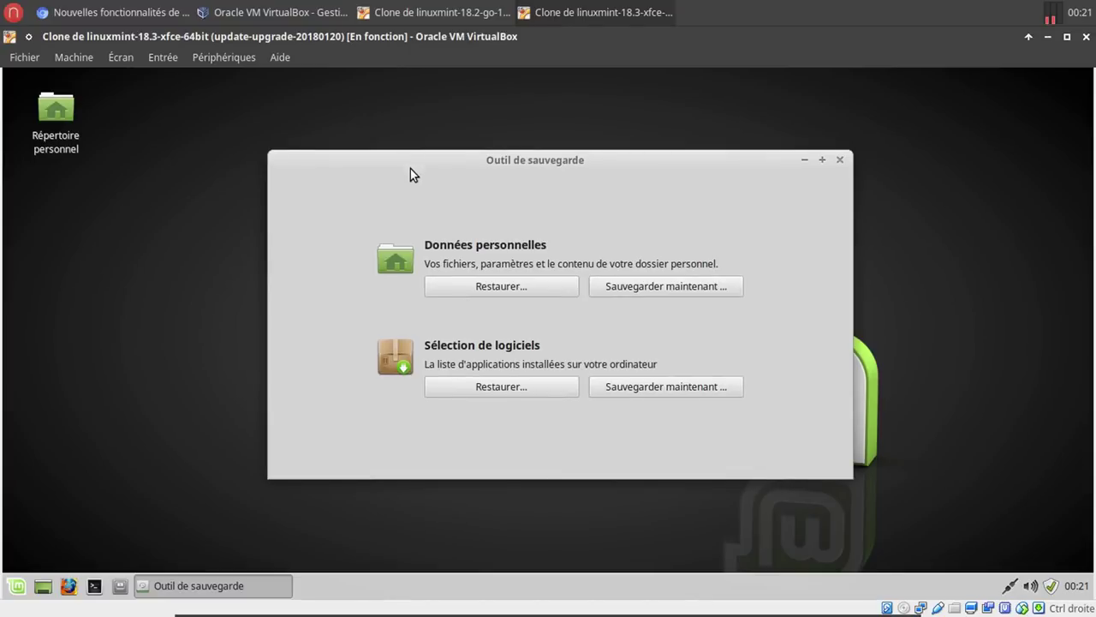
{"action": "left_click", "coordinate": [656, 291]}
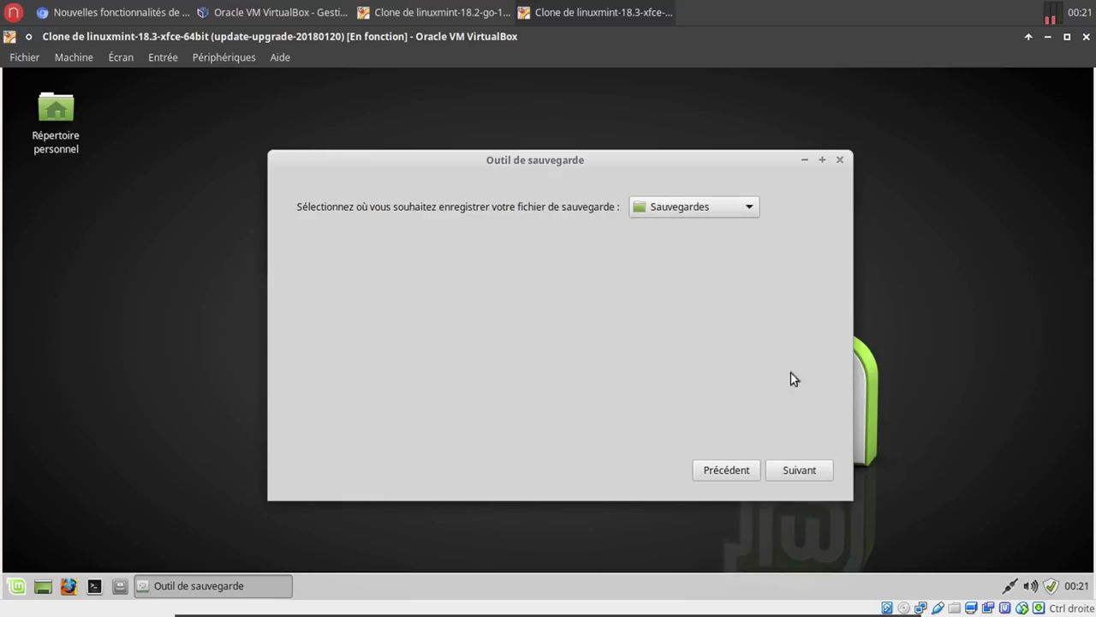
Check in the file manager that Documents holds the Sauvegardes folder.
{"action": "left_click", "coordinate": [120, 586]}
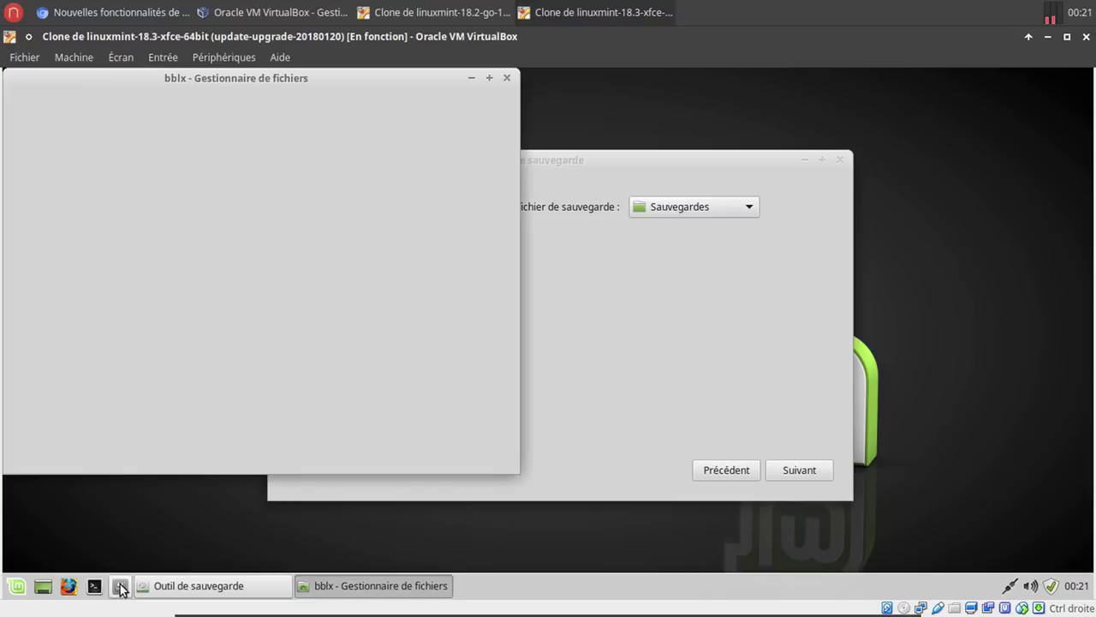
{"action": "double_click", "coordinate": [273, 176]}
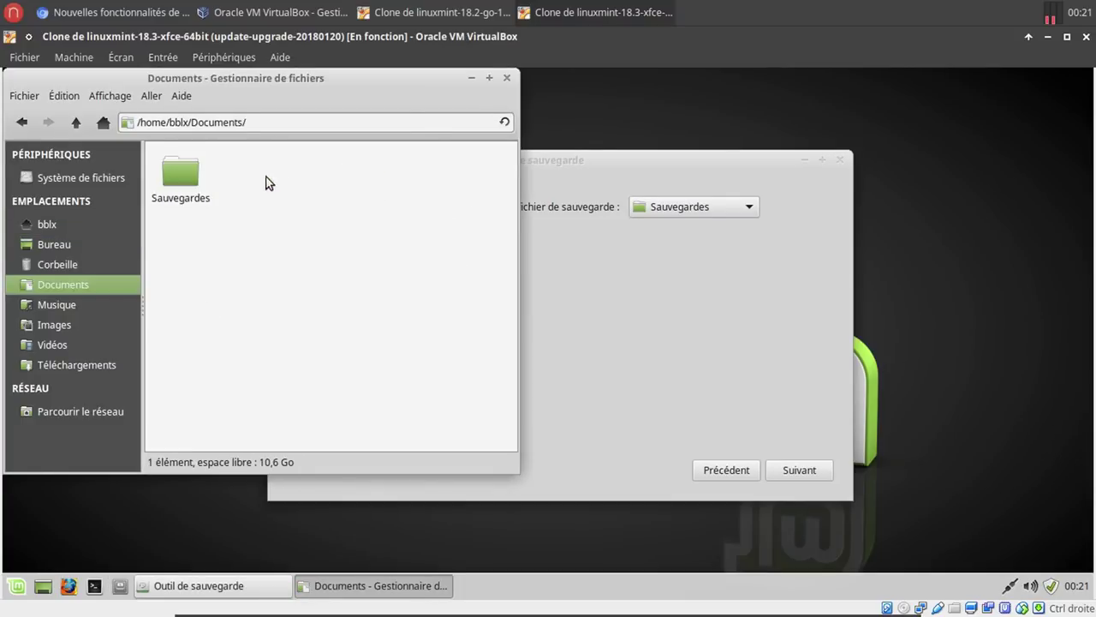
{"action": "left_click", "coordinate": [506, 78]}
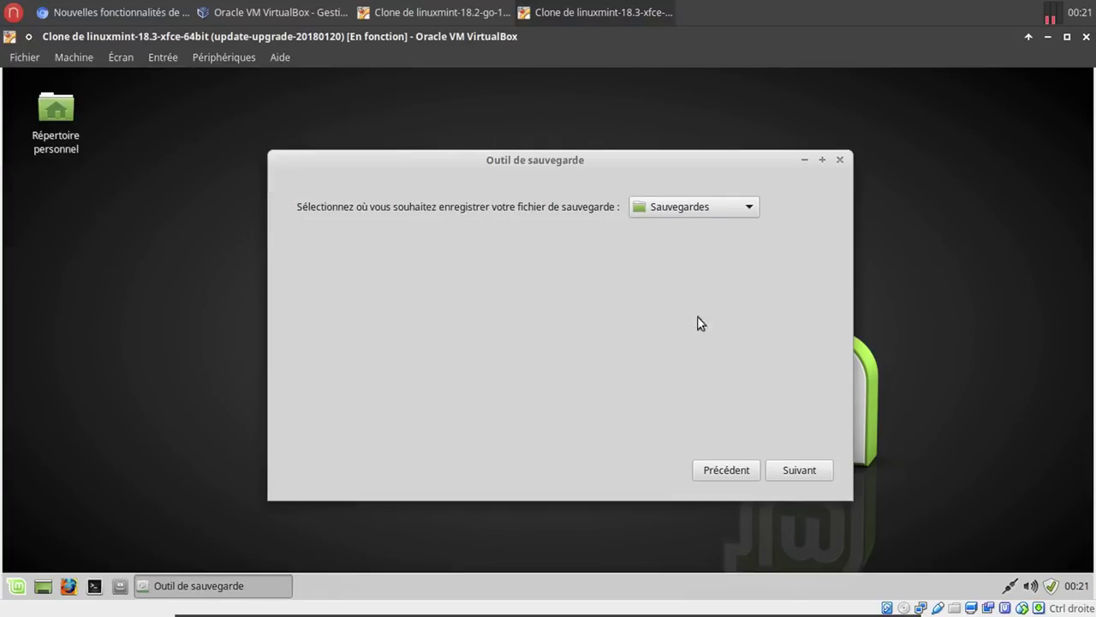
Continue past the exclusion list and run the personal-data backup.
{"action": "left_click", "coordinate": [787, 477]}
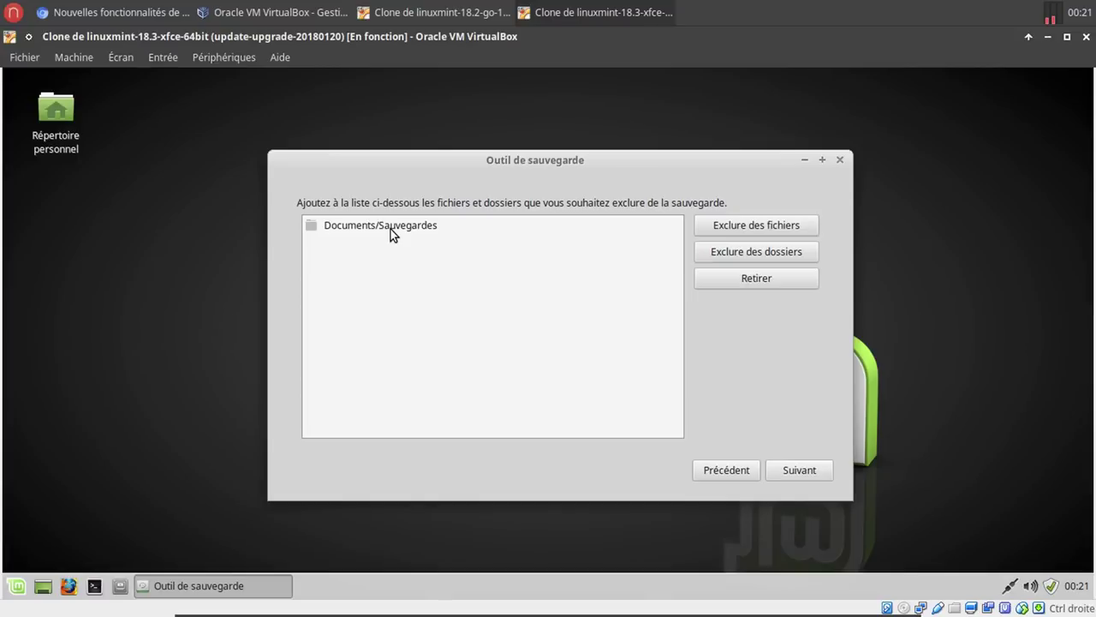
{"action": "left_click", "coordinate": [797, 470]}
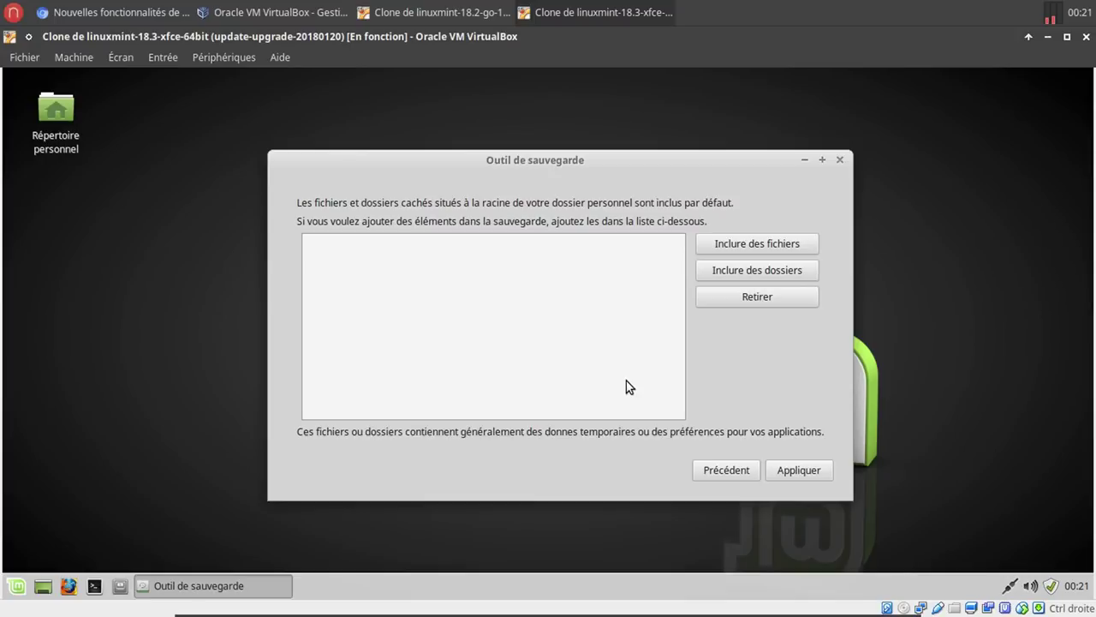
{"action": "left_click", "coordinate": [782, 471]}
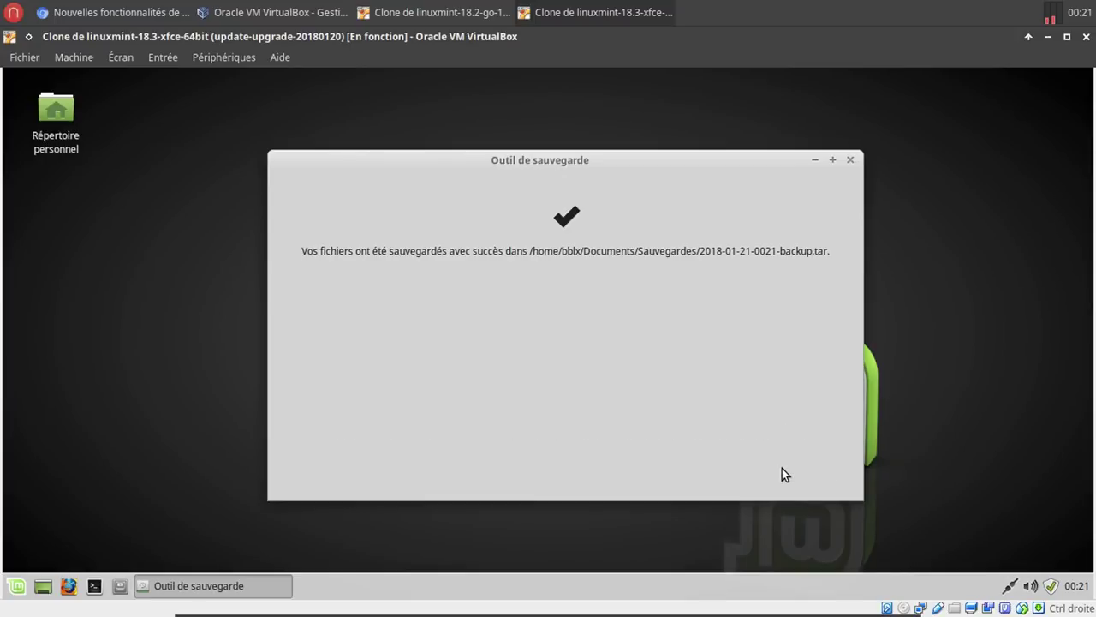
{"action": "left_click", "coordinate": [118, 588]}
{"action": "double_click", "coordinate": [291, 184]}
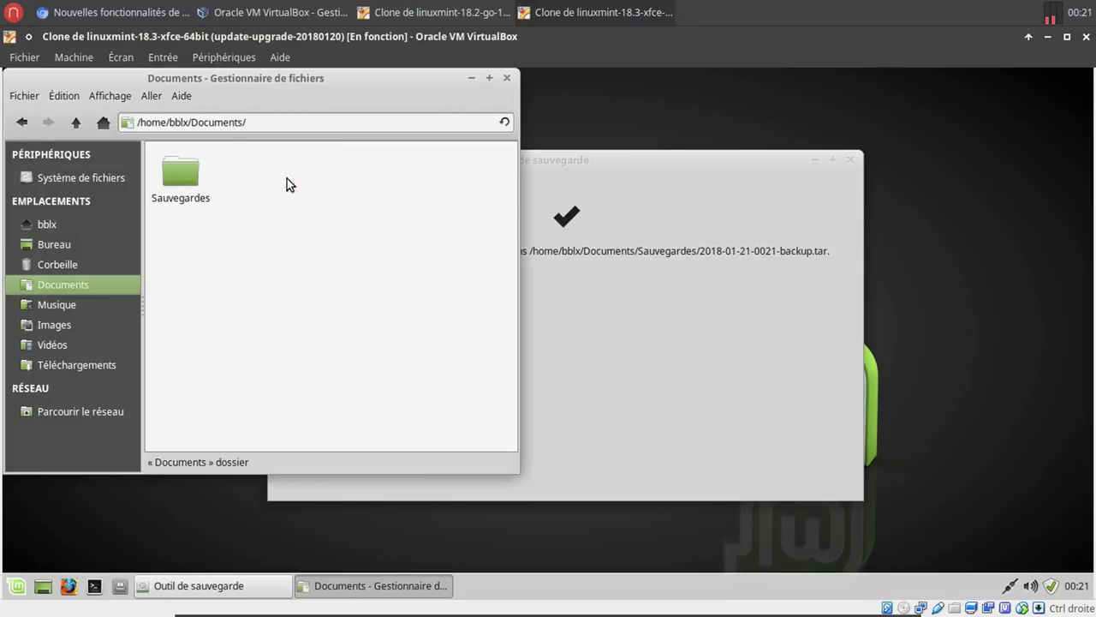
{"action": "double_click", "coordinate": [189, 178]}
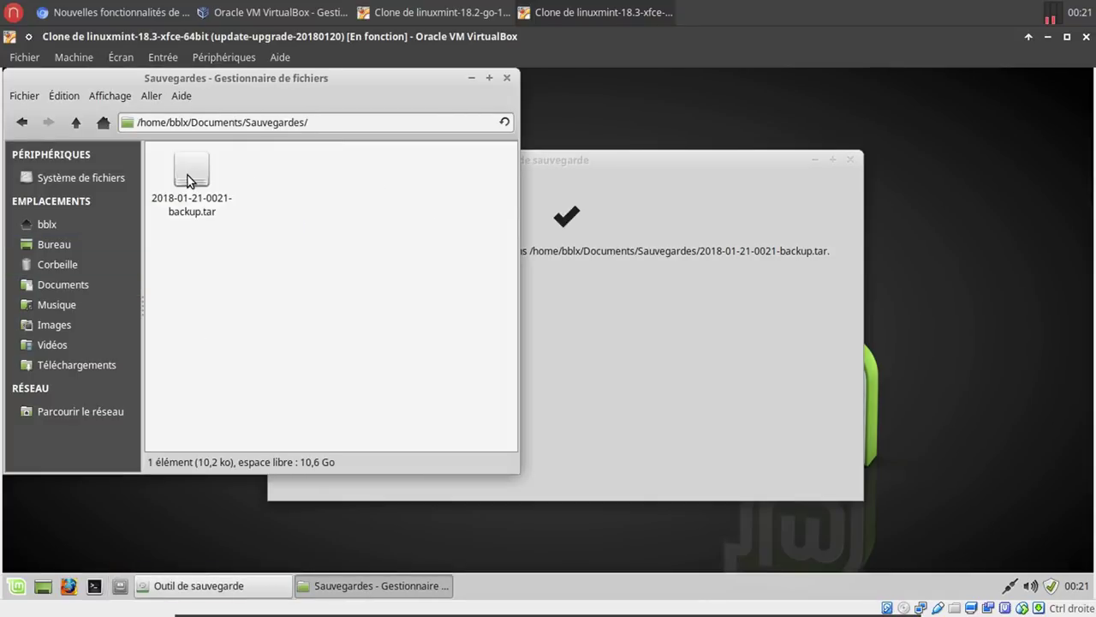
Close the file manager and backup confirmation, then relaunch Outil de sauvegarde.
{"action": "left_click", "coordinate": [507, 78]}
{"action": "left_click", "coordinate": [850, 160]}
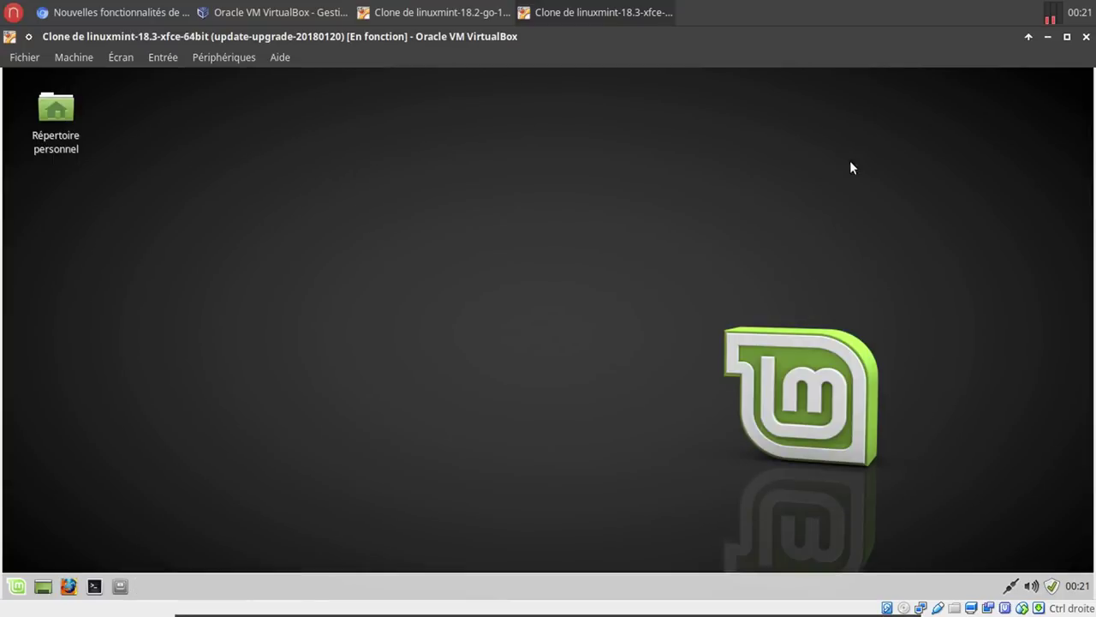
{"action": "left_click", "coordinate": [17, 585]}
{"action": "type", "text": "sa"}
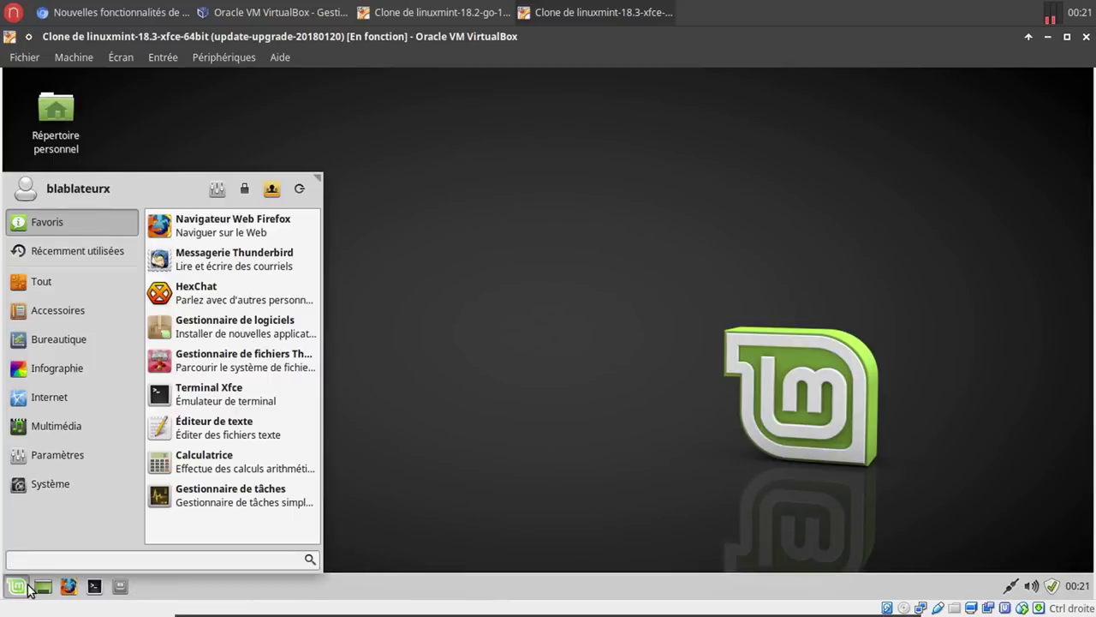
{"action": "type", "text": "u"}
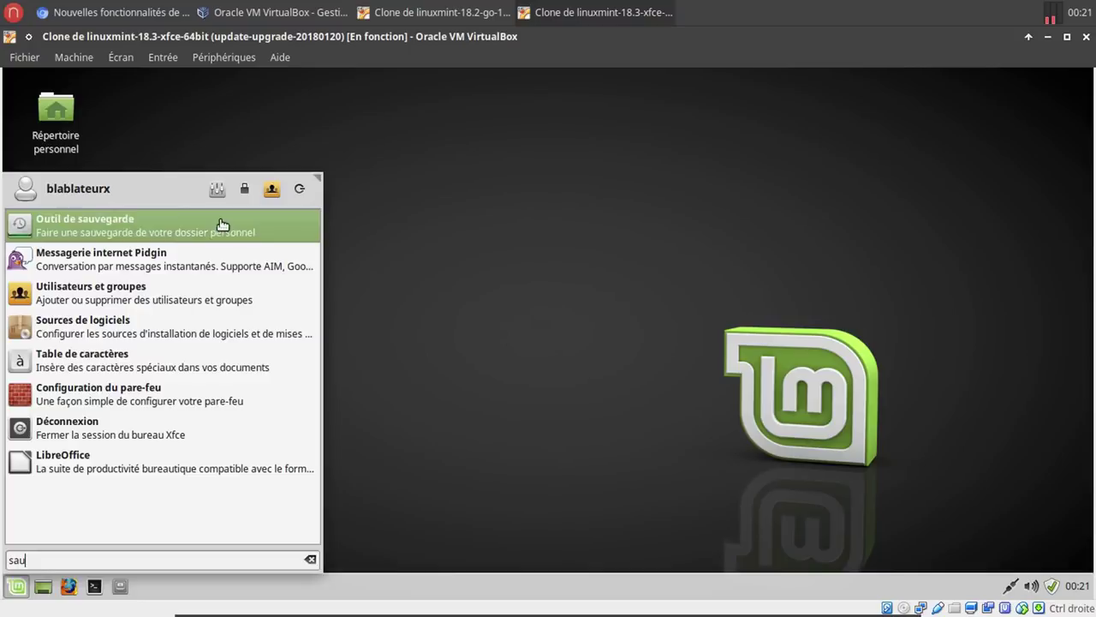
{"action": "left_click", "coordinate": [220, 226]}
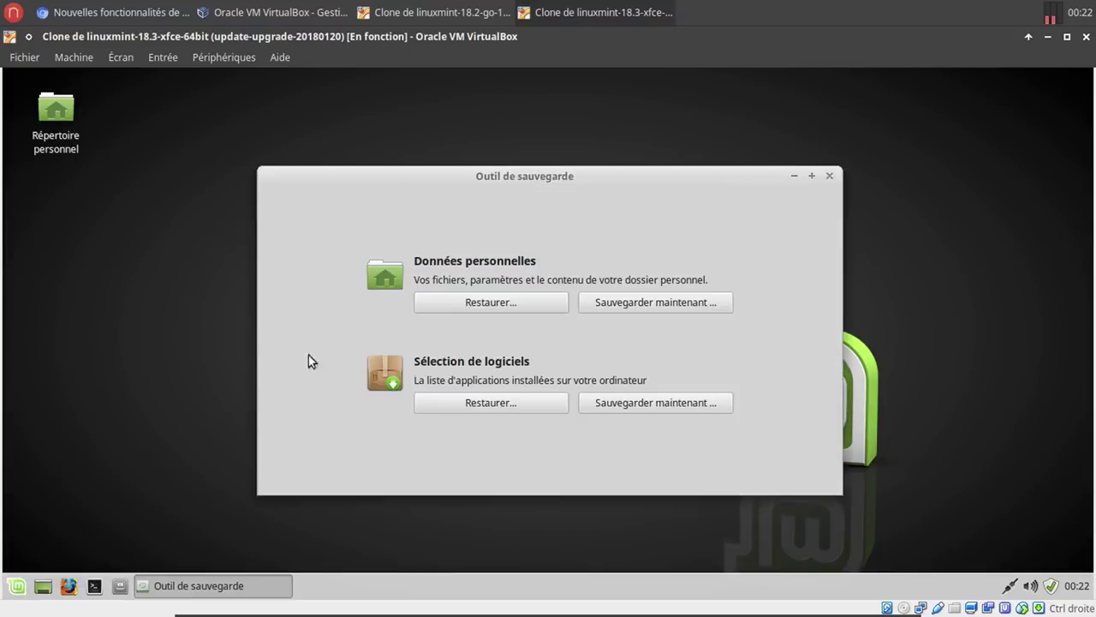
{"action": "left_click", "coordinate": [476, 300]}
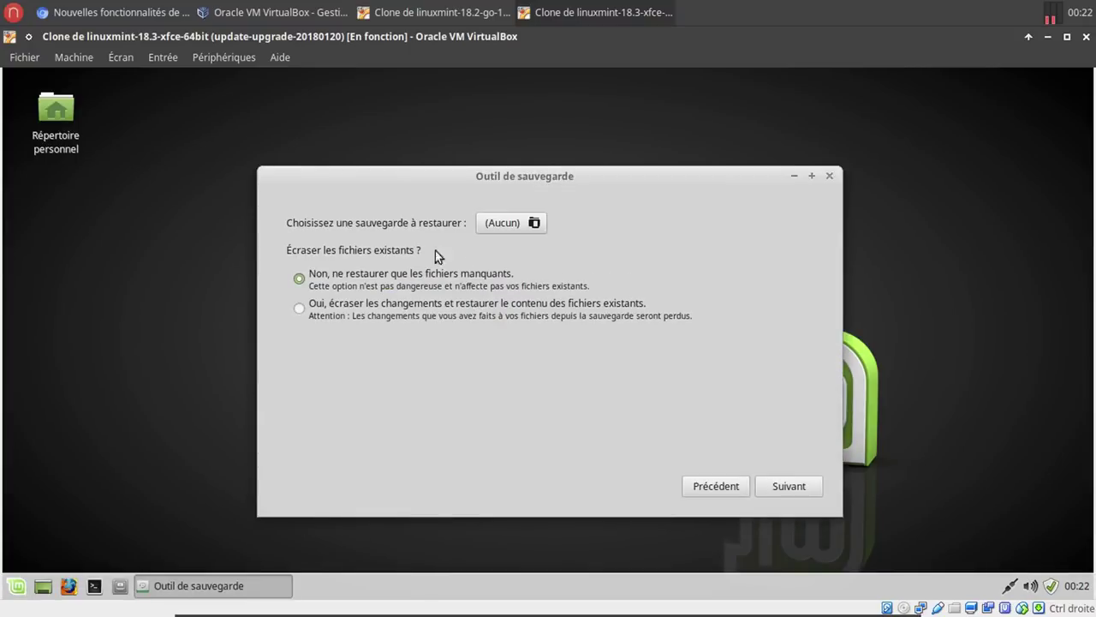
{"action": "left_click", "coordinate": [505, 223]}
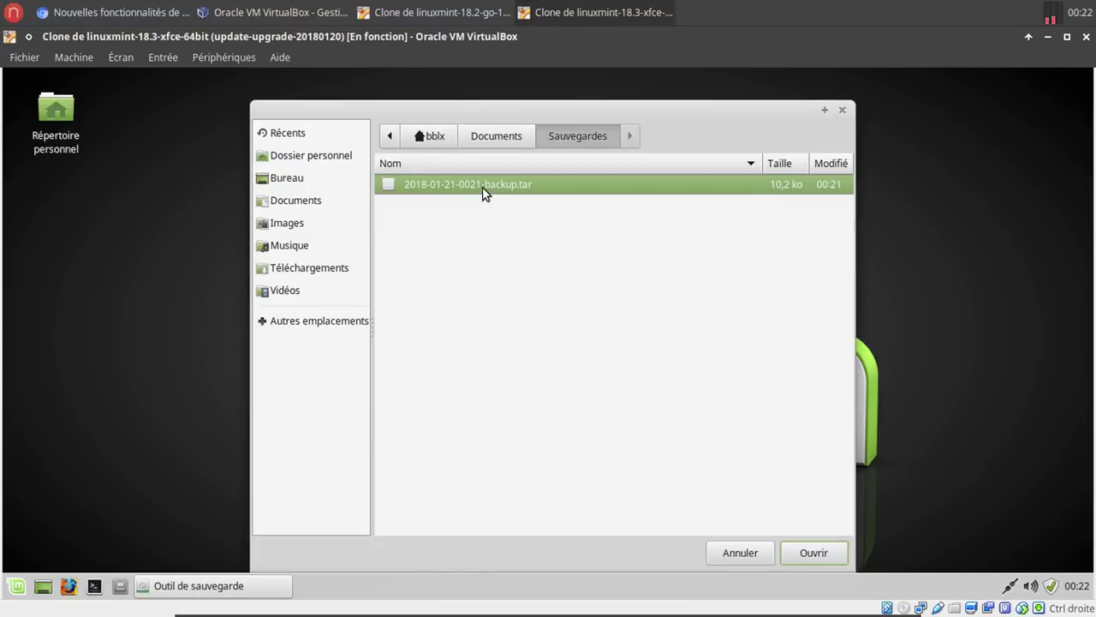
{"action": "double_click", "coordinate": [482, 187]}
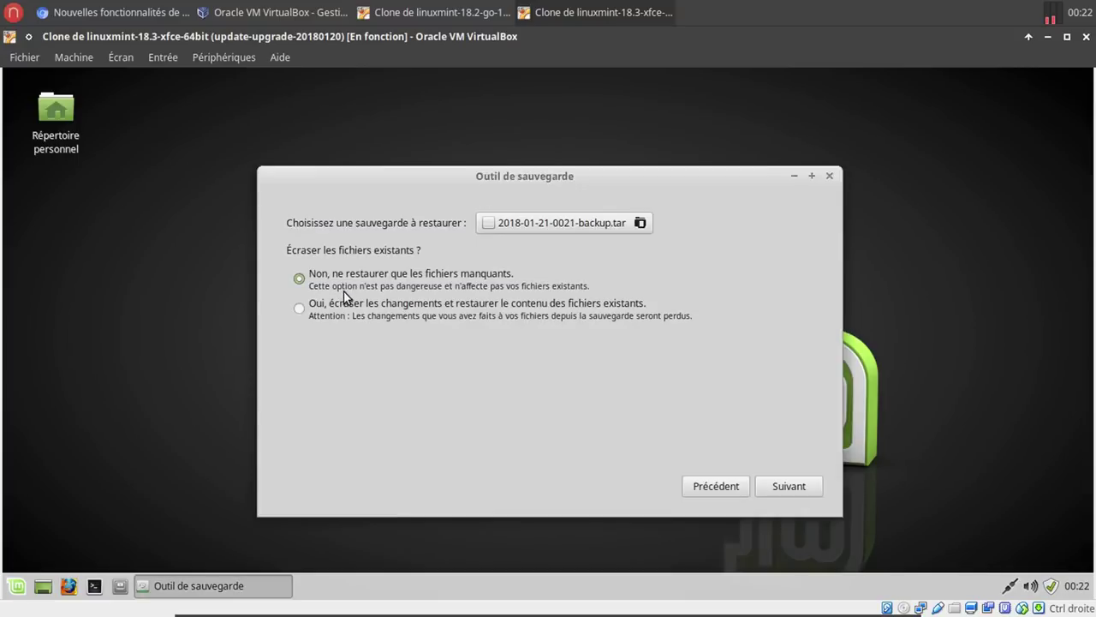
{"action": "left_click", "coordinate": [765, 484]}
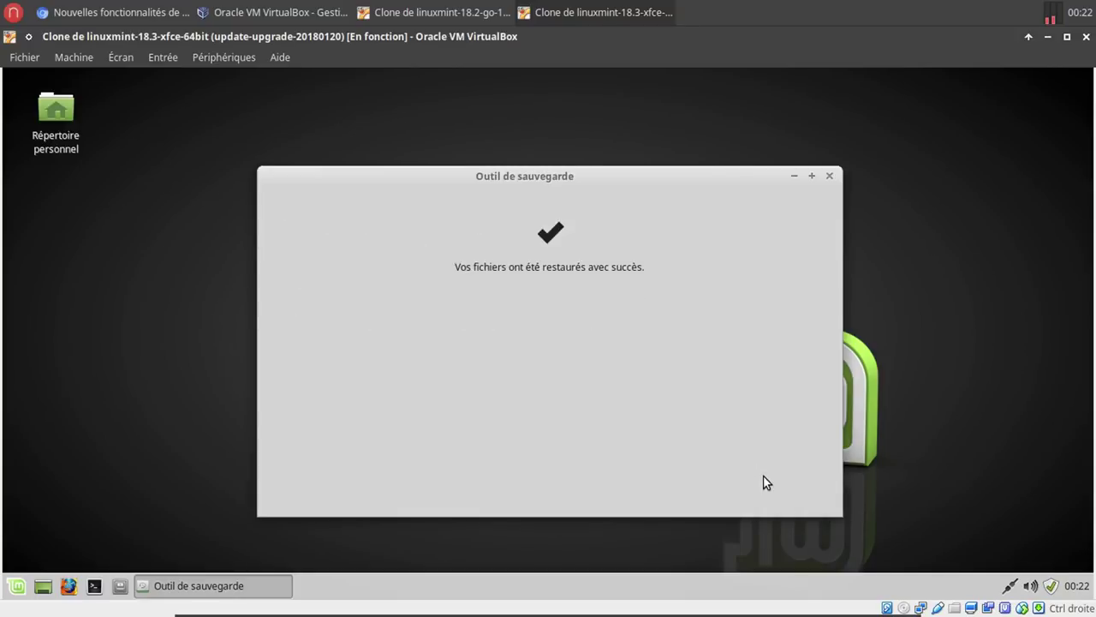
{"action": "left_click", "coordinate": [828, 177]}
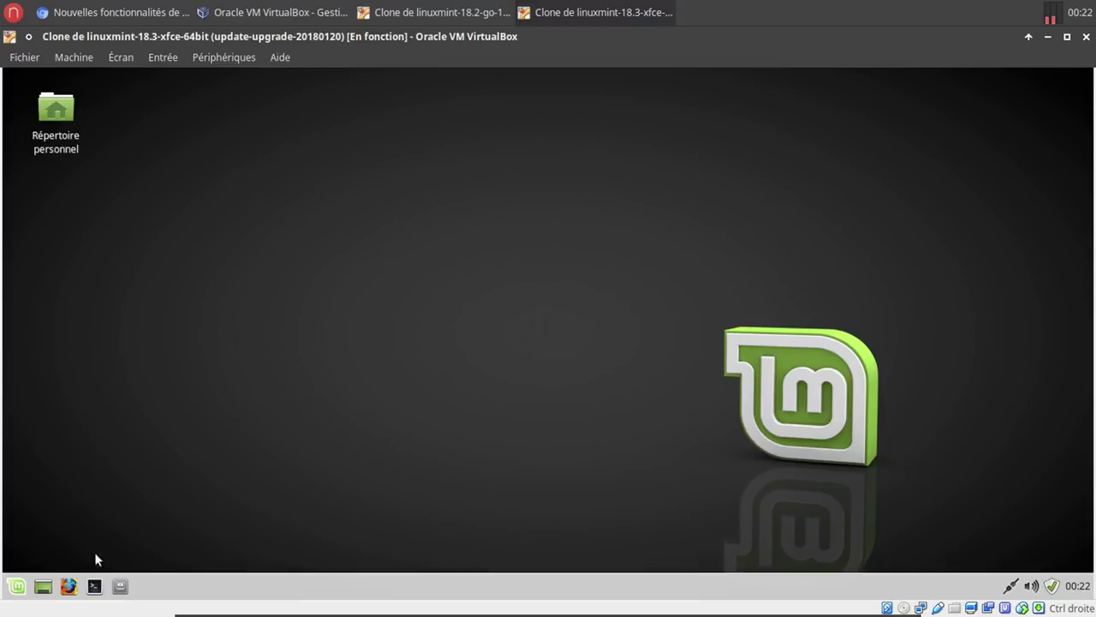
Back up the software selection containing plank to a packages.list file.
{"action": "left_click", "coordinate": [19, 586]}
{"action": "type", "text": "au"}
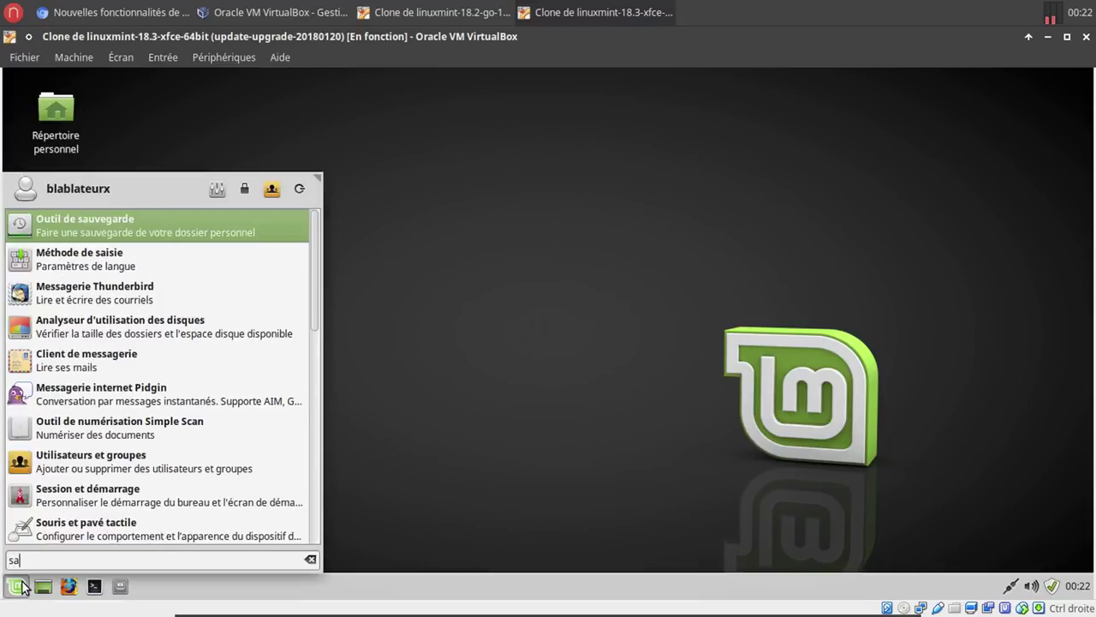
{"action": "left_click", "coordinate": [232, 238]}
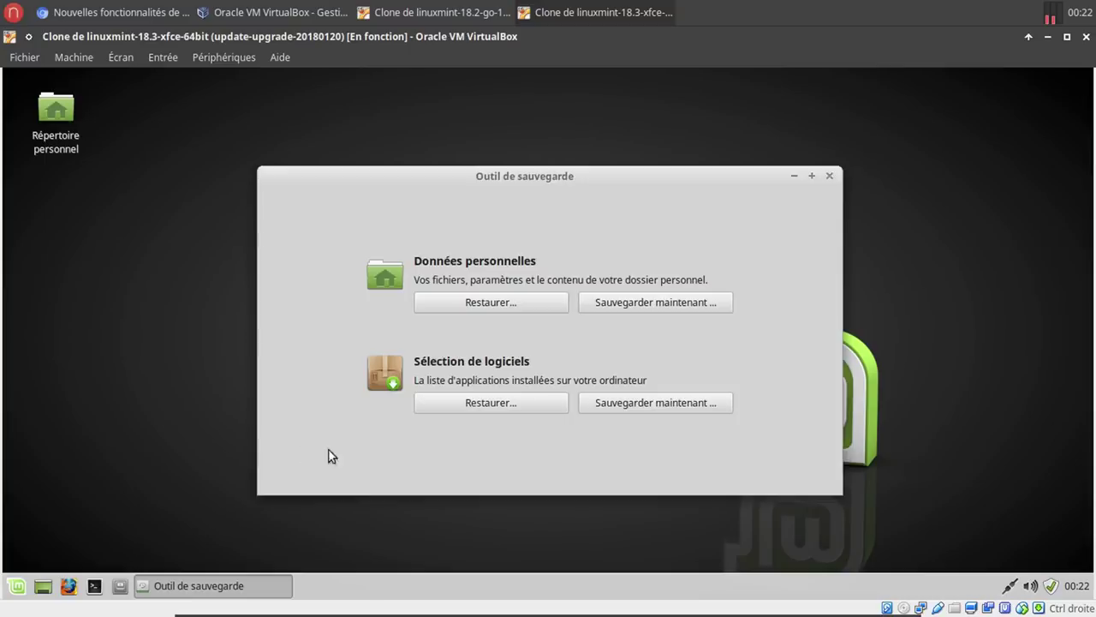
{"action": "left_click", "coordinate": [639, 402]}
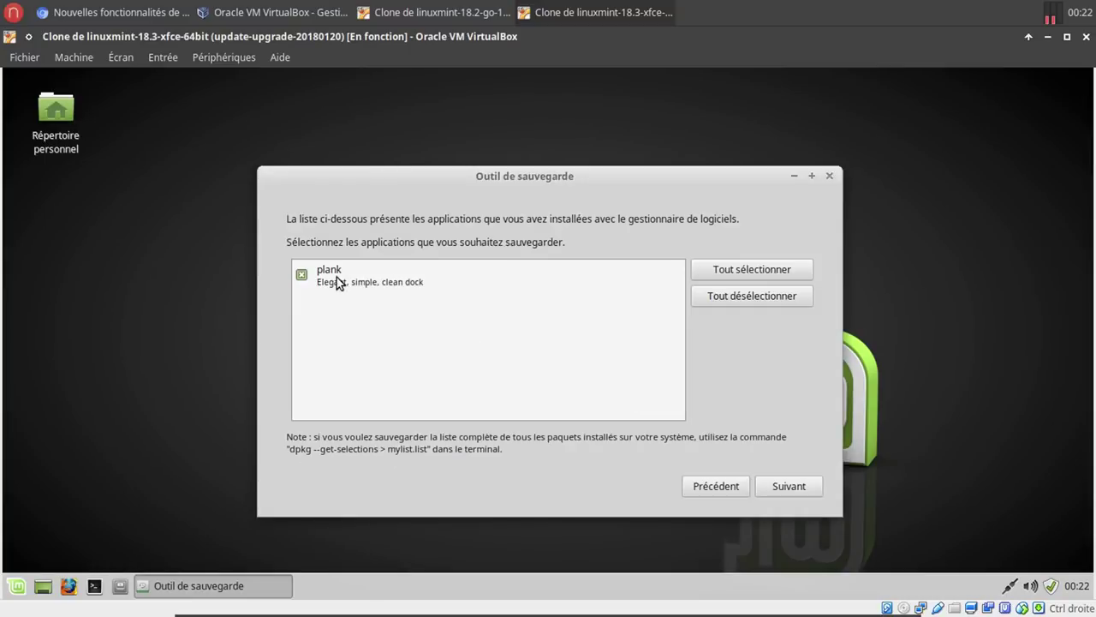
{"action": "left_click", "coordinate": [776, 485]}
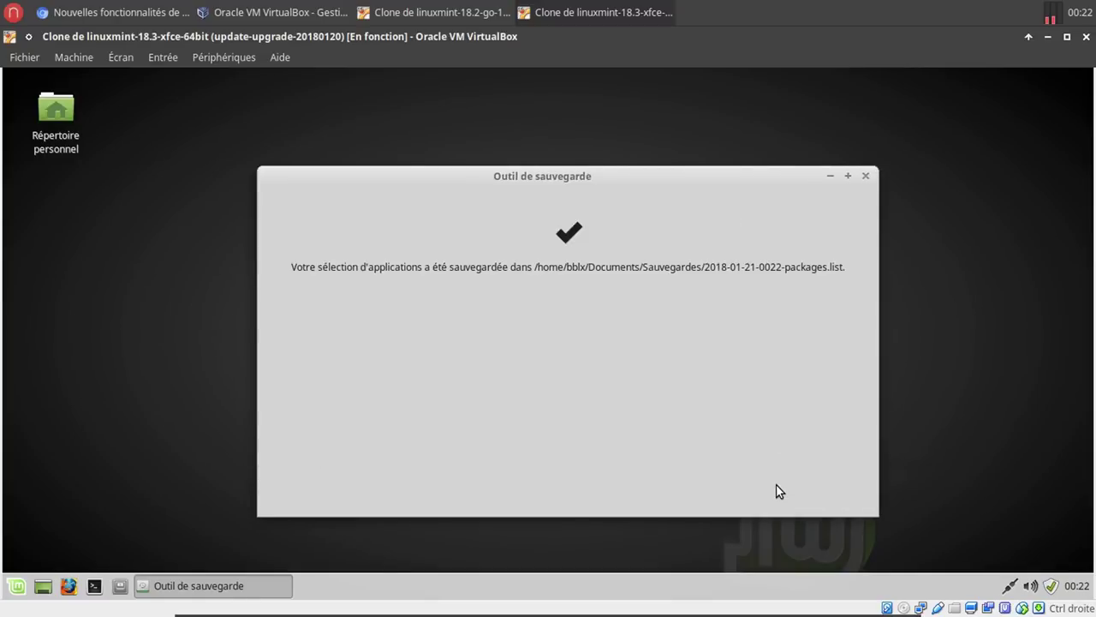
Confirm Documents/Sauvegardes/packages.list lists plank install in Xed, then close all windows.
{"action": "left_click", "coordinate": [120, 586]}
{"action": "double_click", "coordinate": [274, 168]}
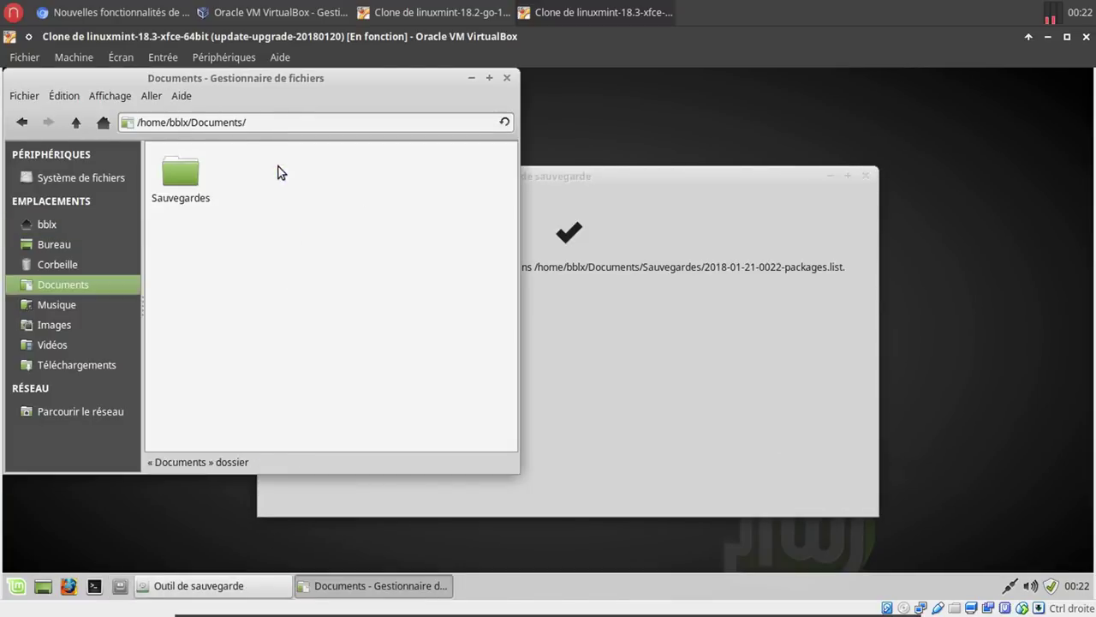
{"action": "double_click", "coordinate": [193, 169]}
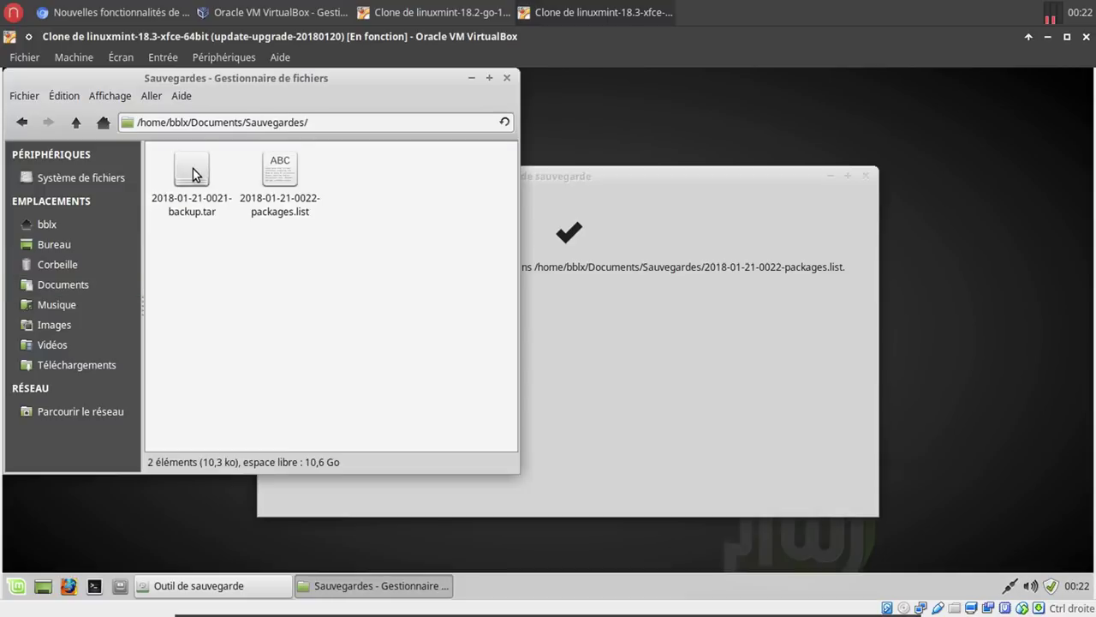
{"action": "double_click", "coordinate": [285, 210]}
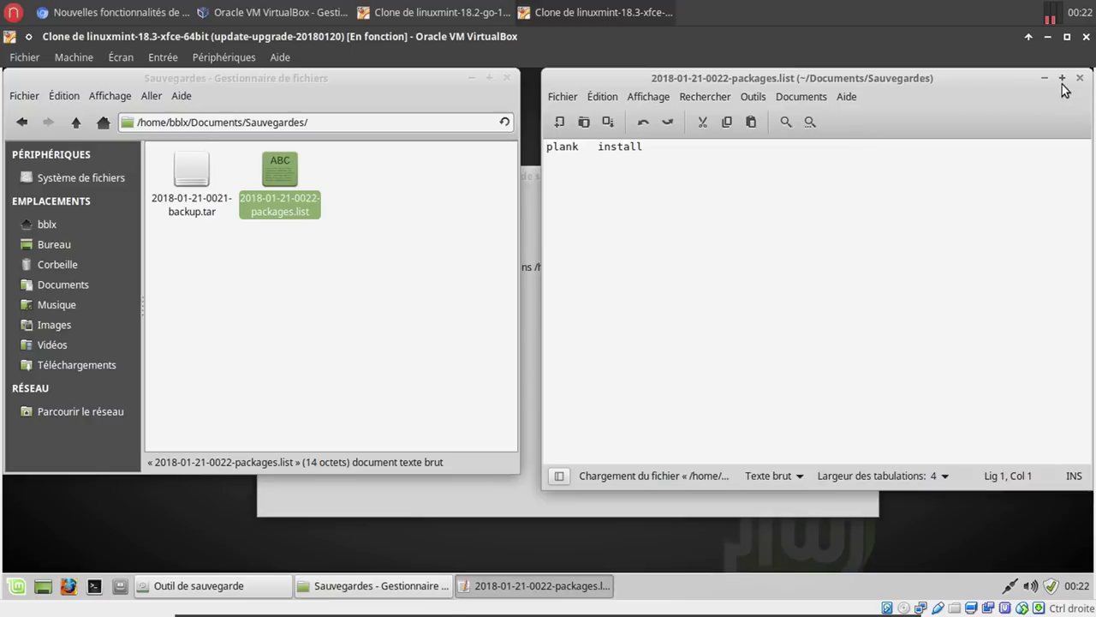
{"action": "left_click", "coordinate": [1079, 78]}
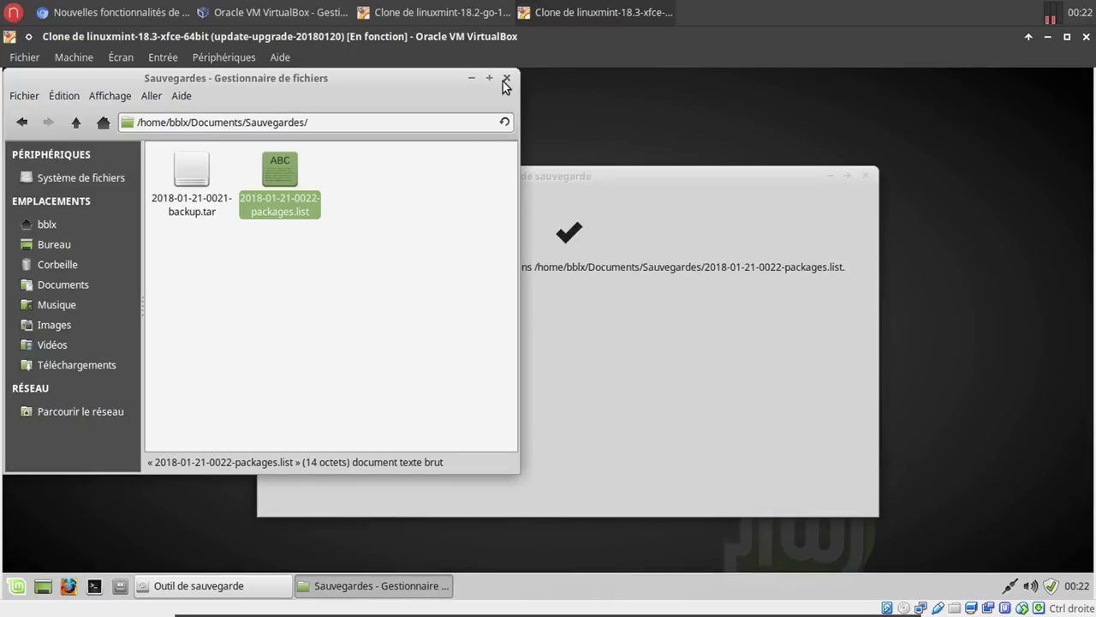
{"action": "left_click", "coordinate": [507, 78]}
{"action": "left_click", "coordinate": [864, 177]}
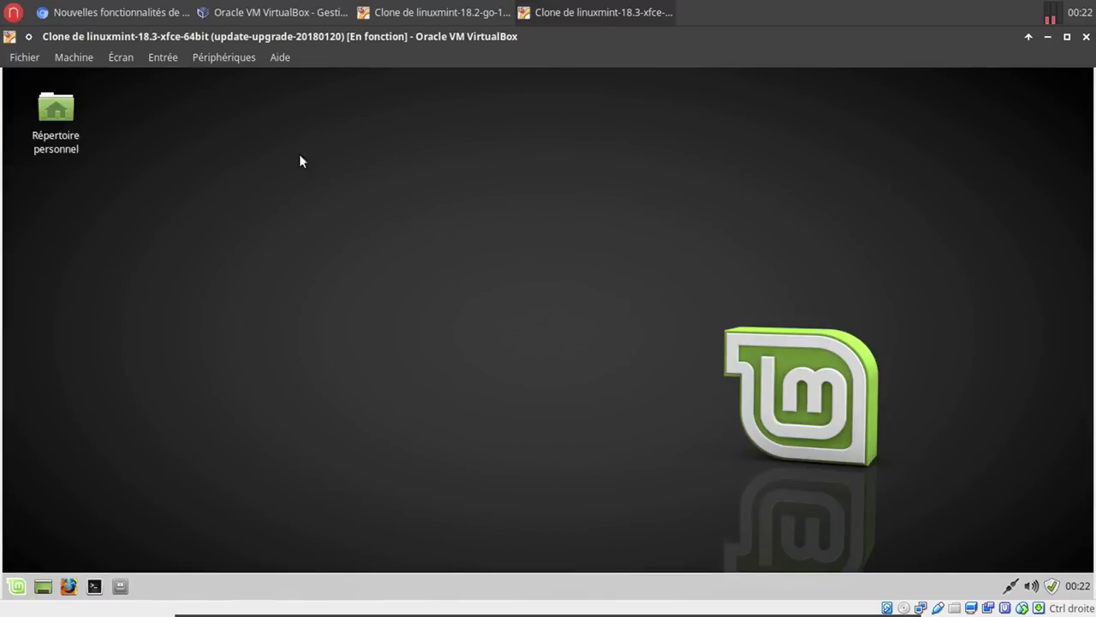
In the Linux Mint 18.3 article, scroll to the Timeshift section and open its snapshots link.
{"action": "left_click", "coordinate": [146, 13]}
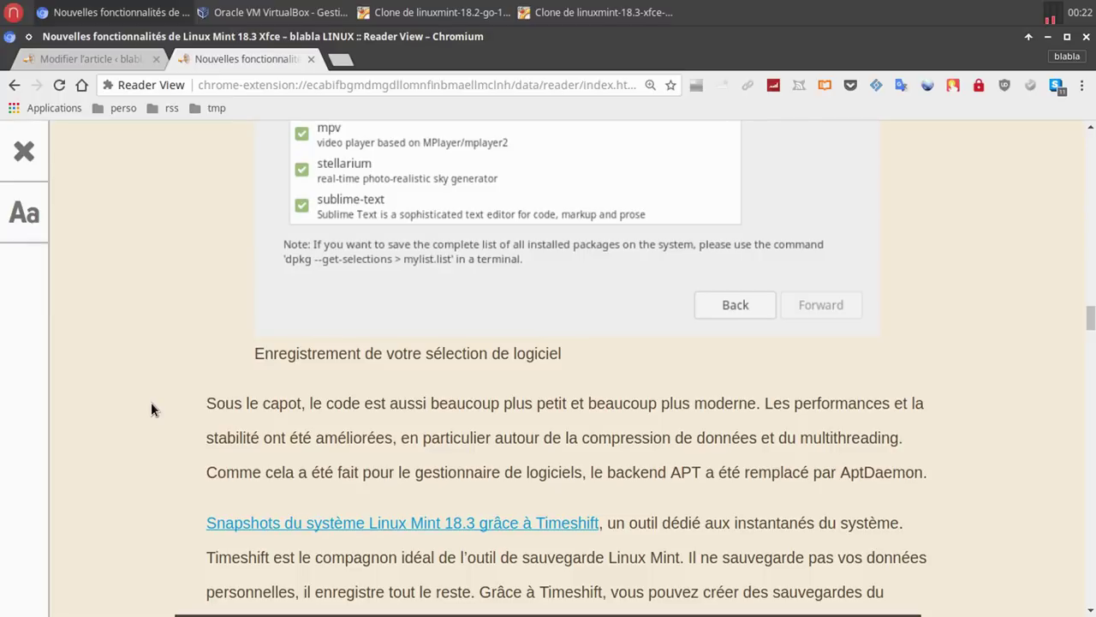
{"action": "scroll", "coordinate": [151, 404], "scroll_direction": "down", "scroll_amount": 3}
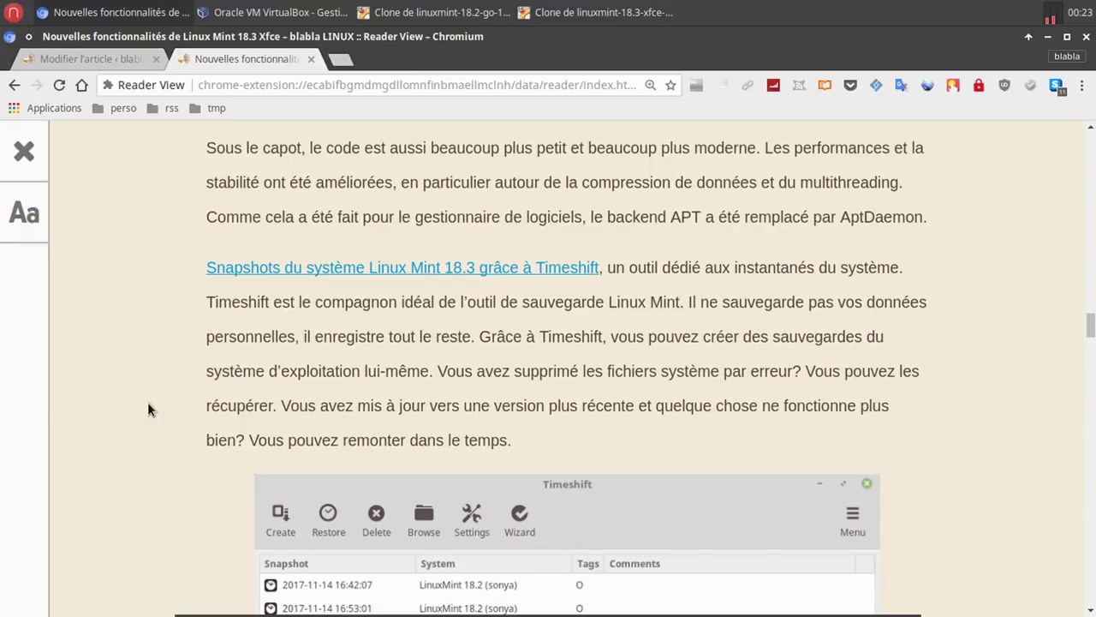
{"action": "left_click", "coordinate": [440, 269]}
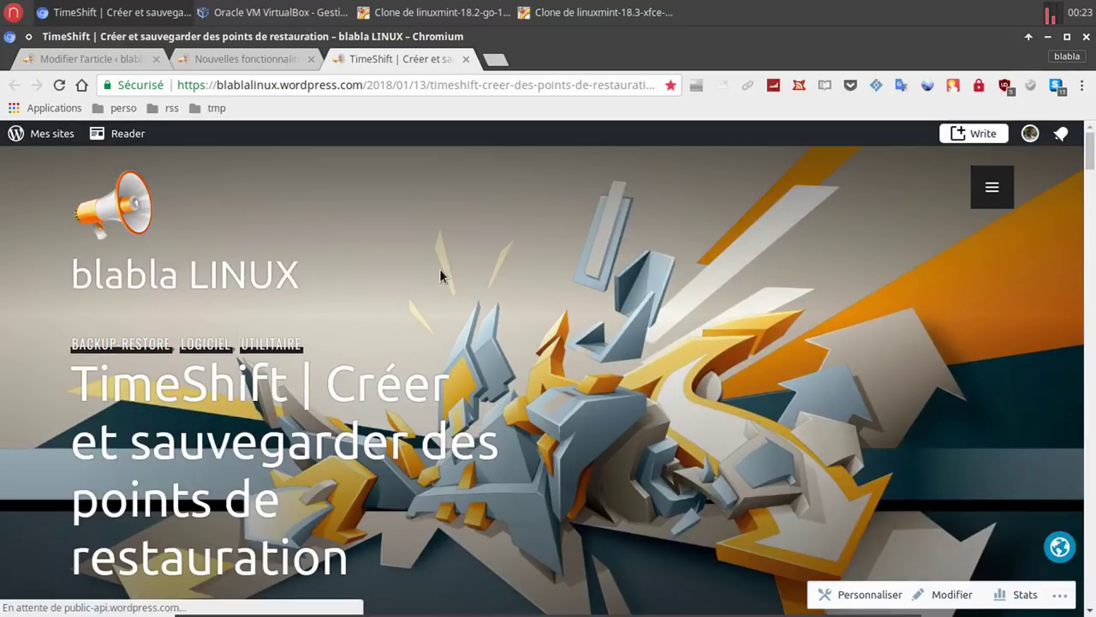
Scroll down the blablaLINUX TimeShift article and back up to its title header.
{"action": "scroll", "coordinate": [439, 275], "scroll_direction": "down", "scroll_amount": 10}
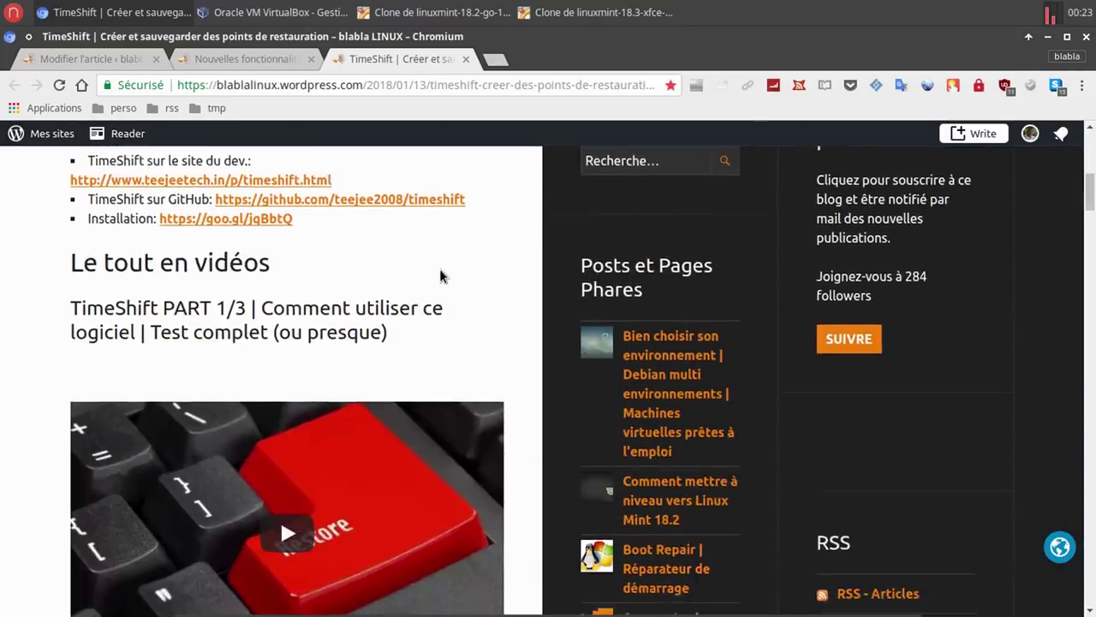
{"action": "scroll", "coordinate": [440, 275], "scroll_direction": "down", "scroll_amount": 8}
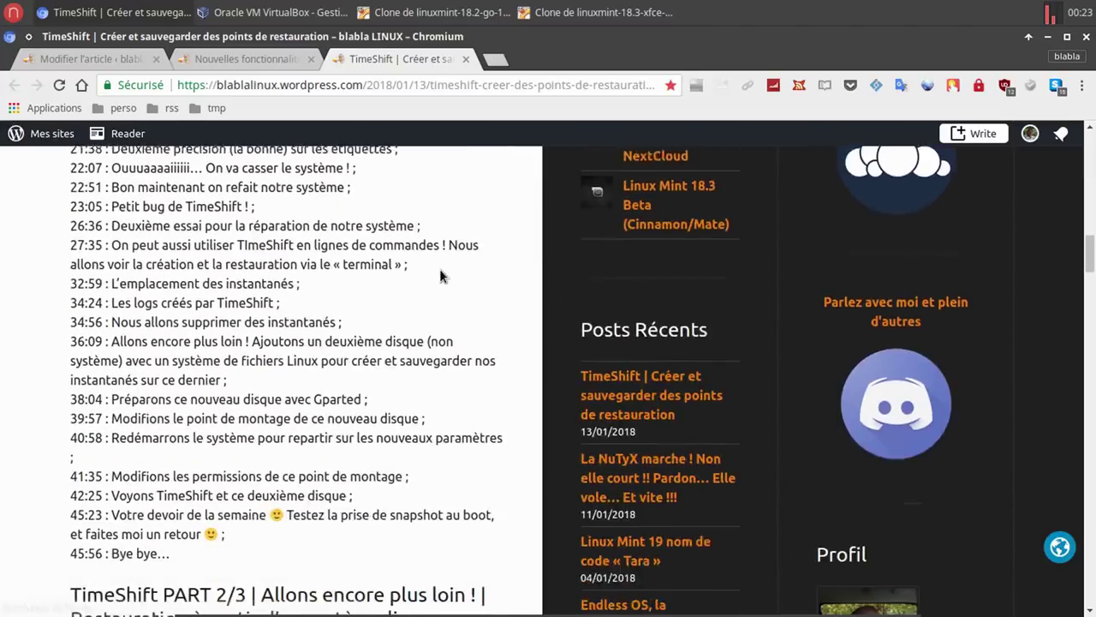
{"action": "scroll", "coordinate": [439, 275], "scroll_direction": "down", "scroll_amount": 10}
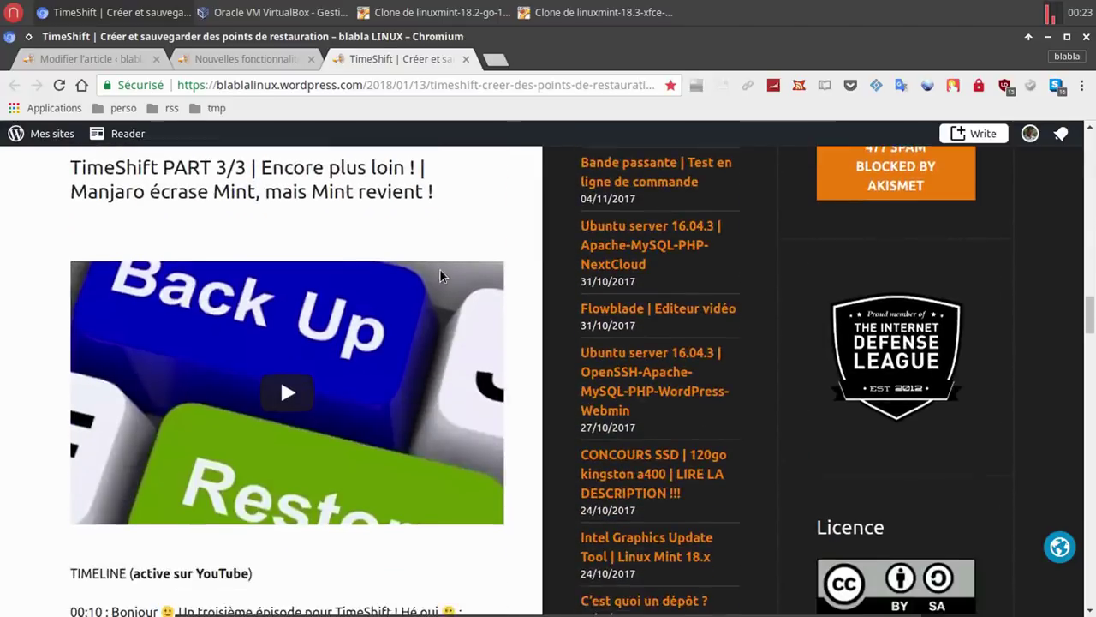
{"action": "scroll", "coordinate": [441, 274], "scroll_direction": "down", "scroll_amount": 4}
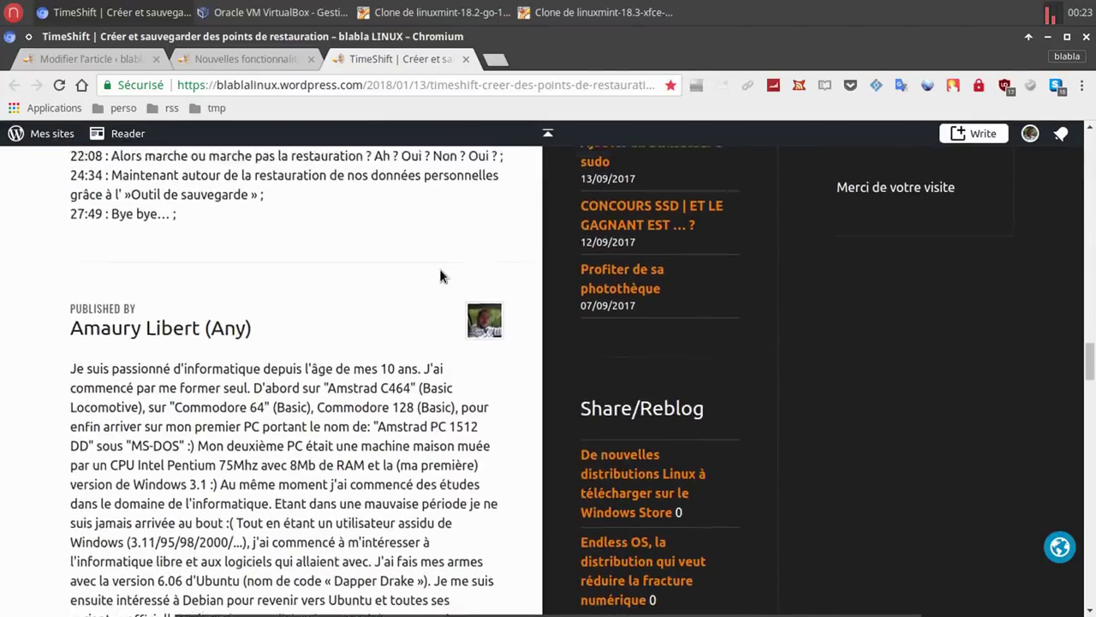
{"action": "scroll", "coordinate": [439, 275], "scroll_direction": "up", "scroll_amount": 3}
{"action": "scroll", "coordinate": [440, 274], "scroll_direction": "up", "scroll_amount": 15}
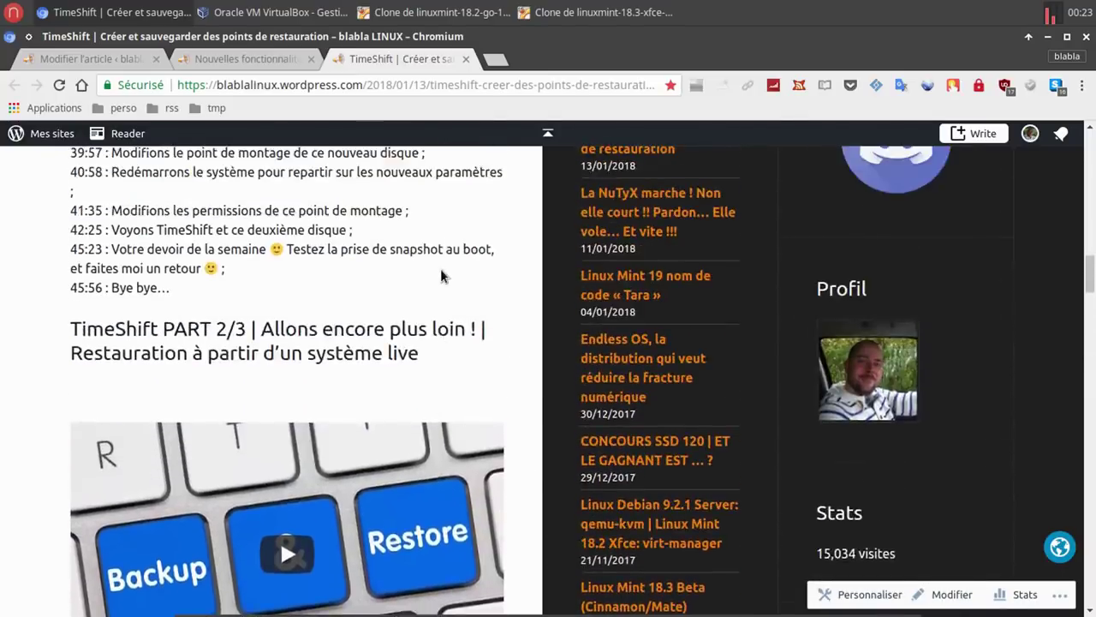
{"action": "scroll", "coordinate": [440, 274], "scroll_direction": "up", "scroll_amount": 20}
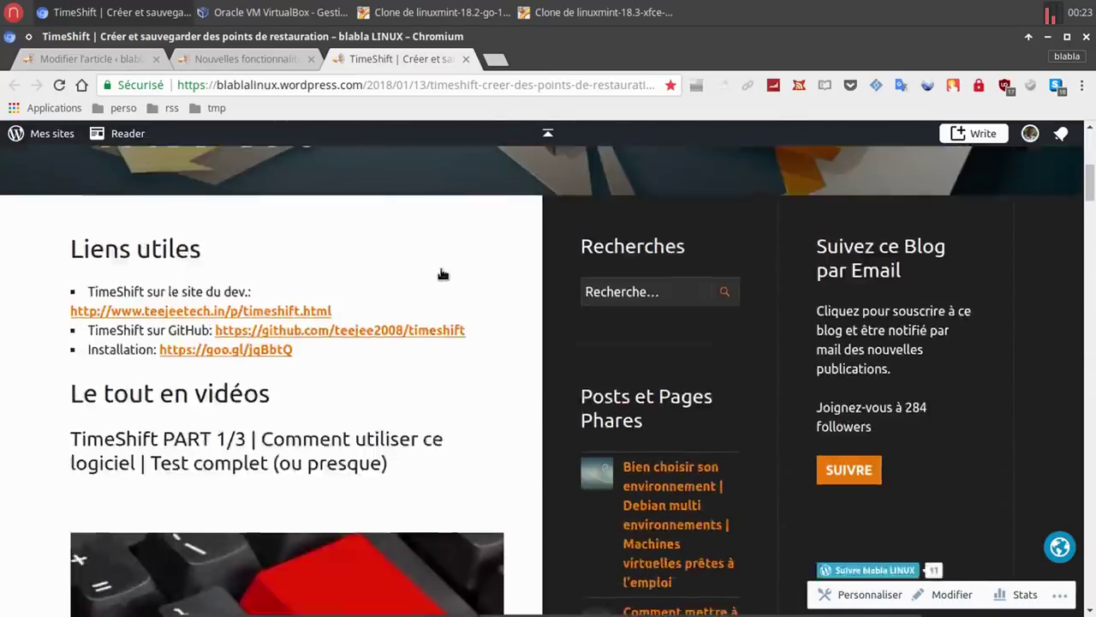
{"action": "scroll", "coordinate": [442, 275], "scroll_direction": "up", "scroll_amount": 2}
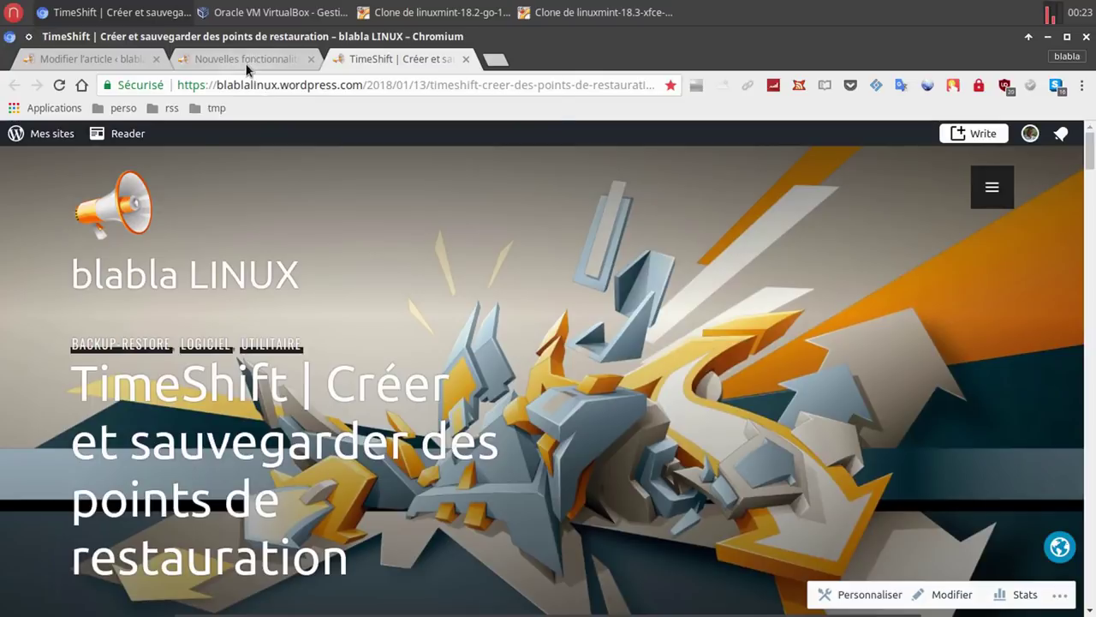
{"action": "left_click", "coordinate": [247, 61]}
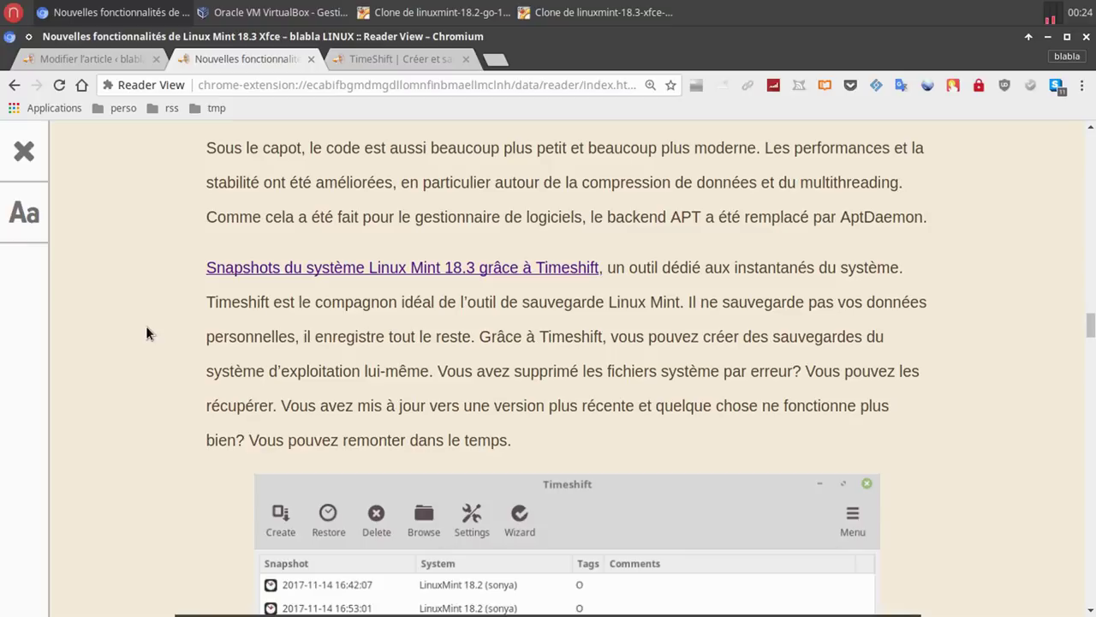
Scroll the Linux Mint 18.3 article down to the Rapports système section.
{"action": "scroll", "coordinate": [145, 333], "scroll_direction": "down", "scroll_amount": 7}
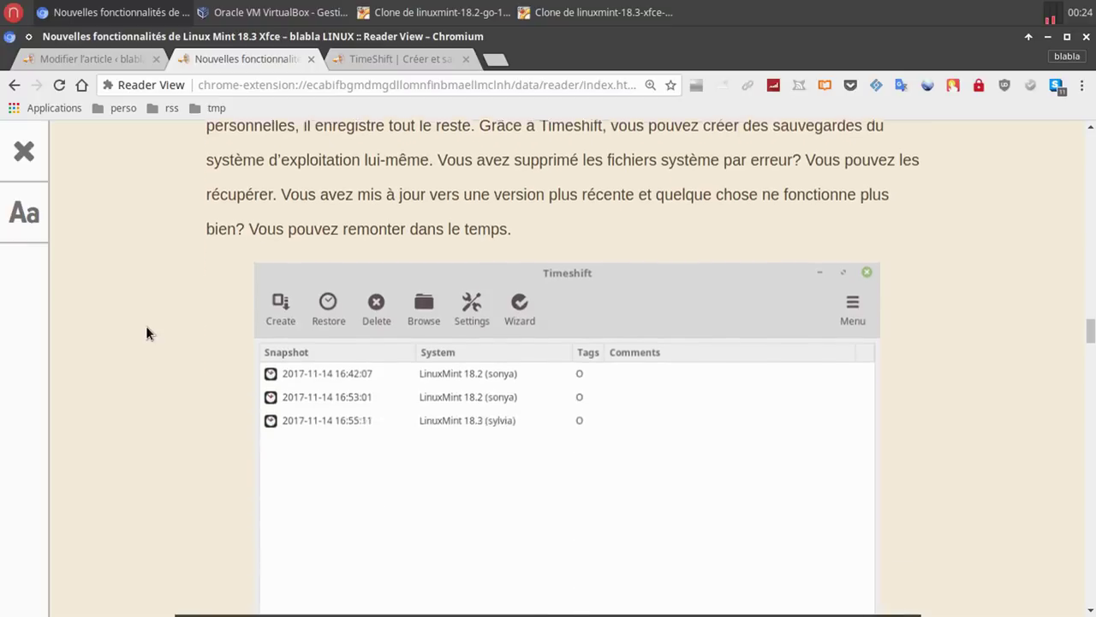
{"action": "scroll", "coordinate": [145, 333], "scroll_direction": "down", "scroll_amount": 2}
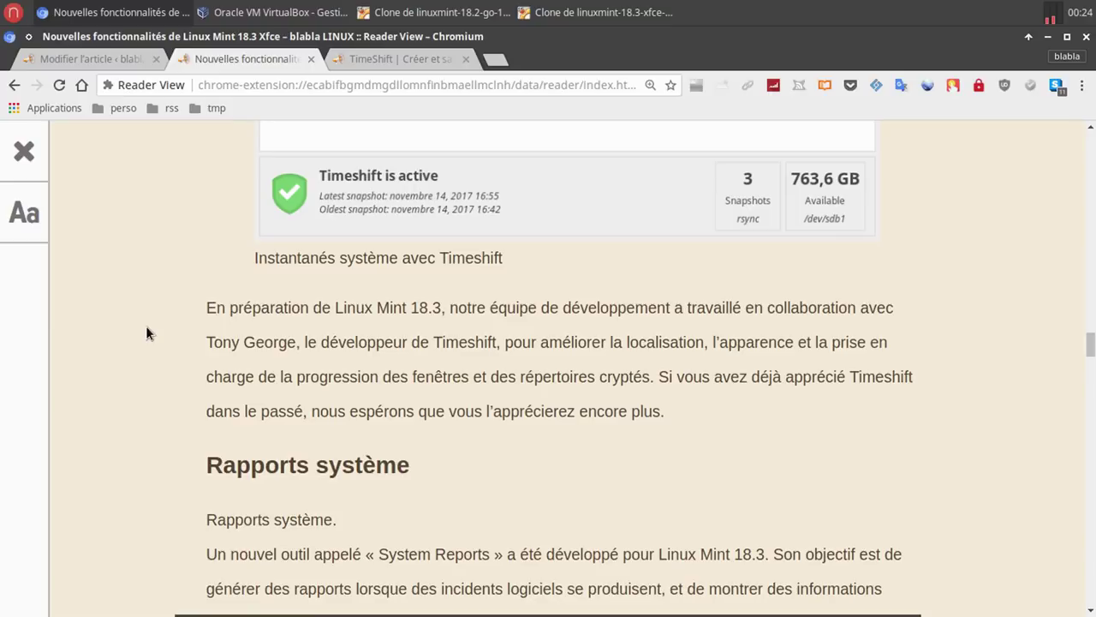
On the 18.3 Xfce VM, launch Timeshift and cancel its administrator authentication prompt.
{"action": "left_click", "coordinate": [558, 13]}
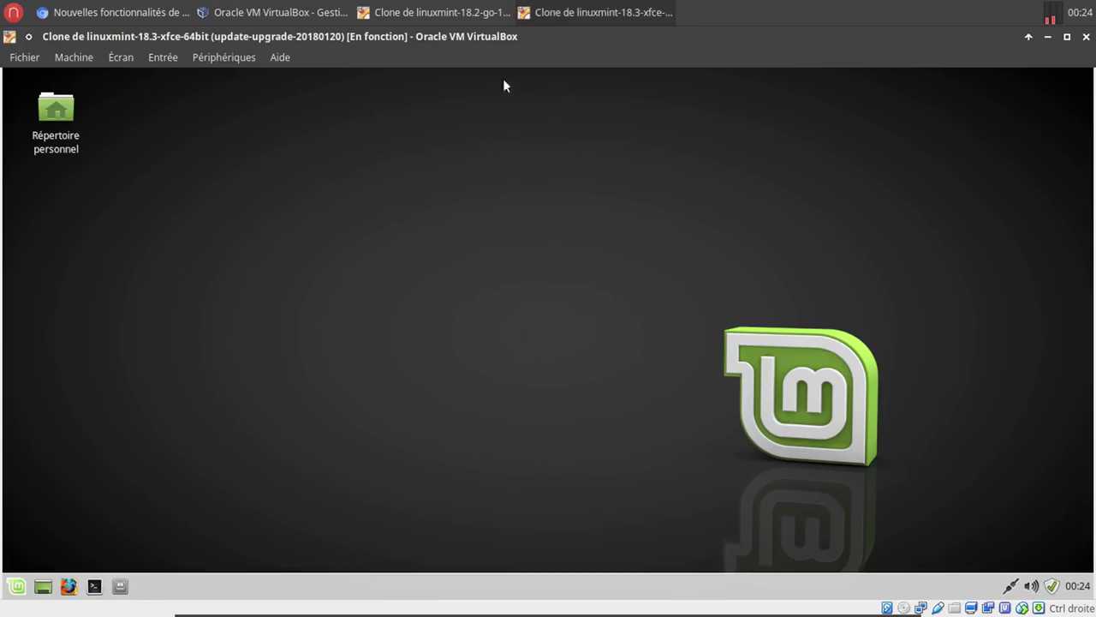
{"action": "left_click", "coordinate": [13, 589]}
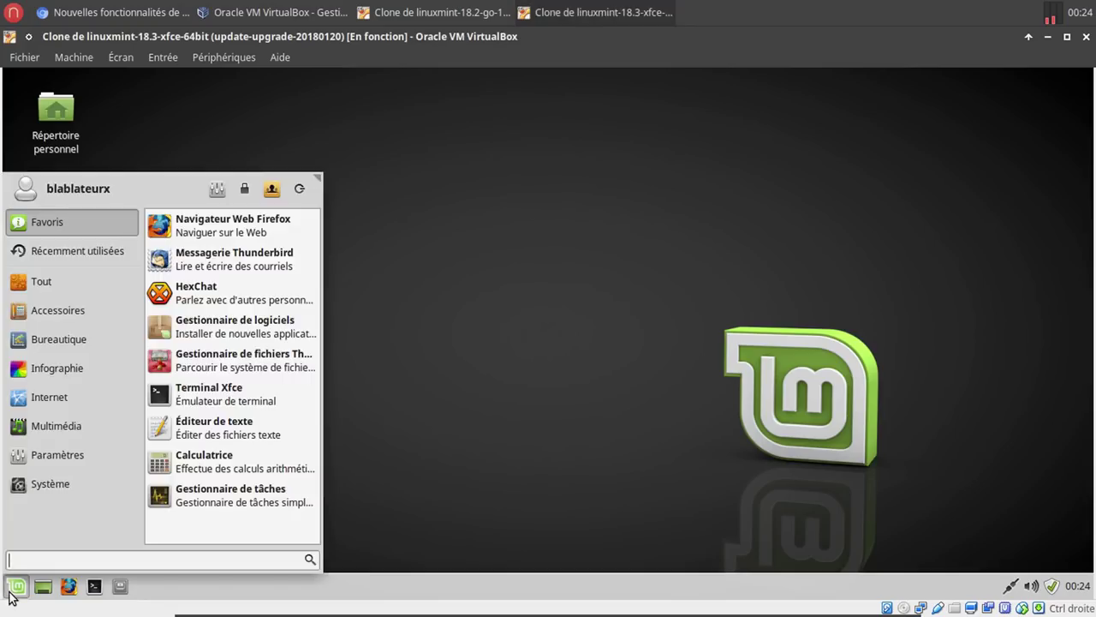
{"action": "type", "text": "ti"}
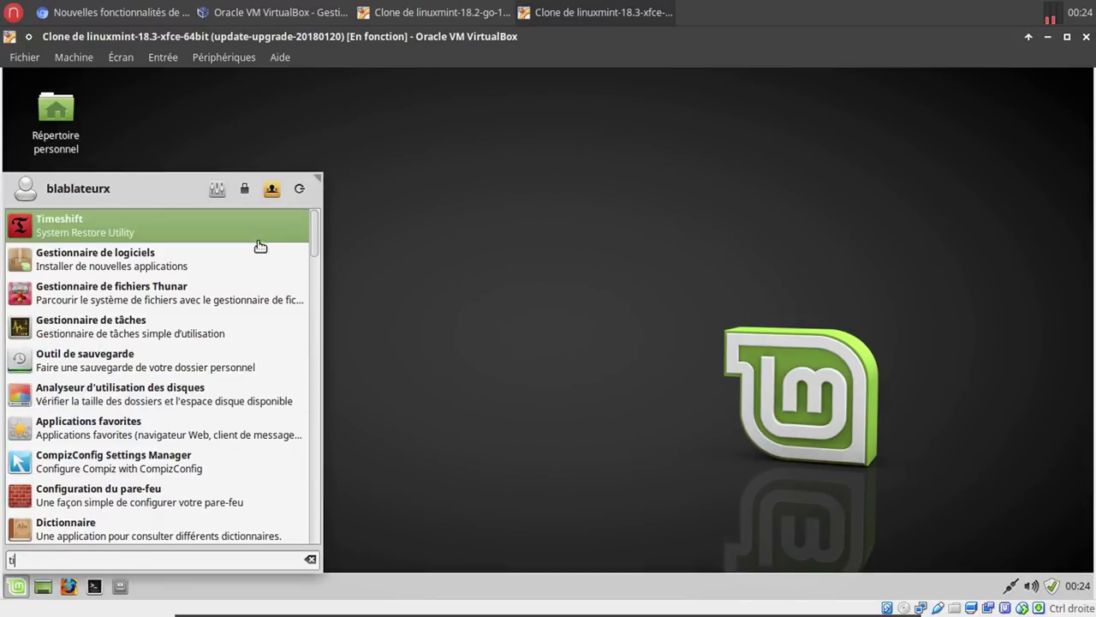
{"action": "left_click", "coordinate": [257, 227]}
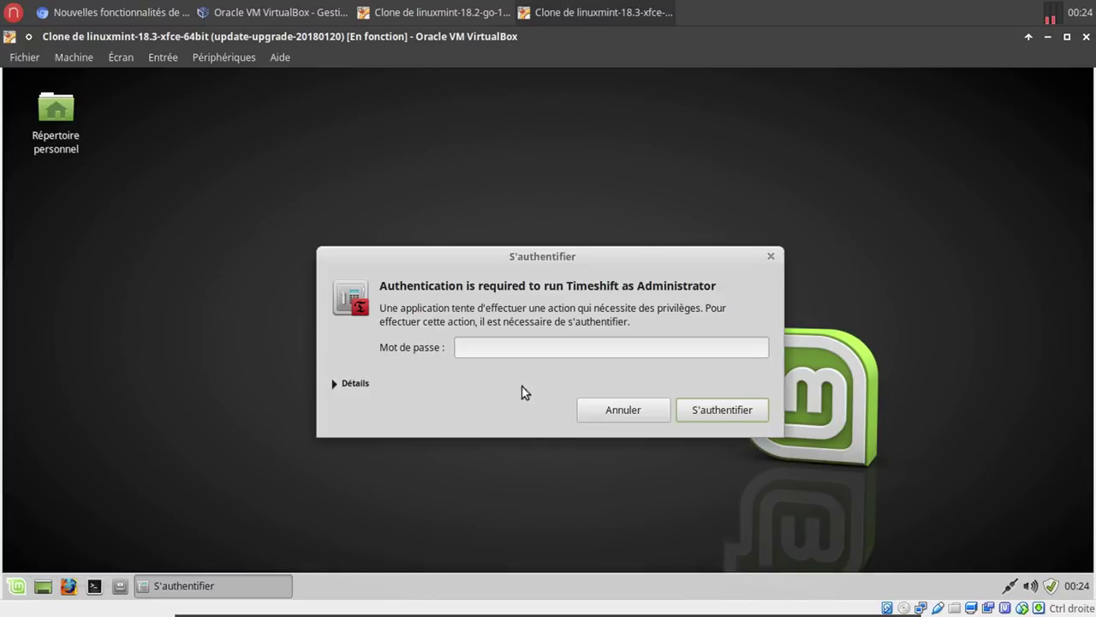
{"action": "left_click", "coordinate": [622, 410]}
Log into the linuxmint-18.2-go-18.3 clone VM with the account password.
{"action": "left_click", "coordinate": [399, 12]}
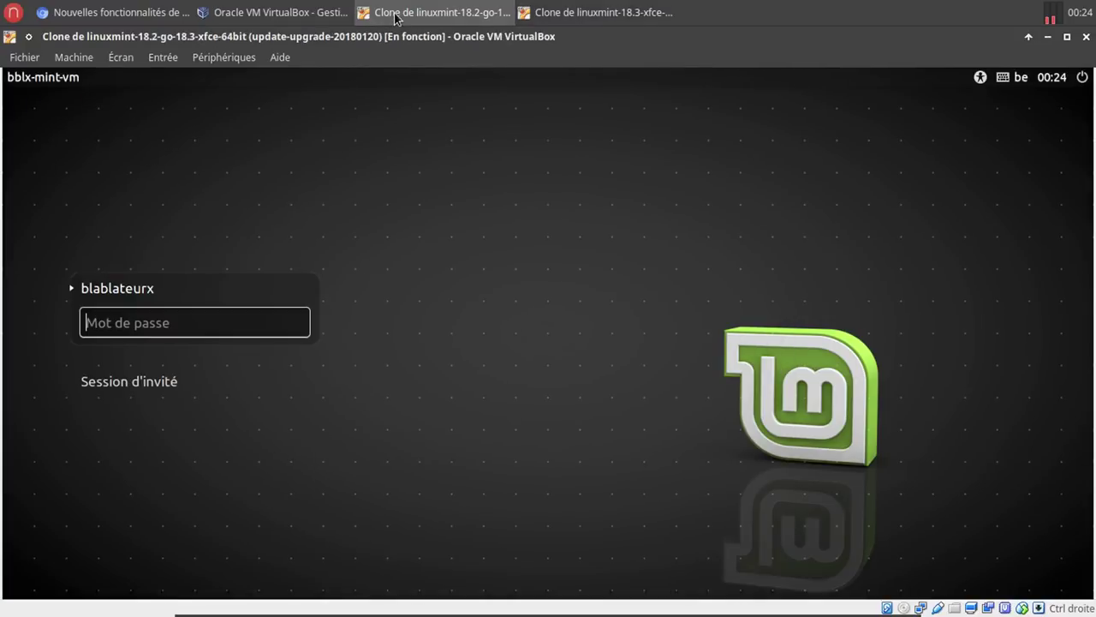
{"action": "type", "text": "******"}
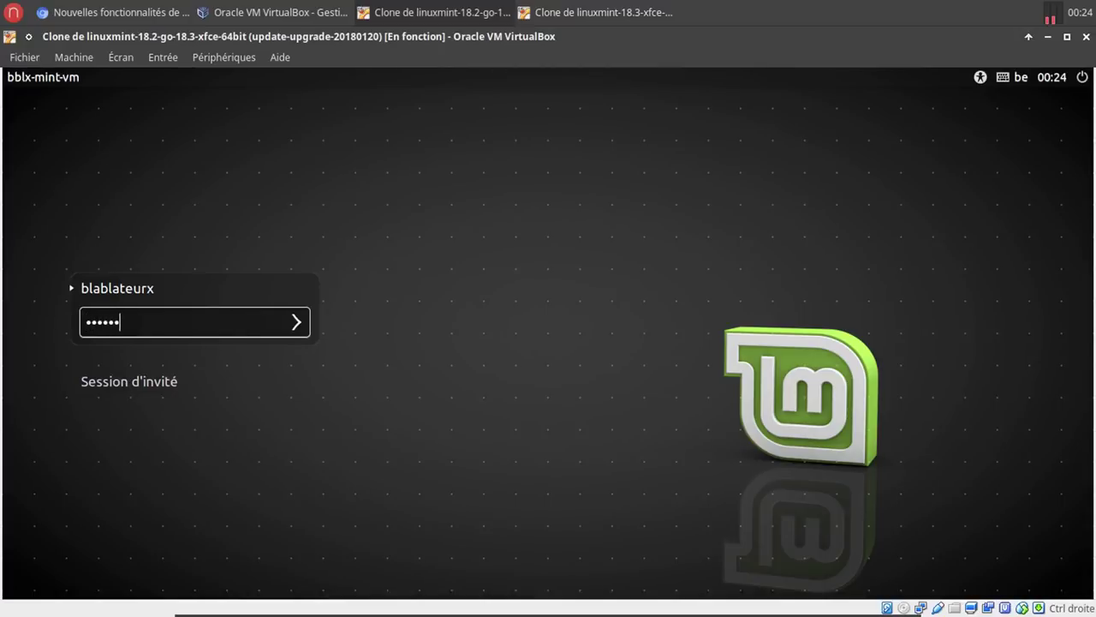
{"action": "key", "text": "Return"}
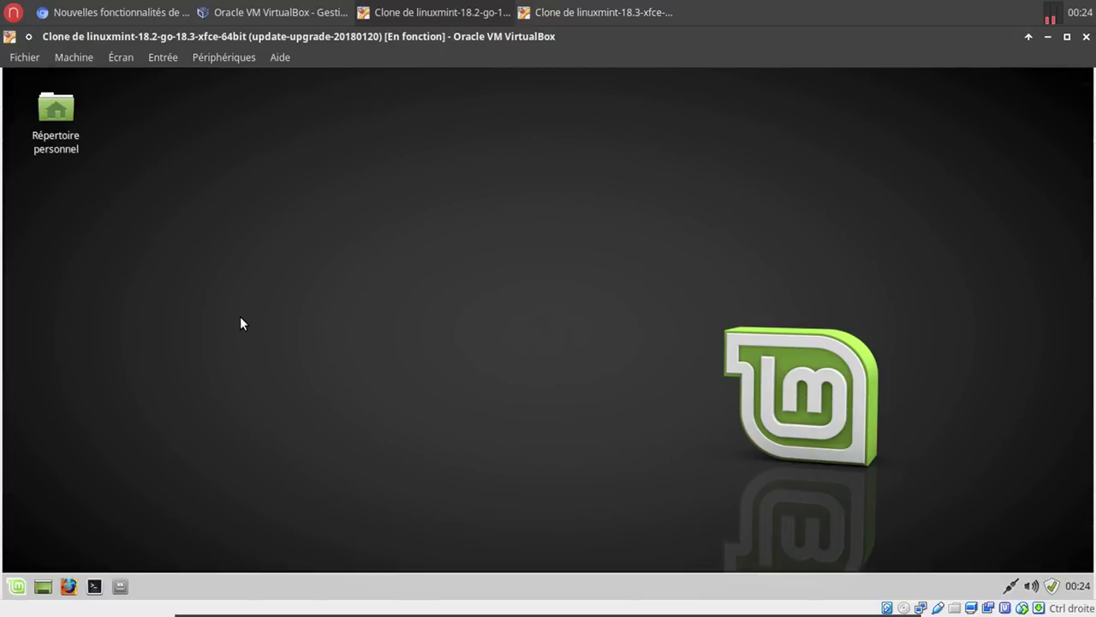
Abandon a 'tim' menu search and open a terminal window.
{"action": "left_click", "coordinate": [18, 585]}
{"action": "type", "text": "tim"}
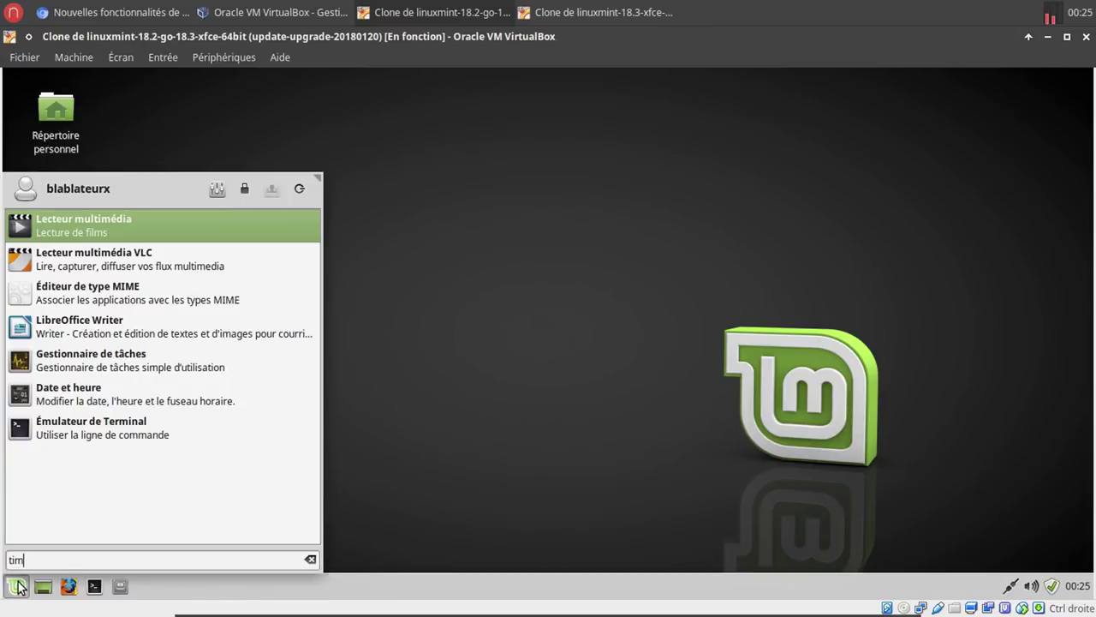
{"action": "key", "text": "BackSpace"}
{"action": "key", "text": "BackSpace"}
{"action": "key", "text": "BackSpace"}
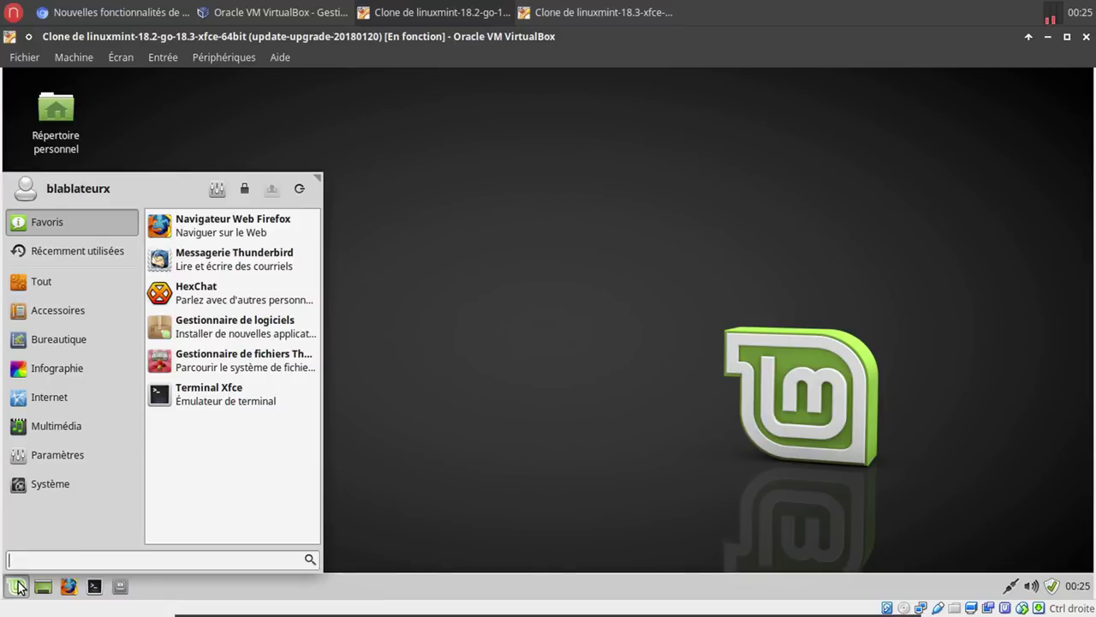
{"action": "left_click", "coordinate": [482, 411]}
{"action": "left_click", "coordinate": [121, 589]}
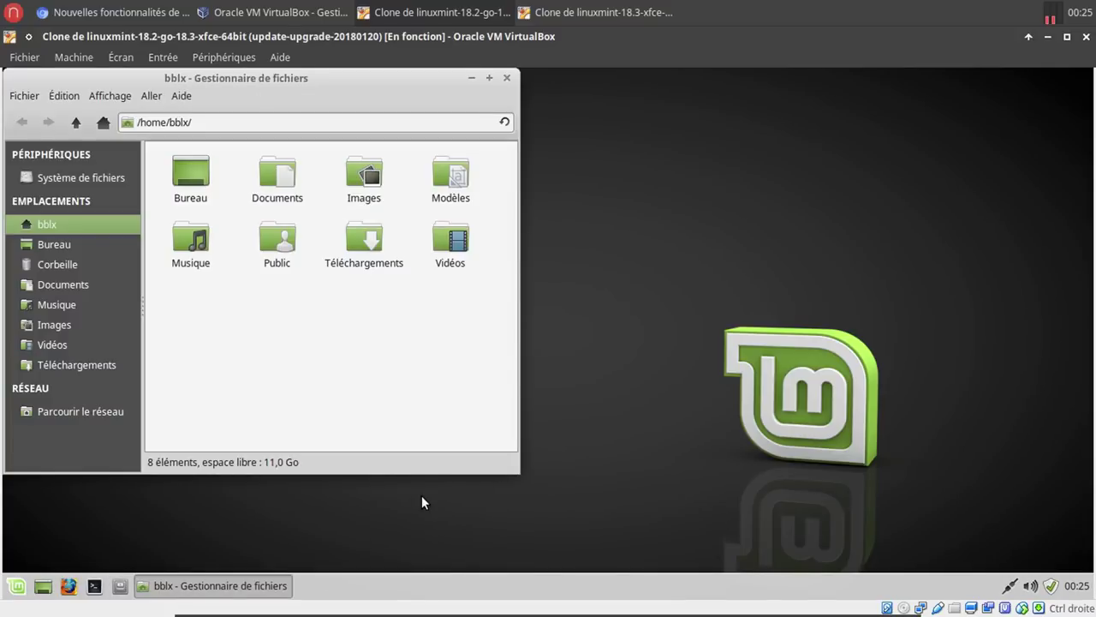
{"action": "left_click", "coordinate": [95, 585]}
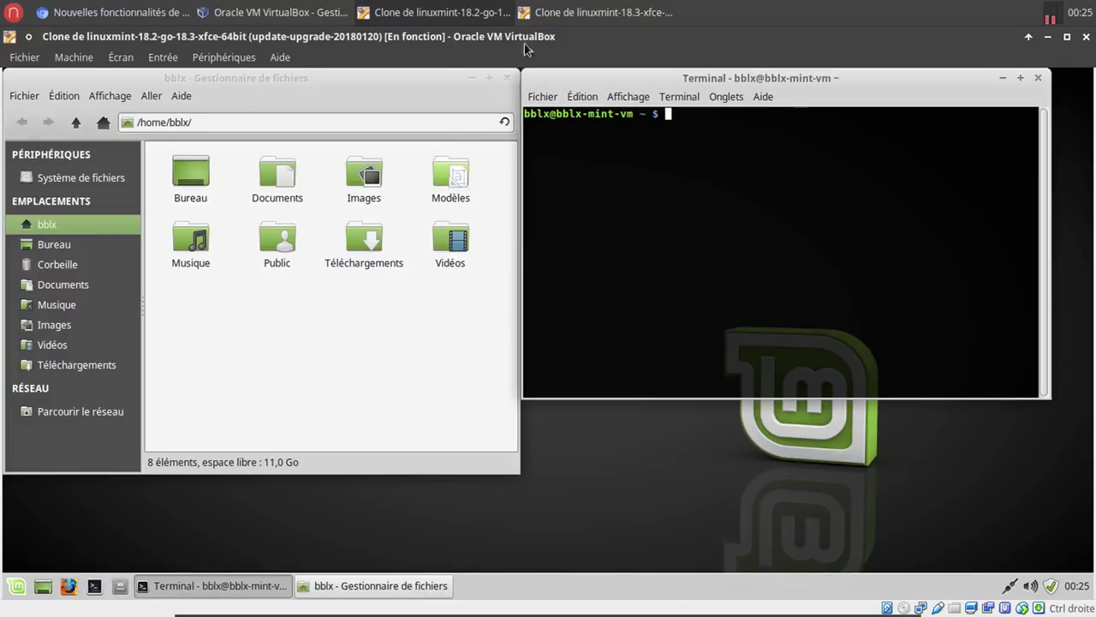
{"action": "left_click", "coordinate": [507, 78]}
Install Timeshift with 'sudo apt install timeshift', entering the sudo password, then close the terminal.
{"action": "type", "text": "sudo apt install"}
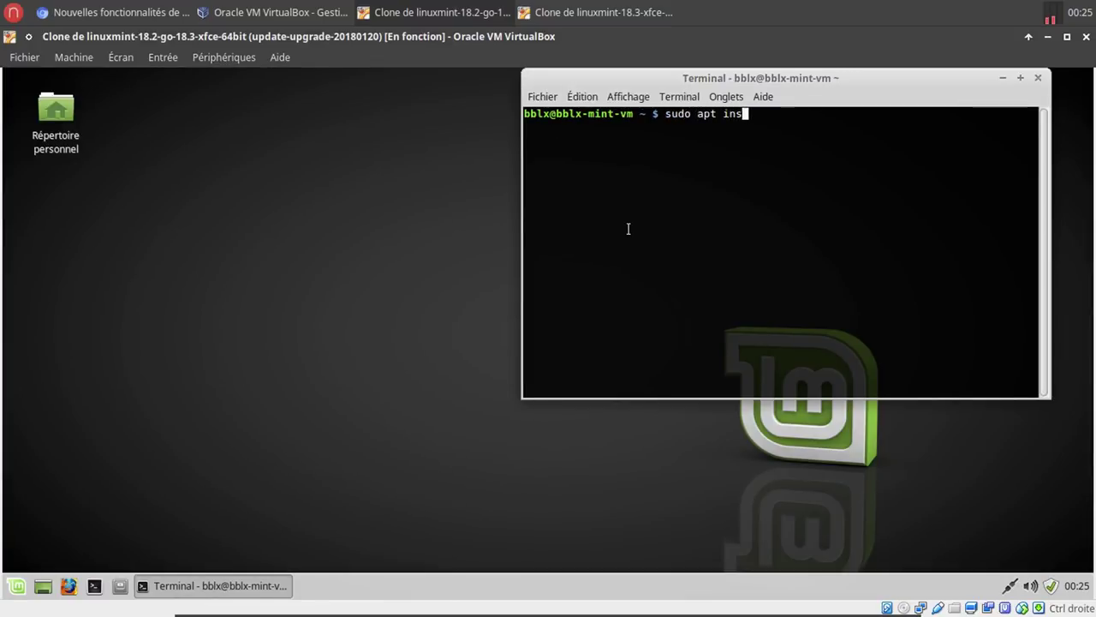
{"action": "type", "text": "timeshift"}
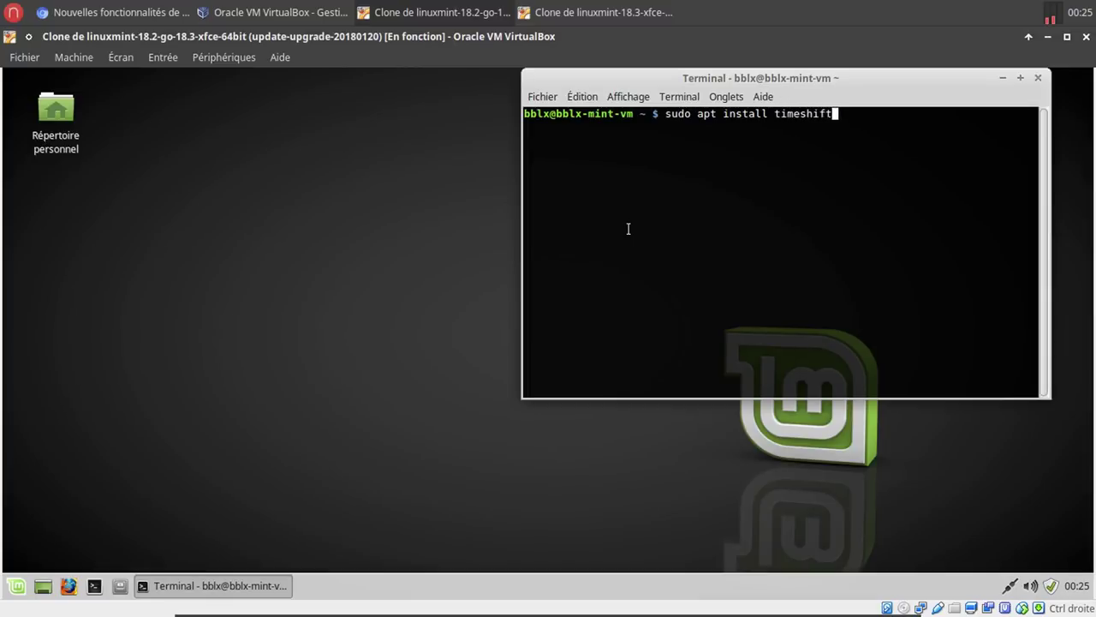
{"action": "key", "text": "Return"}
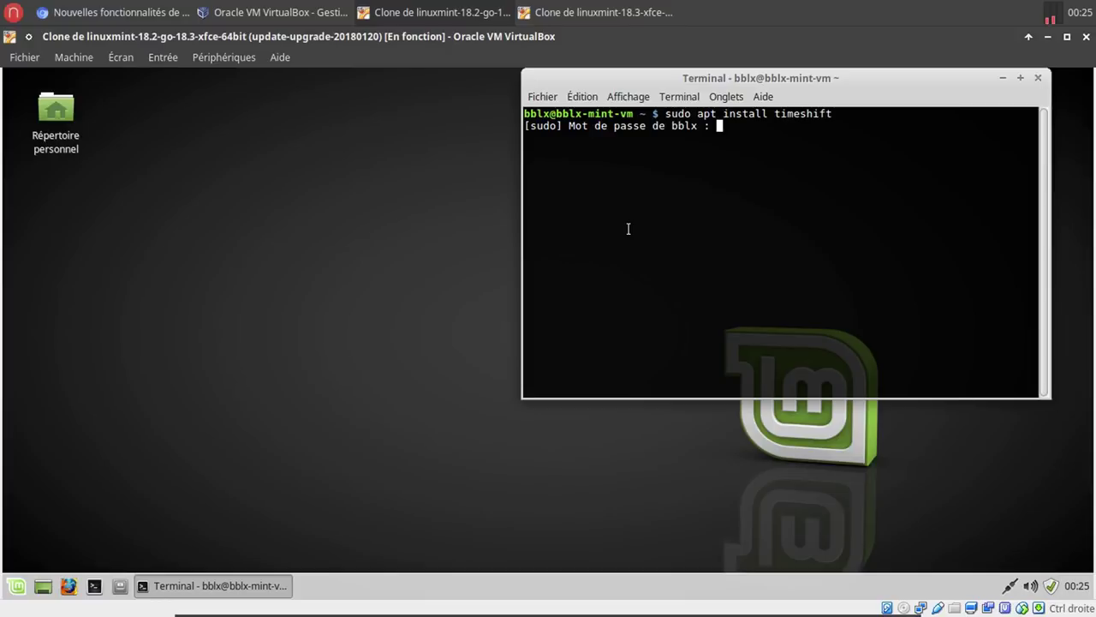
{"action": "key", "text": "Return"}
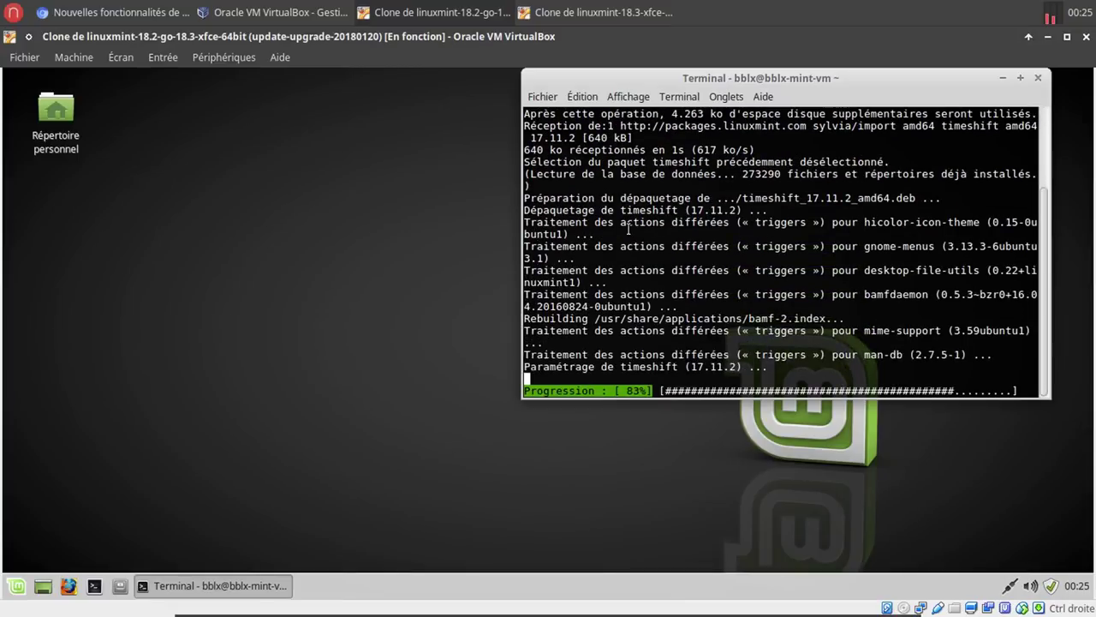
{"action": "left_click", "coordinate": [1038, 77]}
Launch the newly installed Timeshift and cancel its administrator prompt.
{"action": "left_click", "coordinate": [16, 586]}
{"action": "type", "text": "ti"}
{"action": "left_click", "coordinate": [245, 228]}
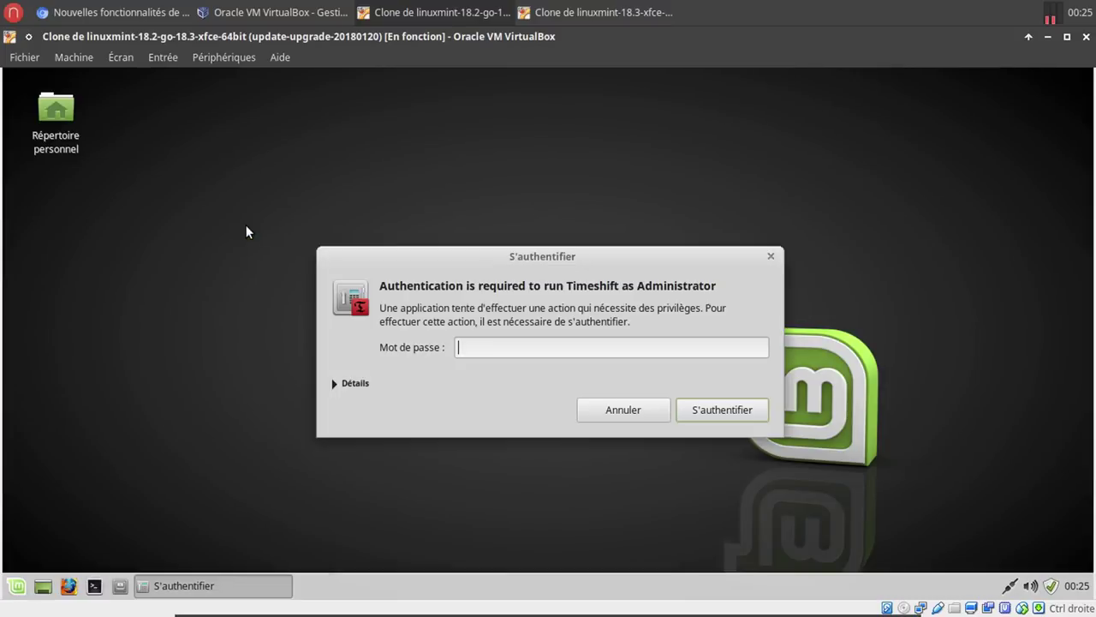
{"action": "left_click", "coordinate": [613, 408]}
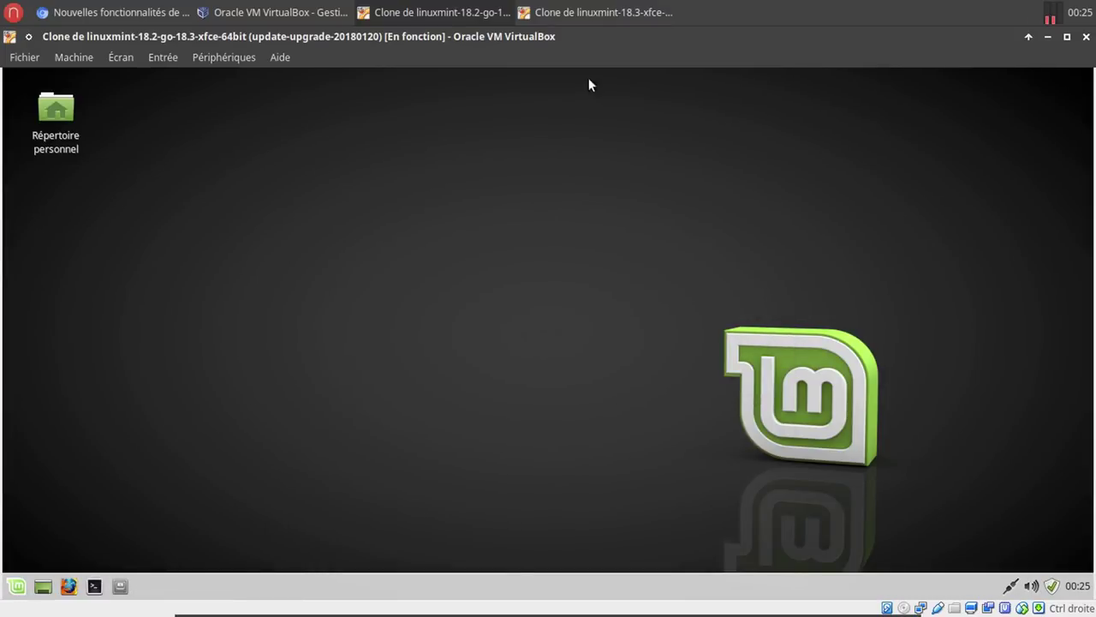
On the linuxmint-18.3-xfce VM, launch Timeshift and authenticate as administrator.
{"action": "left_click", "coordinate": [579, 13]}
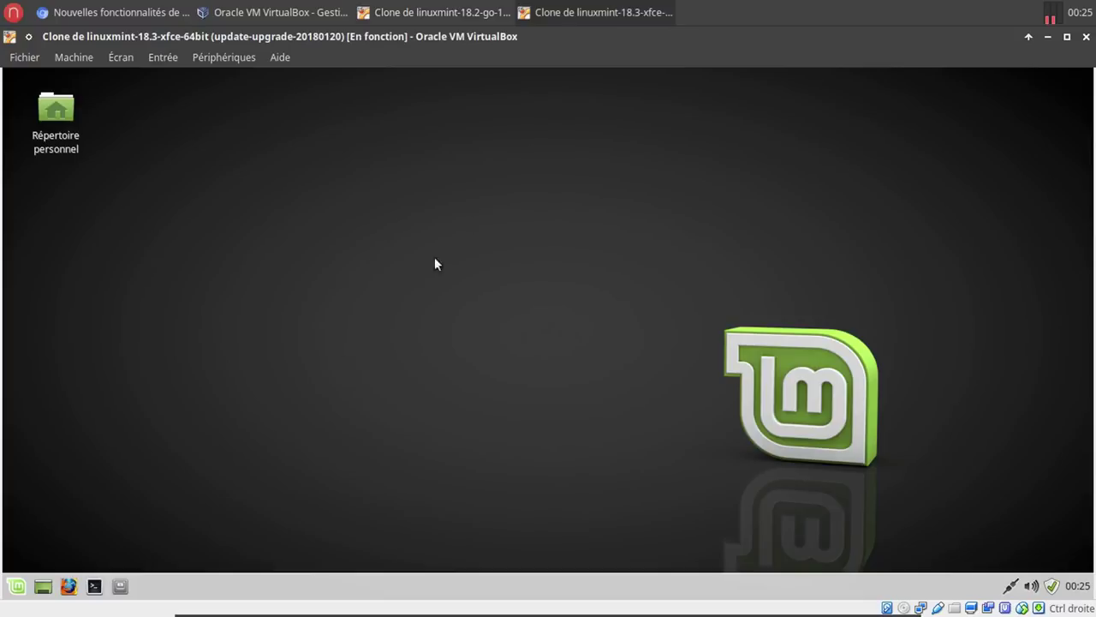
{"action": "left_click", "coordinate": [15, 587]}
{"action": "type", "text": "tim"}
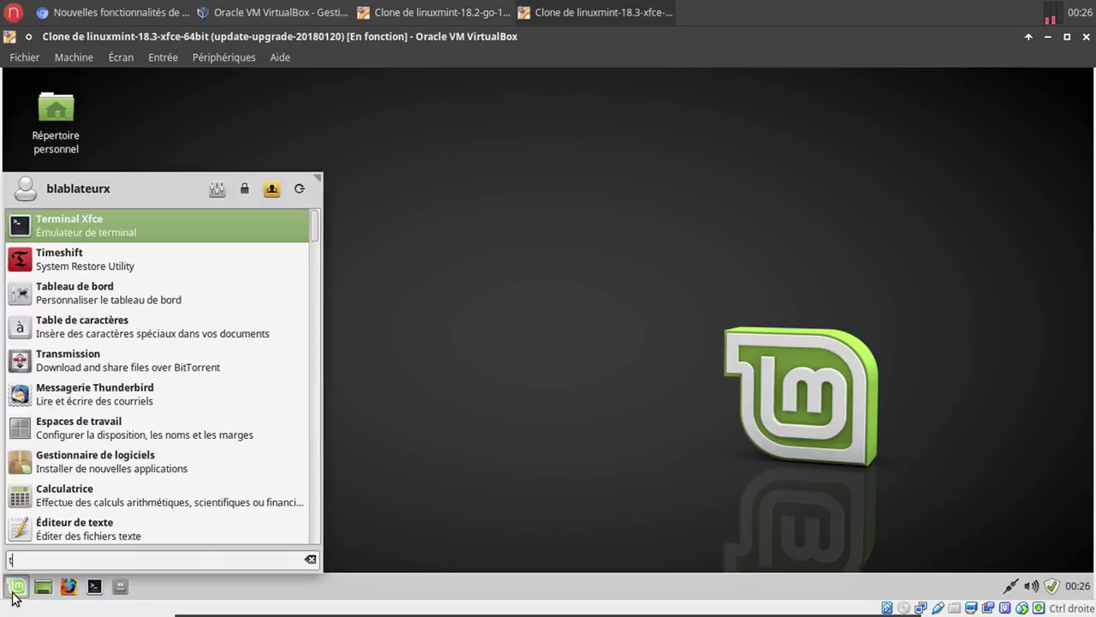
{"action": "left_click", "coordinate": [289, 223]}
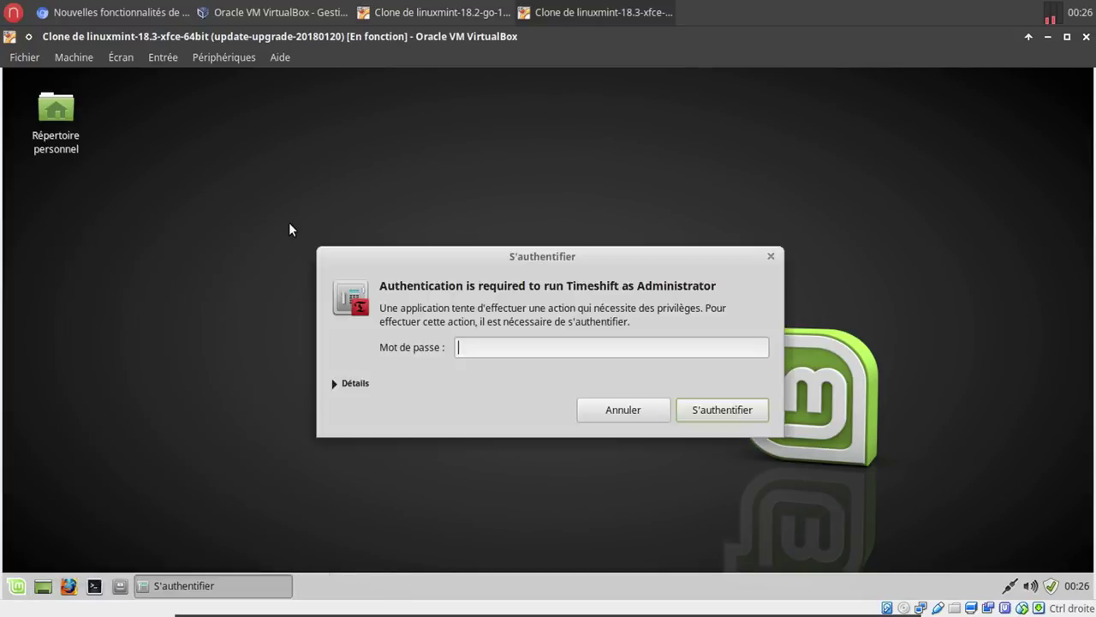
{"action": "type", "text": "•••••••"}
{"action": "key", "text": "Return"}
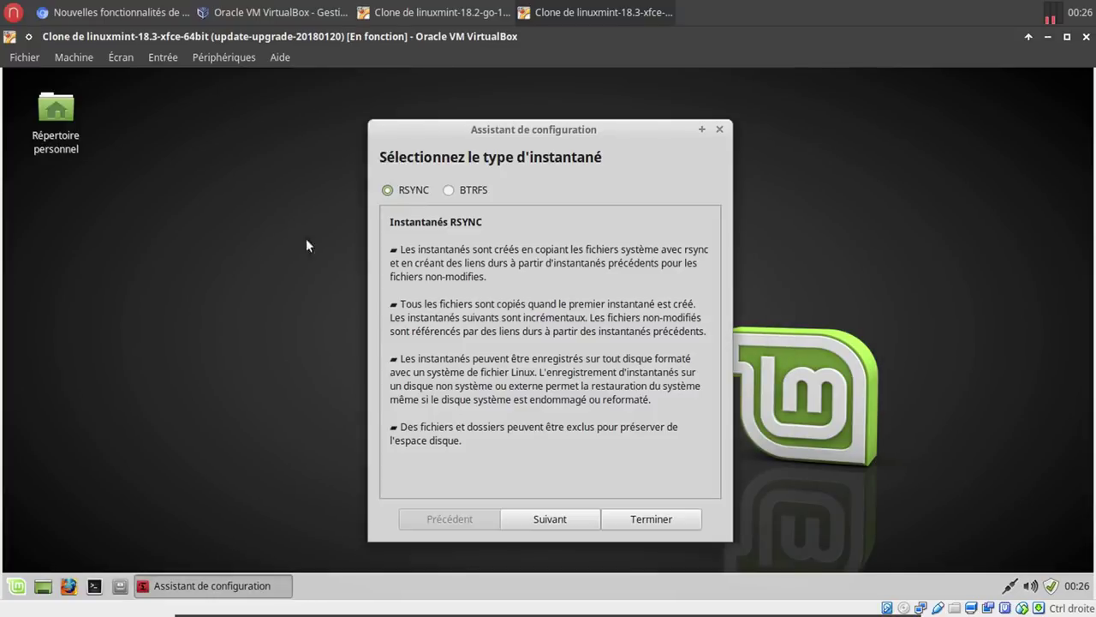
Run the wizard with RSYNC snapshots on sda1 and daily snapshots keeping 5, then finish.
{"action": "left_click", "coordinate": [536, 519]}
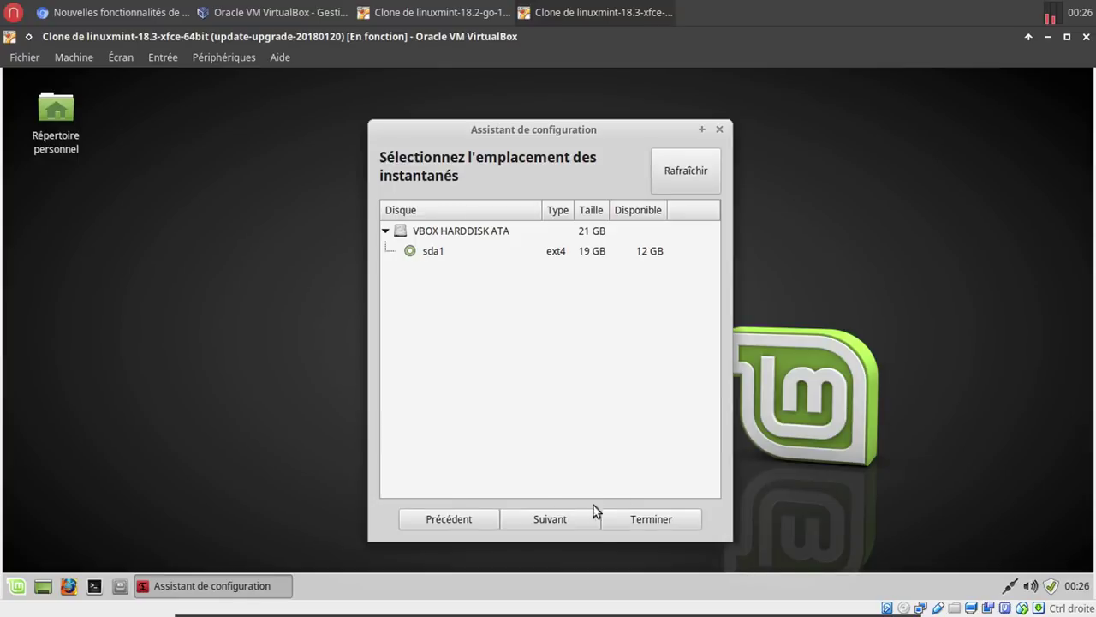
{"action": "left_click", "coordinate": [553, 520]}
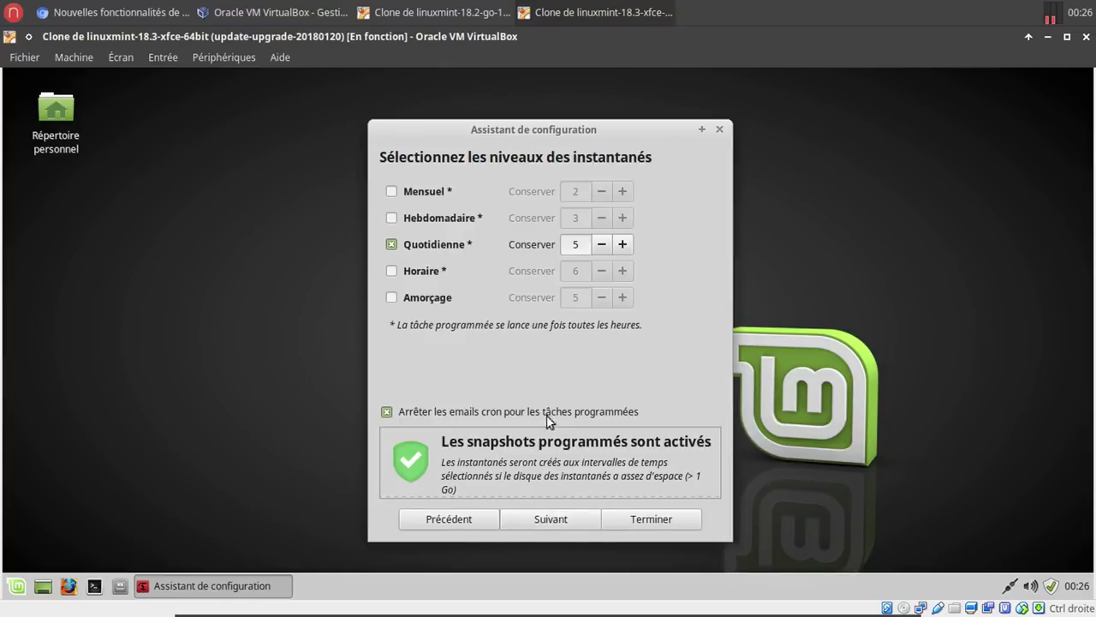
{"action": "left_click", "coordinate": [565, 517]}
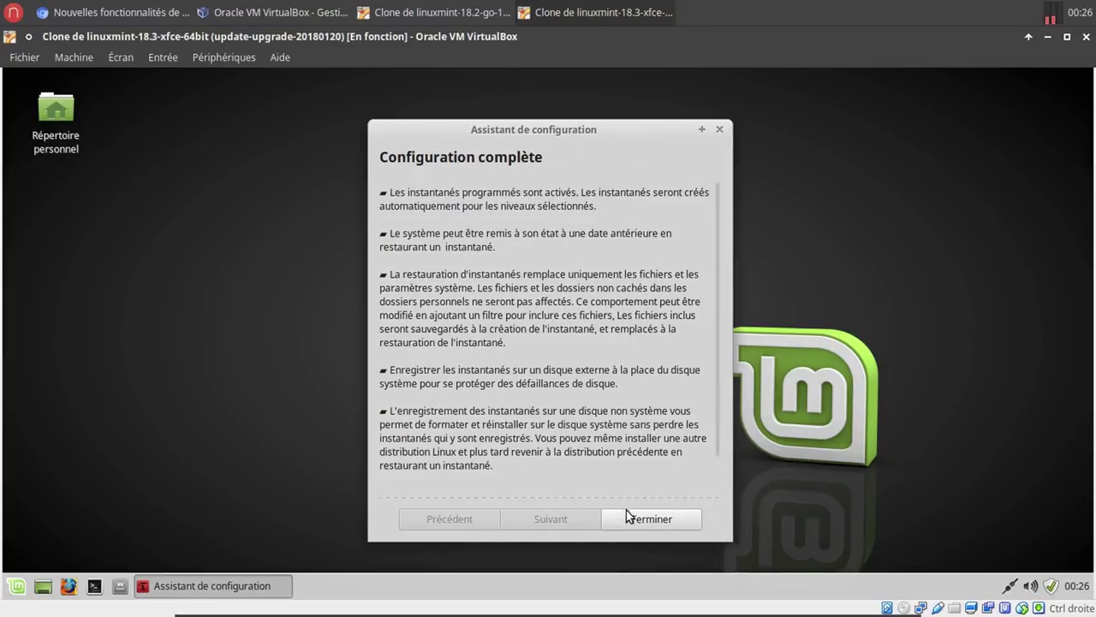
{"action": "left_click", "coordinate": [630, 515]}
In Timeshift's Utilisateurs settings, tick Inclure tout for root and hidden files for the user, then check Filtres.
{"action": "left_click", "coordinate": [495, 130]}
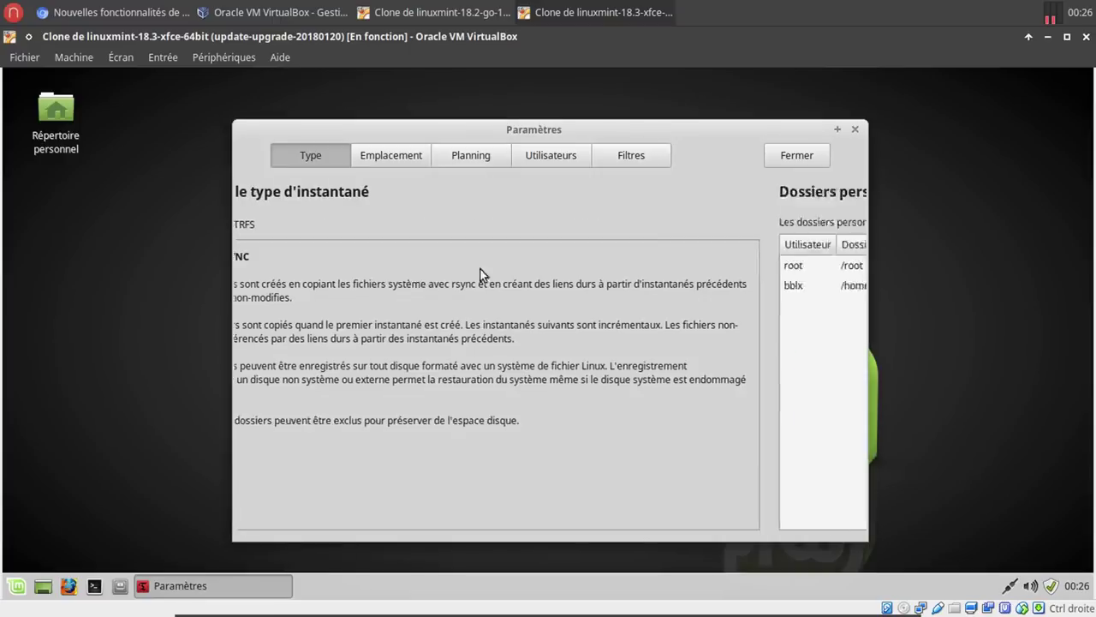
{"action": "left_click", "coordinate": [388, 157]}
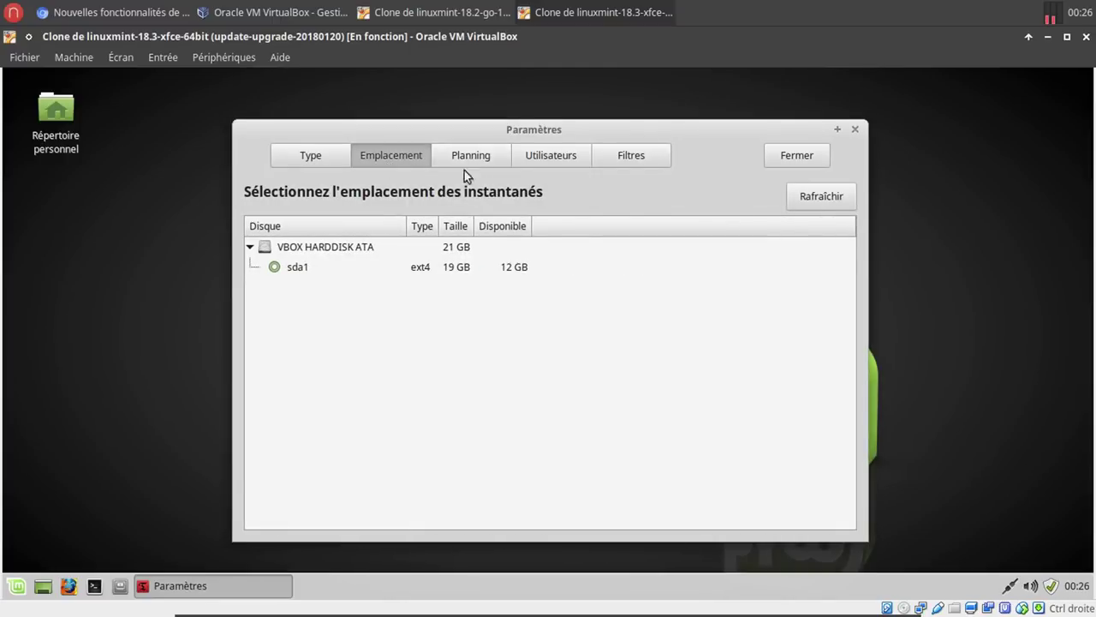
{"action": "left_click", "coordinate": [471, 152]}
{"action": "left_click", "coordinate": [525, 151]}
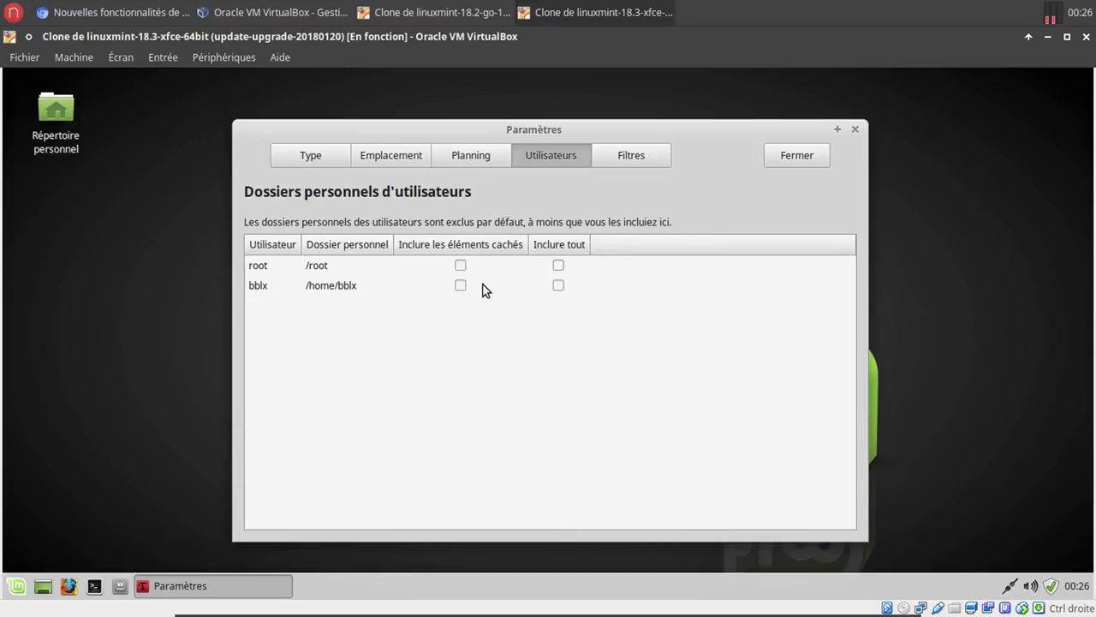
{"action": "left_click", "coordinate": [558, 266]}
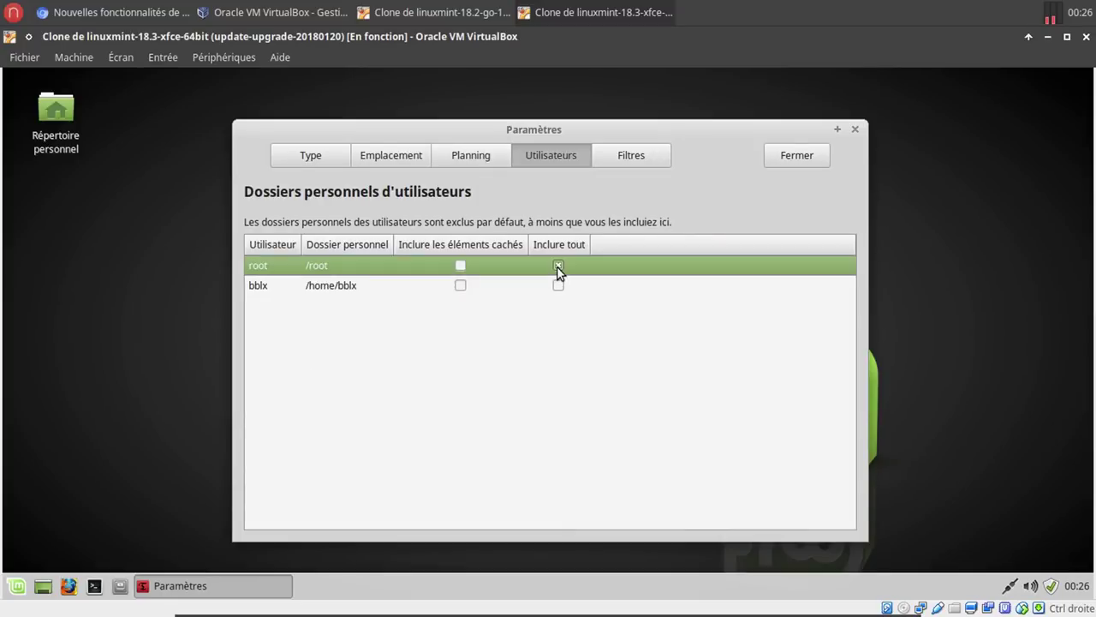
{"action": "left_click", "coordinate": [460, 288]}
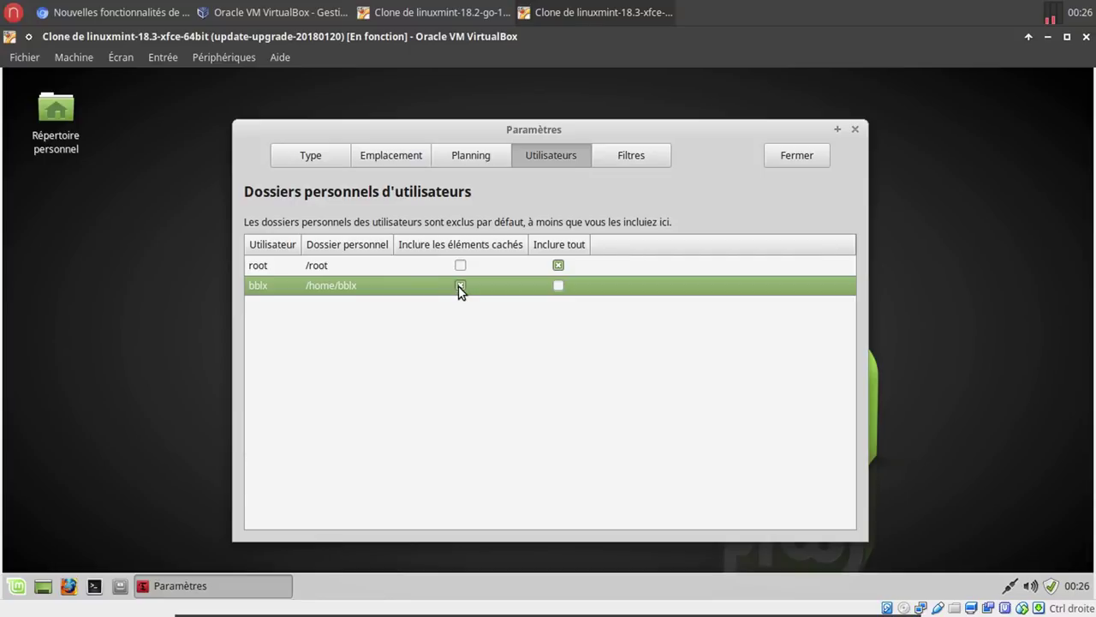
{"action": "left_click", "coordinate": [460, 286]}
{"action": "left_click", "coordinate": [460, 285]}
{"action": "left_click", "coordinate": [642, 156]}
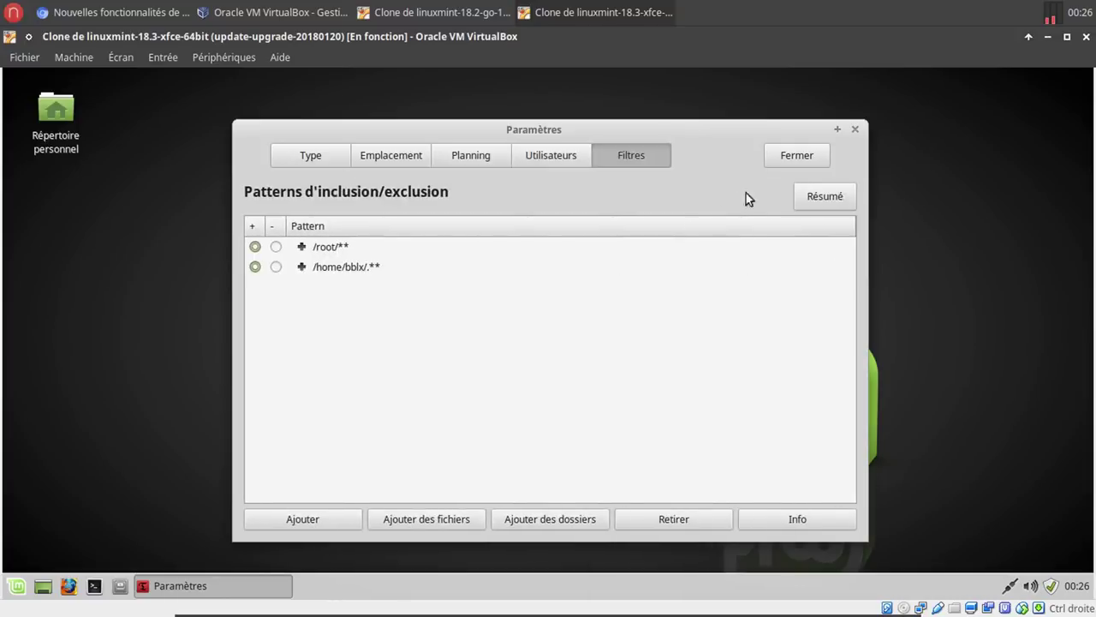
Start a new Timeshift snapshot in the VM, briefly open Timeshift on the host, then return to the article.
{"action": "left_click", "coordinate": [796, 156]}
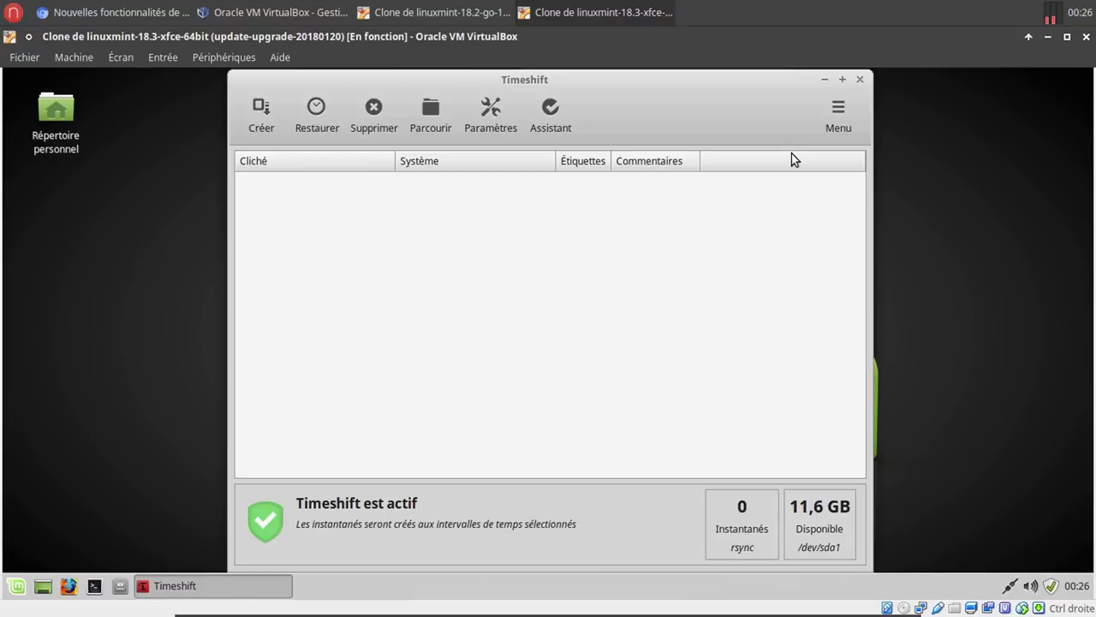
{"action": "left_click", "coordinate": [268, 125]}
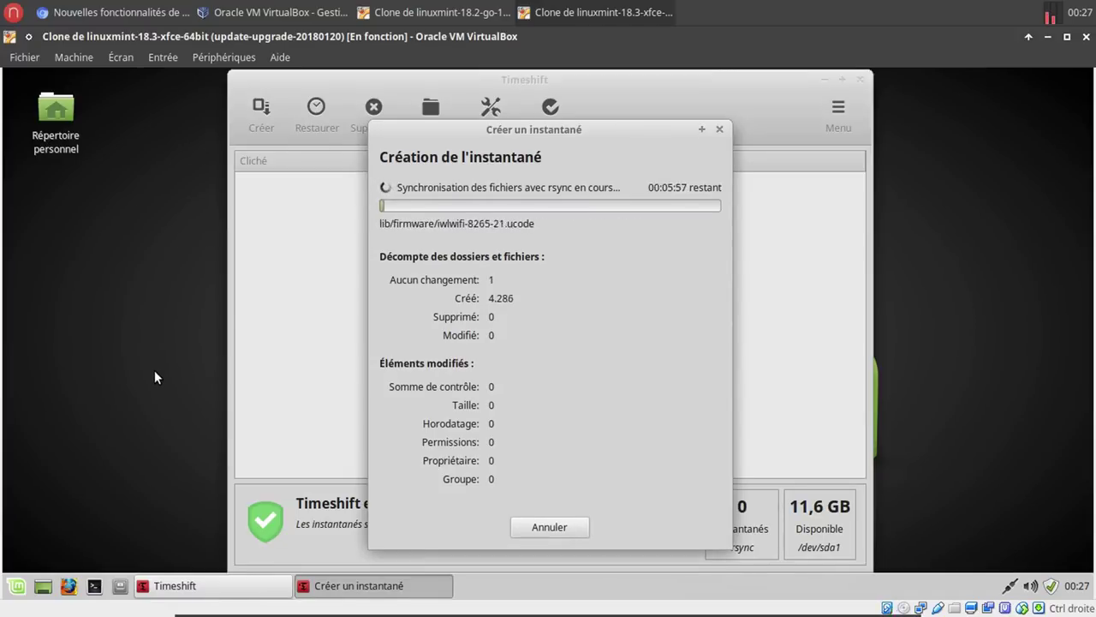
{"action": "left_click", "coordinate": [15, 17]}
{"action": "type", "text": "tim"}
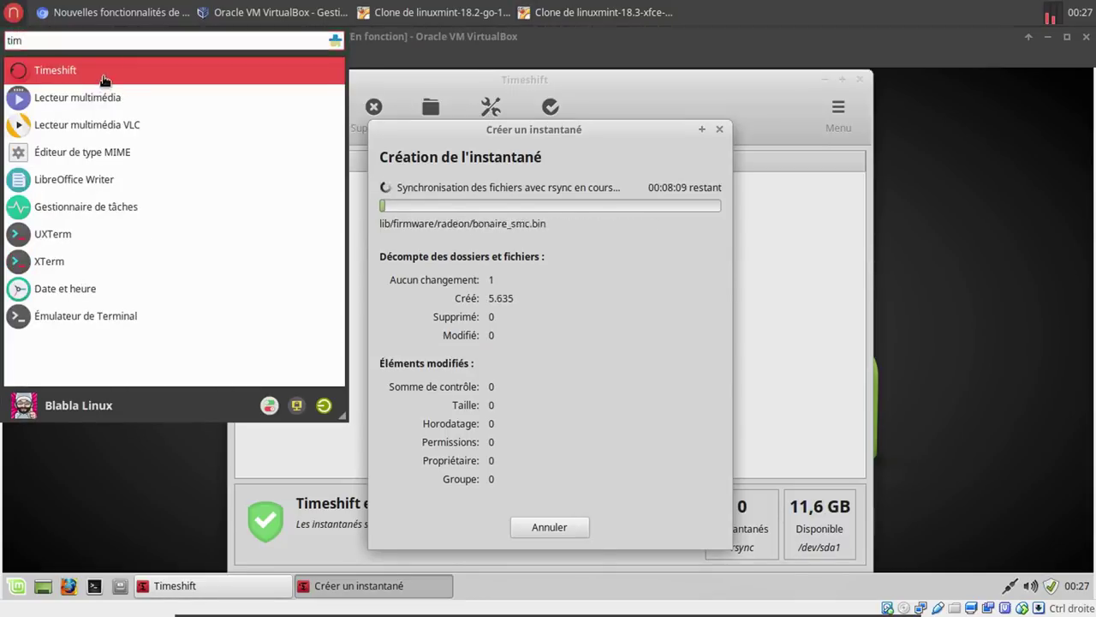
{"action": "left_click", "coordinate": [103, 75]}
{"action": "type", "text": "*****"}
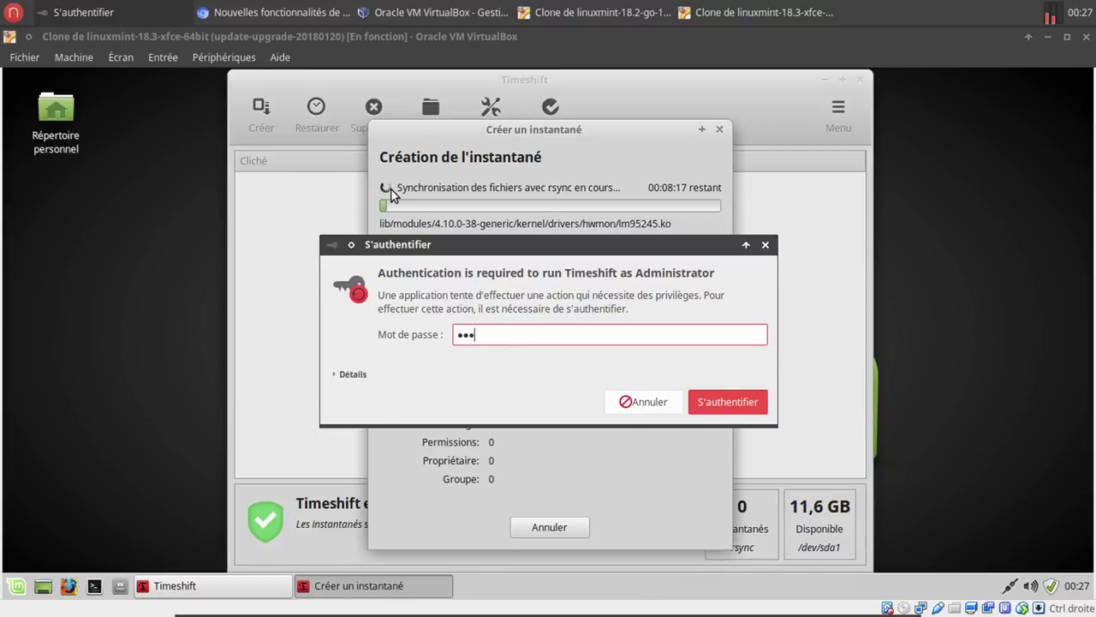
{"action": "type", "text": "****"}
{"action": "key", "text": "Return"}
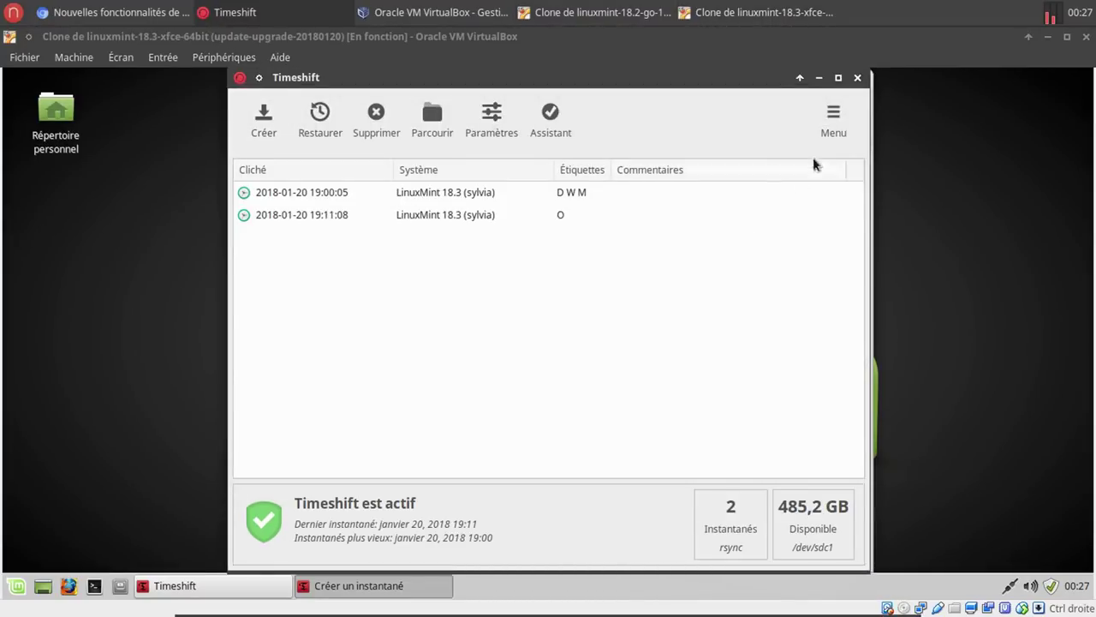
{"action": "left_click", "coordinate": [857, 79]}
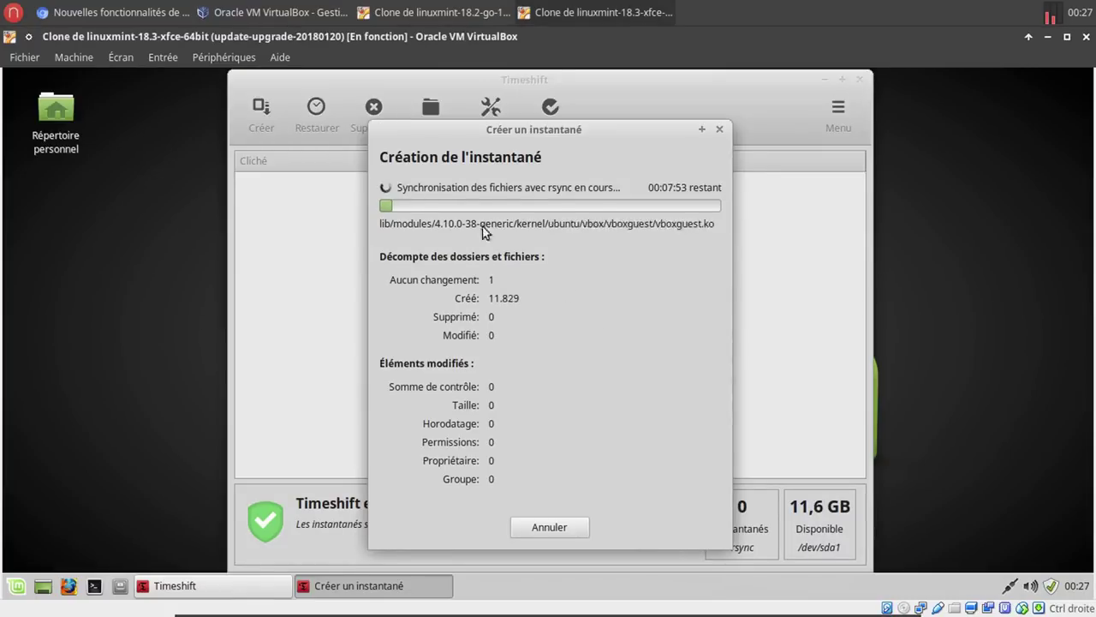
{"action": "left_click", "coordinate": [120, 12]}
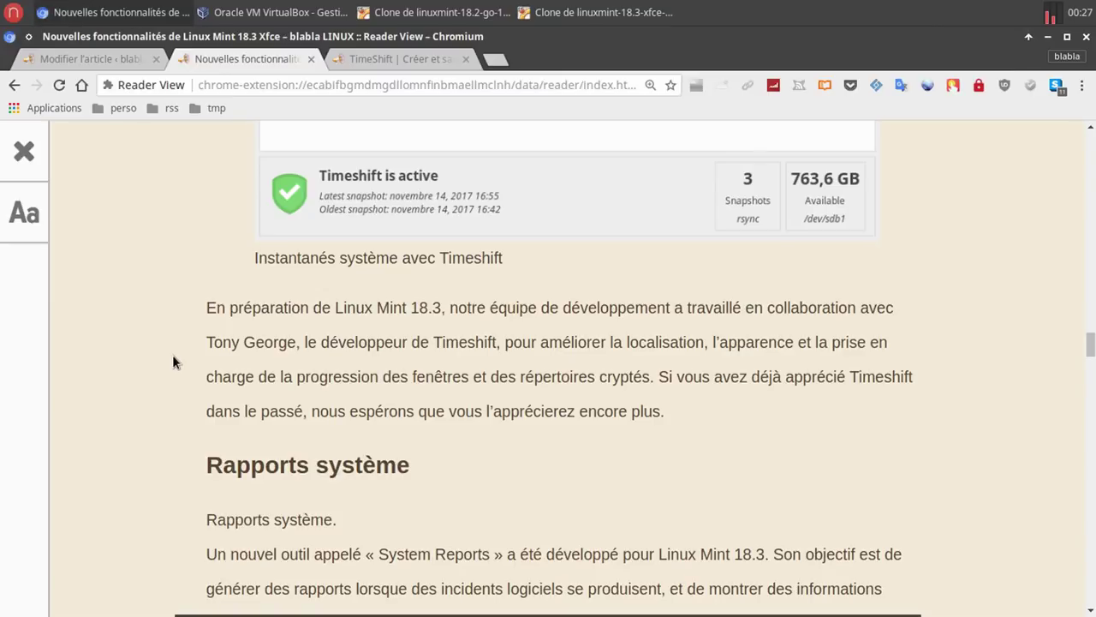
Check the VM's snapshot progress, then scroll the article down to the Rapports de plantage section.
{"action": "left_click", "coordinate": [603, 12]}
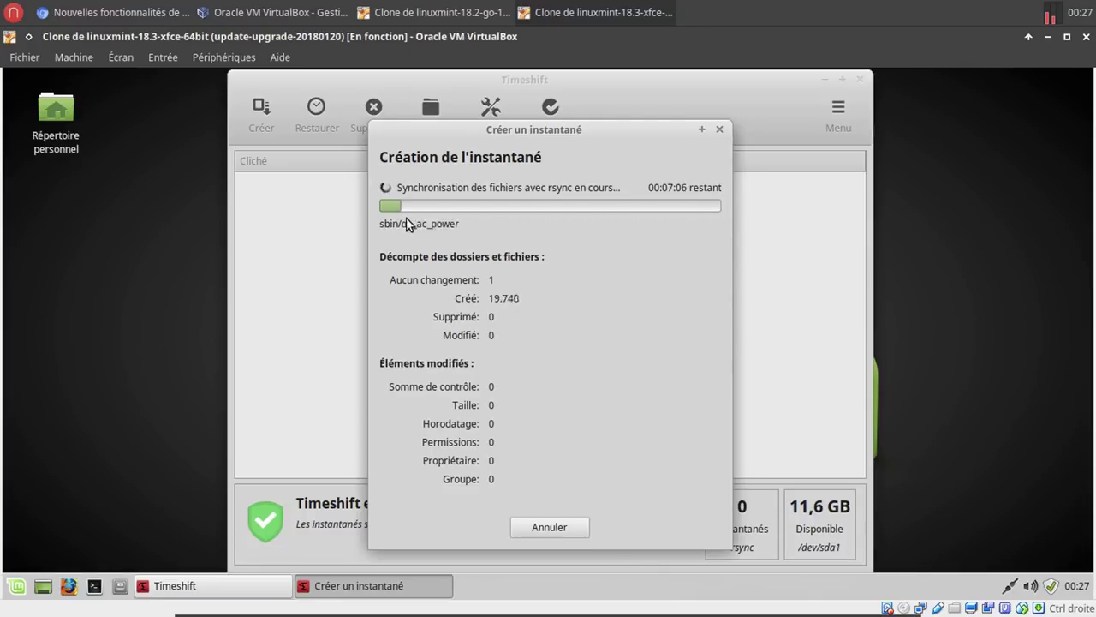
{"action": "left_click", "coordinate": [163, 15]}
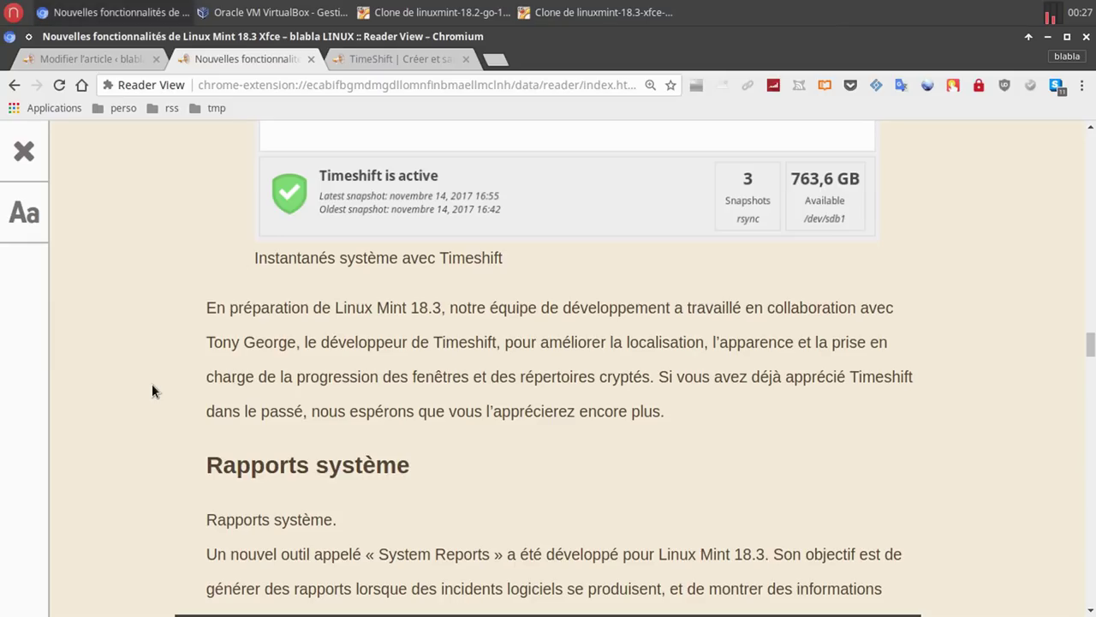
{"action": "scroll", "coordinate": [152, 391], "scroll_direction": "down", "scroll_amount": 5}
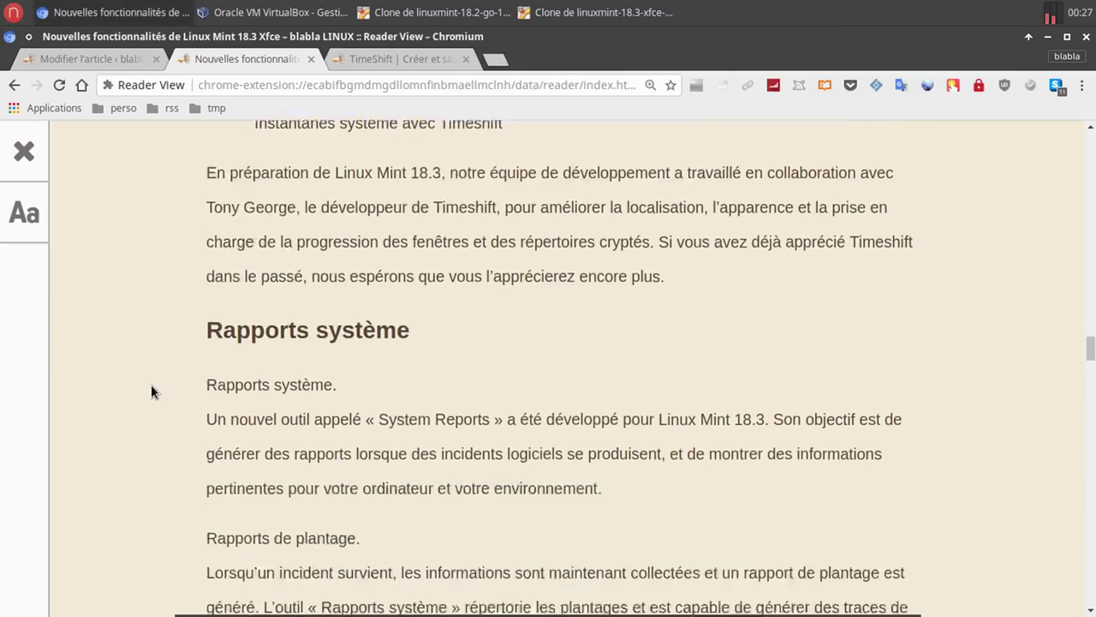
{"action": "scroll", "coordinate": [150, 384], "scroll_direction": "down", "scroll_amount": 1}
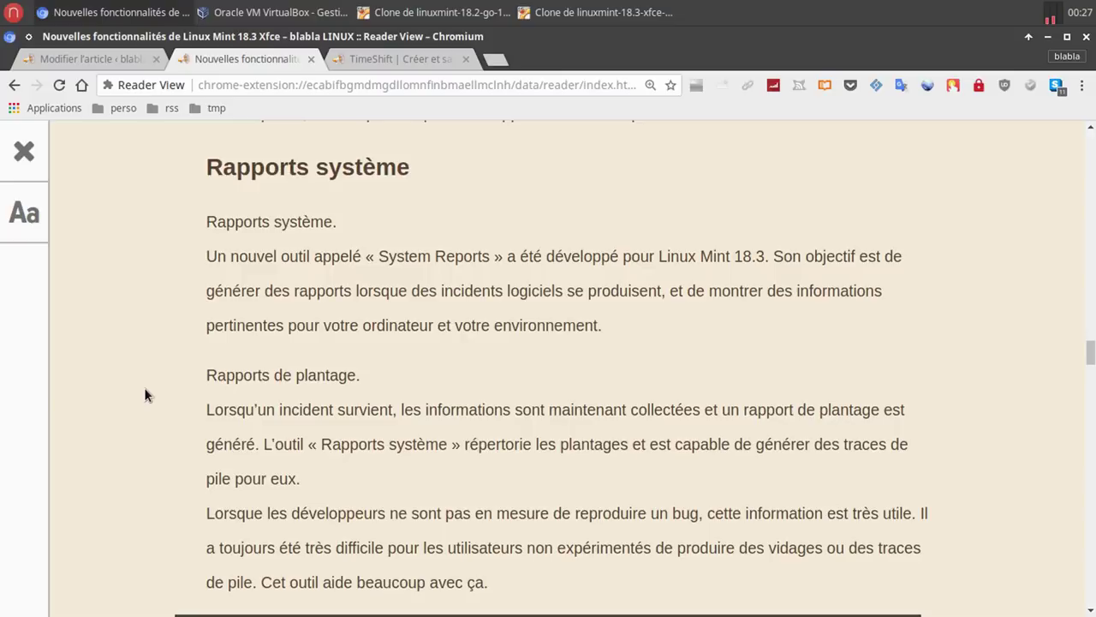
{"action": "scroll", "coordinate": [143, 387], "scroll_direction": "down", "scroll_amount": 4}
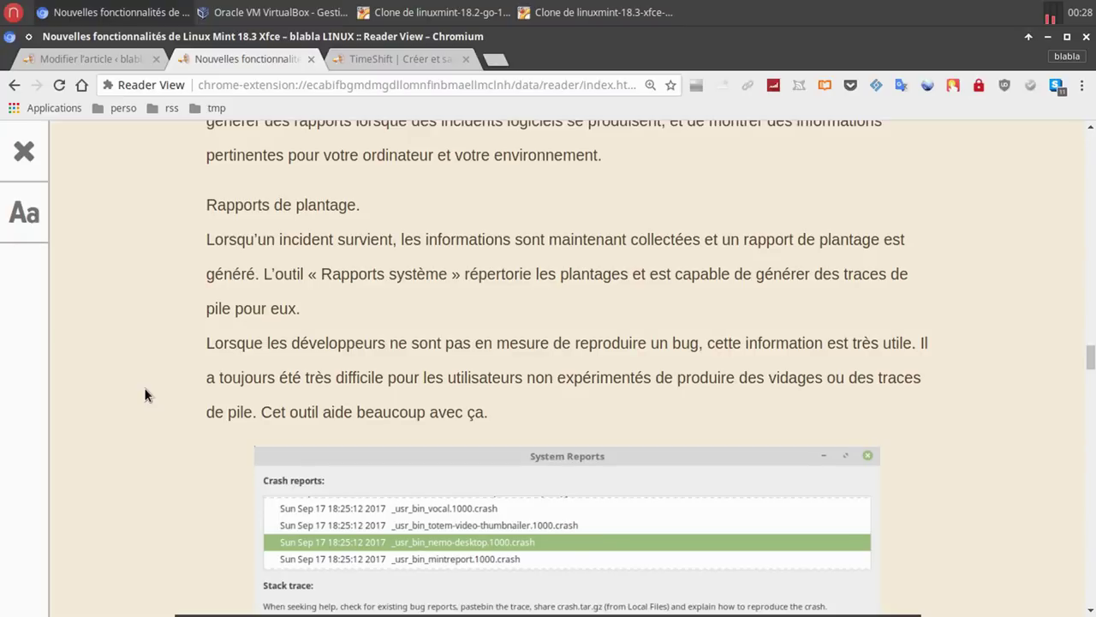
Scroll the article through Rapports d'information to Améliorations de XApps, then check the VM's snapshot progress.
{"action": "scroll", "coordinate": [145, 394], "scroll_direction": "down", "scroll_amount": 10}
{"action": "scroll", "coordinate": [145, 394], "scroll_direction": "down", "scroll_amount": 6}
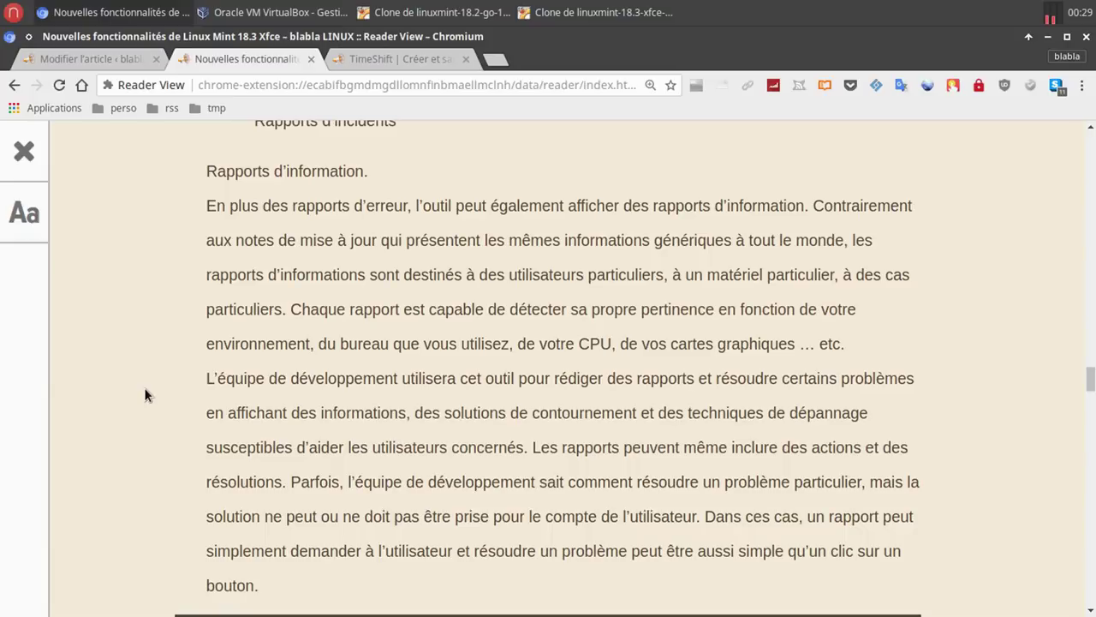
{"action": "scroll", "coordinate": [145, 390], "scroll_direction": "down", "scroll_amount": 8}
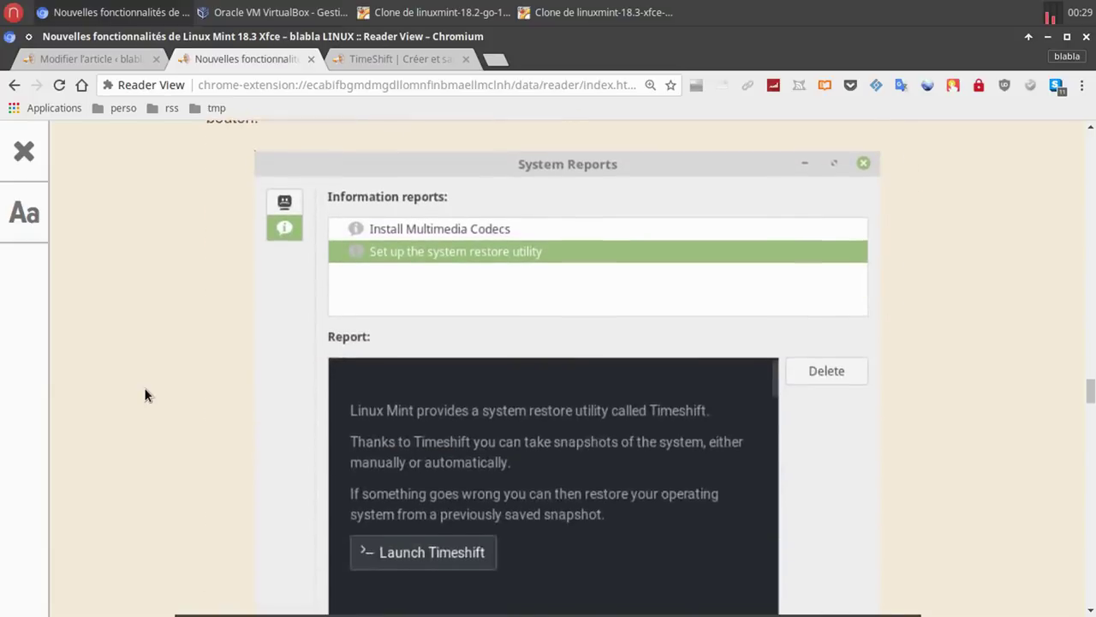
{"action": "scroll", "coordinate": [144, 394], "scroll_direction": "down", "scroll_amount": 2}
{"action": "scroll", "coordinate": [144, 394], "scroll_direction": "up", "scroll_amount": 3}
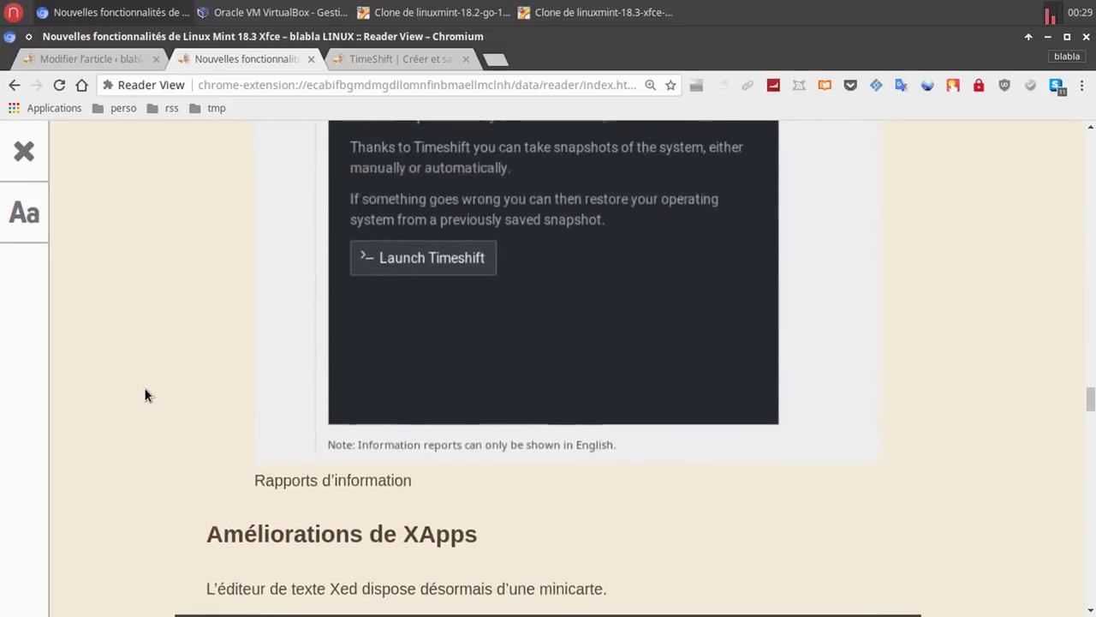
{"action": "left_click", "coordinate": [604, 12]}
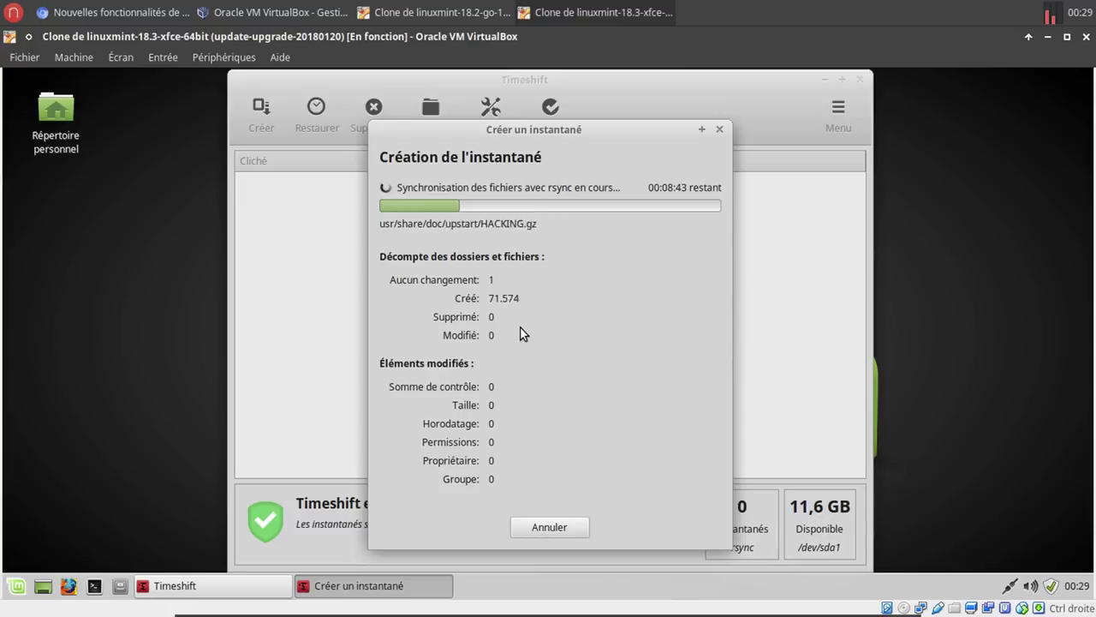
Launch Rapports système via a 'rap' menu search on the 18.3 VM, then switch to the 18.2 clone.
{"action": "left_click", "coordinate": [16, 587]}
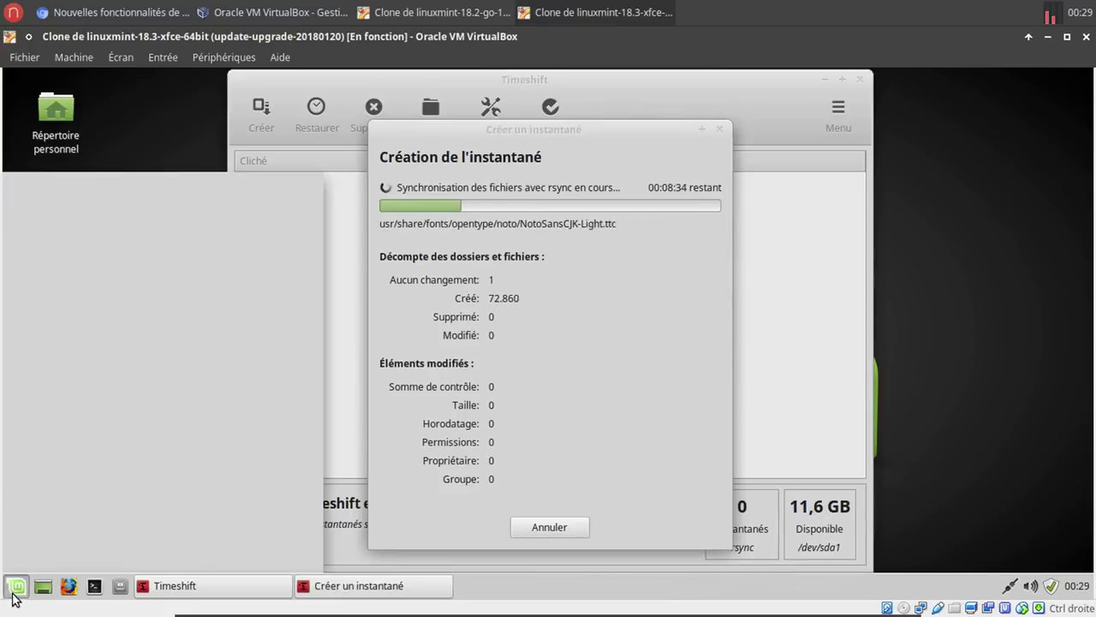
{"action": "type", "text": "rap"}
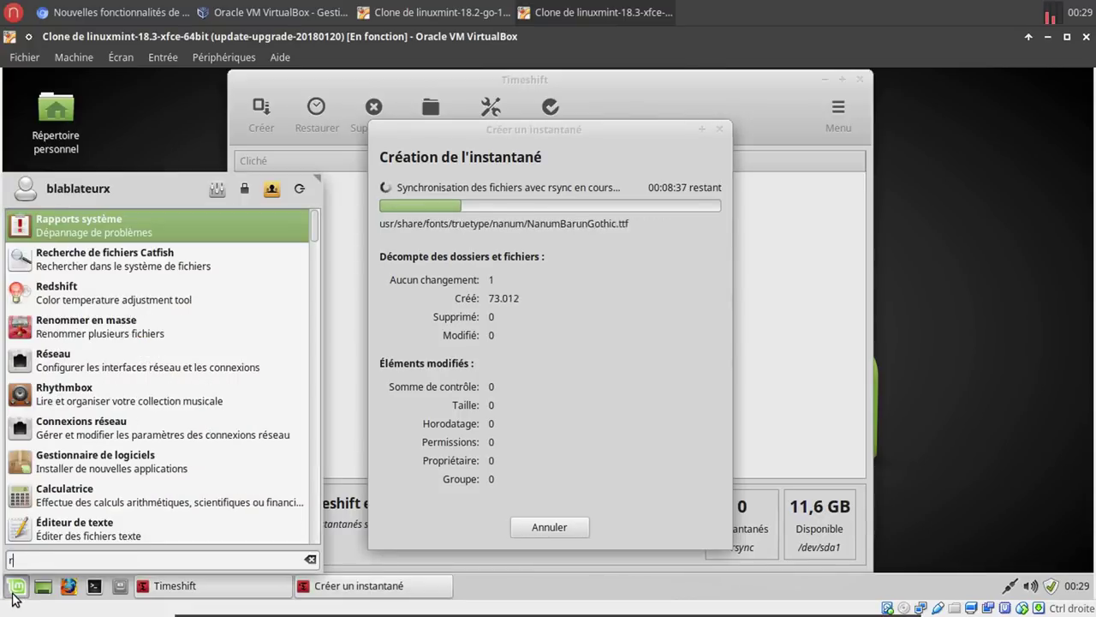
{"action": "left_click", "coordinate": [74, 225]}
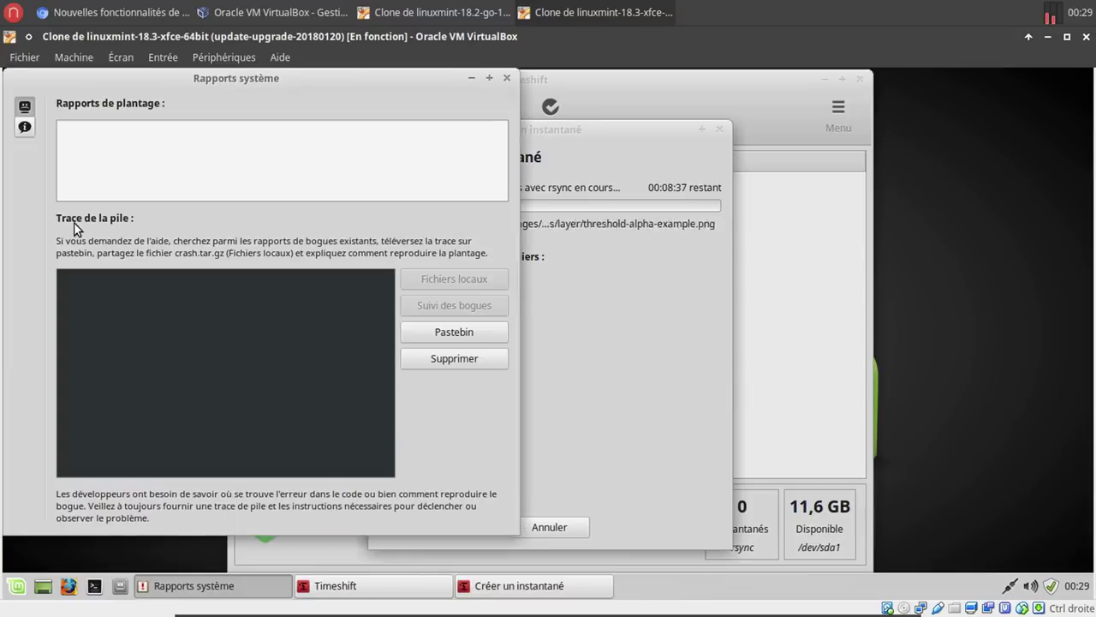
{"action": "left_click", "coordinate": [459, 20]}
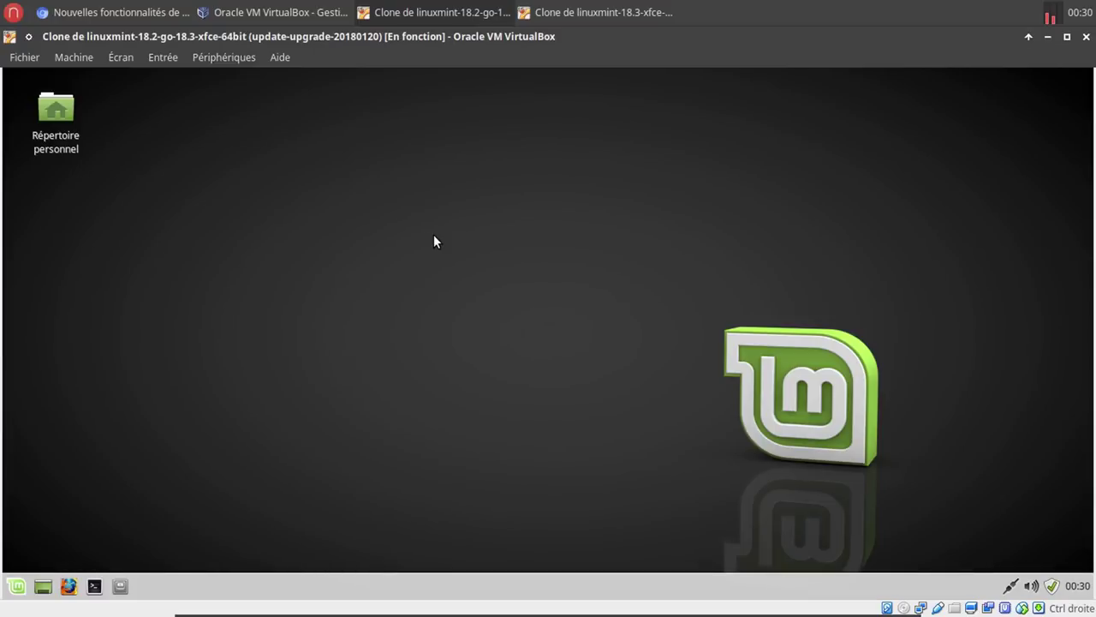
Abandon a 'rap' menu search and open a Terminal window in the 18.2 VM.
{"action": "left_click", "coordinate": [16, 588]}
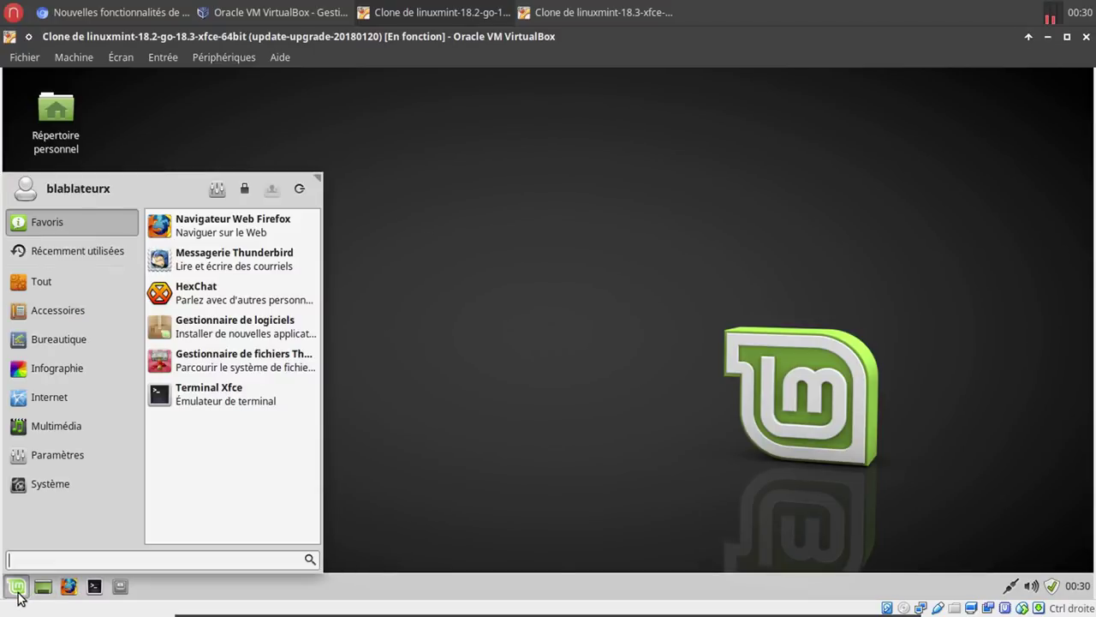
{"action": "type", "text": "r"}
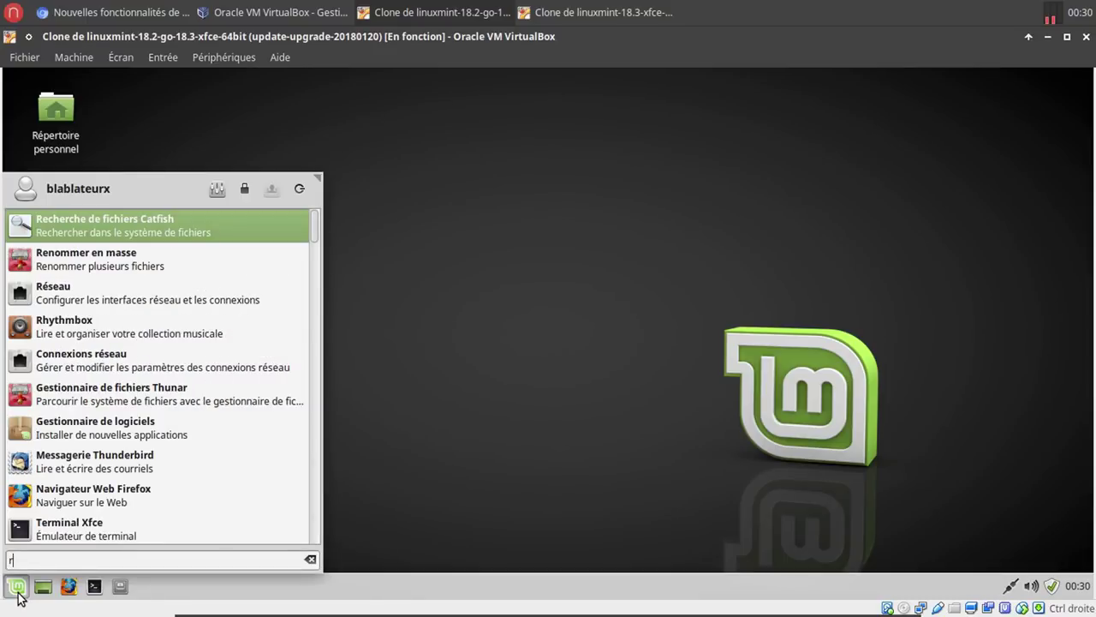
{"action": "type", "text": "ap"}
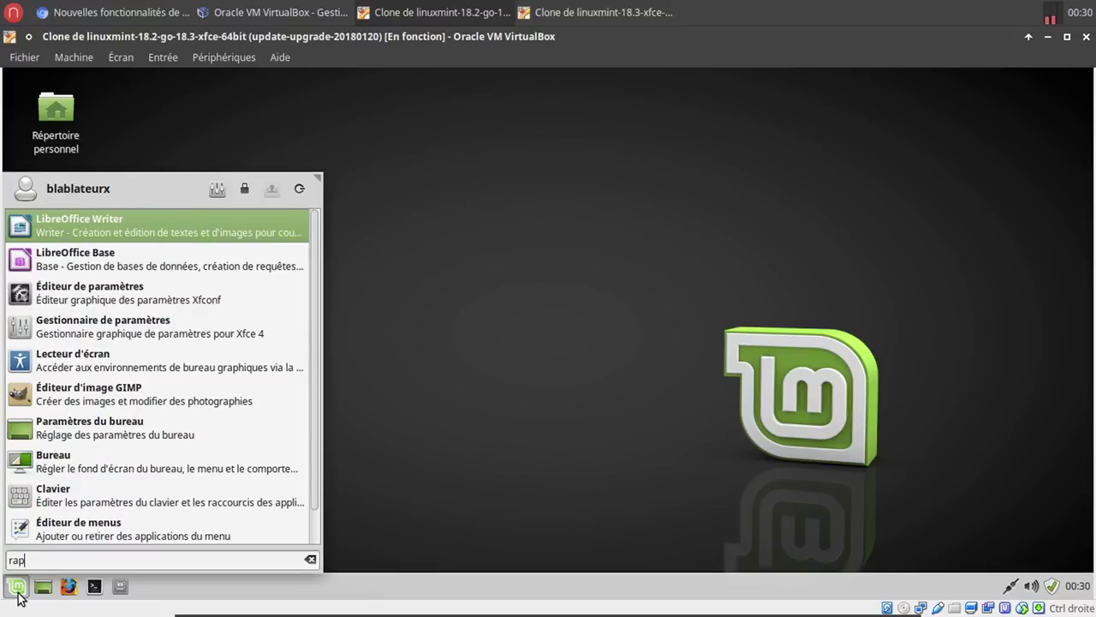
{"action": "key", "text": "BackSpace"}
{"action": "key", "text": "BackSpace"}
{"action": "key", "text": "BackSpace"}
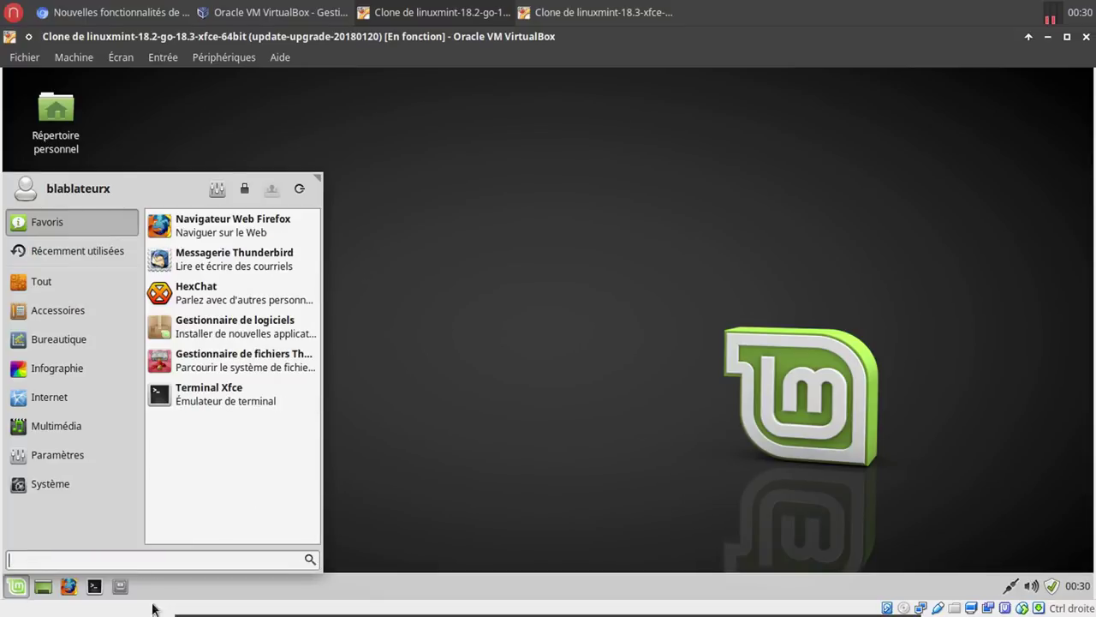
{"action": "left_click", "coordinate": [420, 452]}
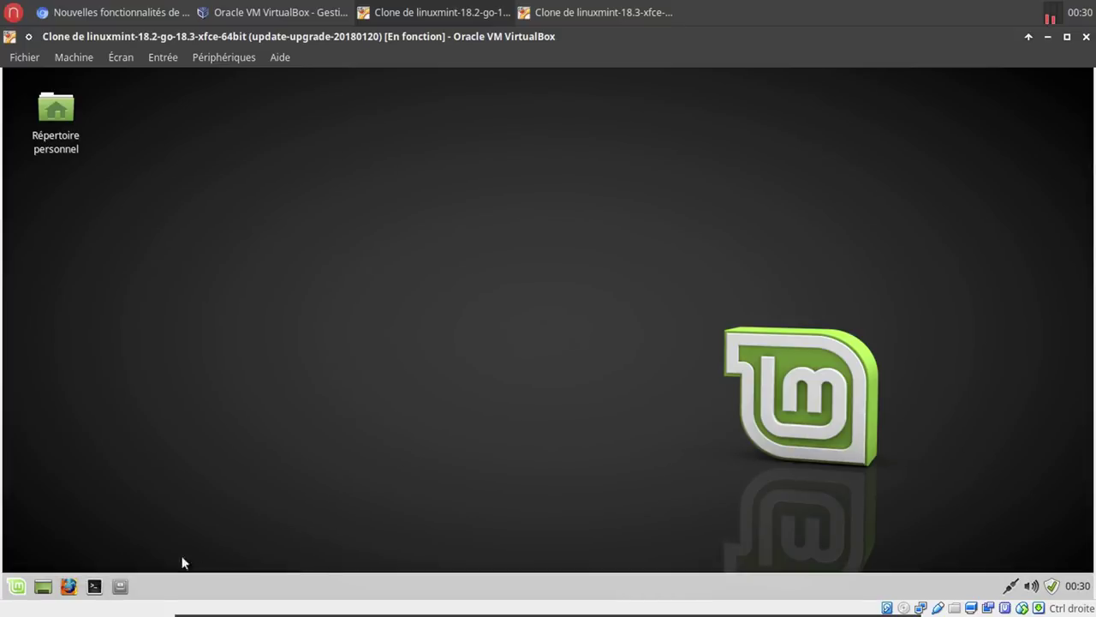
{"action": "left_click", "coordinate": [94, 586]}
Run 'sudo apt install mintreport', enter the sudo password and confirm with O.
{"action": "type", "text": "sudo apt instal"}
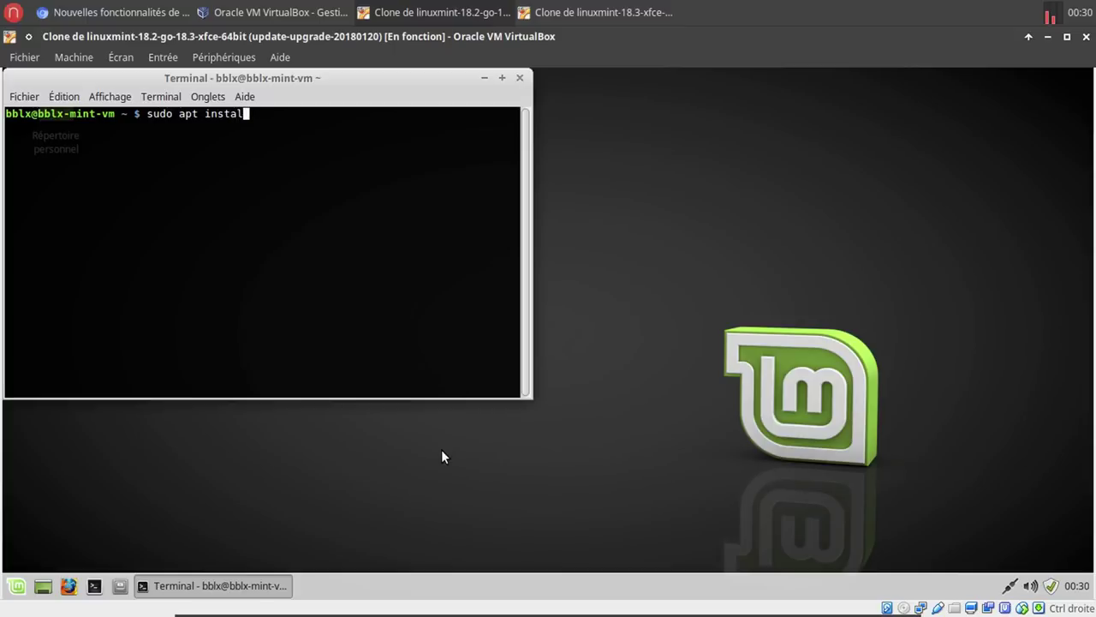
{"action": "type", "text": "l mintreport"}
{"action": "key", "text": "Return"}
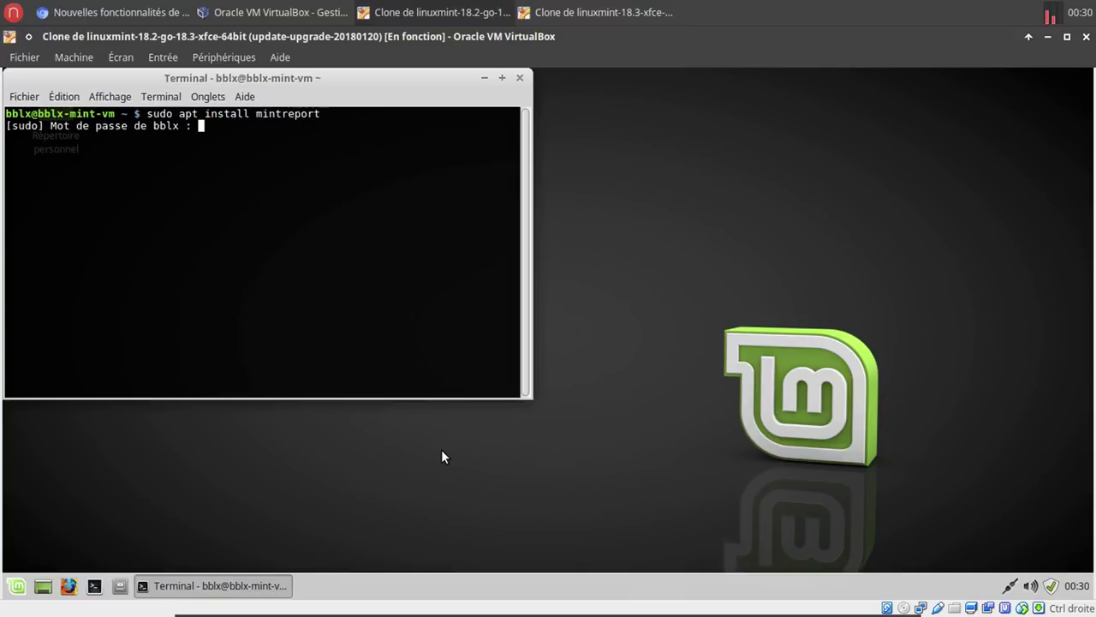
{"action": "key", "text": "Return"}
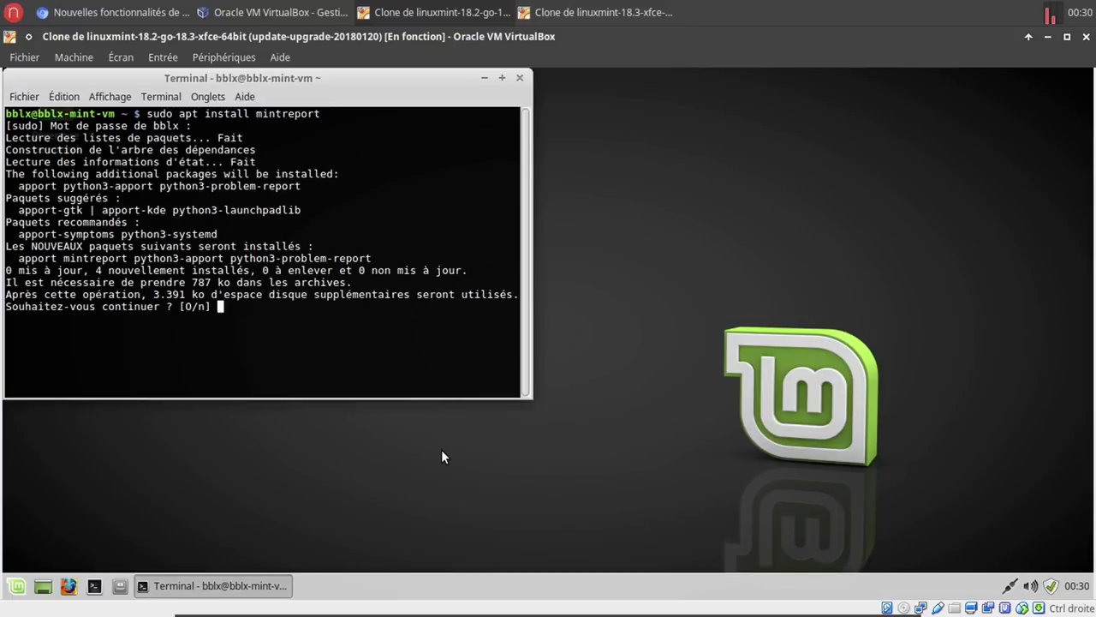
{"action": "type", "text": "o"}
{"action": "key", "text": "Return"}
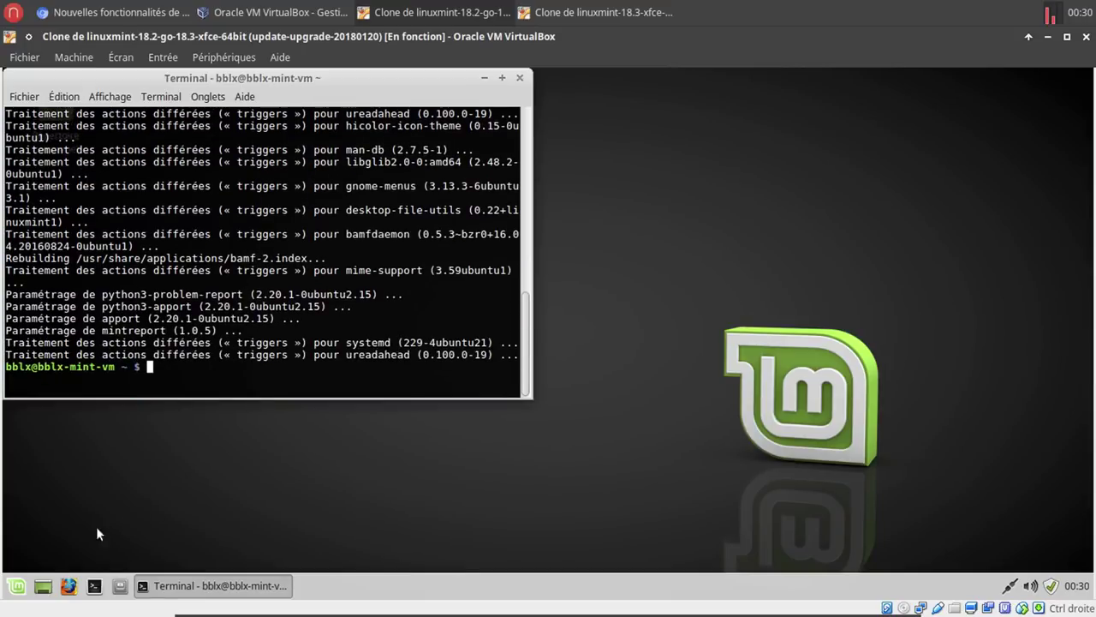
Launch Rapports système from the 18.2 VM's menu and close the terminal.
{"action": "left_click", "coordinate": [21, 586]}
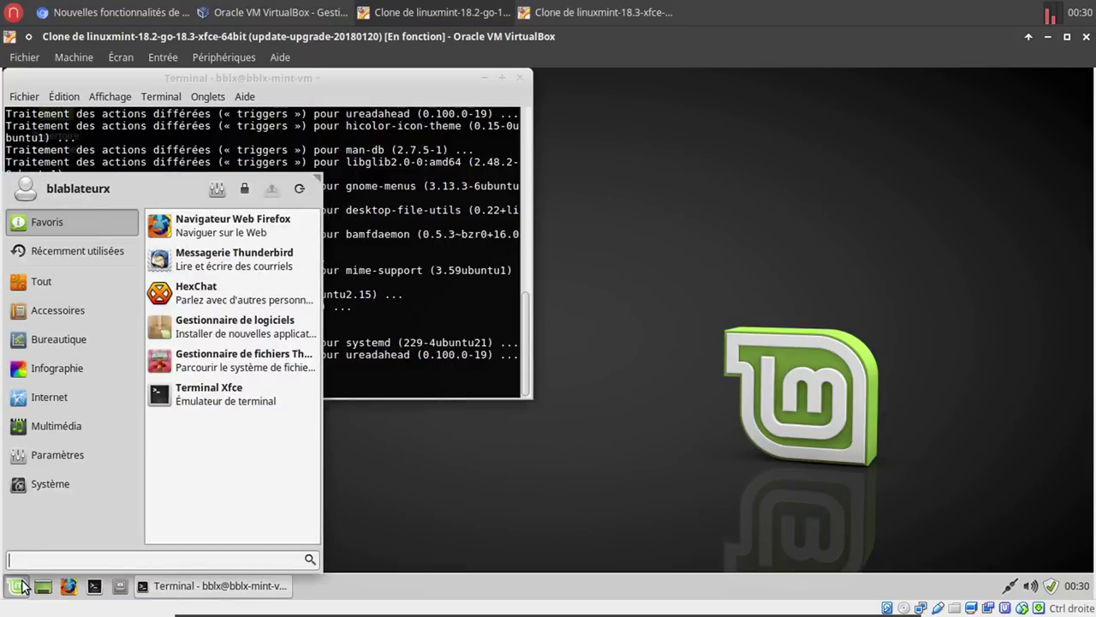
{"action": "type", "text": "rap"}
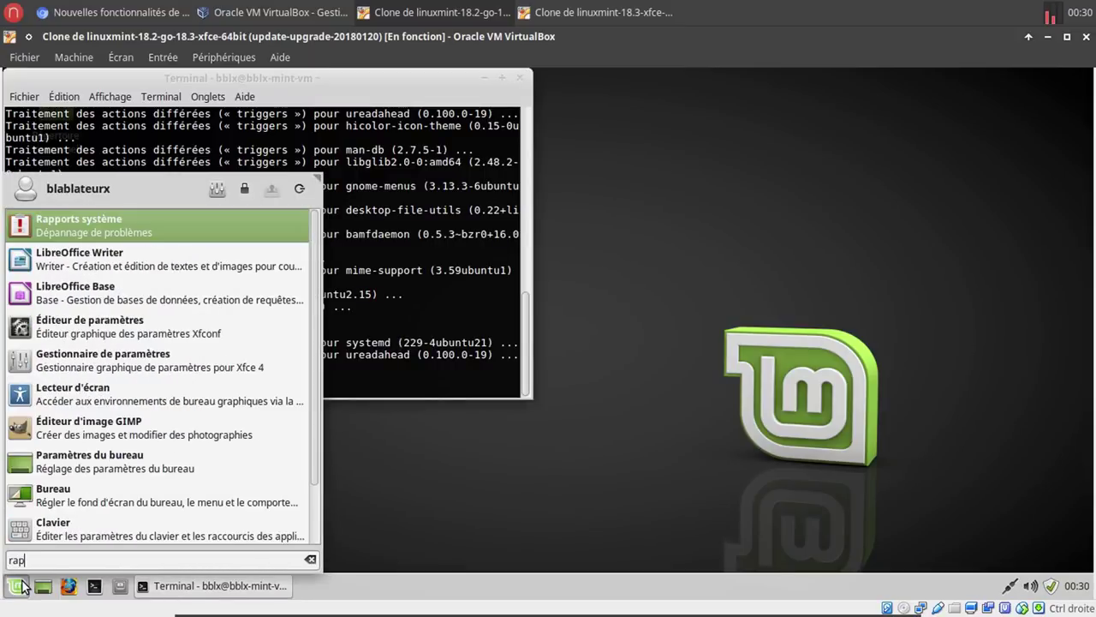
{"action": "left_click", "coordinate": [138, 226]}
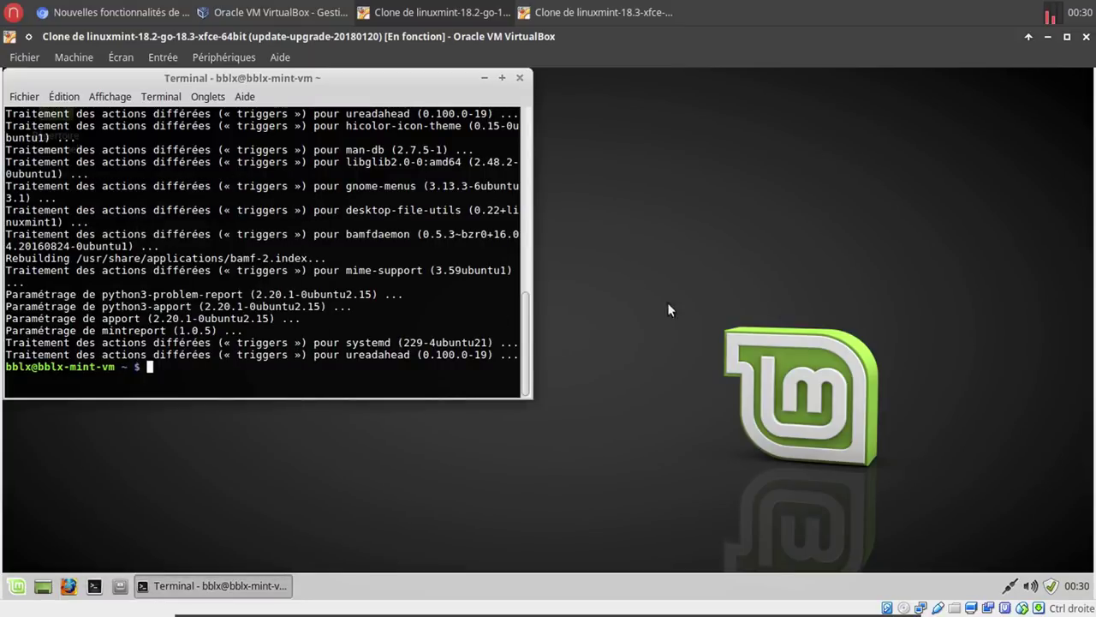
{"action": "left_click", "coordinate": [520, 80]}
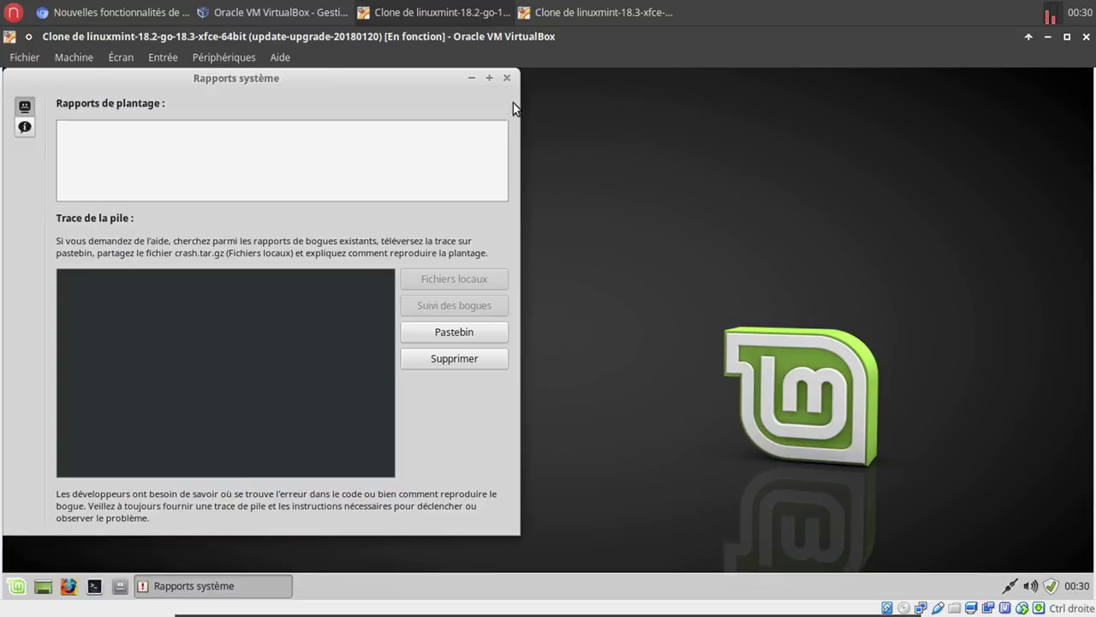
On the 18.3 VM, toggle between information and crash reports in Rapports système, then close it.
{"action": "left_click", "coordinate": [507, 78]}
{"action": "left_click", "coordinate": [591, 12]}
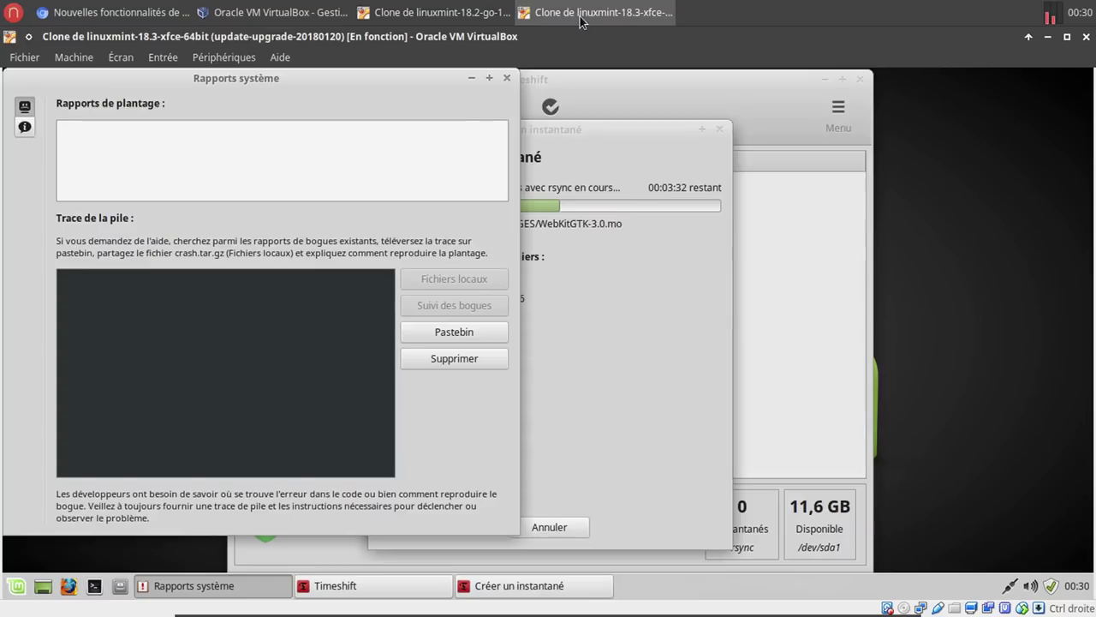
{"action": "left_click_drag", "start_coordinate": [390, 76], "coordinate": [396, 119]}
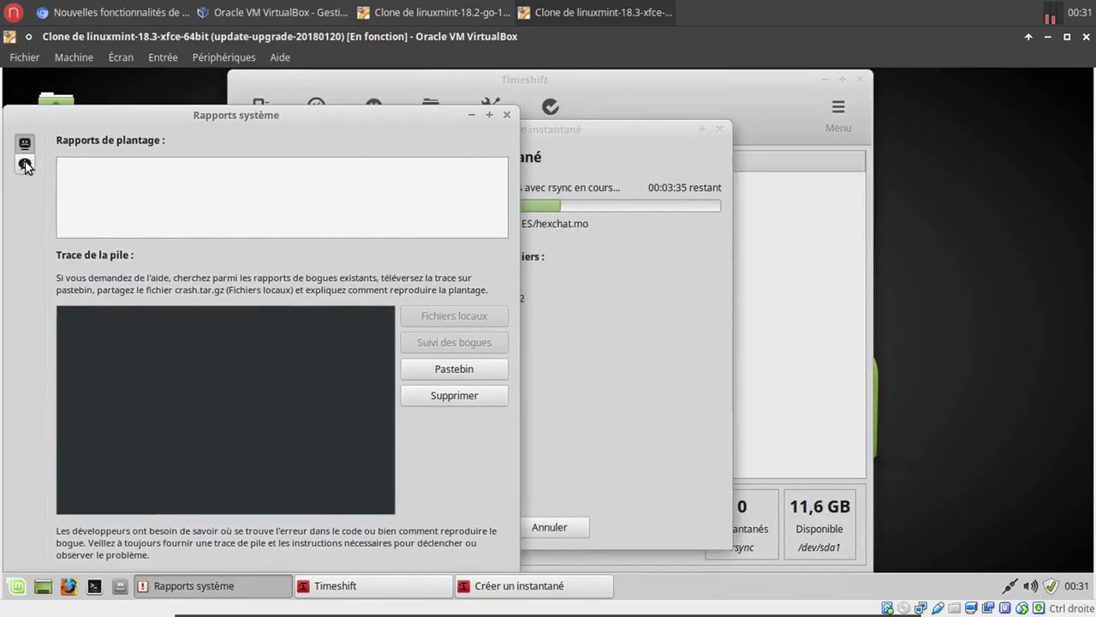
{"action": "left_click", "coordinate": [25, 163]}
{"action": "left_click", "coordinate": [24, 143]}
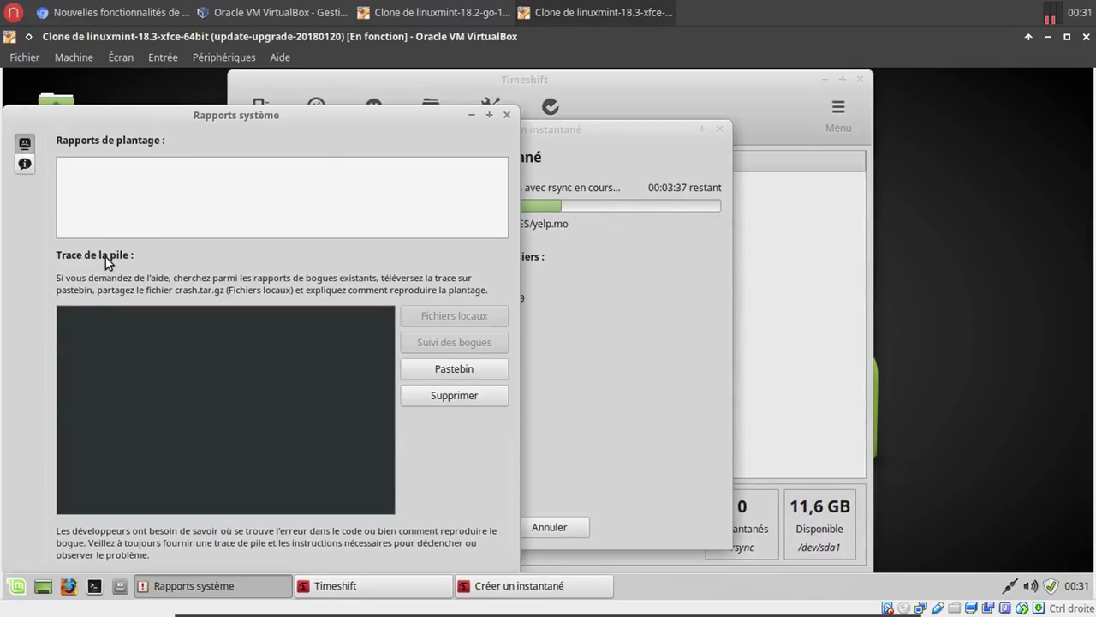
{"action": "left_click_drag", "start_coordinate": [321, 114], "coordinate": [323, 84]}
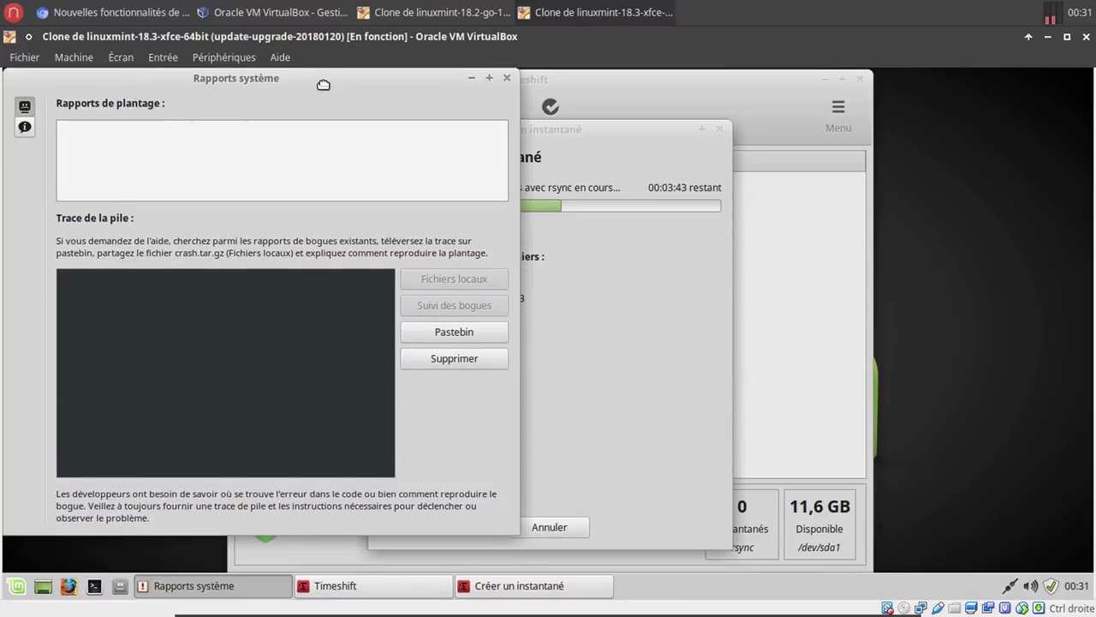
{"action": "mouse_move", "coordinate": [323, 84]}
{"action": "left_mouse_down"}
{"action": "mouse_move", "coordinate": [335, 81]}
{"action": "mouse_move", "coordinate": [326, 81]}
{"action": "left_mouse_up"}
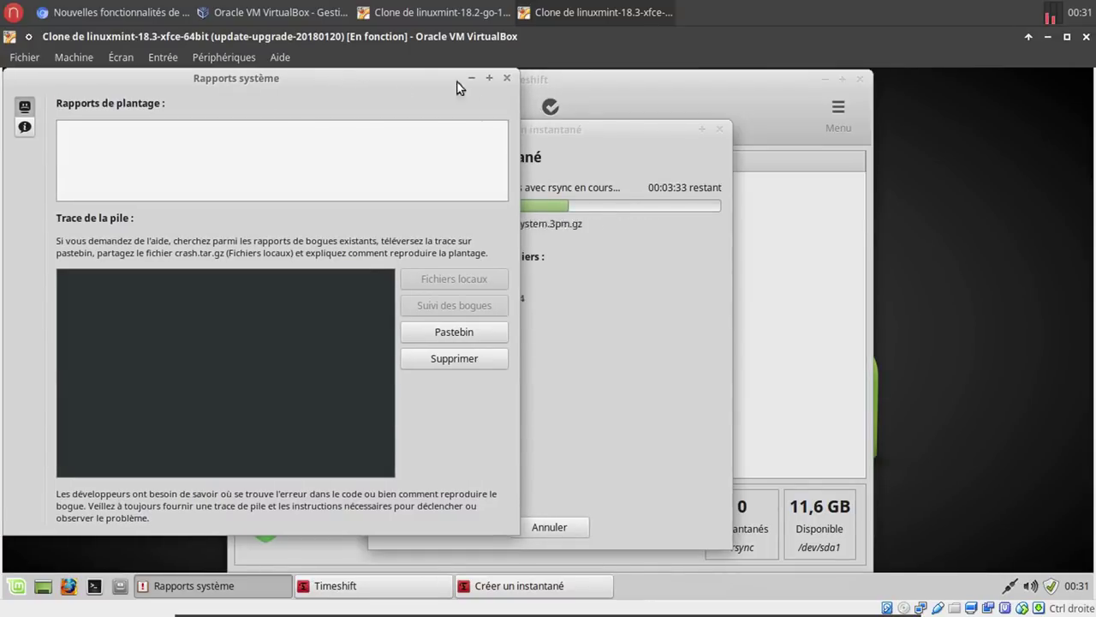
{"action": "left_click", "coordinate": [506, 78]}
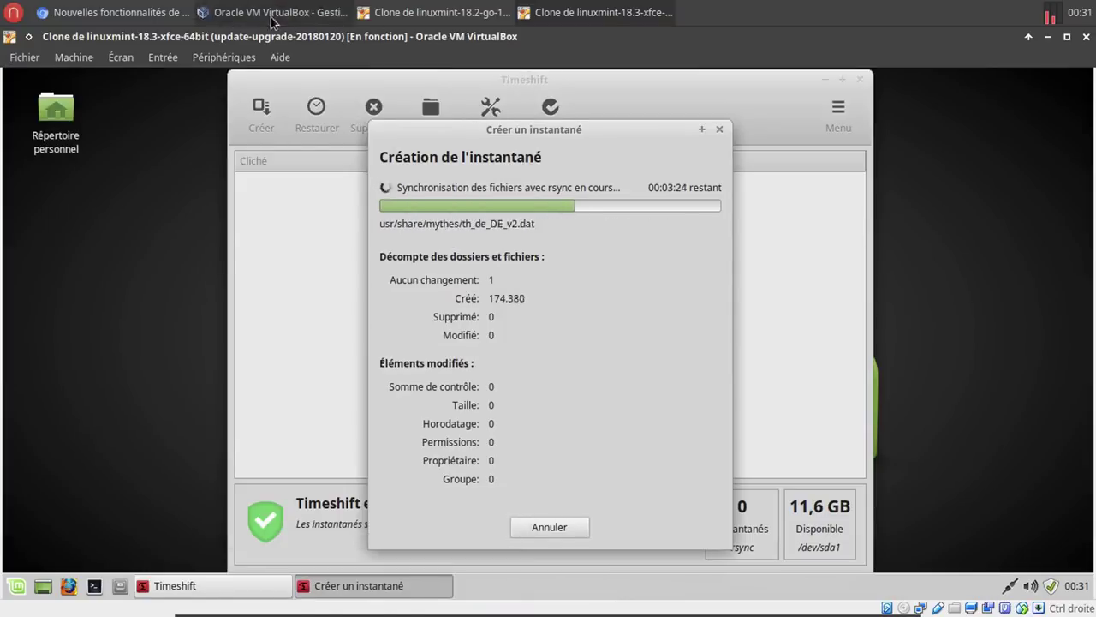
Scroll the Chromium article to the Xed minimap and Xreader notes, then return to the 18.2 VM.
{"action": "left_click", "coordinate": [195, 15]}
{"action": "left_click", "coordinate": [129, 14]}
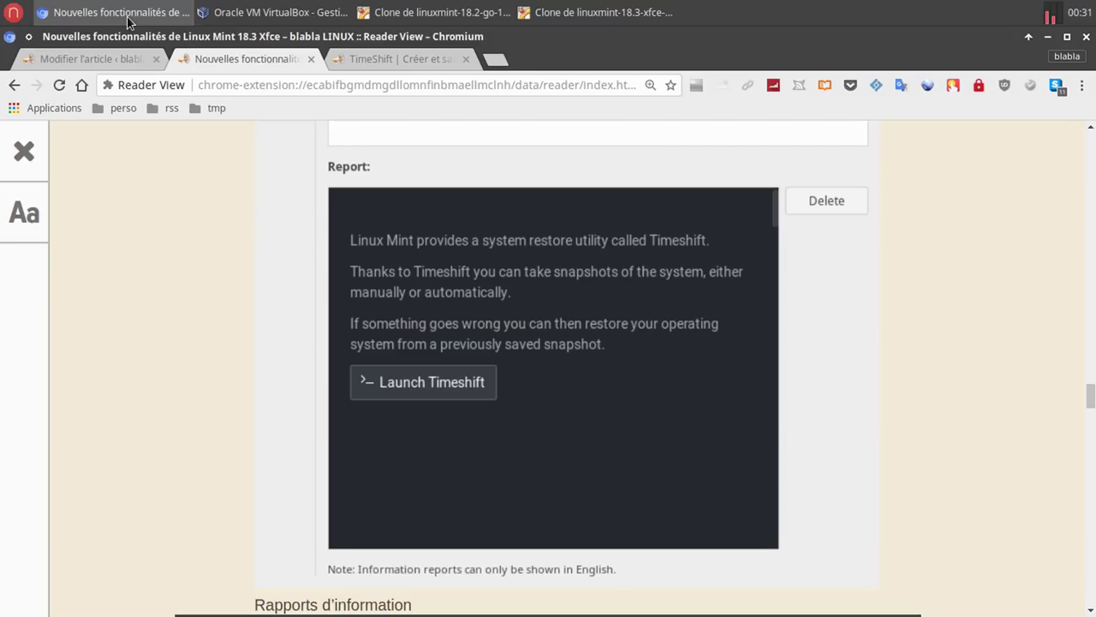
{"action": "scroll", "coordinate": [269, 279], "scroll_direction": "down", "scroll_amount": 2}
{"action": "scroll", "coordinate": [270, 280], "scroll_direction": "down", "scroll_amount": 4}
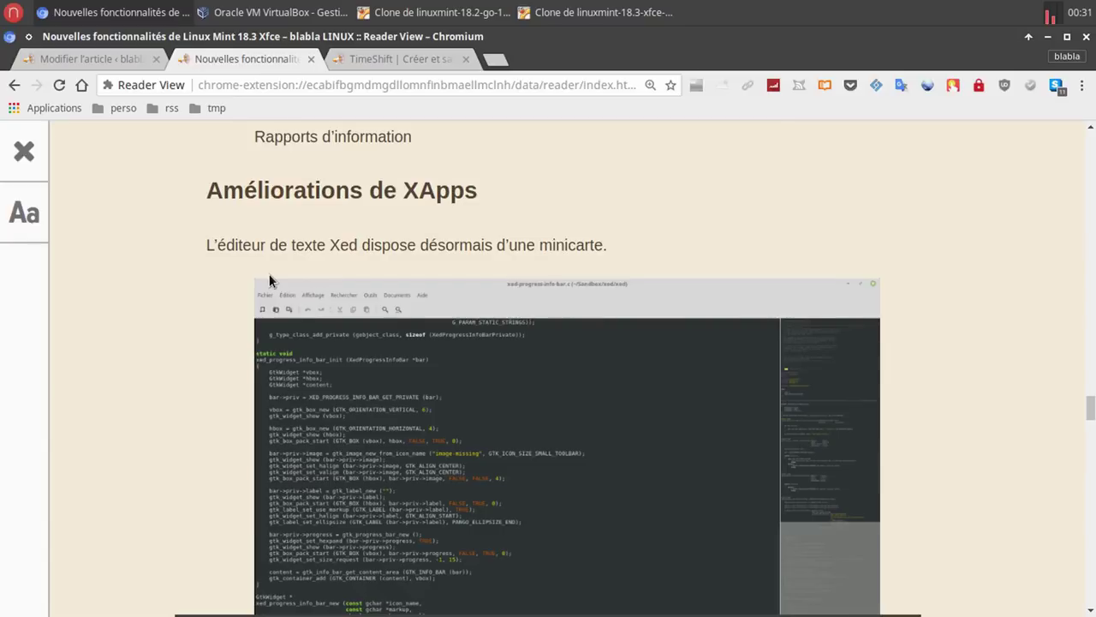
{"action": "scroll", "coordinate": [269, 274], "scroll_direction": "down", "scroll_amount": 8}
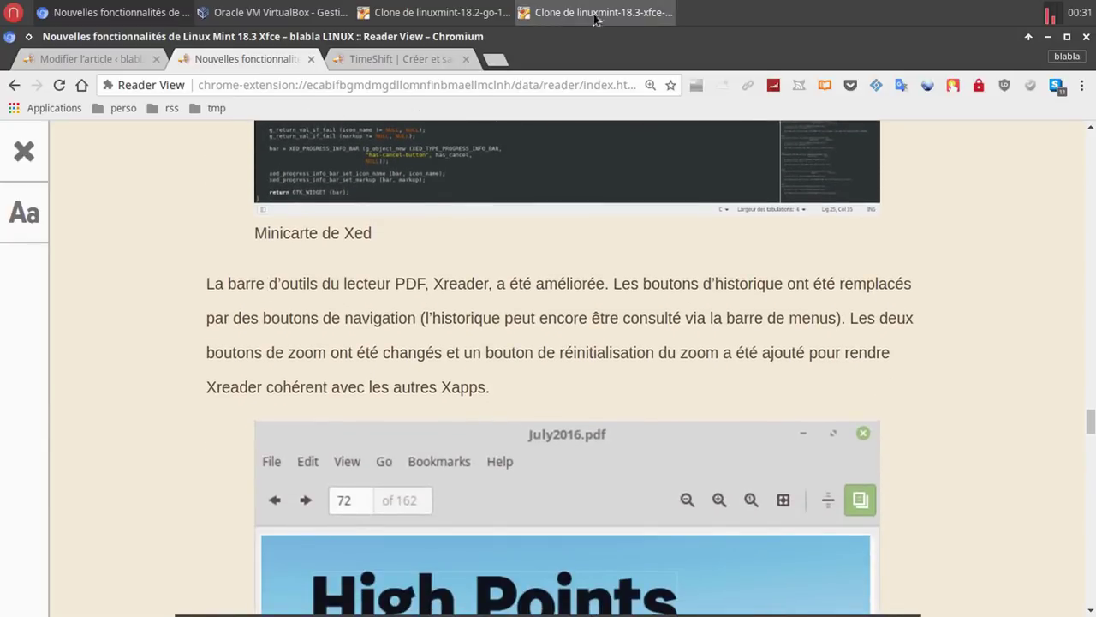
{"action": "left_click", "coordinate": [482, 18]}
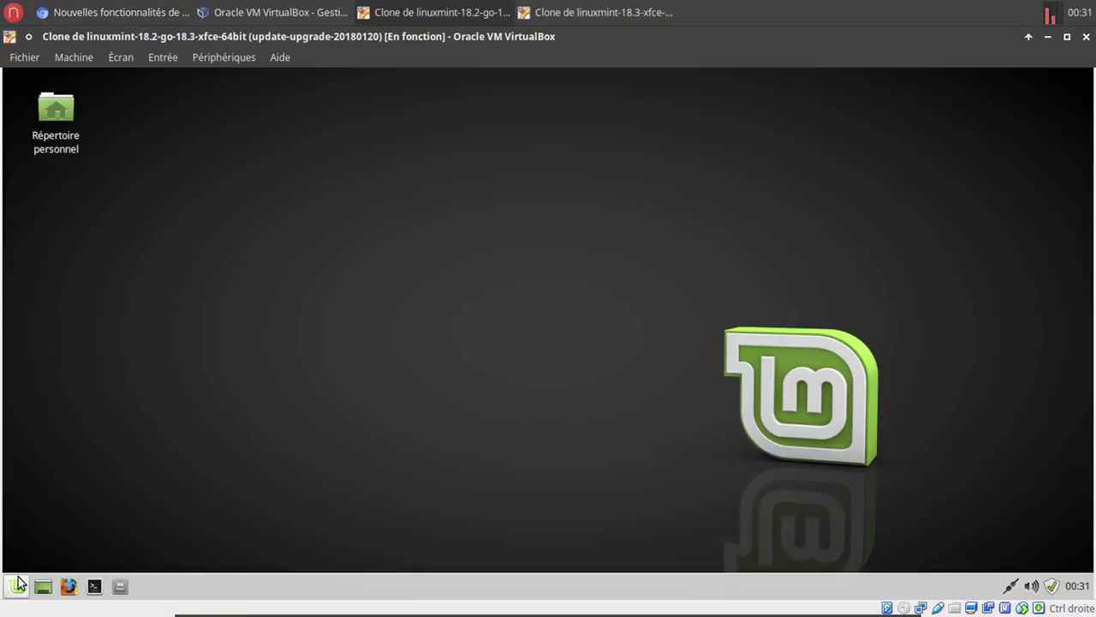
Launch xed on the 18.2 VM, close it, and switch to the 18.3 VM.
{"action": "left_click", "coordinate": [19, 585]}
{"action": "type", "text": "xed"}
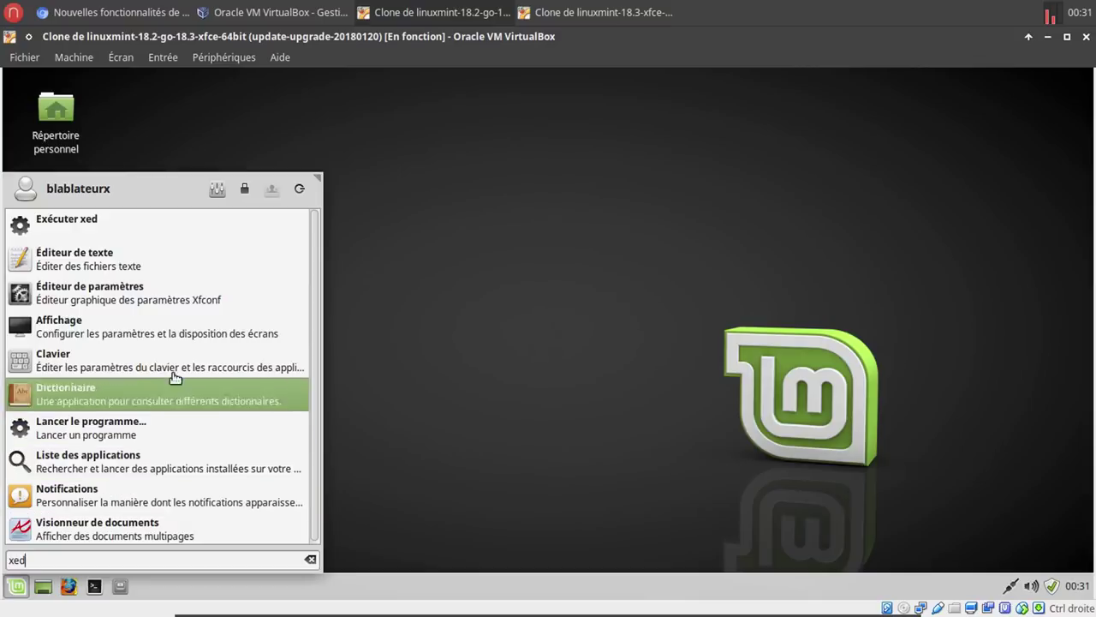
{"action": "left_click", "coordinate": [157, 233]}
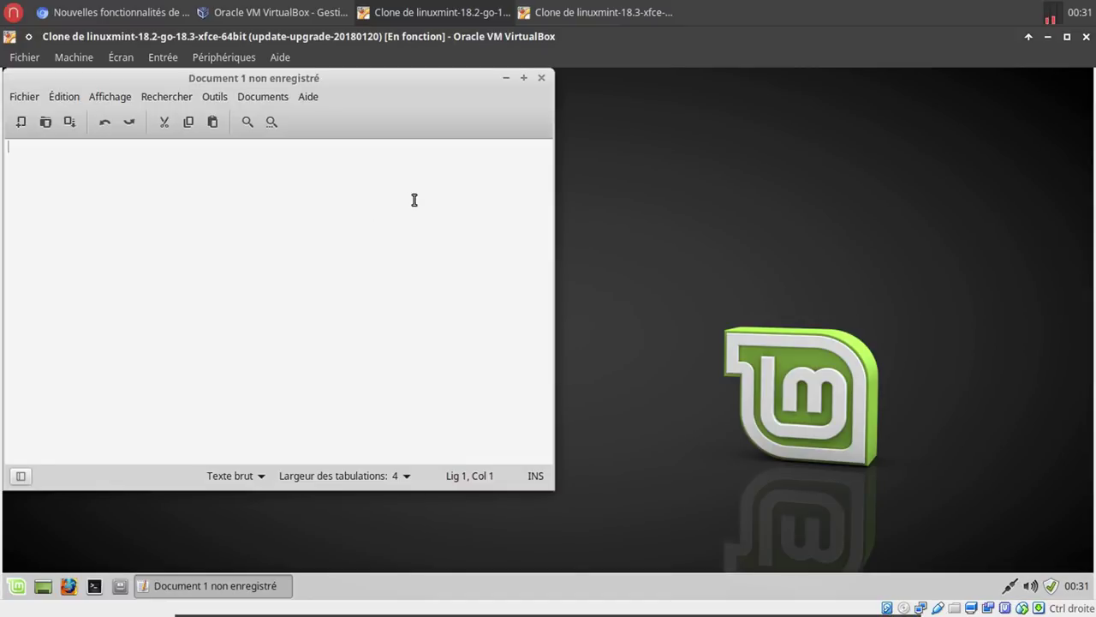
{"action": "left_click", "coordinate": [541, 77]}
{"action": "left_click", "coordinate": [588, 12]}
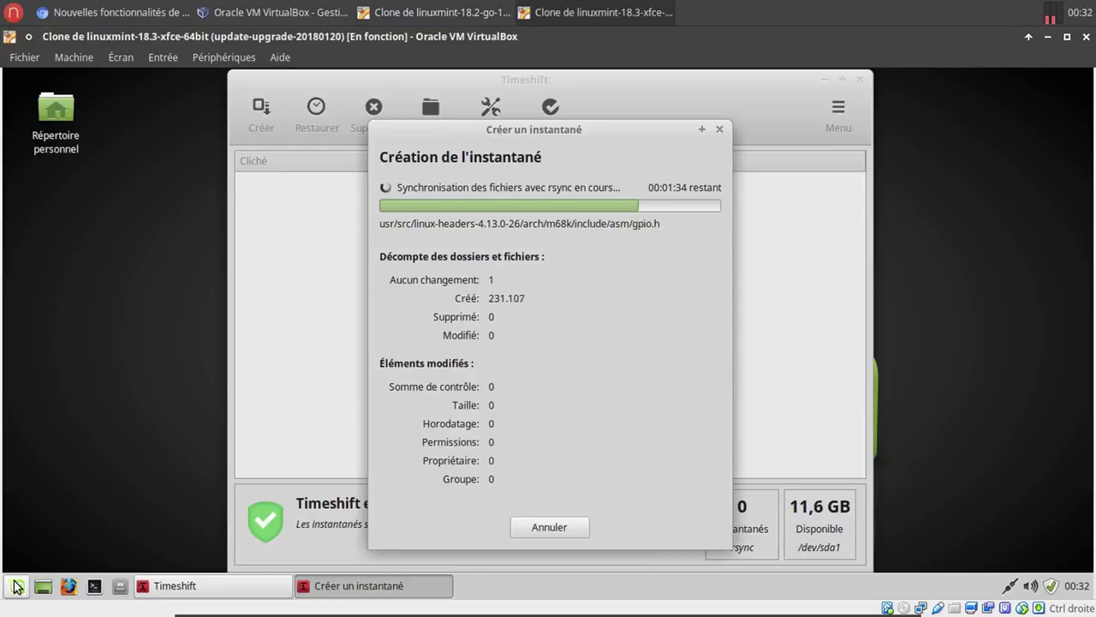
Launch xed on the 18.3 VM, opening and closing a second untitled document.
{"action": "left_click", "coordinate": [14, 586]}
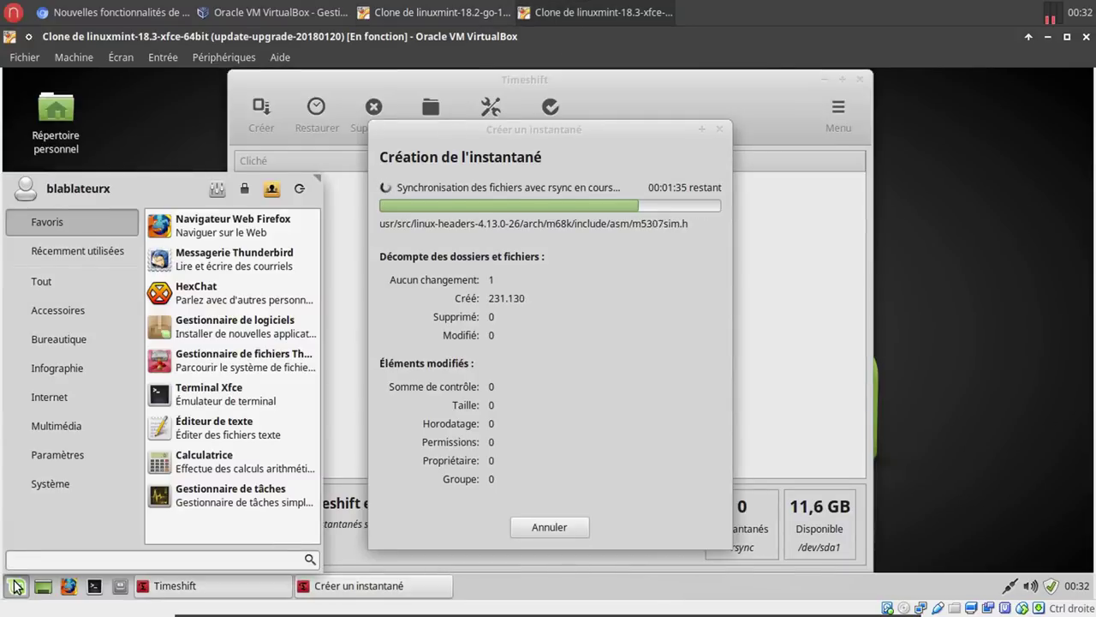
{"action": "type", "text": "xed"}
{"action": "left_click", "coordinate": [93, 232]}
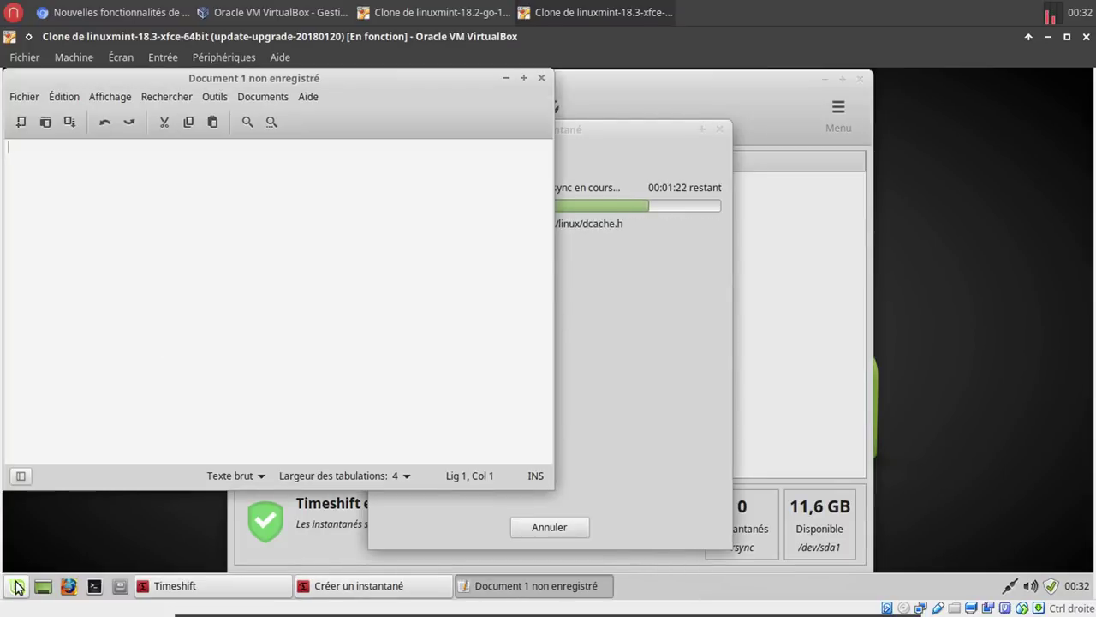
{"action": "left_click", "coordinate": [16, 586]}
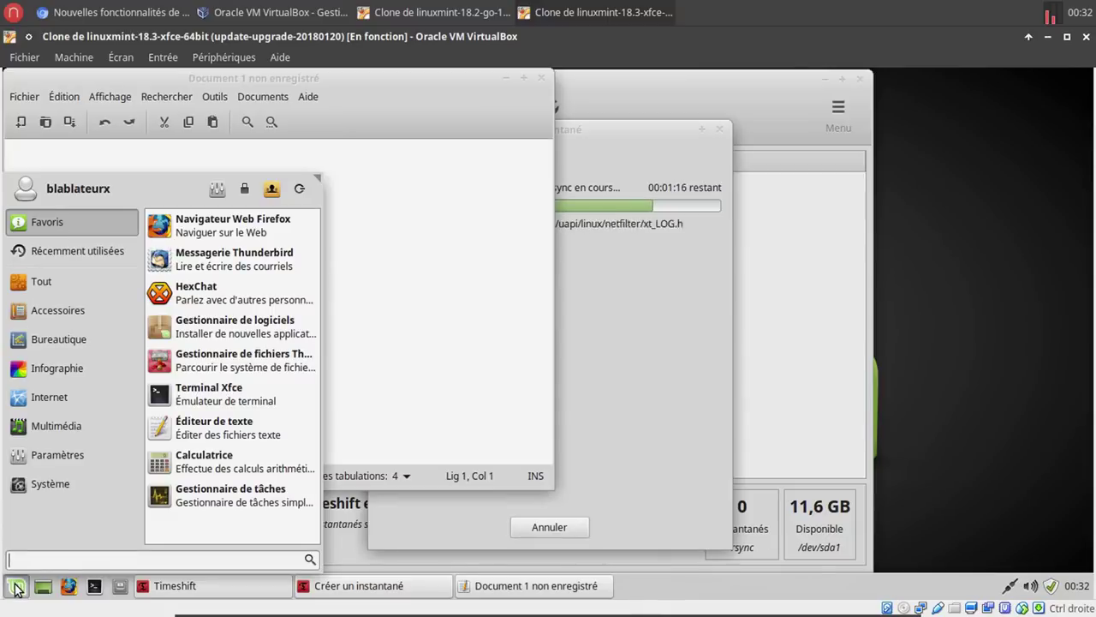
{"action": "type", "text": "te"}
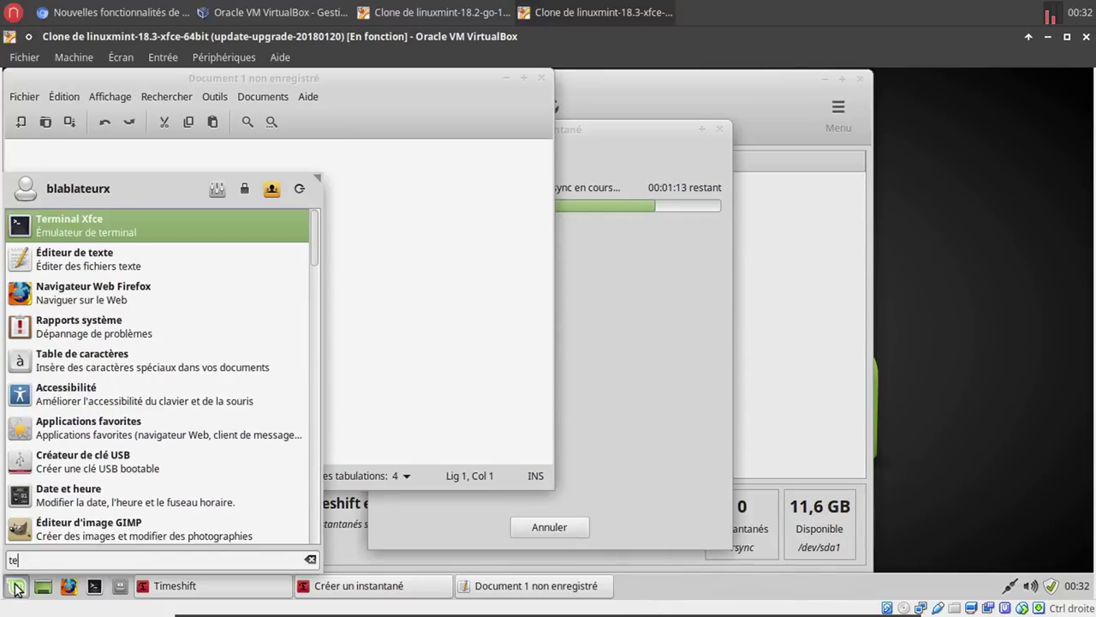
{"action": "left_click", "coordinate": [223, 261]}
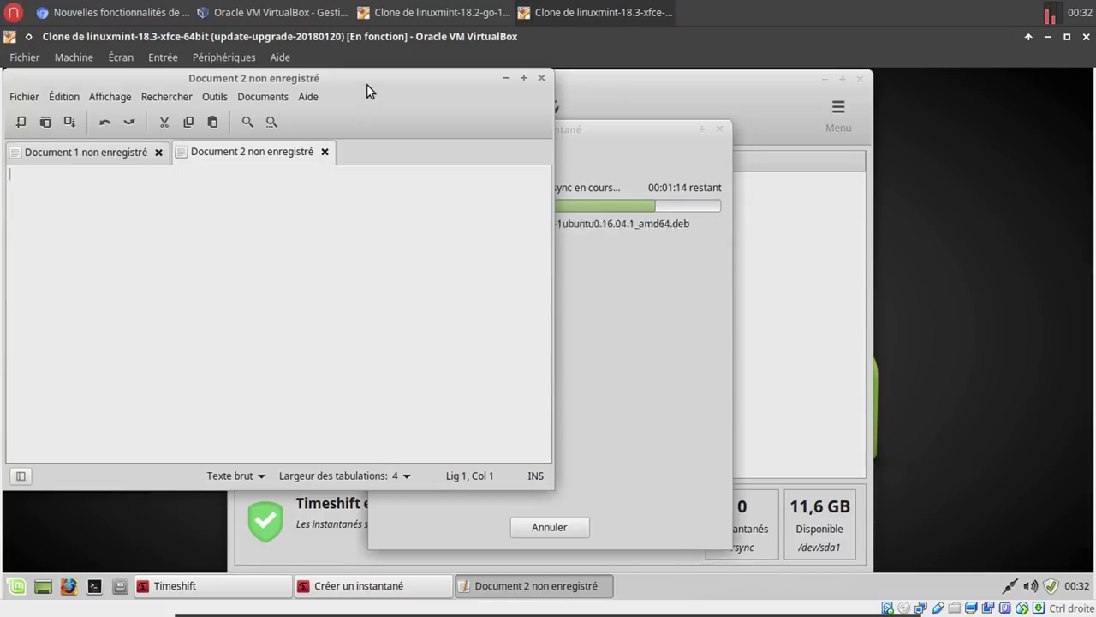
{"action": "left_click", "coordinate": [324, 152]}
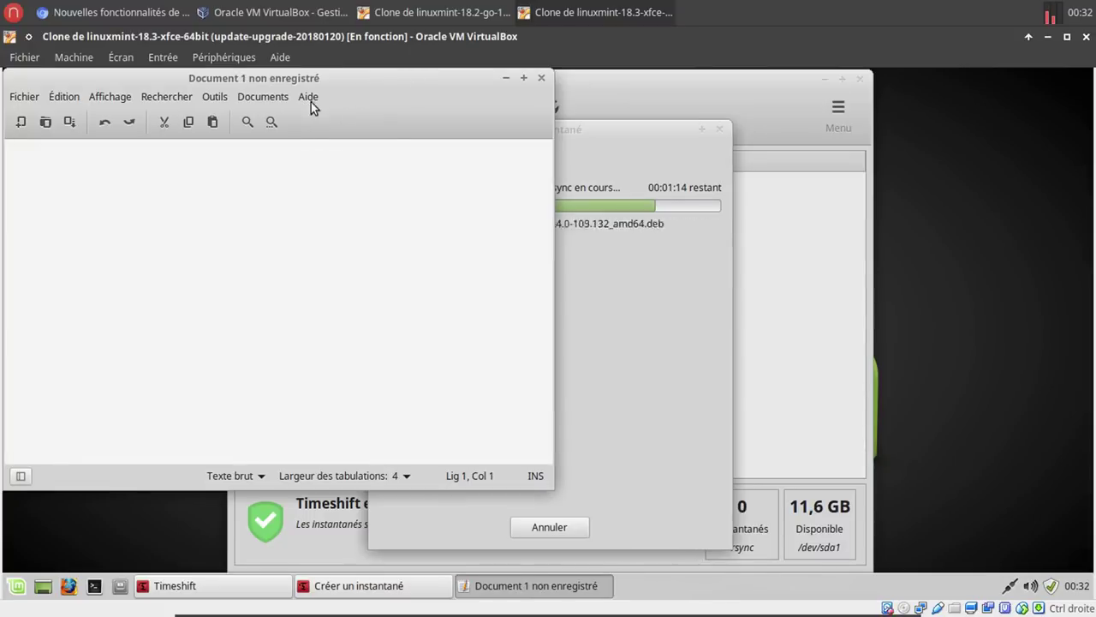
View xed's Aide > À propos info, then enable Affichage > Carte d'aperçu beside the empty document.
{"action": "left_click", "coordinate": [308, 97]}
{"action": "left_click", "coordinate": [317, 135]}
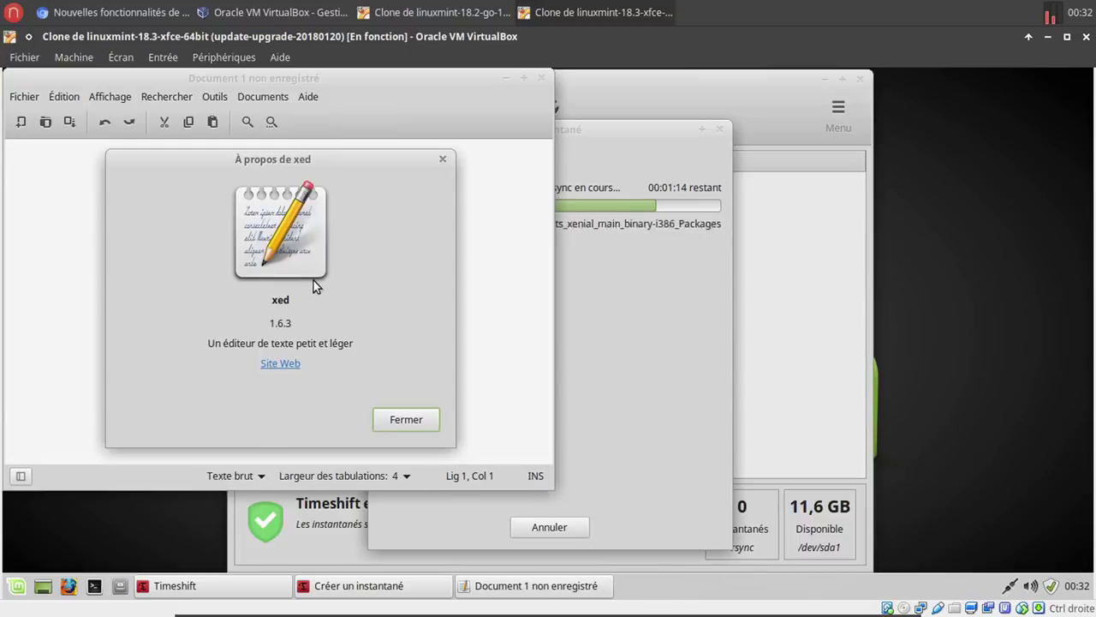
{"action": "left_click", "coordinate": [404, 419]}
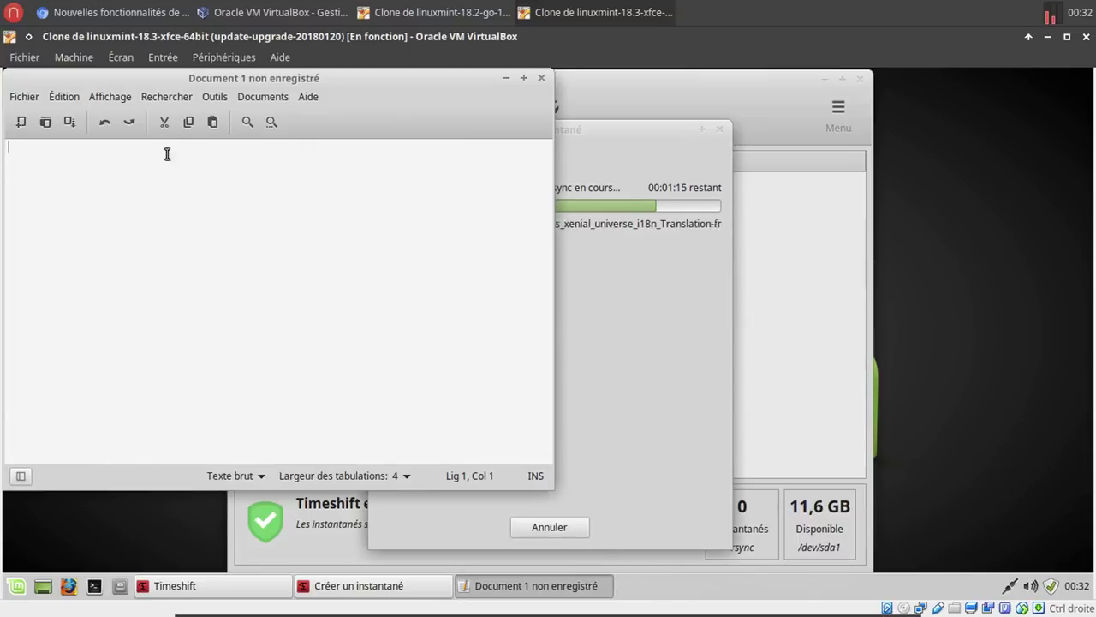
{"action": "left_click", "coordinate": [120, 98]}
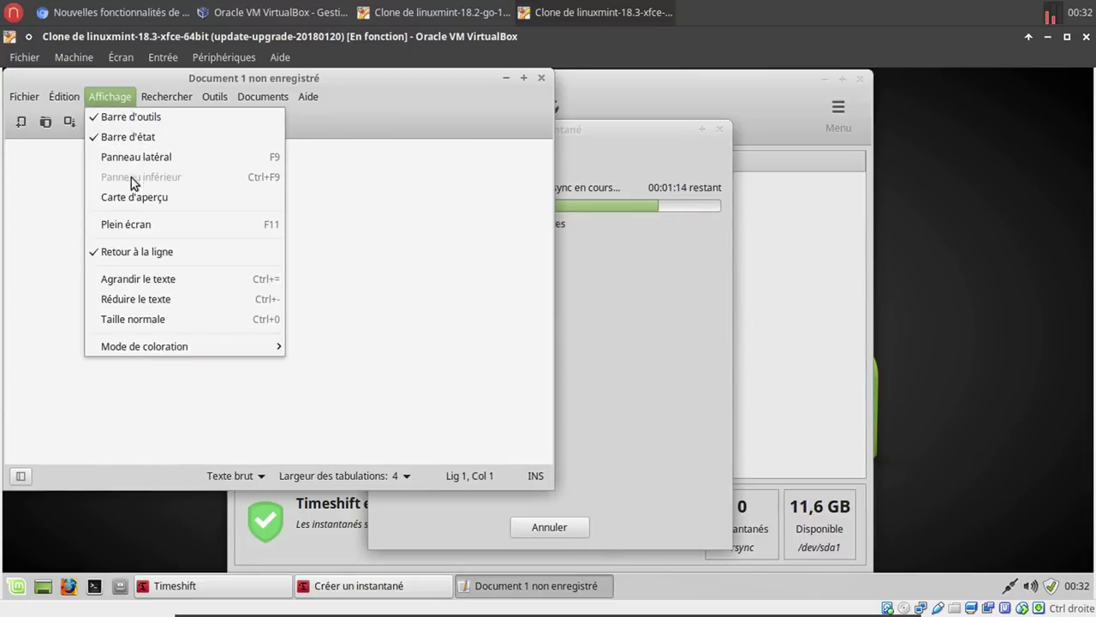
{"action": "left_click", "coordinate": [168, 199]}
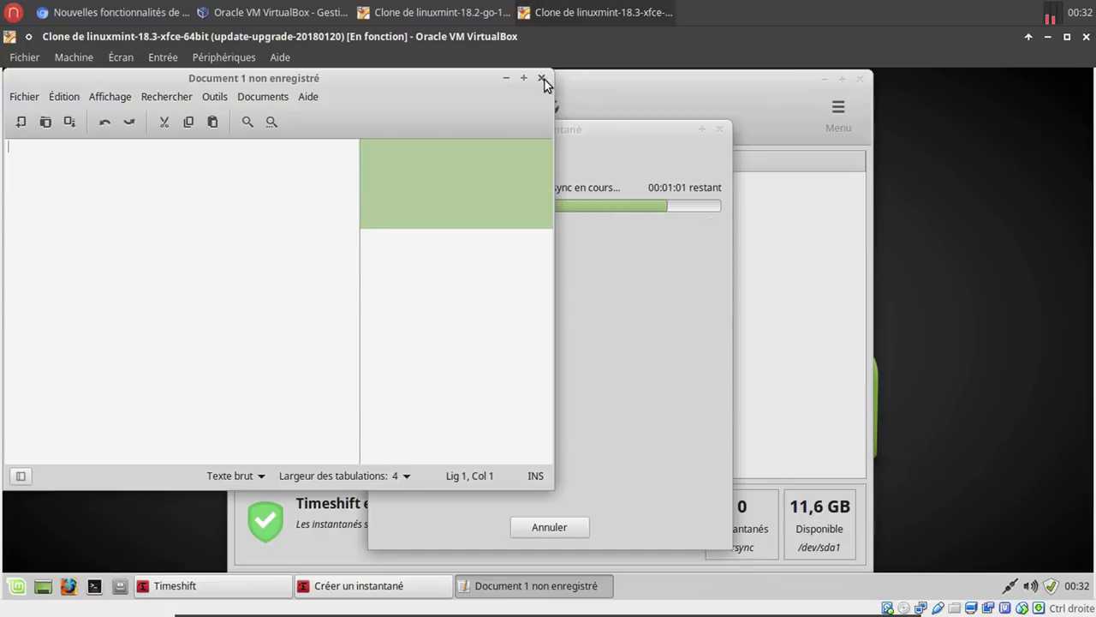
{"action": "left_click", "coordinate": [120, 12]}
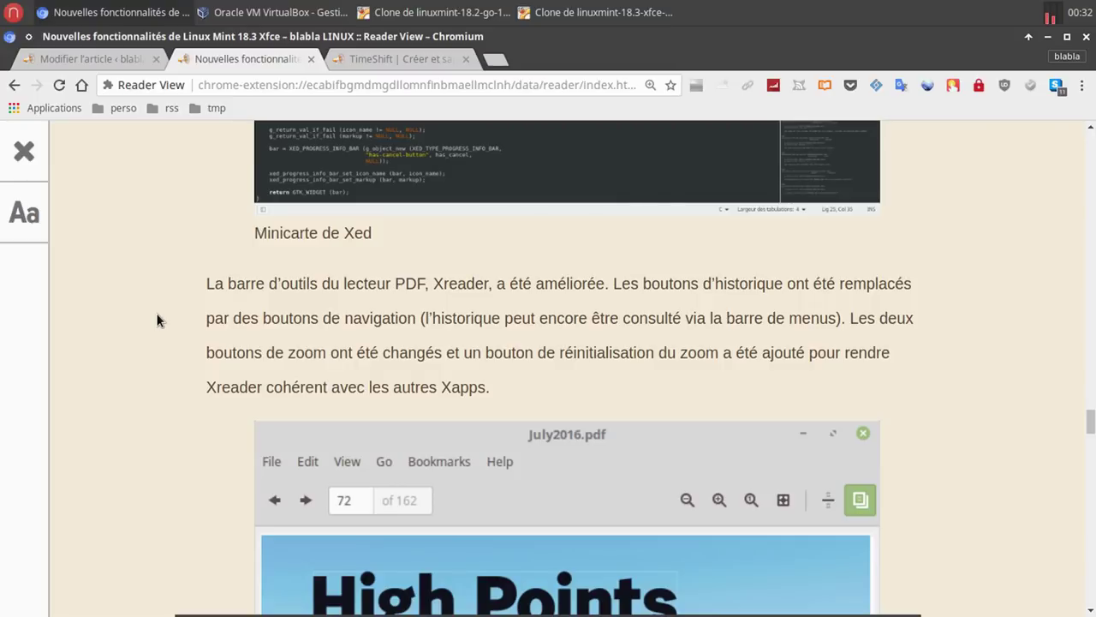
Scroll the article past the Xreader screenshot to Améliorations Xfce, then return to the 18.3 VM.
{"action": "scroll", "coordinate": [157, 321], "scroll_direction": "down", "scroll_amount": 9}
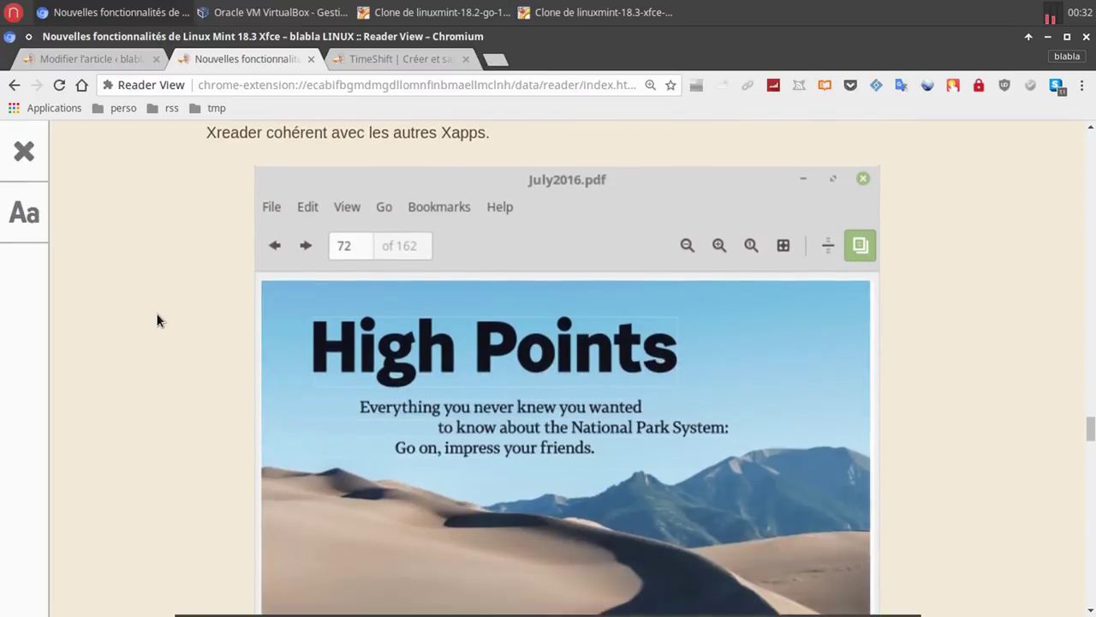
{"action": "scroll", "coordinate": [157, 320], "scroll_direction": "down", "scroll_amount": 6}
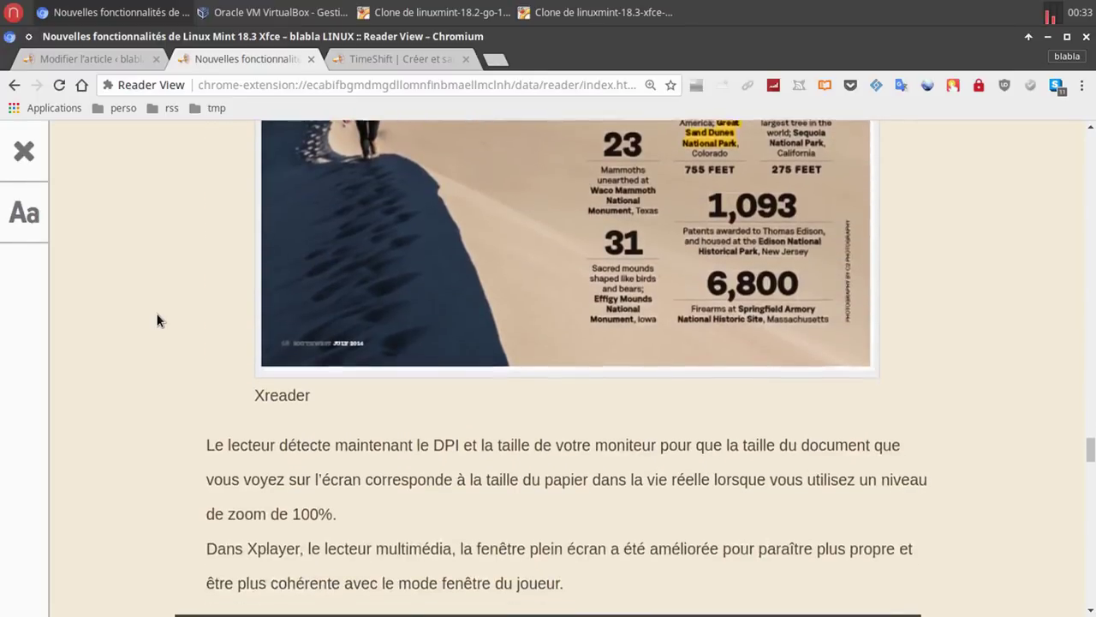
{"action": "scroll", "coordinate": [157, 320], "scroll_direction": "up", "scroll_amount": 1}
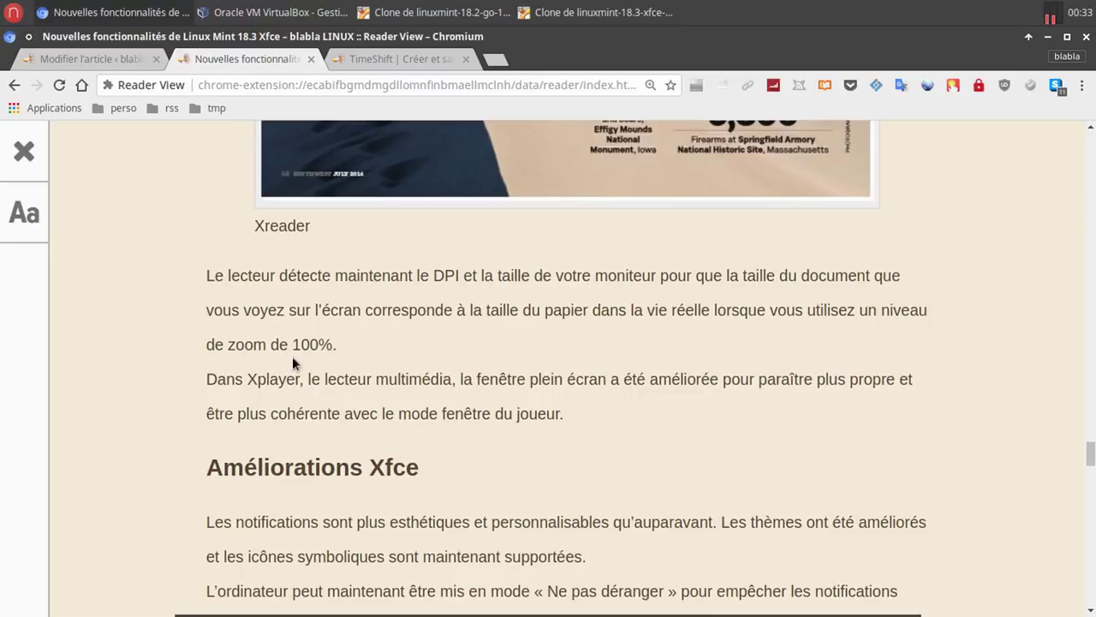
{"action": "left_click", "coordinate": [615, 17]}
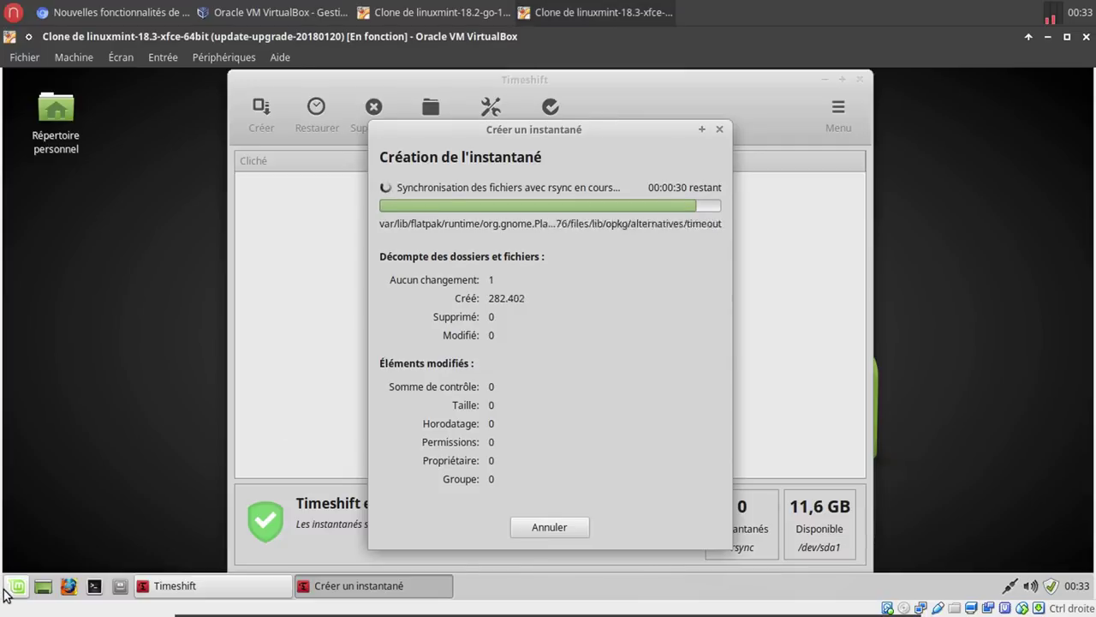
{"action": "left_click", "coordinate": [8, 589]}
{"action": "type", "text": "xre"}
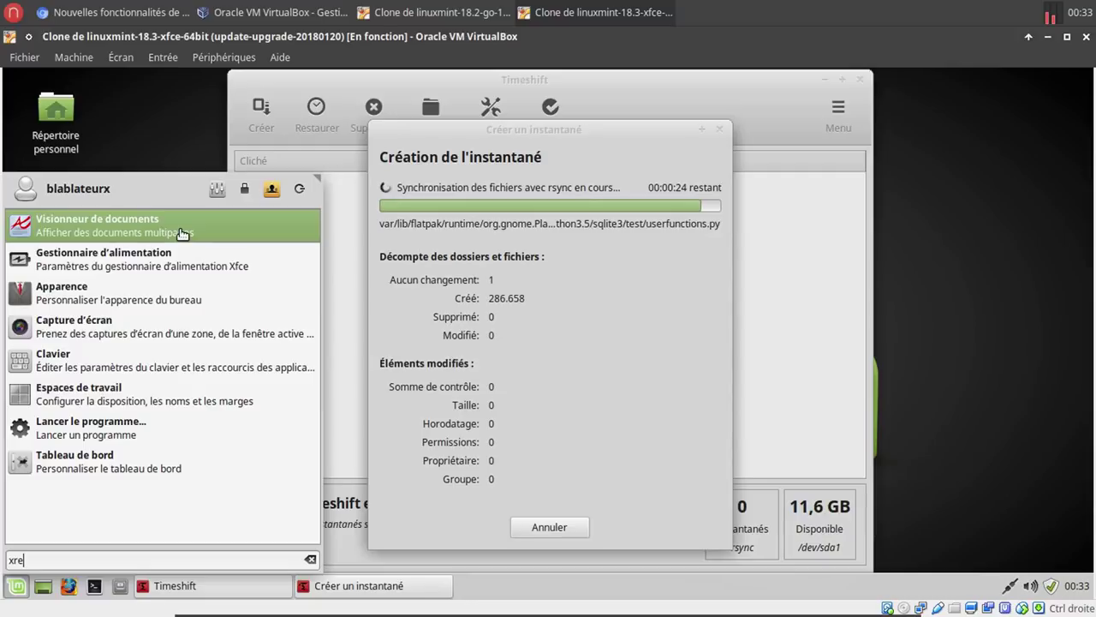
{"action": "left_click", "coordinate": [184, 237]}
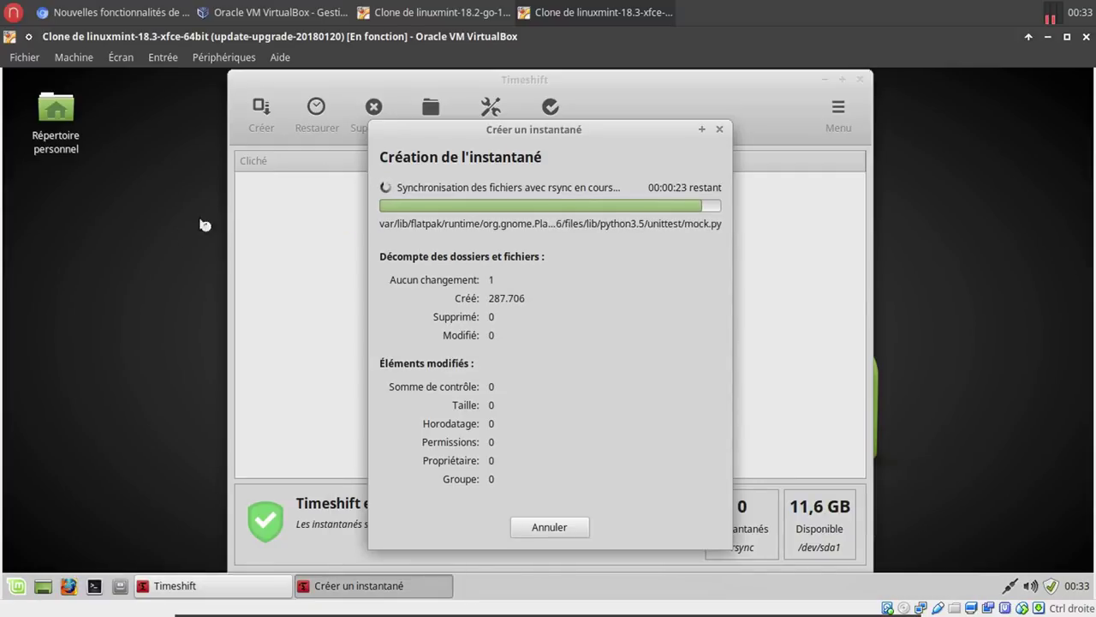
{"action": "left_click", "coordinate": [403, 24]}
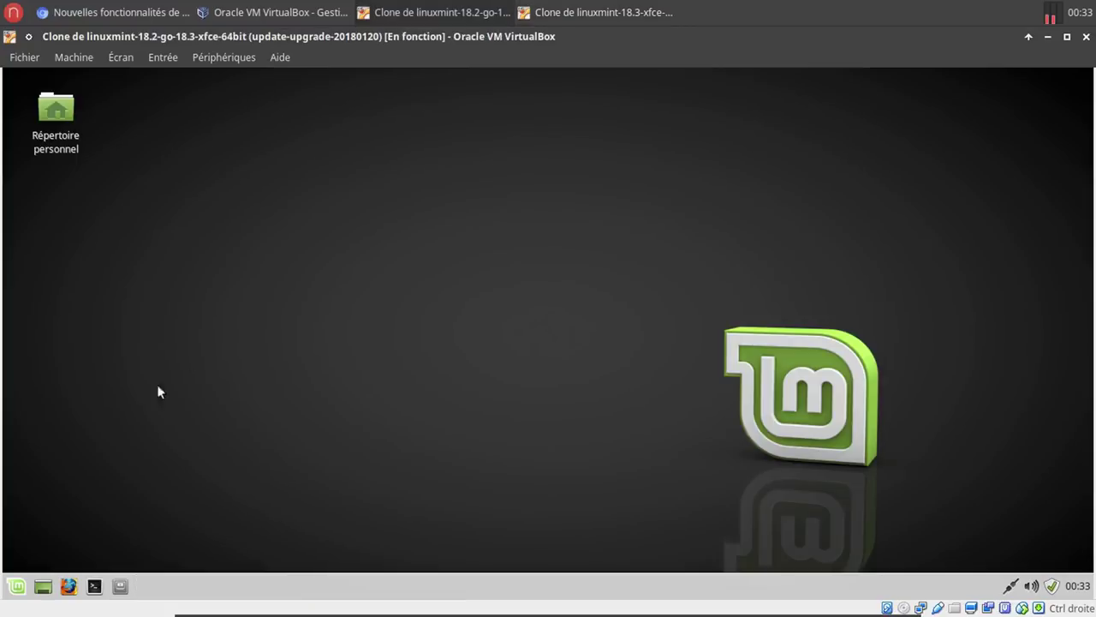
{"action": "left_click", "coordinate": [17, 586]}
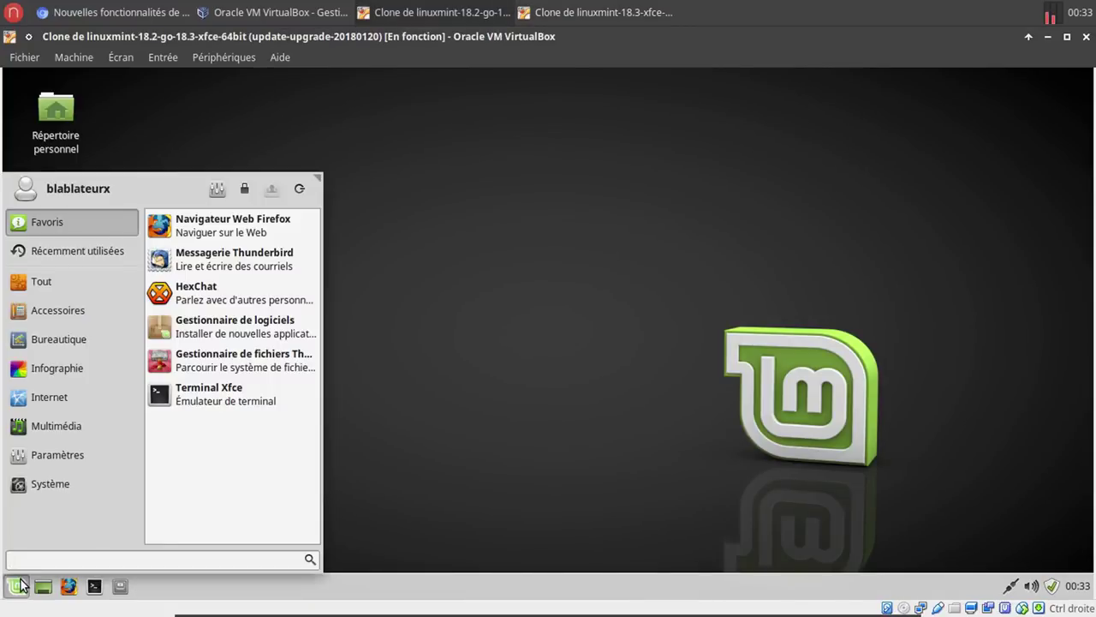
{"action": "type", "text": "xre"}
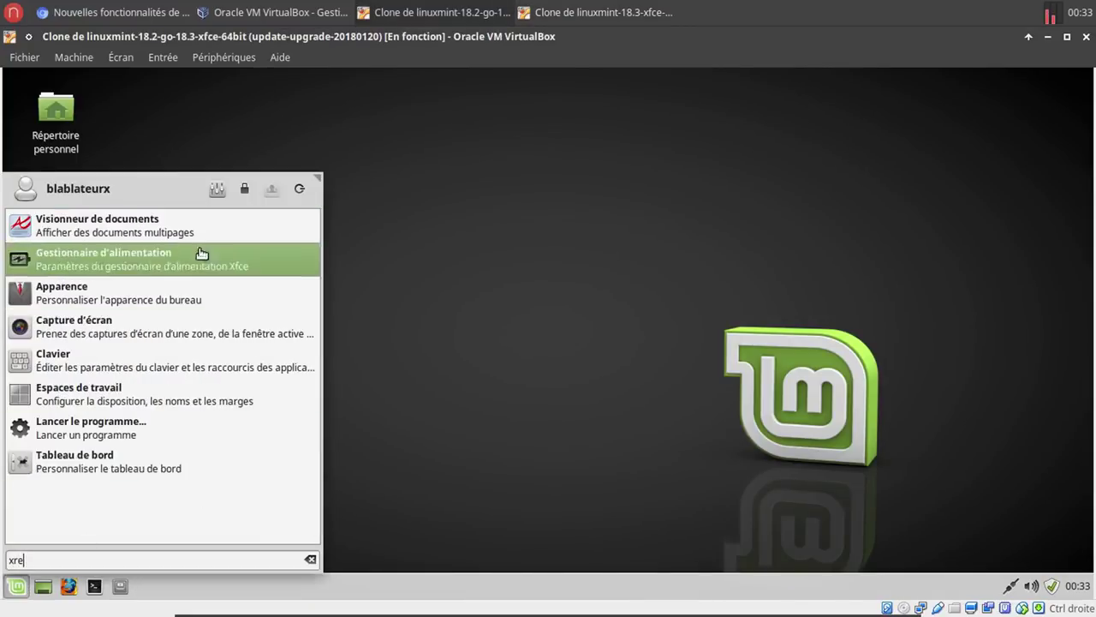
{"action": "left_click", "coordinate": [193, 233]}
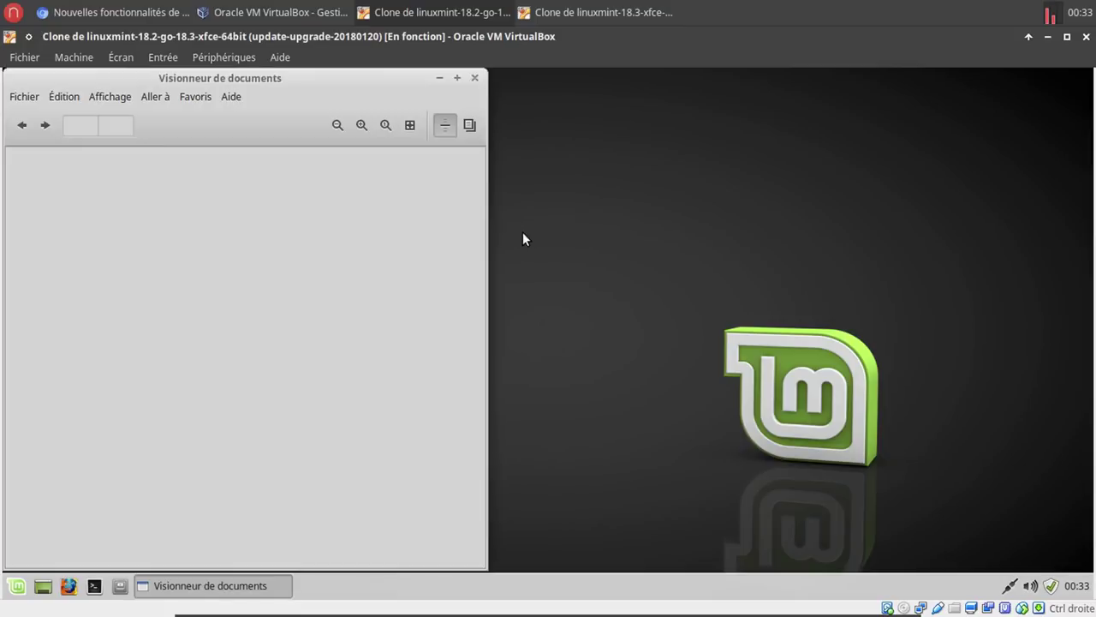
{"action": "left_click", "coordinate": [474, 79]}
{"action": "left_click", "coordinate": [604, 12]}
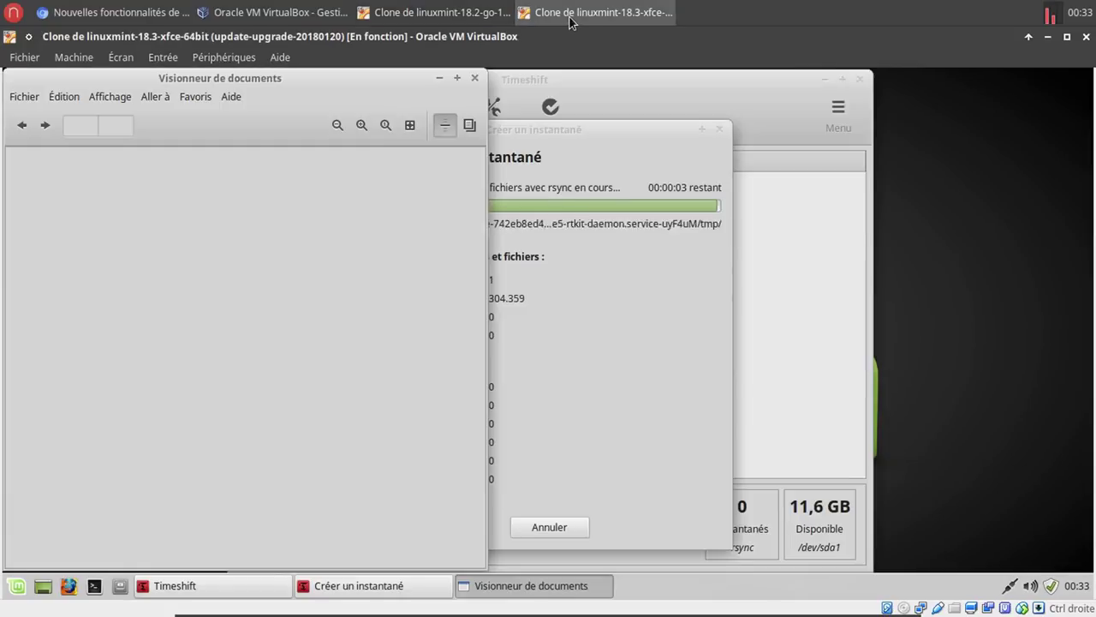
{"action": "left_click_drag", "start_coordinate": [375, 83], "coordinate": [609, 85]}
{"action": "left_click", "coordinate": [692, 79]}
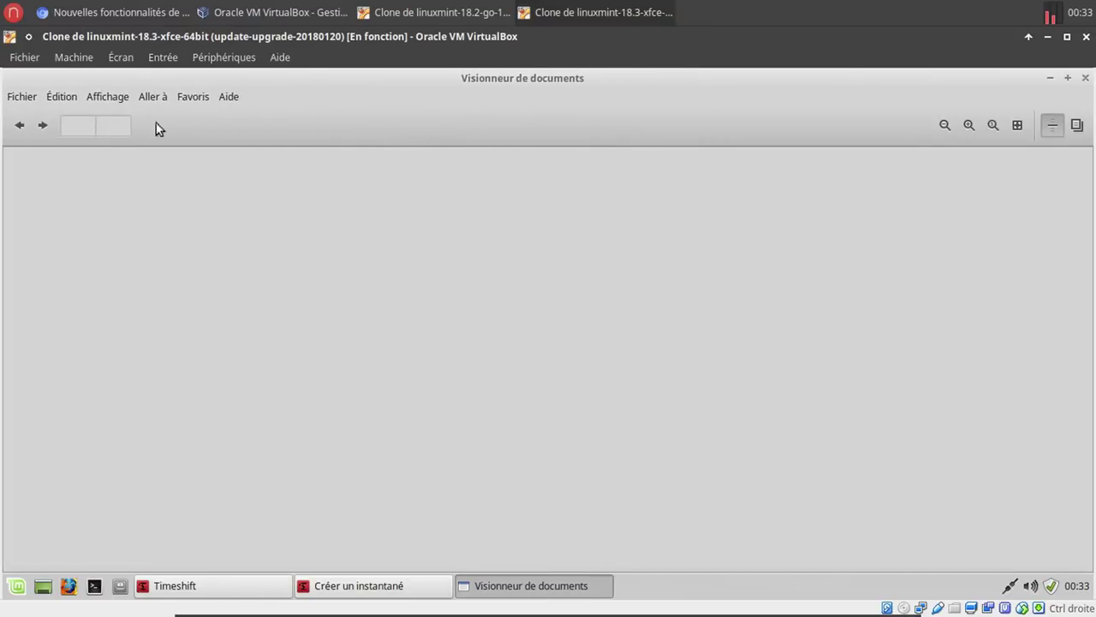
{"action": "left_click", "coordinate": [109, 96]}
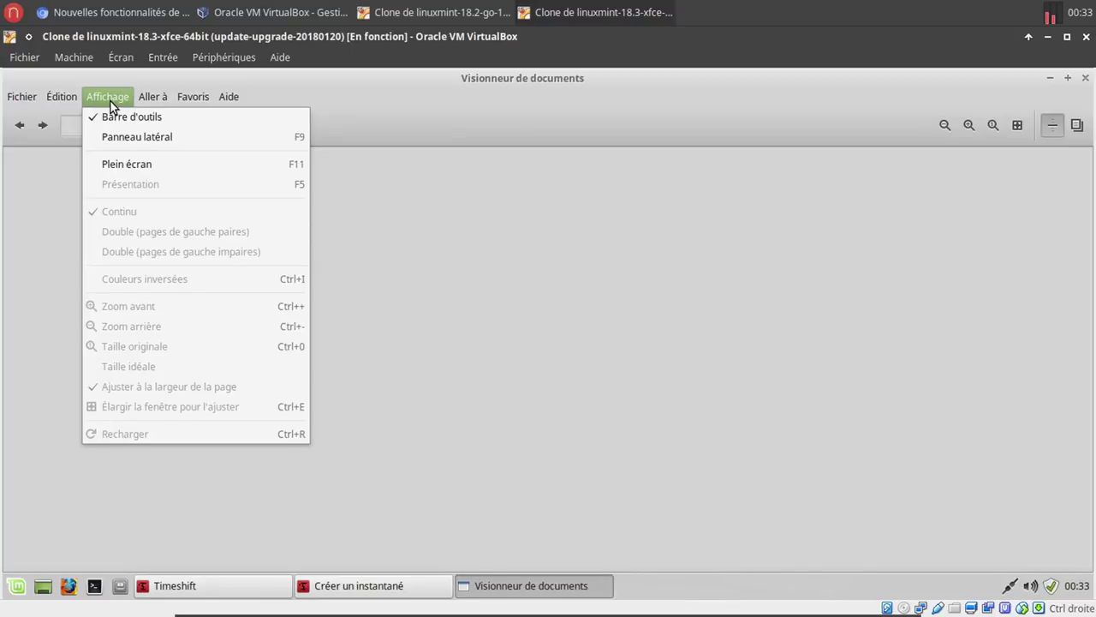
{"action": "left_click", "coordinate": [111, 99]}
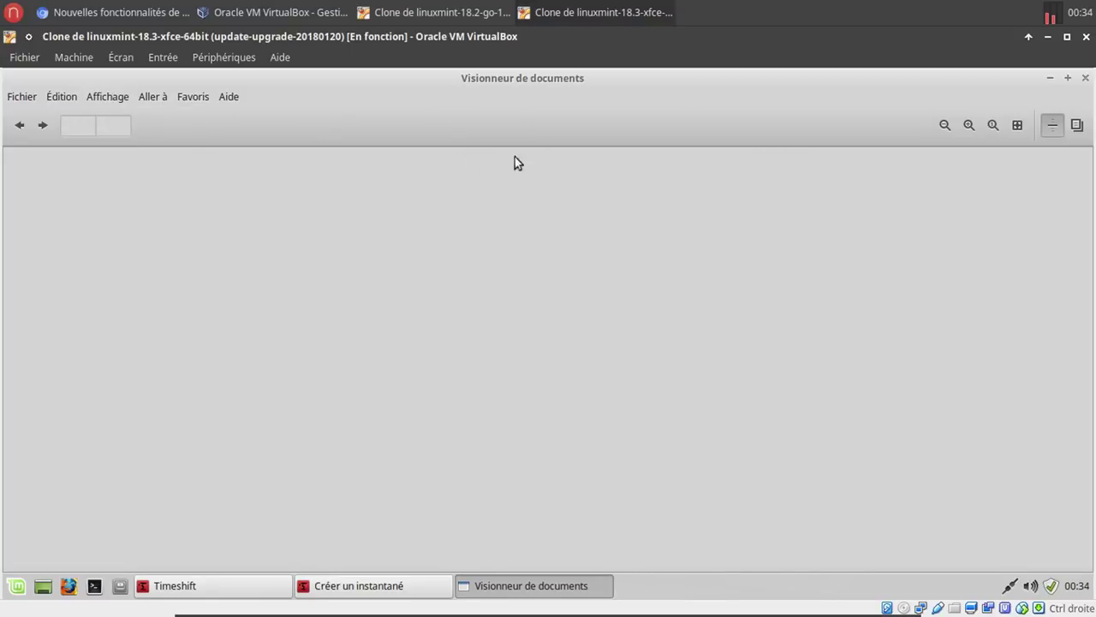
{"action": "left_click", "coordinate": [1086, 78]}
Return to the Linux Mint 18.3 article in Chromium and read on to the Xfce improvement notes.
{"action": "left_click", "coordinate": [159, 20]}
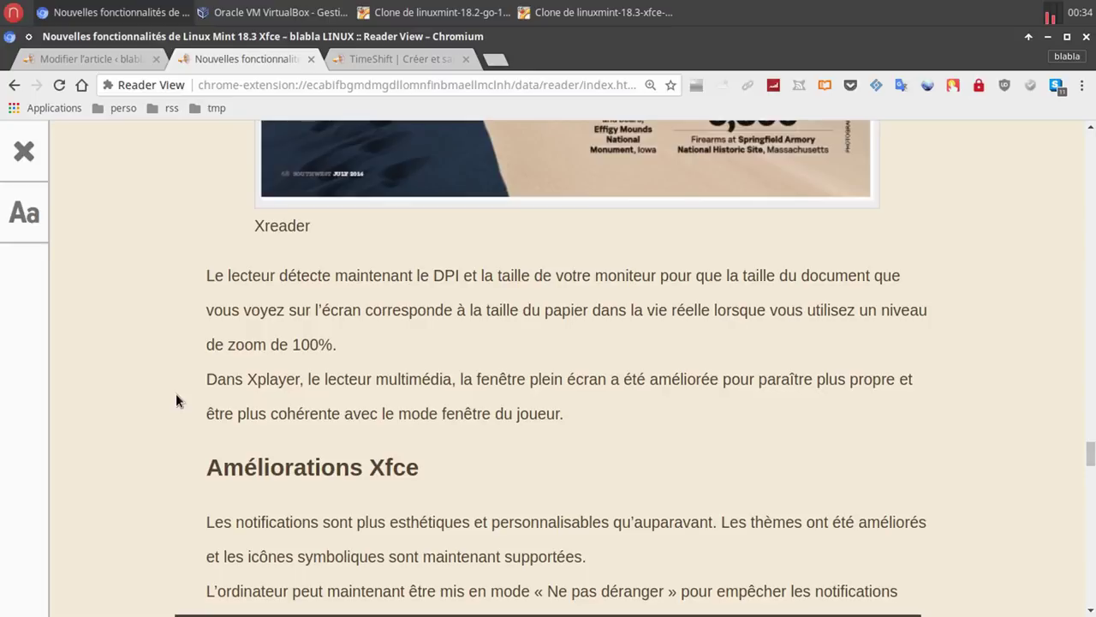
{"action": "scroll", "coordinate": [190, 405], "scroll_direction": "down", "scroll_amount": 3}
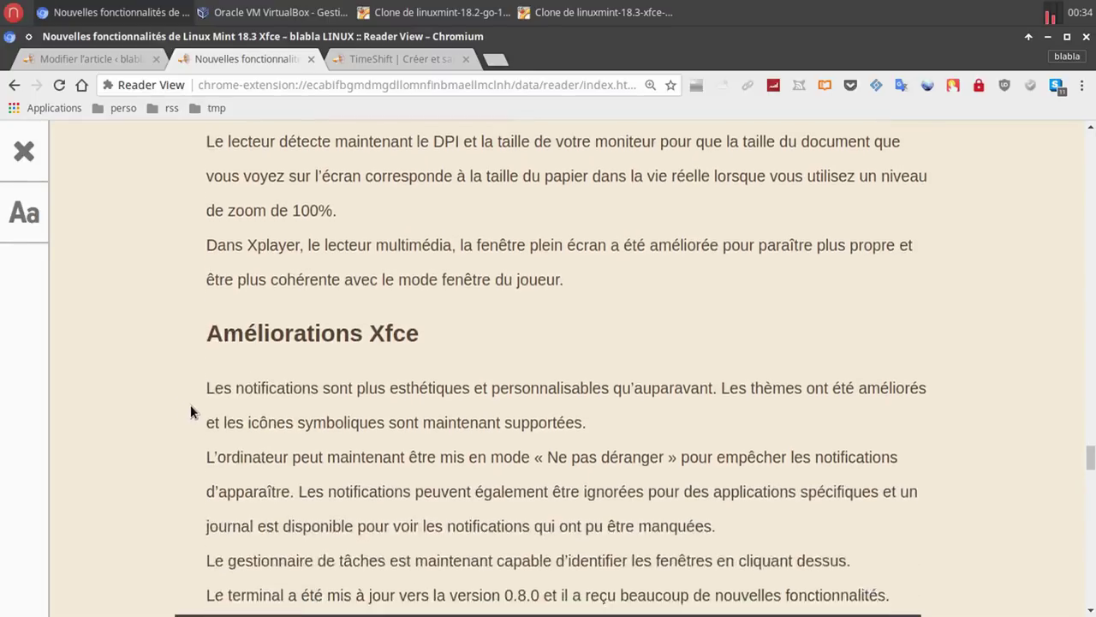
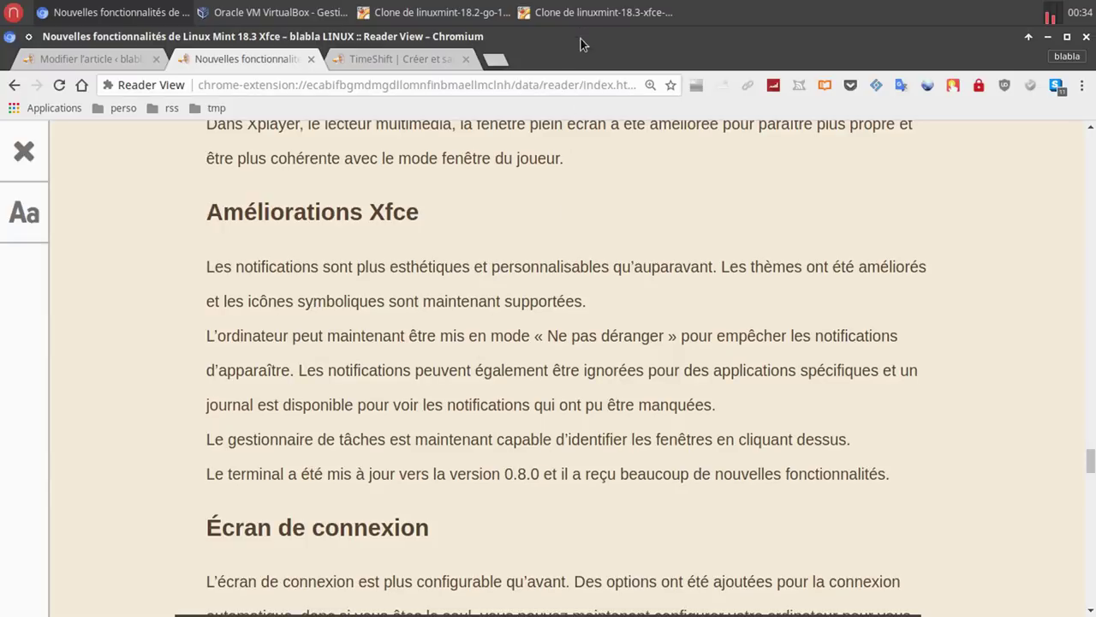
Switch from the Chromium article to the Linux Mint VM showing the finished Timeshift snapshot.
{"action": "left_click", "coordinate": [591, 12]}
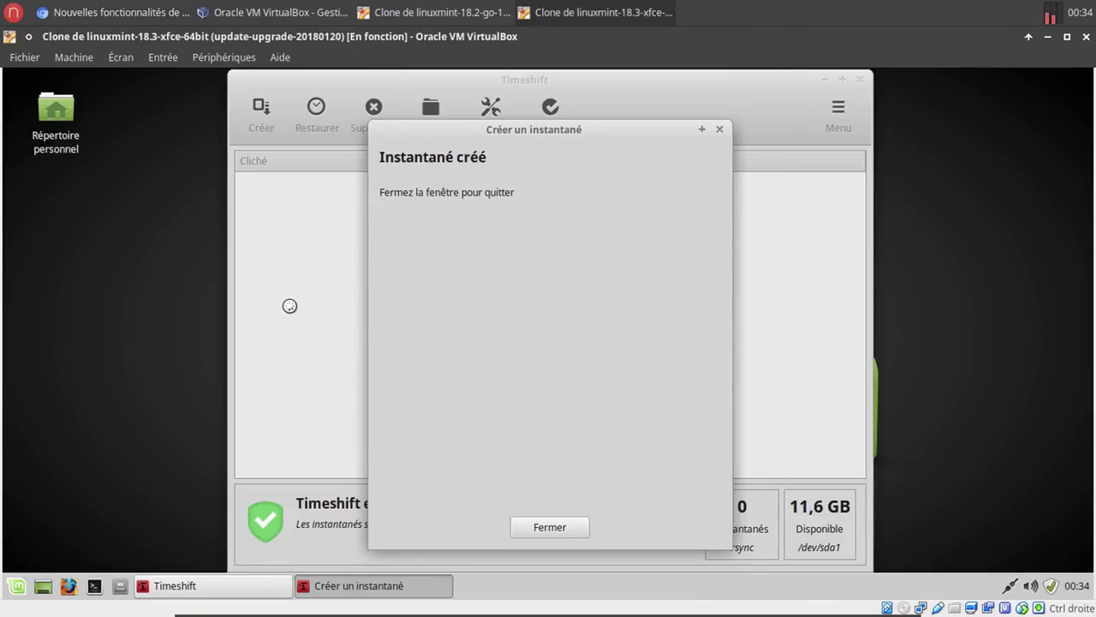
Dismiss the snapshot-created confirmation and the no-snapshot-selected notice from Restaurer.
{"action": "left_click", "coordinate": [549, 527]}
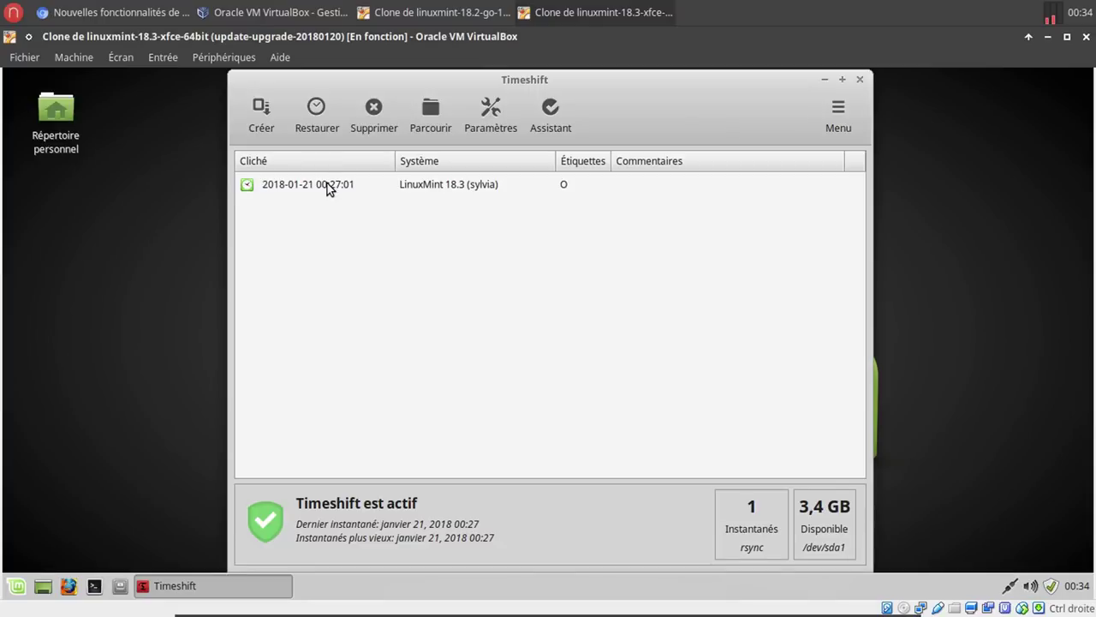
{"action": "left_click", "coordinate": [309, 130]}
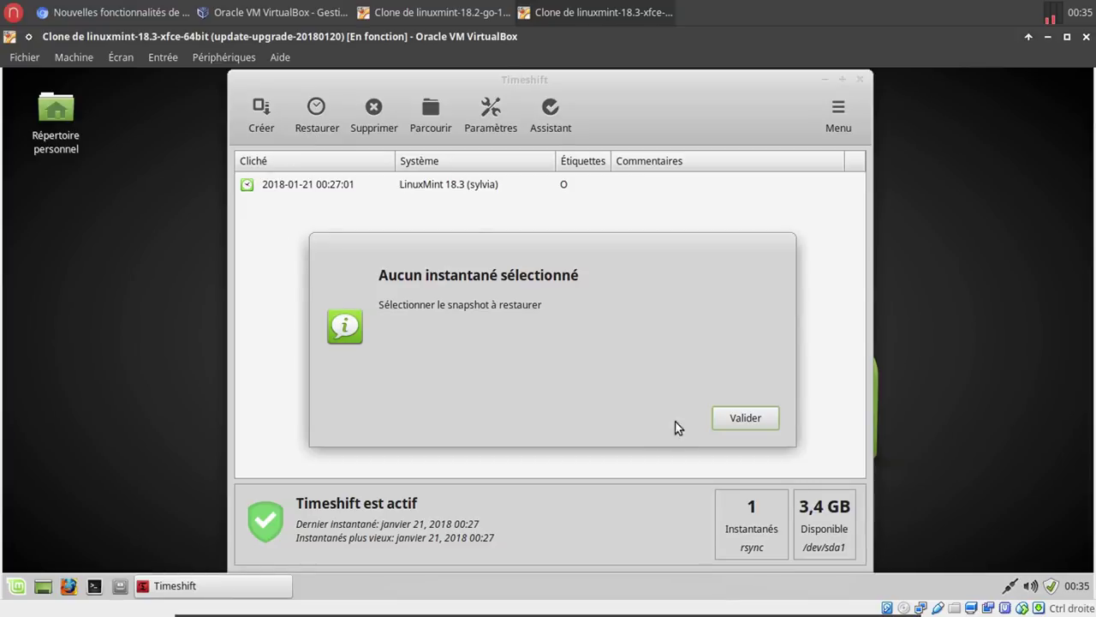
{"action": "left_click", "coordinate": [733, 418]}
Look at the restore options for the 2018-01-21 snapshot, cancel, and close Timeshift.
{"action": "left_click", "coordinate": [328, 185]}
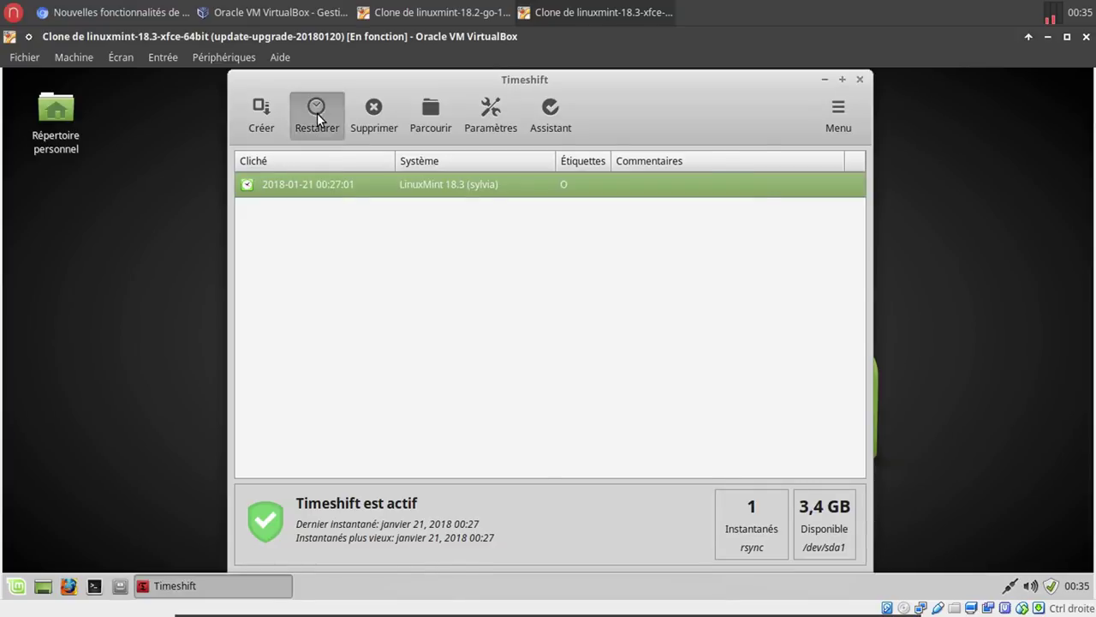
{"action": "left_click", "coordinate": [317, 113]}
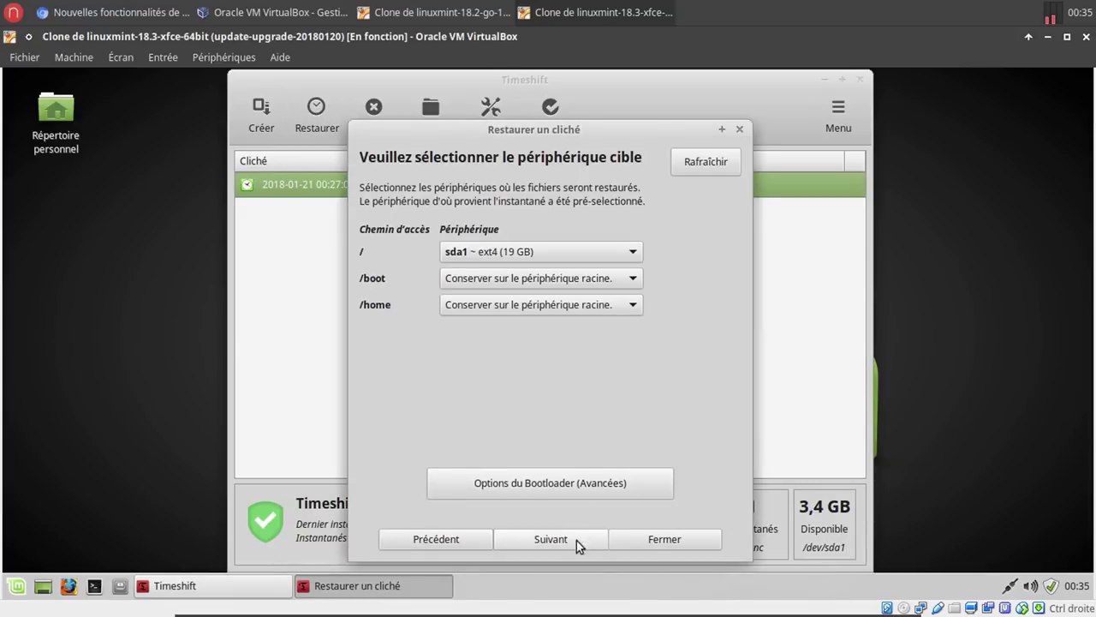
{"action": "left_click", "coordinate": [659, 537]}
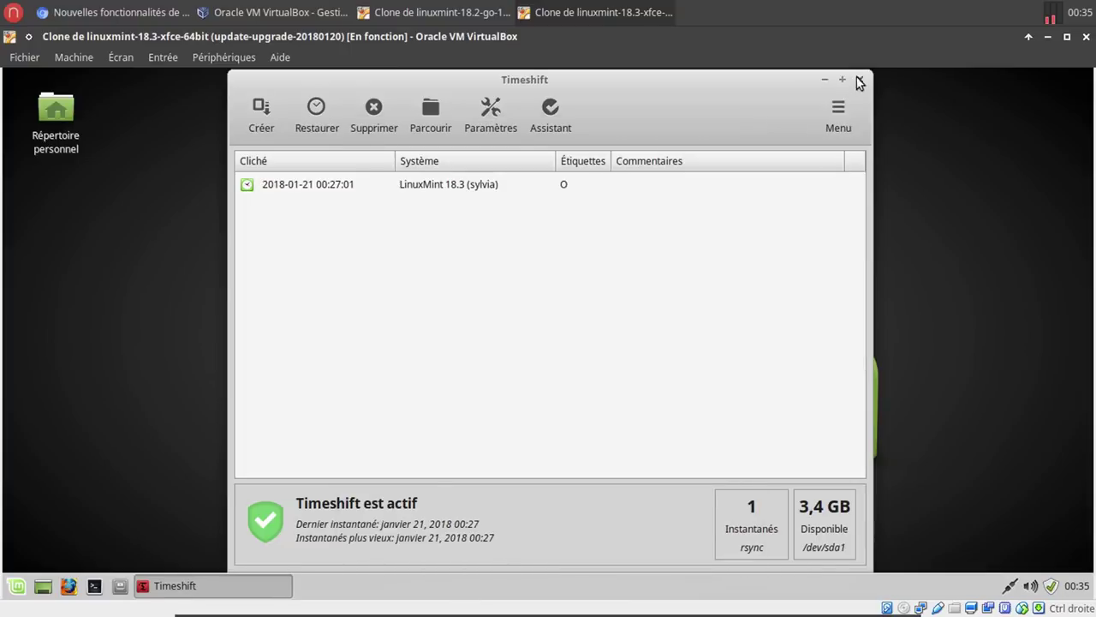
{"action": "left_click", "coordinate": [857, 81]}
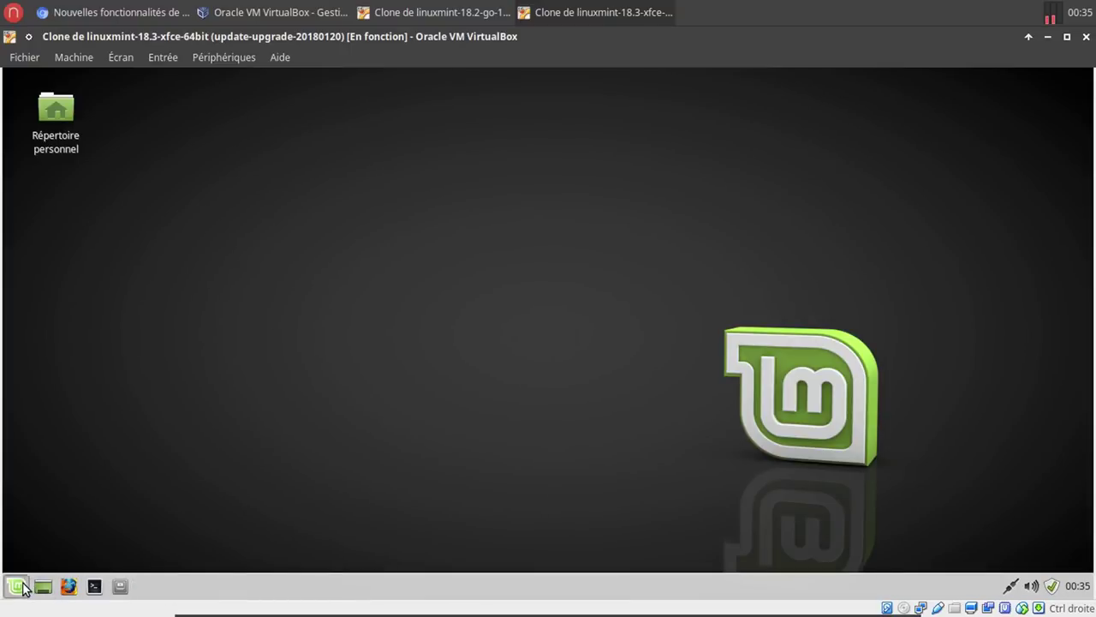
Open Paramètres > Notifications from the Whisker menu and toggle Ne pas déranger on, then off.
{"action": "left_click", "coordinate": [19, 587]}
{"action": "left_click", "coordinate": [221, 208]}
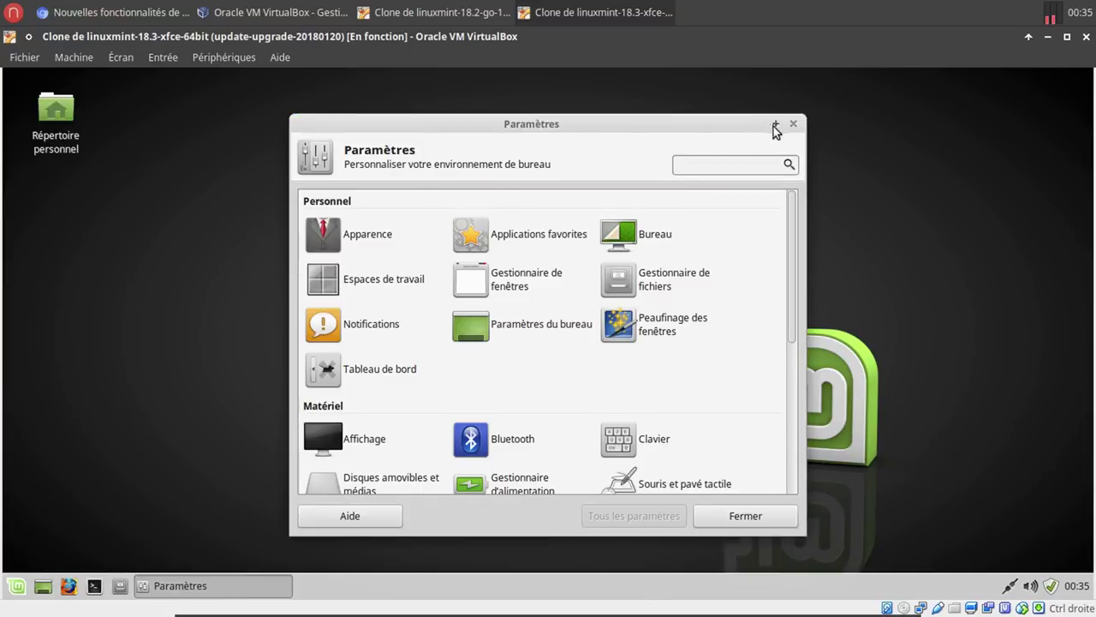
{"action": "left_click", "coordinate": [379, 328]}
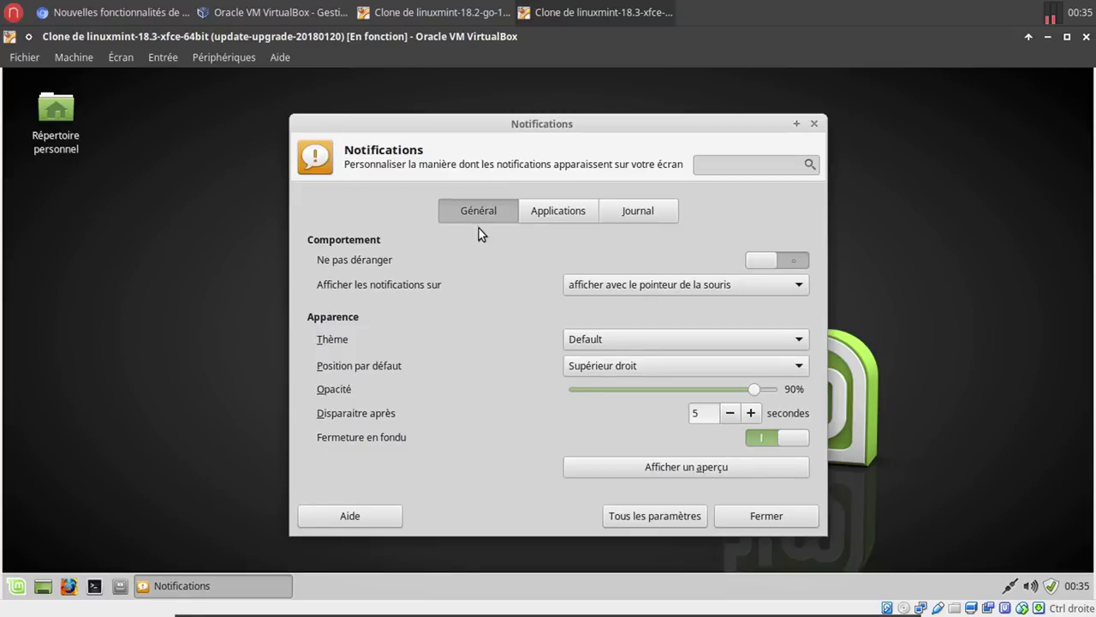
{"action": "left_click", "coordinate": [756, 262]}
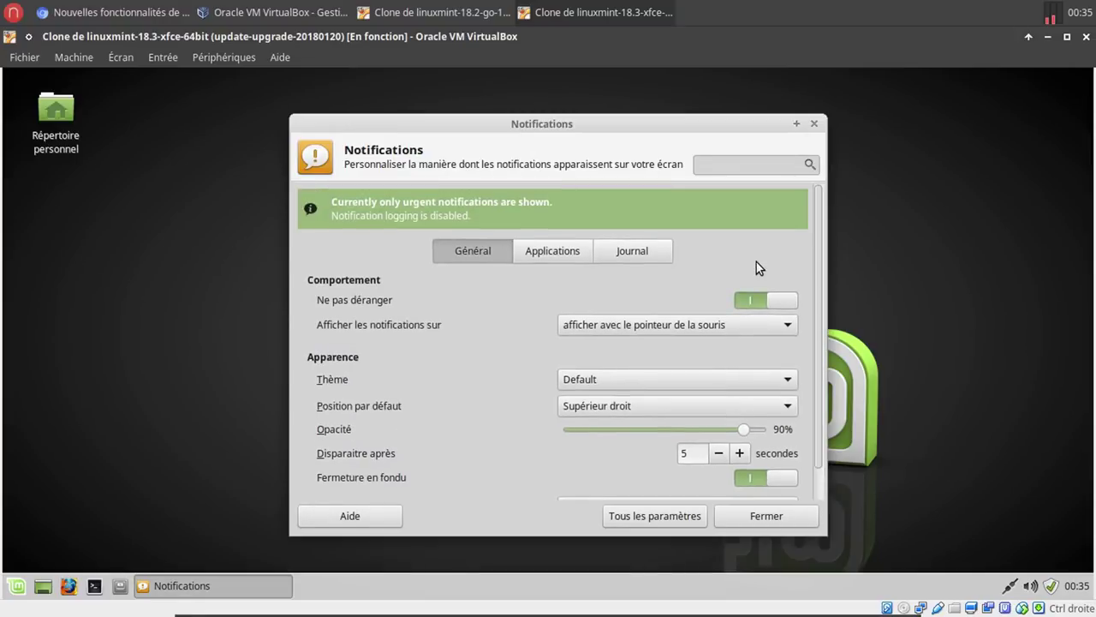
{"action": "left_click", "coordinate": [776, 300]}
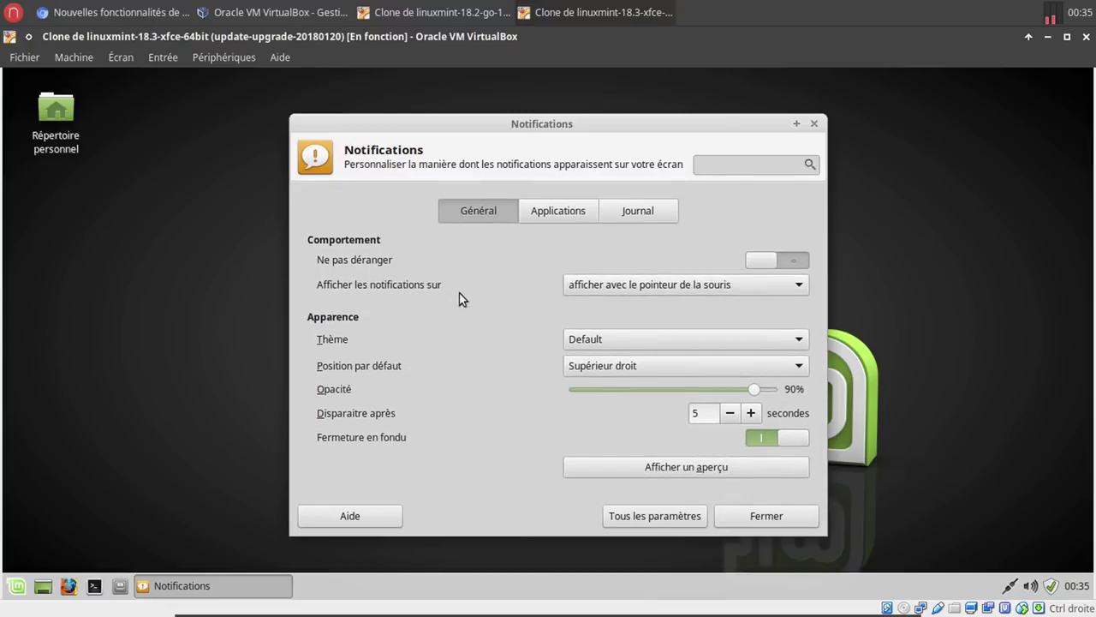
Show notifications on the primary display; try Bright, Retro, ZOMG-PONIES! and Smoke themes, ending on Default.
{"action": "left_click", "coordinate": [612, 289]}
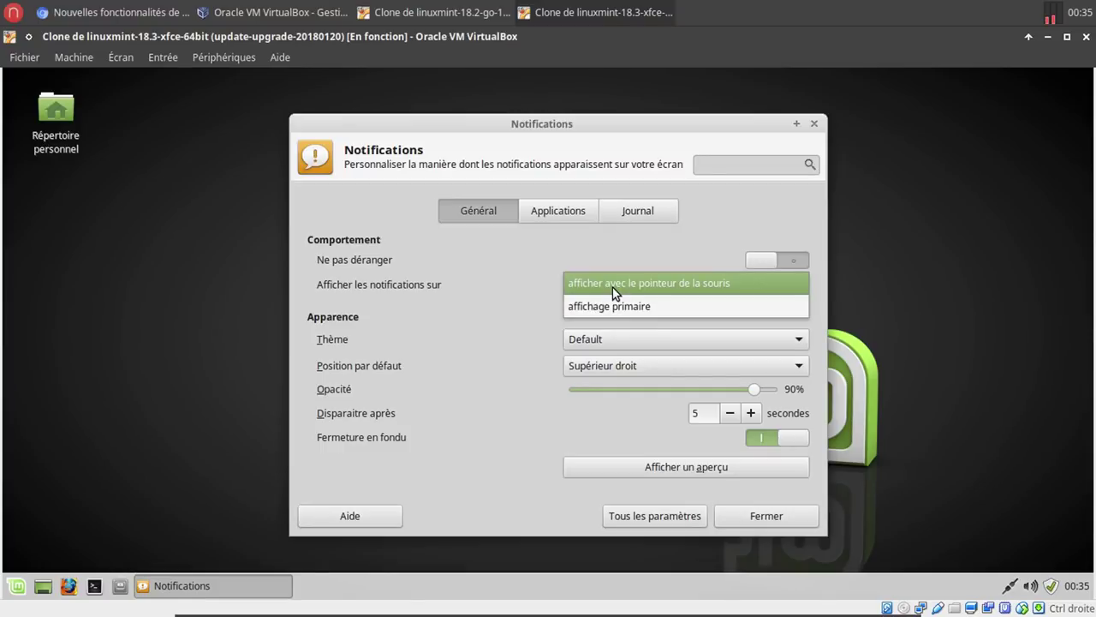
{"action": "left_click", "coordinate": [617, 305]}
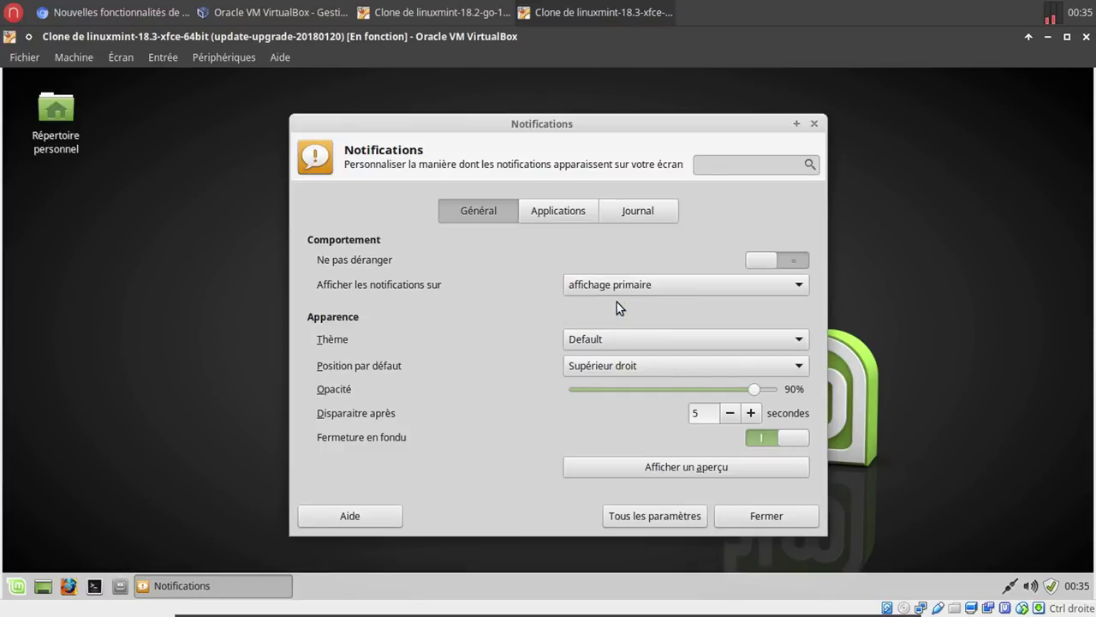
{"action": "left_click", "coordinate": [590, 340]}
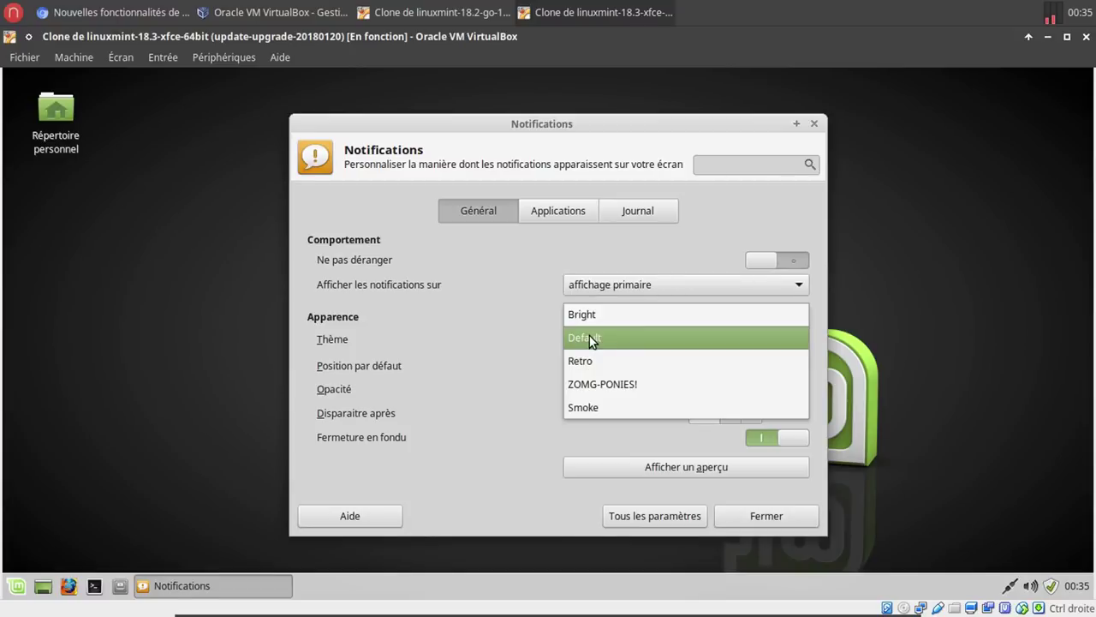
{"action": "left_click", "coordinate": [594, 317]}
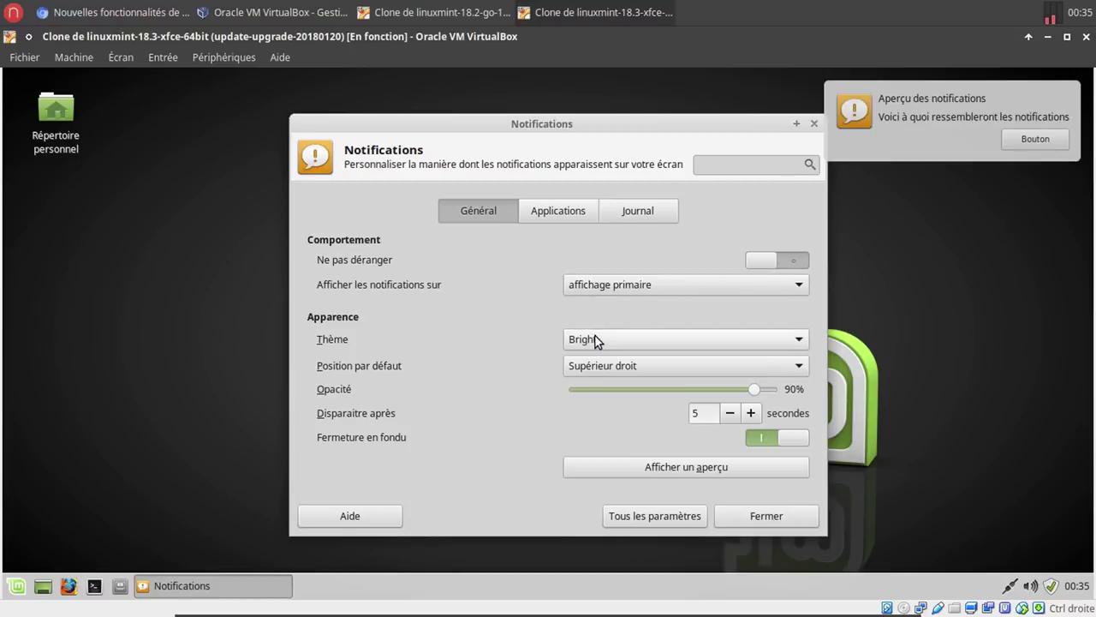
{"action": "left_click", "coordinate": [595, 337]}
{"action": "left_click", "coordinate": [600, 341]}
{"action": "left_click", "coordinate": [599, 361]}
{"action": "left_click", "coordinate": [601, 341]}
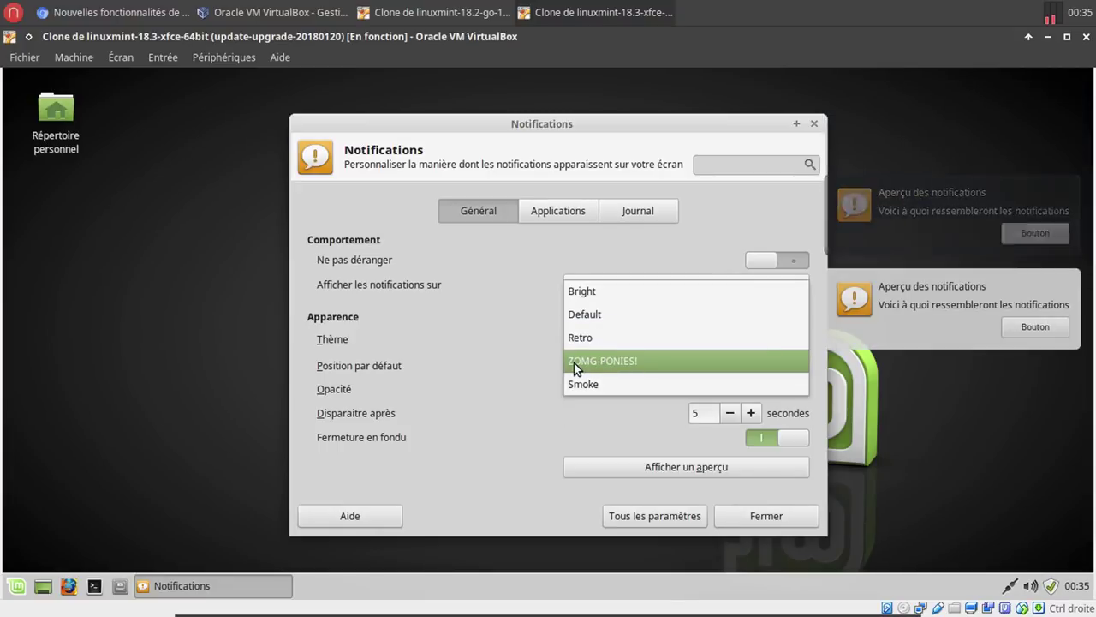
{"action": "left_click", "coordinate": [575, 368]}
{"action": "left_click", "coordinate": [590, 335]}
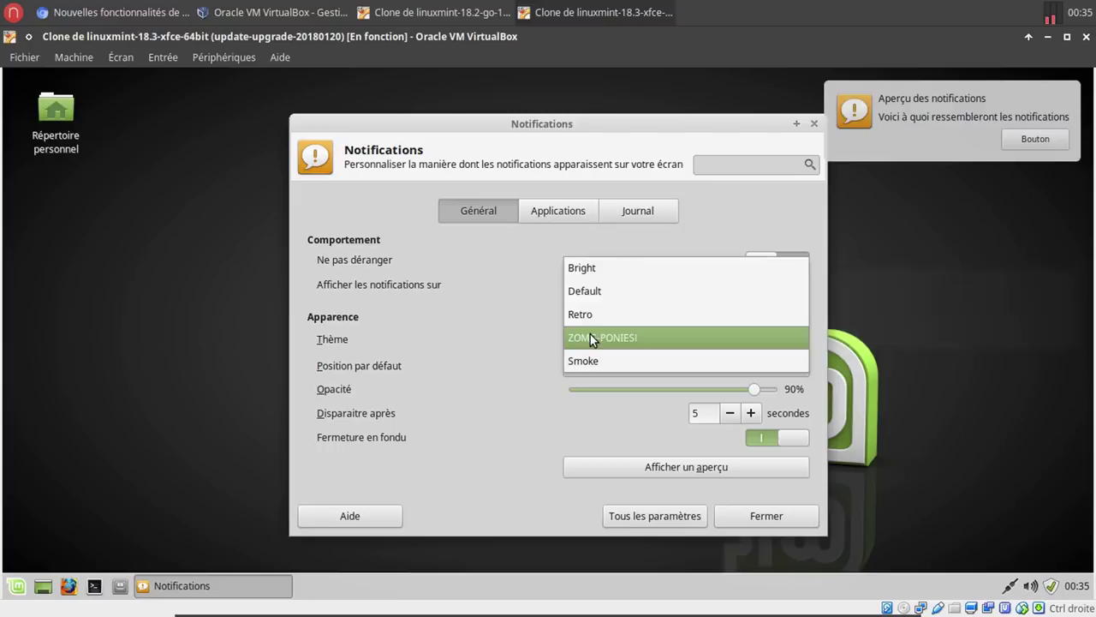
{"action": "left_click", "coordinate": [589, 357]}
{"action": "left_click", "coordinate": [595, 336]}
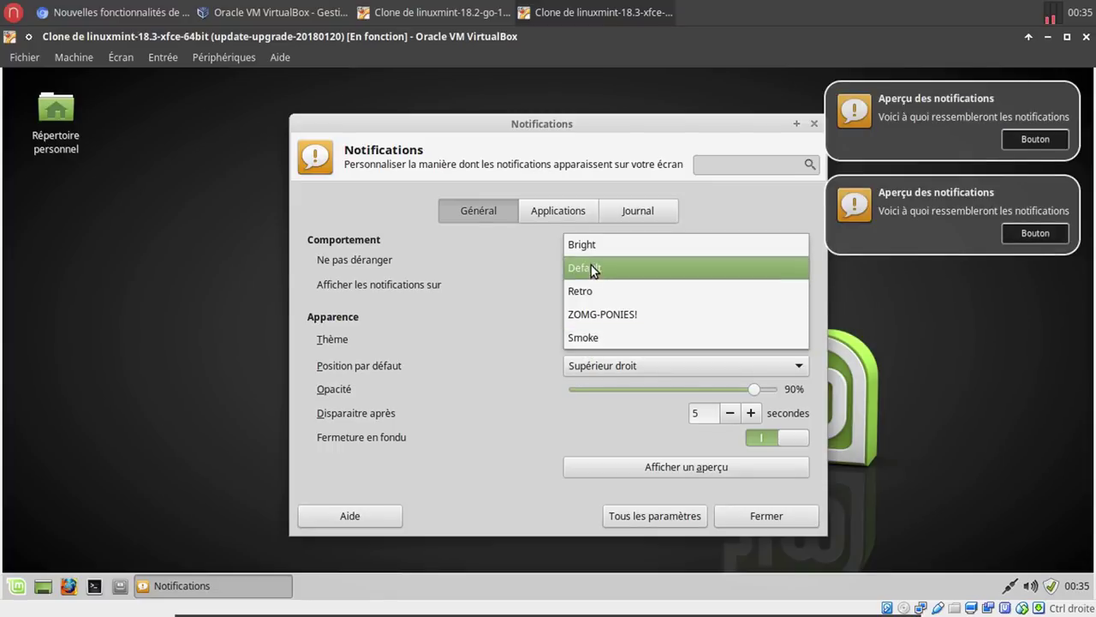
{"action": "left_click", "coordinate": [591, 265]}
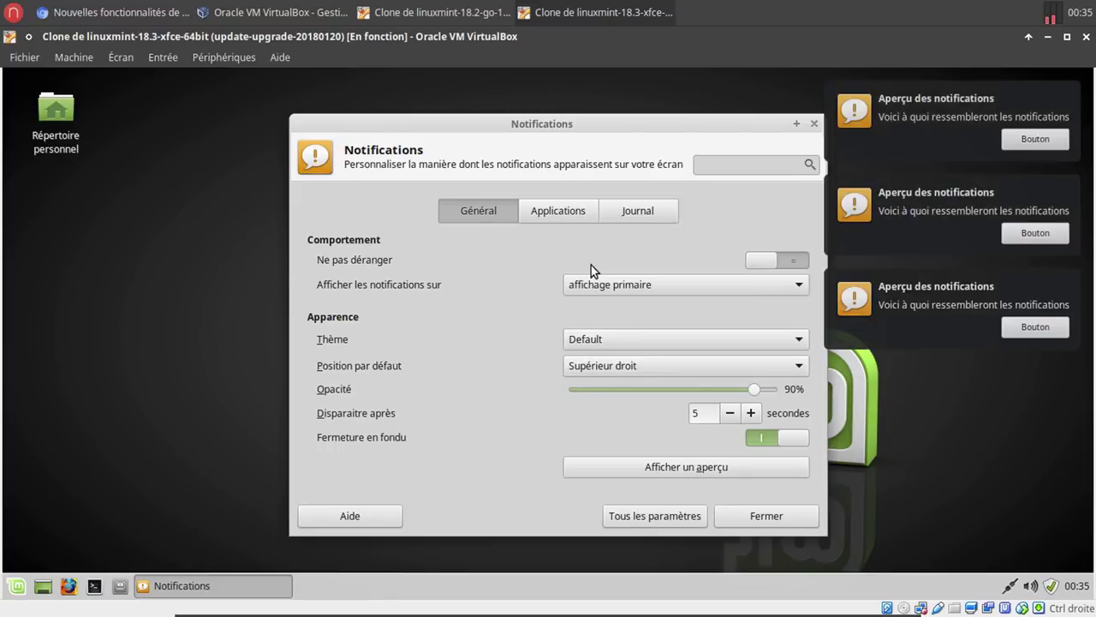
Preview notifications at the top-left, bottom-left, top-right and bottom-right positions.
{"action": "left_click", "coordinate": [586, 367]}
{"action": "left_click", "coordinate": [603, 321]}
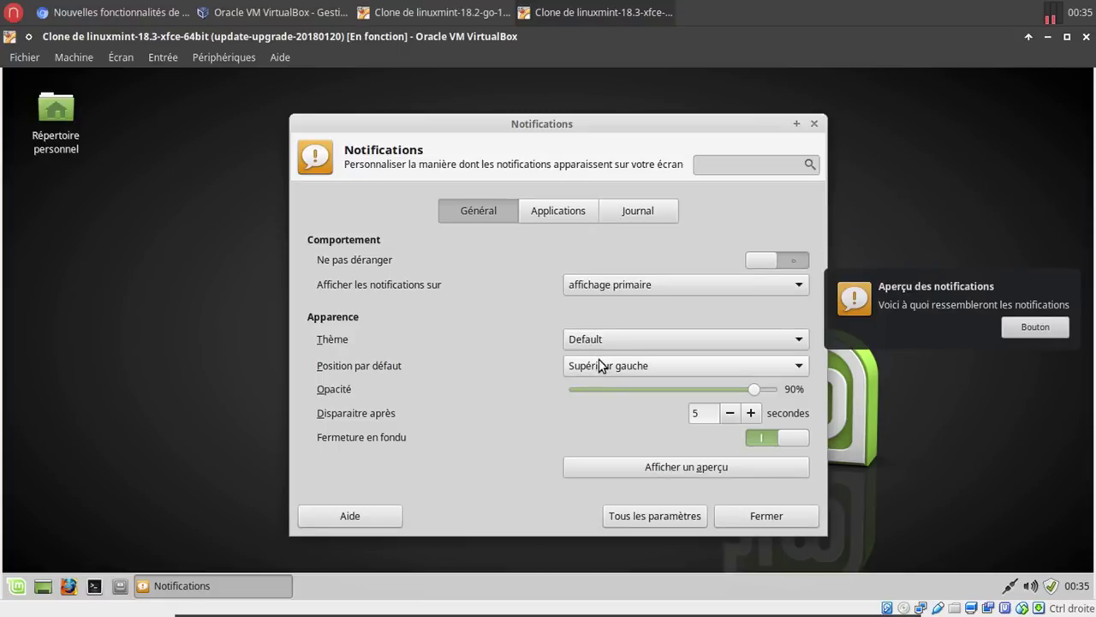
{"action": "left_click", "coordinate": [606, 366]}
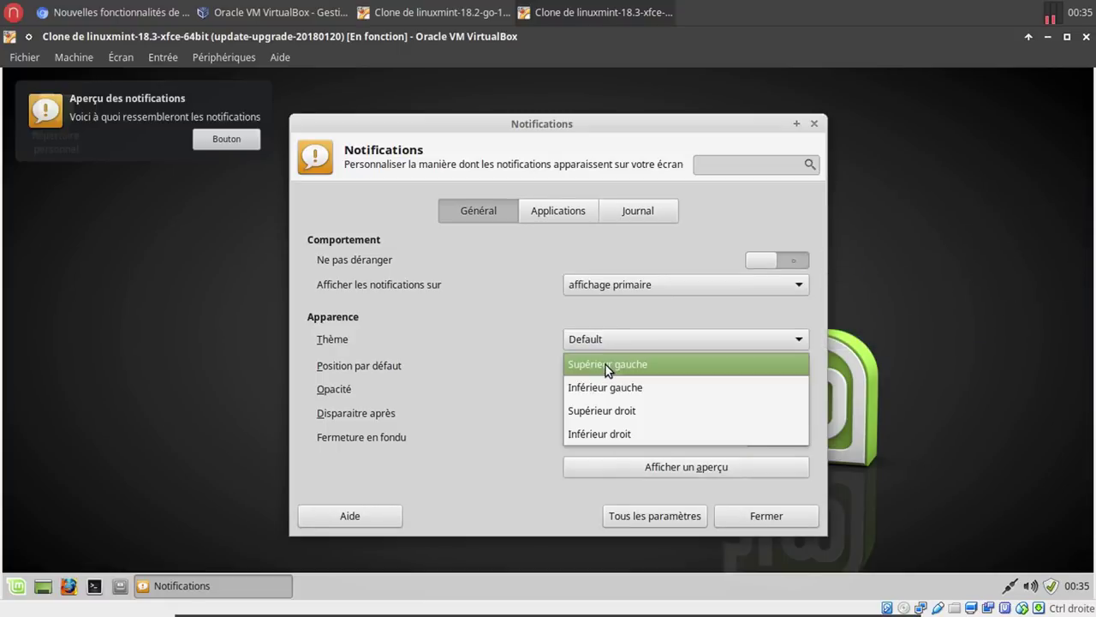
{"action": "left_click", "coordinate": [608, 387]}
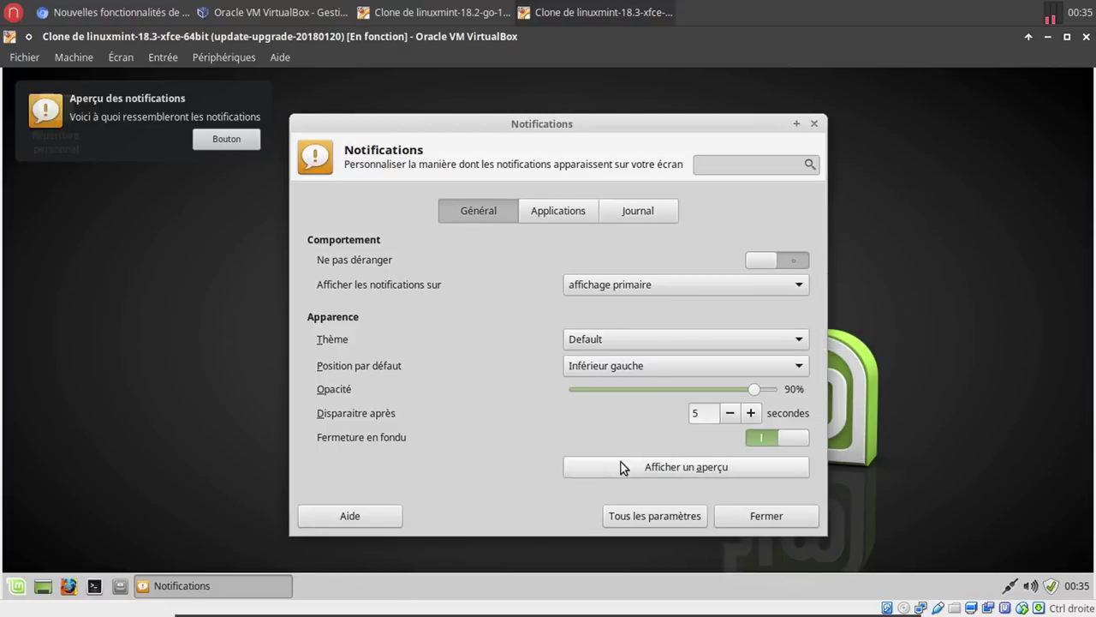
{"action": "left_click", "coordinate": [621, 463]}
{"action": "left_click", "coordinate": [620, 365]}
{"action": "left_click", "coordinate": [621, 388]}
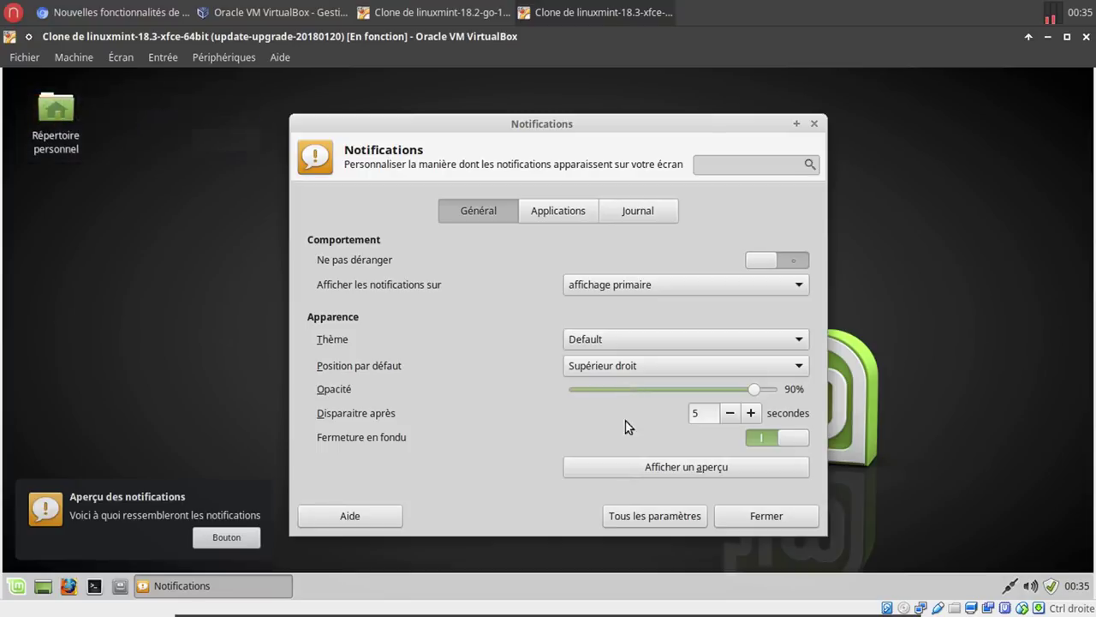
{"action": "left_click", "coordinate": [630, 467]}
{"action": "left_click", "coordinate": [630, 366]}
{"action": "left_click", "coordinate": [632, 395]}
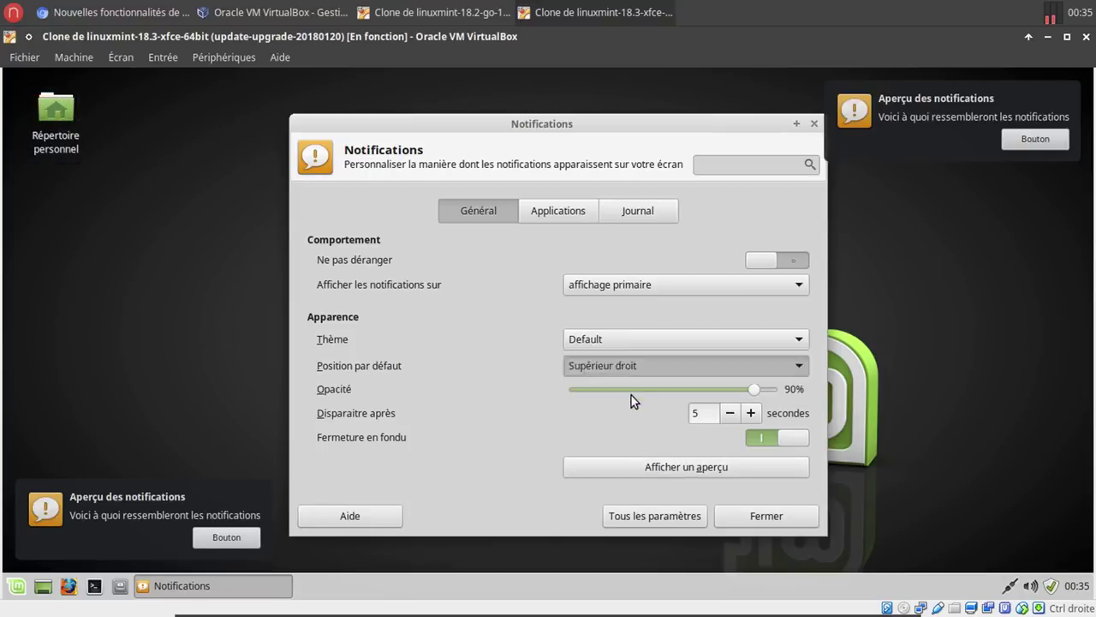
{"action": "left_click", "coordinate": [634, 465]}
{"action": "left_click", "coordinate": [629, 371]}
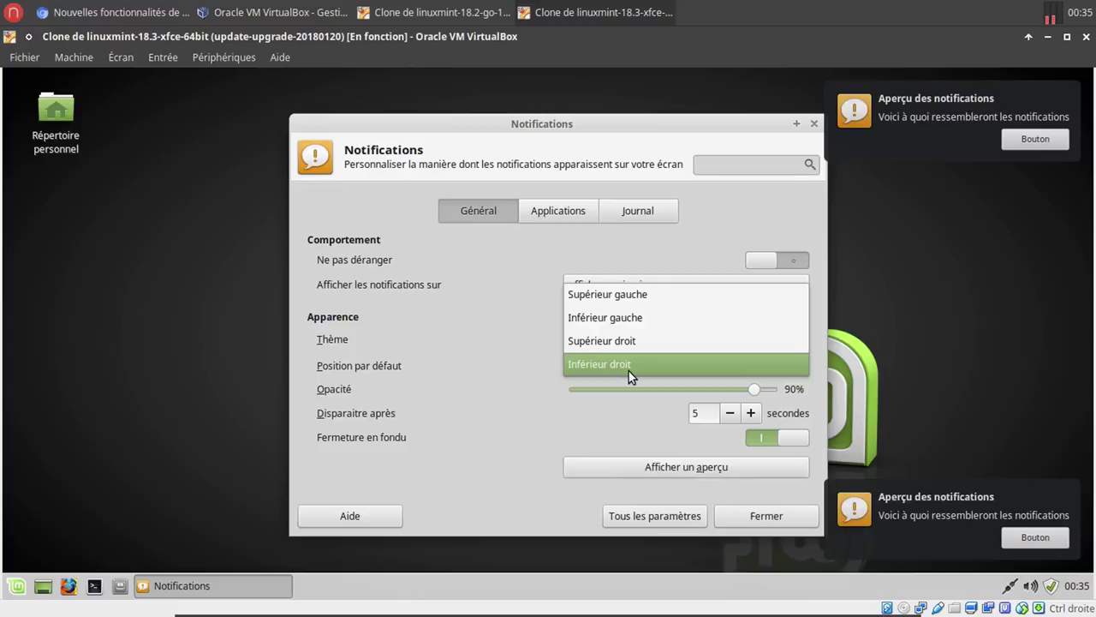
Put notifications back at the top right and set opacity to 90% after previewing lower values.
{"action": "left_click", "coordinate": [629, 347]}
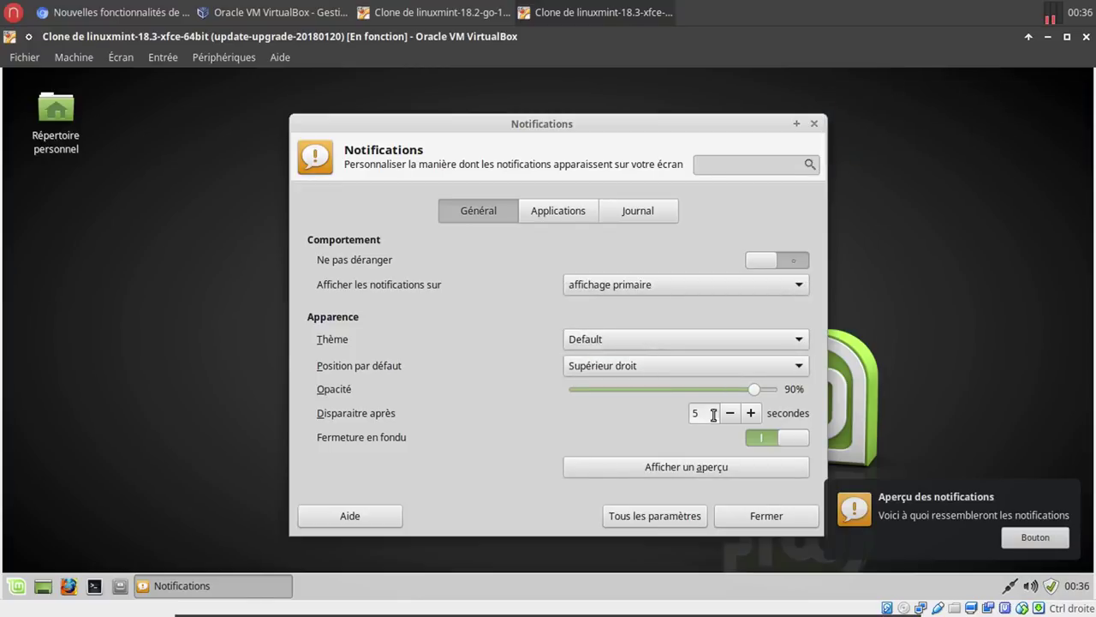
{"action": "left_click_drag", "start_coordinate": [754, 391], "coordinate": [617, 393]}
{"action": "left_click", "coordinate": [622, 474]}
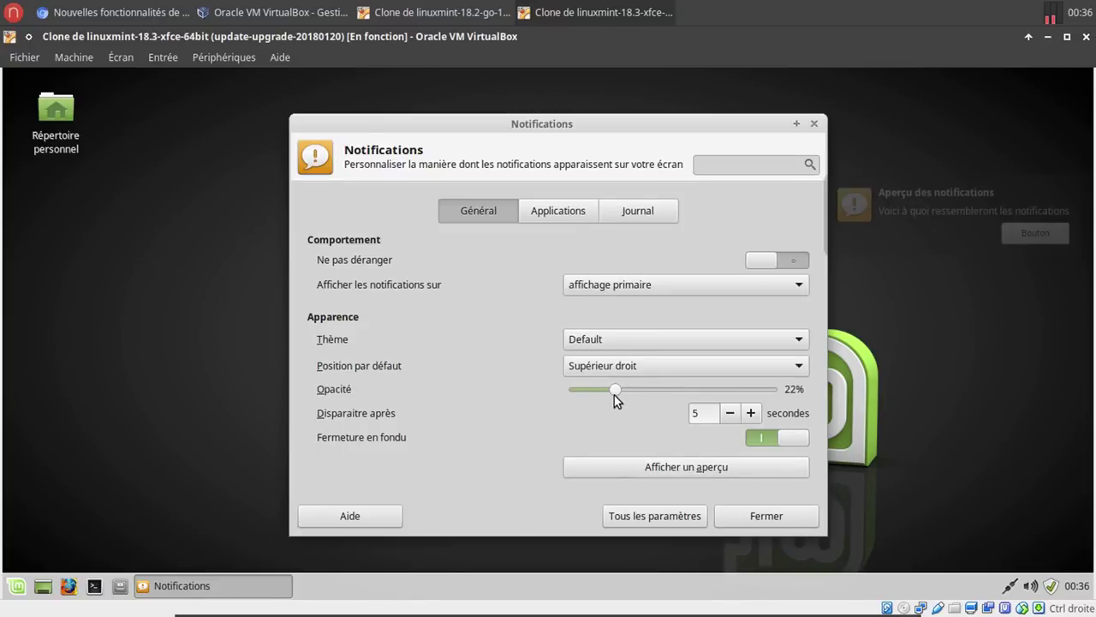
{"action": "left_click", "coordinate": [646, 467]}
{"action": "left_click_drag", "start_coordinate": [642, 390], "coordinate": [660, 390]}
{"action": "left_click", "coordinate": [675, 474]}
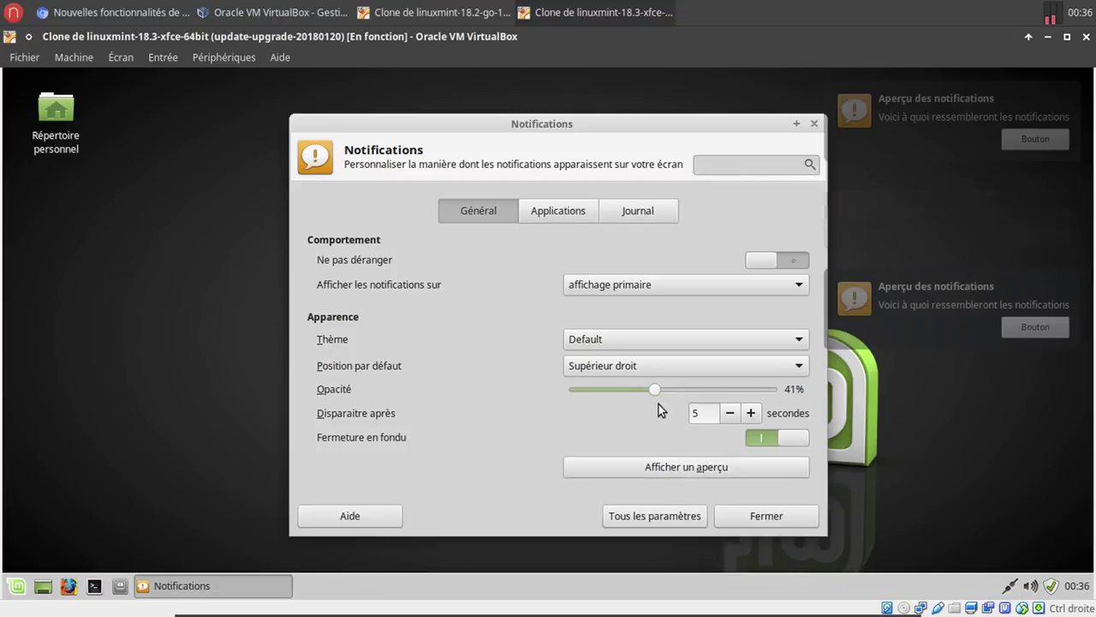
{"action": "left_click_drag", "start_coordinate": [671, 390], "coordinate": [755, 388]}
{"action": "left_click", "coordinate": [680, 465]}
{"action": "left_click", "coordinate": [727, 469]}
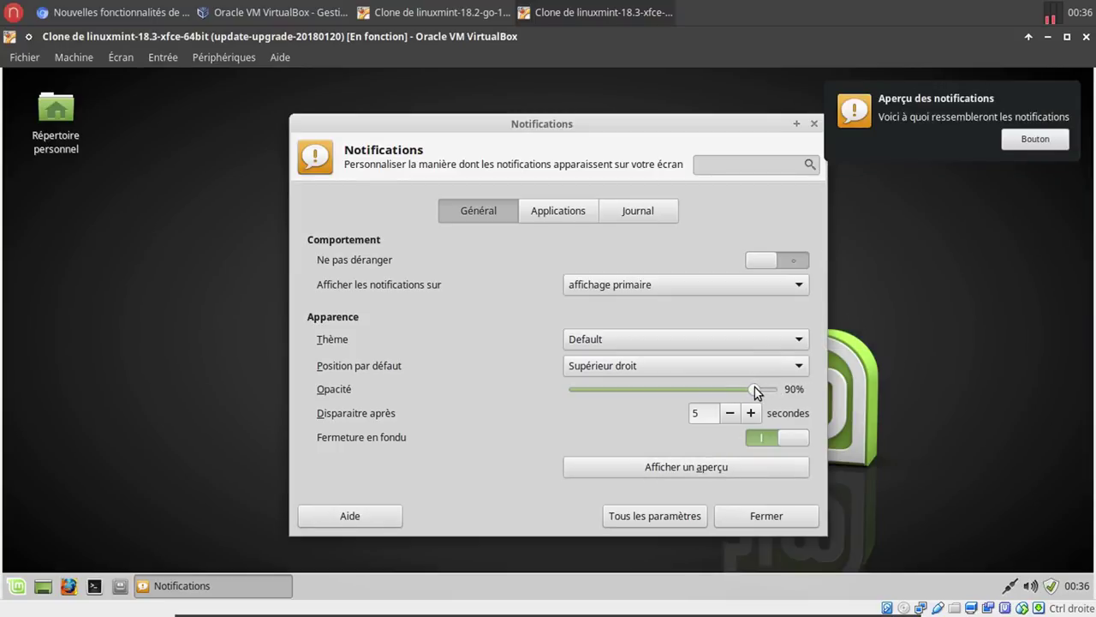
{"action": "left_click", "coordinate": [739, 474]}
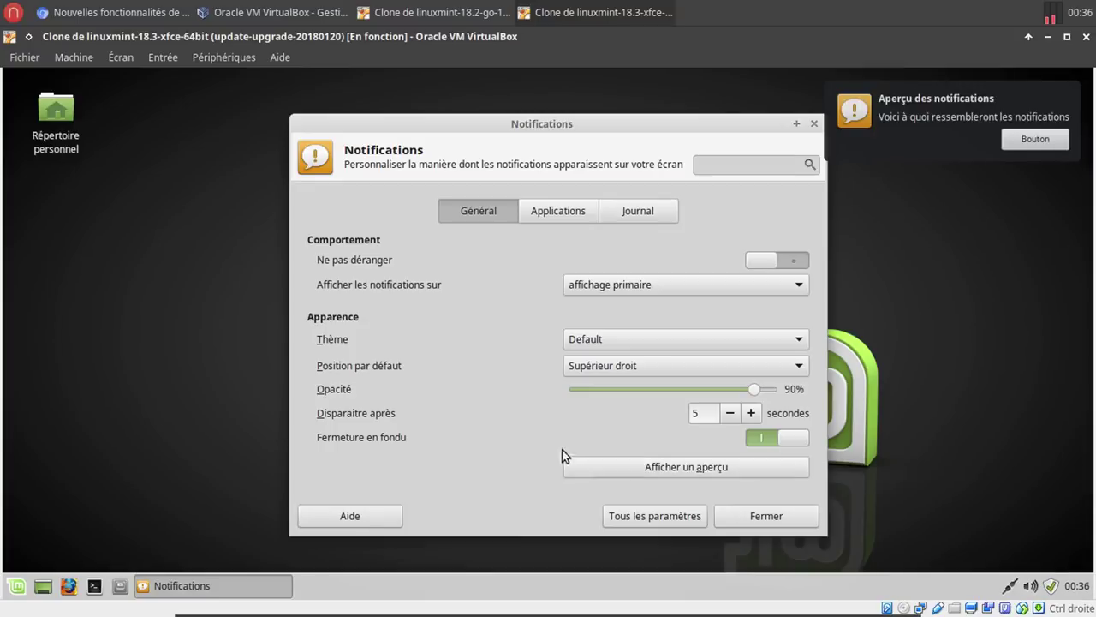
Preview a 1-second notification timeout, then set Disparaitre après to 5 seconds.
{"action": "left_click", "coordinate": [731, 415]}
{"action": "left_click", "coordinate": [731, 415]}
{"action": "left_click", "coordinate": [716, 472]}
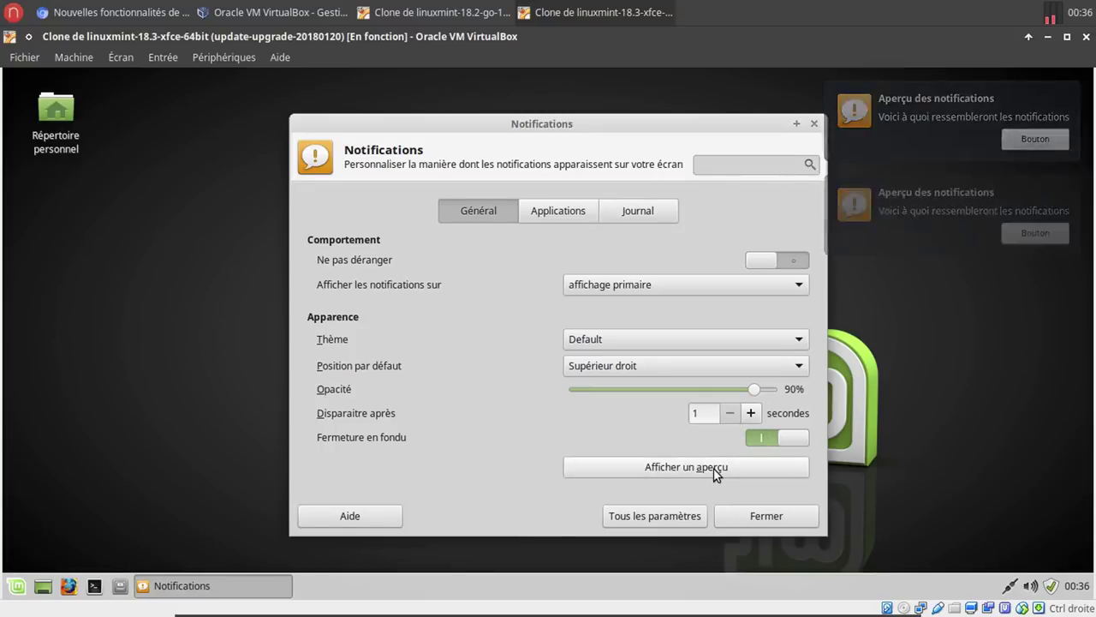
{"action": "left_click", "coordinate": [716, 467]}
{"action": "left_click", "coordinate": [716, 468]}
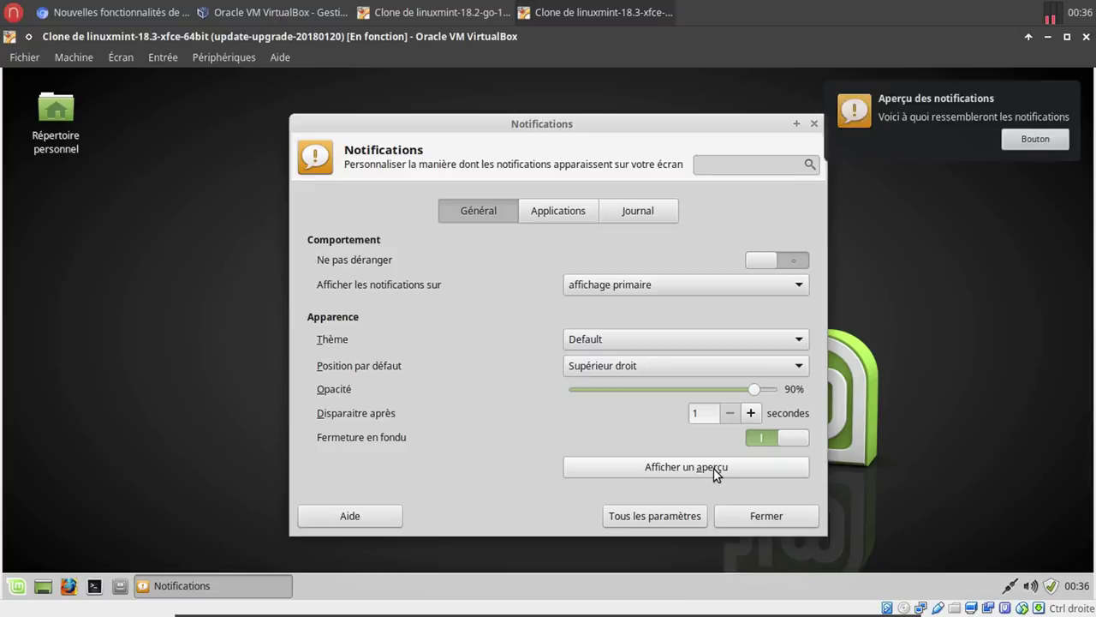
{"action": "left_click", "coordinate": [715, 468]}
{"action": "left_click", "coordinate": [751, 414]}
{"action": "left_click", "coordinate": [751, 413]}
{"action": "left_click", "coordinate": [750, 414]}
{"action": "left_click", "coordinate": [750, 413]}
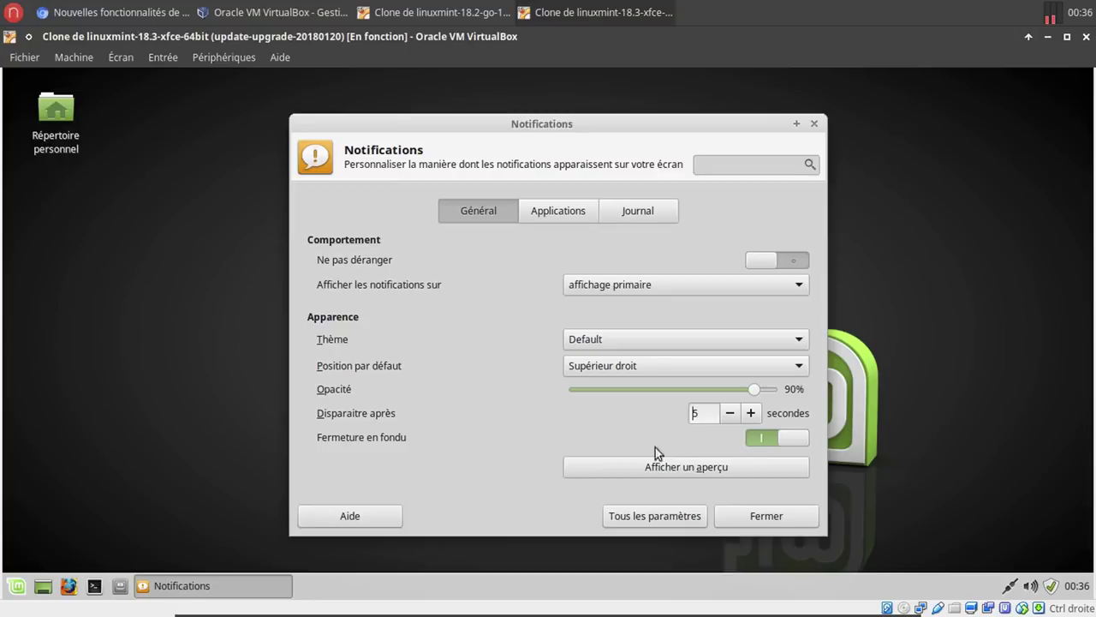
Preview closing without fade-out, re-enable Fermeture en fondu, and show the Applications list.
{"action": "left_click", "coordinate": [797, 438]}
{"action": "left_click", "coordinate": [699, 467]}
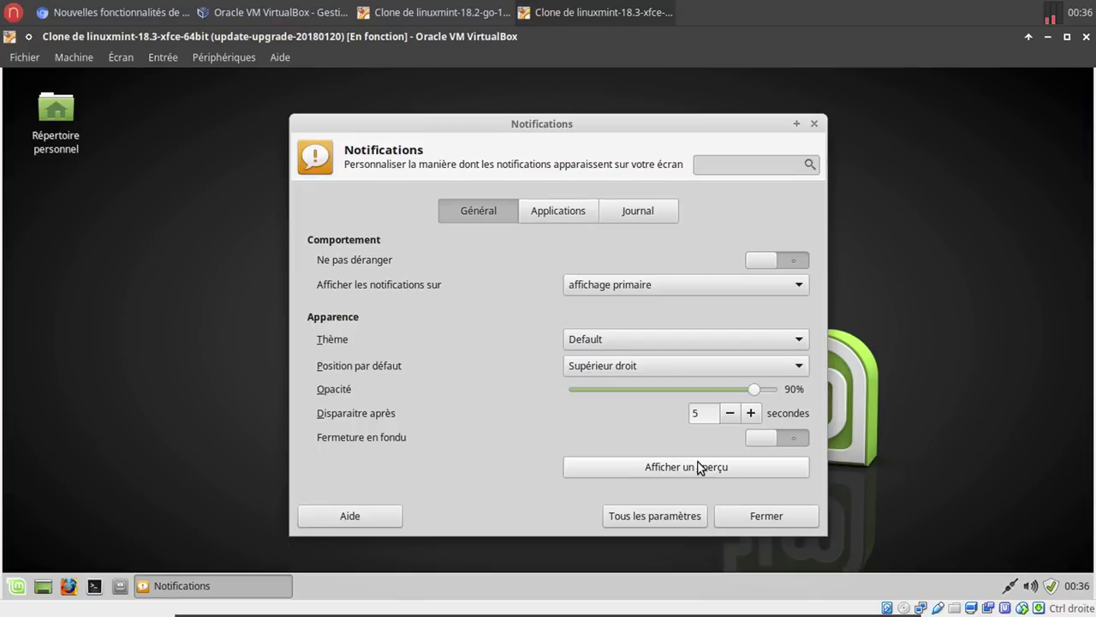
{"action": "left_click", "coordinate": [757, 441]}
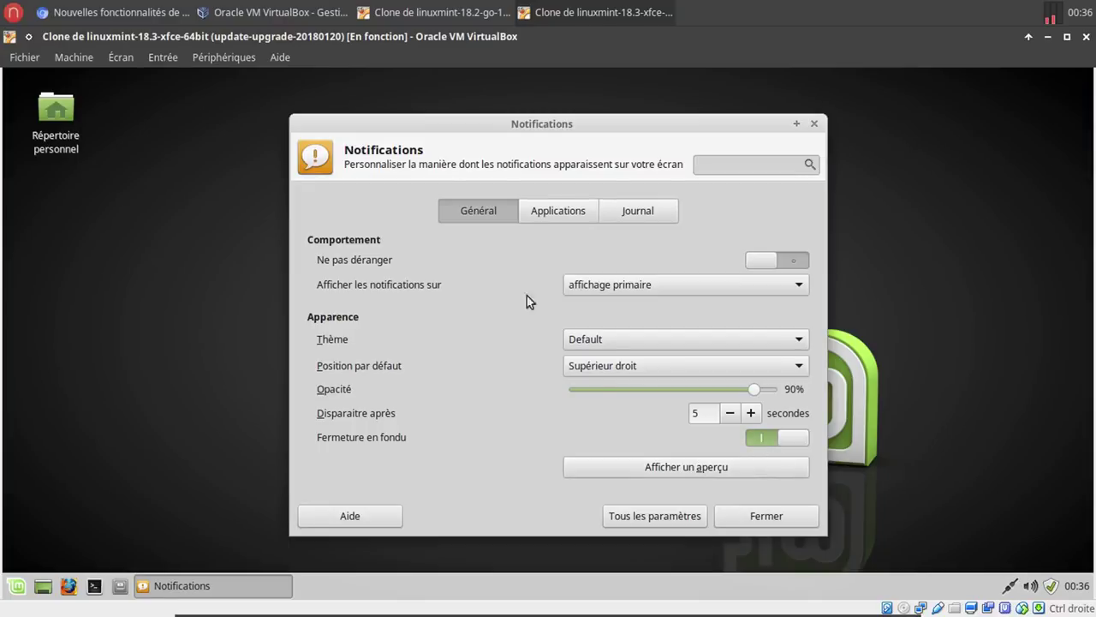
{"action": "left_click", "coordinate": [581, 207]}
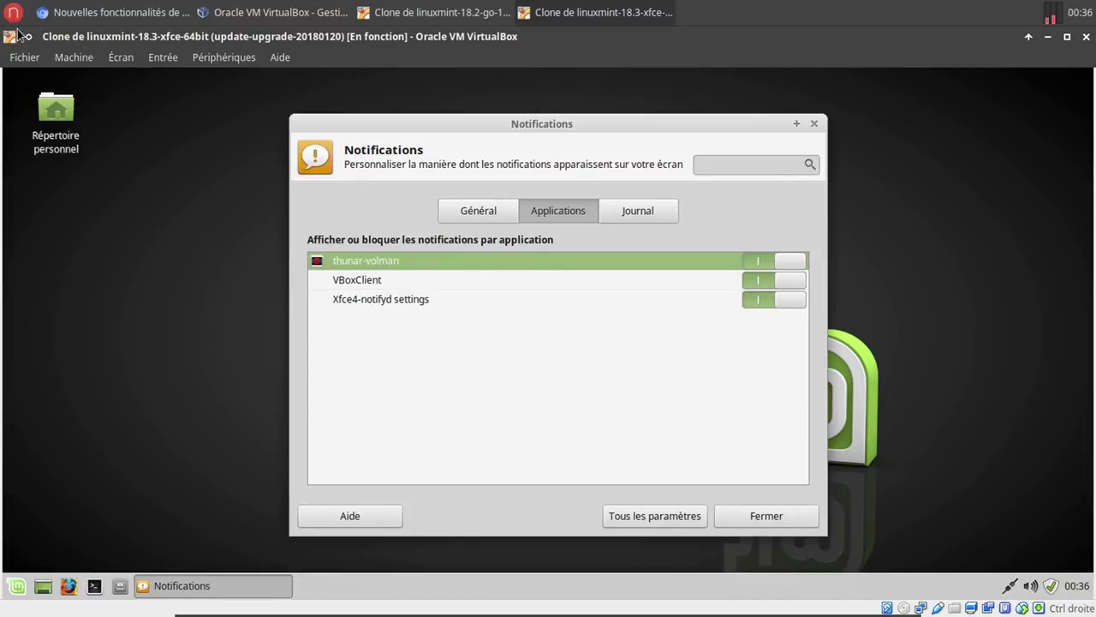
Compare with the host's per-application notification list, then show the guest's empty Journal tab.
{"action": "key", "text": "super"}
{"action": "left_click", "coordinate": [266, 403]}
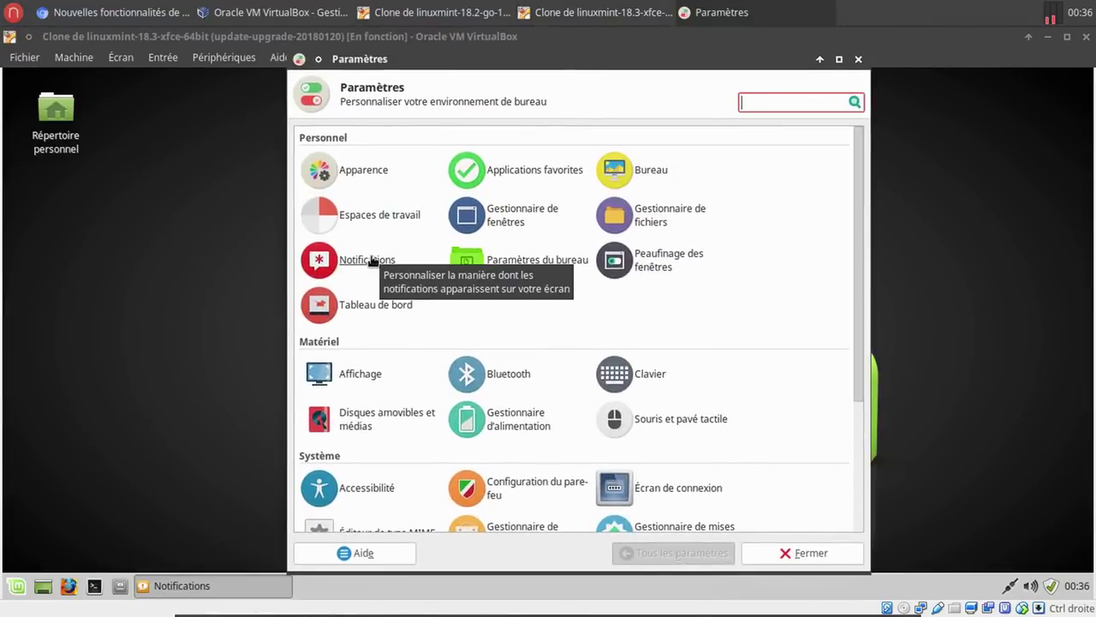
{"action": "left_click", "coordinate": [372, 260]}
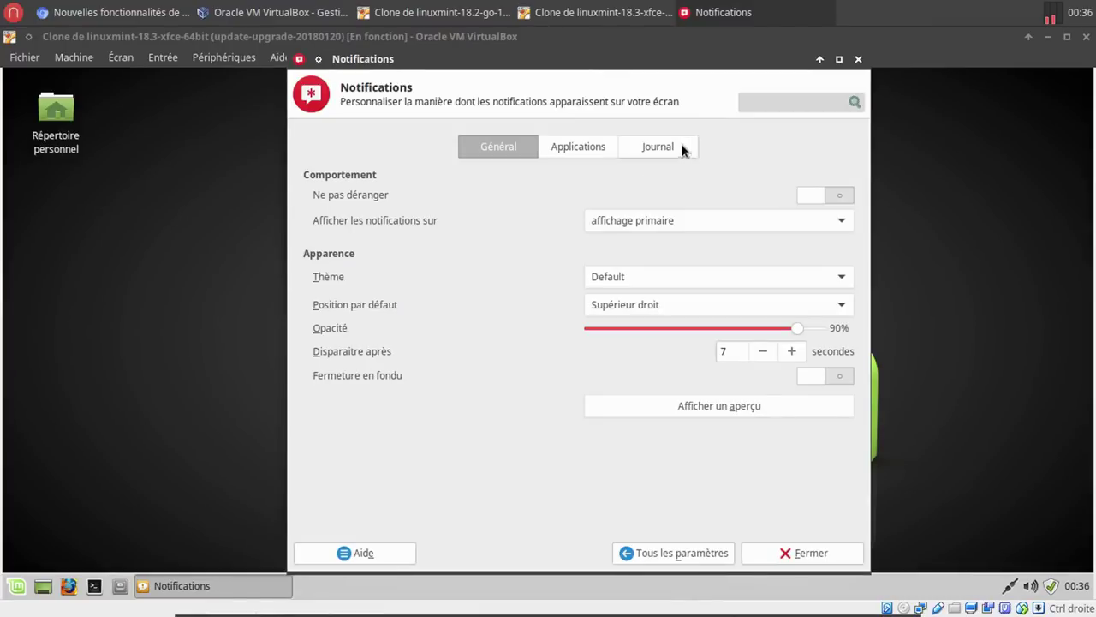
{"action": "left_click", "coordinate": [593, 147]}
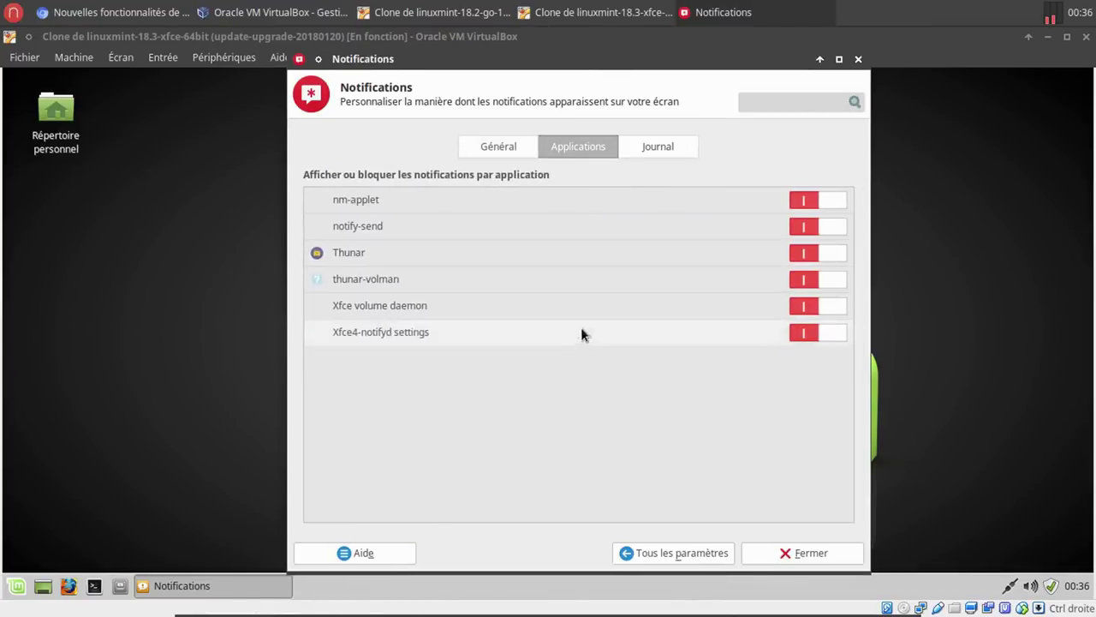
{"action": "left_click", "coordinate": [789, 554]}
{"action": "left_click", "coordinate": [641, 210]}
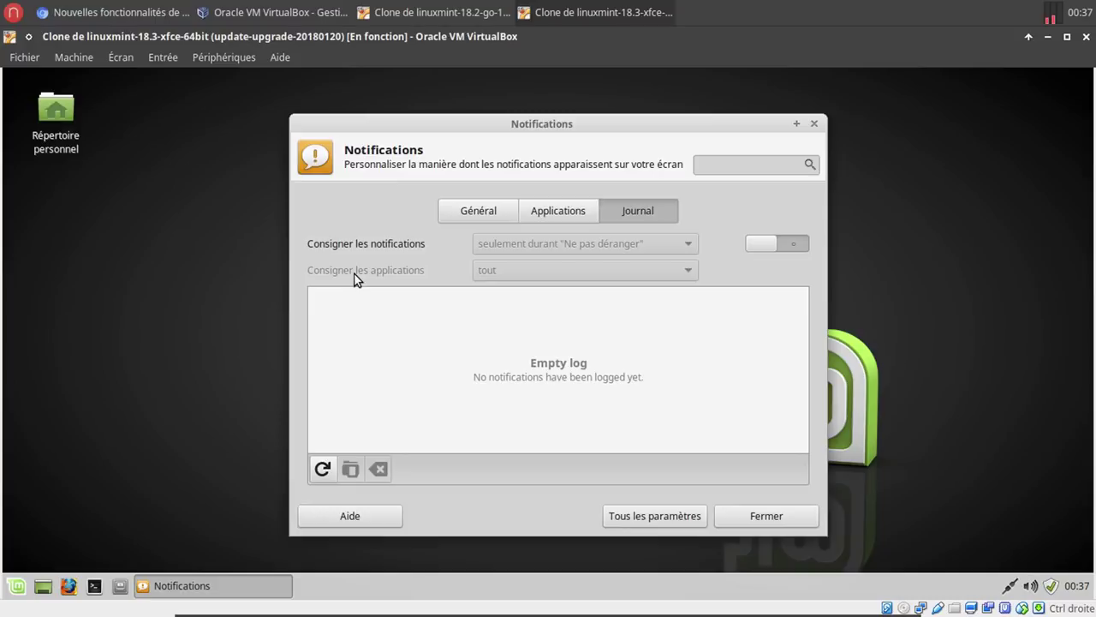
Enable the notification Journal, logging toujours and from tout applications.
{"action": "left_click", "coordinate": [753, 244]}
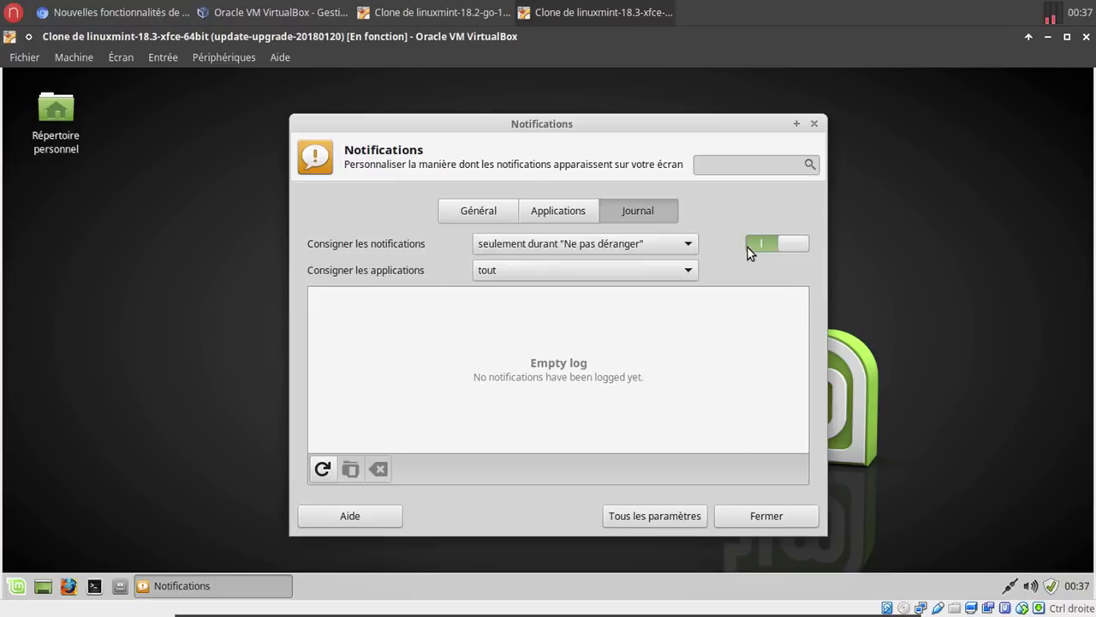
{"action": "left_click", "coordinate": [593, 248]}
{"action": "left_click", "coordinate": [580, 274]}
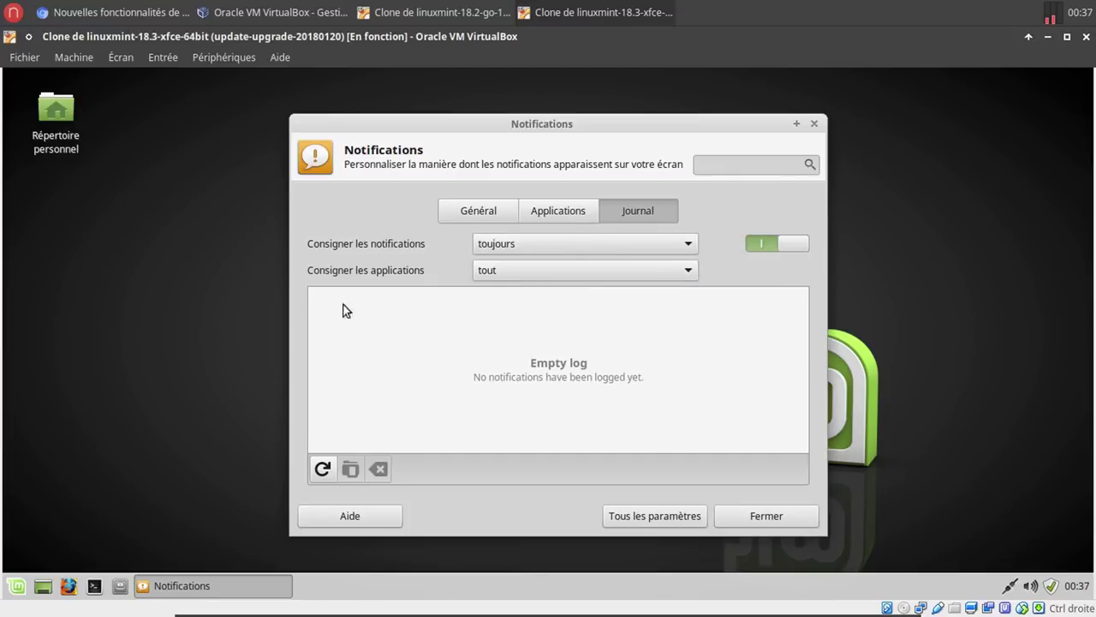
{"action": "left_click", "coordinate": [512, 272]}
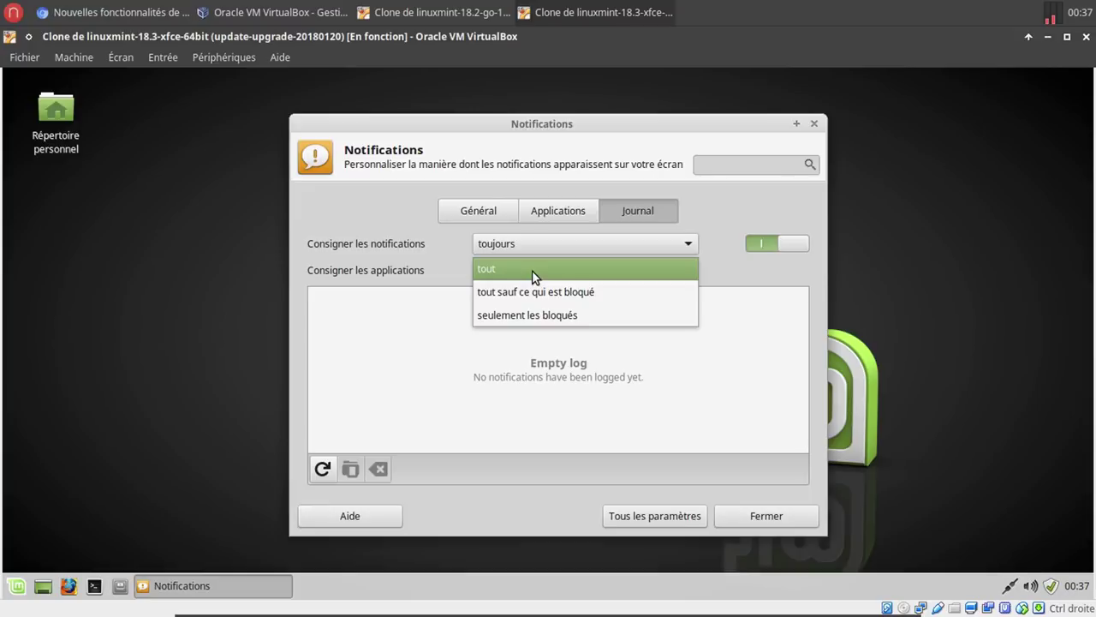
{"action": "left_click", "coordinate": [532, 272]}
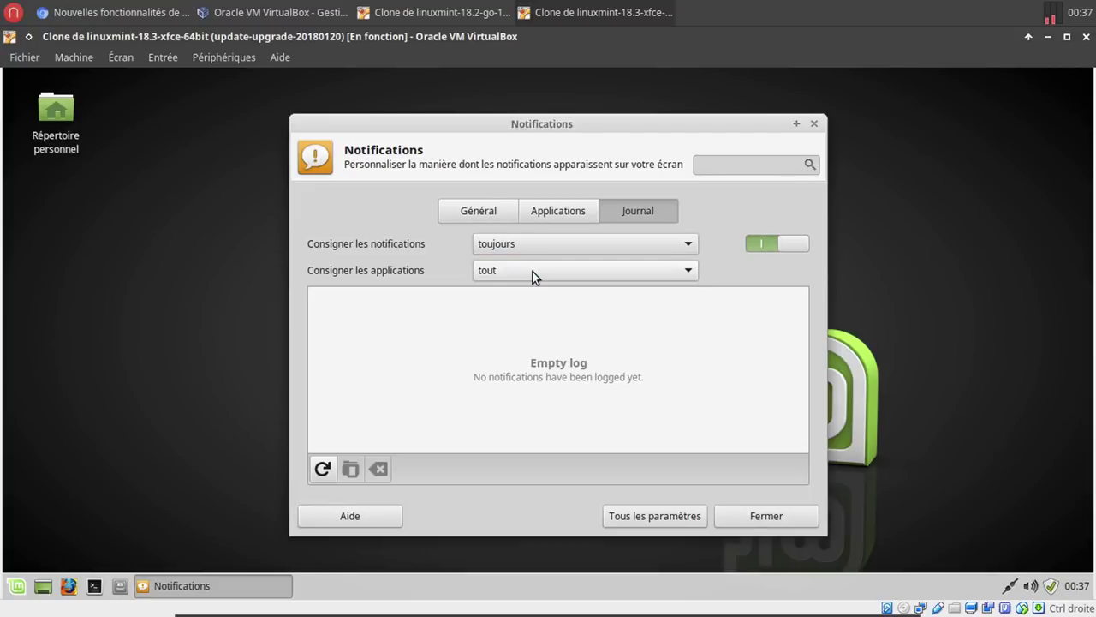
{"action": "left_click", "coordinate": [13, 12]}
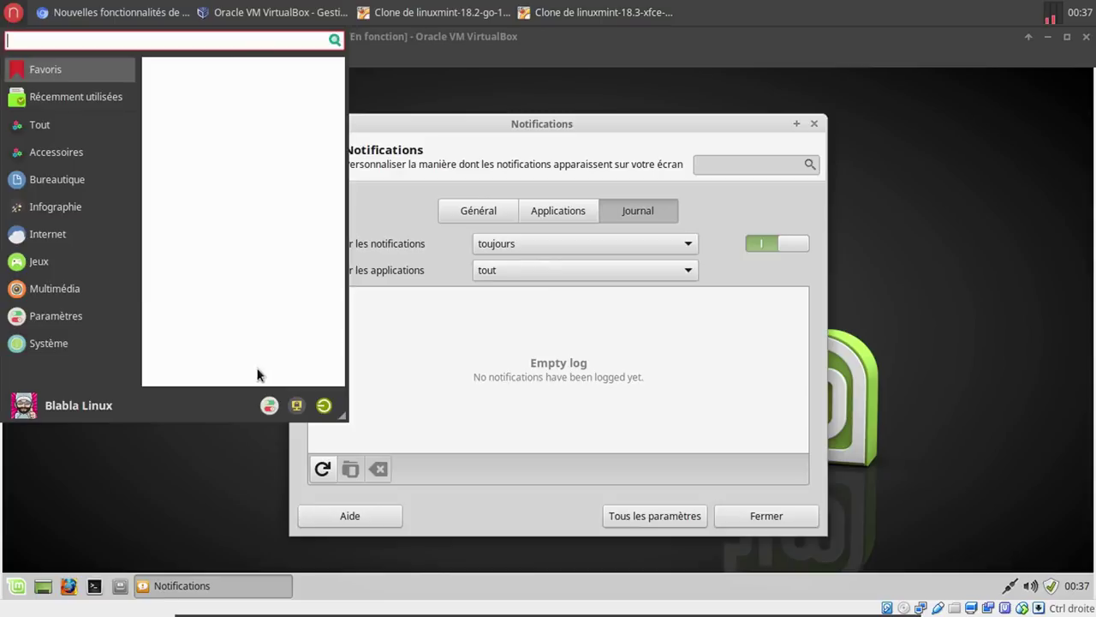
Browse the host's notification log in its settings and as a read-only text file, then close both.
{"action": "left_click", "coordinate": [270, 406]}
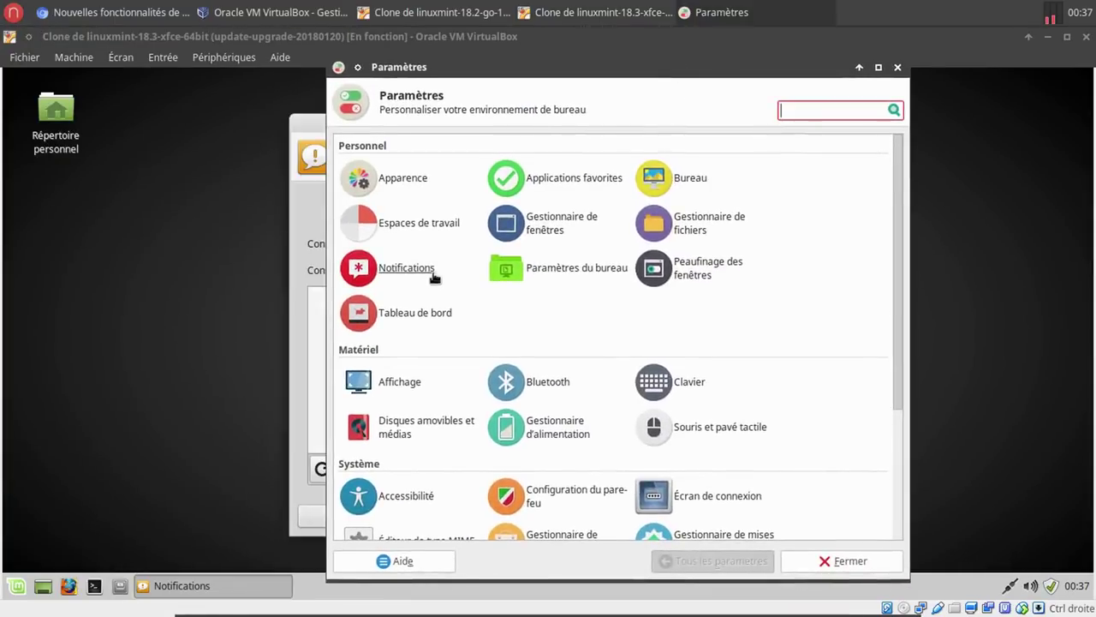
{"action": "left_click", "coordinate": [422, 268]}
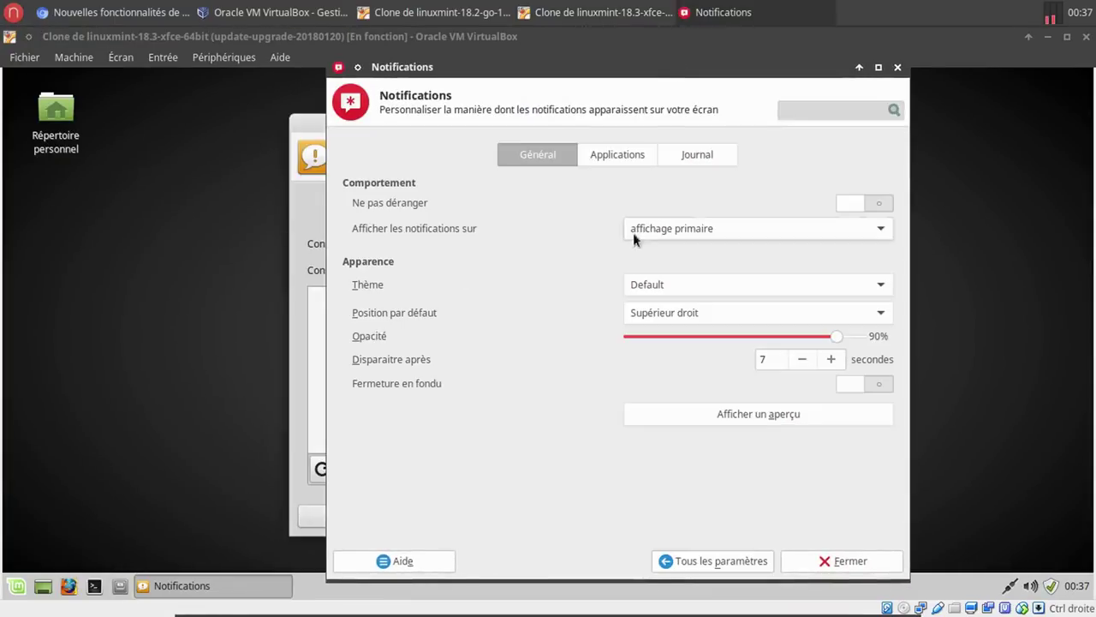
{"action": "left_click", "coordinate": [697, 155]}
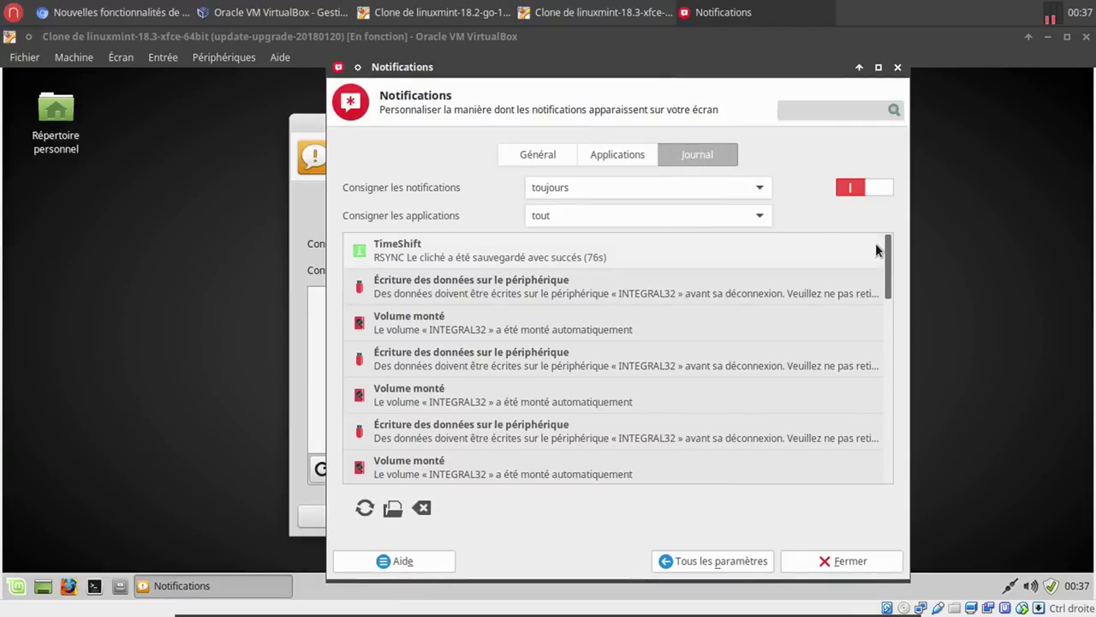
{"action": "left_click_drag", "start_coordinate": [889, 250], "coordinate": [897, 458]}
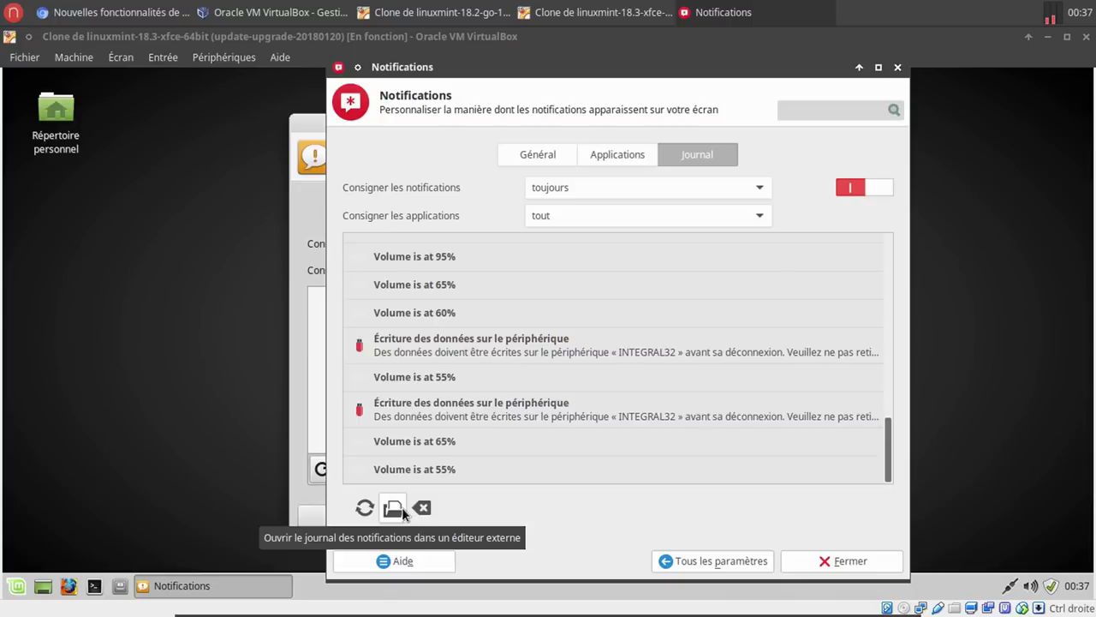
{"action": "left_click", "coordinate": [393, 508]}
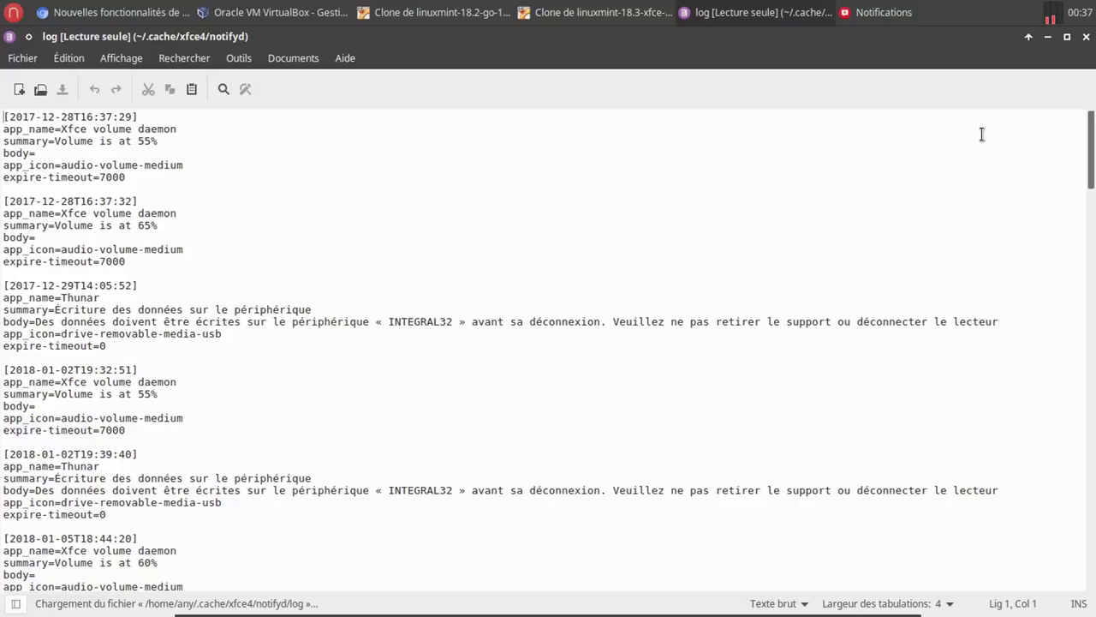
{"action": "left_click", "coordinate": [1086, 36]}
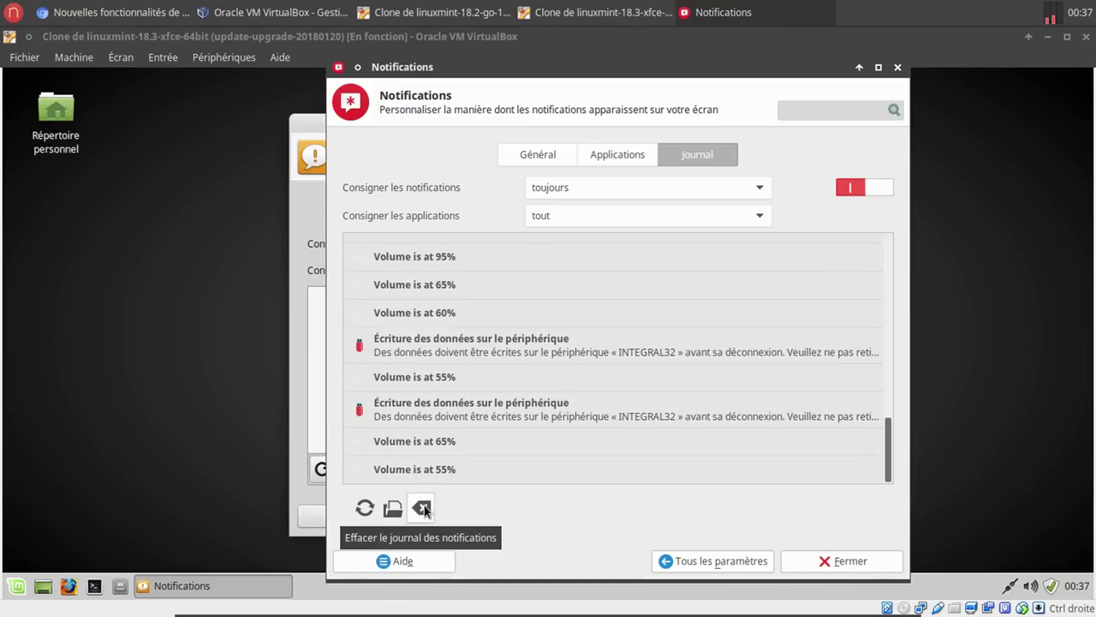
{"action": "left_click", "coordinate": [844, 561]}
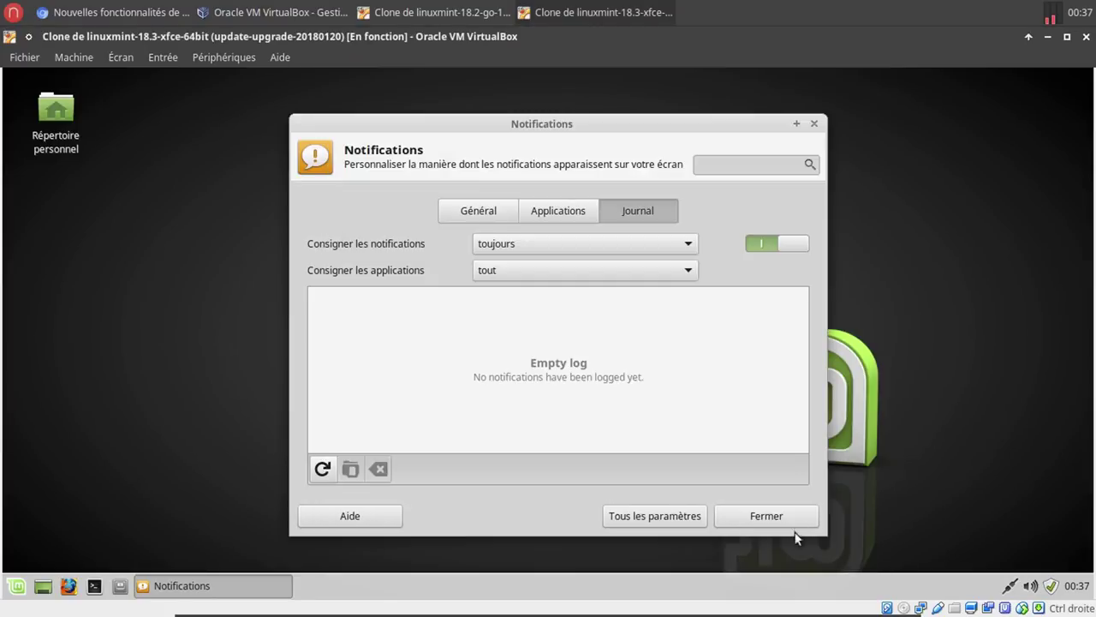
Close the guest's Notifications dialog, read the article's Améliorations Xfce section, and return to the VM.
{"action": "left_click", "coordinate": [782, 515]}
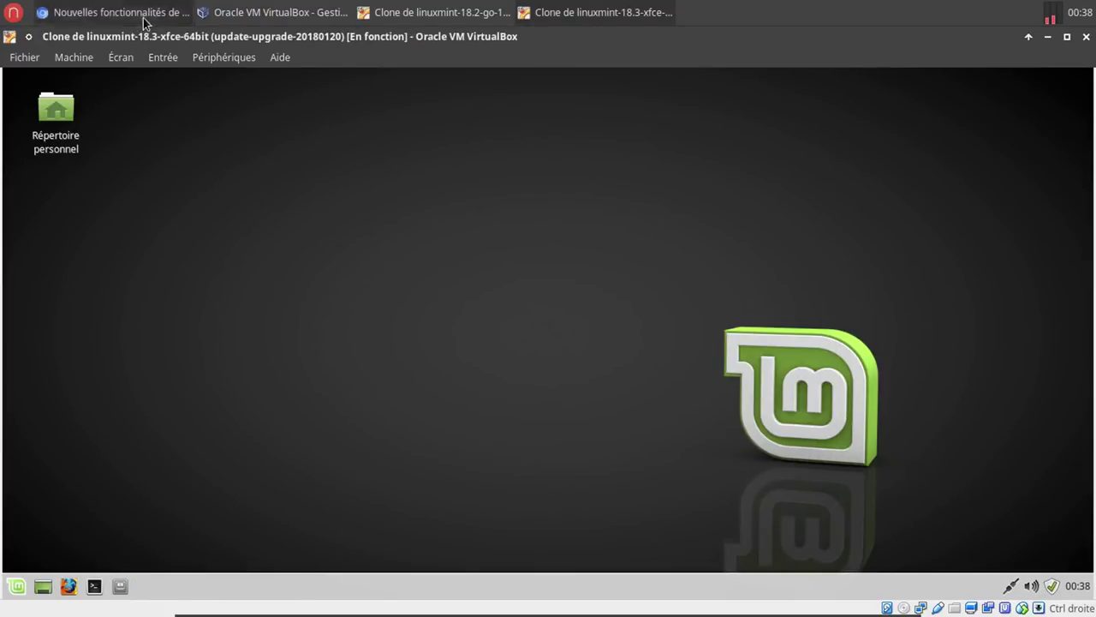
{"action": "left_click", "coordinate": [144, 19]}
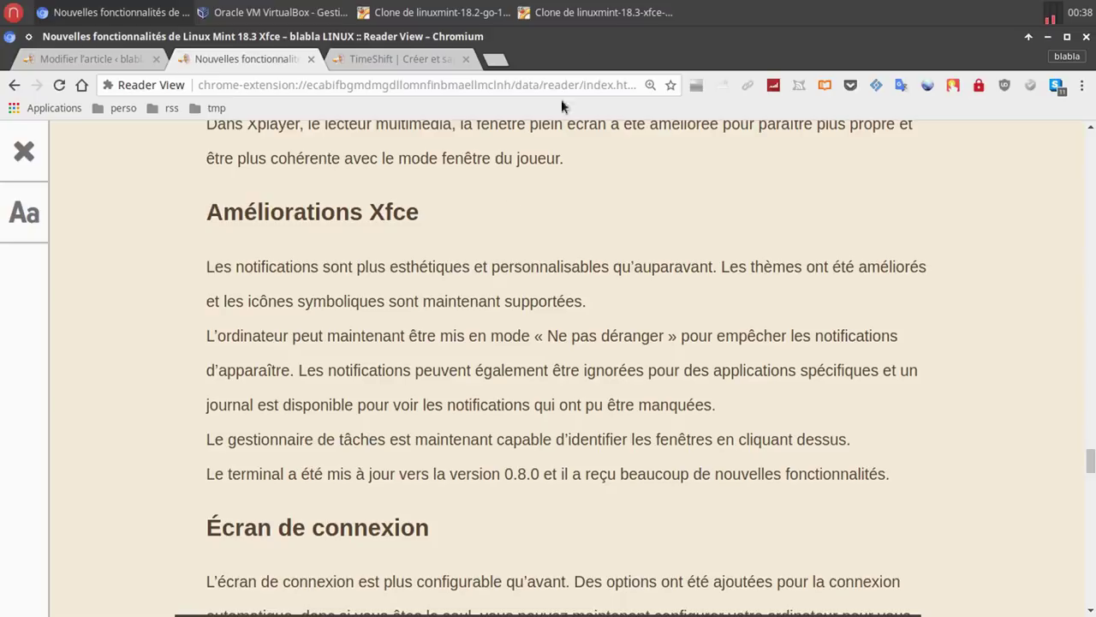
{"action": "left_click", "coordinate": [593, 10]}
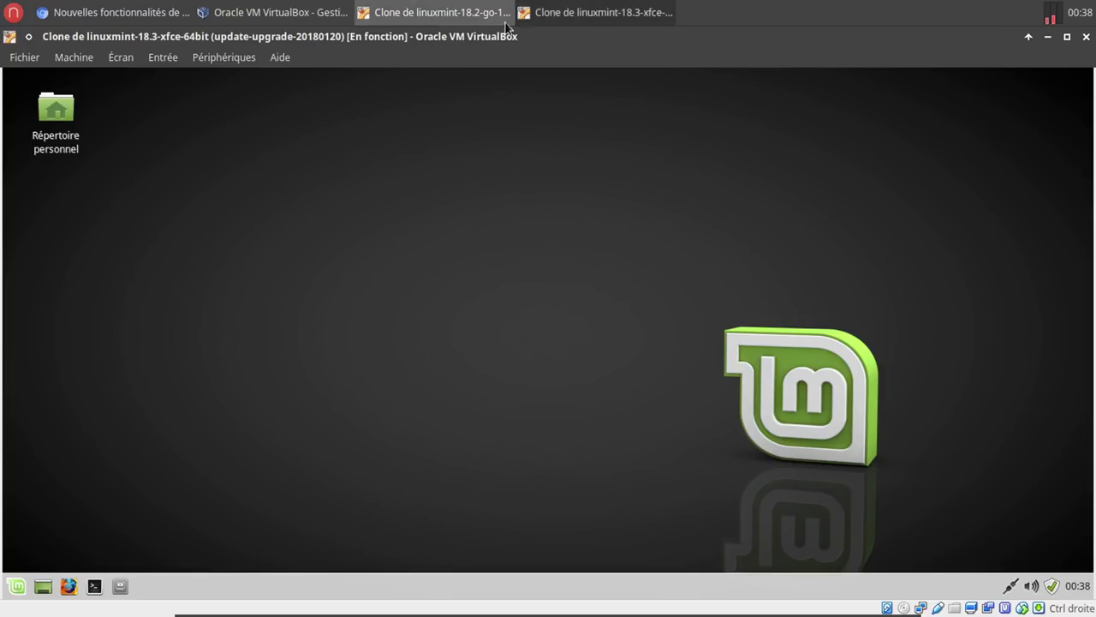
{"action": "left_click", "coordinate": [100, 17]}
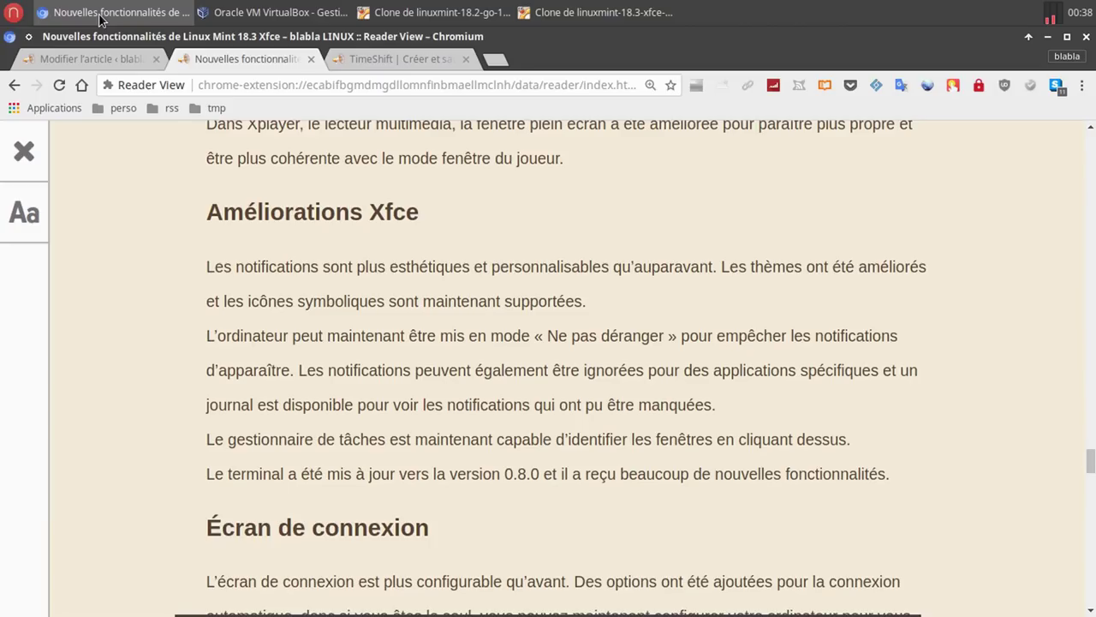
{"action": "left_click", "coordinate": [557, 17]}
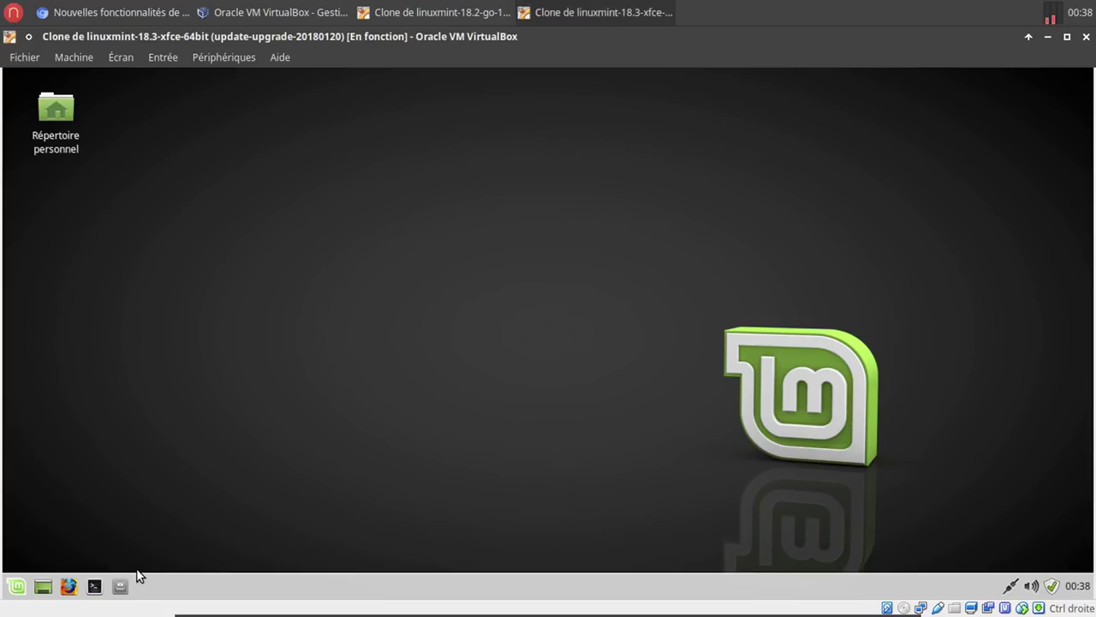
{"action": "left_click", "coordinate": [16, 587]}
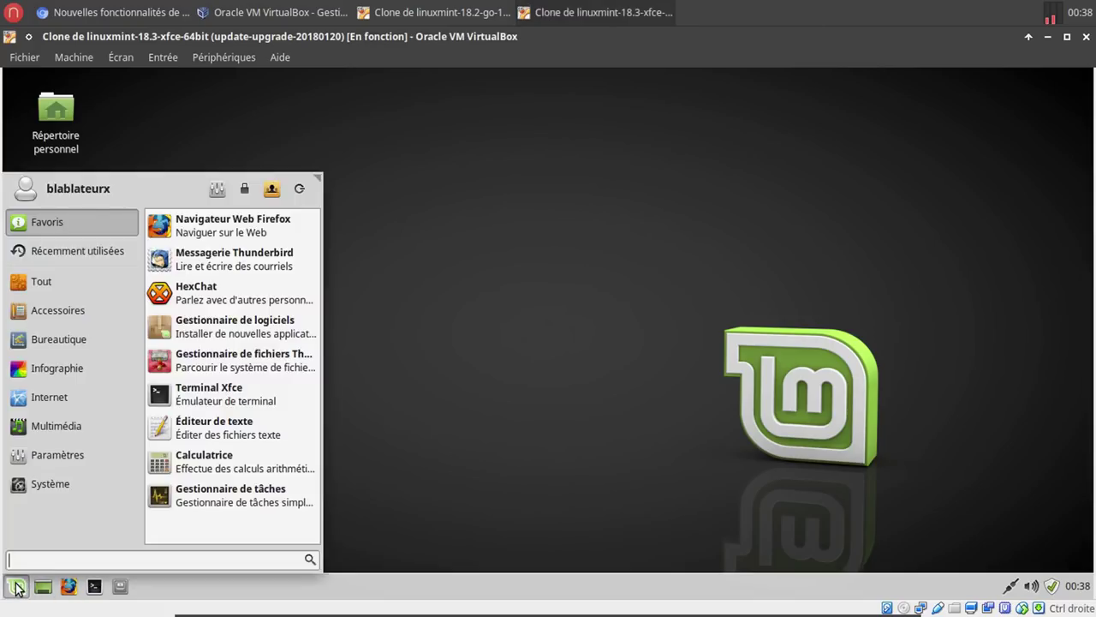
{"action": "type", "text": "ta"}
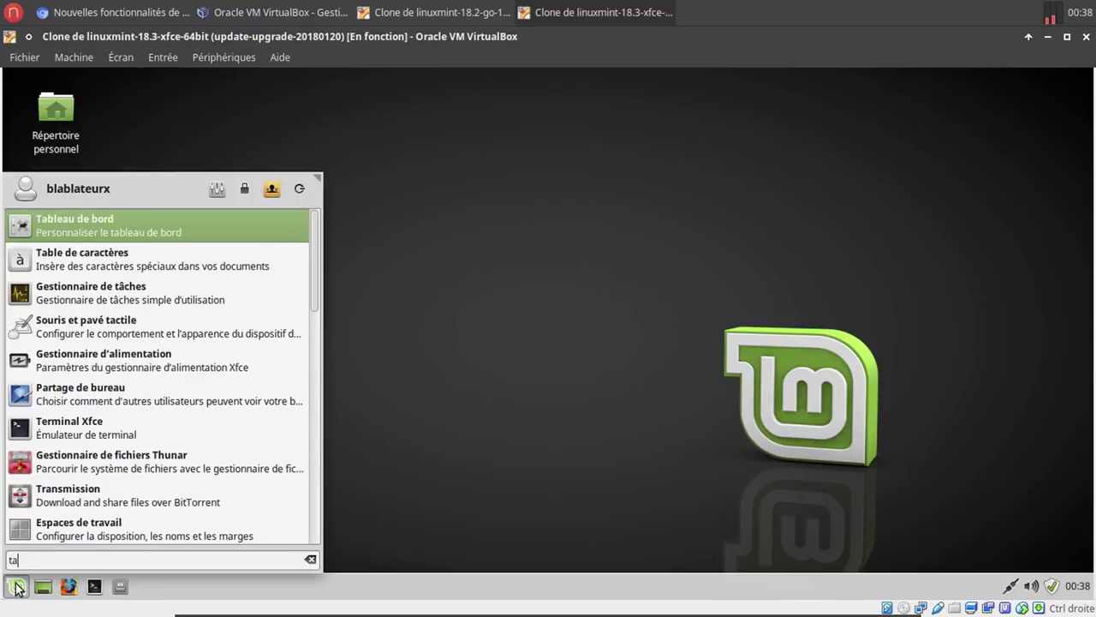
{"action": "left_click", "coordinate": [217, 298]}
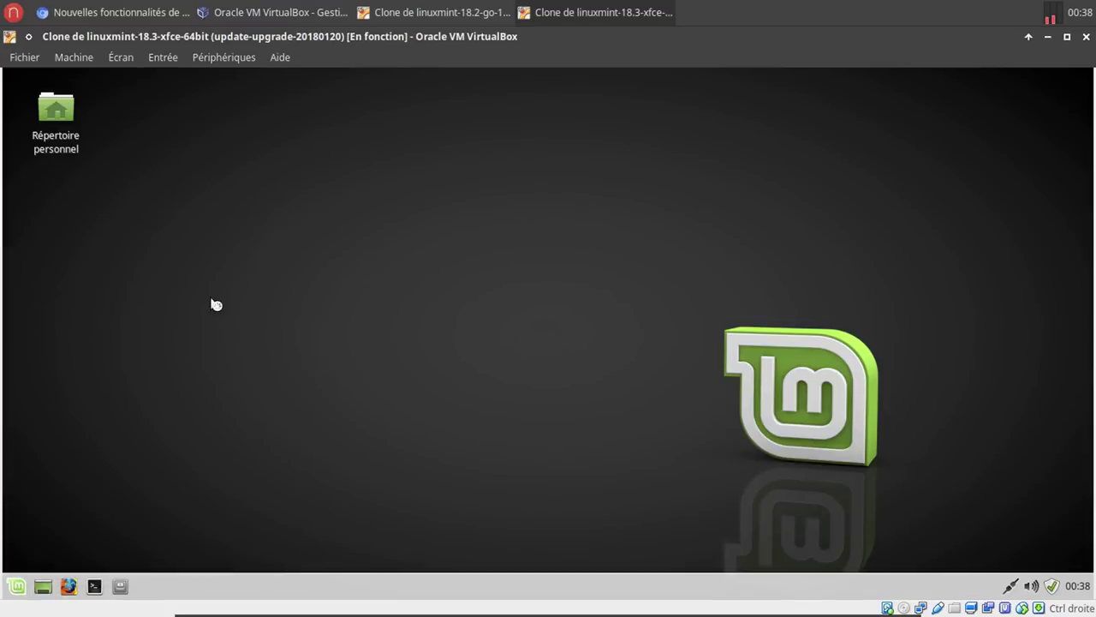
{"action": "left_click_drag", "start_coordinate": [317, 81], "coordinate": [6, 306]}
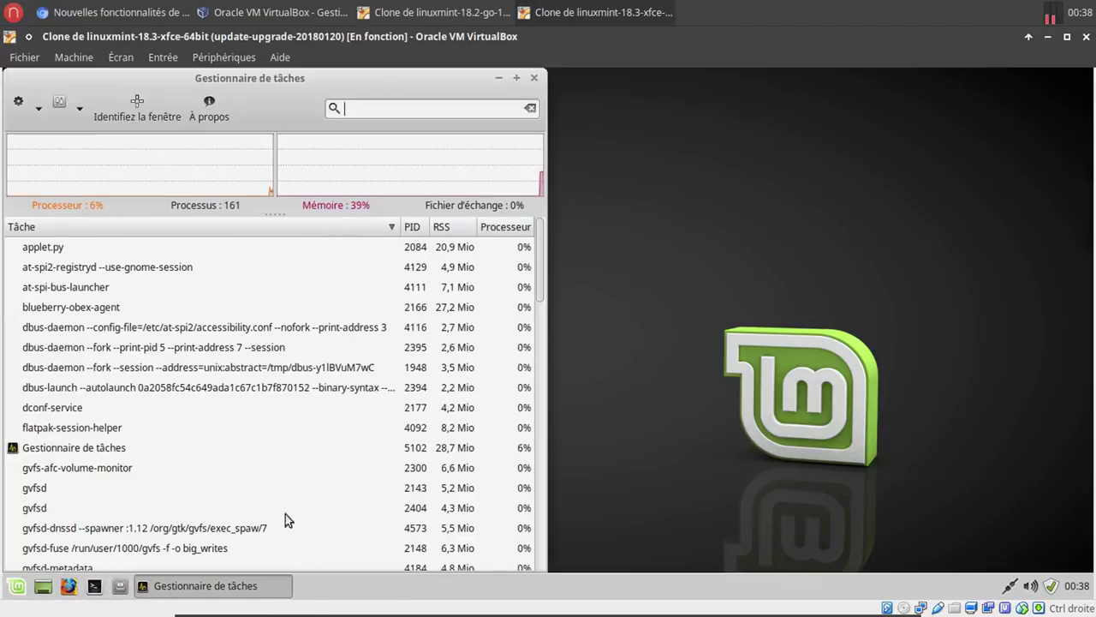
{"action": "left_click", "coordinate": [120, 588]}
{"action": "left_click", "coordinate": [94, 587]}
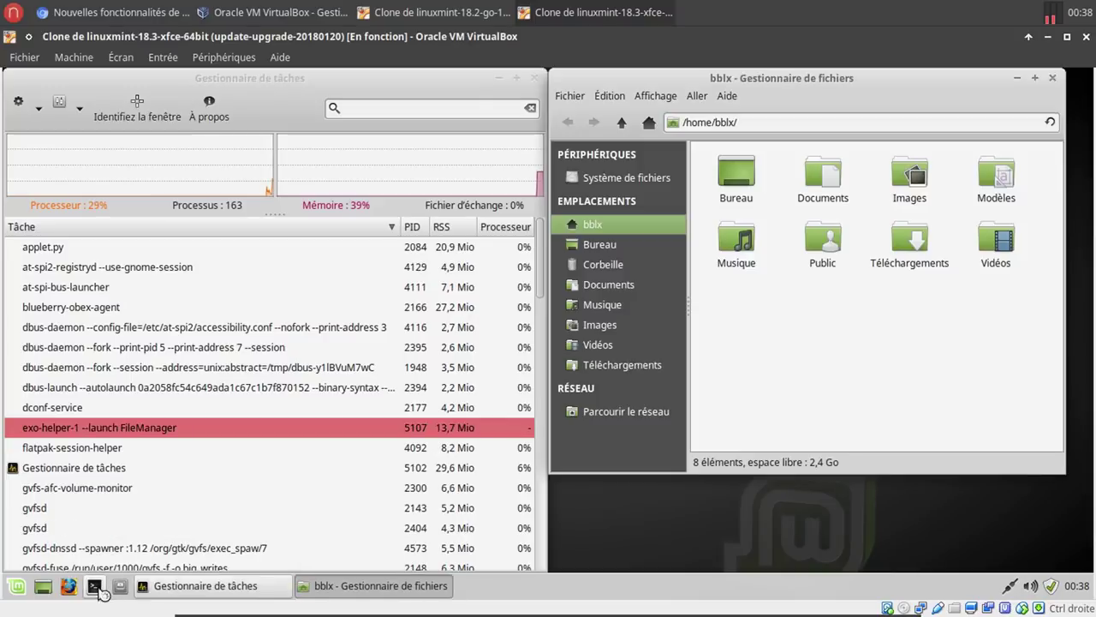
{"action": "left_click", "coordinate": [16, 586]}
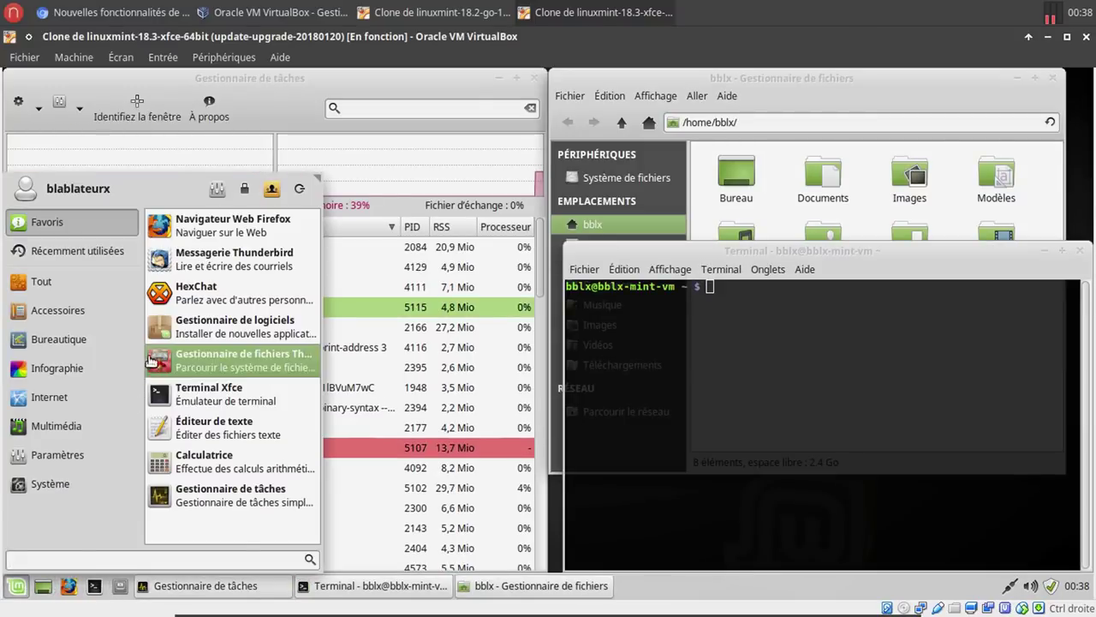
{"action": "left_click", "coordinate": [89, 276]}
{"action": "left_click", "coordinate": [91, 302]}
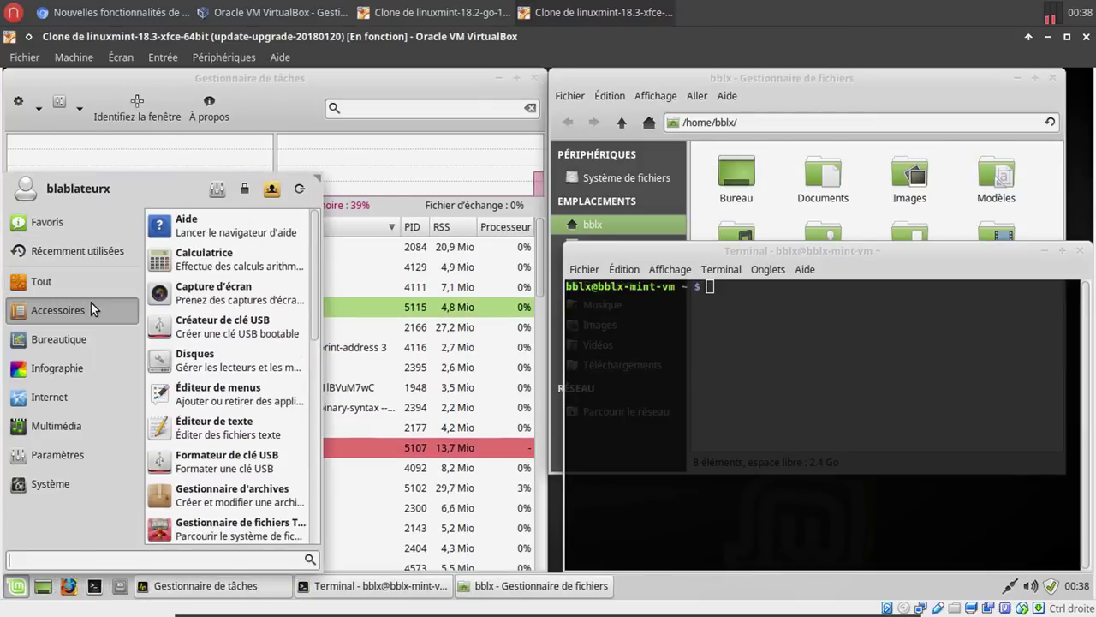
{"action": "left_click", "coordinate": [244, 190]}
{"action": "left_click_drag", "start_coordinate": [452, 207], "coordinate": [754, 242]}
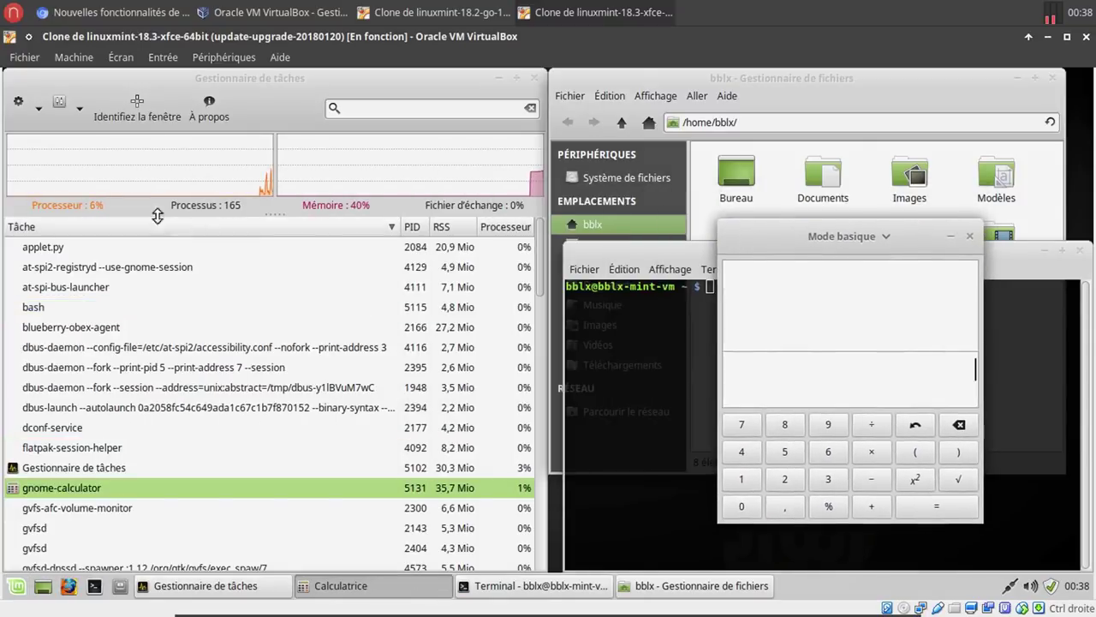
{"action": "left_click", "coordinate": [148, 107]}
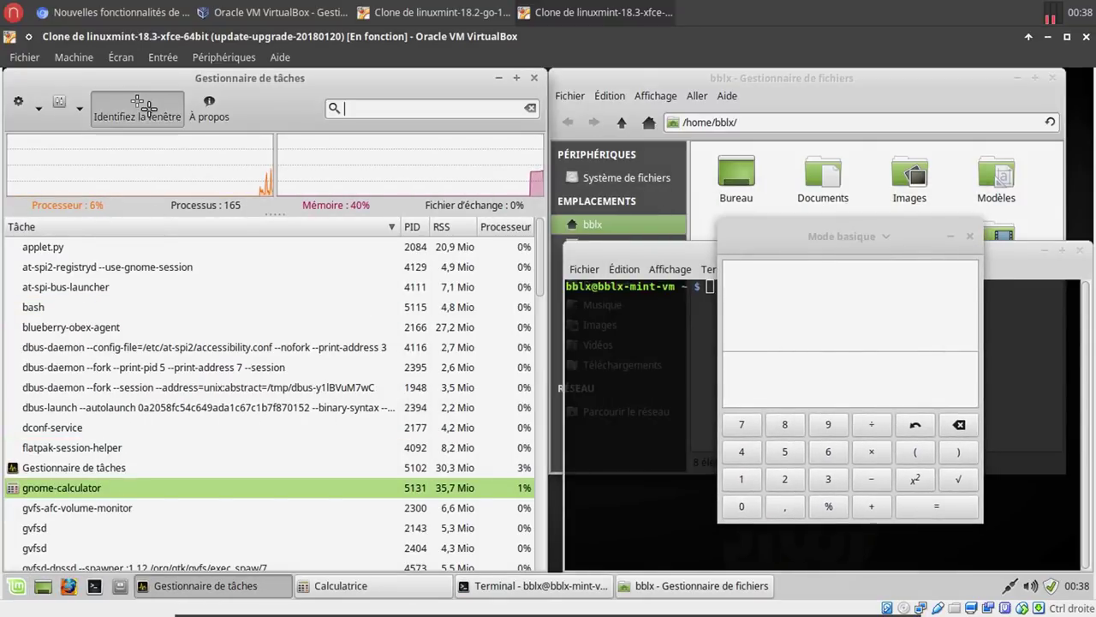
{"action": "left_click", "coordinate": [771, 237]}
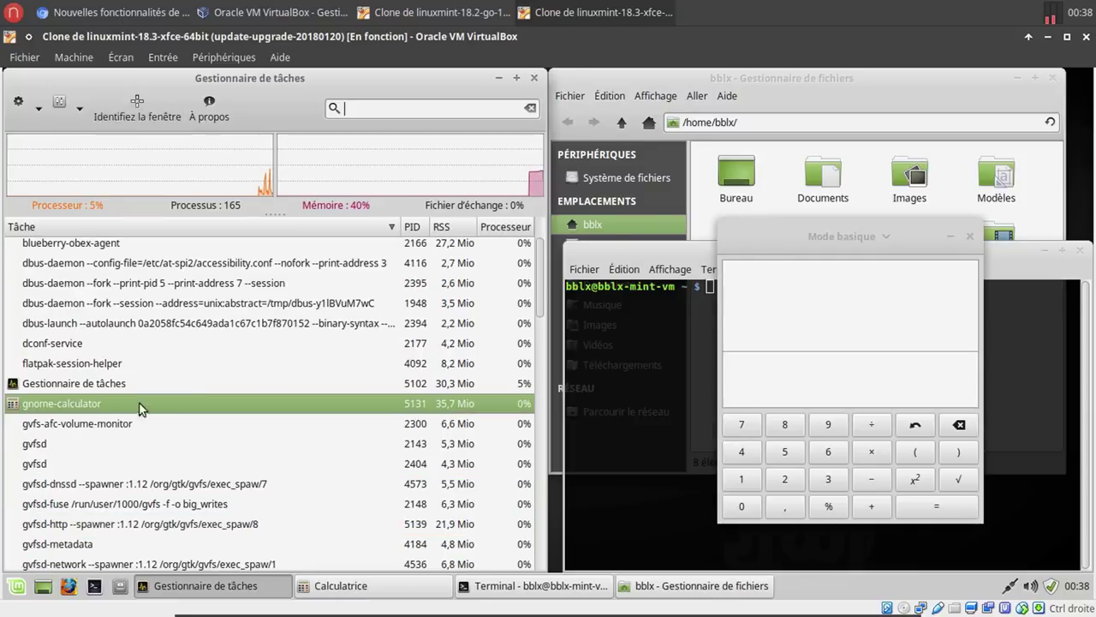
{"action": "left_click", "coordinate": [128, 109]}
{"action": "left_click", "coordinate": [829, 79]}
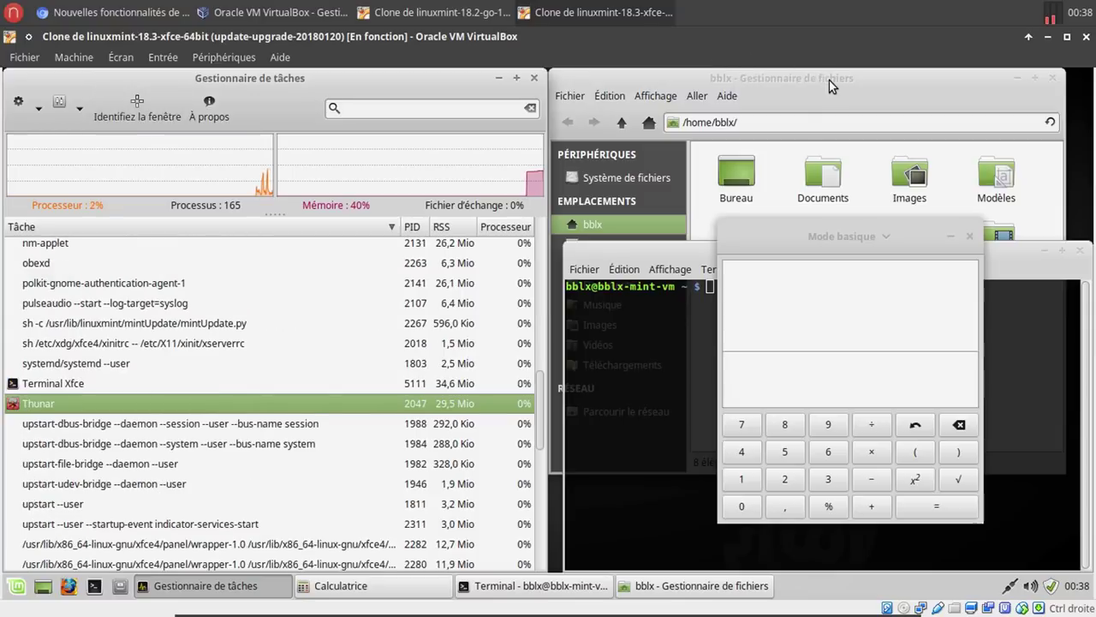
{"action": "left_click", "coordinate": [148, 110]}
{"action": "left_click", "coordinate": [627, 248]}
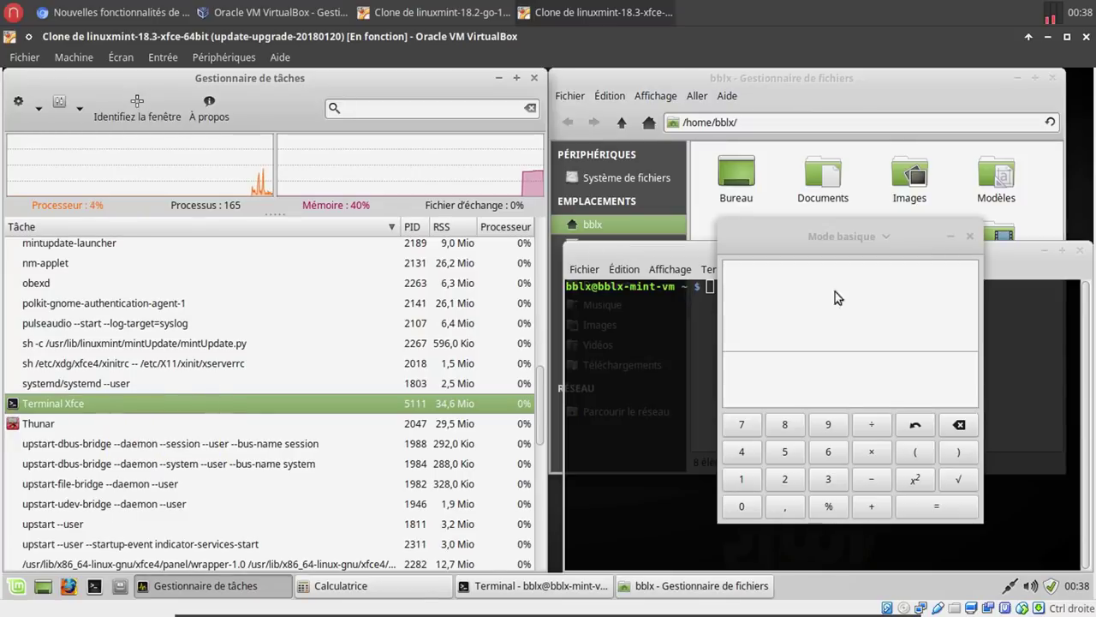
{"action": "left_click", "coordinate": [970, 237]}
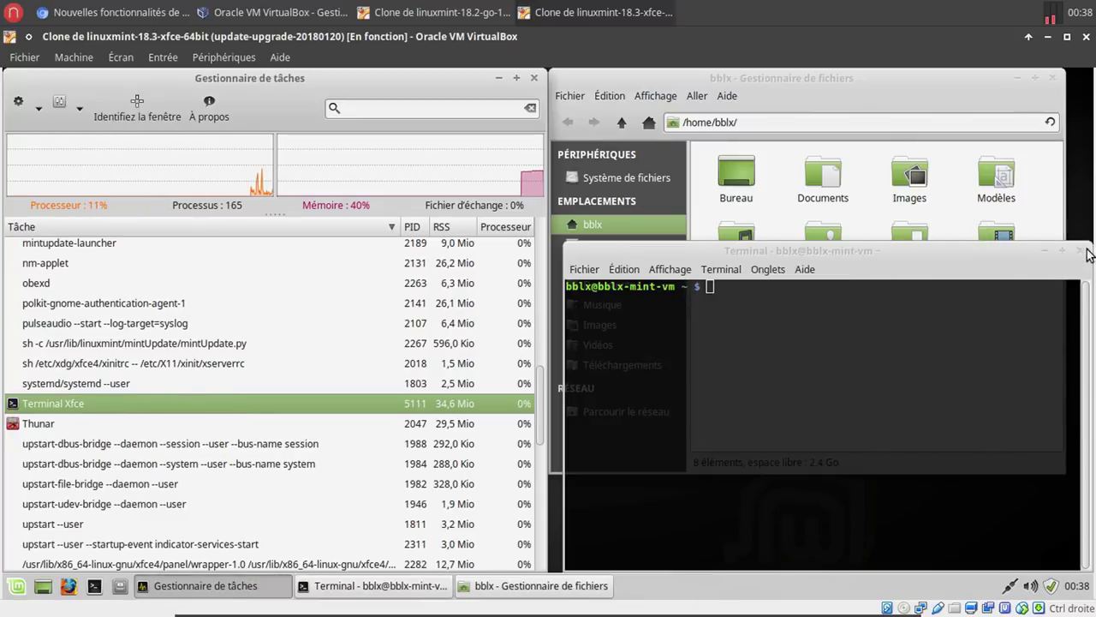
{"action": "left_click", "coordinate": [1084, 255]}
{"action": "left_click", "coordinate": [1052, 81]}
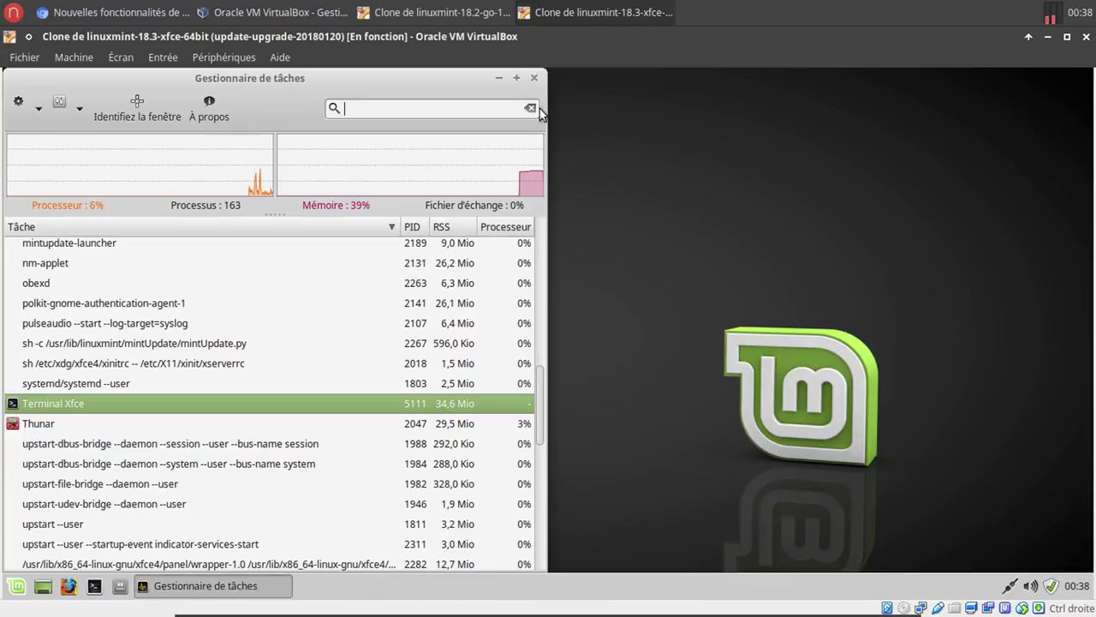
Launch a terminal in the Mint guest and check its About window showing xfce4-terminal 0.8.6.
{"action": "left_click", "coordinate": [140, 17]}
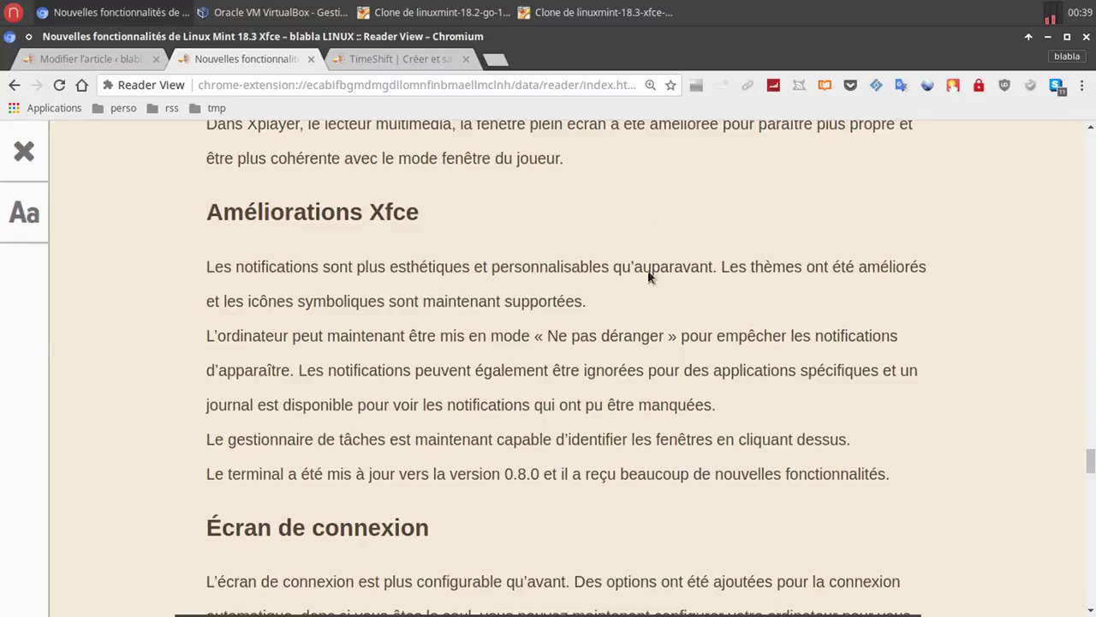
{"action": "left_click", "coordinate": [608, 16]}
{"action": "left_click", "coordinate": [94, 586]}
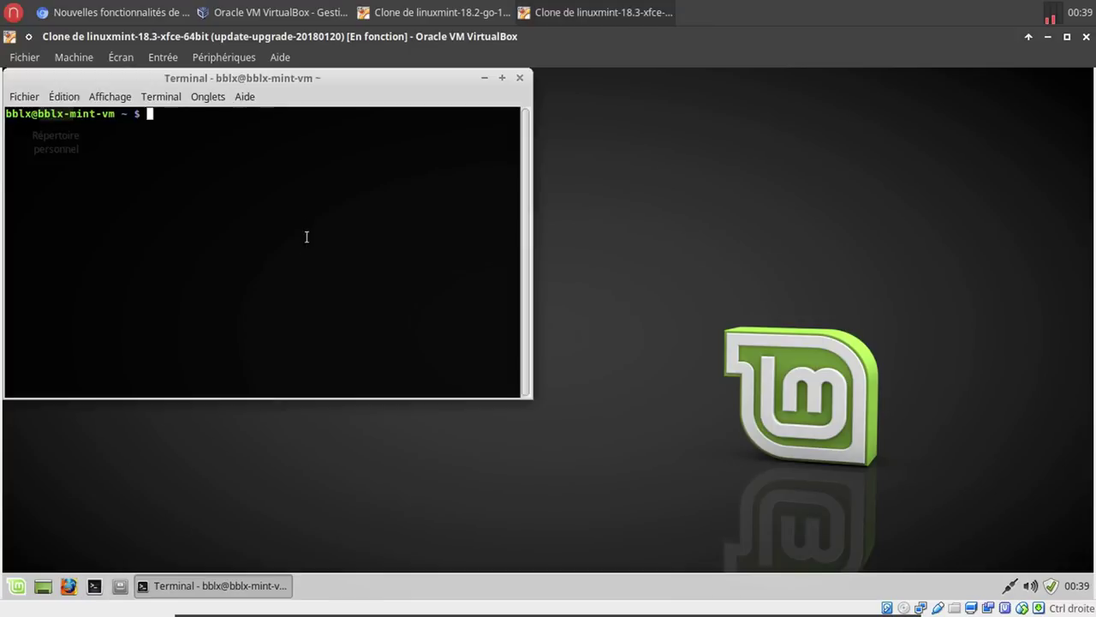
{"action": "left_click", "coordinate": [258, 97]}
{"action": "left_click", "coordinate": [260, 132]}
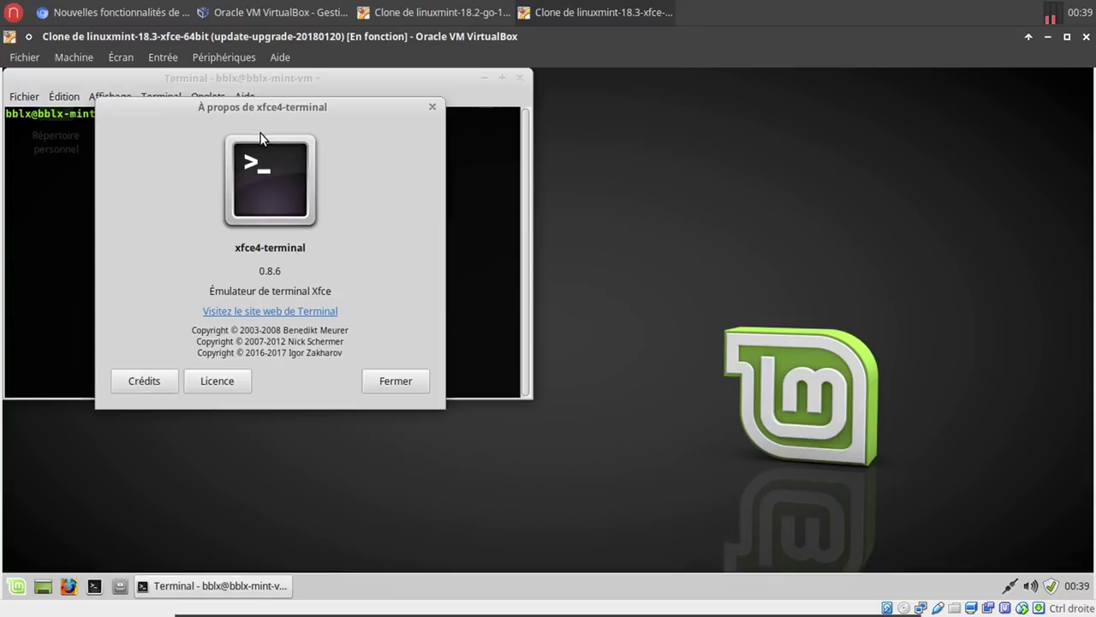
{"action": "left_click", "coordinate": [112, 12]}
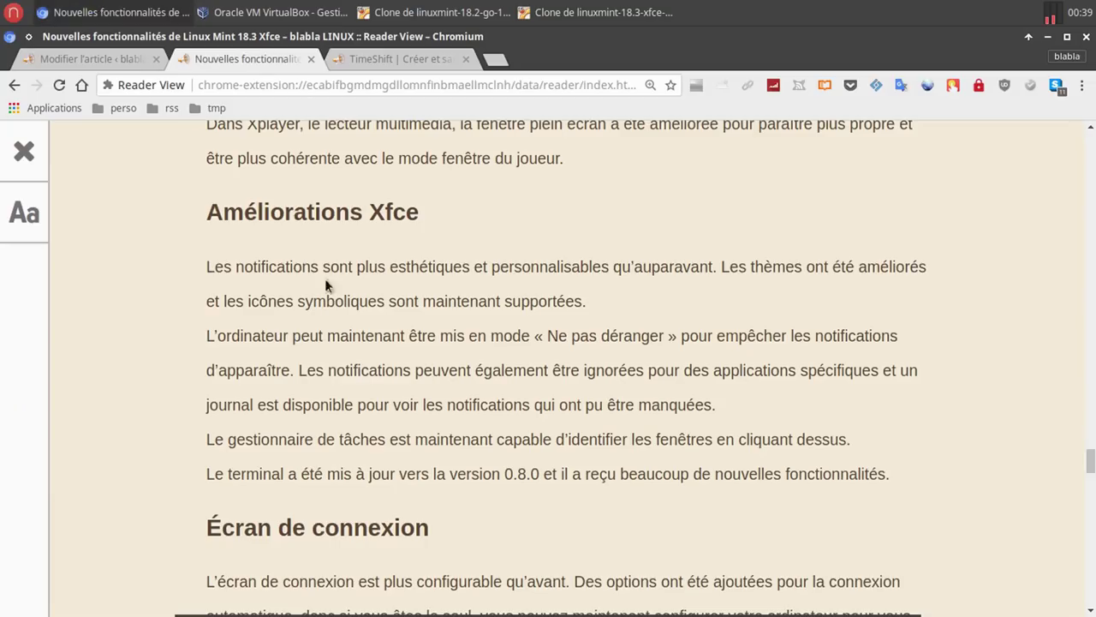
{"action": "left_click", "coordinate": [600, 12]}
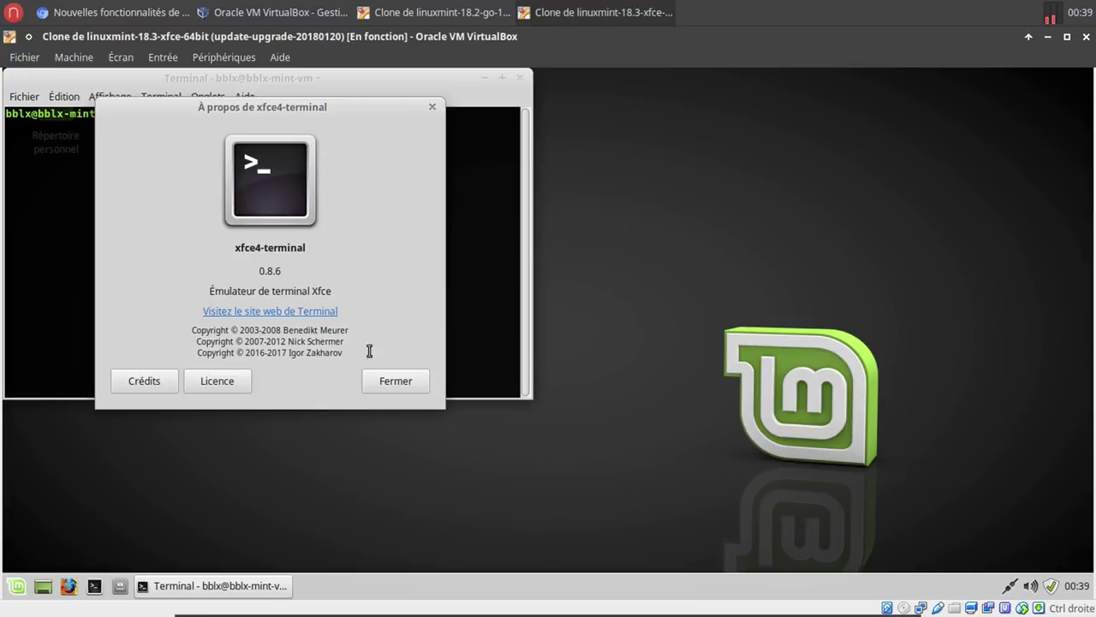
{"action": "left_click", "coordinate": [381, 383]}
Browse the terminal Preferences' appearance, colour, compatibility and advanced tabs, then close them.
{"action": "left_click", "coordinate": [20, 97]}
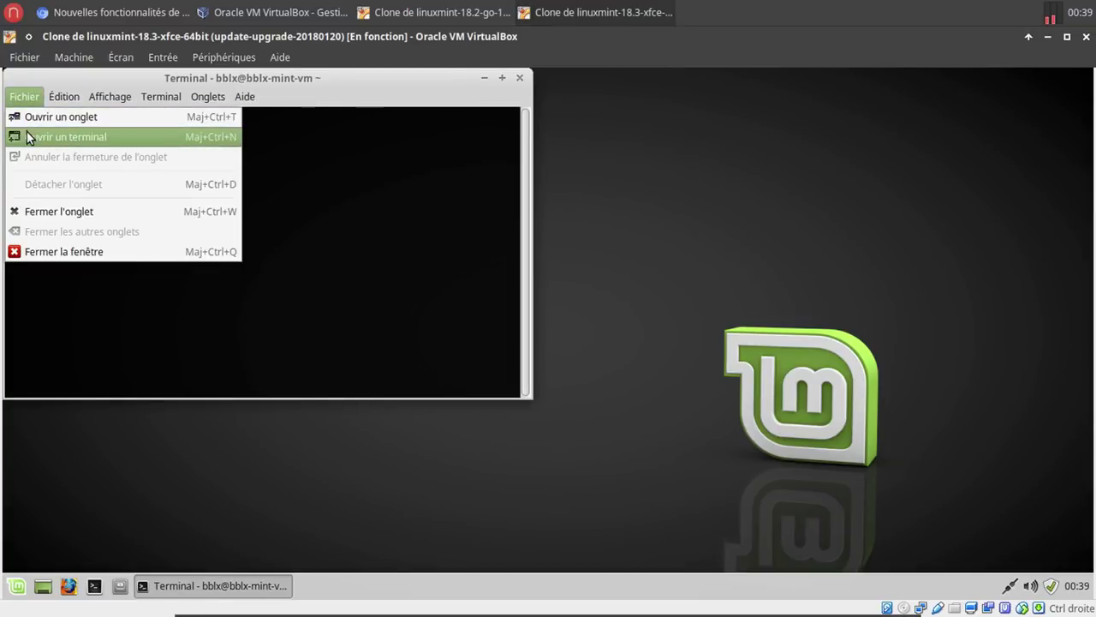
{"action": "mouse_move", "coordinate": [64, 96]}
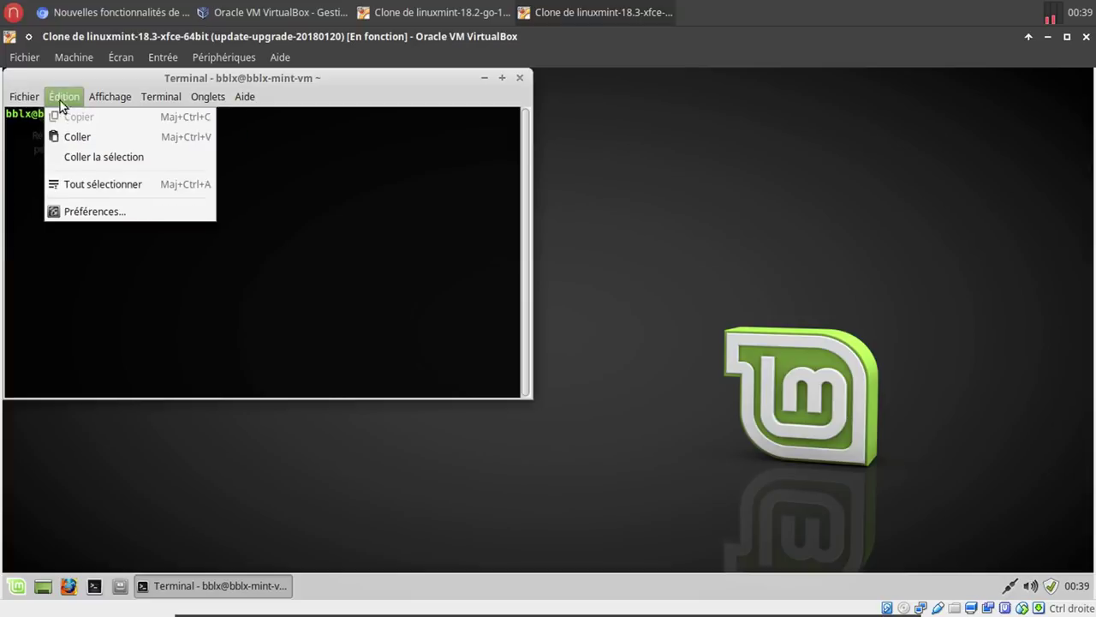
{"action": "left_click", "coordinate": [80, 210]}
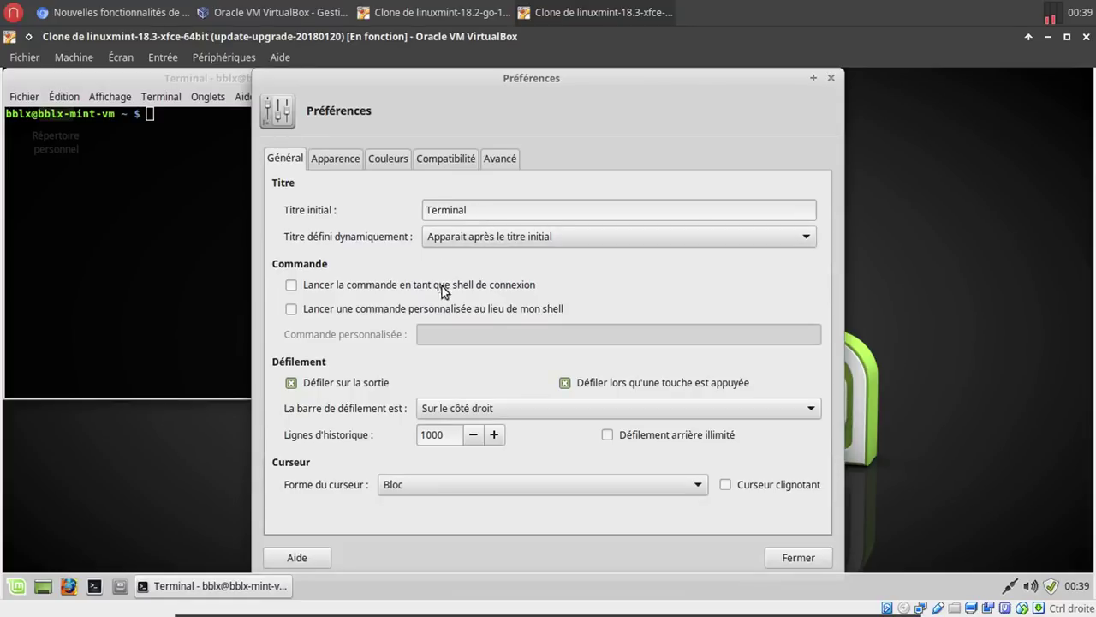
{"action": "left_click", "coordinate": [340, 161]}
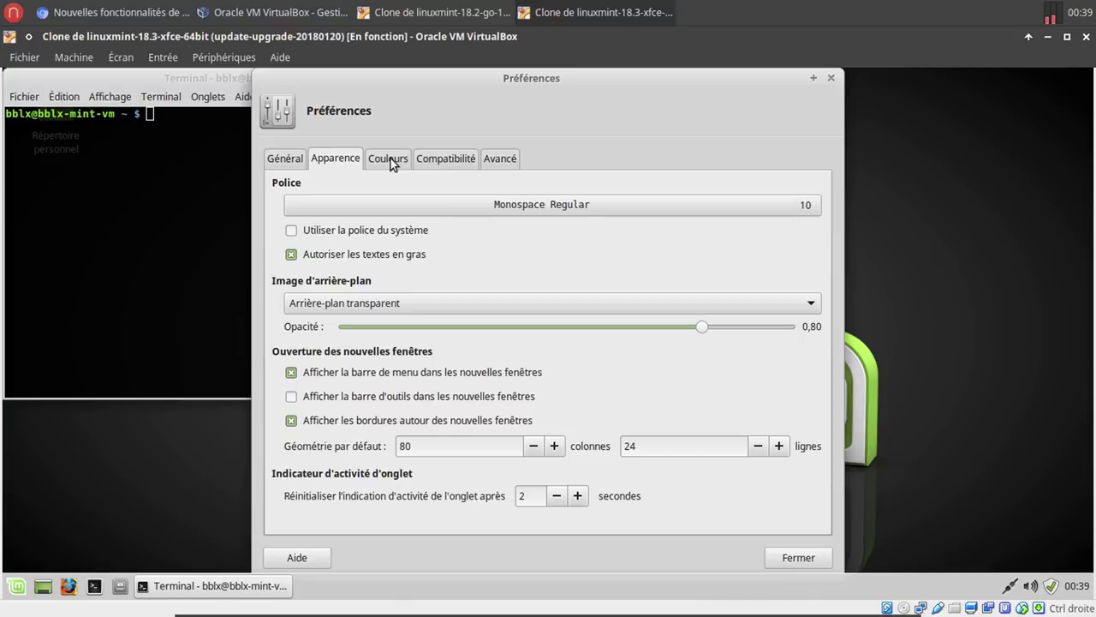
{"action": "left_click", "coordinate": [390, 161]}
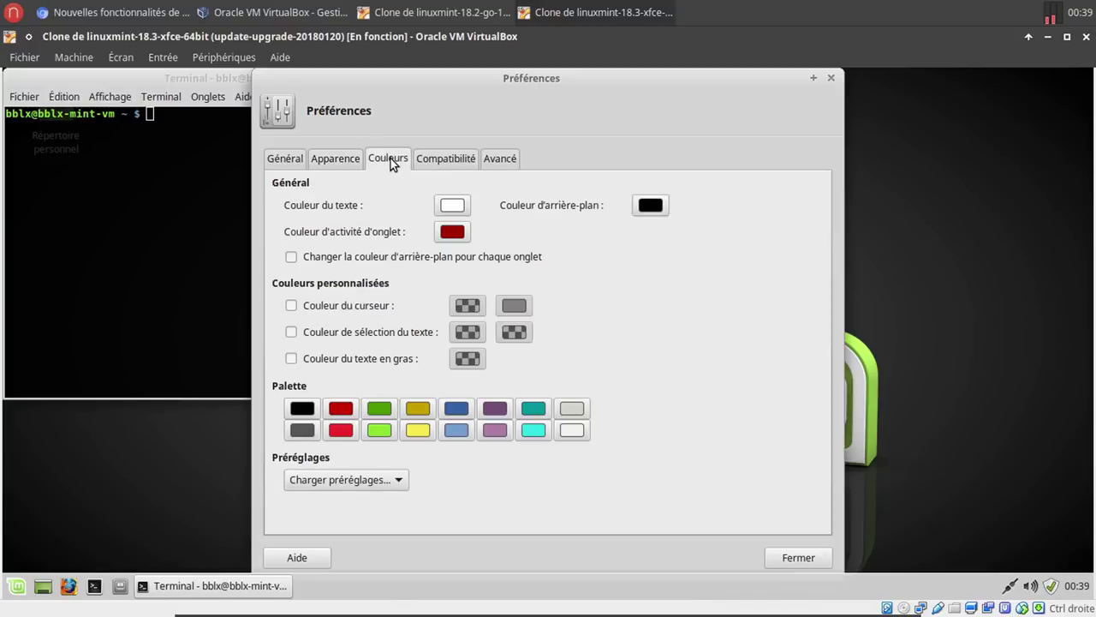
{"action": "left_click", "coordinate": [444, 161]}
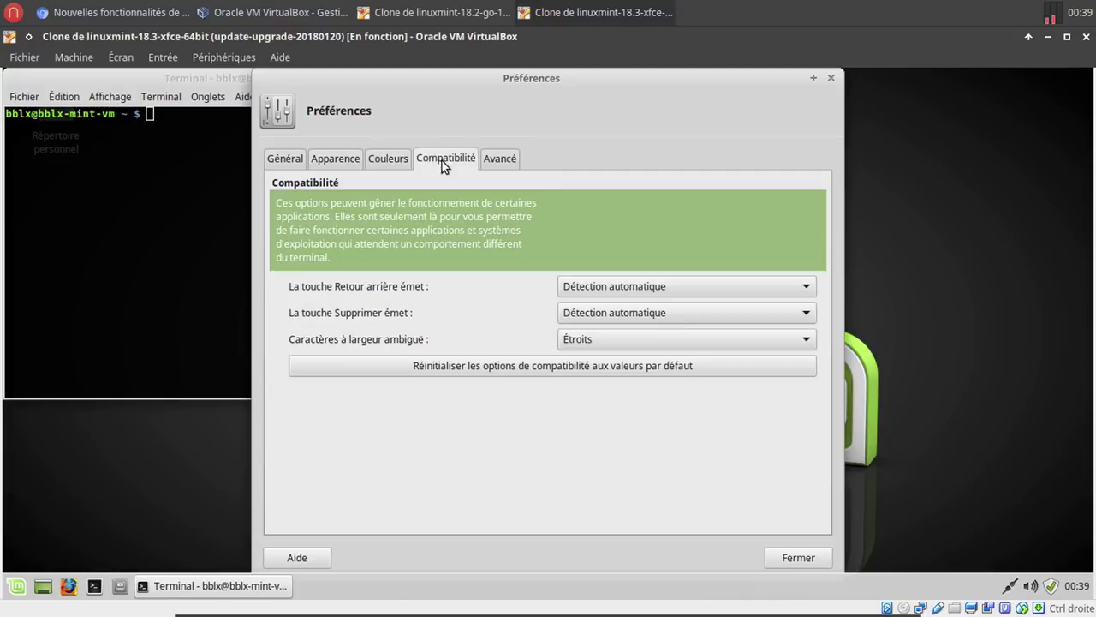
{"action": "left_click", "coordinate": [500, 159]}
{"action": "left_click", "coordinate": [792, 555]}
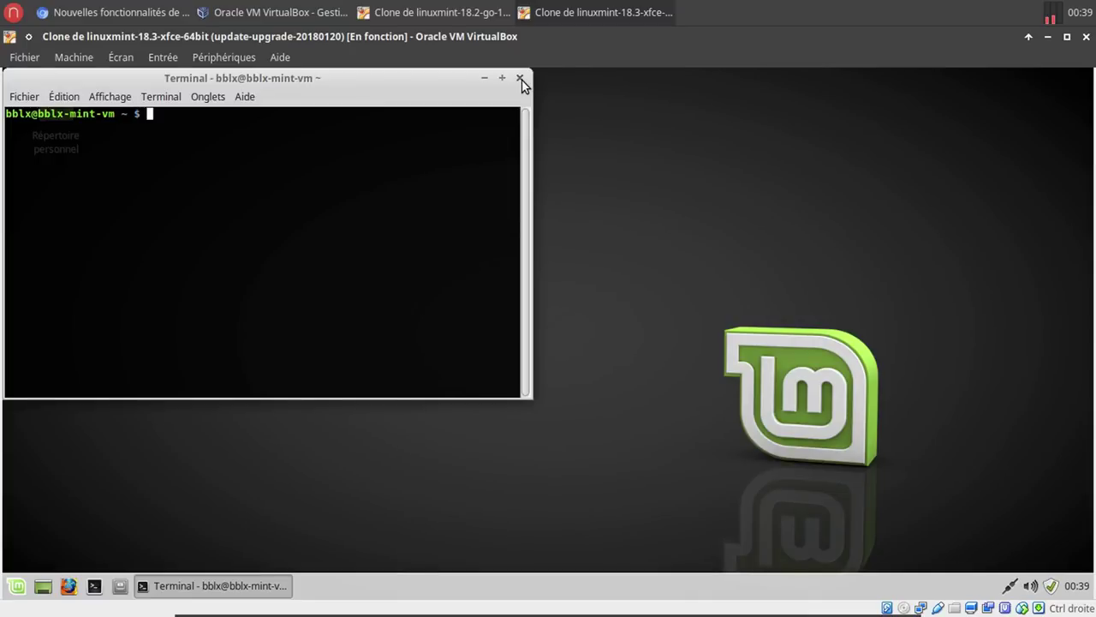
Close the terminal and scroll the Chromium article down to the Écran de connexion section.
{"action": "left_click", "coordinate": [519, 78]}
{"action": "left_click", "coordinate": [112, 11]}
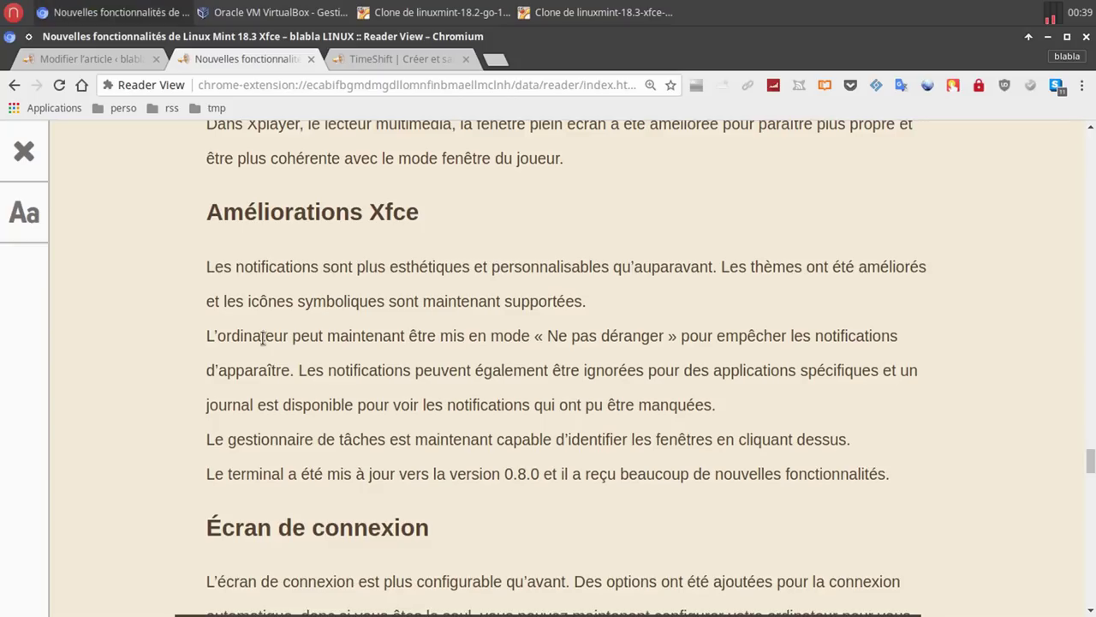
{"action": "scroll", "coordinate": [263, 338], "scroll_direction": "down", "scroll_amount": 1}
{"action": "scroll", "coordinate": [262, 338], "scroll_direction": "down", "scroll_amount": 7}
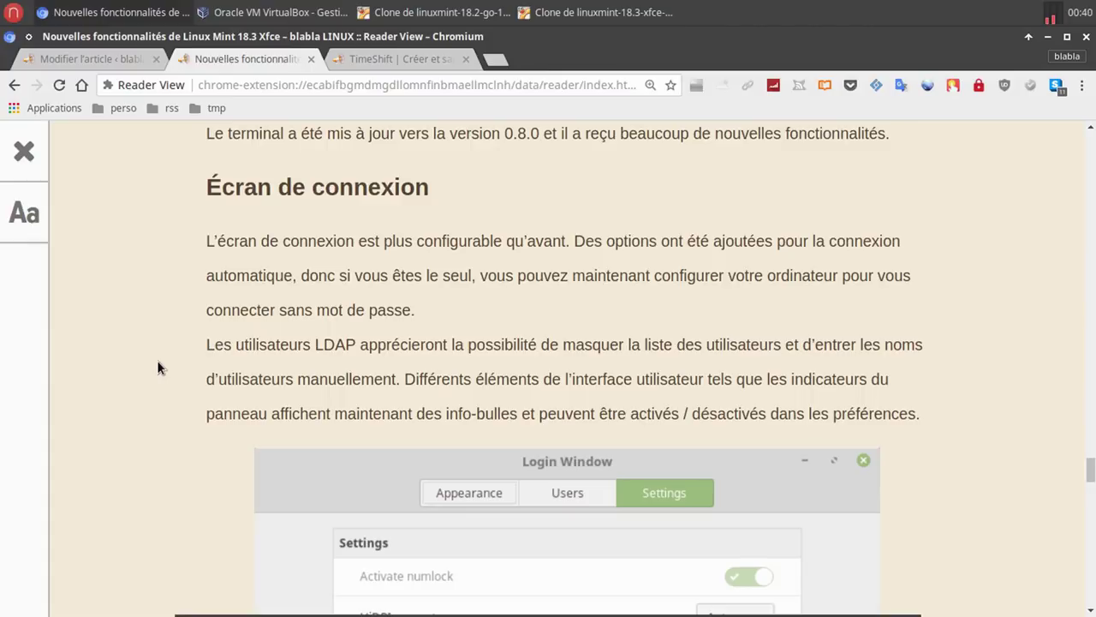
In the Mint guest, open Paramètres > Écran de connexion and authenticate with the account password.
{"action": "left_click", "coordinate": [599, 12]}
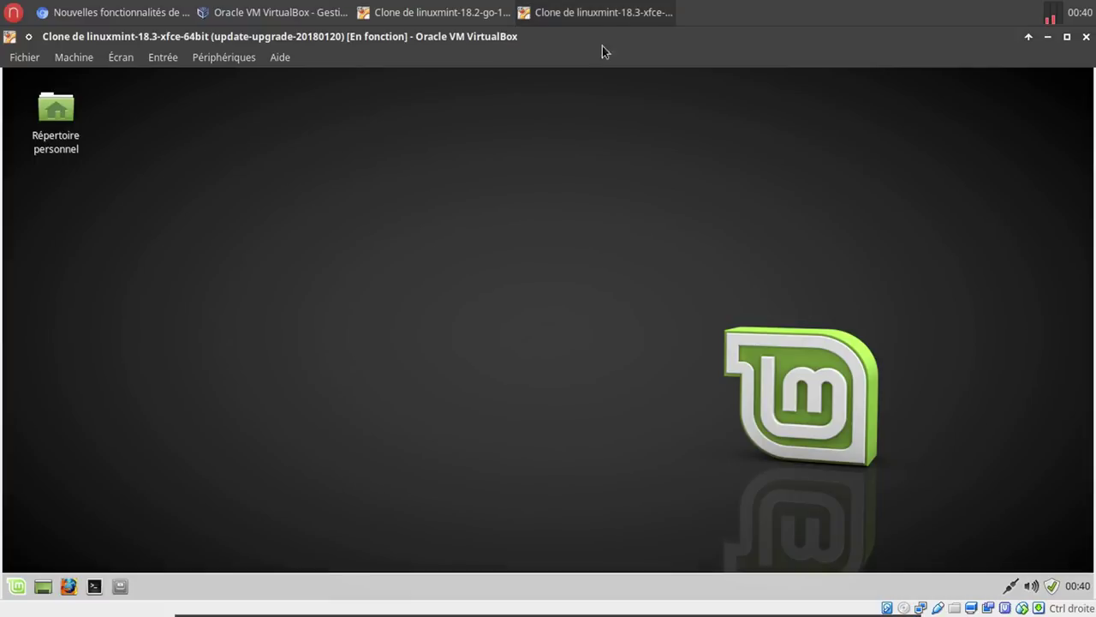
{"action": "left_click", "coordinate": [15, 586]}
{"action": "left_click", "coordinate": [225, 190]}
{"action": "scroll", "coordinate": [521, 341], "scroll_direction": "down", "scroll_amount": 5}
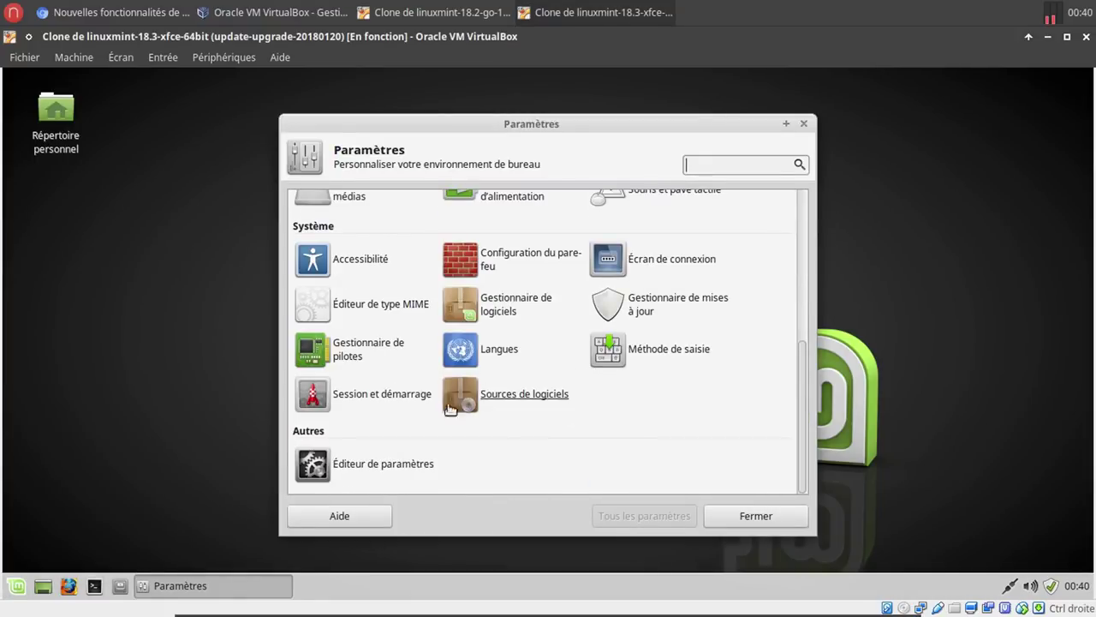
{"action": "left_click", "coordinate": [677, 261]}
{"action": "type", "text": "******"}
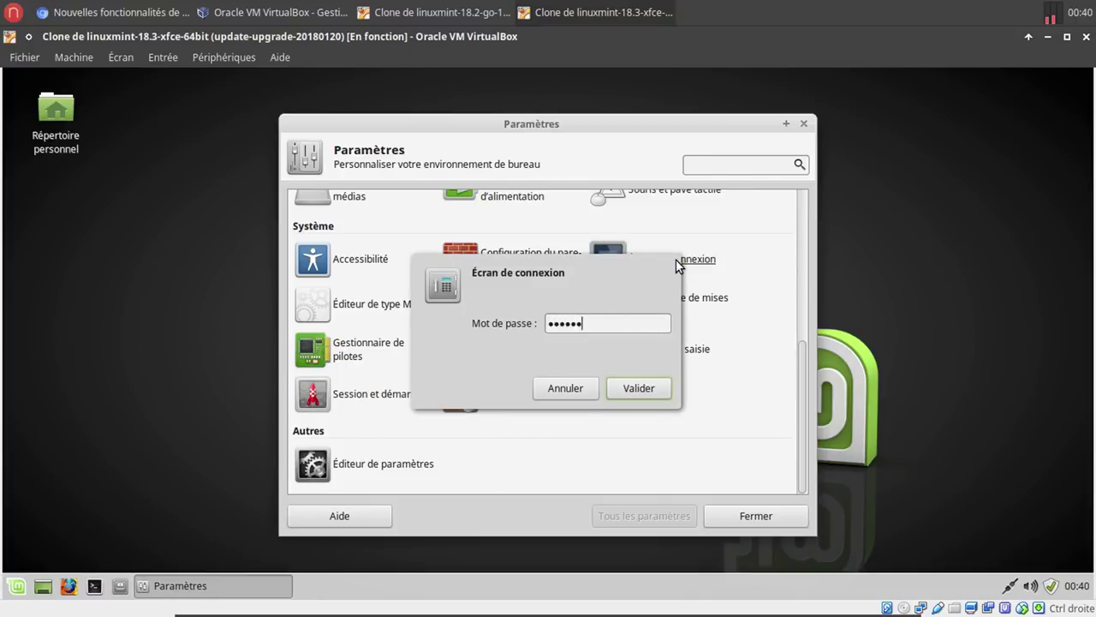
{"action": "key", "text": "Return"}
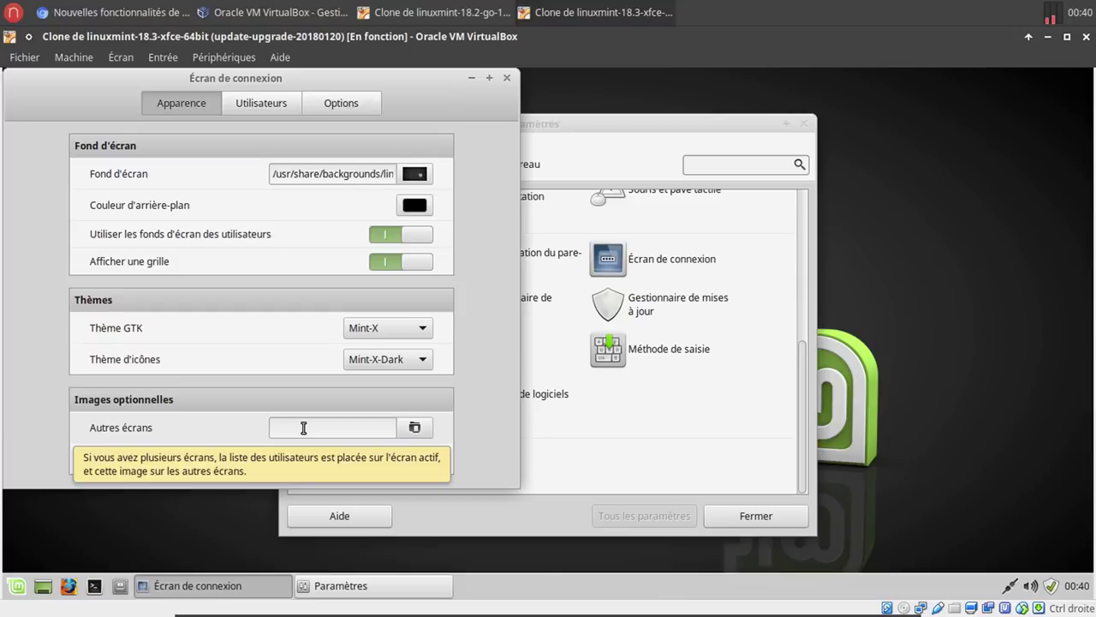
Go to the Utilisateurs tab and select the automatic login username field.
{"action": "left_click", "coordinate": [262, 111]}
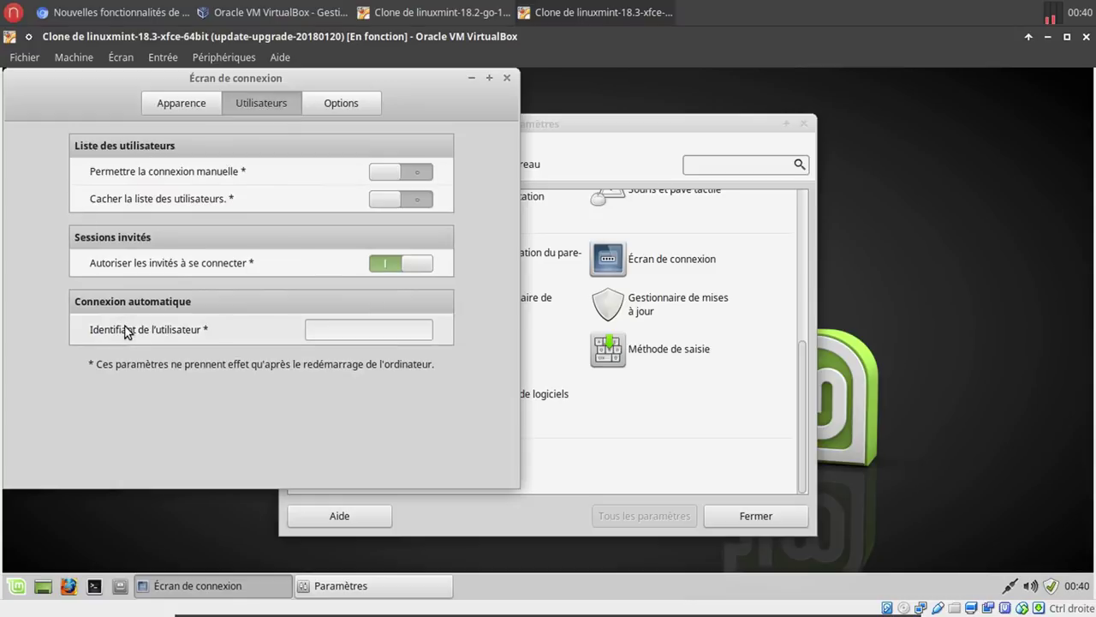
{"action": "mouse_move", "coordinate": [131, 335]}
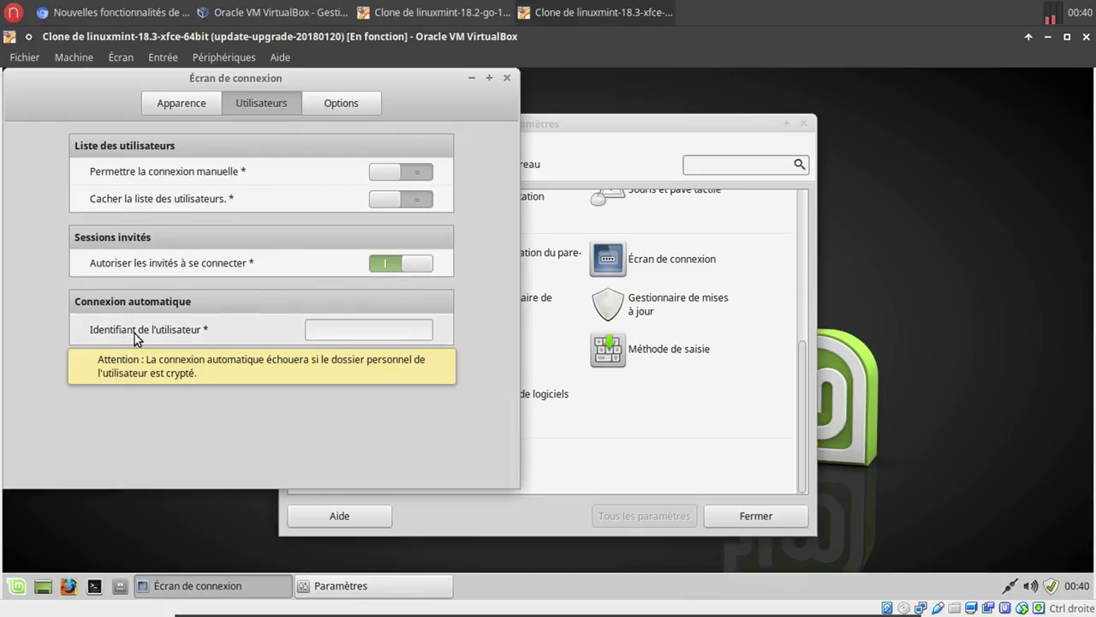
{"action": "mouse_move", "coordinate": [247, 175]}
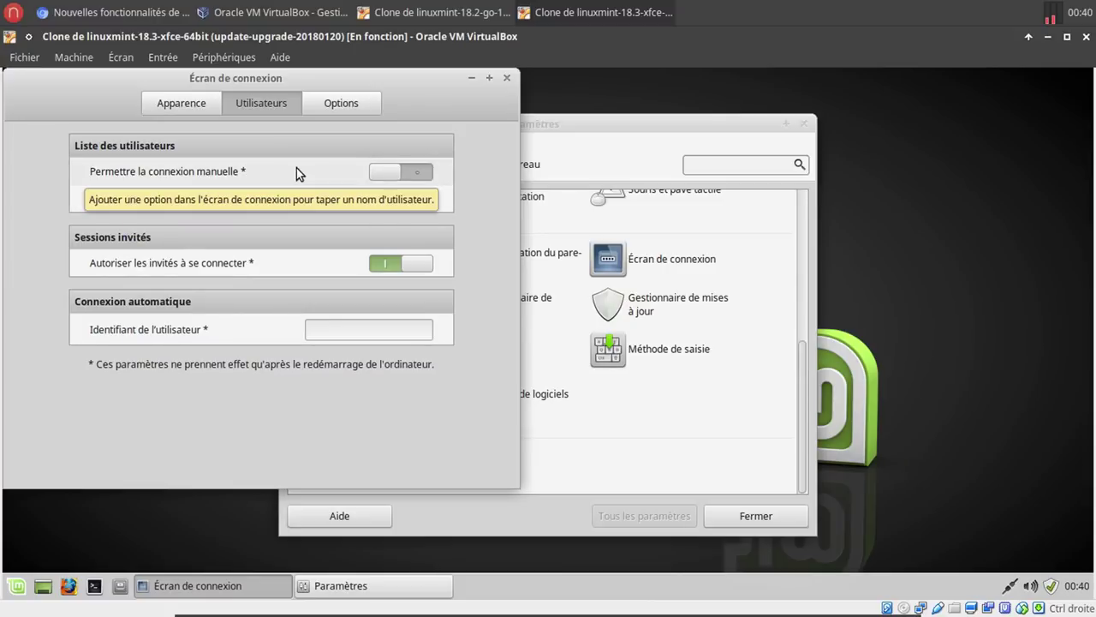
{"action": "mouse_move", "coordinate": [288, 195]}
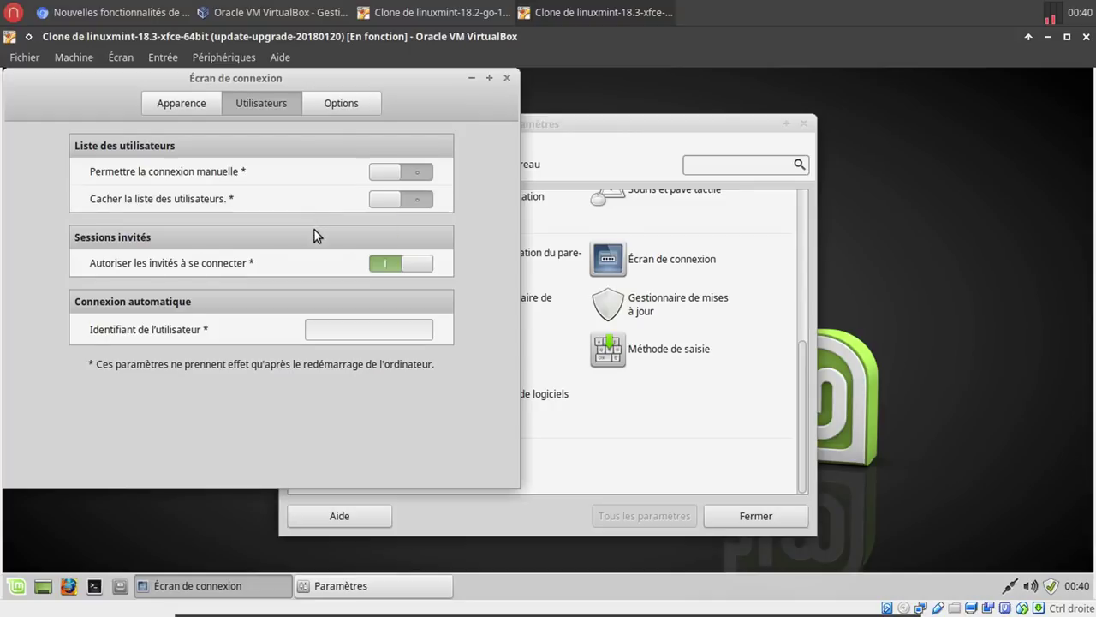
{"action": "mouse_move", "coordinate": [297, 258]}
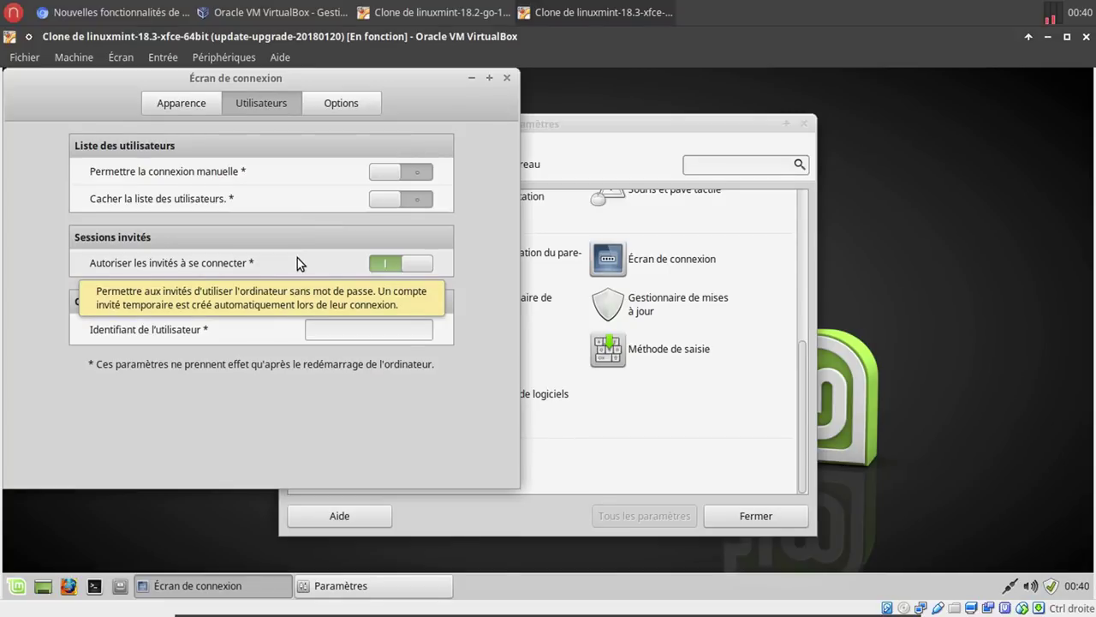
{"action": "mouse_move", "coordinate": [267, 332]}
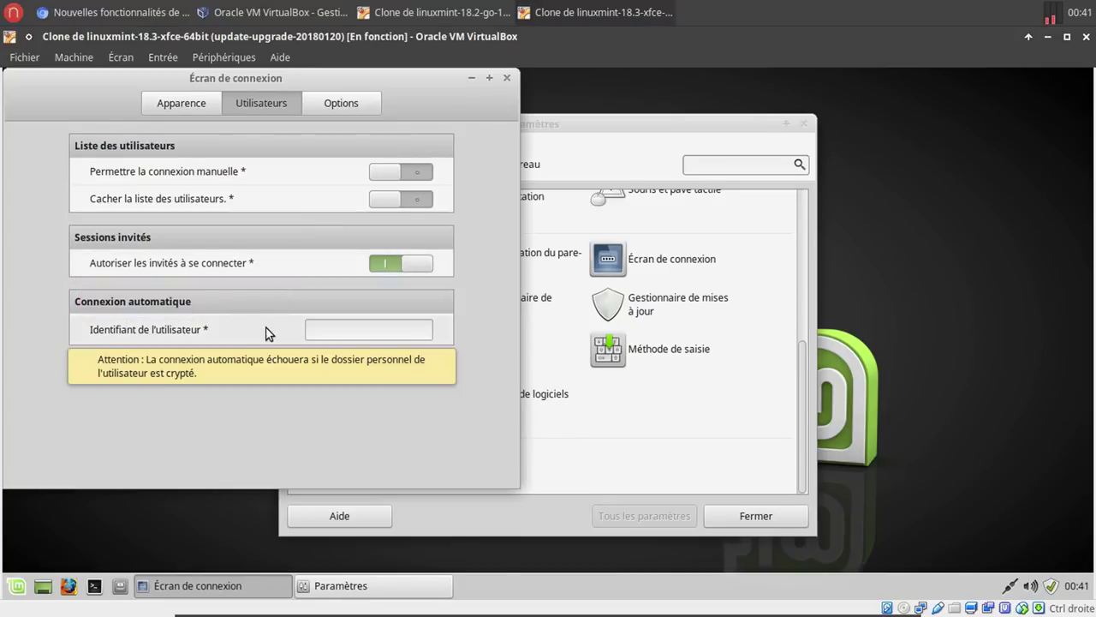
{"action": "left_click", "coordinate": [376, 329]}
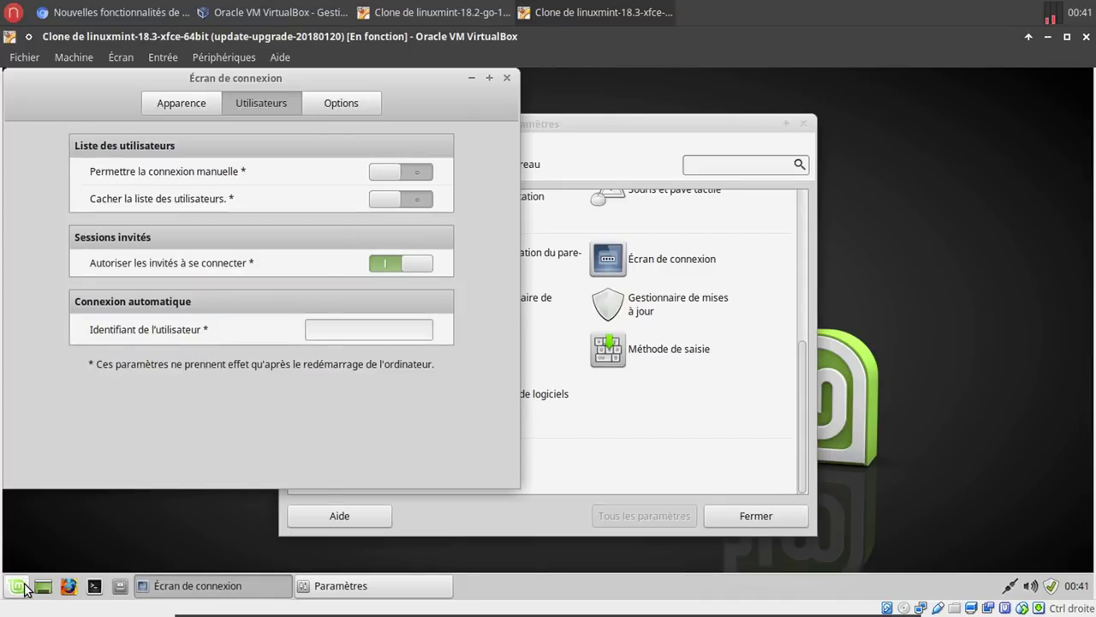
Enter the user's username in Identifiant de l'utilisateur to enable automatic login.
{"action": "left_click", "coordinate": [19, 586]}
{"action": "left_click", "coordinate": [19, 585]}
{"action": "left_click", "coordinate": [335, 327]}
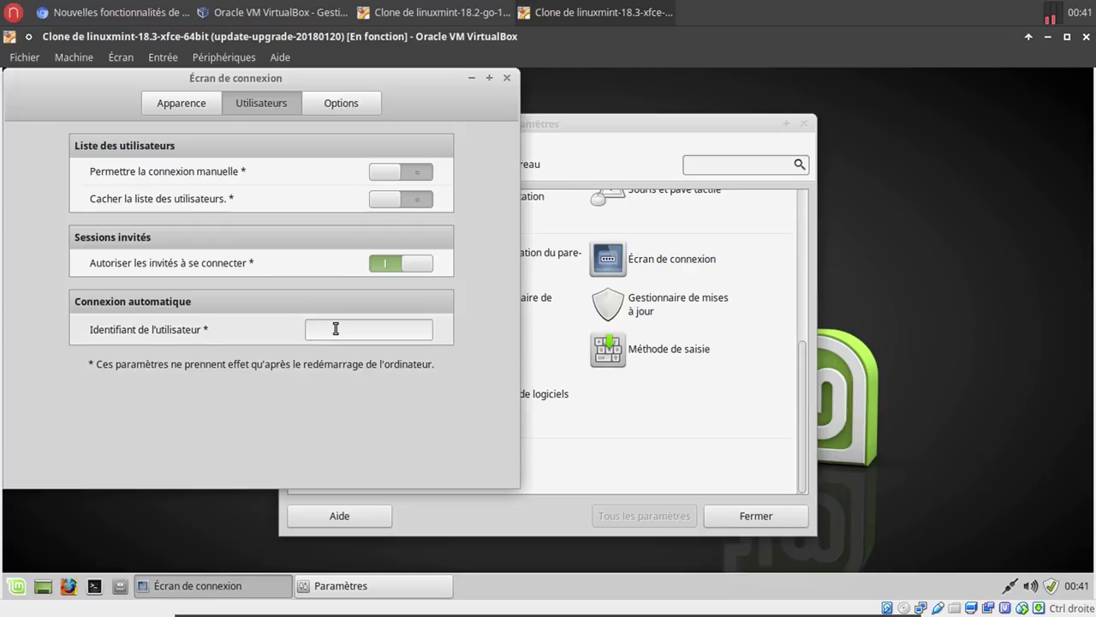
{"action": "left_click", "coordinate": [94, 586]}
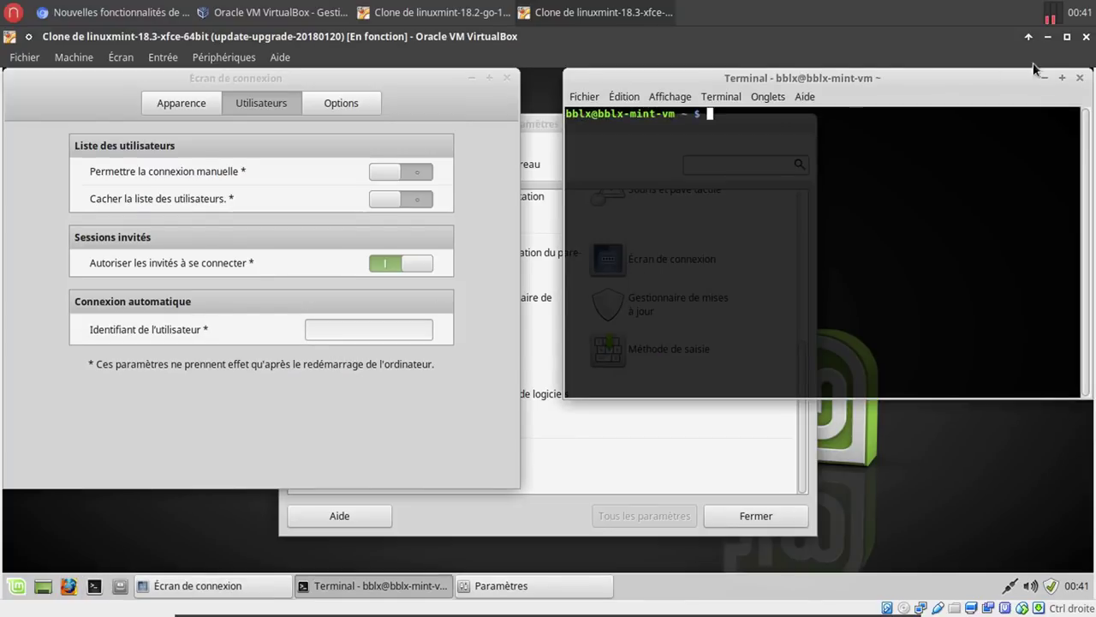
{"action": "left_click", "coordinate": [1080, 78]}
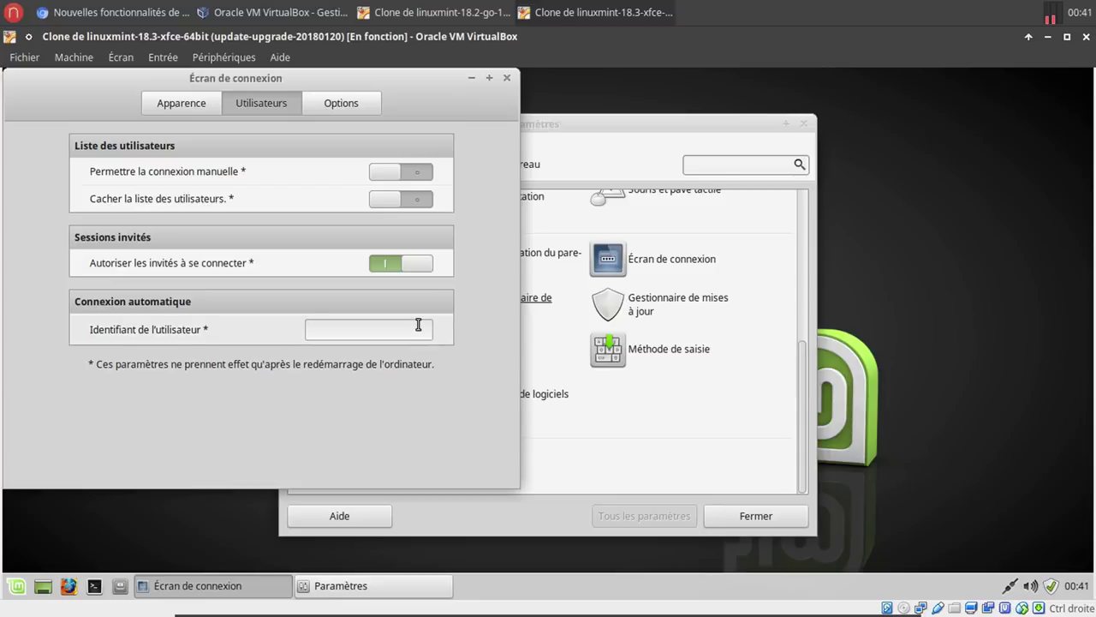
{"action": "type", "text": "bblx"}
Close Écran de connexion and Paramètres, then restart the Mint guest with Redémarrer.
{"action": "left_click", "coordinate": [506, 78]}
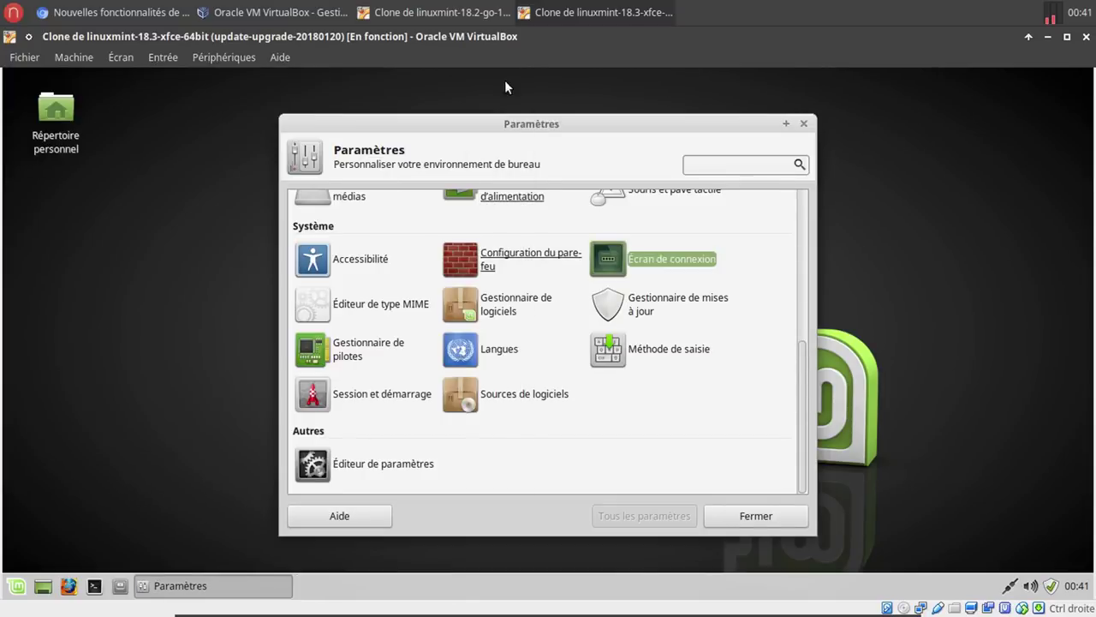
{"action": "left_click", "coordinate": [753, 514]}
{"action": "left_click", "coordinate": [17, 585]}
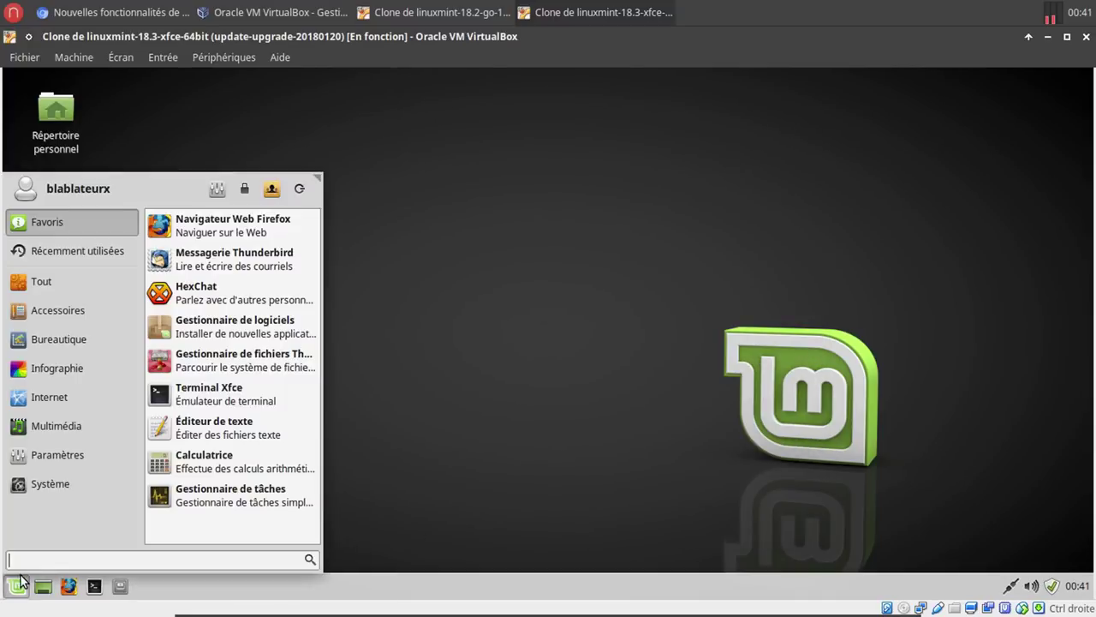
{"action": "left_click", "coordinate": [299, 190]}
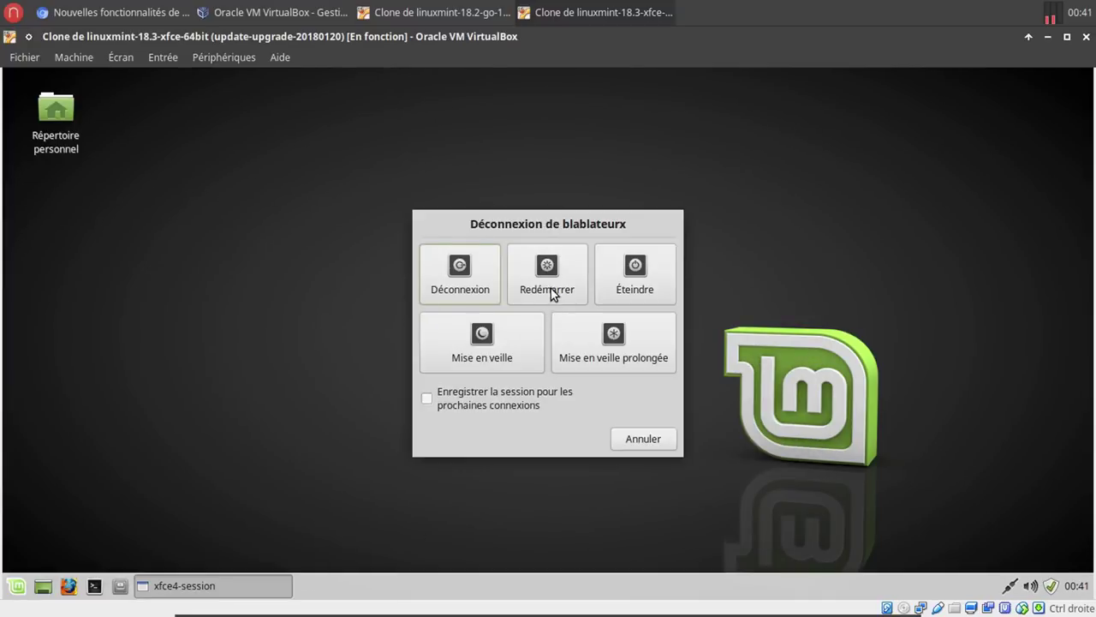
{"action": "left_click", "coordinate": [554, 287]}
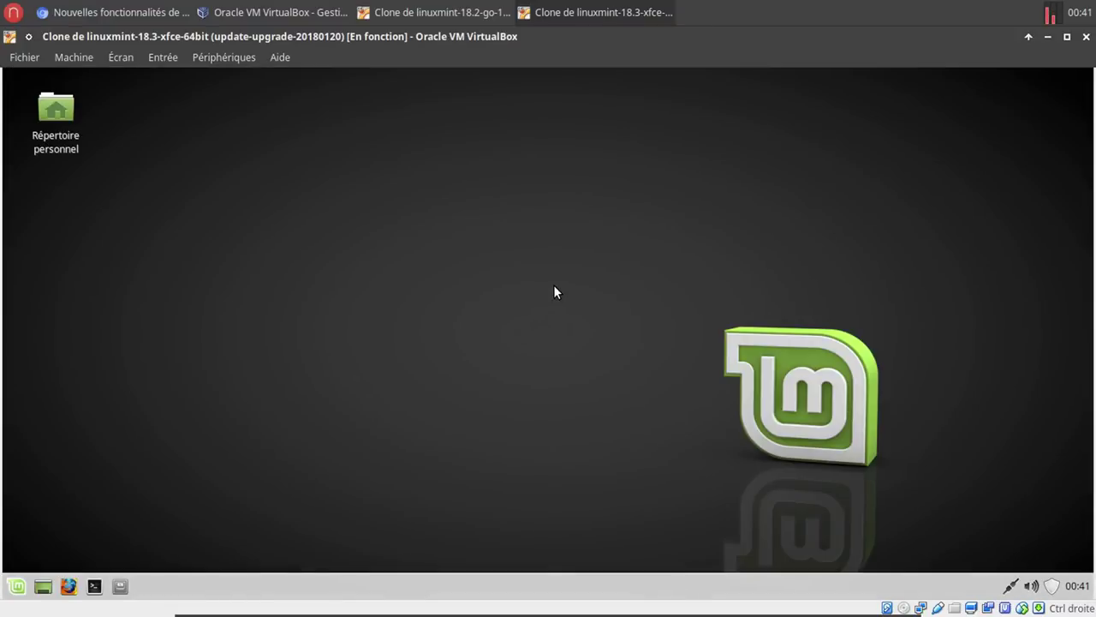
{"action": "left_click", "coordinate": [159, 19]}
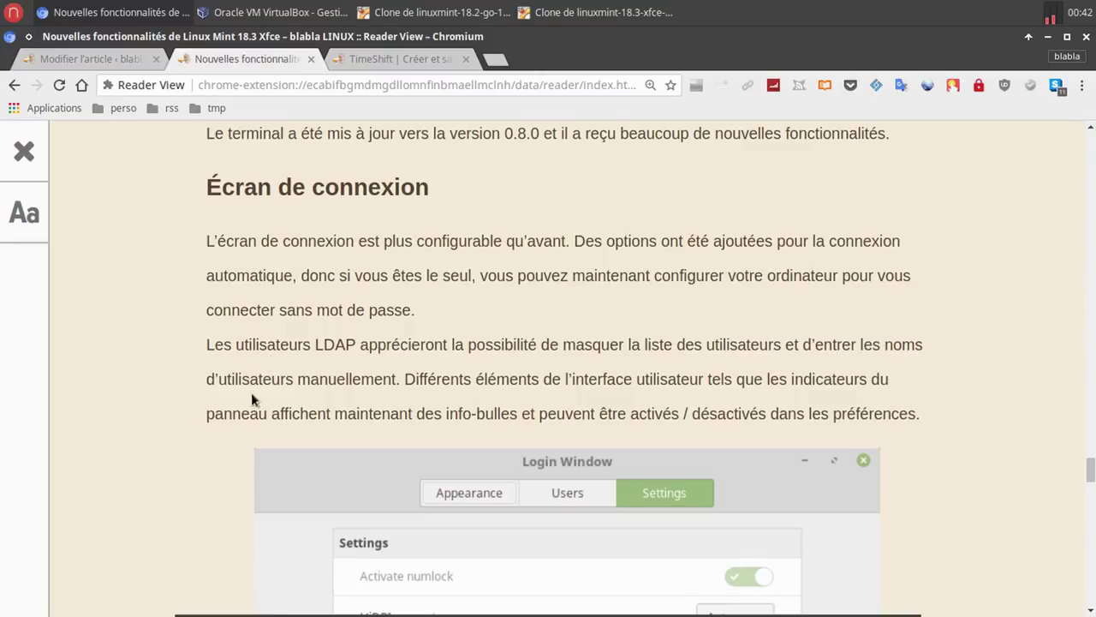
{"action": "scroll", "coordinate": [214, 440], "scroll_direction": "down", "scroll_amount": 7}
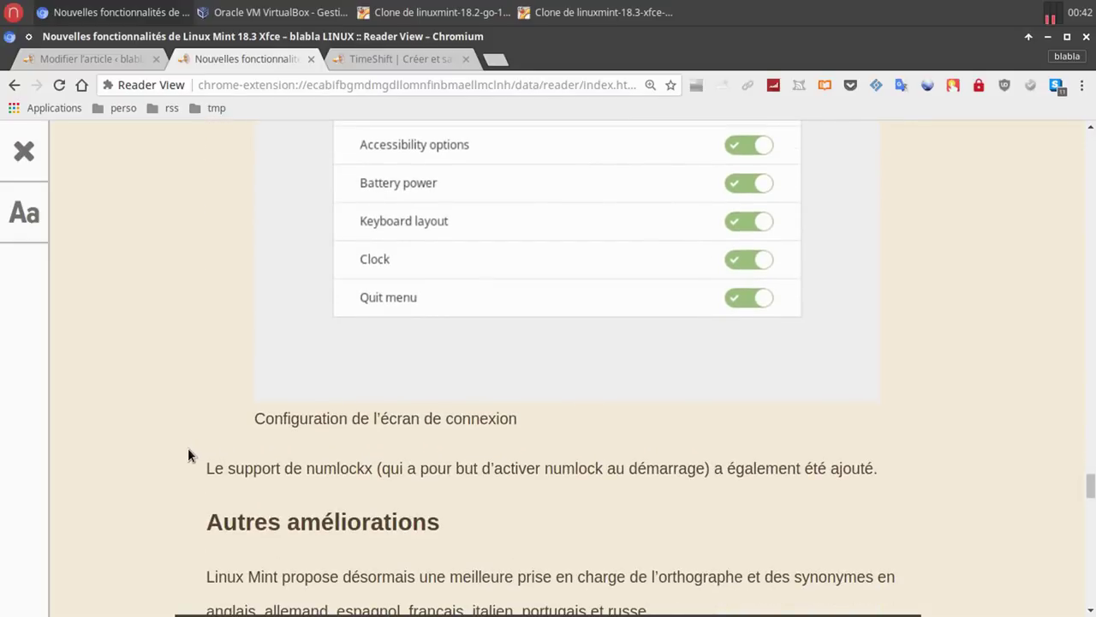
{"action": "left_click", "coordinate": [564, 25]}
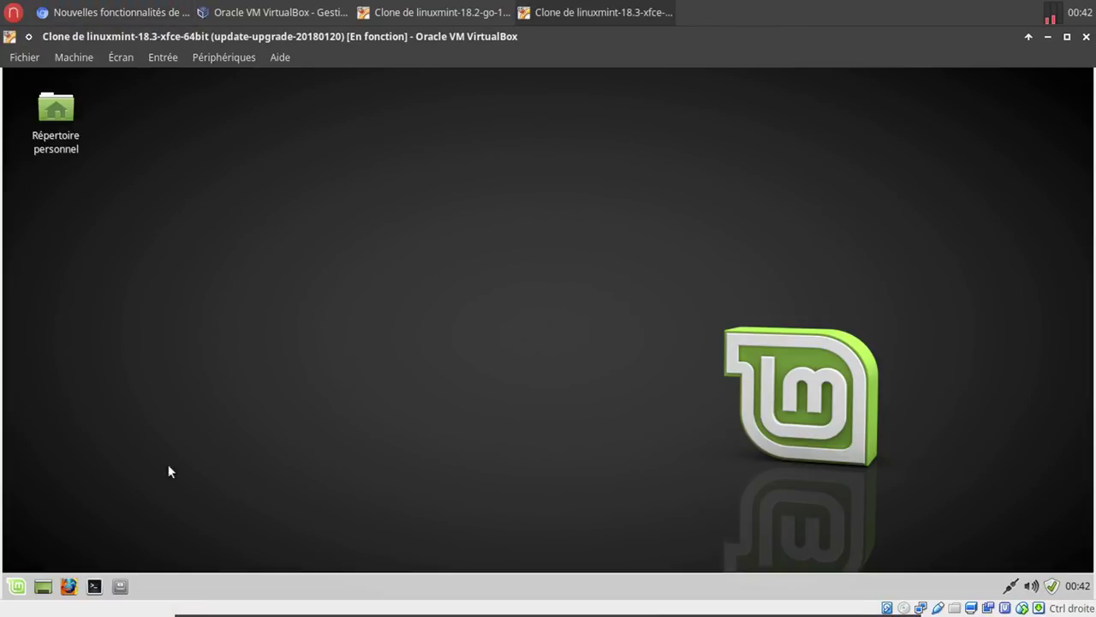
Open Écran de connexion from Paramètres and authenticate with the administrator password.
{"action": "left_click", "coordinate": [16, 586]}
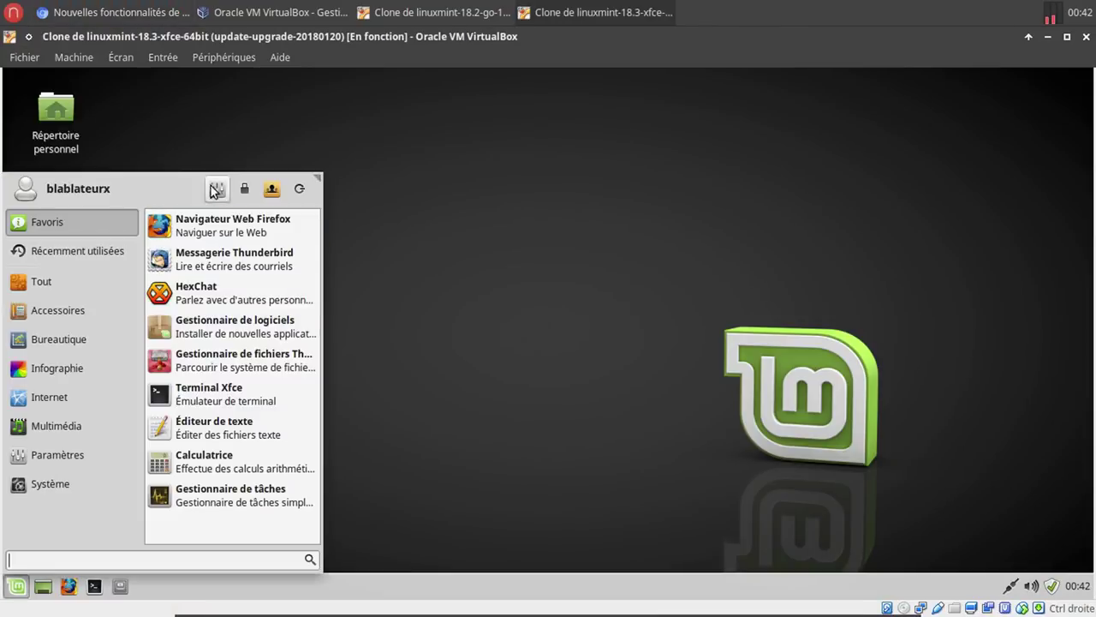
{"action": "left_click", "coordinate": [217, 190]}
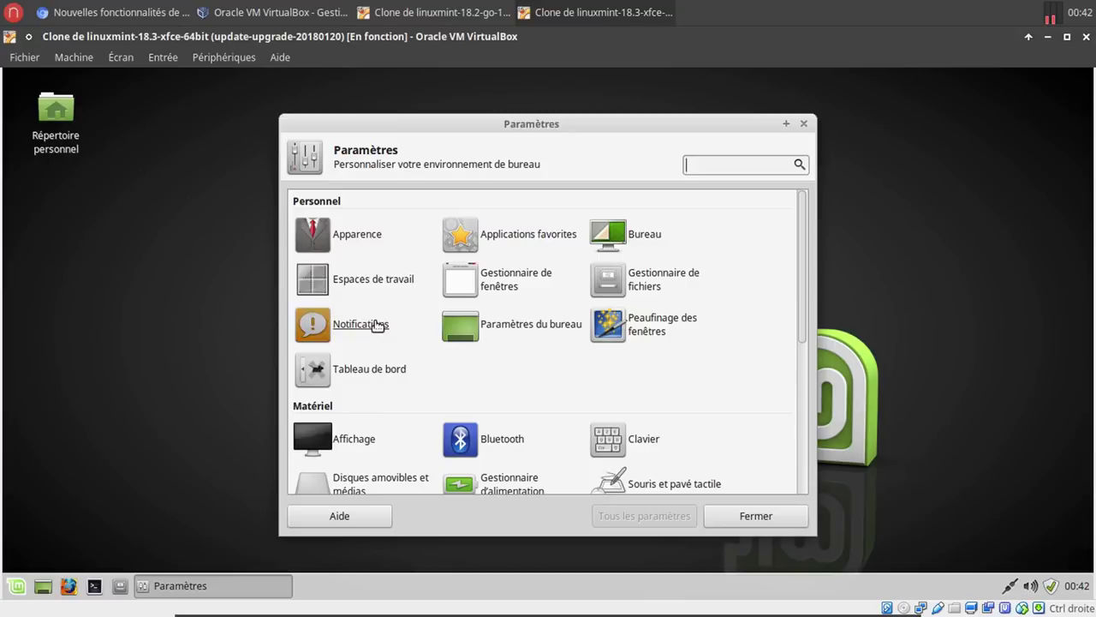
{"action": "scroll", "coordinate": [576, 375], "scroll_direction": "down", "scroll_amount": 6}
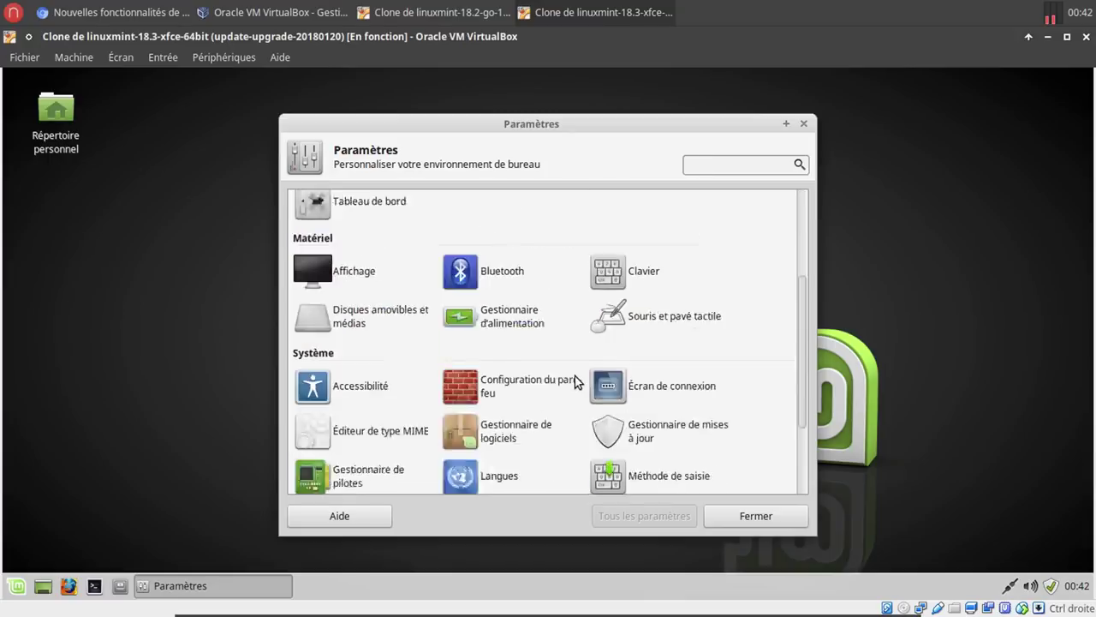
{"action": "left_click", "coordinate": [691, 255]}
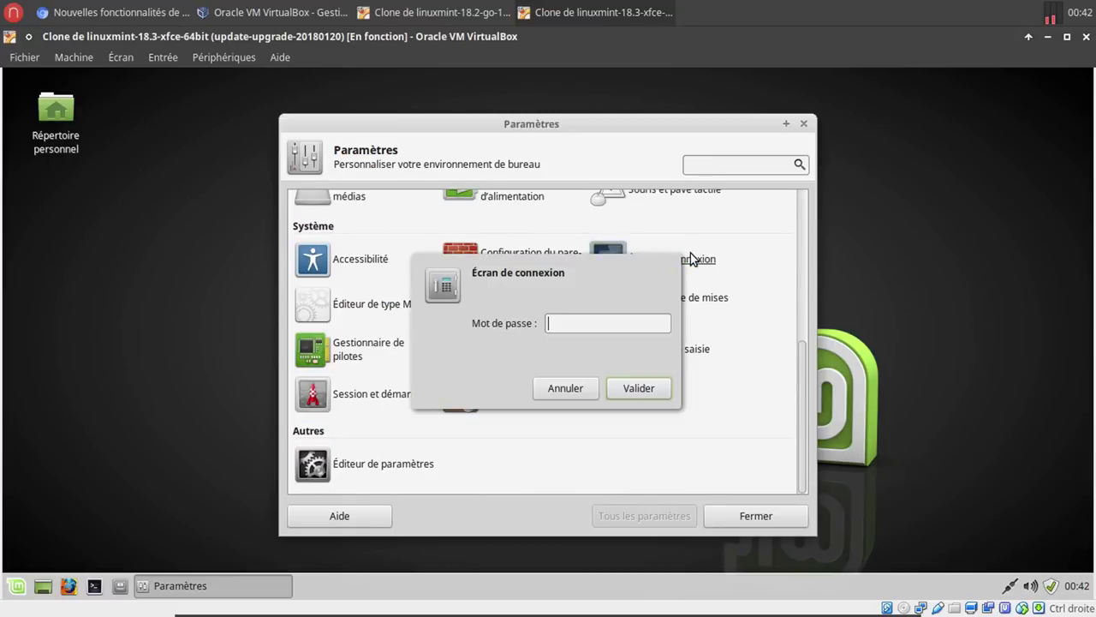
{"action": "type", "text": "******"}
{"action": "key", "text": "Return"}
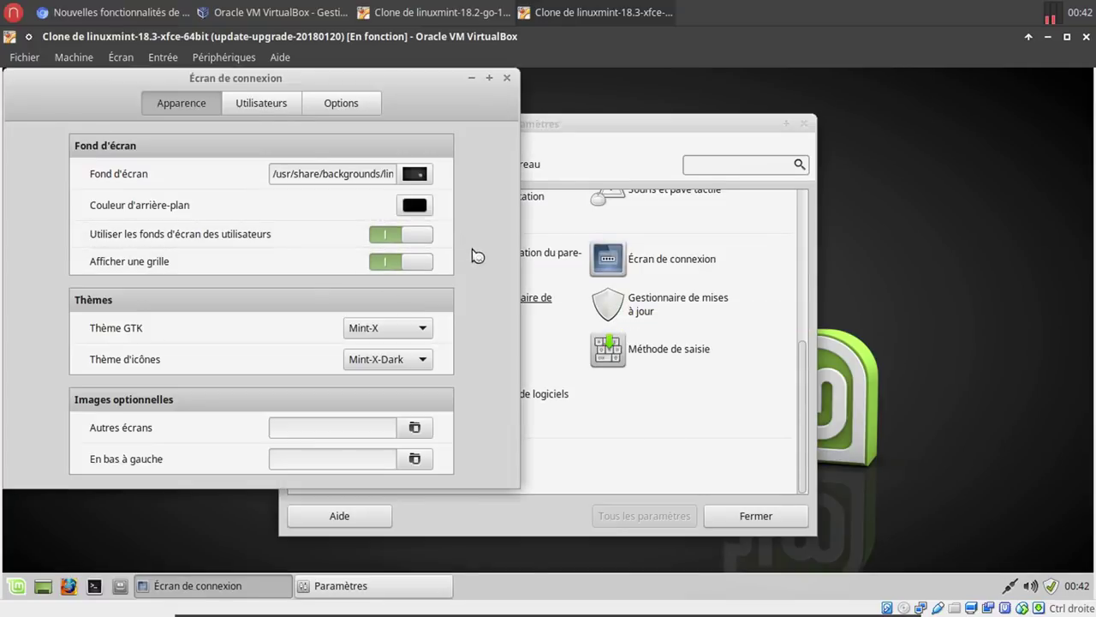
Clear the automatic login username on the Utilisateurs tab, checking the article for guidance.
{"action": "left_click", "coordinate": [275, 112]}
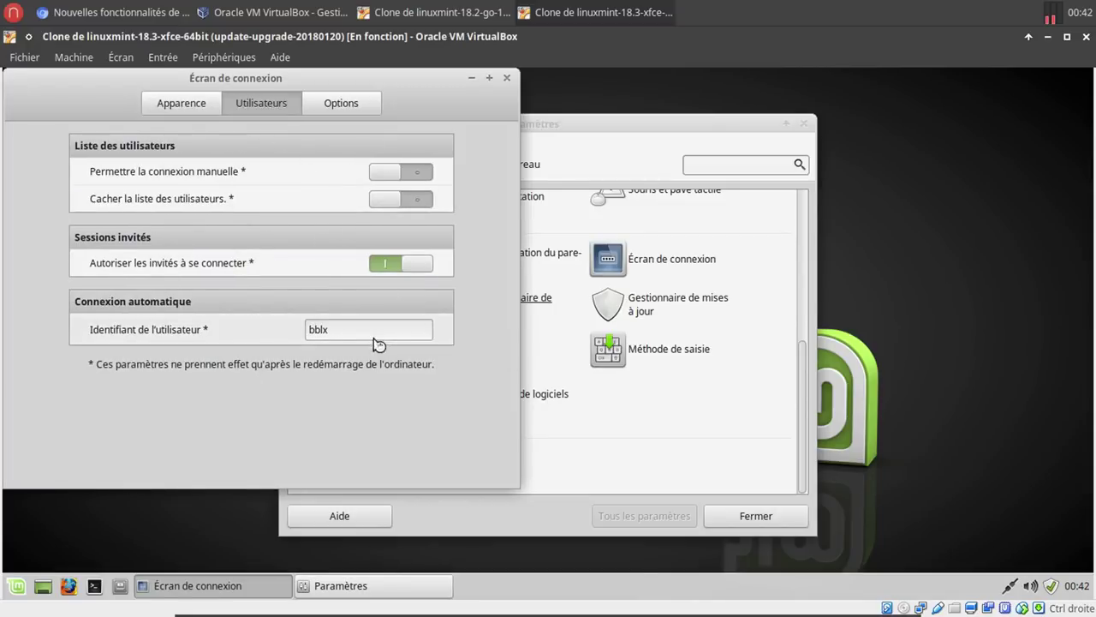
{"action": "left_click_drag", "start_coordinate": [367, 326], "coordinate": [251, 332]}
{"action": "key", "text": "BackSpace"}
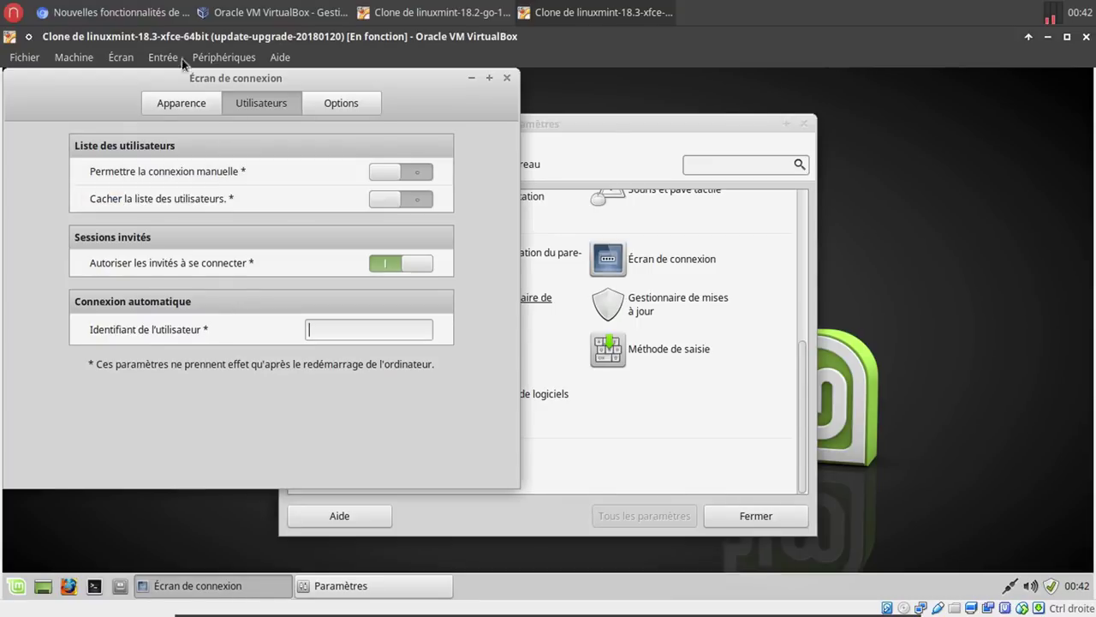
{"action": "left_click", "coordinate": [107, 11]}
{"action": "scroll", "coordinate": [359, 416], "scroll_direction": "up", "scroll_amount": 6}
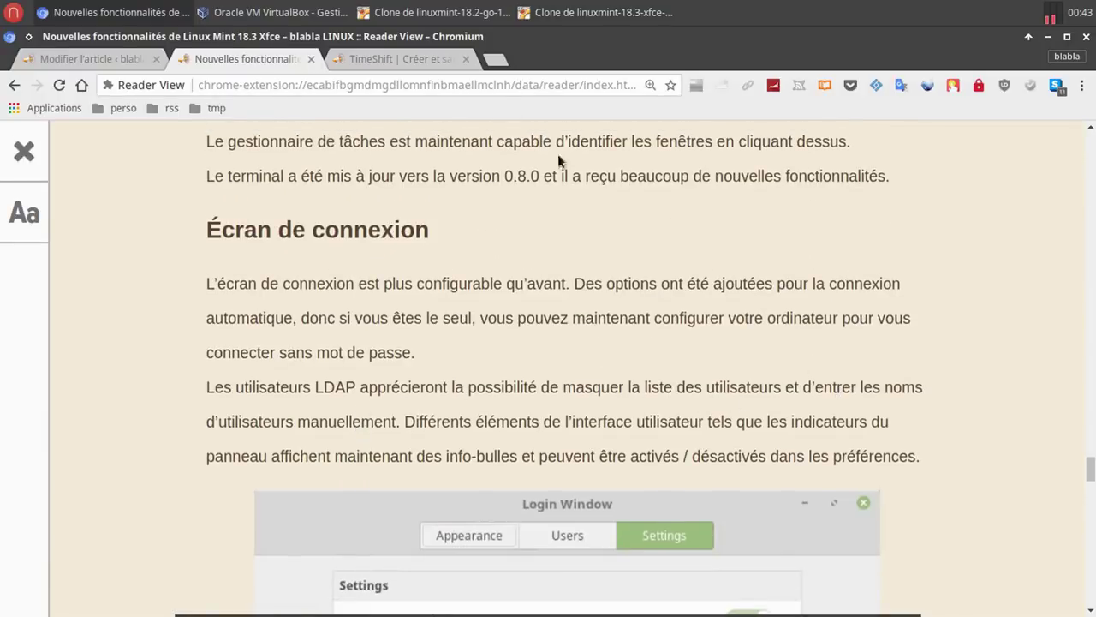
Enable hiding the user list and manual username entry, then close both settings windows.
{"action": "left_click", "coordinate": [577, 17]}
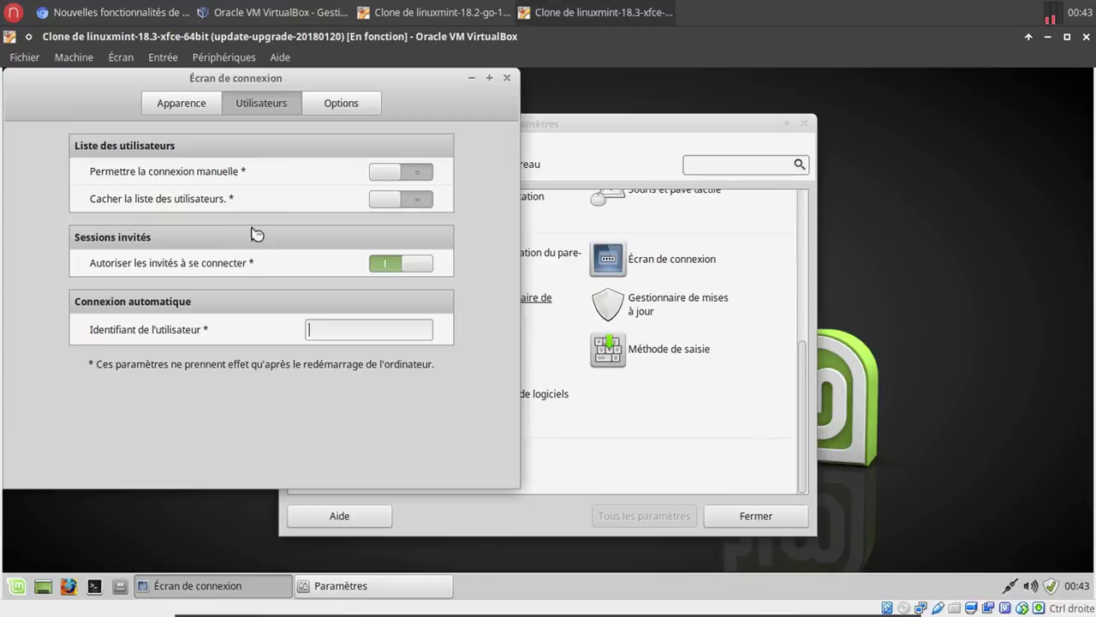
{"action": "left_click", "coordinate": [404, 205]}
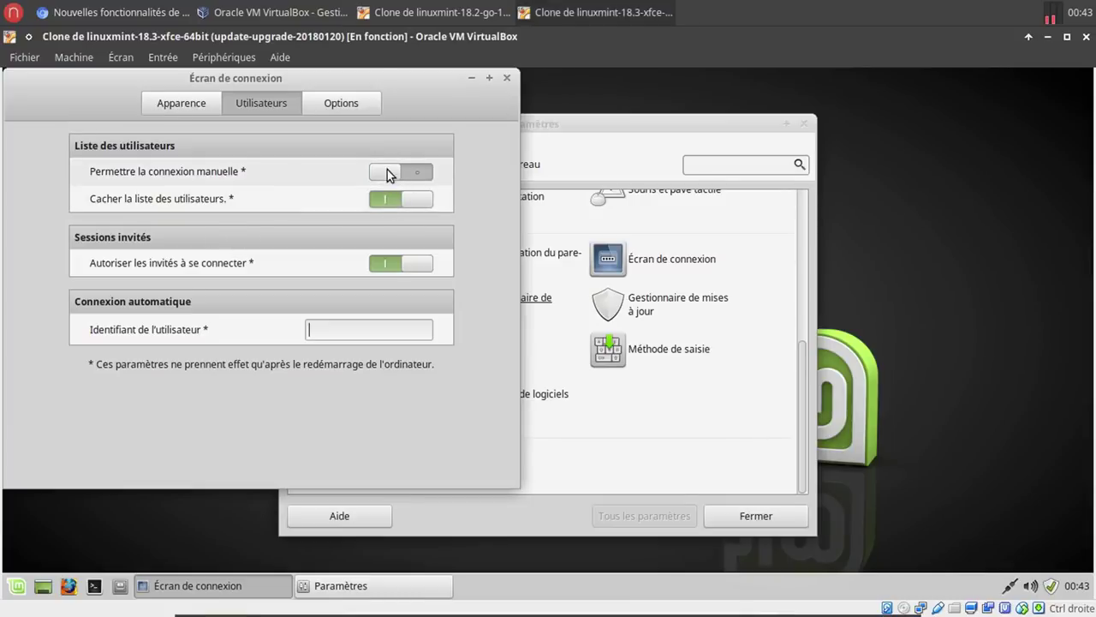
{"action": "left_click", "coordinate": [387, 171]}
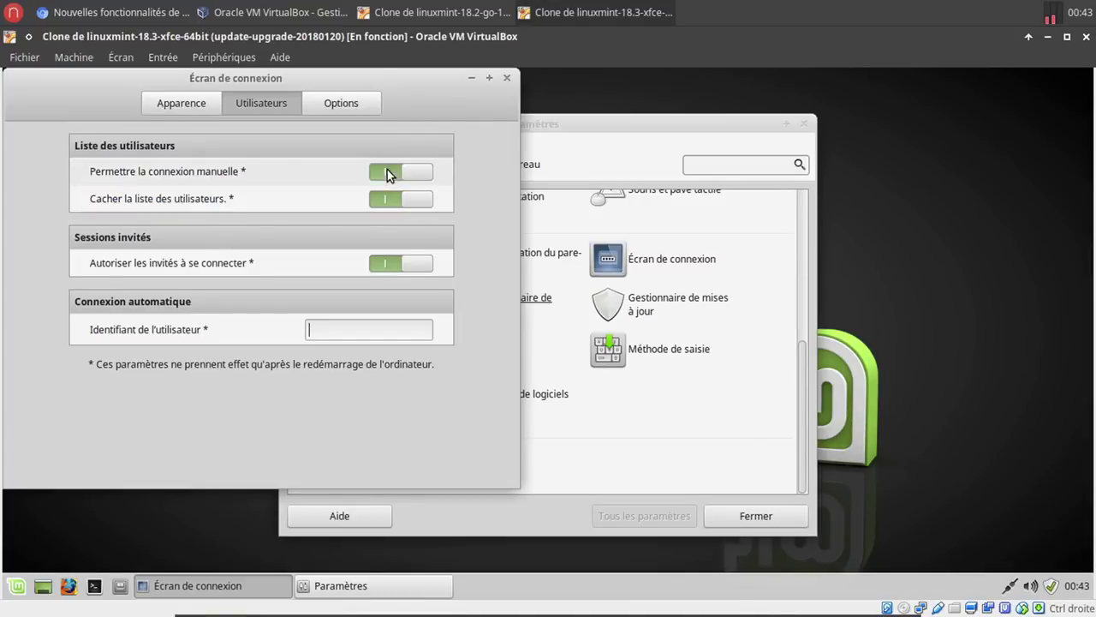
{"action": "left_click", "coordinate": [507, 79]}
{"action": "left_click", "coordinate": [715, 514]}
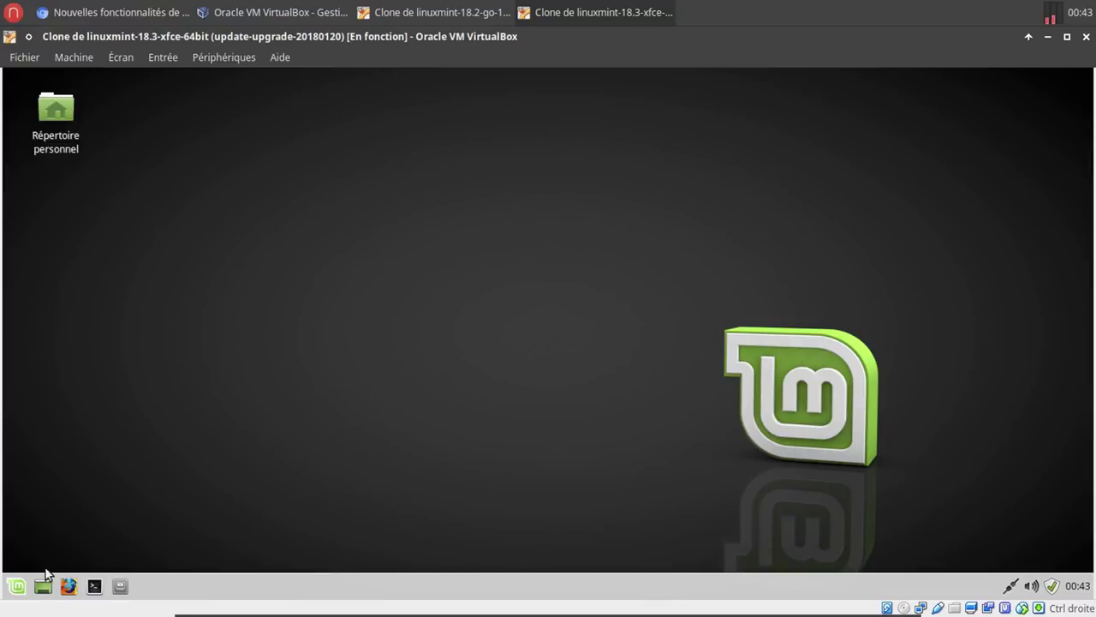
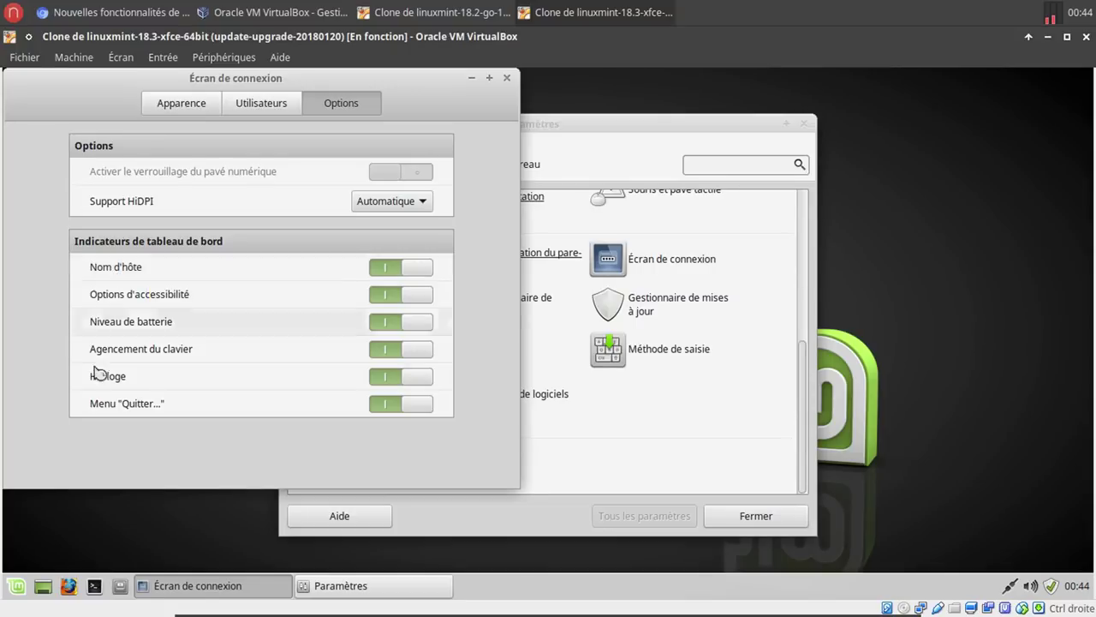
Cancel the logout prompt with Annuler, then lock the session from the Whisker menu.
{"action": "left_click", "coordinate": [17, 586]}
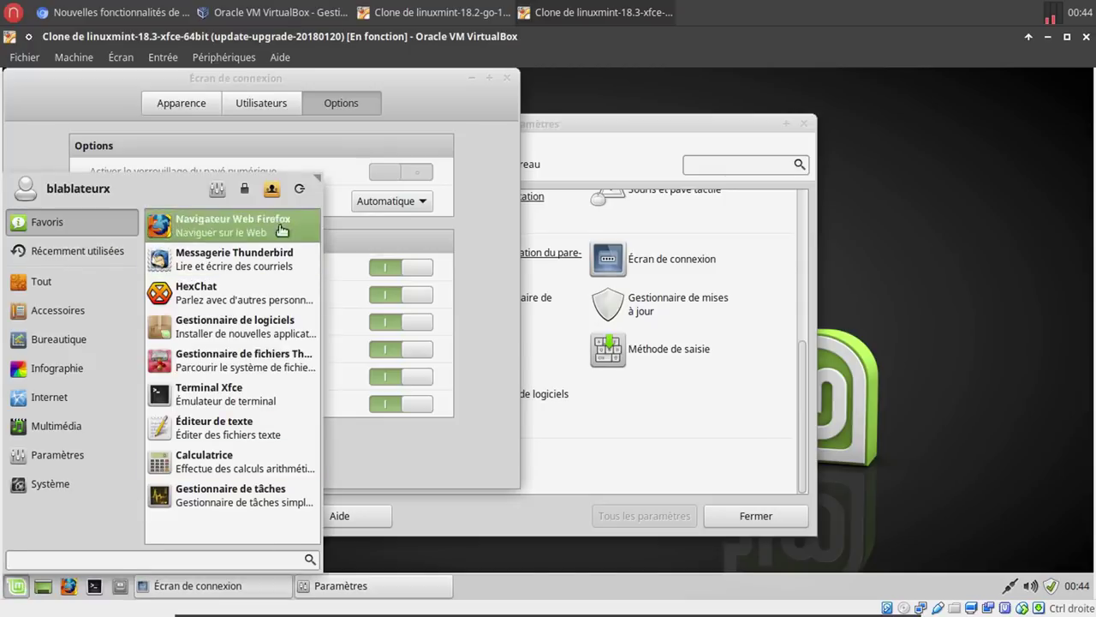
{"action": "left_click", "coordinate": [299, 189]}
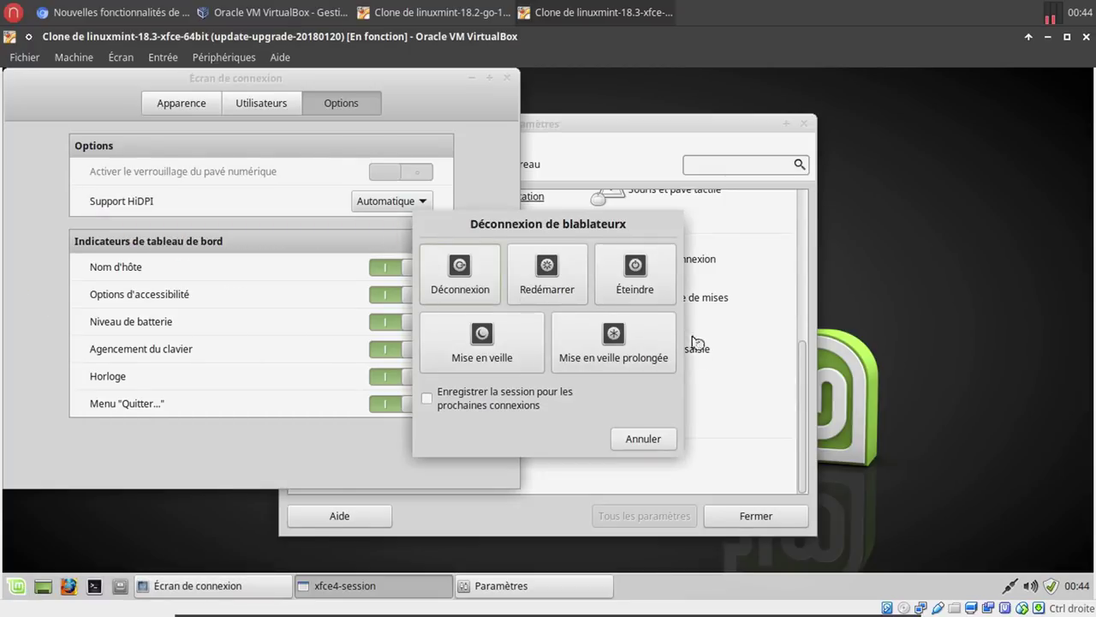
{"action": "left_click", "coordinate": [644, 438]}
{"action": "left_click", "coordinate": [25, 585]}
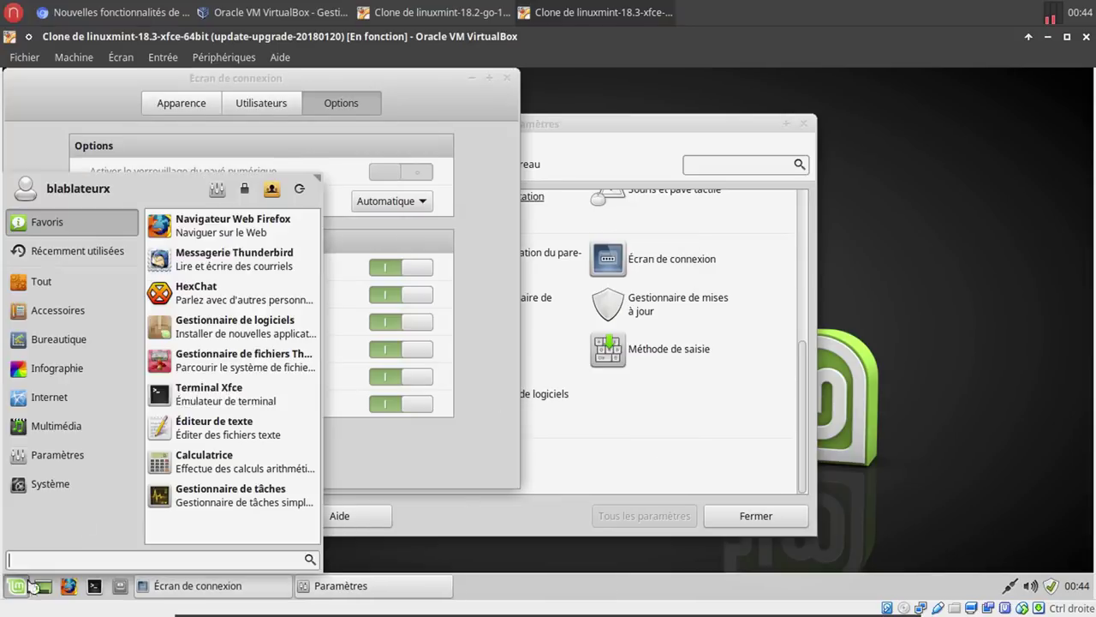
{"action": "left_click", "coordinate": [245, 193]}
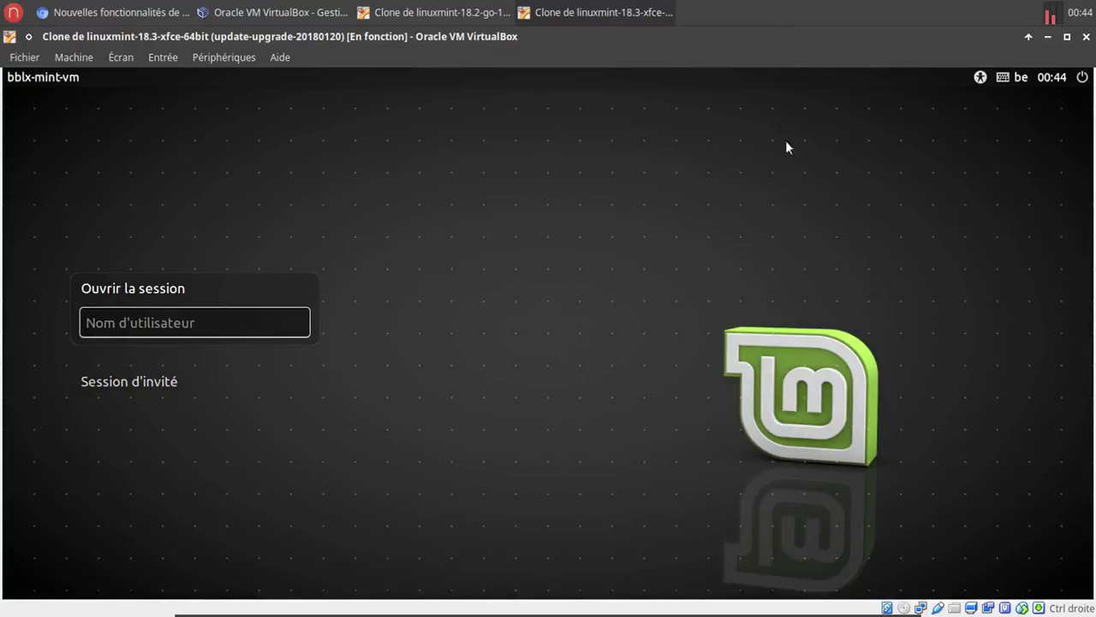
Check the greeter's accessibility options, then sign in with the username and password.
{"action": "left_click", "coordinate": [977, 81]}
{"action": "type", "text": "bblx"}
{"action": "key", "text": "Return"}
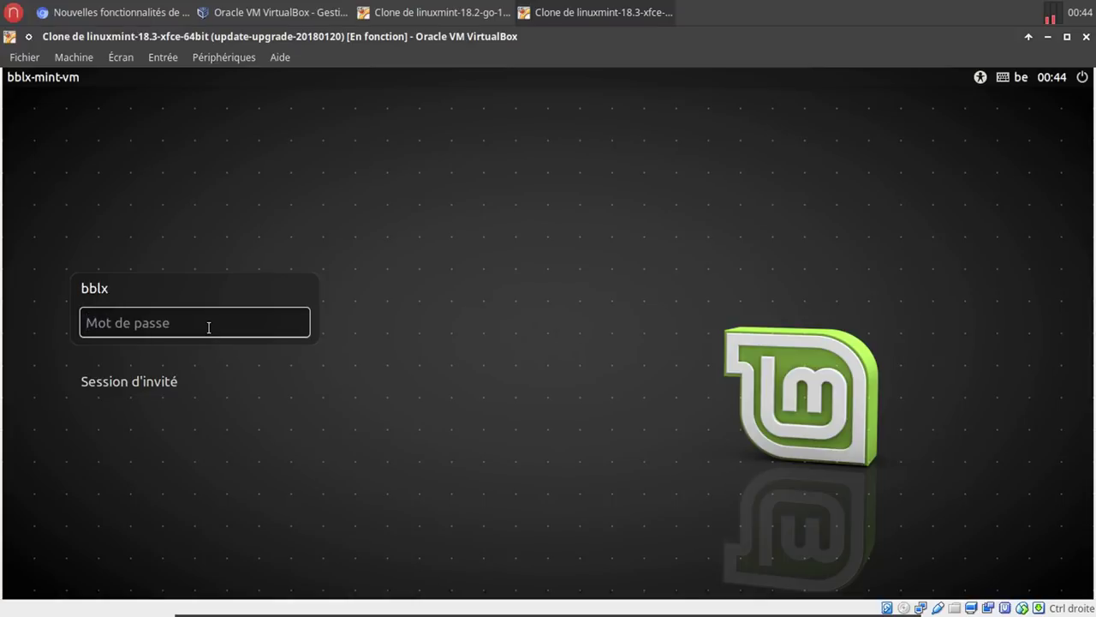
{"action": "type", "text": "******"}
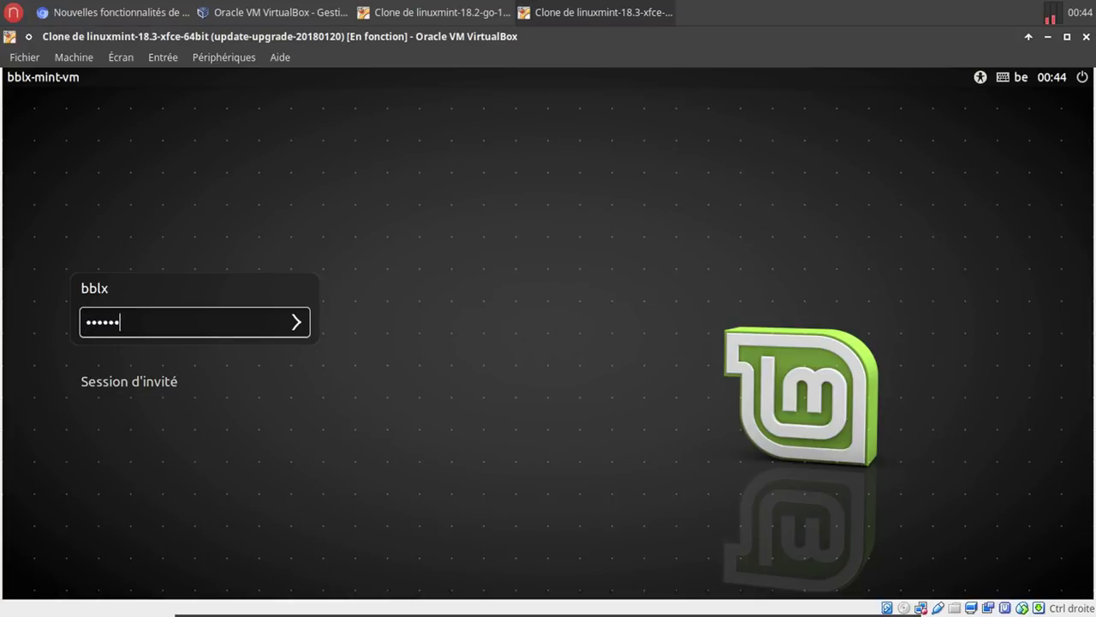
{"action": "key", "text": "Return"}
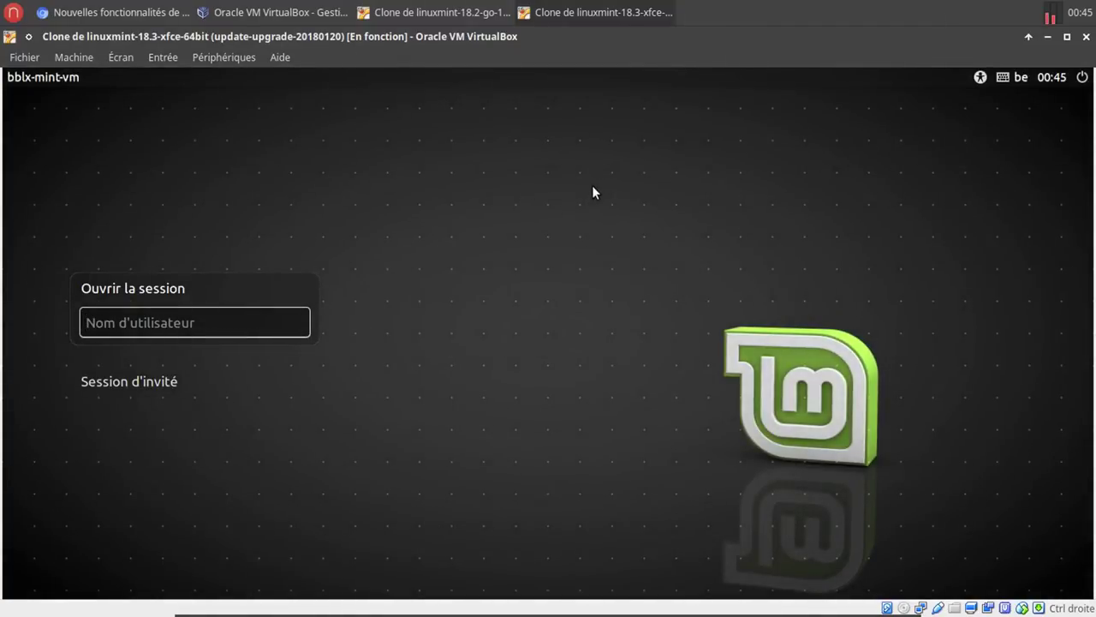
Sign in again with the username and password past the lock screen.
{"action": "type", "text": "bblx"}
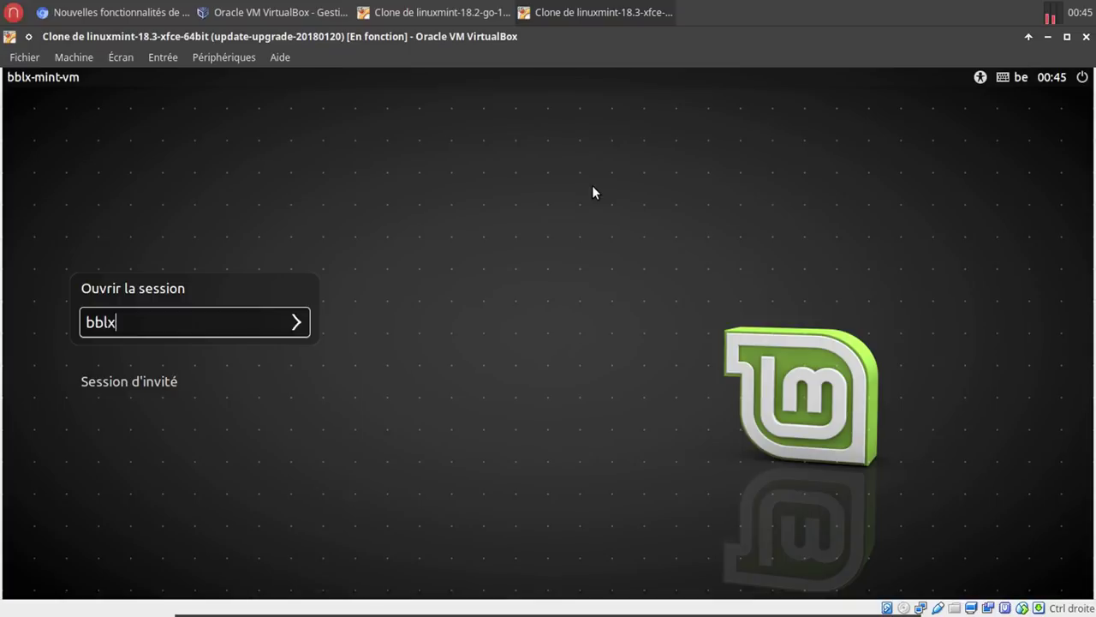
{"action": "key", "text": "Return"}
{"action": "type", "text": "******"}
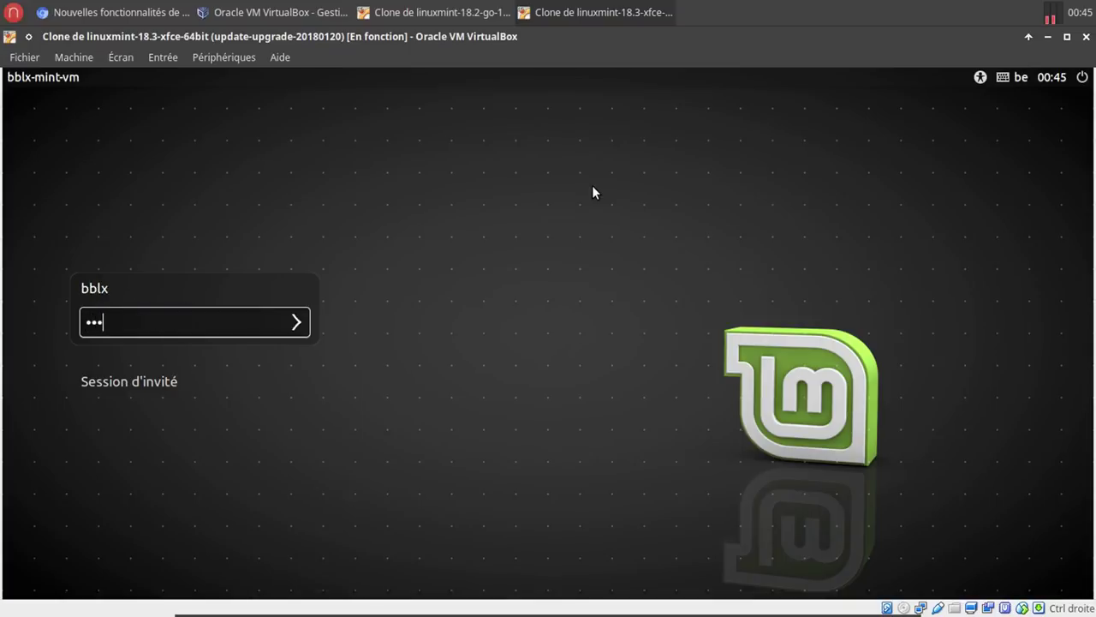
{"action": "key", "text": "Return"}
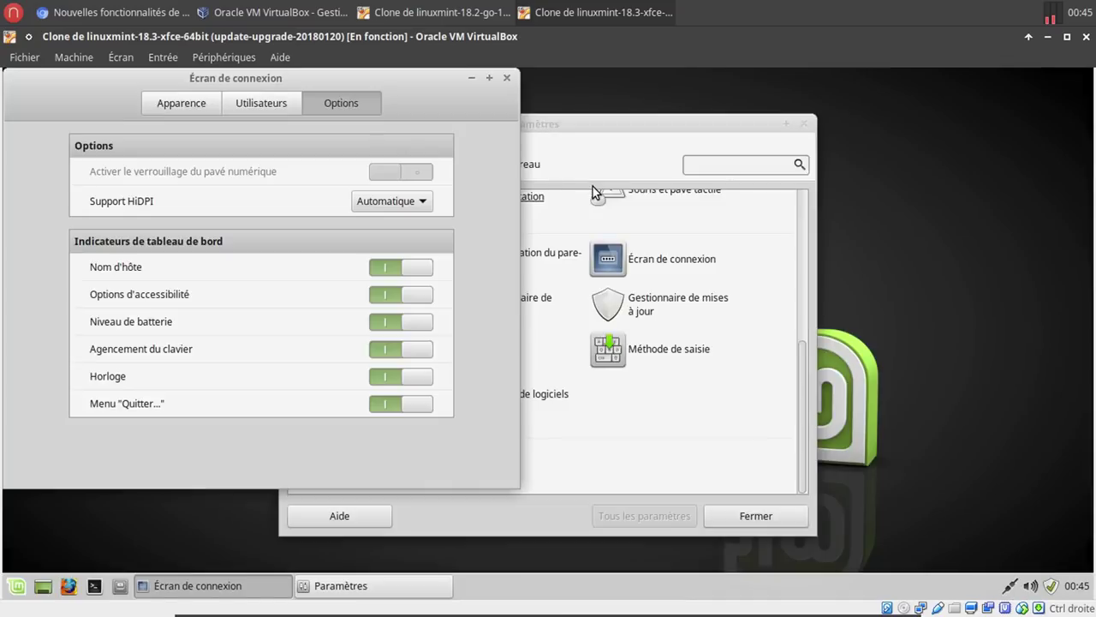
In the Utilisateurs tab, turn off guest sessions, the hidden user list and manual login.
{"action": "left_click", "coordinate": [275, 102]}
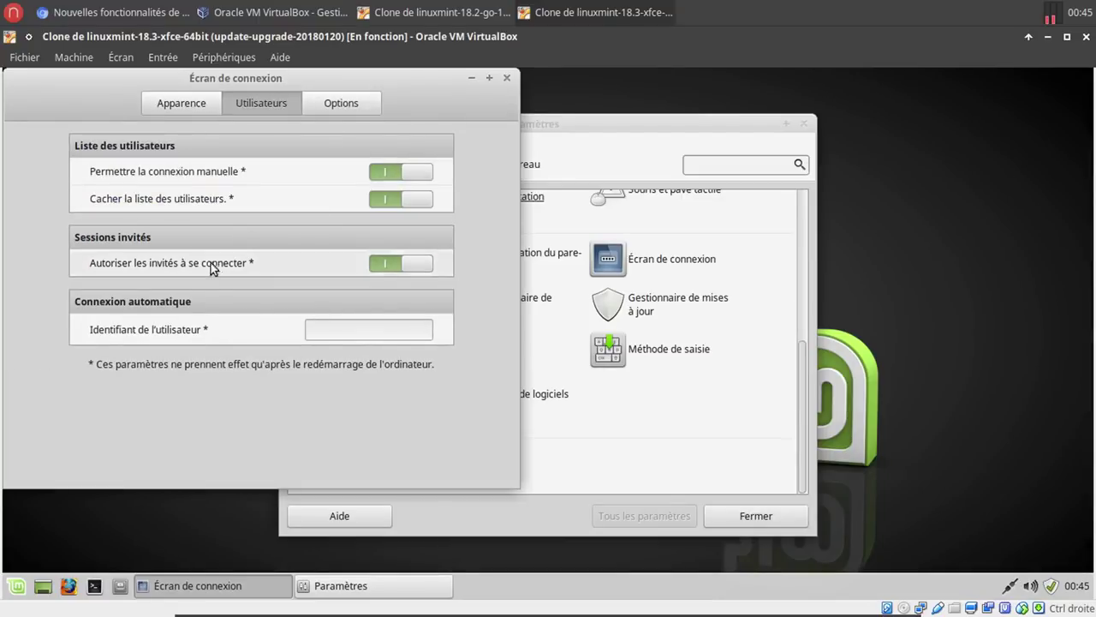
{"action": "left_click", "coordinate": [421, 264]}
{"action": "left_click", "coordinate": [425, 202]}
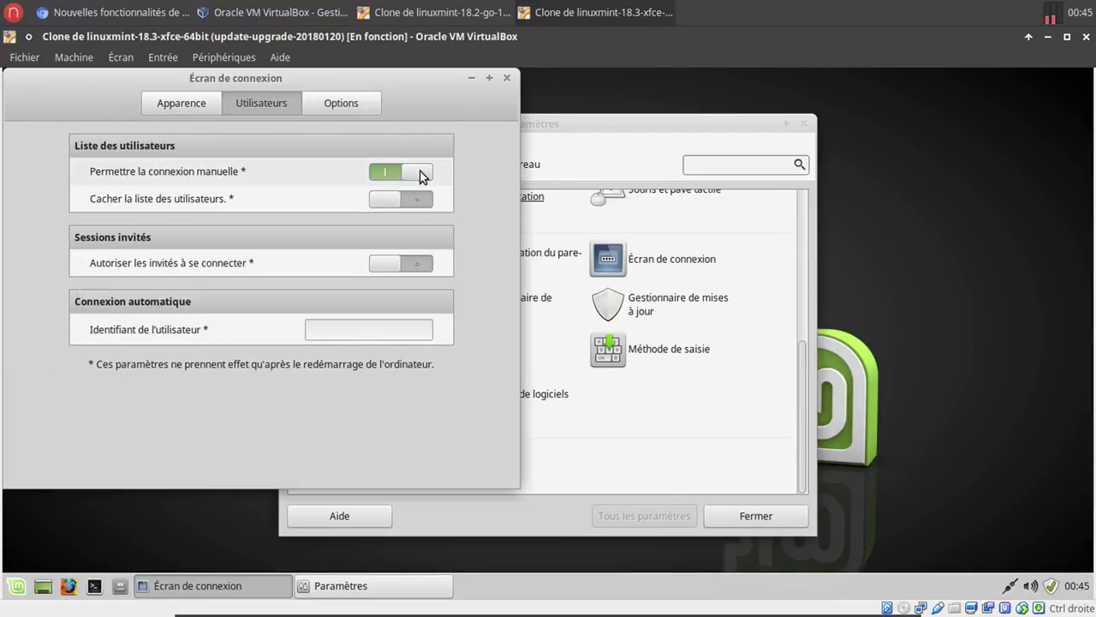
{"action": "left_click", "coordinate": [420, 173]}
In Options, hide the hostname, accessibility and keyboard-layout indicators, then close the settings windows.
{"action": "left_click", "coordinate": [355, 98]}
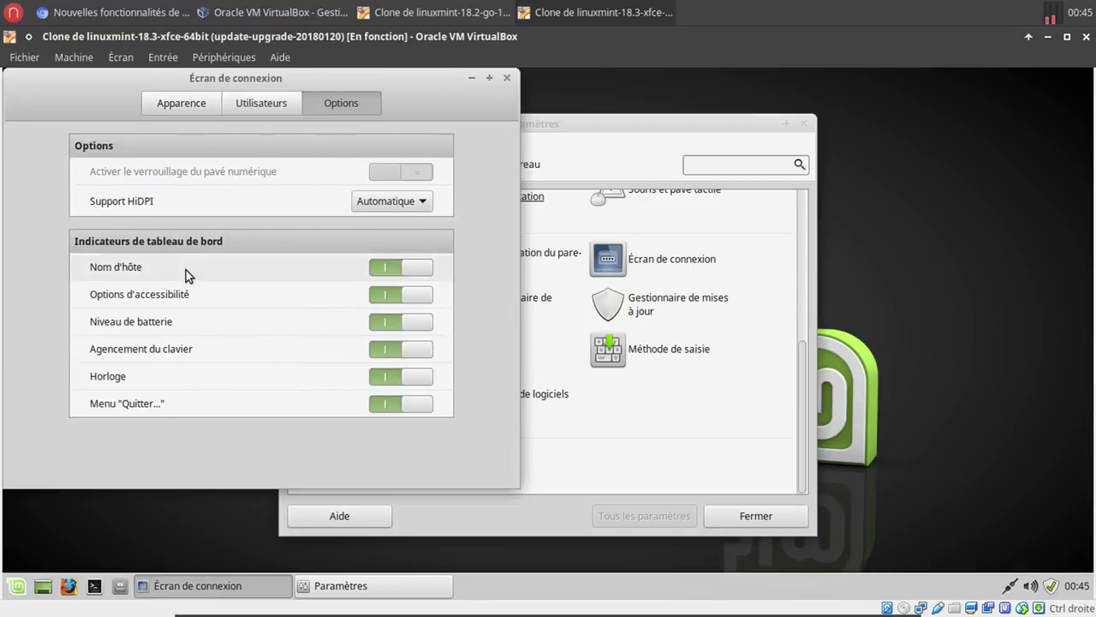
{"action": "left_click", "coordinate": [426, 266]}
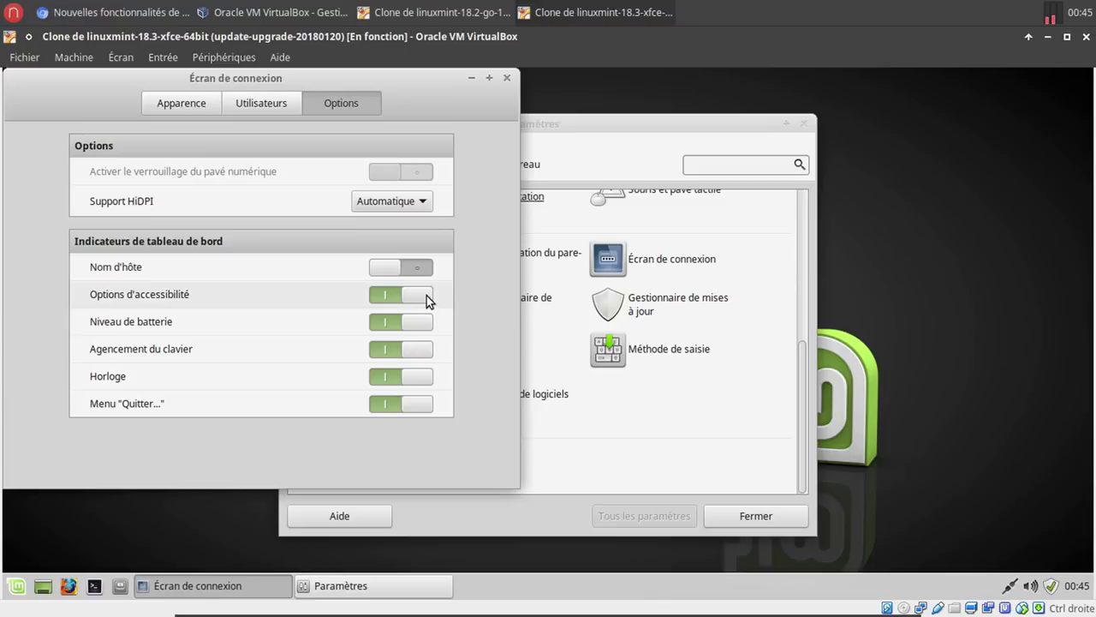
{"action": "left_click", "coordinate": [425, 295]}
{"action": "left_click", "coordinate": [416, 354]}
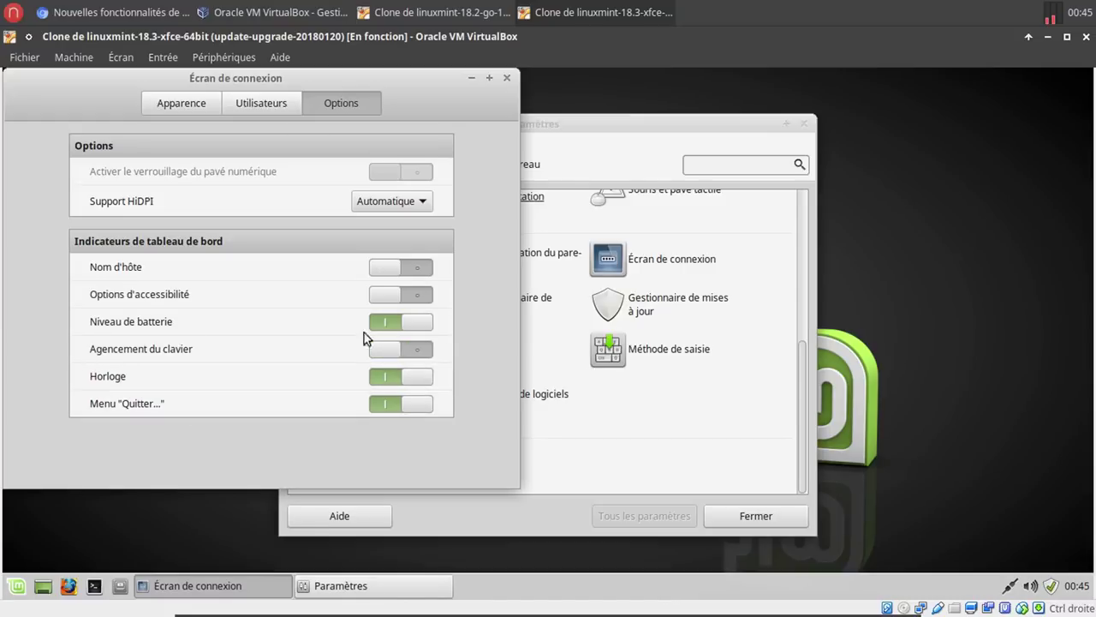
{"action": "left_click", "coordinate": [506, 80]}
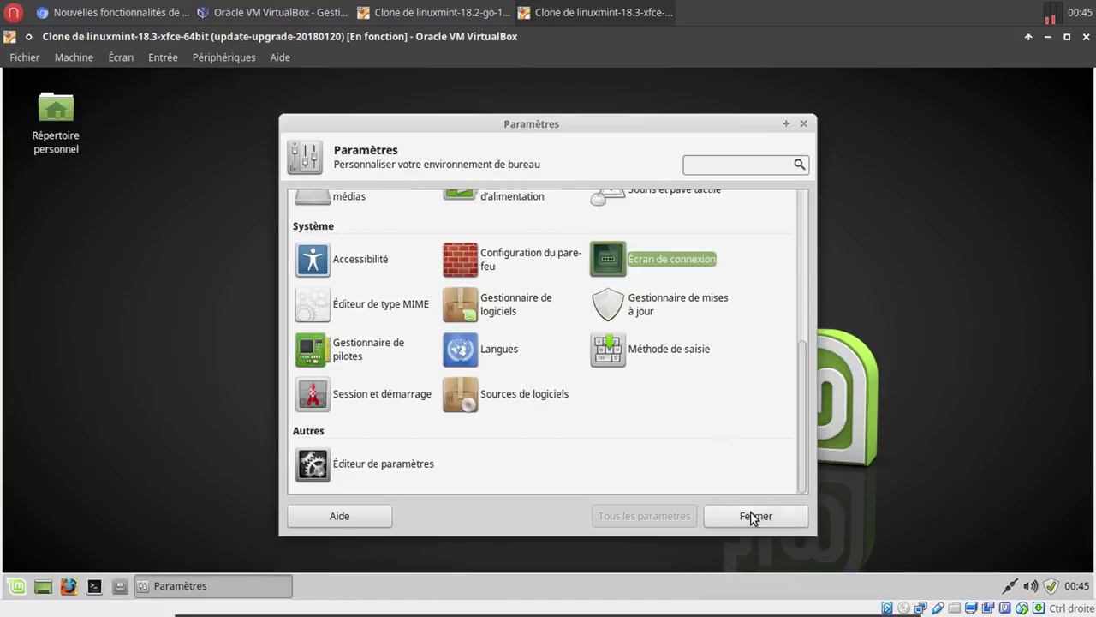
{"action": "left_click", "coordinate": [750, 514]}
Lock the session and sign back in with the username and password.
{"action": "left_click", "coordinate": [17, 586]}
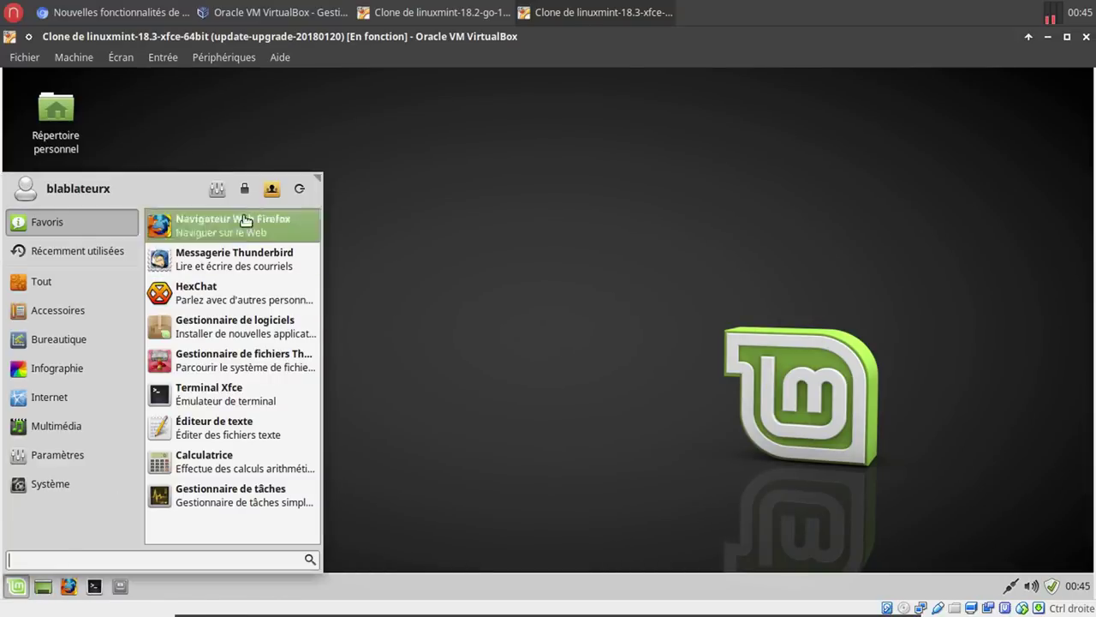
{"action": "left_click", "coordinate": [245, 188]}
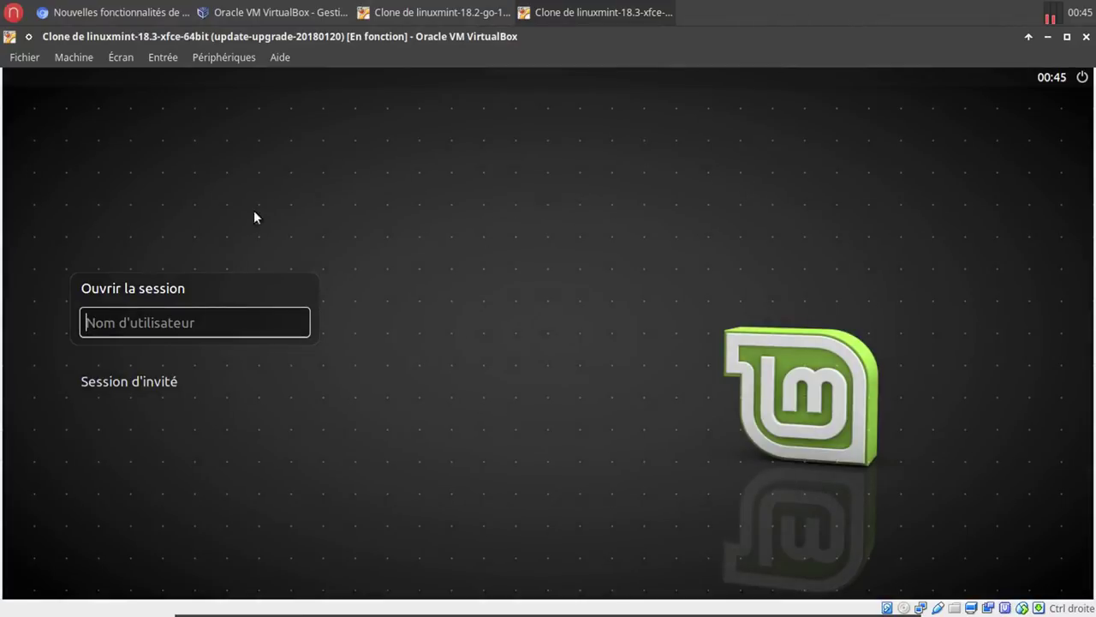
{"action": "type", "text": "bblx"}
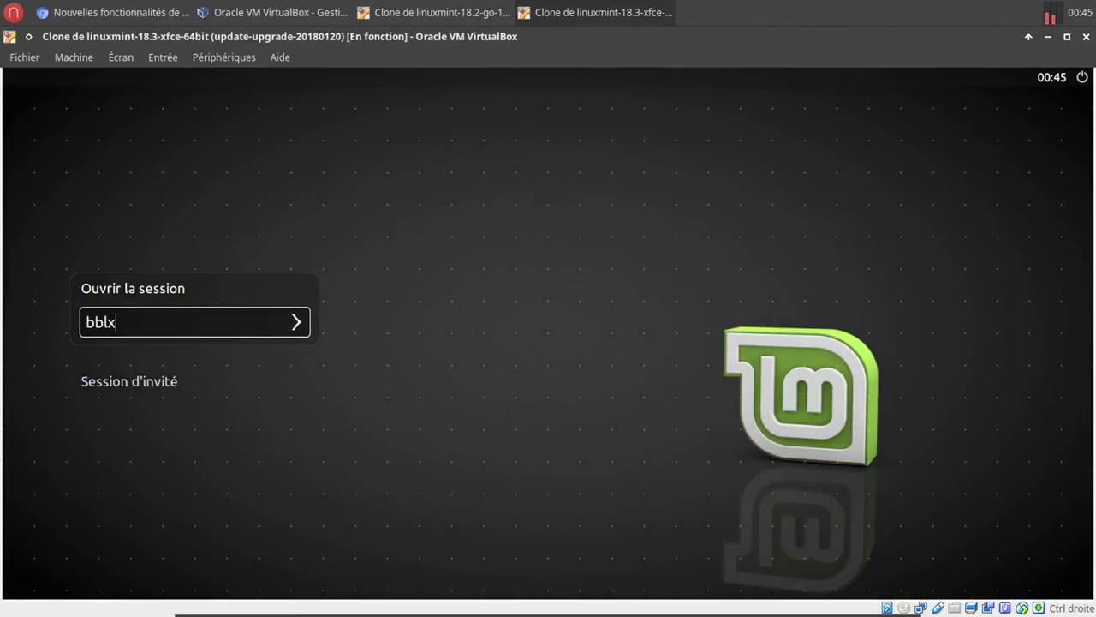
{"action": "key", "text": "Return"}
{"action": "type", "text": "••••••"}
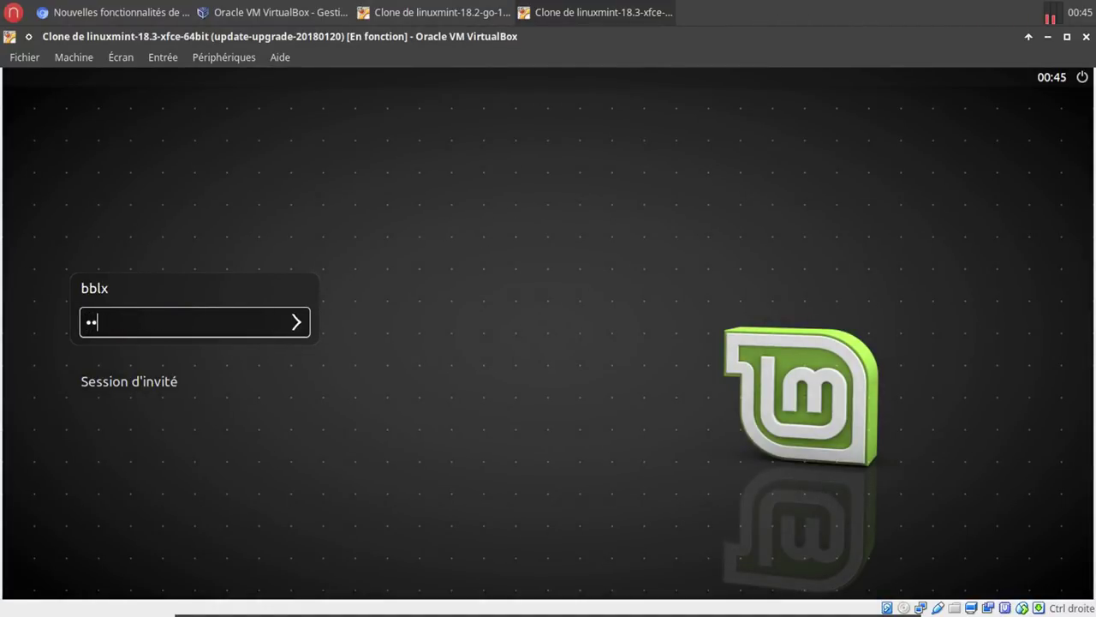
{"action": "key", "text": "Return"}
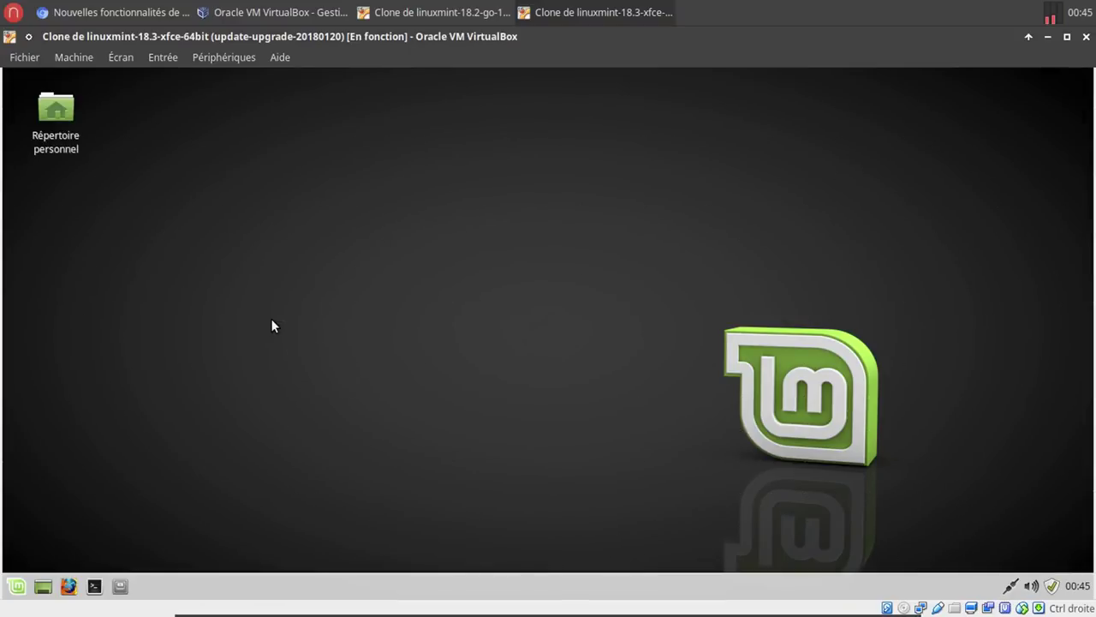
Glance at the Linux Mint article in Chromium, then return to the VM and open Settings Manager.
{"action": "left_click", "coordinate": [128, 12]}
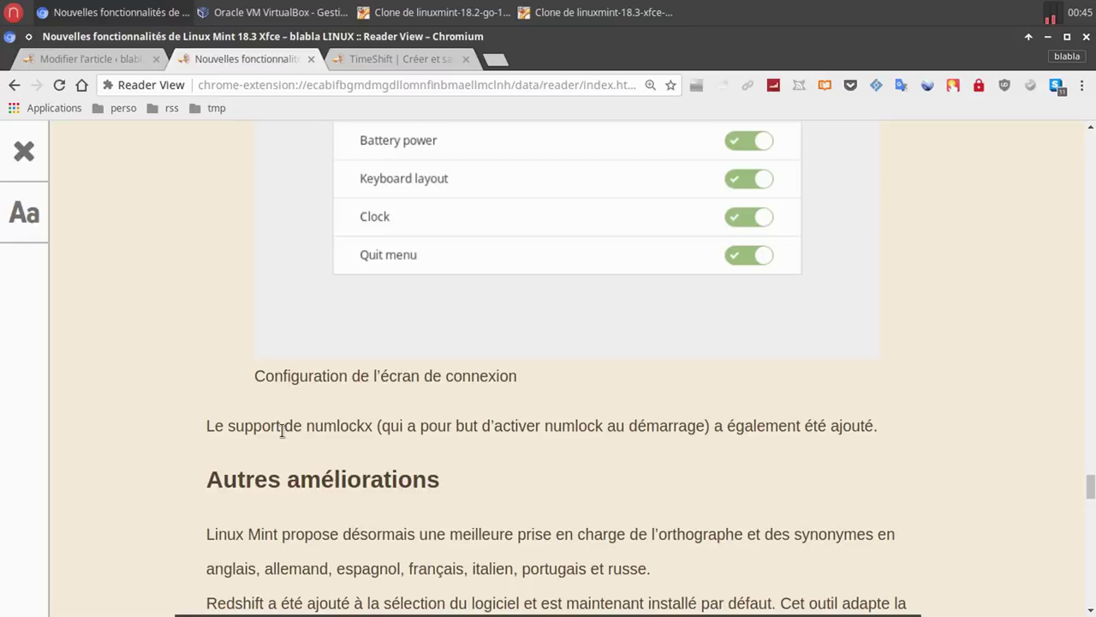
{"action": "left_click", "coordinate": [570, 14]}
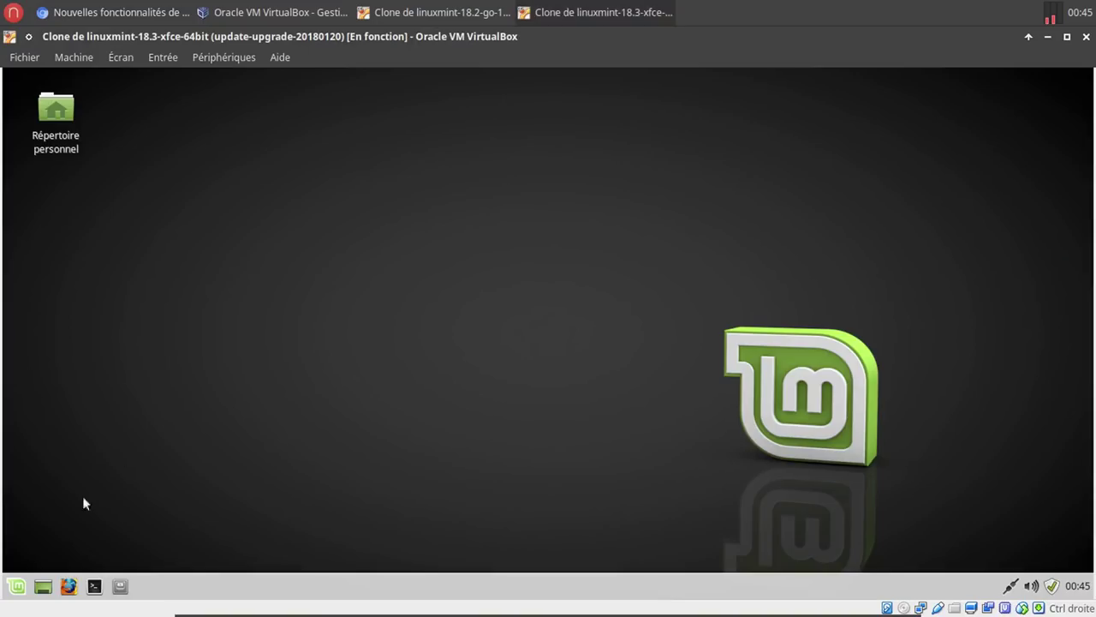
{"action": "left_click", "coordinate": [23, 586]}
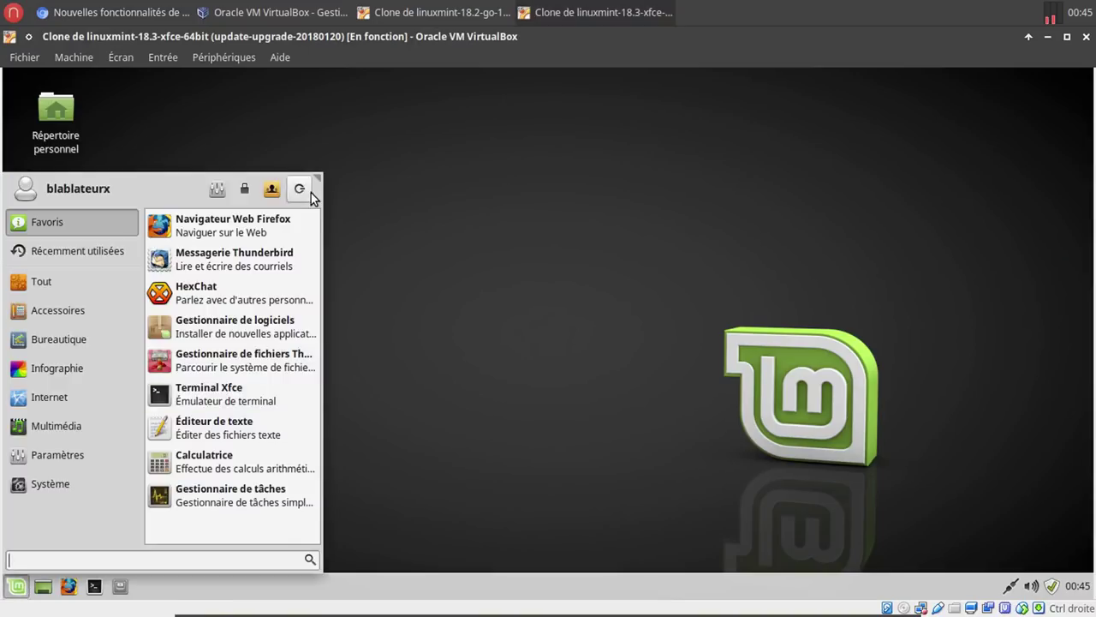
{"action": "left_click", "coordinate": [217, 188]}
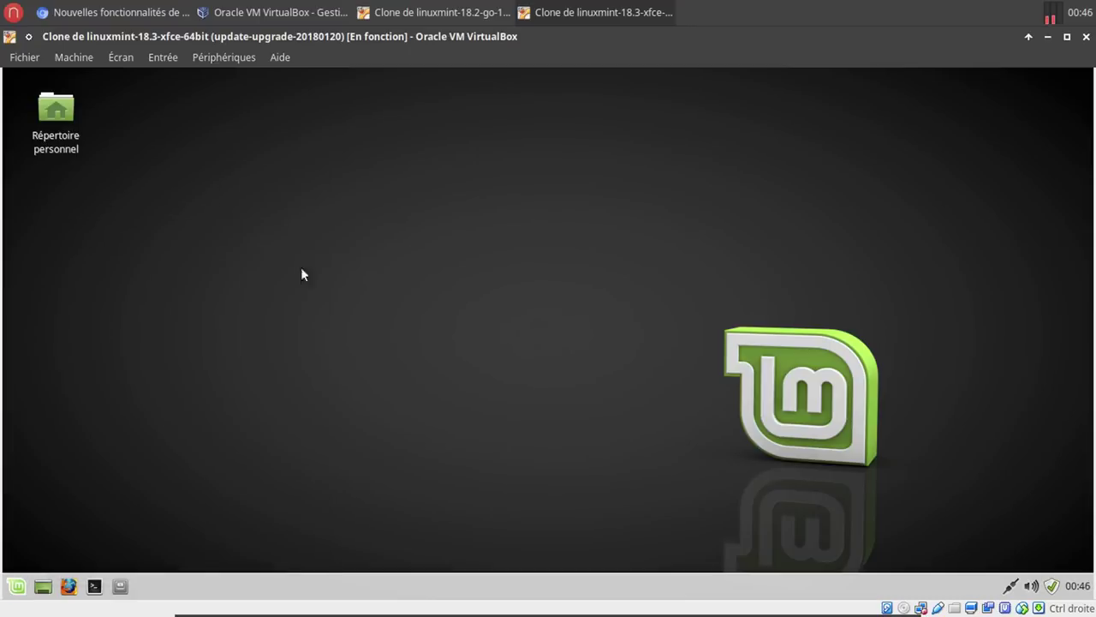
Open Écran de connexion with the password, maximize it and review the Options tab before closing it.
{"action": "scroll", "coordinate": [462, 460], "scroll_direction": "down", "scroll_amount": 4}
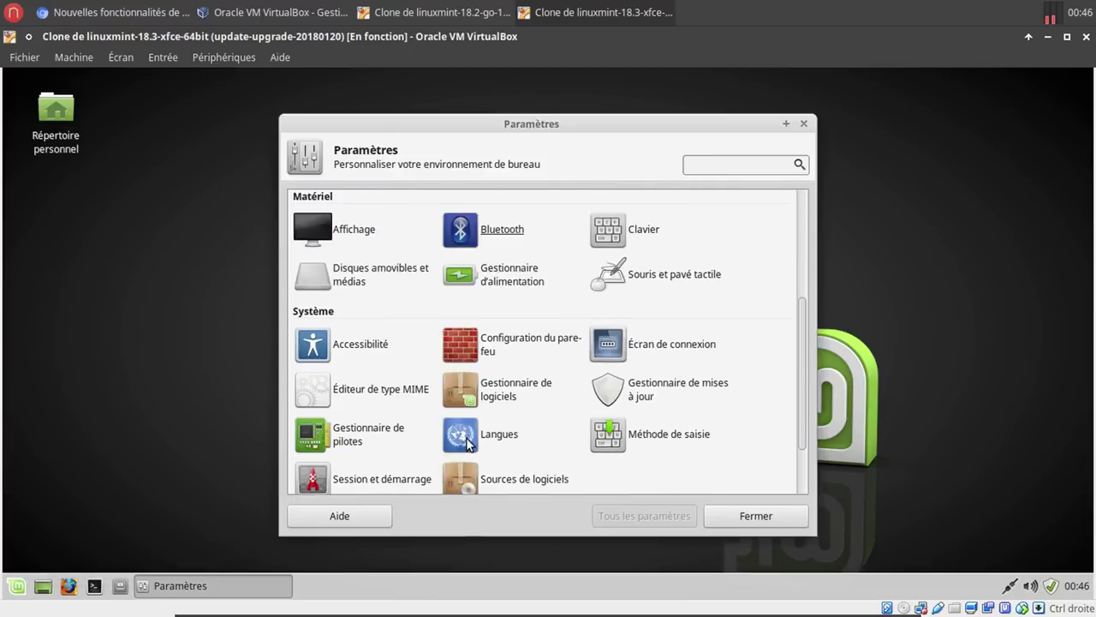
{"action": "left_click", "coordinate": [678, 353]}
{"action": "type", "text": "*****"}
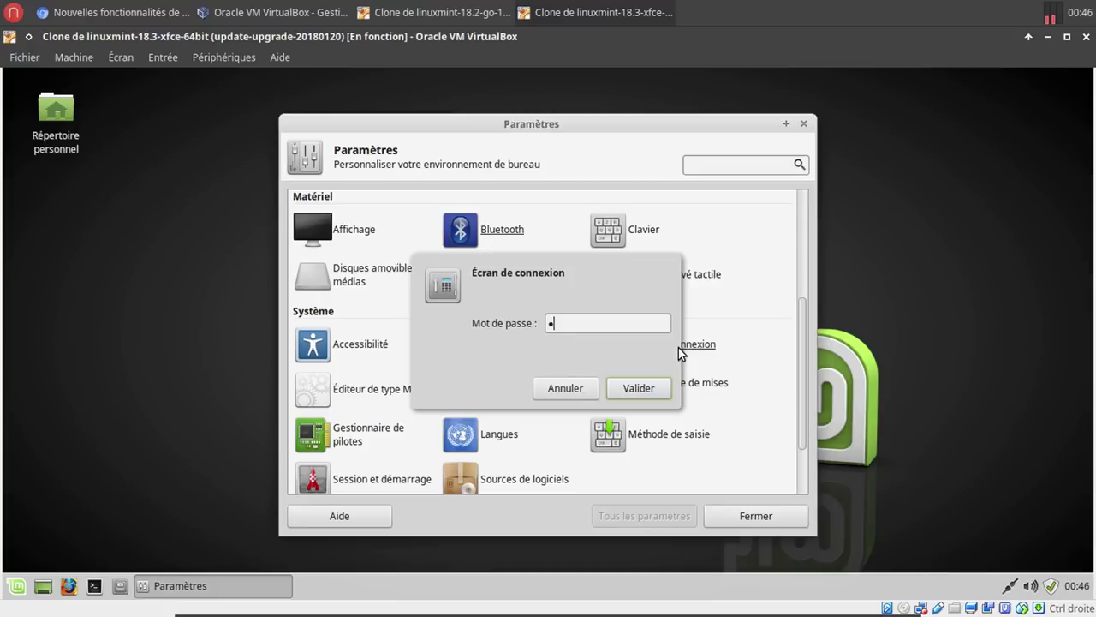
{"action": "type", "text": "*"}
{"action": "key", "text": "Return"}
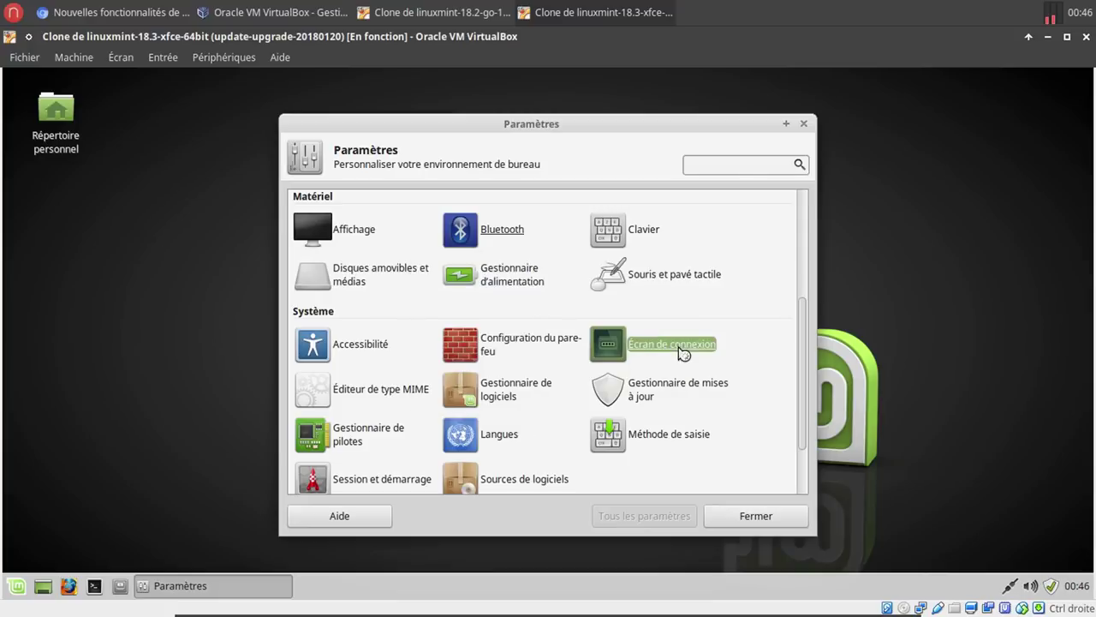
{"action": "left_click", "coordinate": [489, 78]}
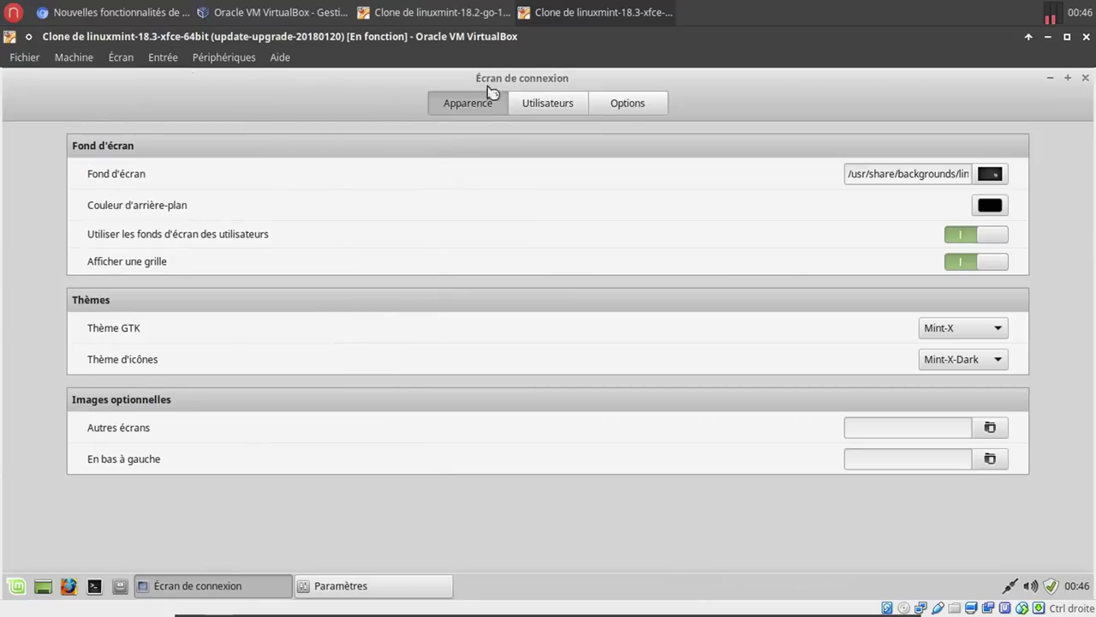
{"action": "left_click", "coordinate": [649, 109]}
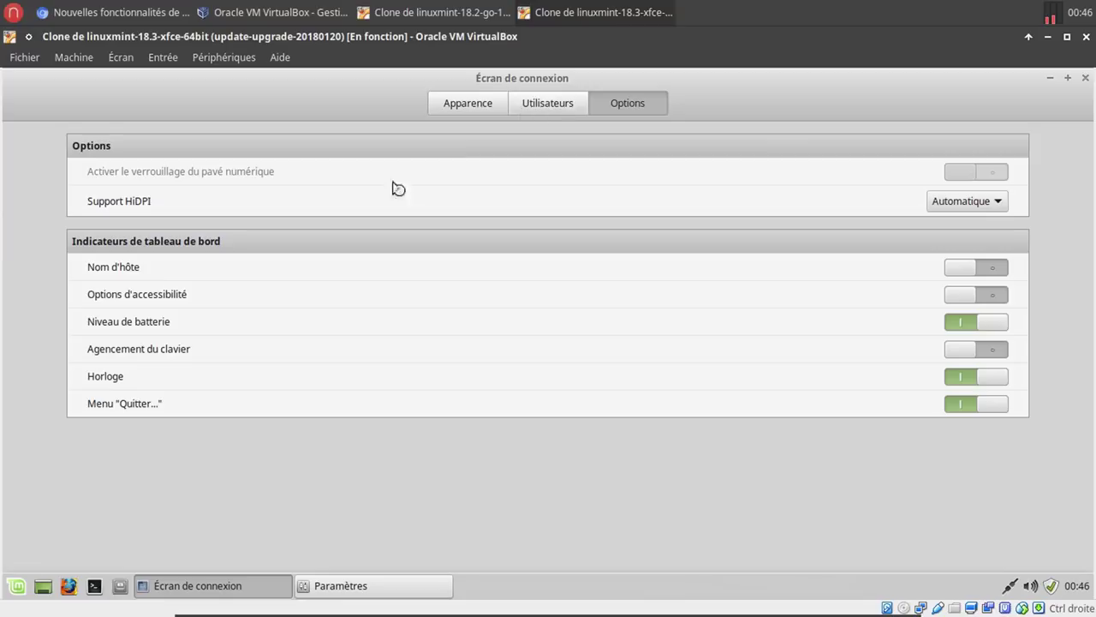
{"action": "left_click", "coordinate": [1085, 78]}
{"action": "left_click", "coordinate": [95, 586]}
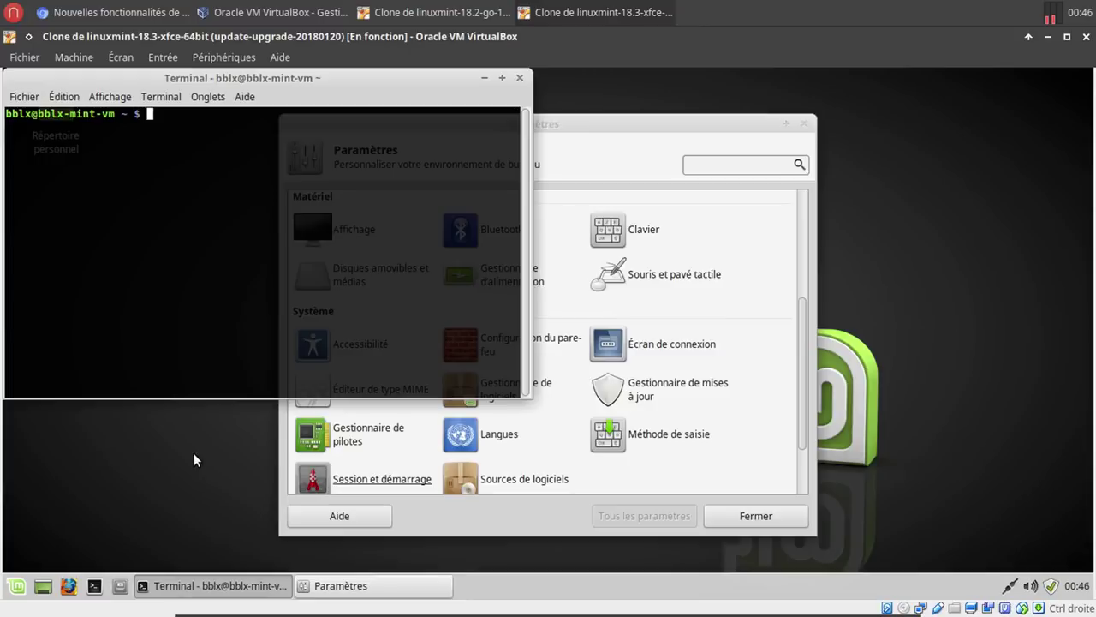
Install numlockx by running 'sudo apt install numlockx' in the terminal.
{"action": "type", "text": "sudo apt install numl"}
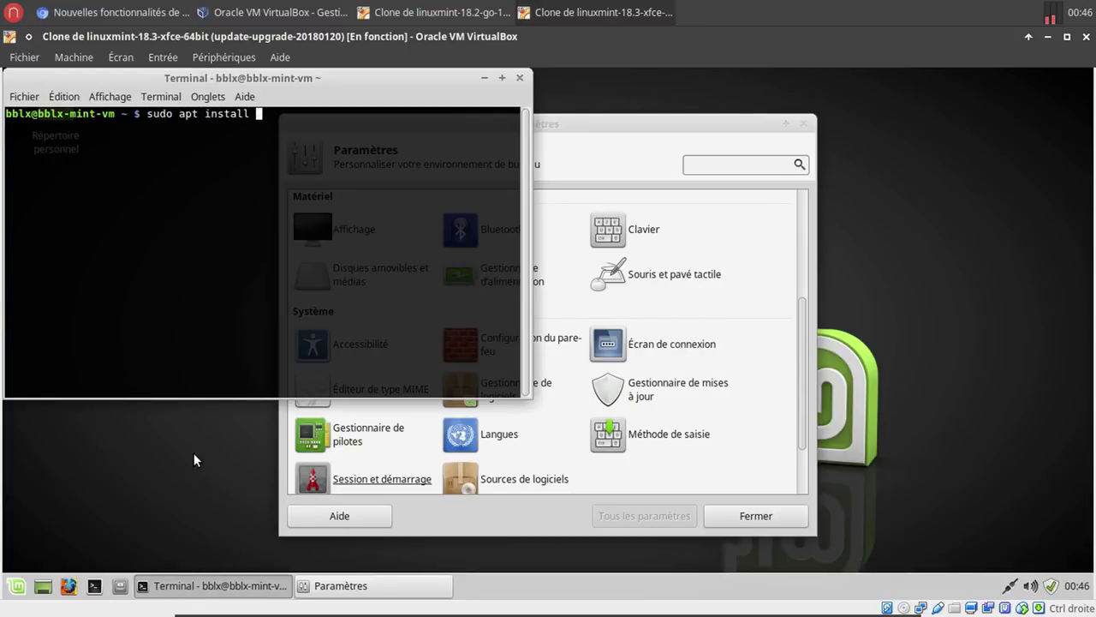
{"action": "type", "text": "o"}
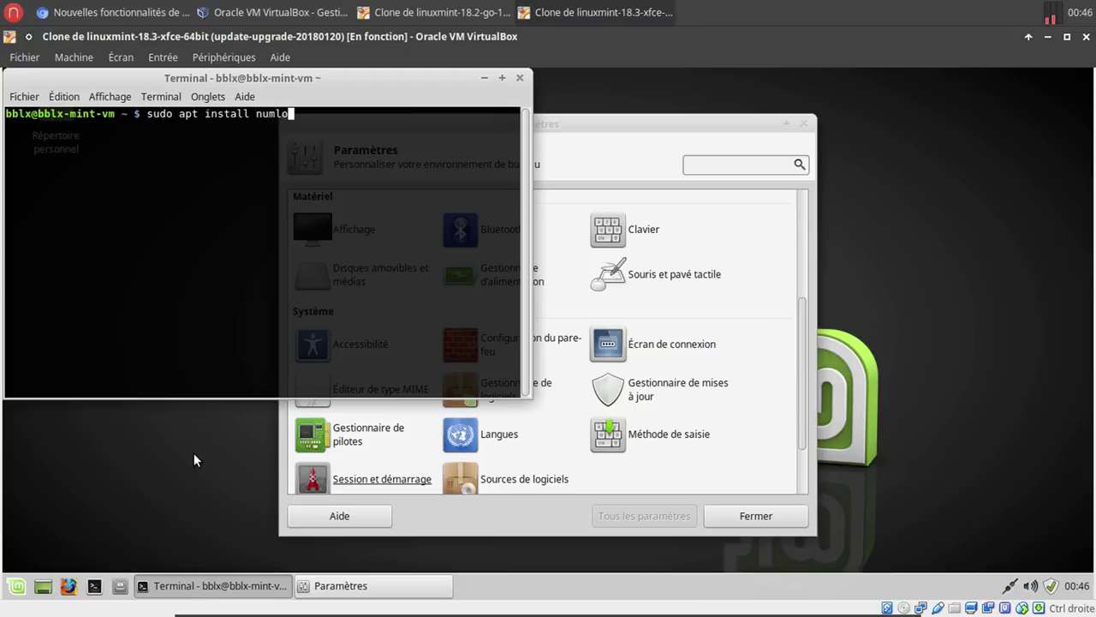
{"action": "type", "text": "ckx"}
{"action": "key", "text": "Return"}
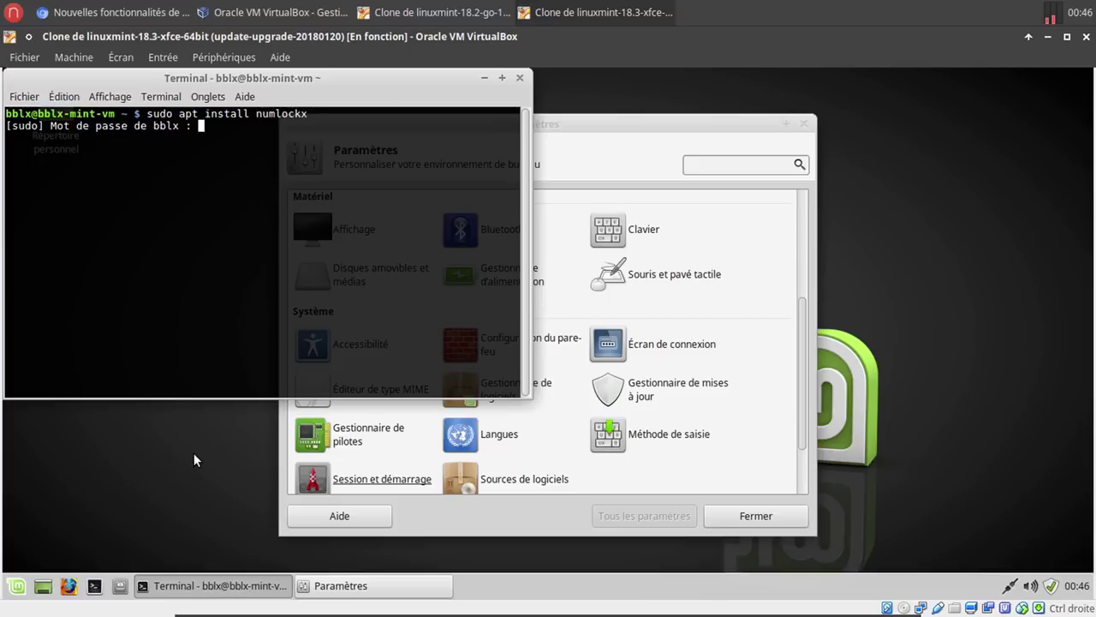
{"action": "key", "text": "Return"}
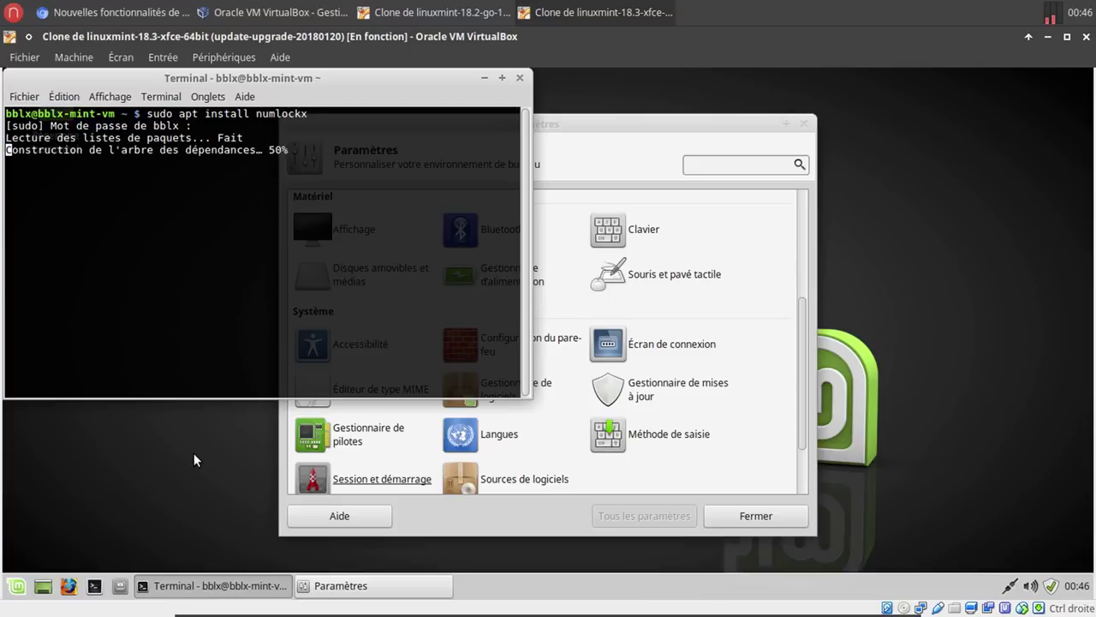
Enable numeric lock in Écran de connexion Options, then close the settings and terminal windows.
{"action": "left_click", "coordinate": [701, 347]}
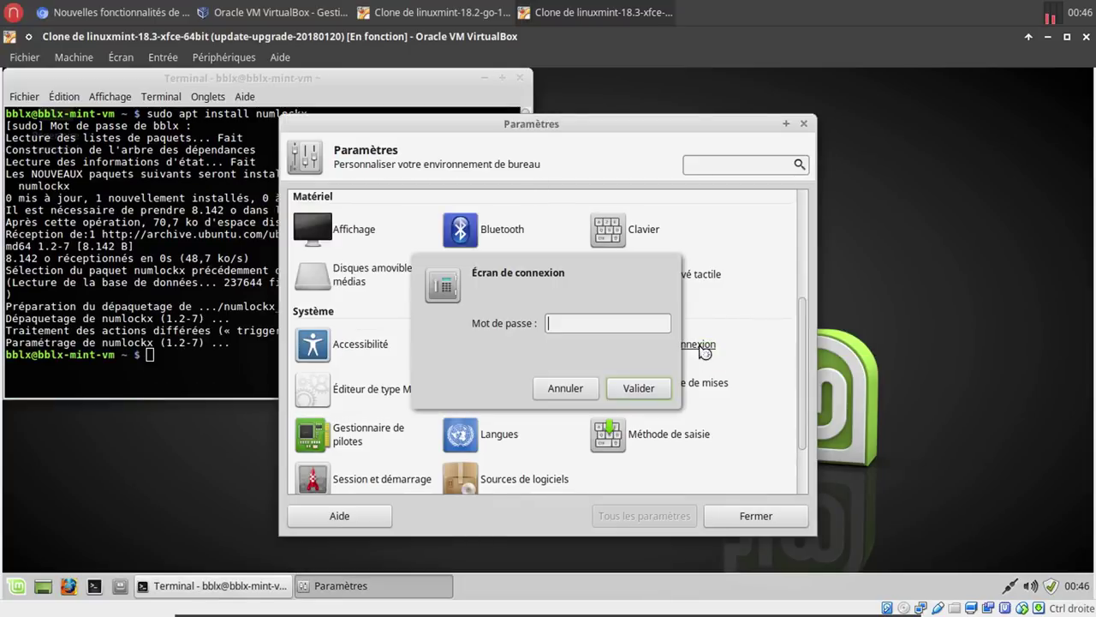
{"action": "type", "text": "******"}
{"action": "key", "text": "Return"}
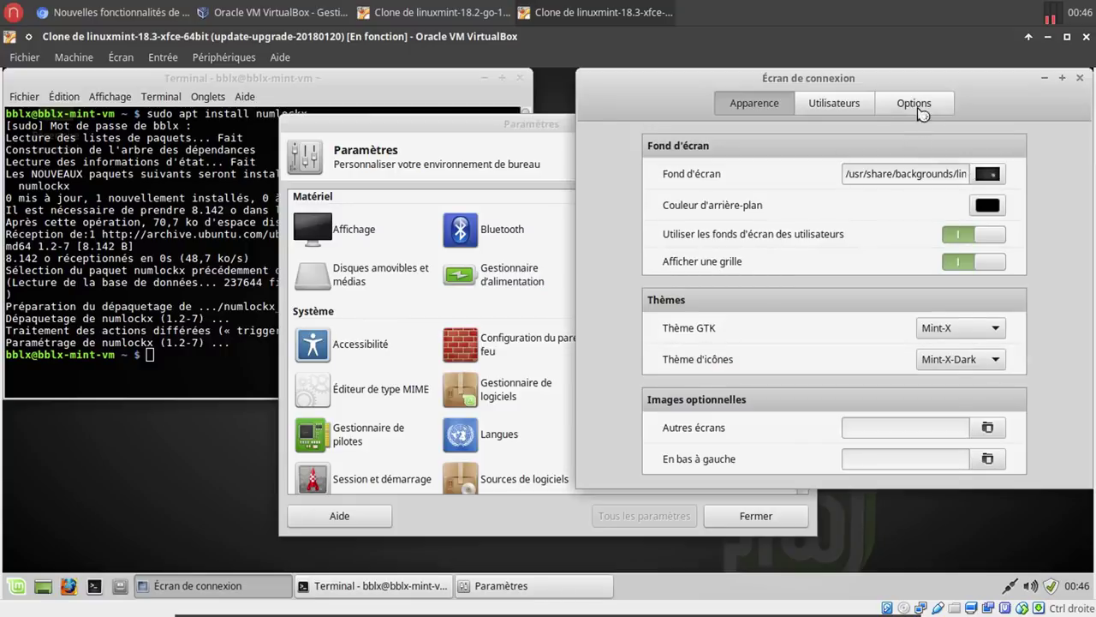
{"action": "left_click", "coordinate": [917, 106]}
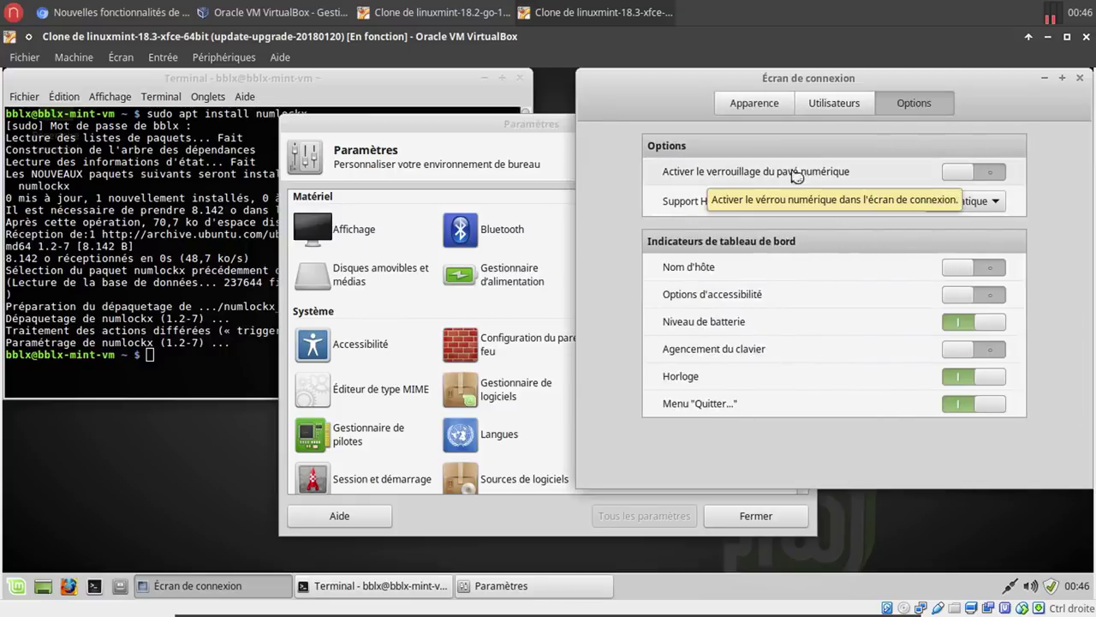
{"action": "left_click", "coordinate": [952, 171]}
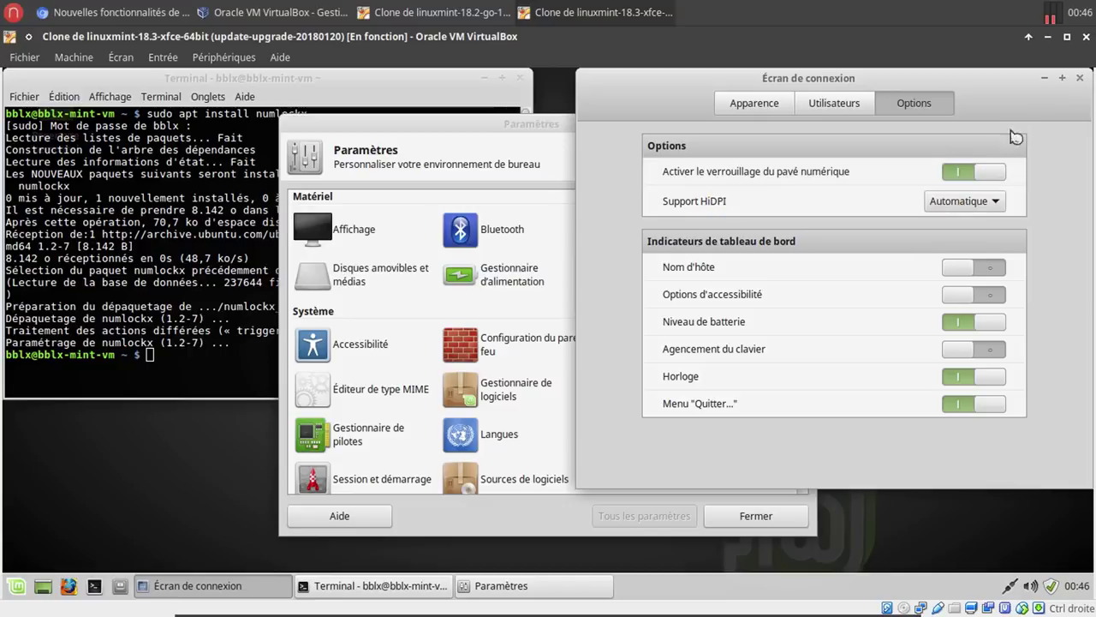
{"action": "left_click", "coordinate": [1083, 80]}
{"action": "left_click", "coordinate": [803, 125]}
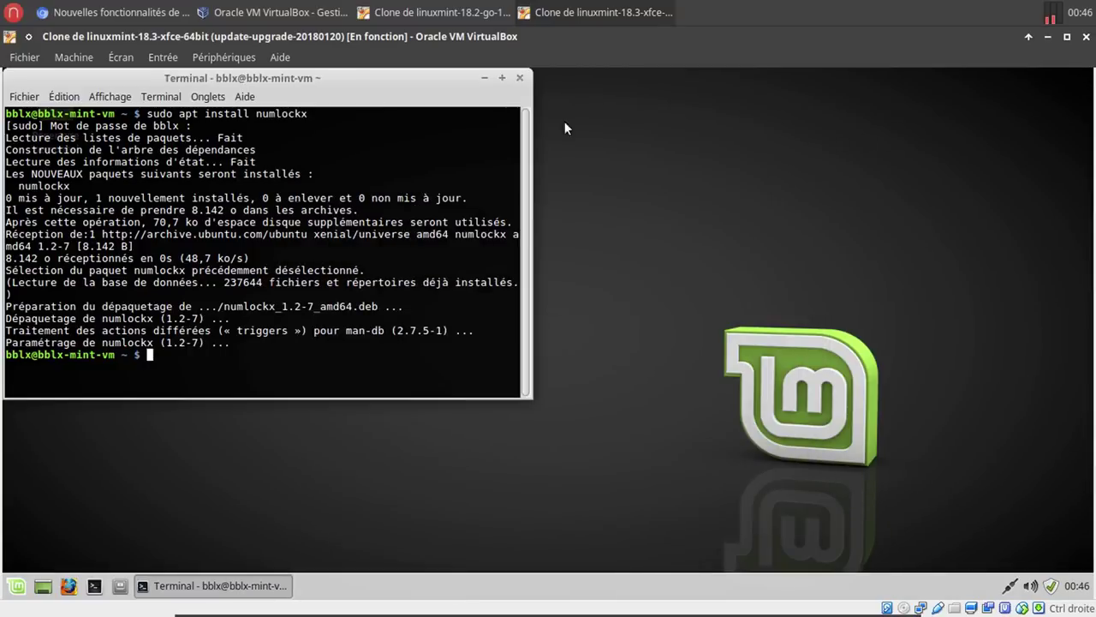
{"action": "left_click", "coordinate": [519, 78]}
{"action": "left_click", "coordinate": [441, 14]}
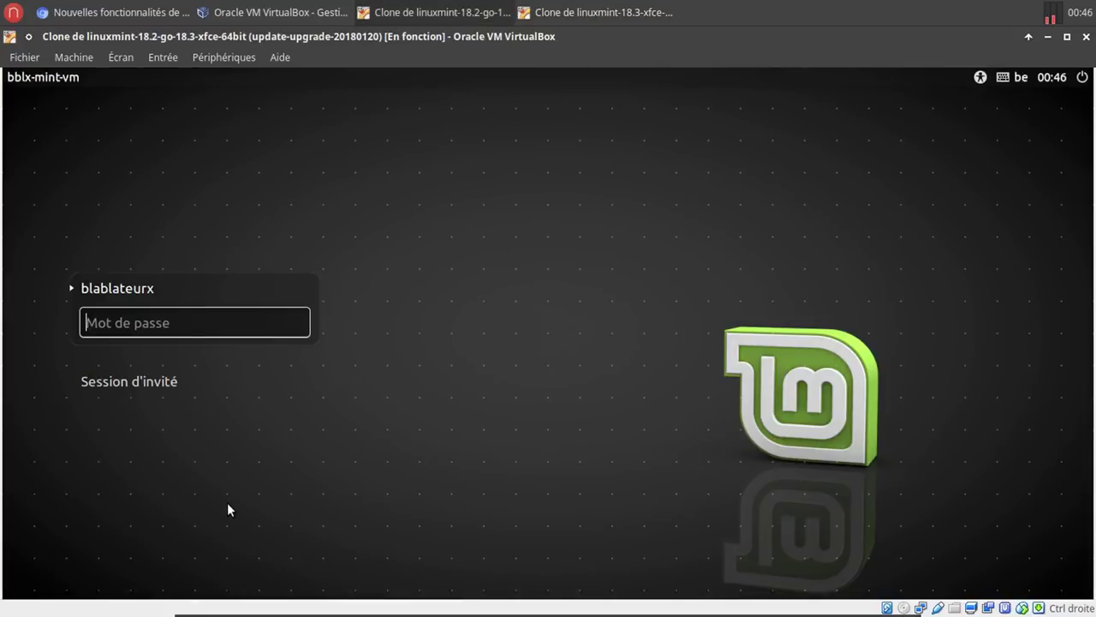
Log into the upgraded VM and open Écran de connexion from Paramètres with the admin password.
{"action": "type", "text": "•••••"}
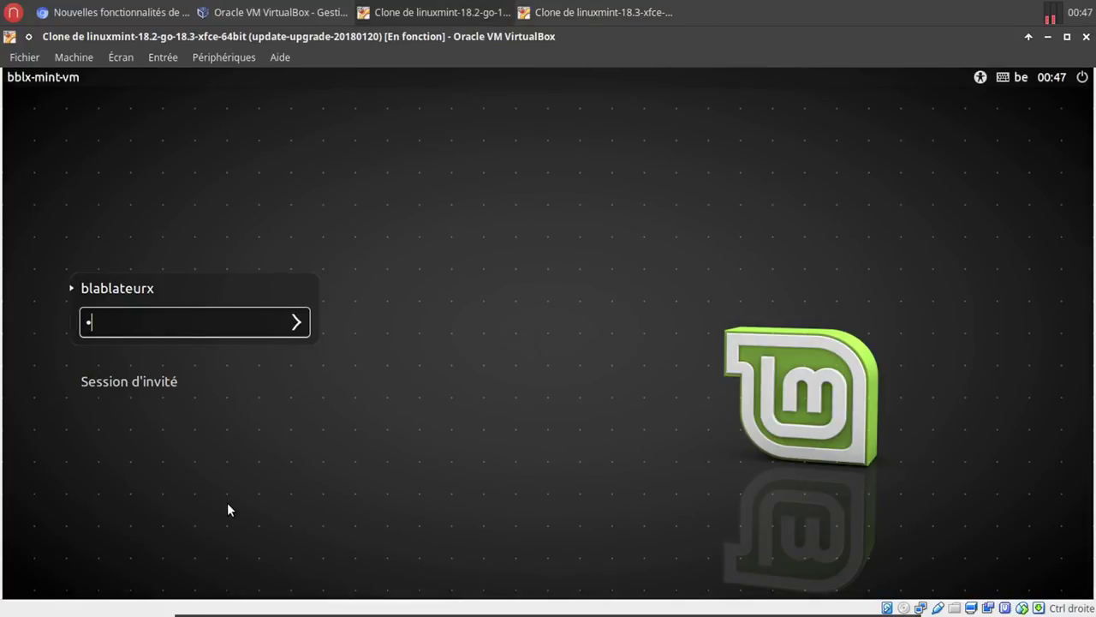
{"action": "type", "text": "•"}
{"action": "key", "text": "Return"}
{"action": "left_click", "coordinate": [12, 591]}
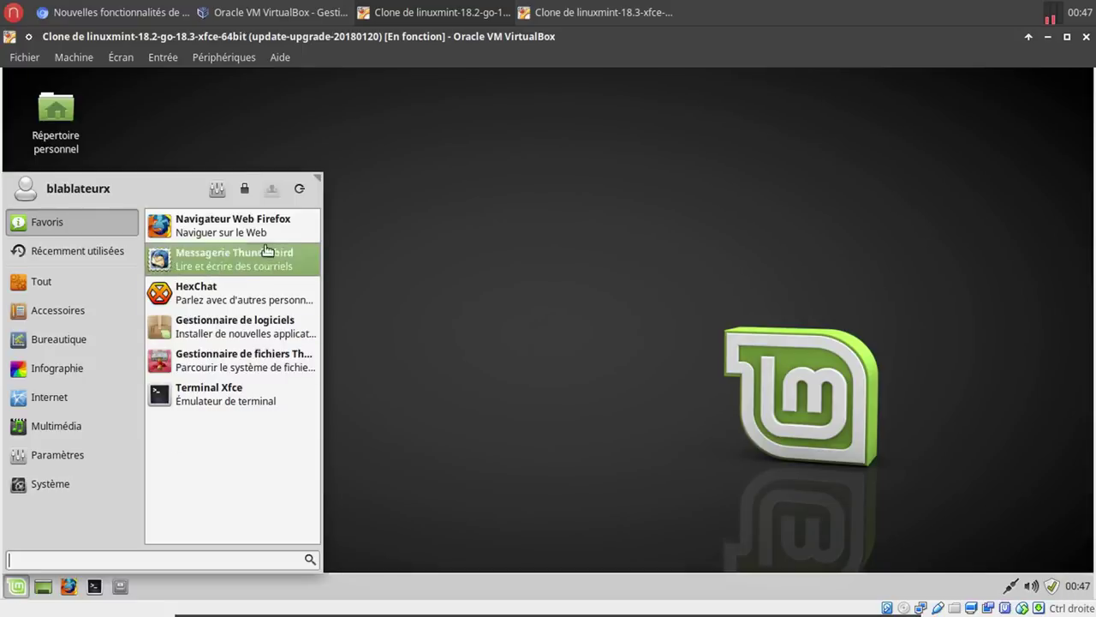
{"action": "left_click", "coordinate": [211, 191]}
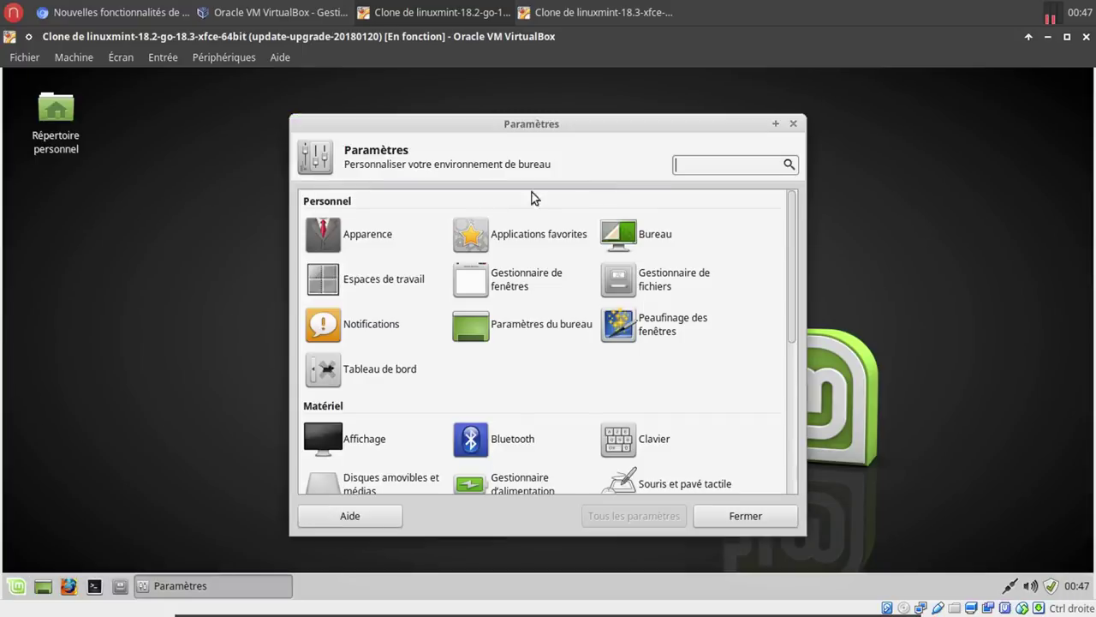
{"action": "scroll", "coordinate": [663, 403], "scroll_direction": "down", "scroll_amount": 5}
{"action": "left_click", "coordinate": [692, 264]}
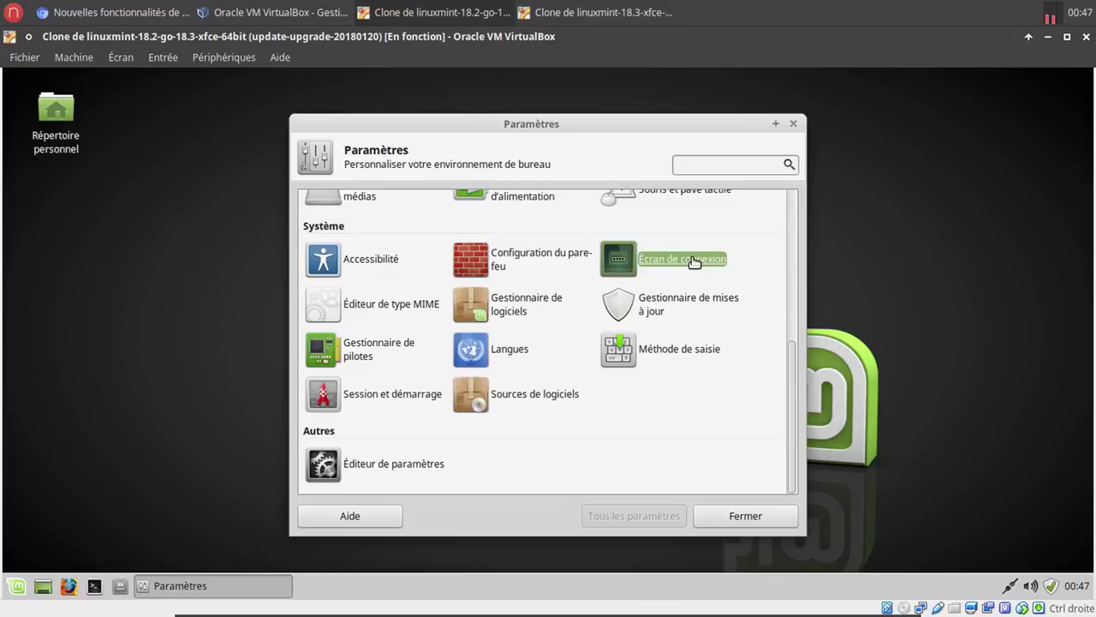
{"action": "type", "text": "*******"}
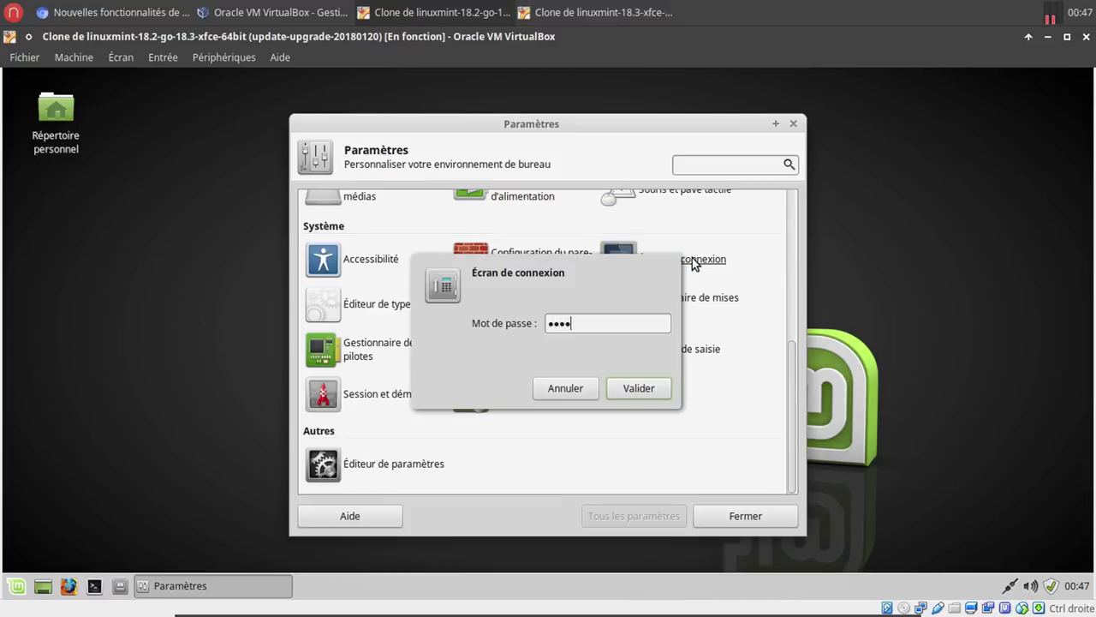
{"action": "key", "text": "Return"}
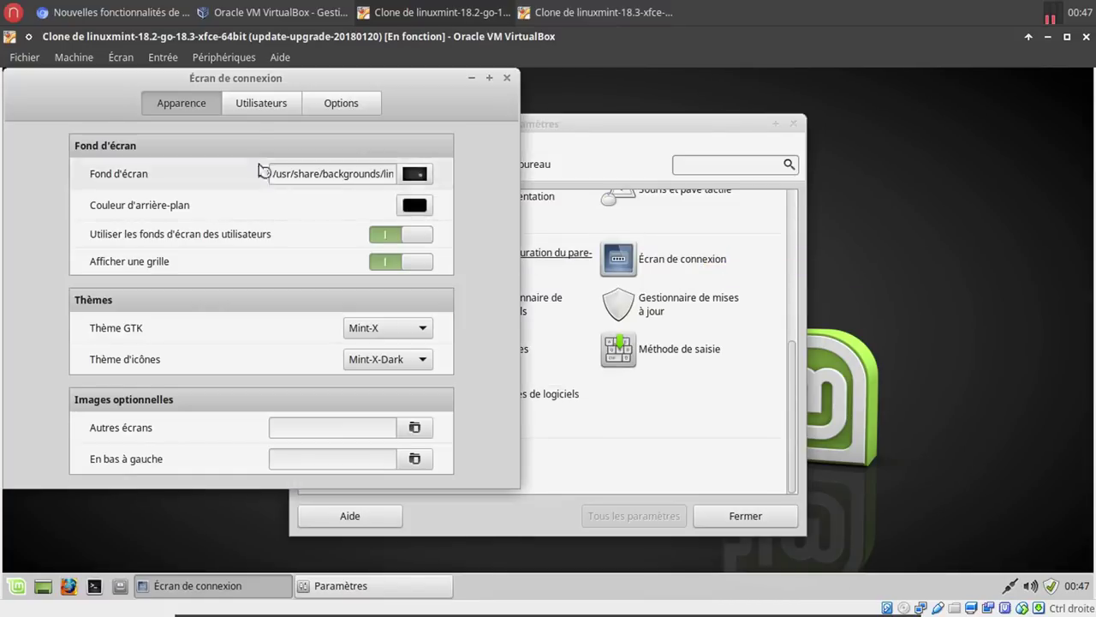
Review the Utilisateurs and Options tabs of the maximized login screen settings, then close both windows.
{"action": "left_click", "coordinate": [489, 78]}
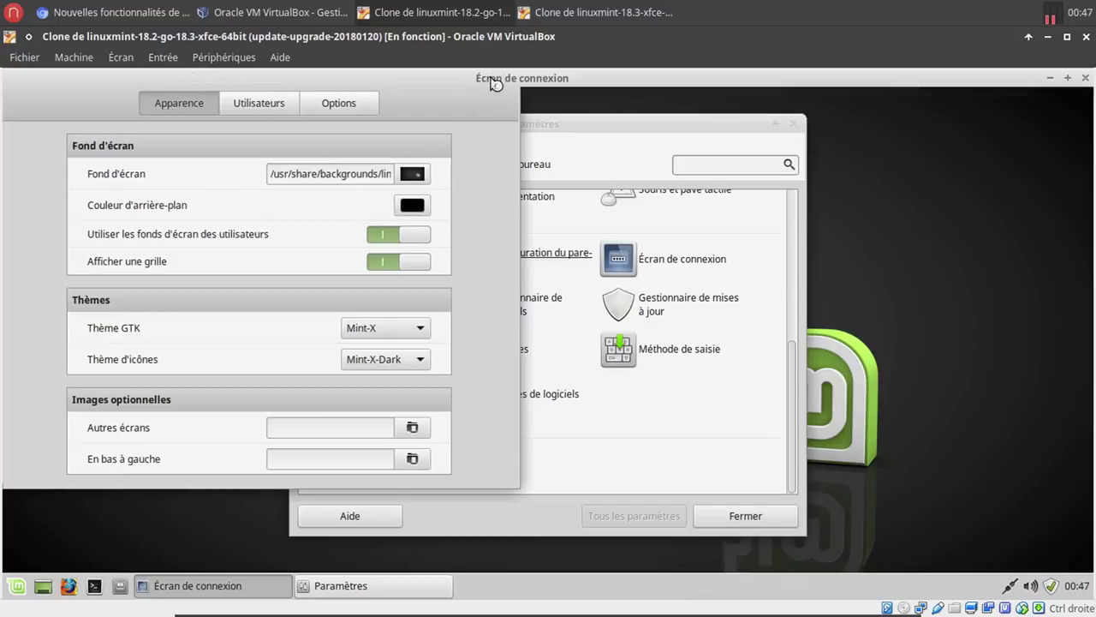
{"action": "left_click", "coordinate": [574, 103]}
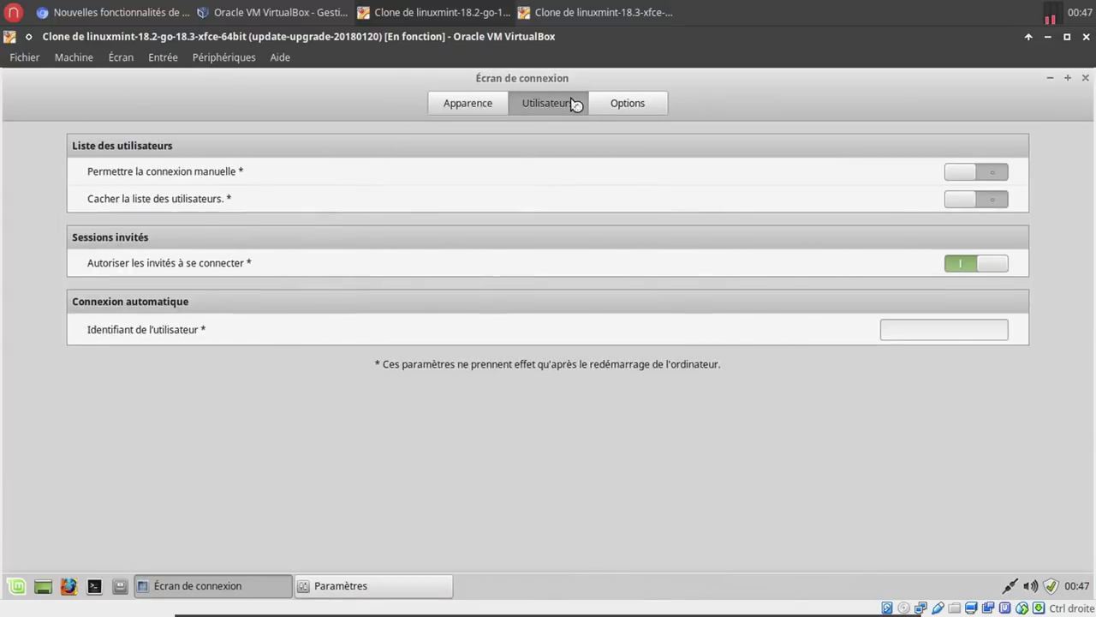
{"action": "left_click", "coordinate": [626, 103]}
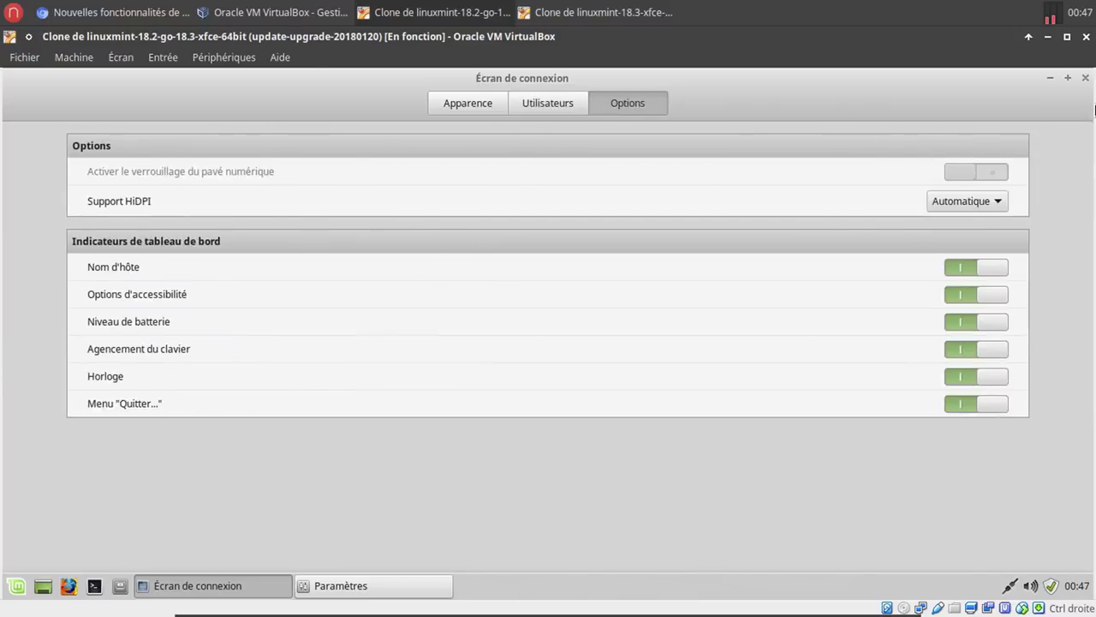
{"action": "left_click", "coordinate": [1086, 77]}
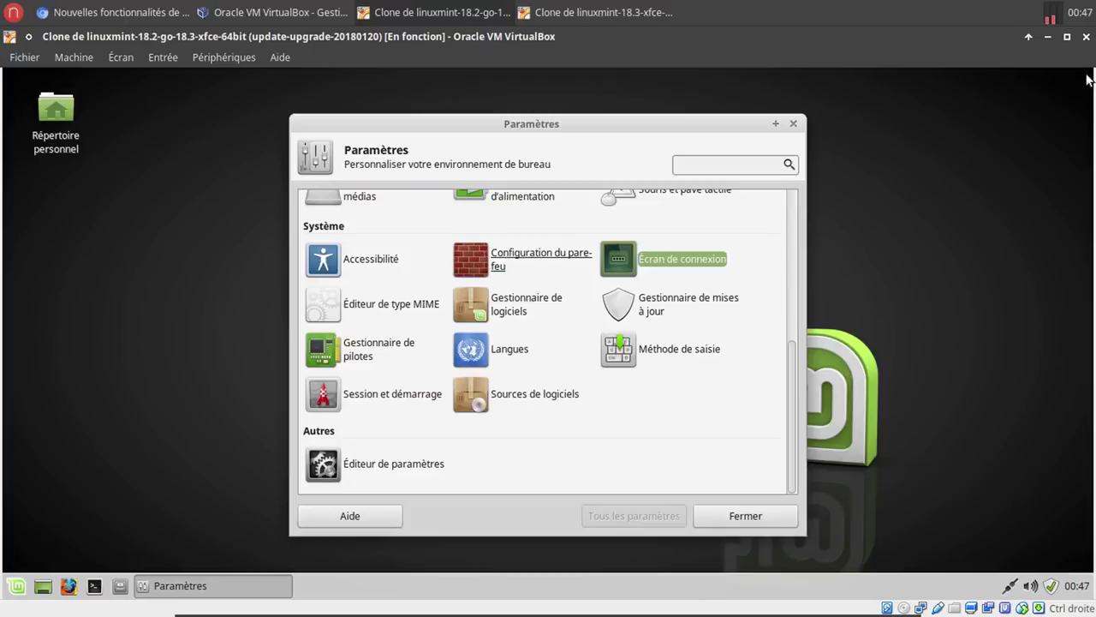
{"action": "left_click", "coordinate": [798, 126]}
{"action": "left_click", "coordinate": [111, 12]}
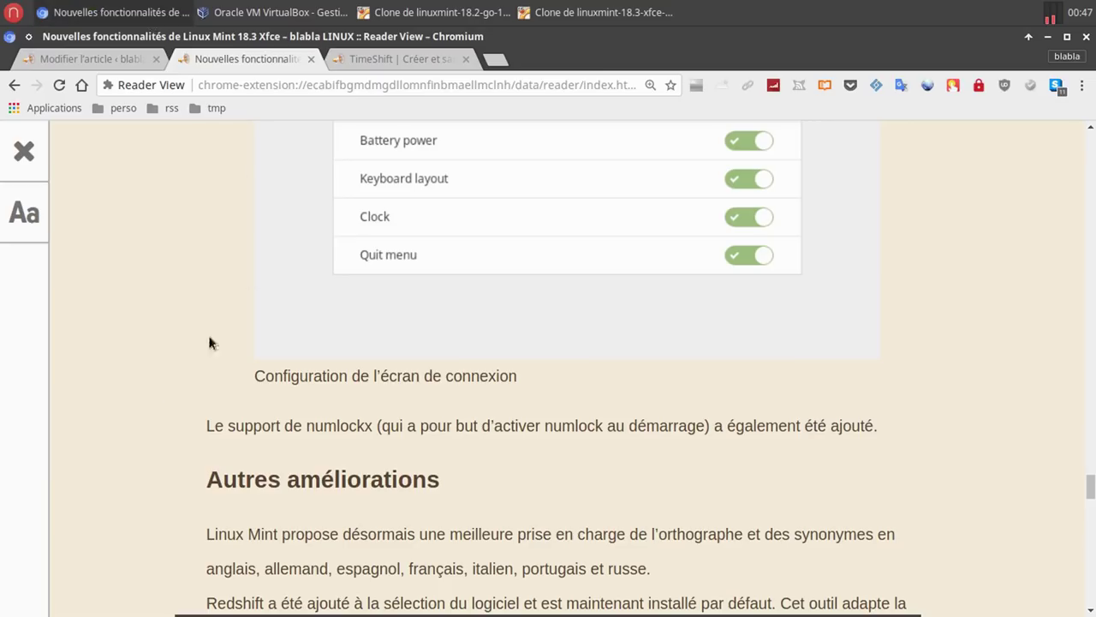
Scroll the article down to Autres améliorations, then switch back to the Mint 18.3 VM.
{"action": "scroll", "coordinate": [126, 448], "scroll_direction": "down", "scroll_amount": 3}
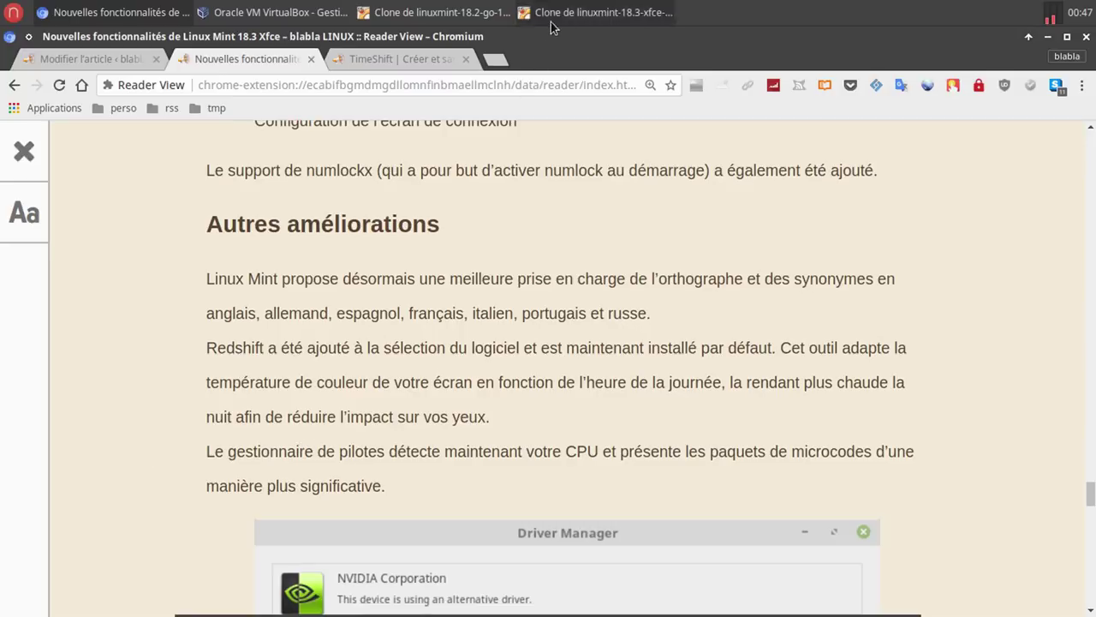
{"action": "left_click", "coordinate": [600, 12]}
Launch Redshift from the menu search and toggle it off and back on from its tray icon.
{"action": "left_click", "coordinate": [16, 585]}
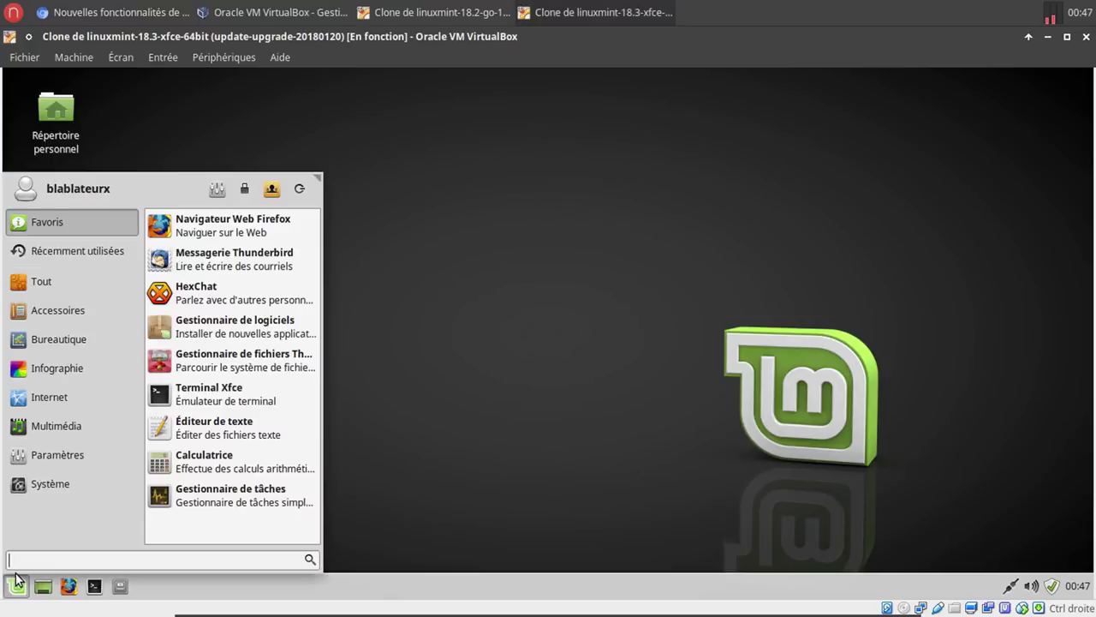
{"action": "type", "text": "red"}
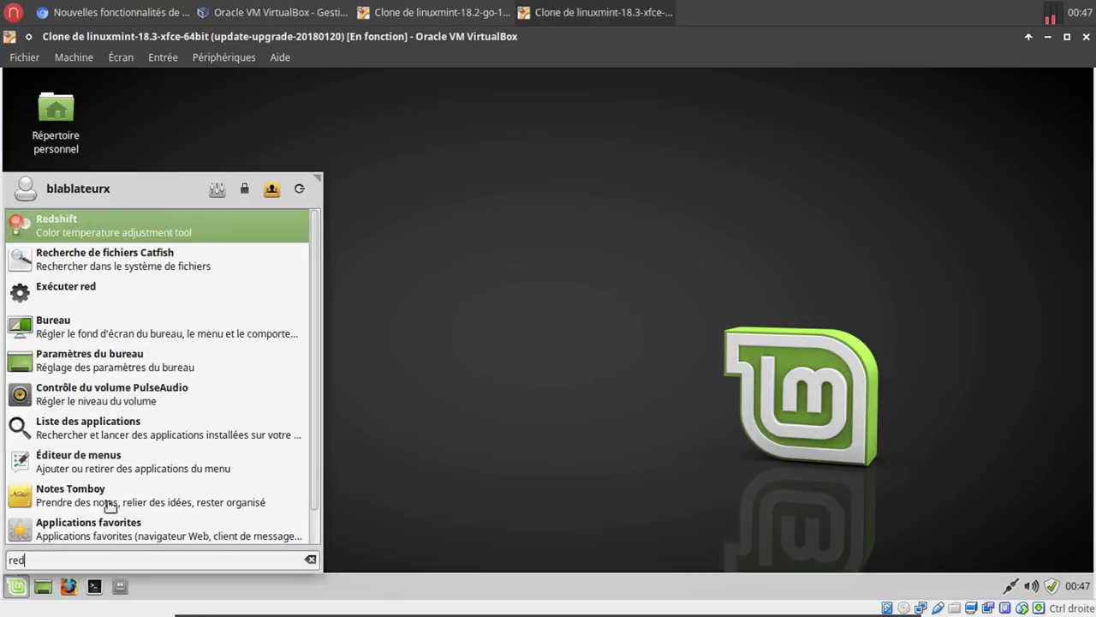
{"action": "left_click", "coordinate": [207, 237]}
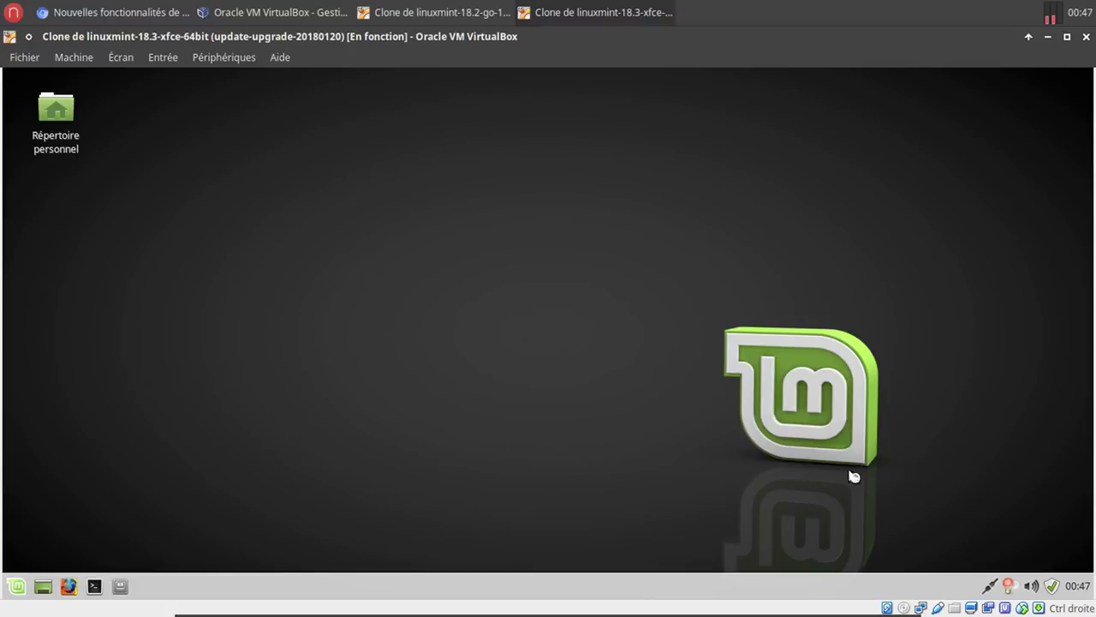
{"action": "right_click", "coordinate": [1010, 585]}
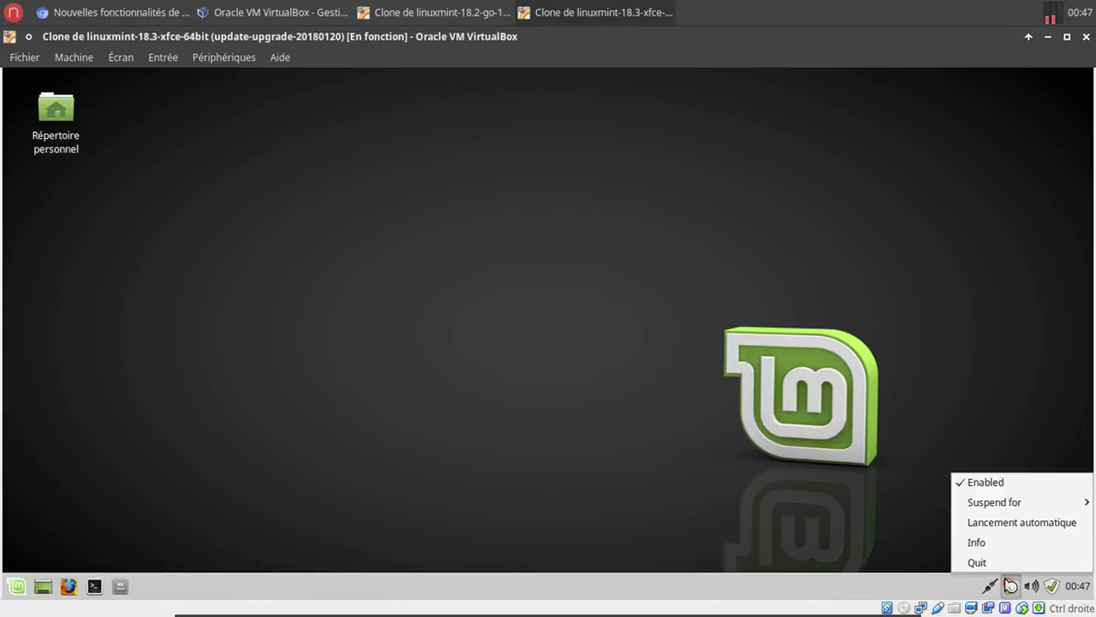
{"action": "left_click", "coordinate": [1004, 484]}
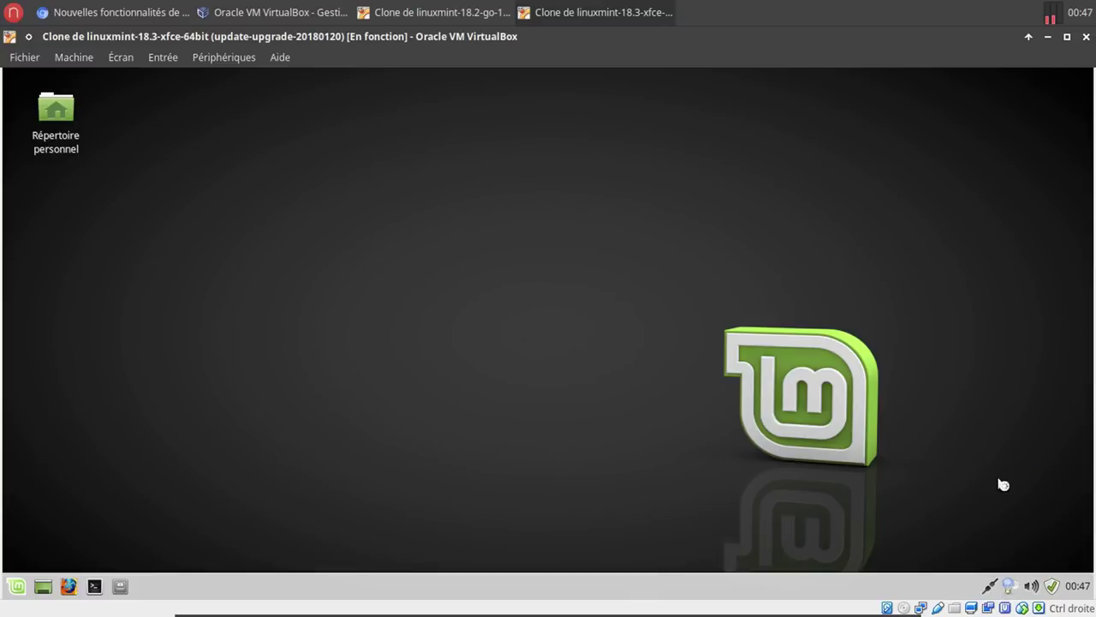
{"action": "right_click", "coordinate": [1012, 587]}
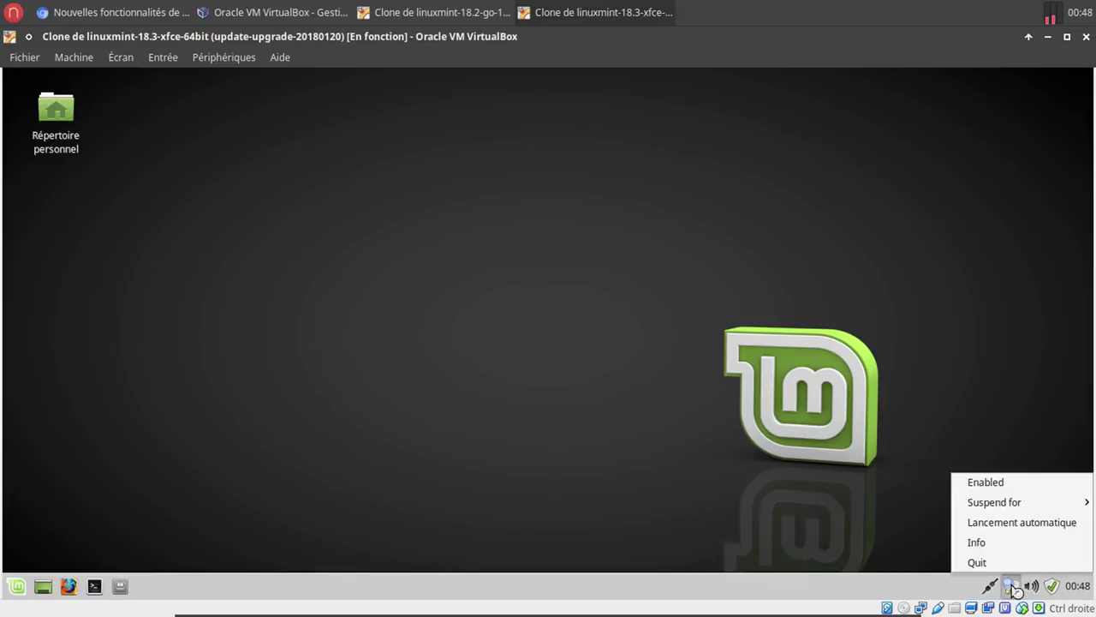
{"action": "left_click", "coordinate": [1008, 488]}
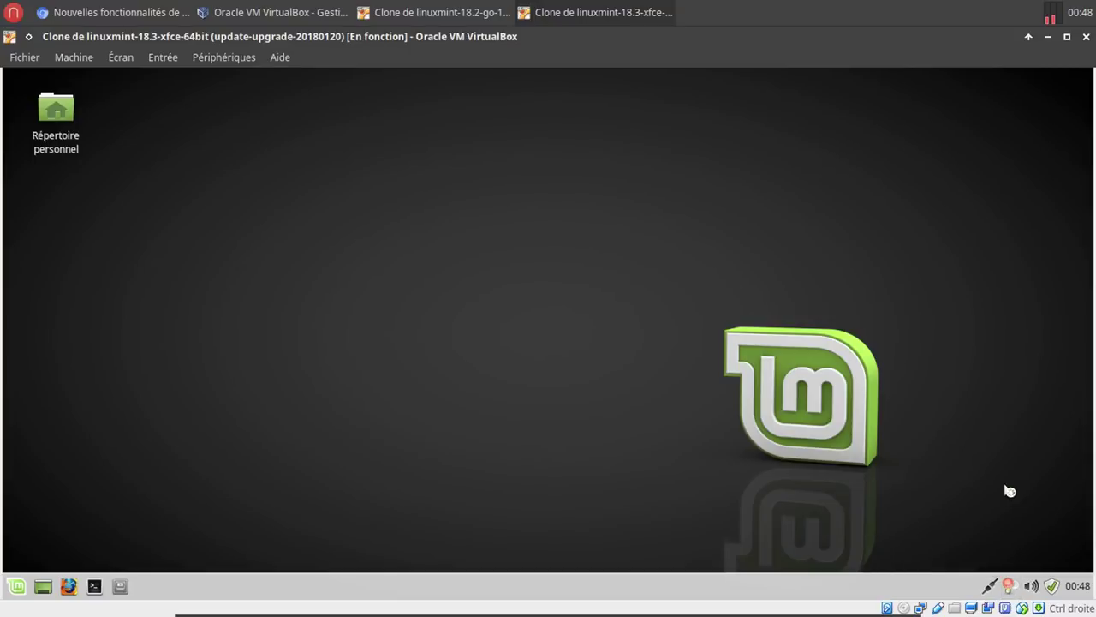
Enable Redshift's Lancement automatique option in the tray menu.
{"action": "right_click", "coordinate": [1010, 586]}
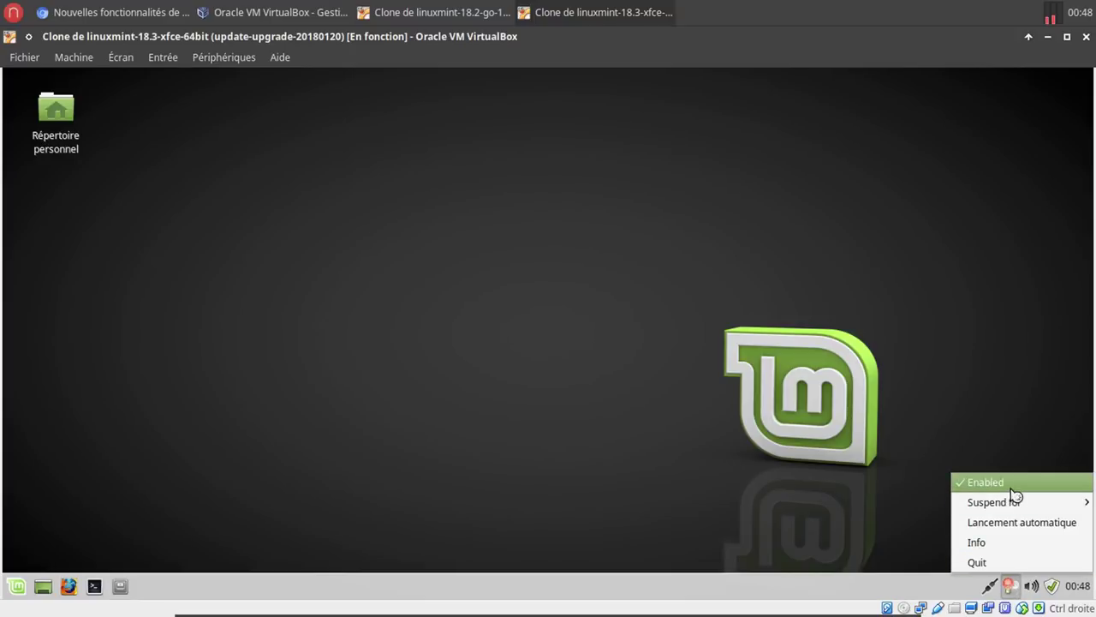
{"action": "mouse_move", "coordinate": [1021, 508]}
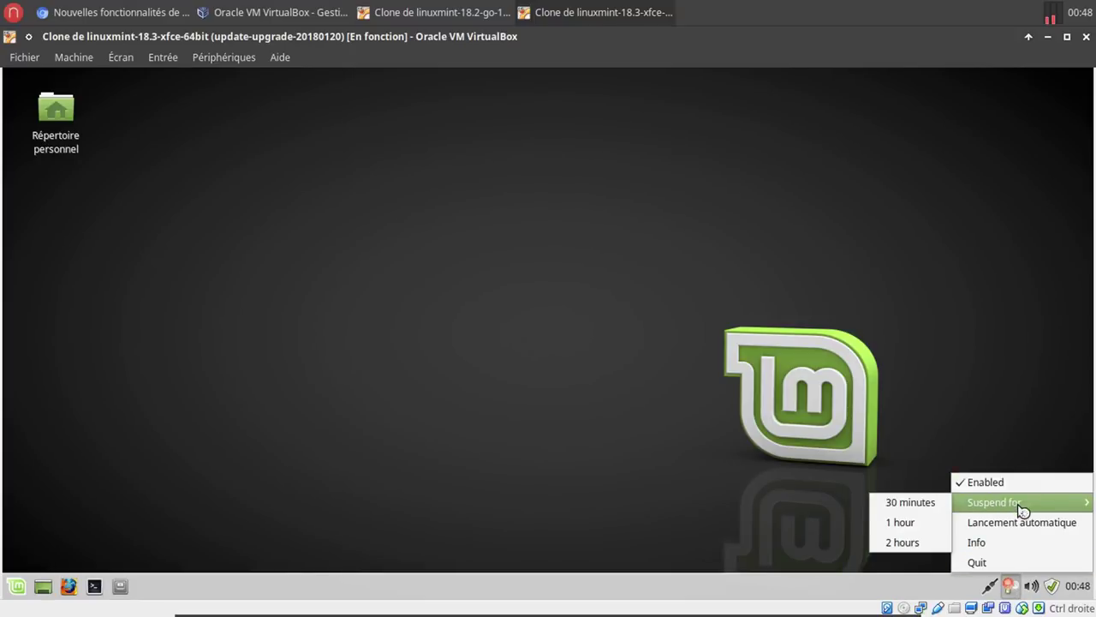
{"action": "left_click", "coordinate": [1030, 521]}
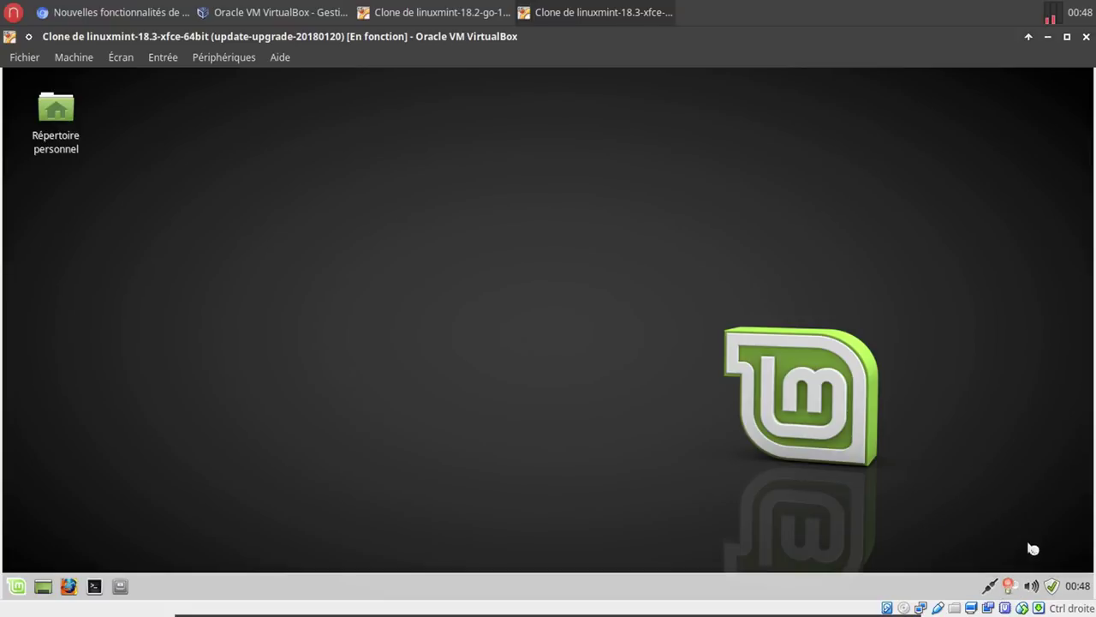
{"action": "left_click", "coordinate": [1010, 586]}
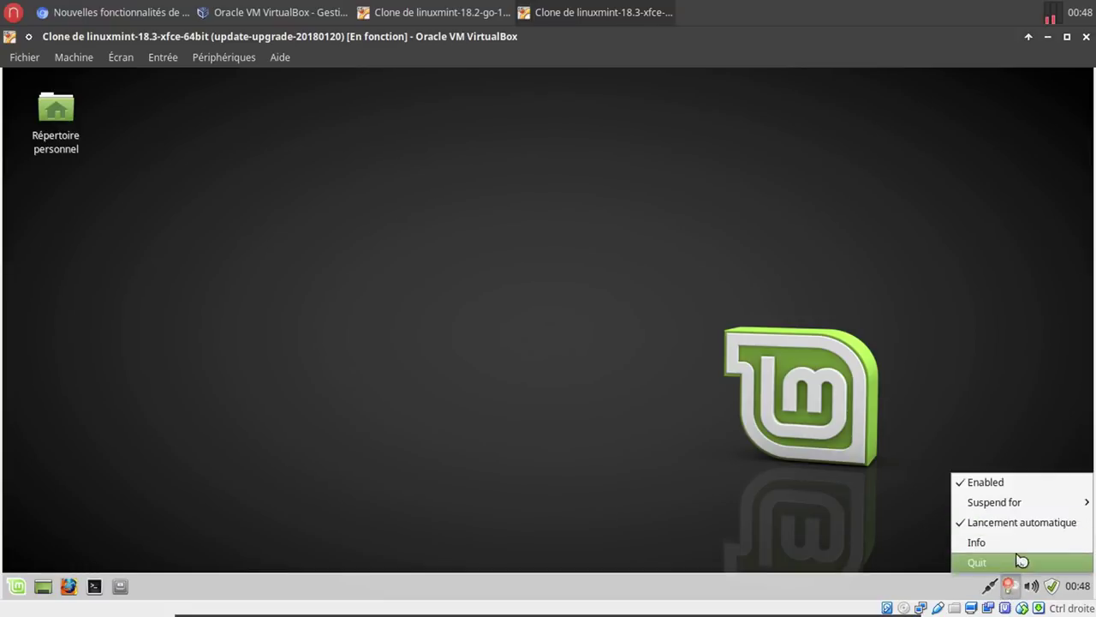
Restart the guest system with Redémarrer from the Whisker menu.
{"action": "left_click", "coordinate": [17, 586]}
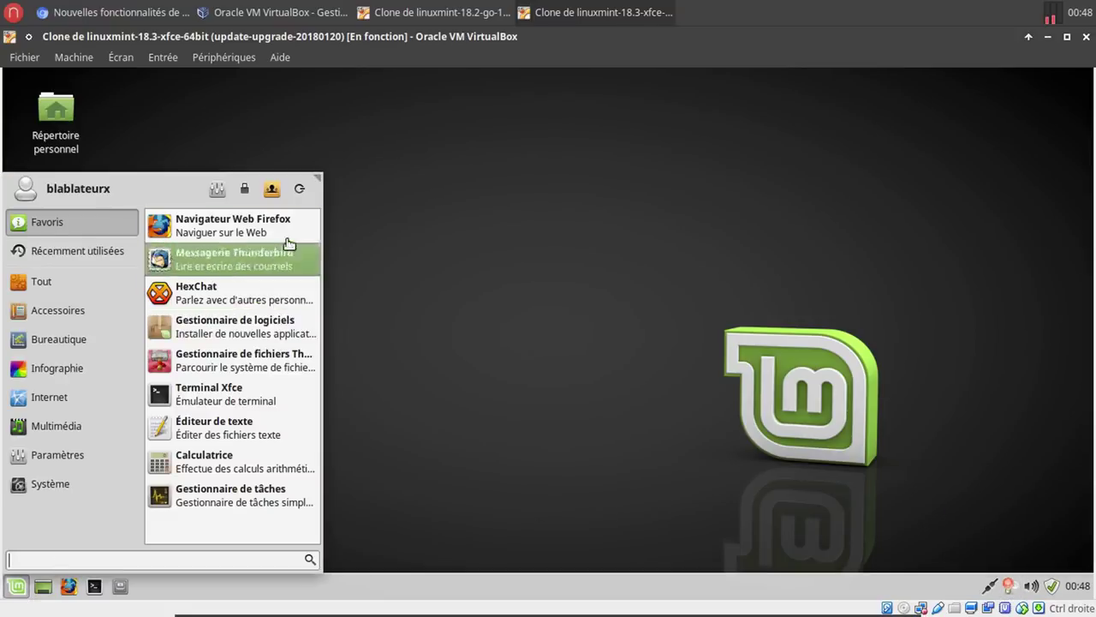
{"action": "left_click", "coordinate": [299, 190]}
{"action": "left_click", "coordinate": [548, 301]}
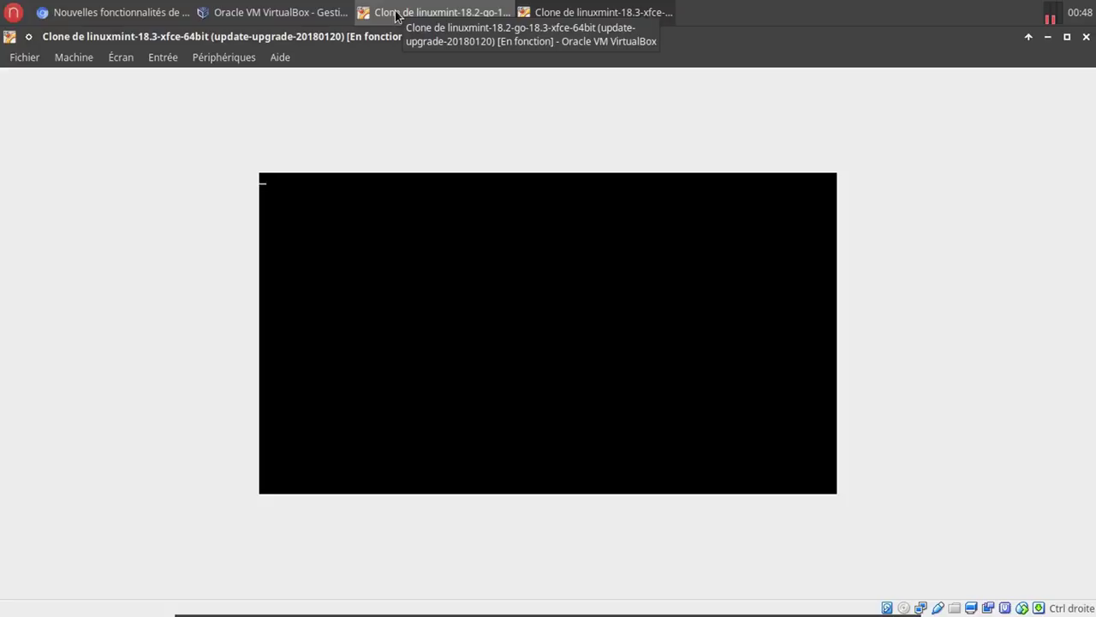
Switch to the 18.2-go-18.3 VM, dismiss the 'red' menu search and open a terminal.
{"action": "left_click", "coordinate": [397, 17]}
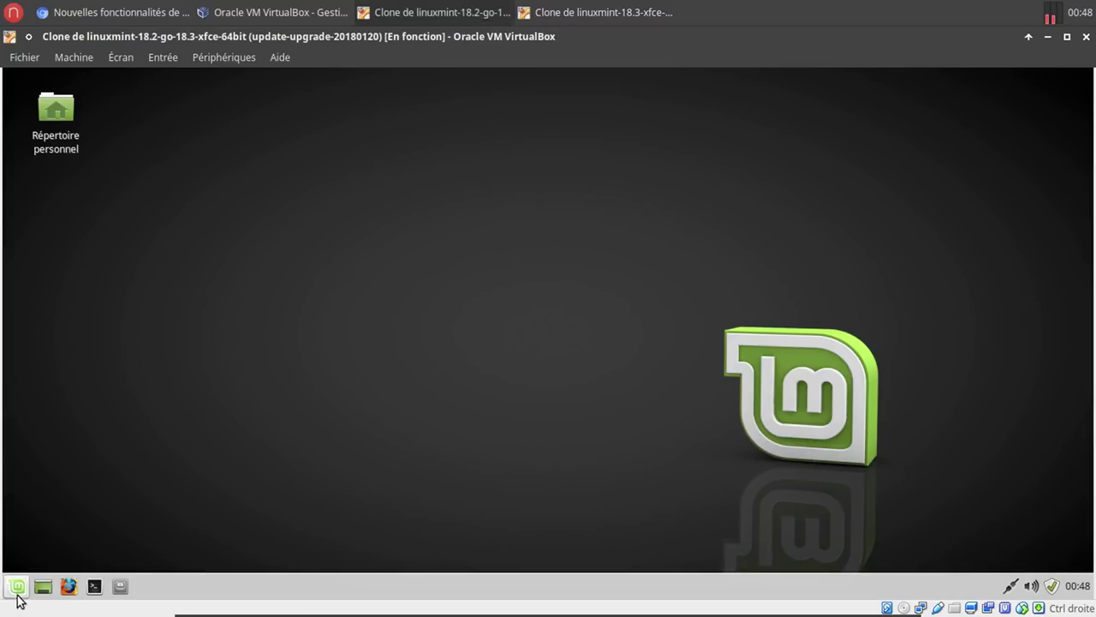
{"action": "left_click", "coordinate": [17, 588]}
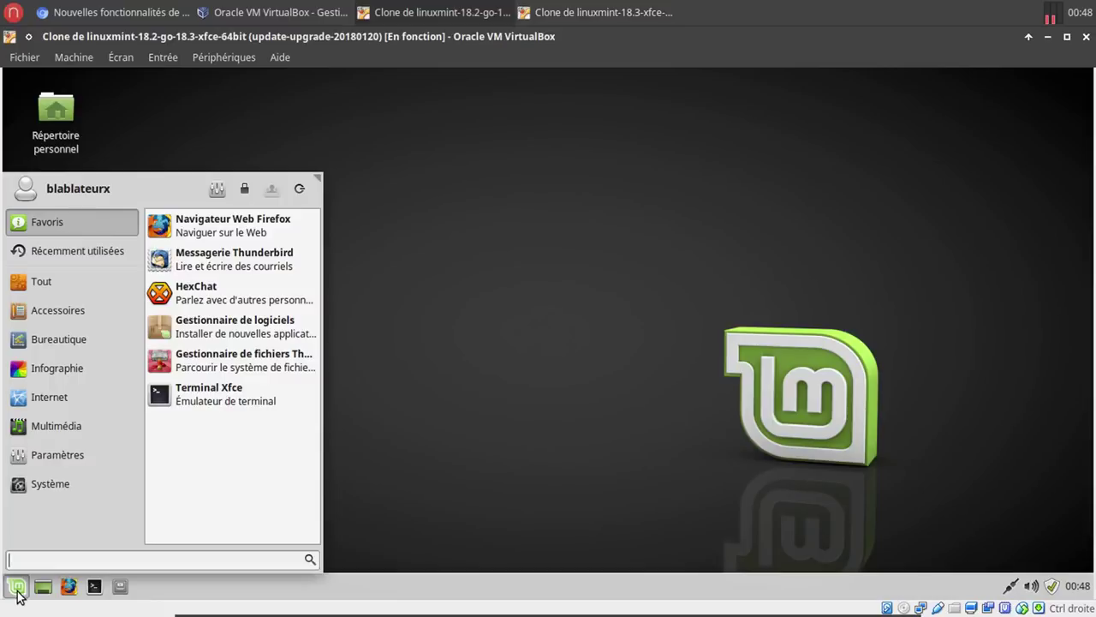
{"action": "type", "text": "red"}
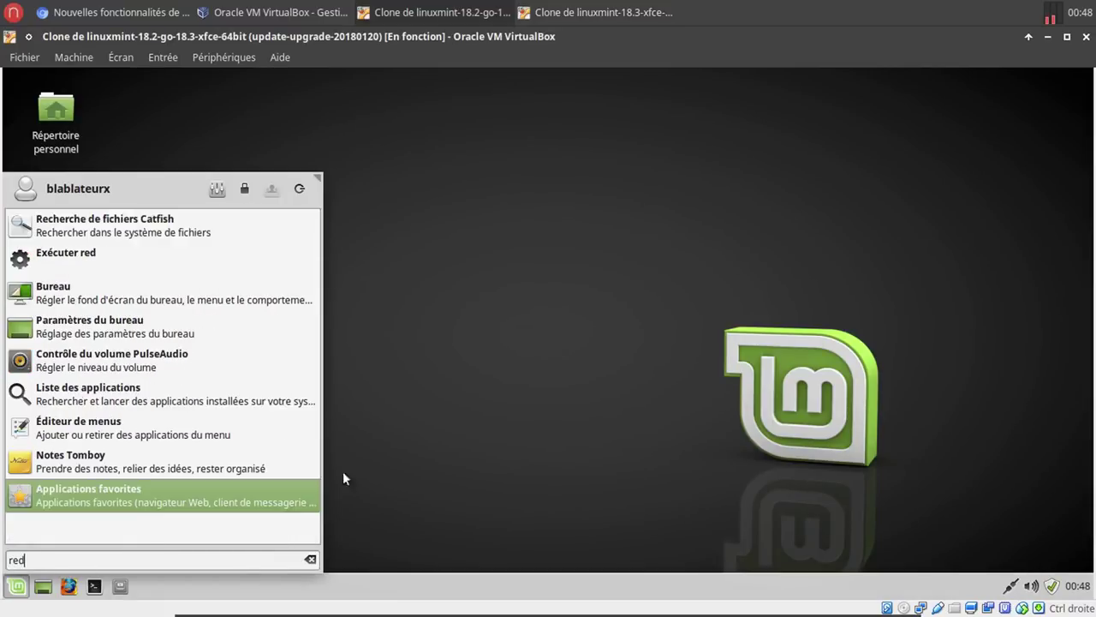
{"action": "left_click", "coordinate": [477, 433]}
{"action": "left_click", "coordinate": [94, 587]}
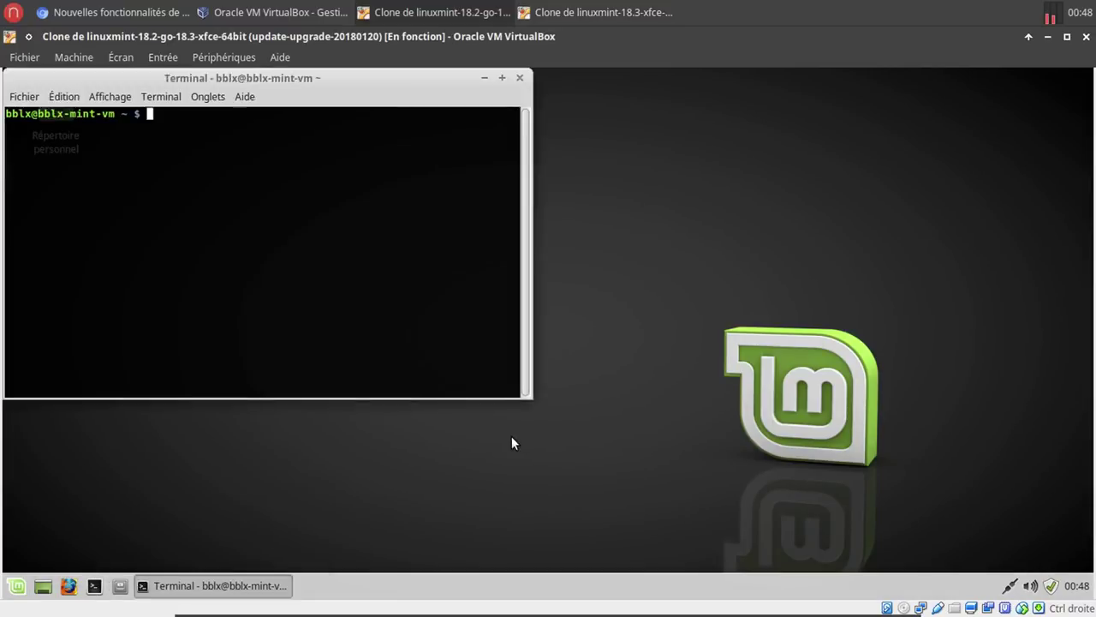
Install redshift-gtk via 'sudo apt install redshift-gtk', confirming with O, then return to the 18.3 VM.
{"action": "type", "text": "sudo apt install"}
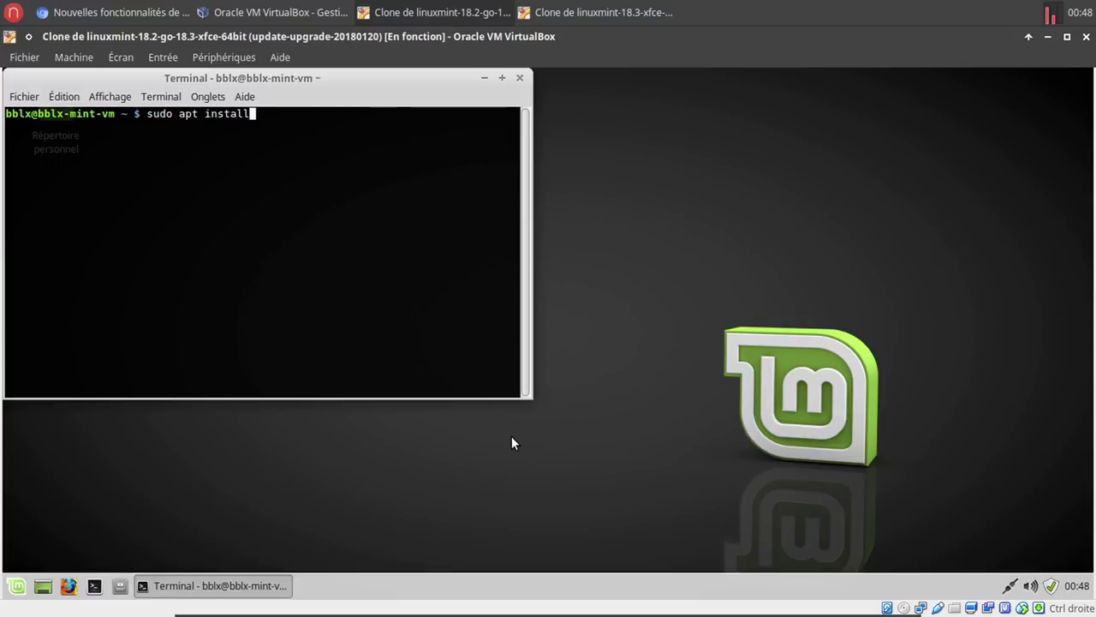
{"action": "type", "text": " redshift"}
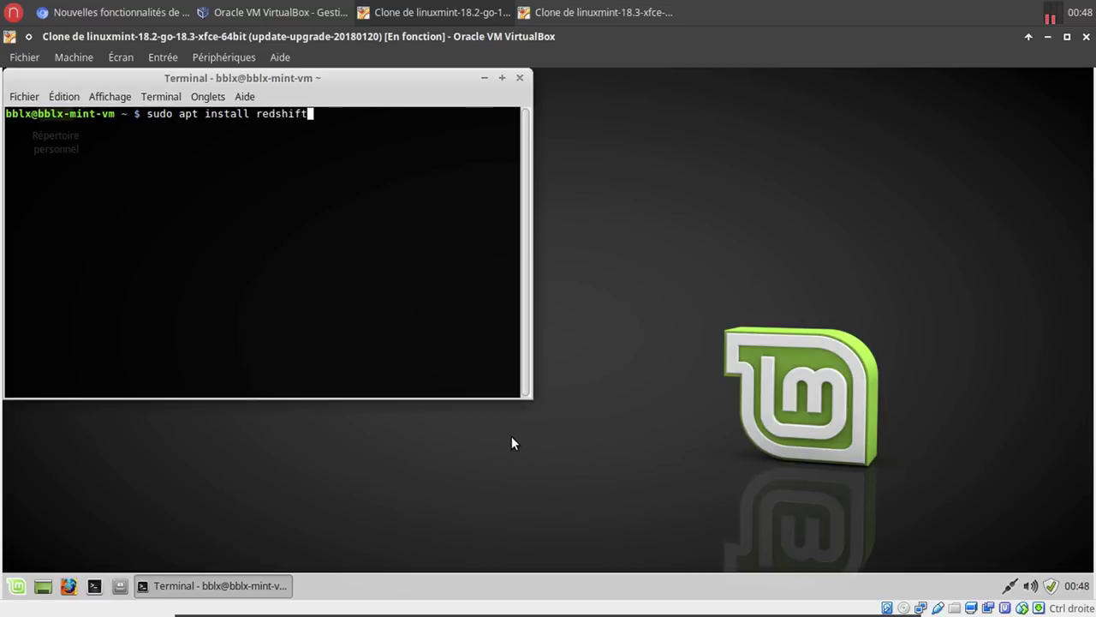
{"action": "type", "text": "-gtk"}
{"action": "key", "text": "Return"}
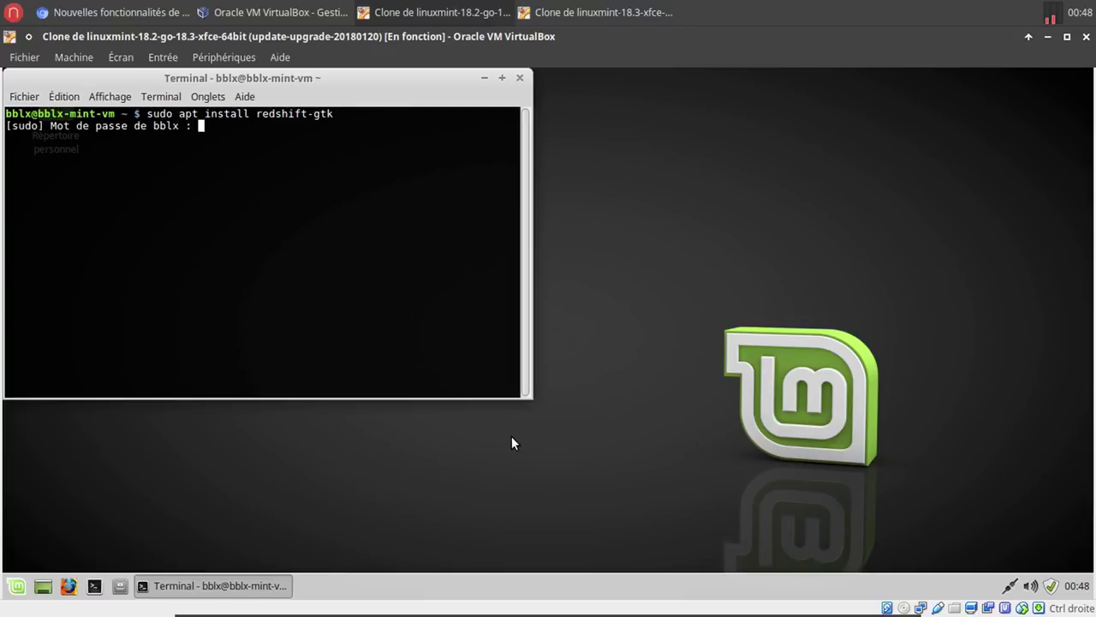
{"action": "key", "text": "Return"}
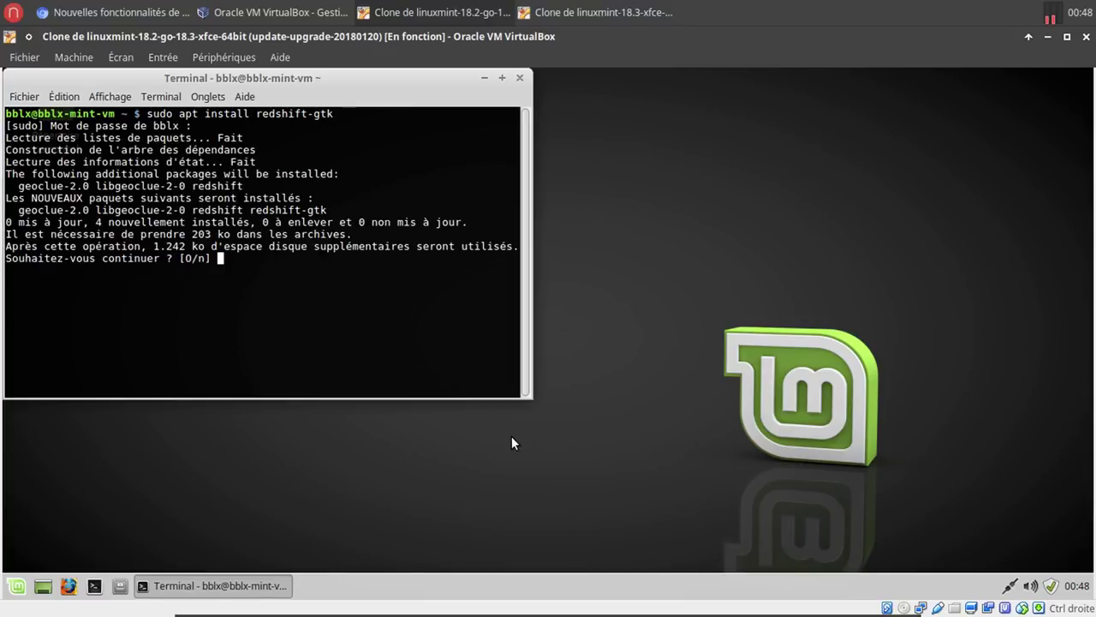
{"action": "type", "text": "o"}
{"action": "key", "text": "Return"}
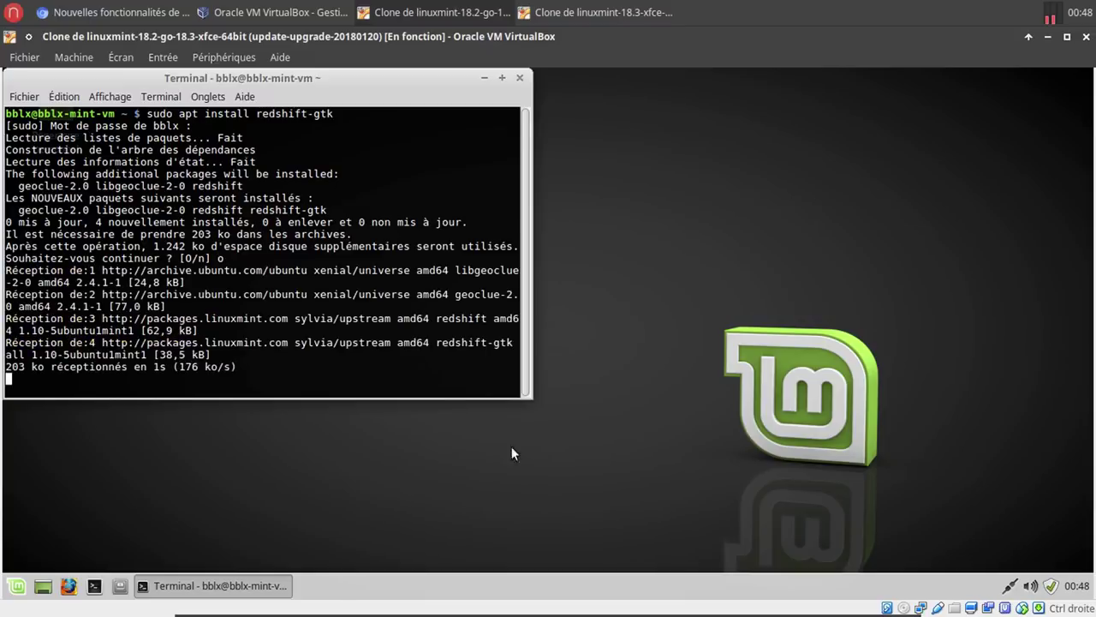
{"action": "left_click", "coordinate": [668, 17]}
Log back in with the password and glance at Redshift's tray options.
{"action": "type", "text": "***"}
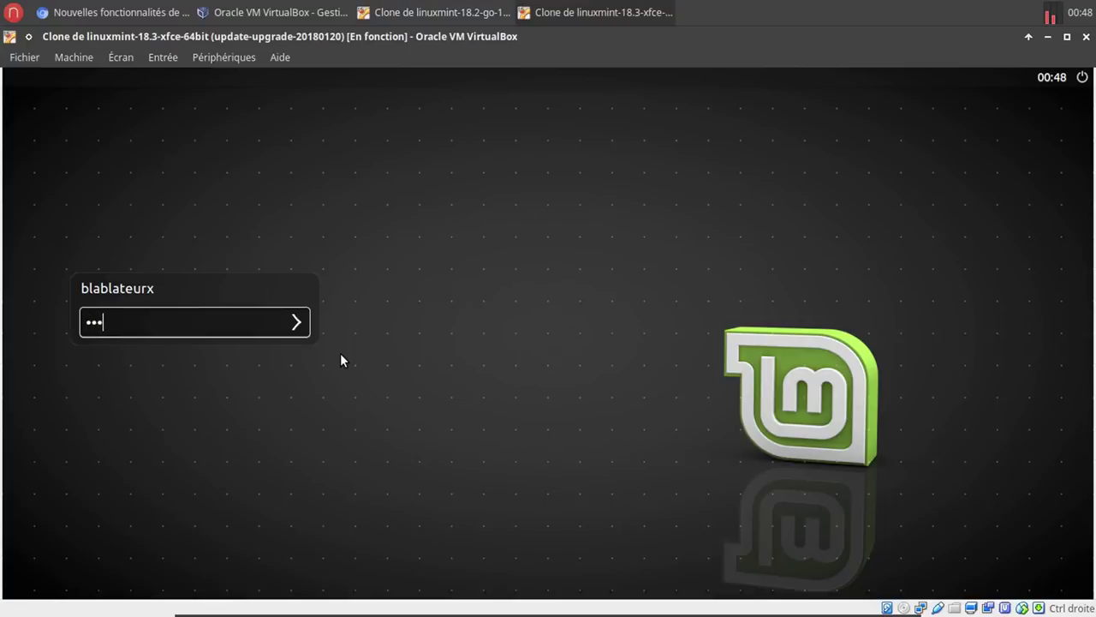
{"action": "type", "text": "*****"}
{"action": "key", "text": "Return"}
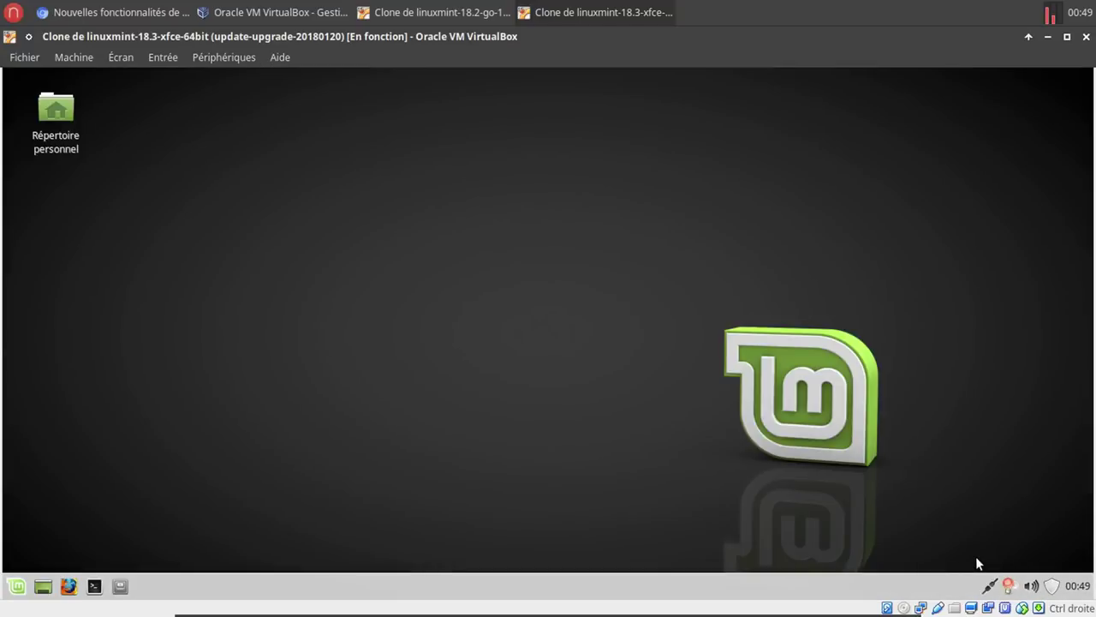
{"action": "left_click", "coordinate": [1010, 586]}
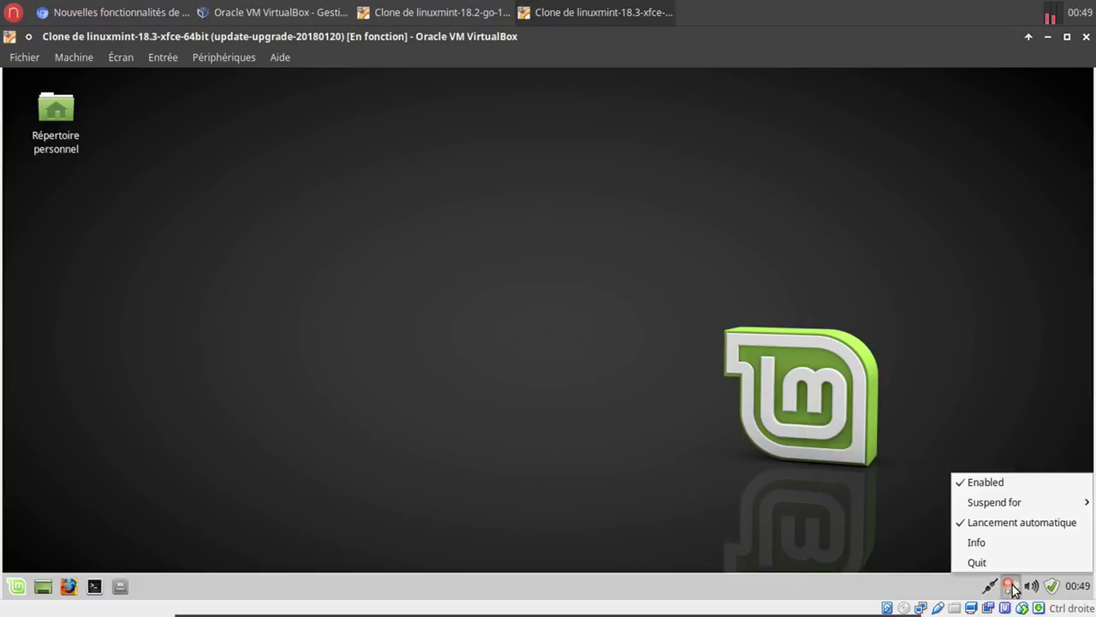
{"action": "left_click", "coordinate": [717, 428]}
On the 18.2 VM, close the terminal, launch Redshift and enable its Lancement automatique.
{"action": "left_click", "coordinate": [438, 15]}
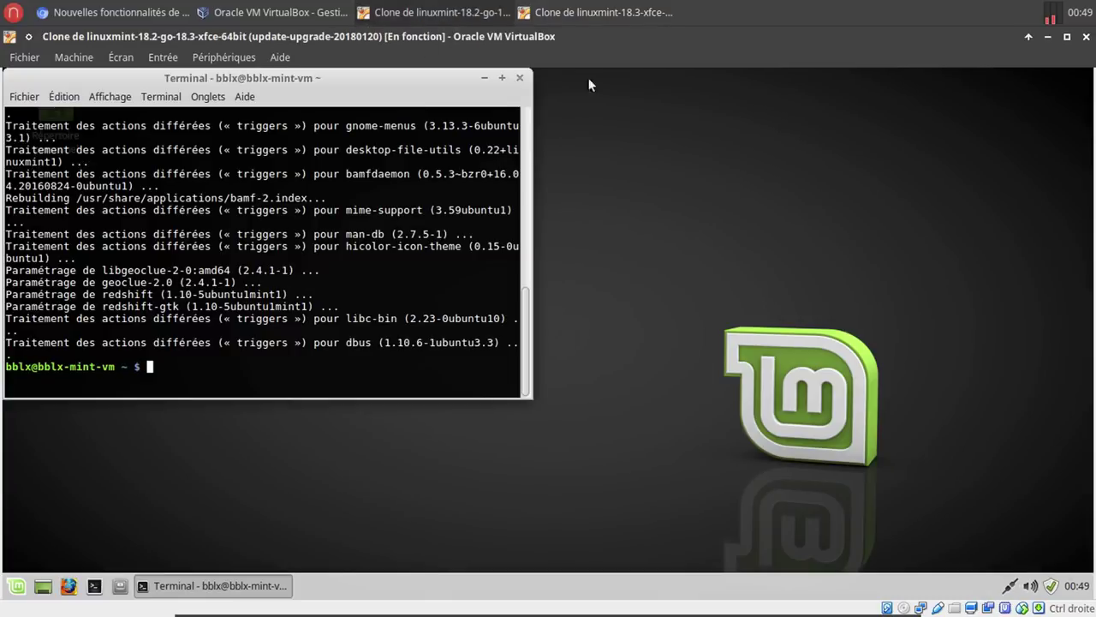
{"action": "left_click", "coordinate": [519, 77]}
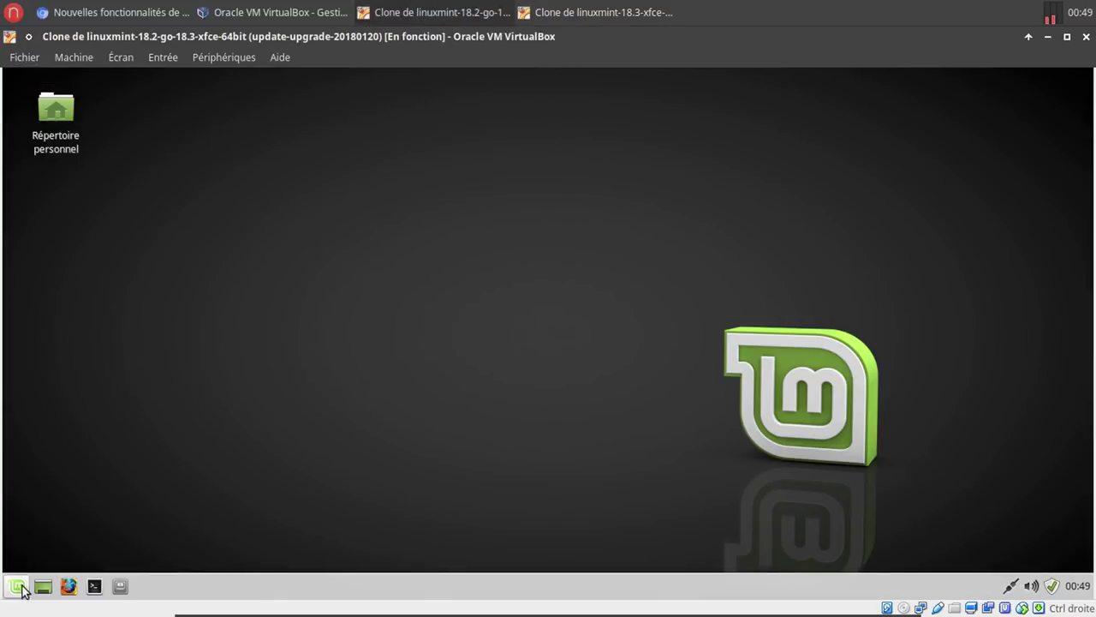
{"action": "left_click", "coordinate": [17, 586]}
{"action": "type", "text": "red"}
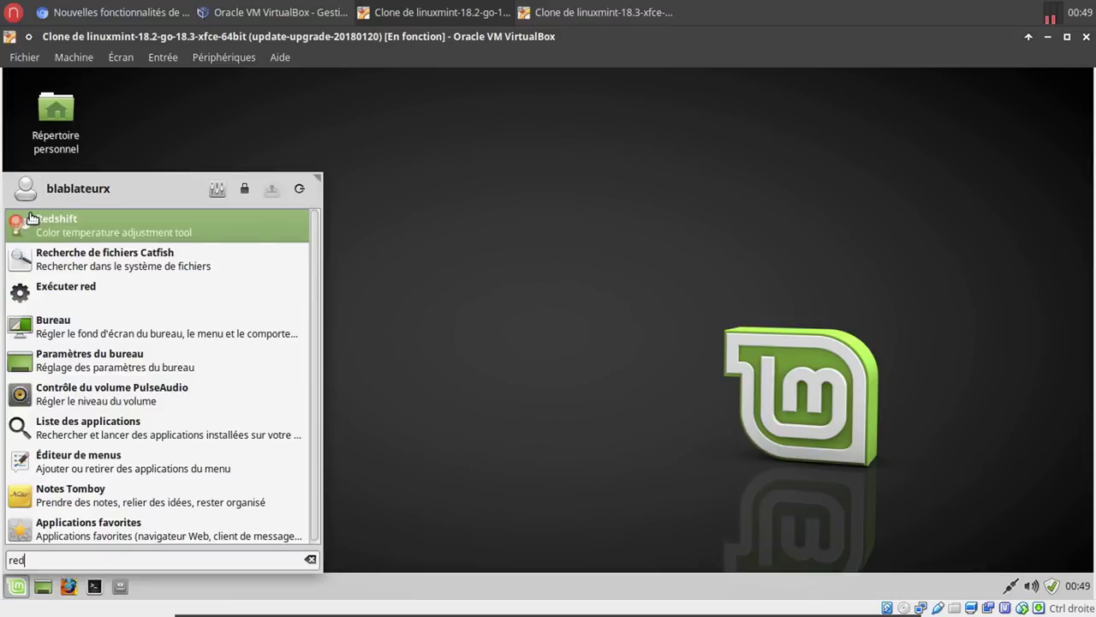
{"action": "key", "text": "Return"}
{"action": "right_click", "coordinate": [1009, 586]}
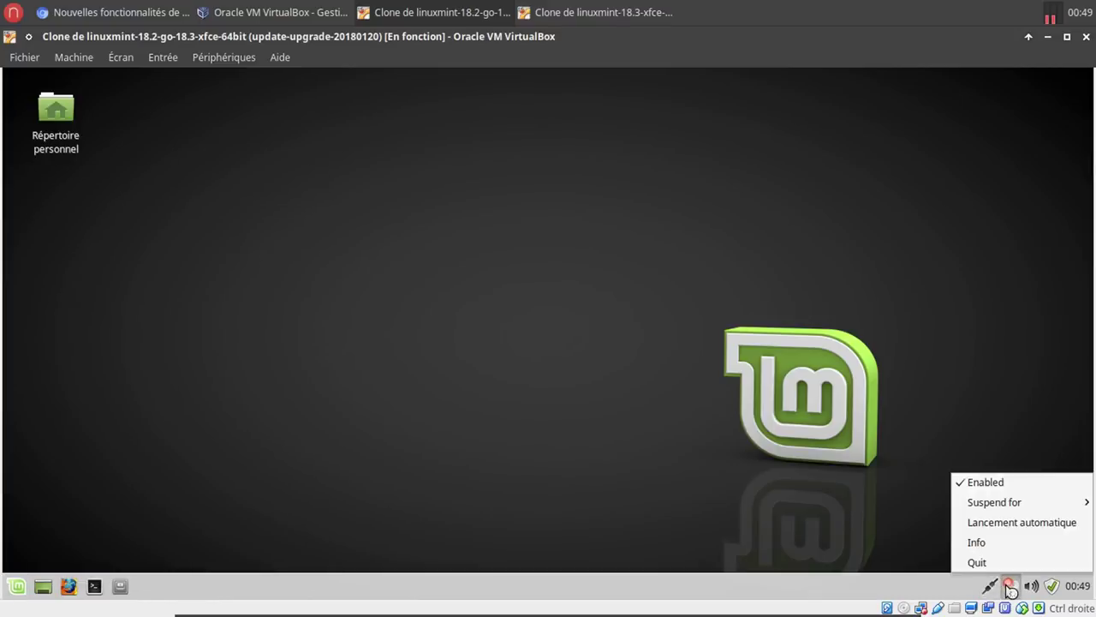
{"action": "left_click", "coordinate": [1018, 523]}
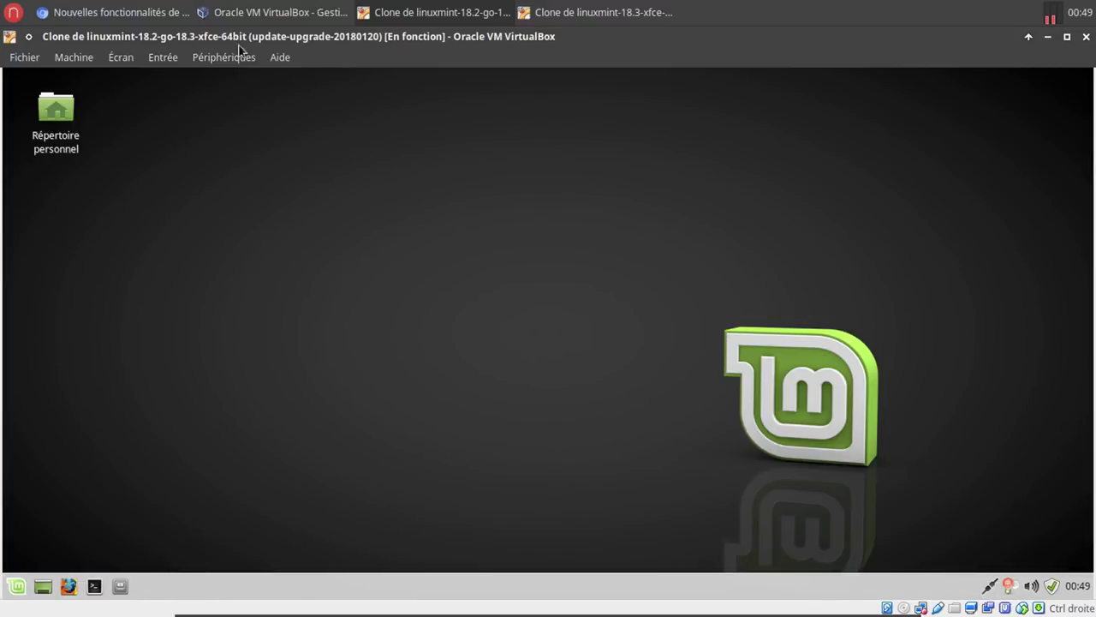
{"action": "left_click", "coordinate": [168, 17]}
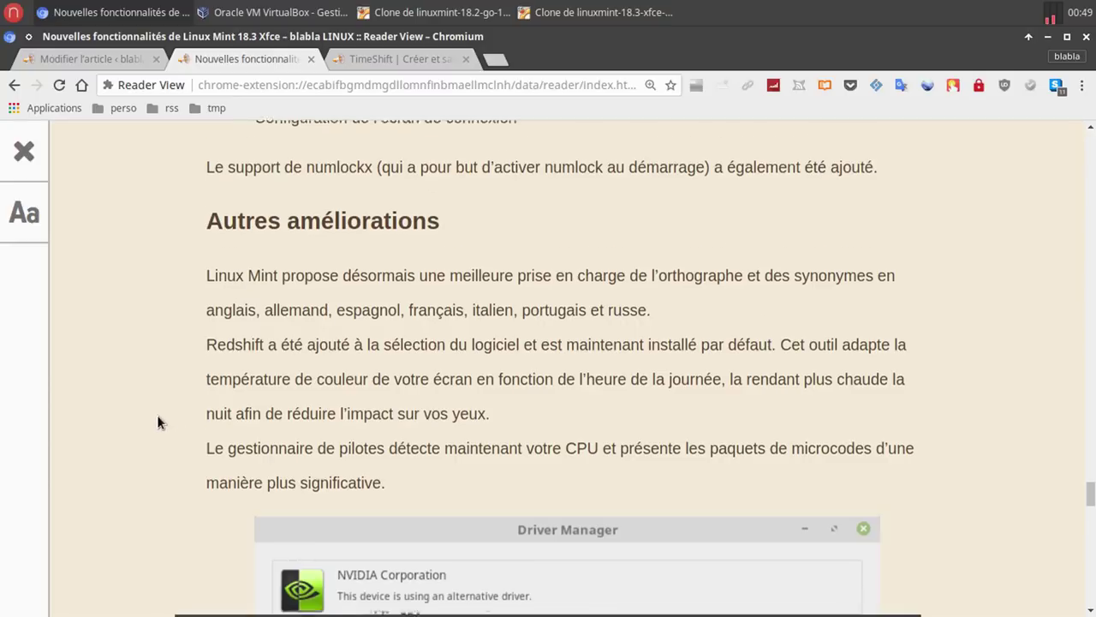
Scroll the article to the Driver Manager screenshot, then switch to the Mint 18.3 VM.
{"action": "scroll", "coordinate": [156, 416], "scroll_direction": "down", "scroll_amount": 2}
{"action": "scroll", "coordinate": [157, 415], "scroll_direction": "down", "scroll_amount": 2}
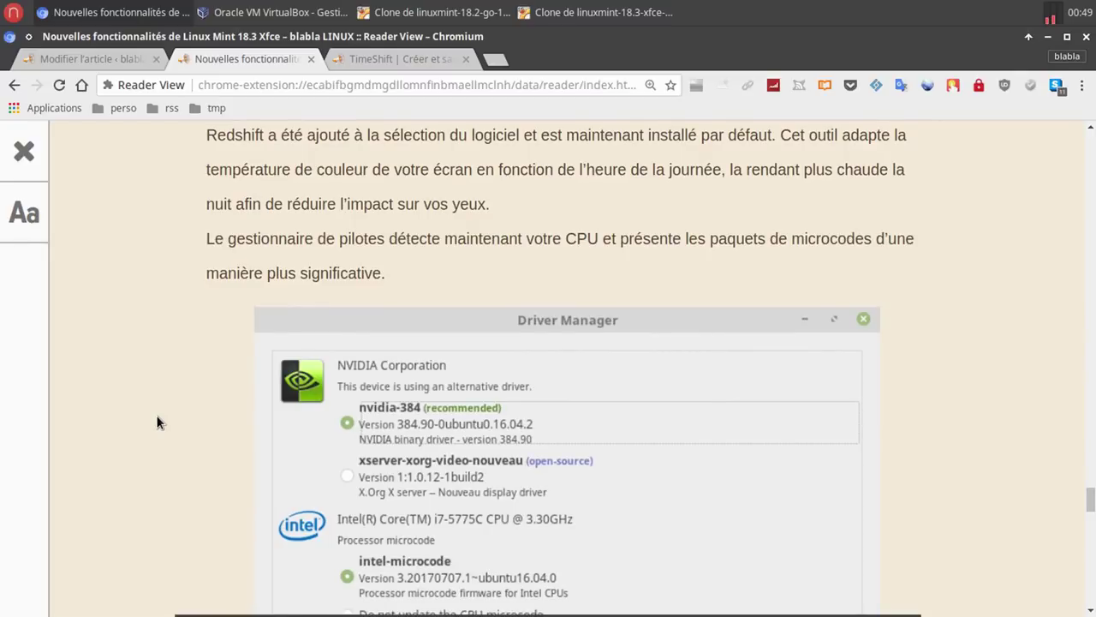
{"action": "scroll", "coordinate": [156, 414], "scroll_direction": "down", "scroll_amount": 2}
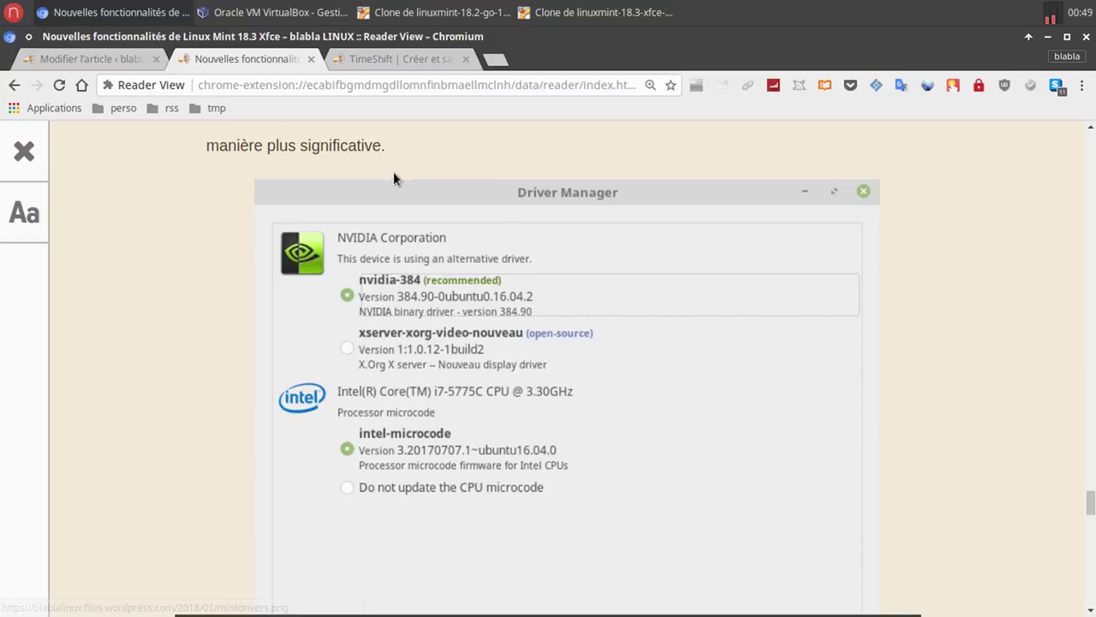
{"action": "left_click", "coordinate": [578, 13]}
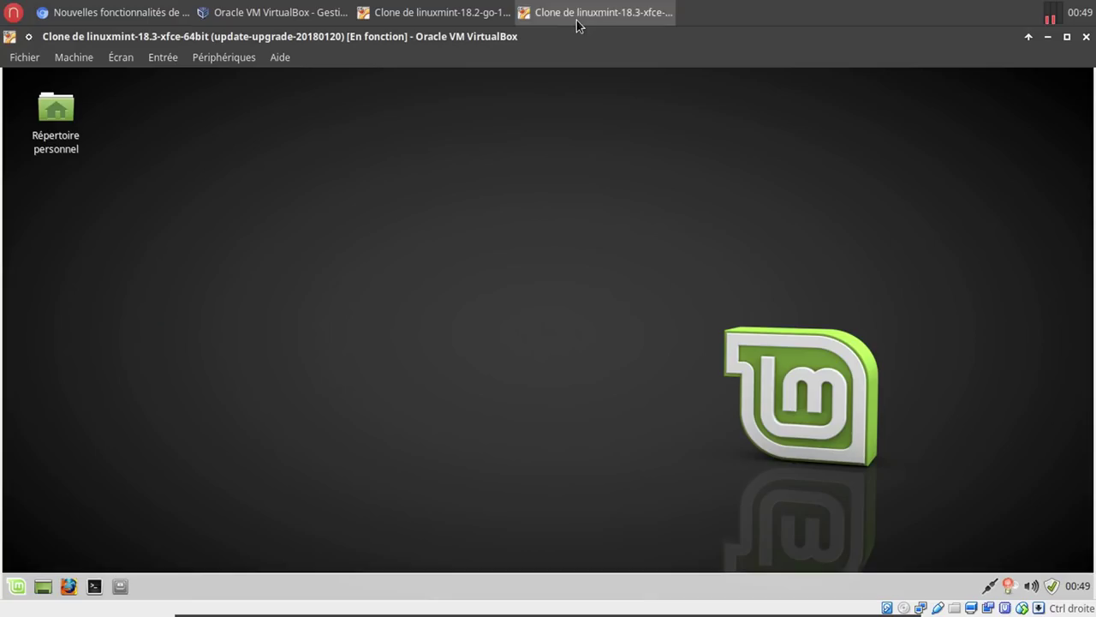
Launch Gestionnaire de pilotes via a 'pi' search, authenticate, and review the intel-microcode entry.
{"action": "left_click", "coordinate": [15, 591]}
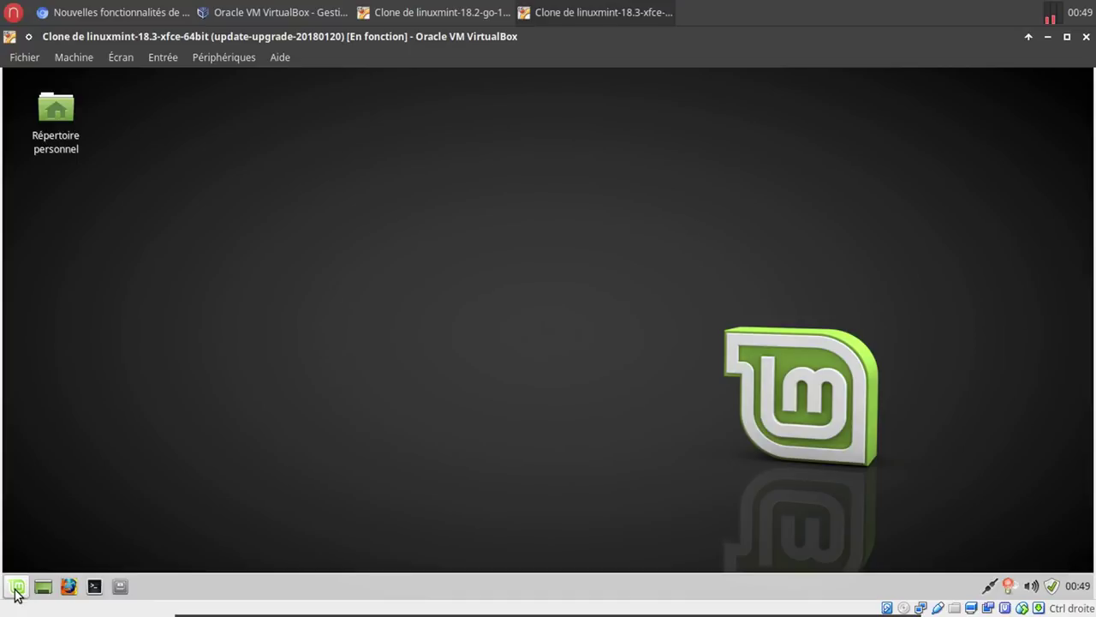
{"action": "left_click", "coordinate": [16, 591]}
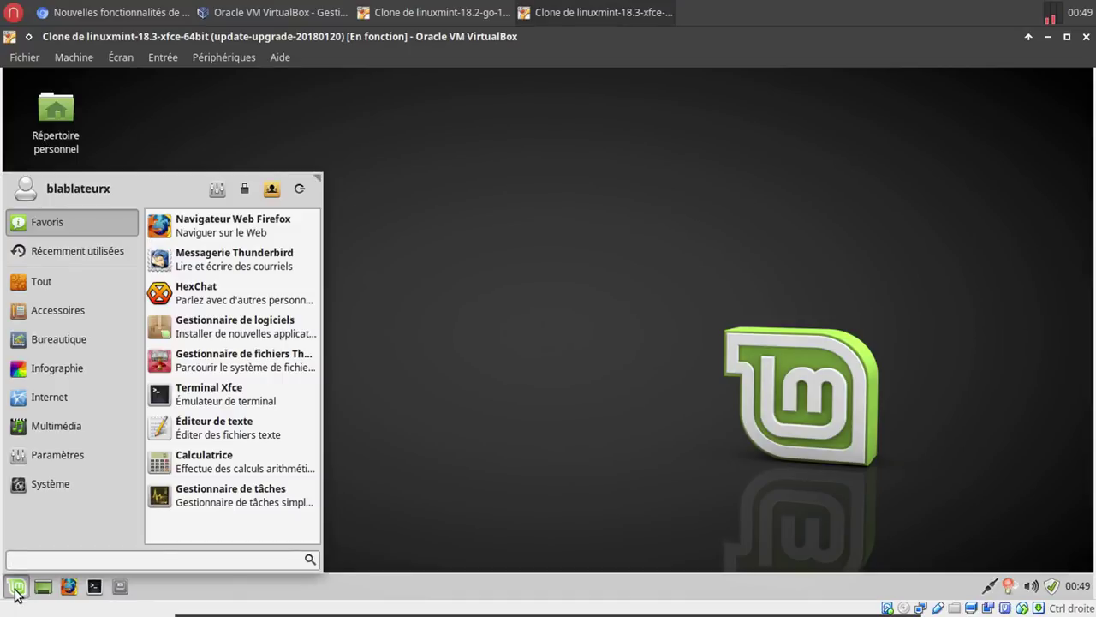
{"action": "type", "text": "pi"}
{"action": "left_click", "coordinate": [212, 262]}
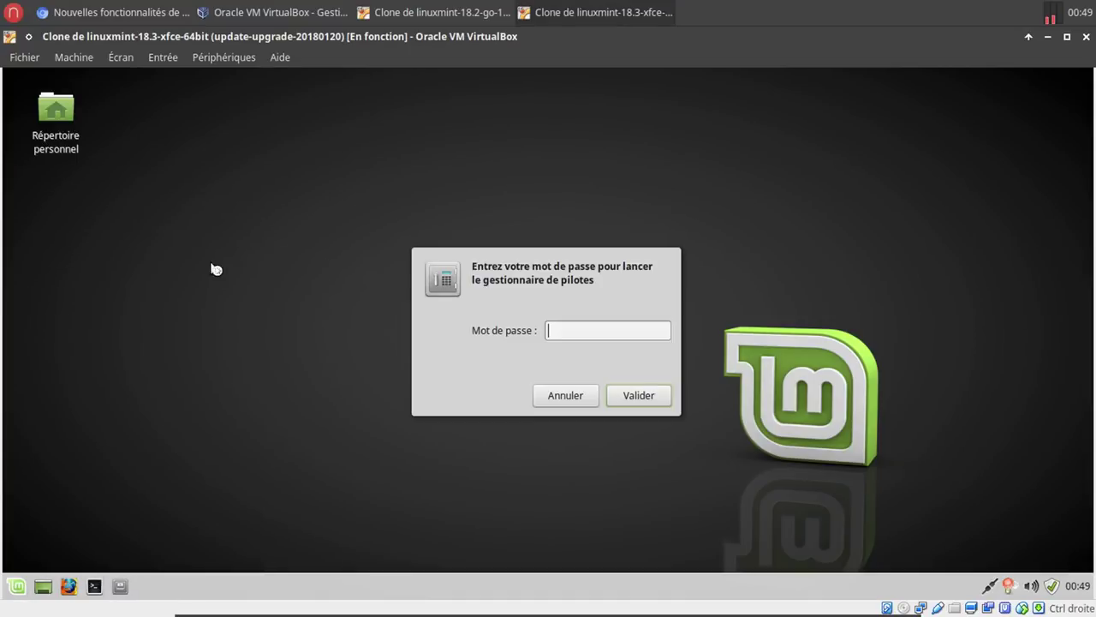
{"action": "type", "text": "••••••"}
{"action": "key", "text": "Return"}
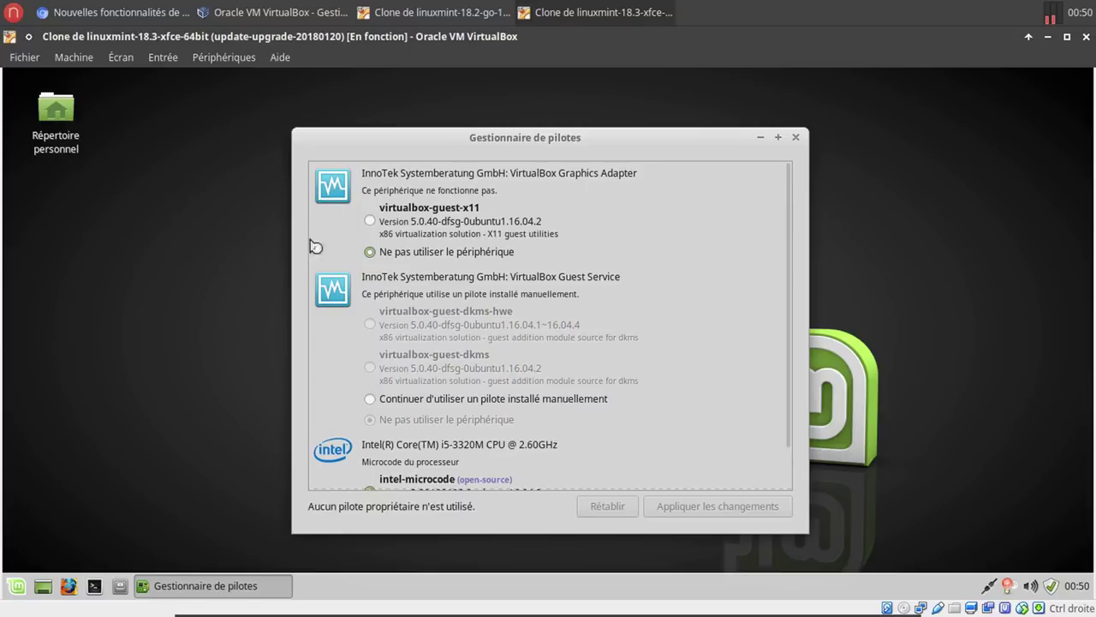
{"action": "scroll", "coordinate": [341, 457], "scroll_direction": "down", "scroll_amount": 1}
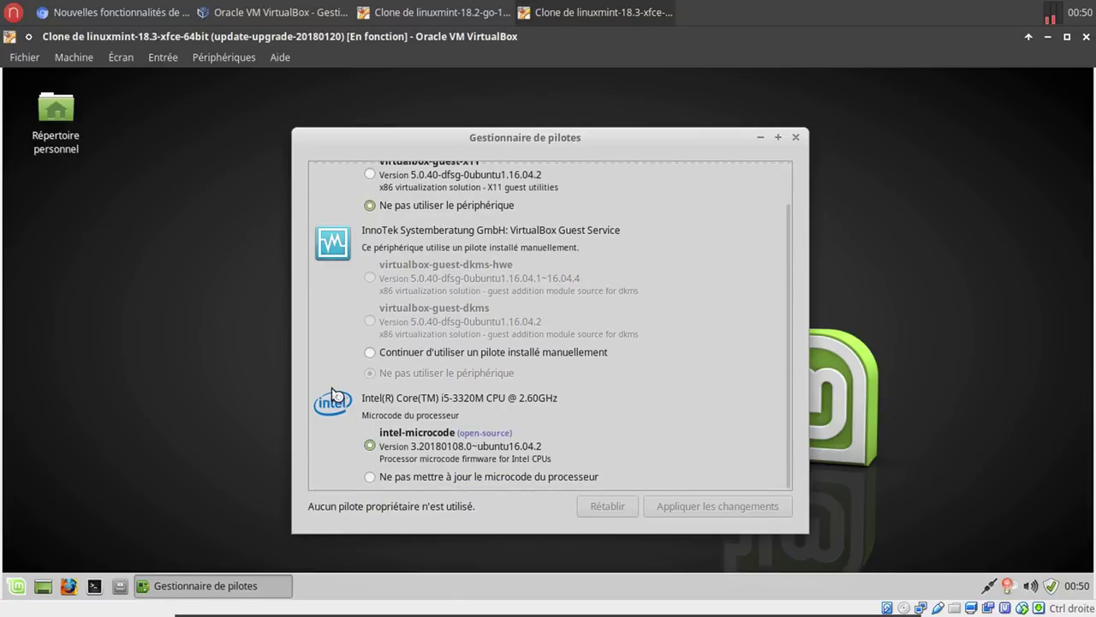
{"action": "left_click", "coordinate": [157, 22]}
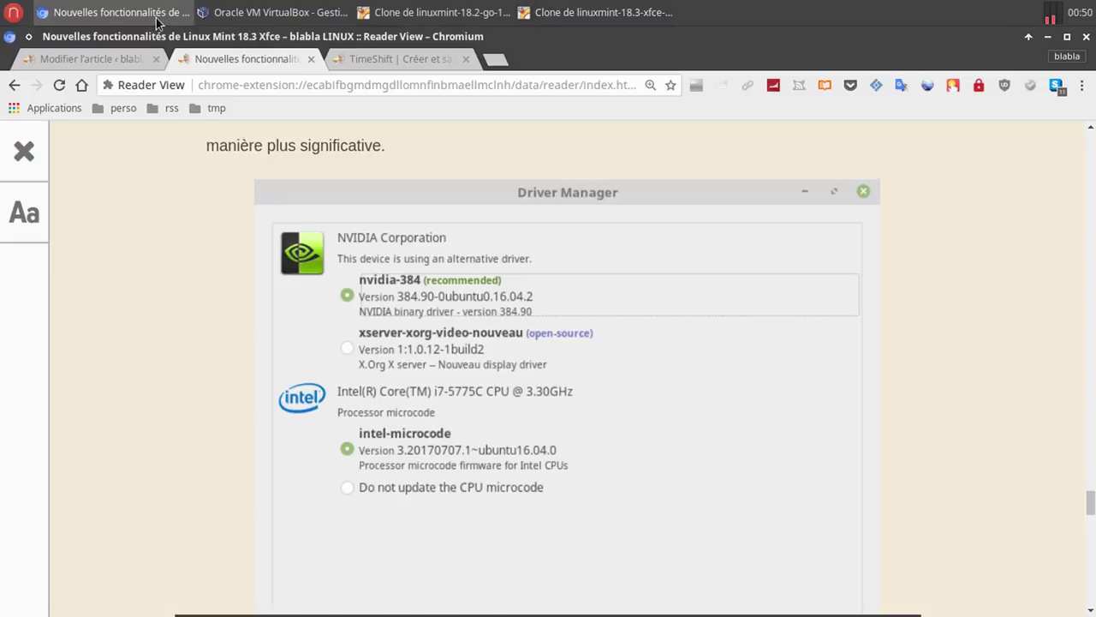
Scroll to the mintupload/mintnanny passage and search the host menu for 'mint' and 'upl'.
{"action": "scroll", "coordinate": [168, 409], "scroll_direction": "down", "scroll_amount": 5}
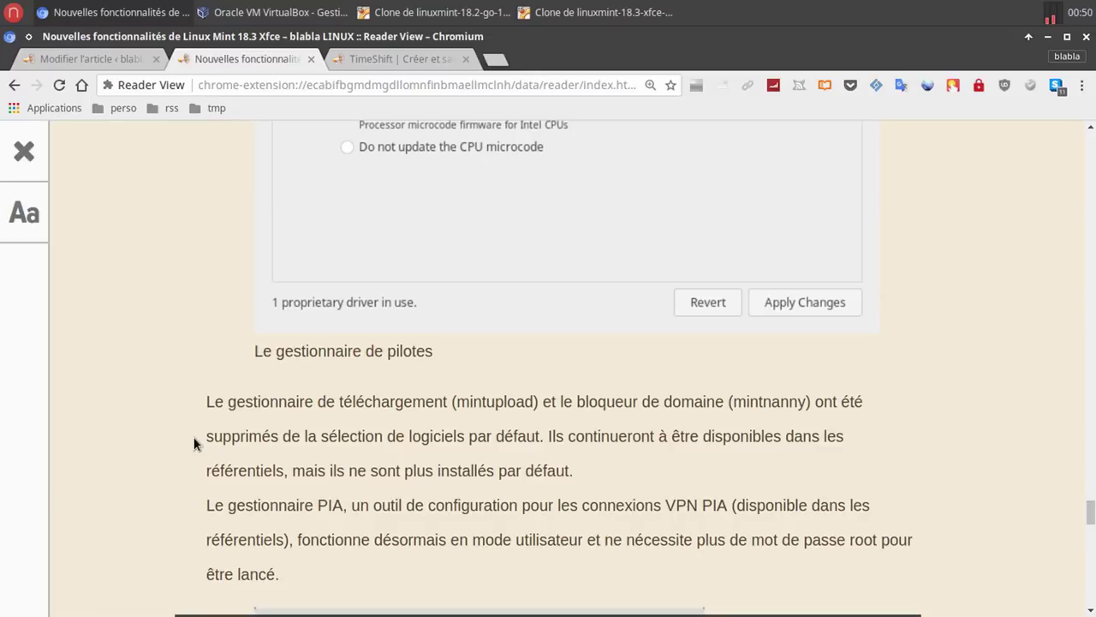
{"action": "left_click", "coordinate": [21, 14]}
{"action": "type", "text": "mint"}
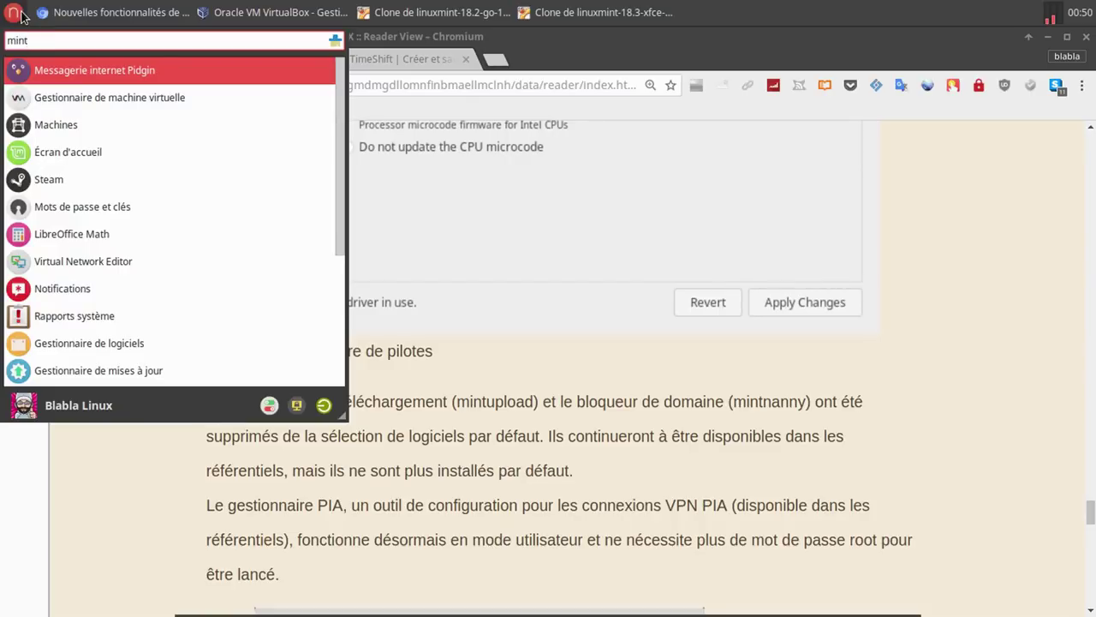
{"action": "key", "text": "BackSpace"}
{"action": "key", "text": "BackSpace"}
{"action": "key", "text": "BackSpace"}
{"action": "key", "text": "BackSpace"}
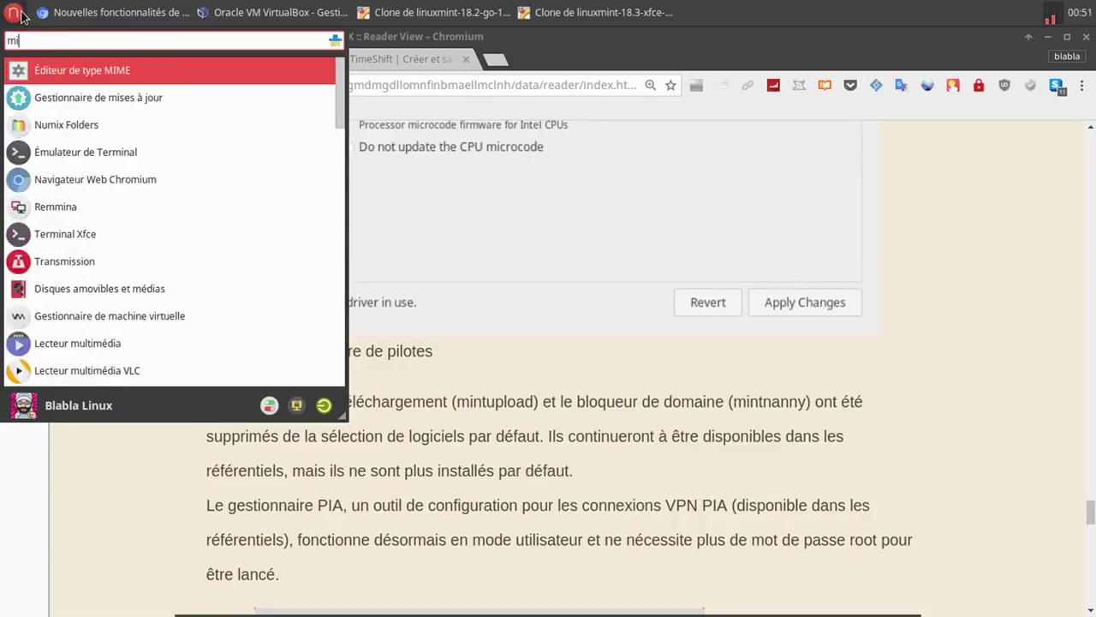
{"action": "type", "text": "up"}
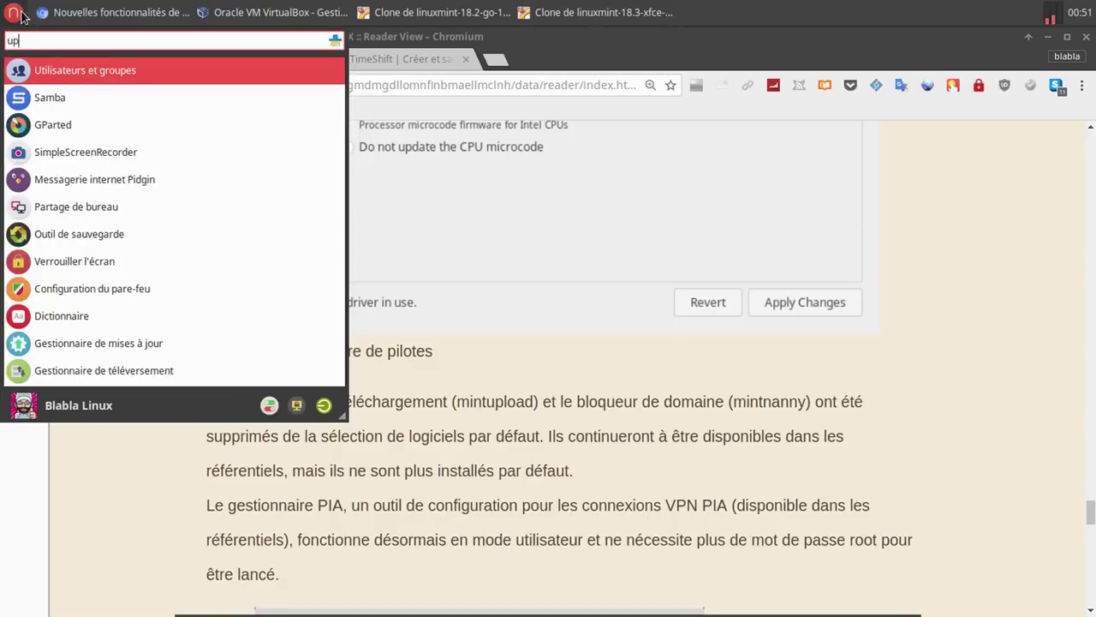
{"action": "type", "text": "l"}
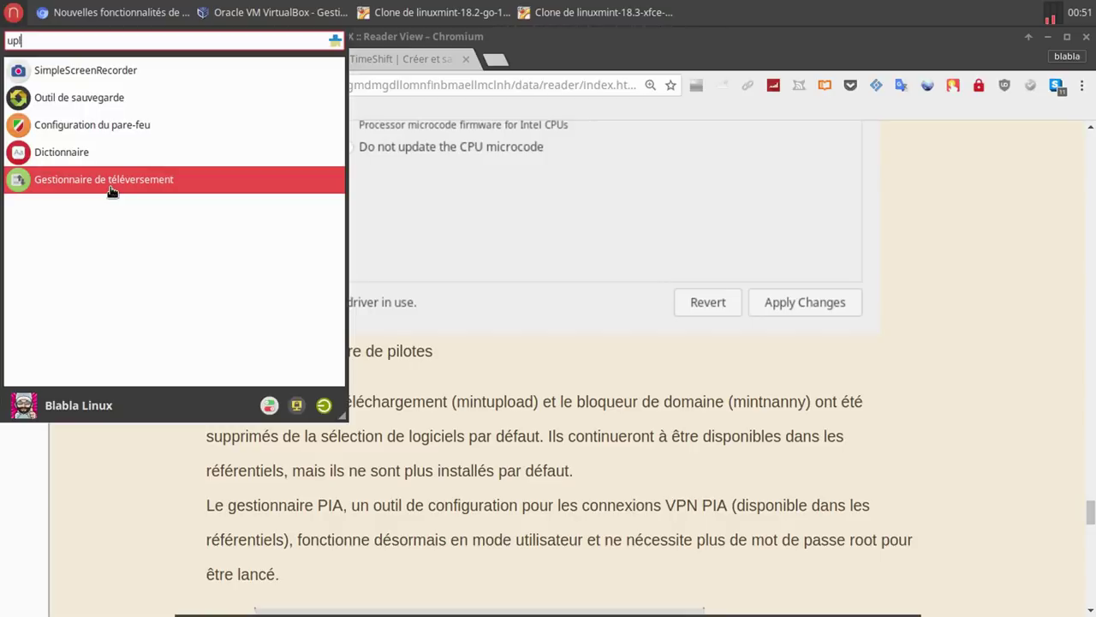
{"action": "left_click", "coordinate": [542, 47]}
{"action": "left_click", "coordinate": [441, 12]}
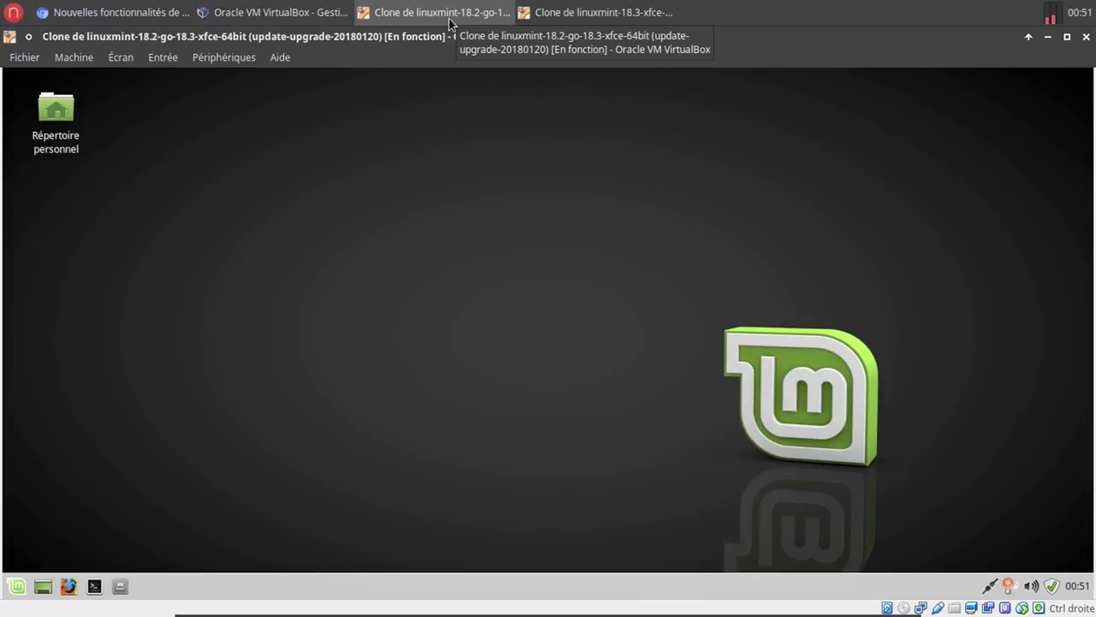
{"action": "left_click", "coordinate": [449, 19]}
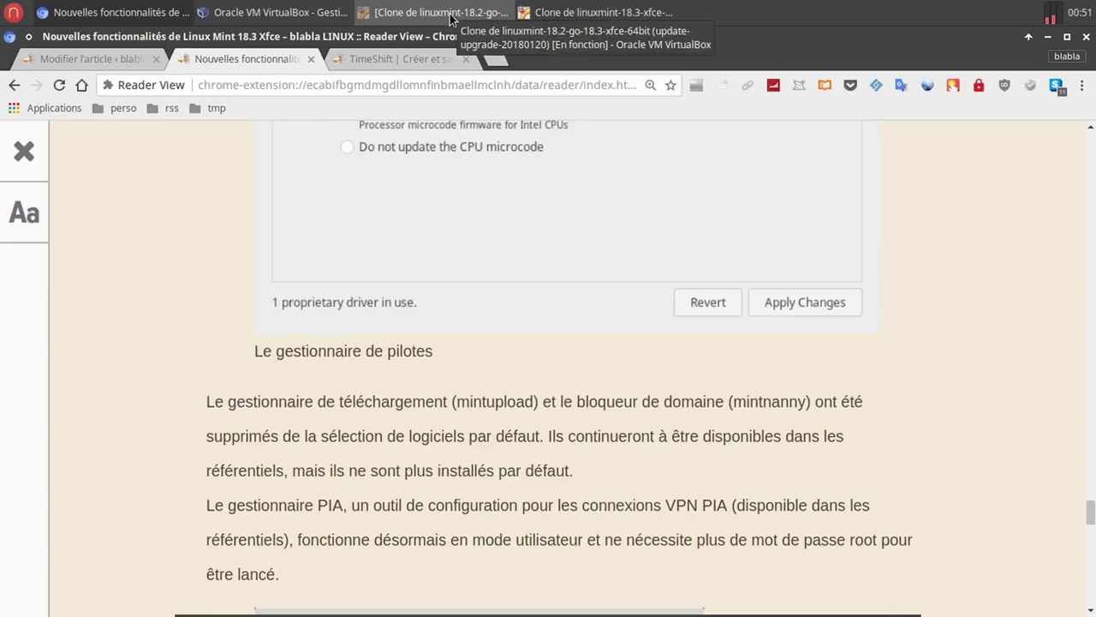
On the 18.2 VM, open Gestionnaire de téléversement via an 'upl' menu search.
{"action": "left_click", "coordinate": [450, 17]}
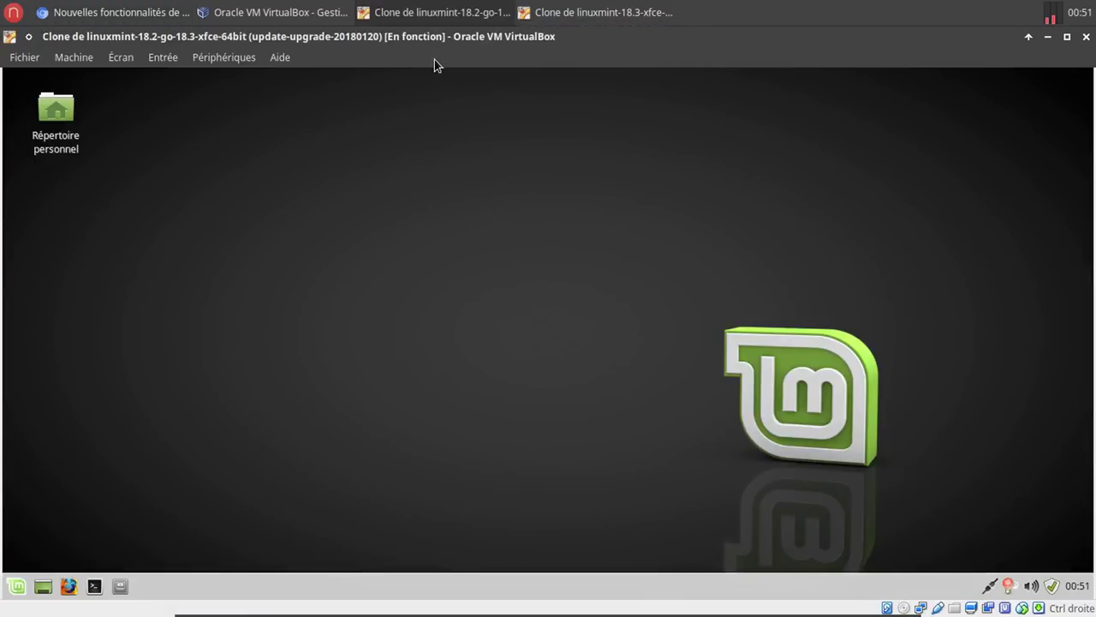
{"action": "left_click", "coordinate": [17, 586]}
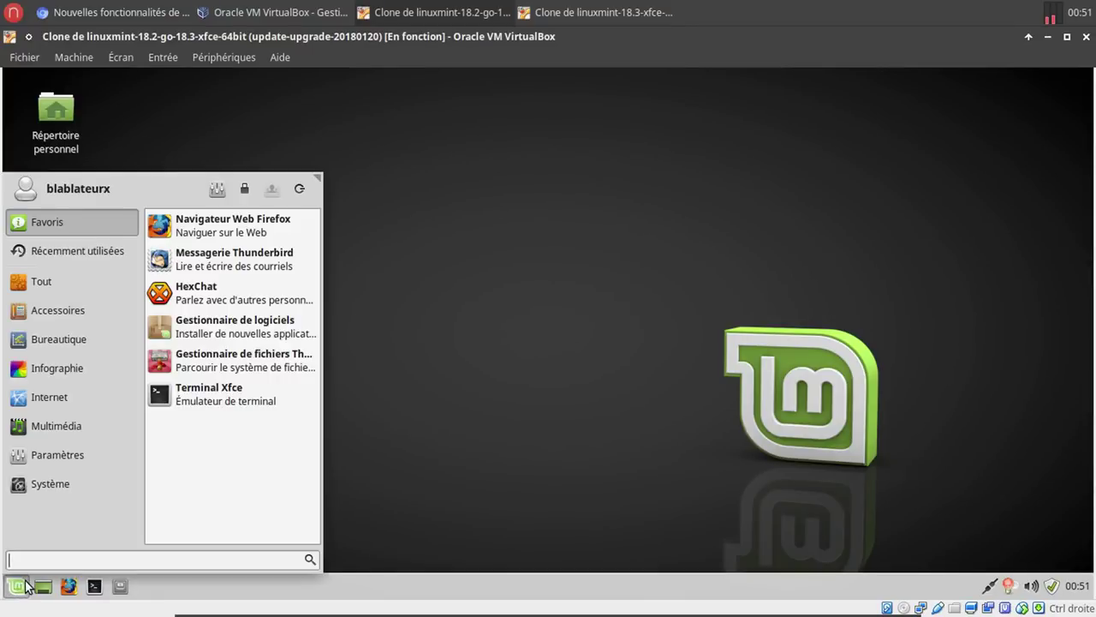
{"action": "type", "text": "upl"}
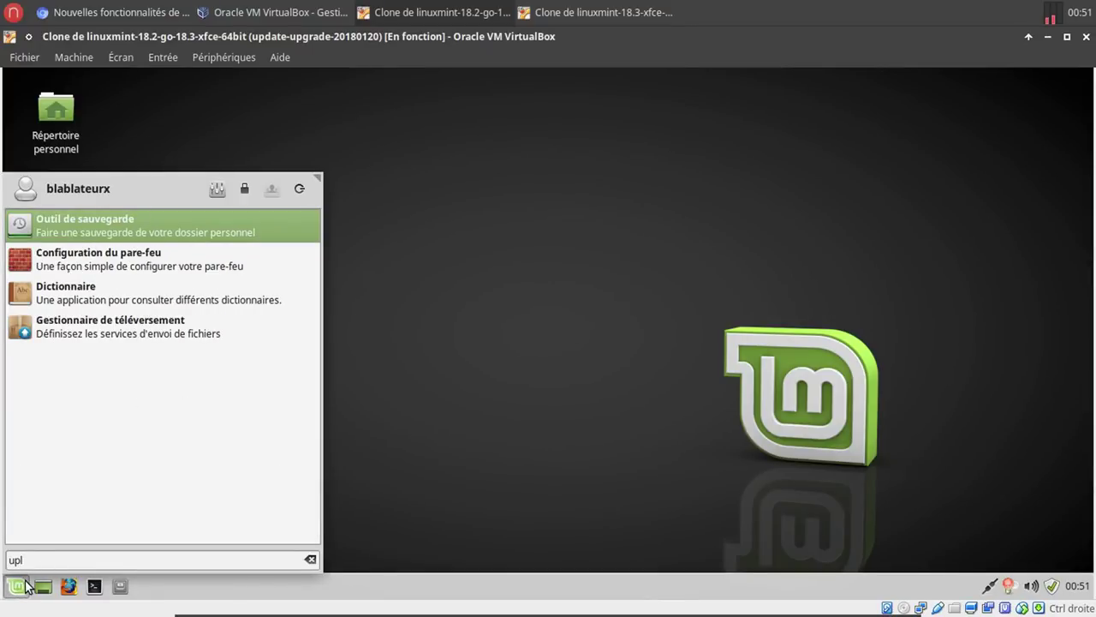
{"action": "left_click", "coordinate": [202, 335]}
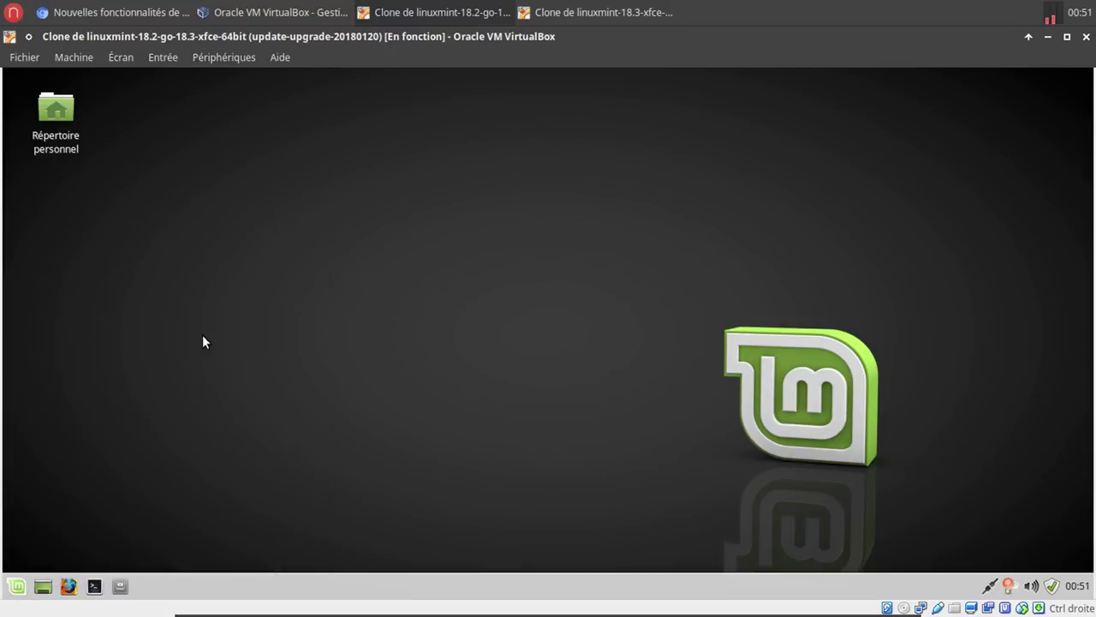
On the 18.3 VM, close Driver Manager and launch Gestionnaire de logiciels via a 'lo' search.
{"action": "left_click", "coordinate": [581, 20]}
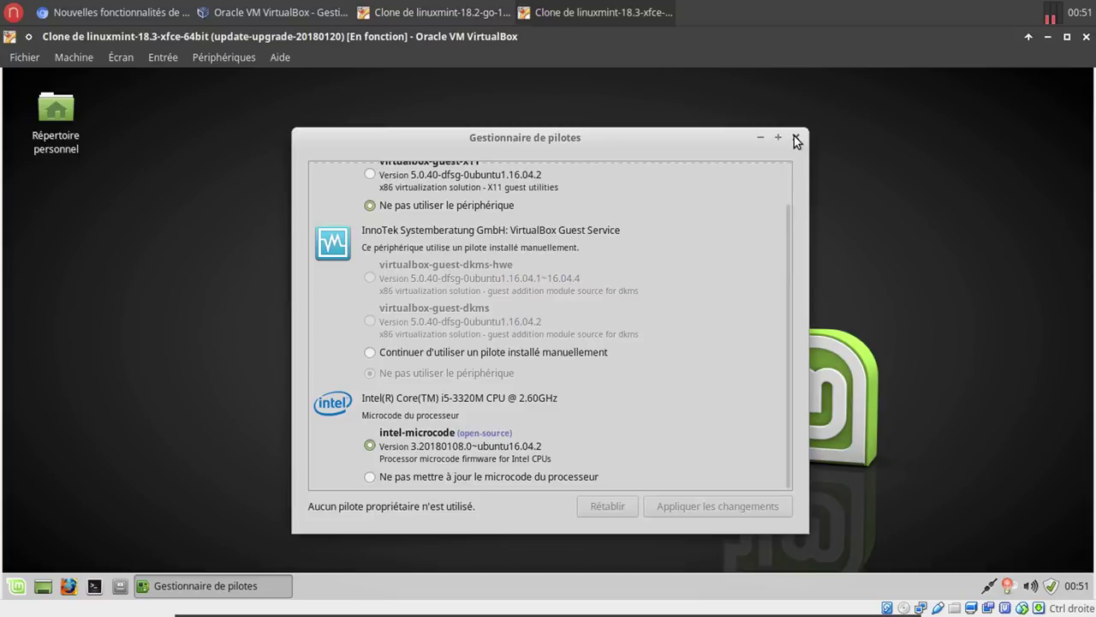
{"action": "left_click", "coordinate": [795, 137]}
{"action": "left_click", "coordinate": [15, 586]}
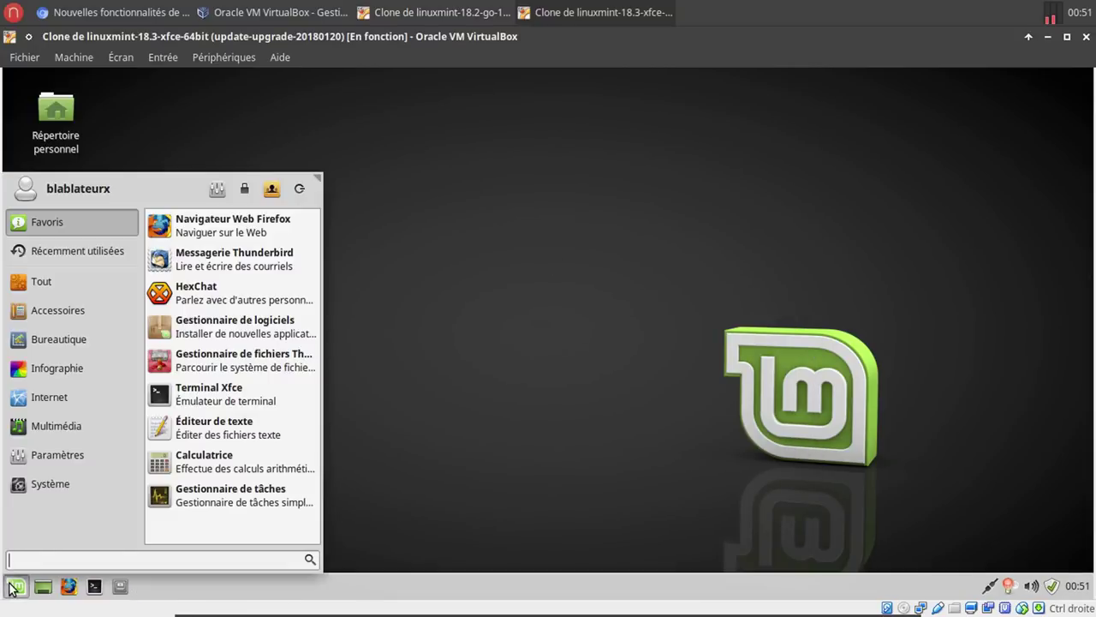
{"action": "type", "text": "uplo"}
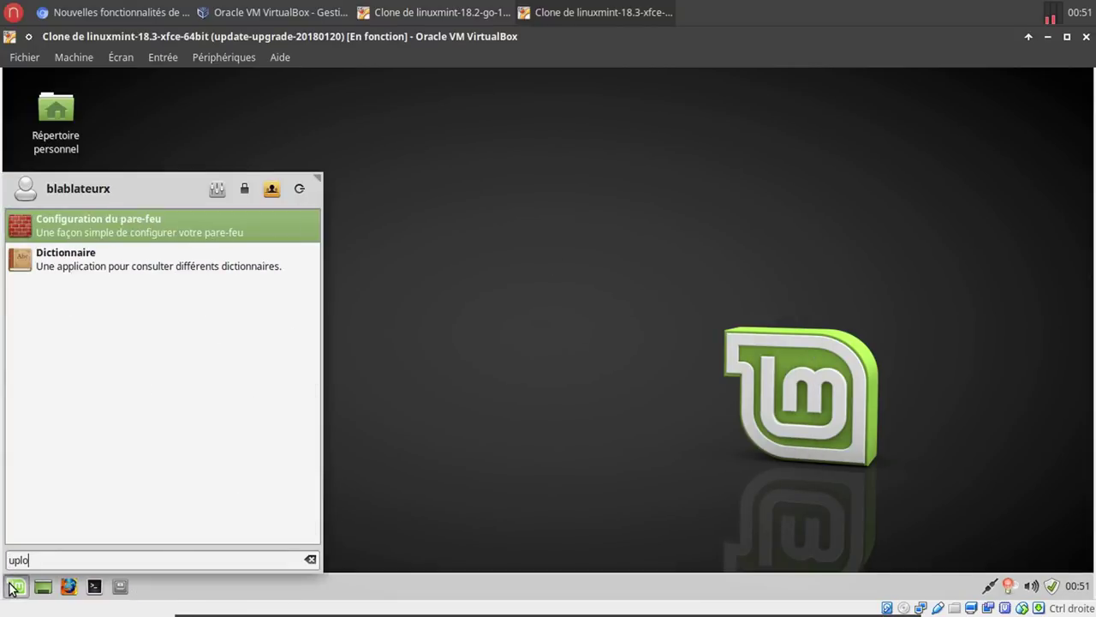
{"action": "key", "text": "BackSpace"}
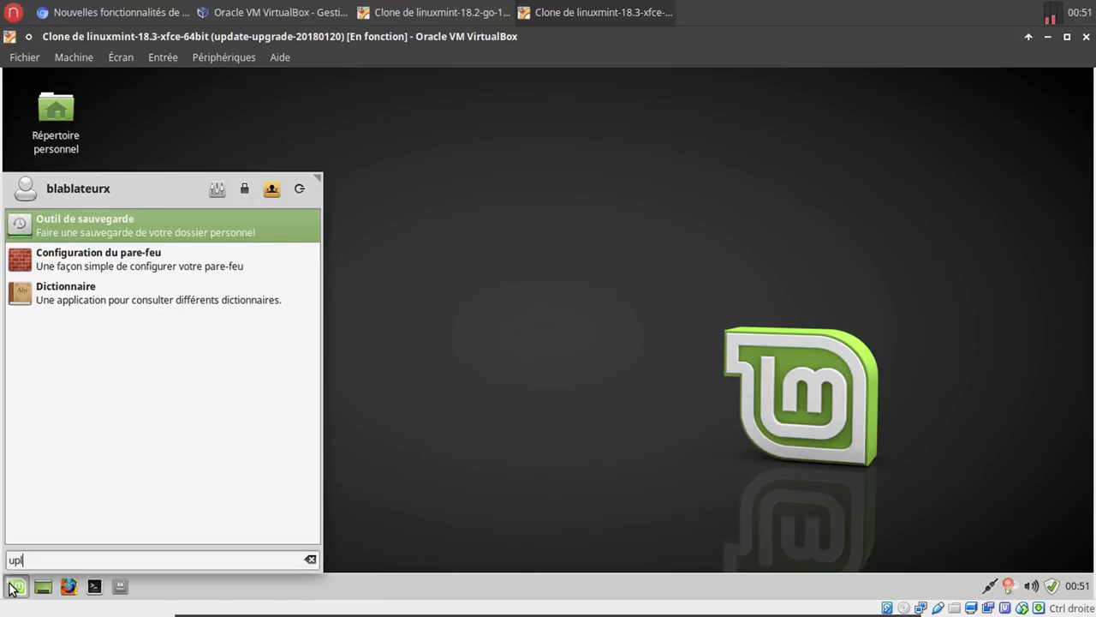
{"action": "key", "text": "BackSpace"}
{"action": "key", "text": "BackSpace"}
{"action": "key", "text": "BackSpace"}
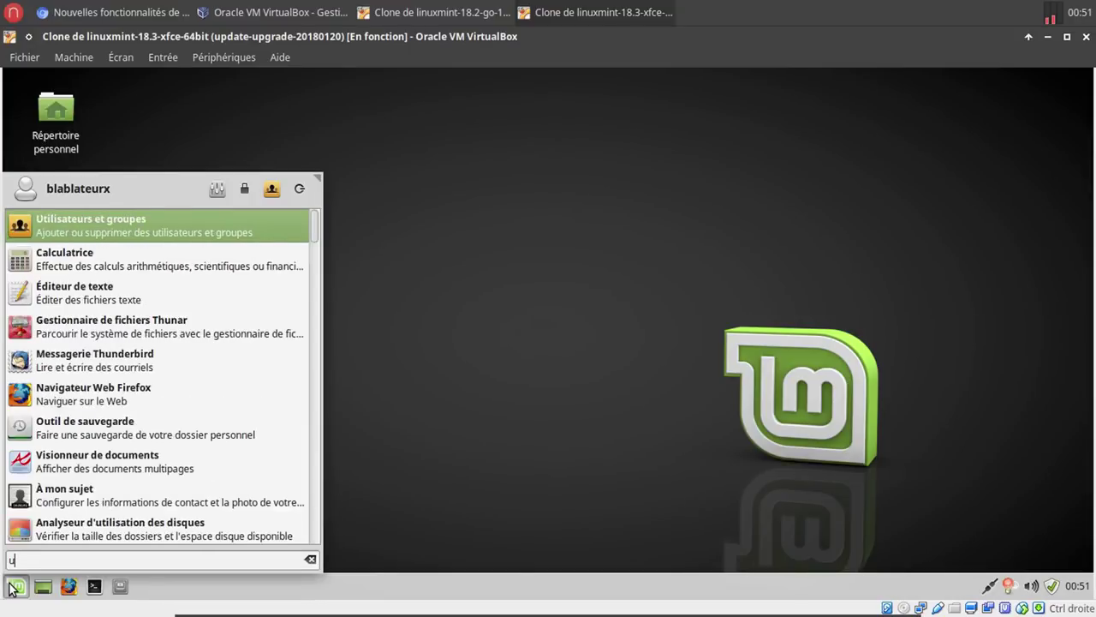
{"action": "left_click", "coordinate": [581, 404]}
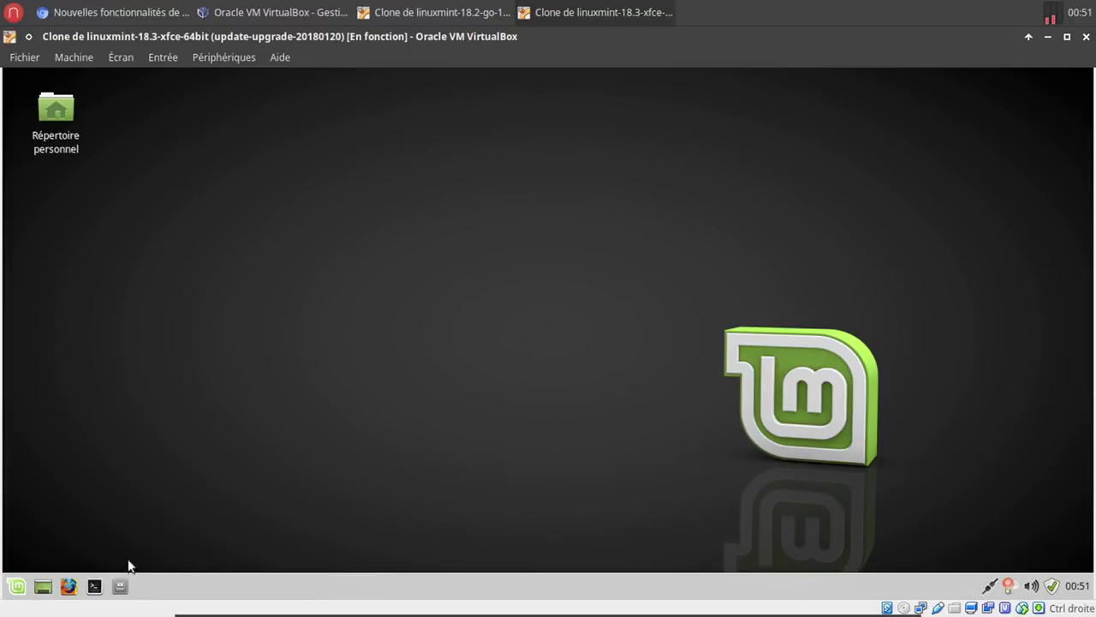
{"action": "left_click", "coordinate": [20, 587]}
{"action": "type", "text": "lo"}
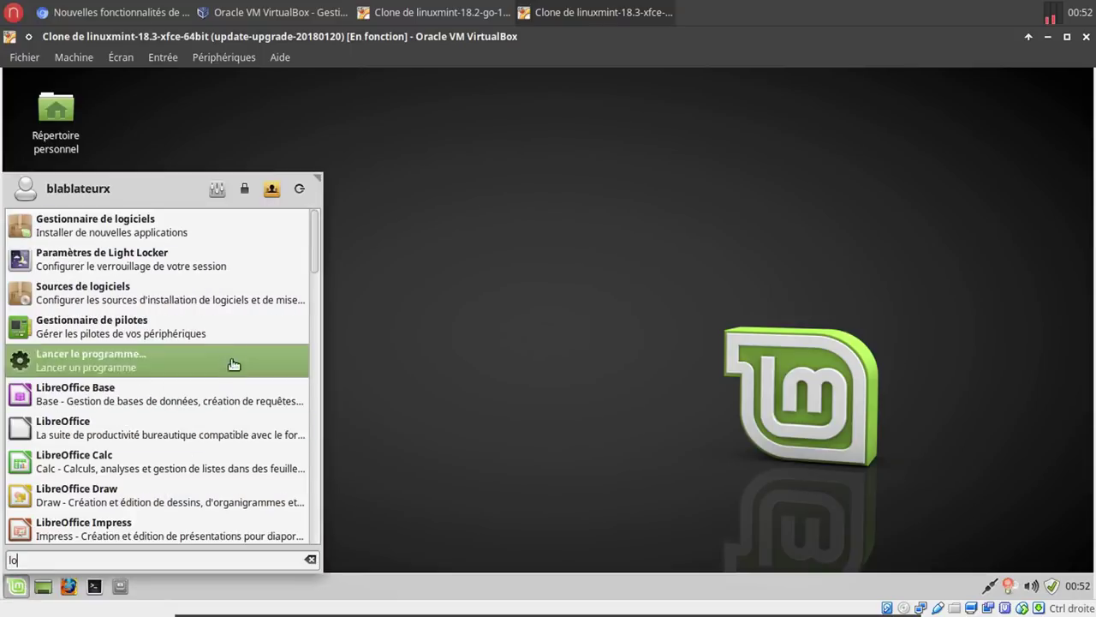
{"action": "left_click", "coordinate": [252, 238]}
In the 18.2 Upload Manager, add a new service named 'ftp' and confirm it with Valider.
{"action": "left_click", "coordinate": [453, 13]}
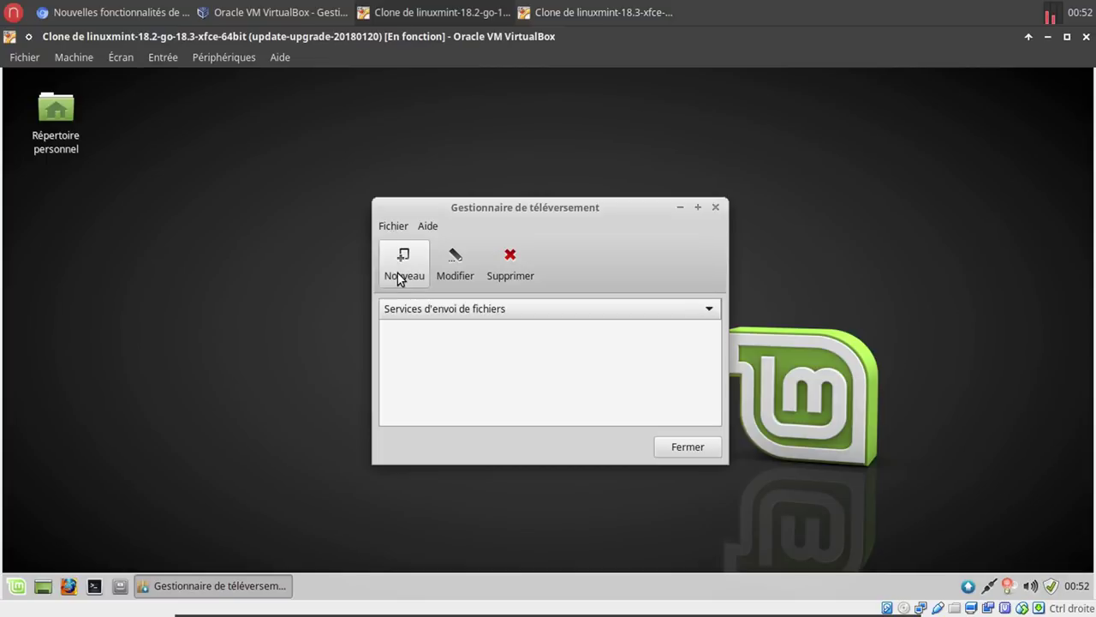
{"action": "left_click", "coordinate": [399, 230]}
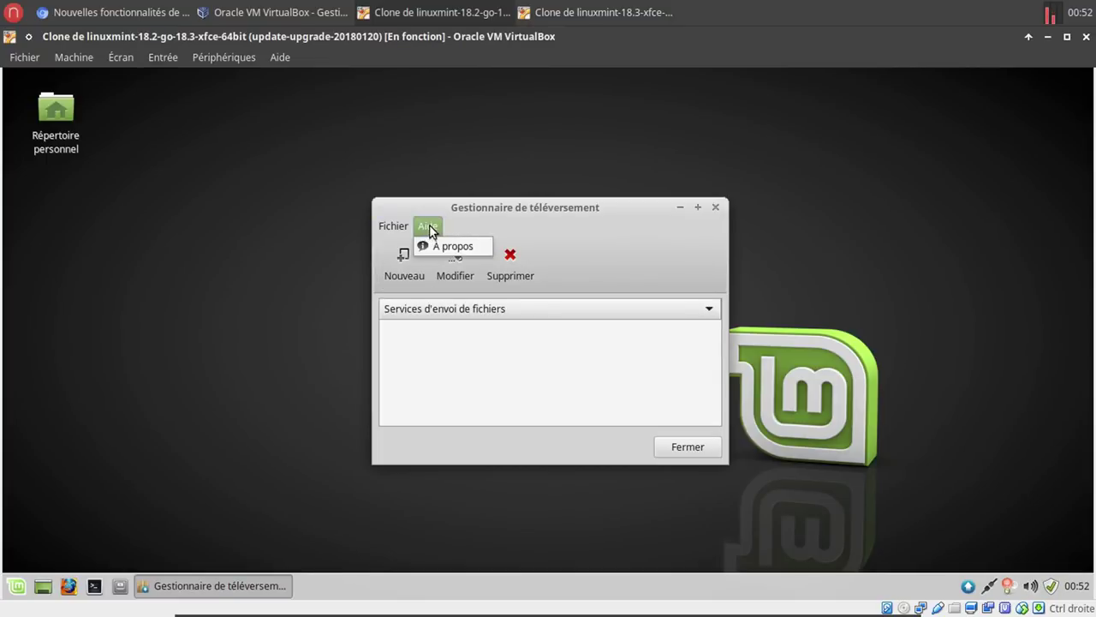
{"action": "left_click", "coordinate": [509, 209]}
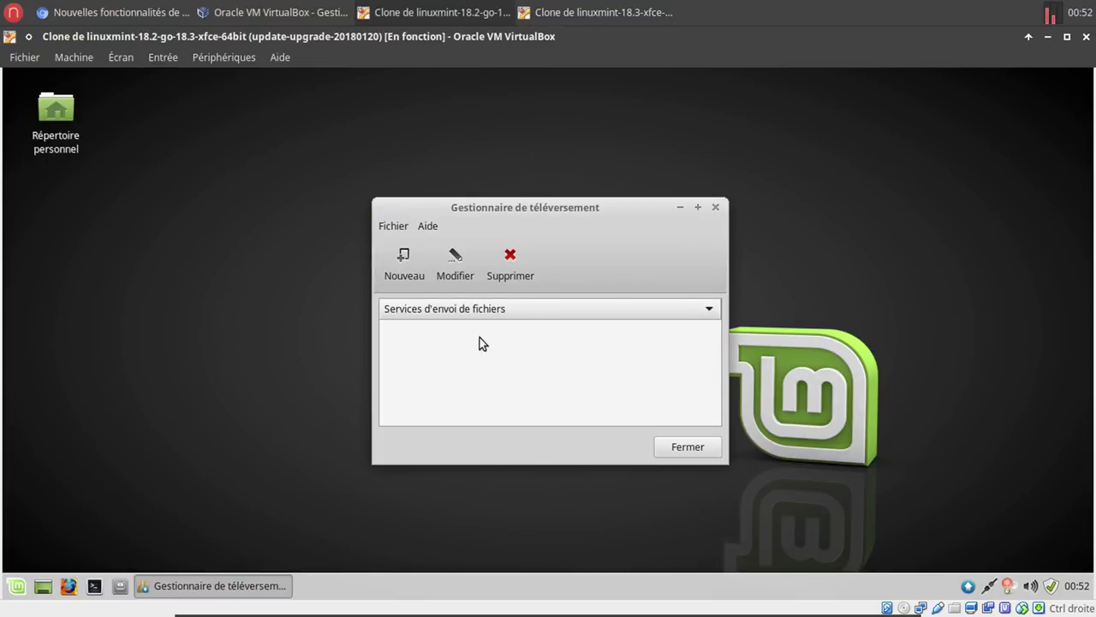
{"action": "left_click", "coordinate": [404, 263]}
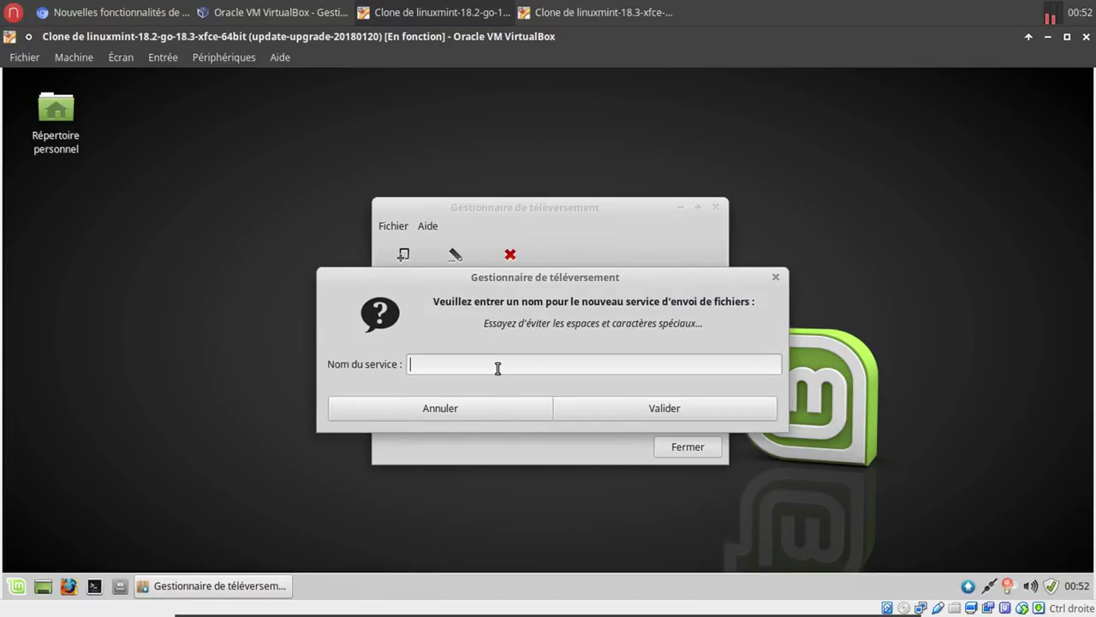
{"action": "type", "text": "ftp-bbl"}
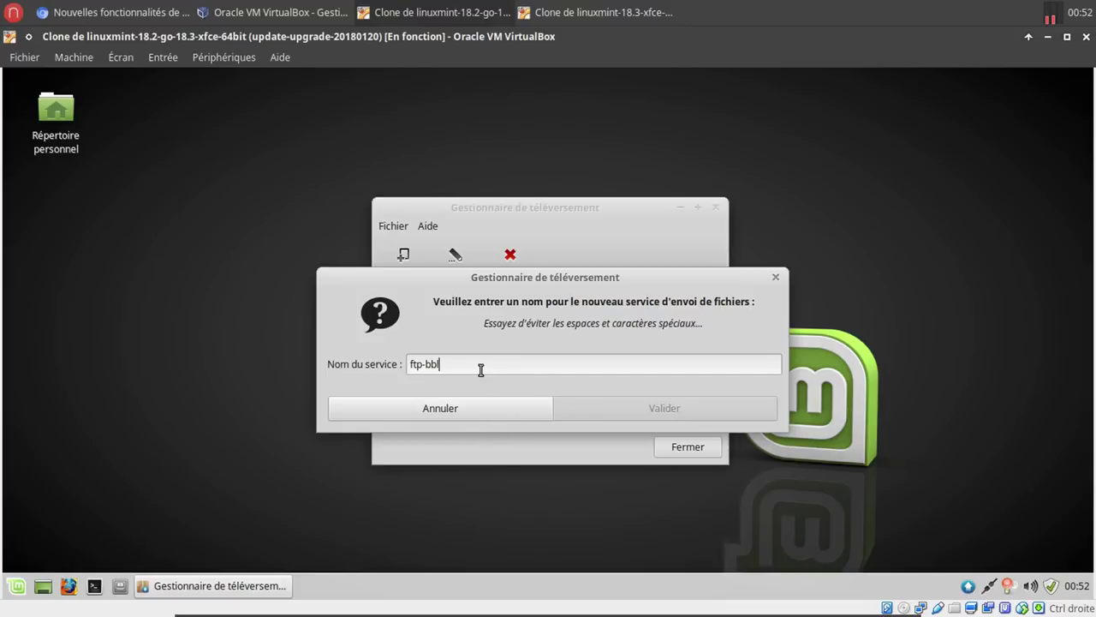
{"action": "key", "text": "BackSpace"}
{"action": "key", "text": "BackSpace"}
{"action": "key", "text": "BackSpace"}
{"action": "key", "text": "BackSpace"}
{"action": "left_click", "coordinate": [566, 399]}
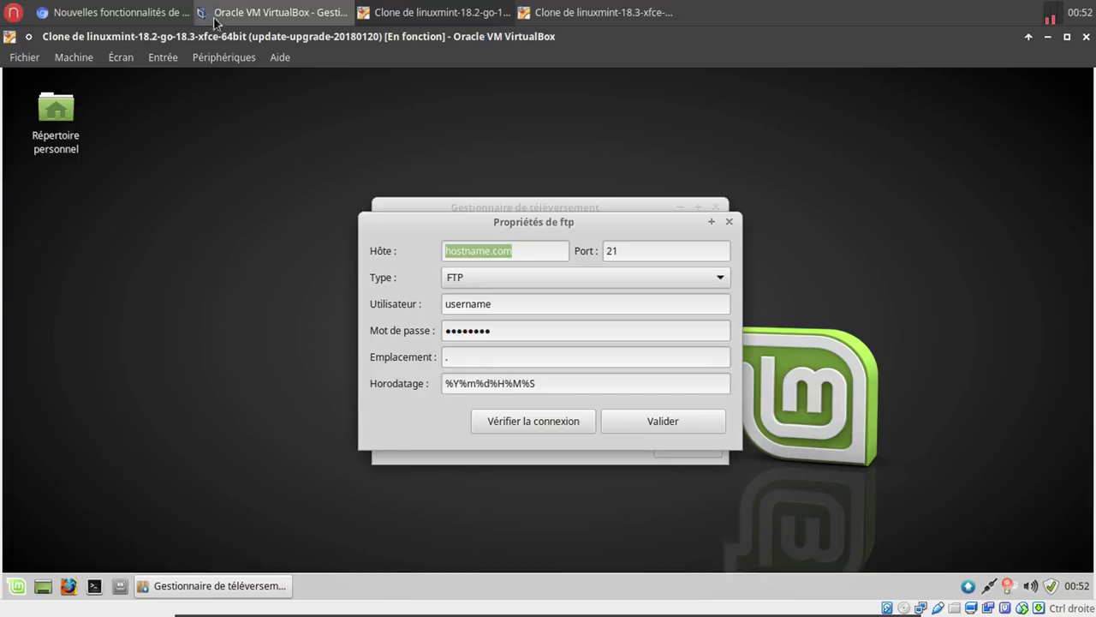
{"action": "left_click", "coordinate": [153, 15]}
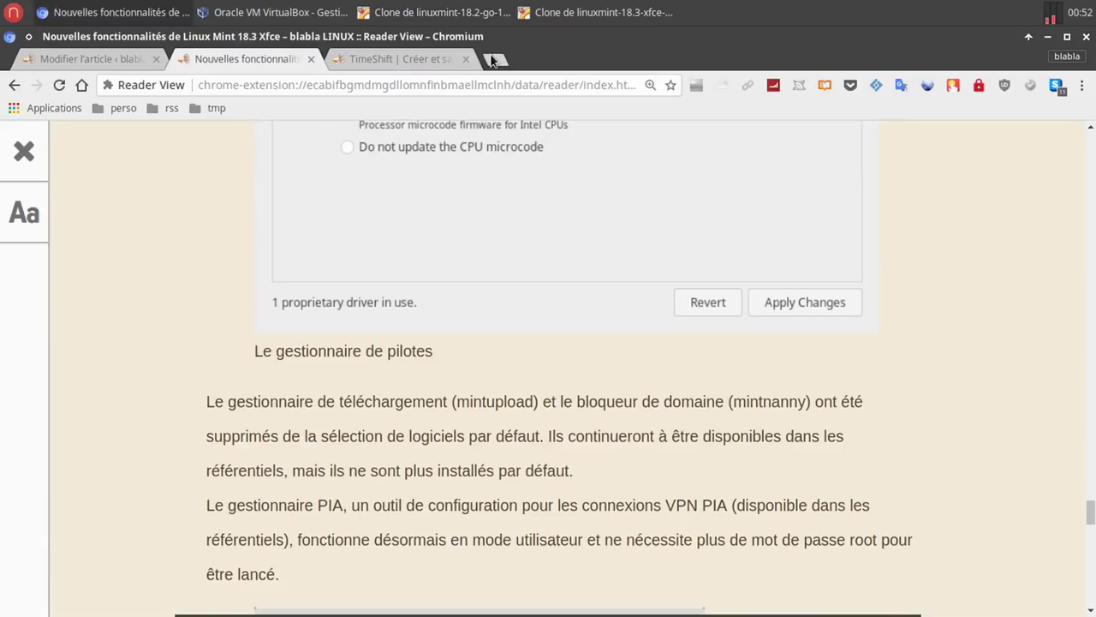
Open the Services home by Any bookmark in a new tab and browse ftp://anyservices.ddns.net's linux/ folder.
{"action": "left_click", "coordinate": [495, 59]}
{"action": "left_click", "coordinate": [119, 111]}
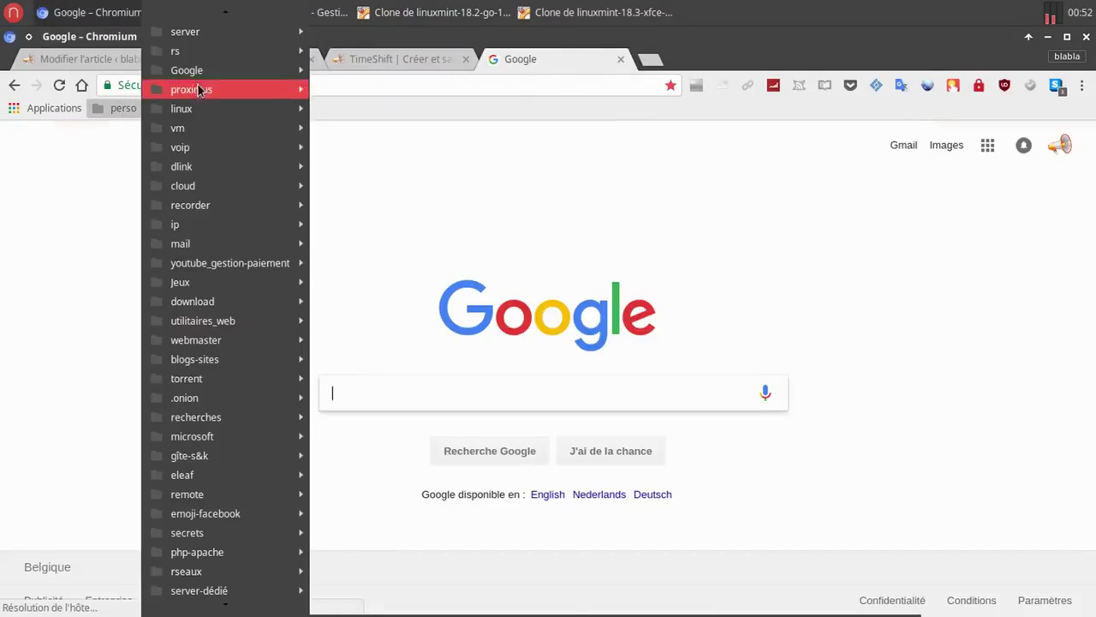
{"action": "mouse_move", "coordinate": [215, 55]}
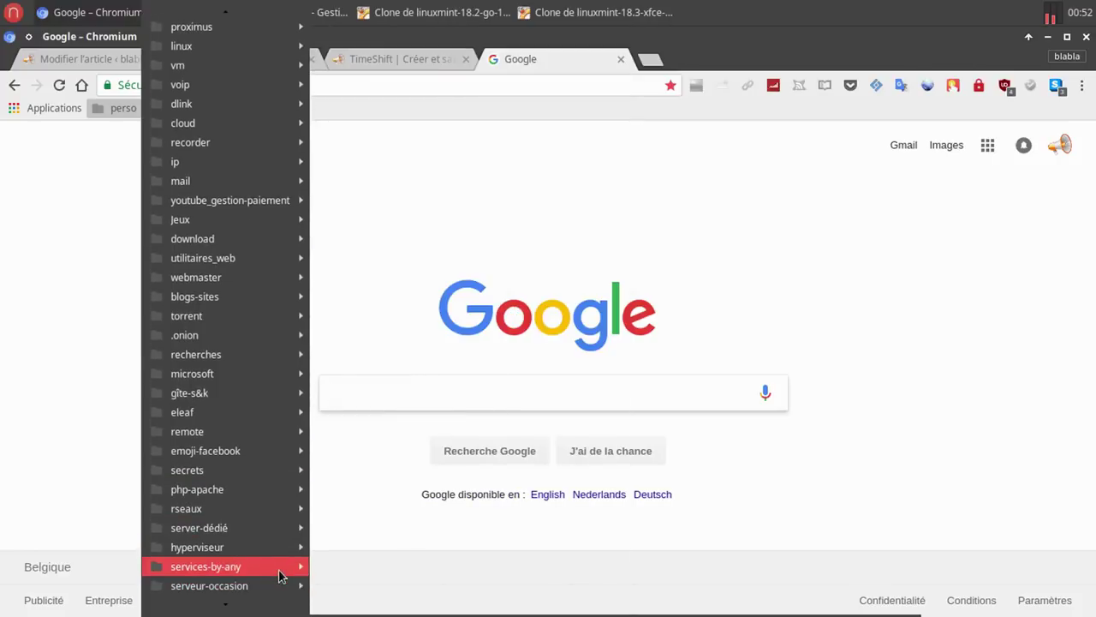
{"action": "mouse_move", "coordinate": [279, 572]}
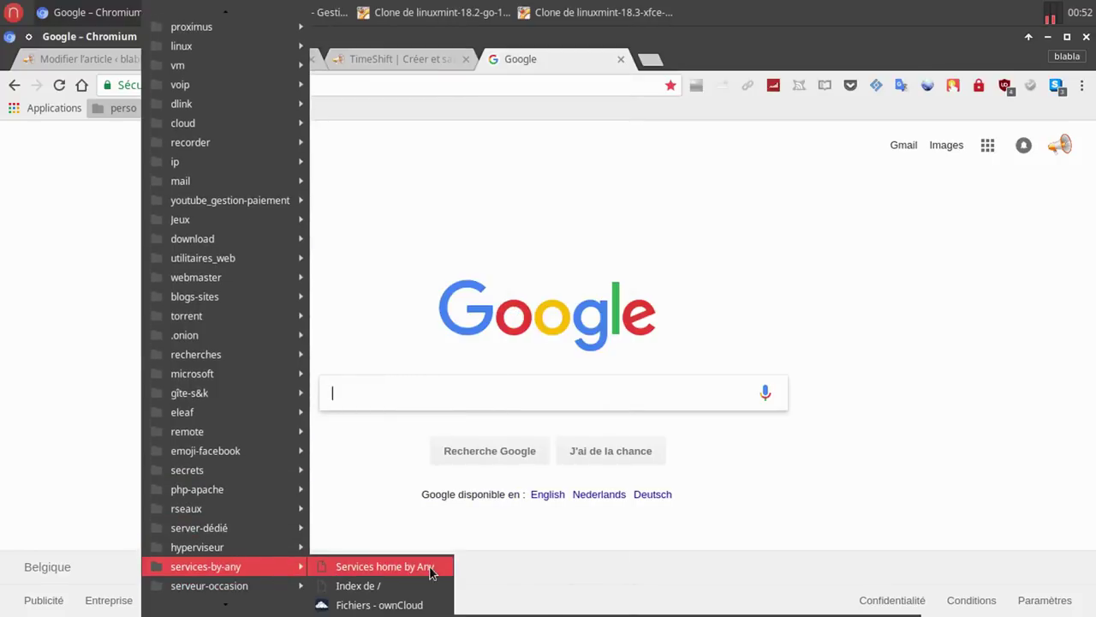
{"action": "left_click", "coordinate": [429, 566]}
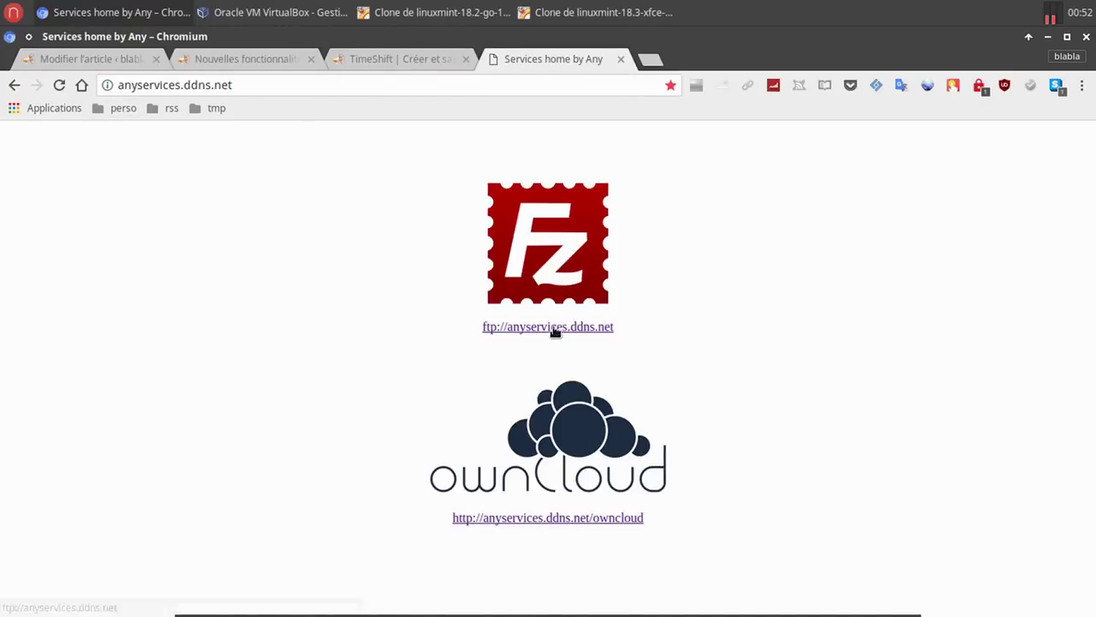
{"action": "left_click", "coordinate": [551, 327]}
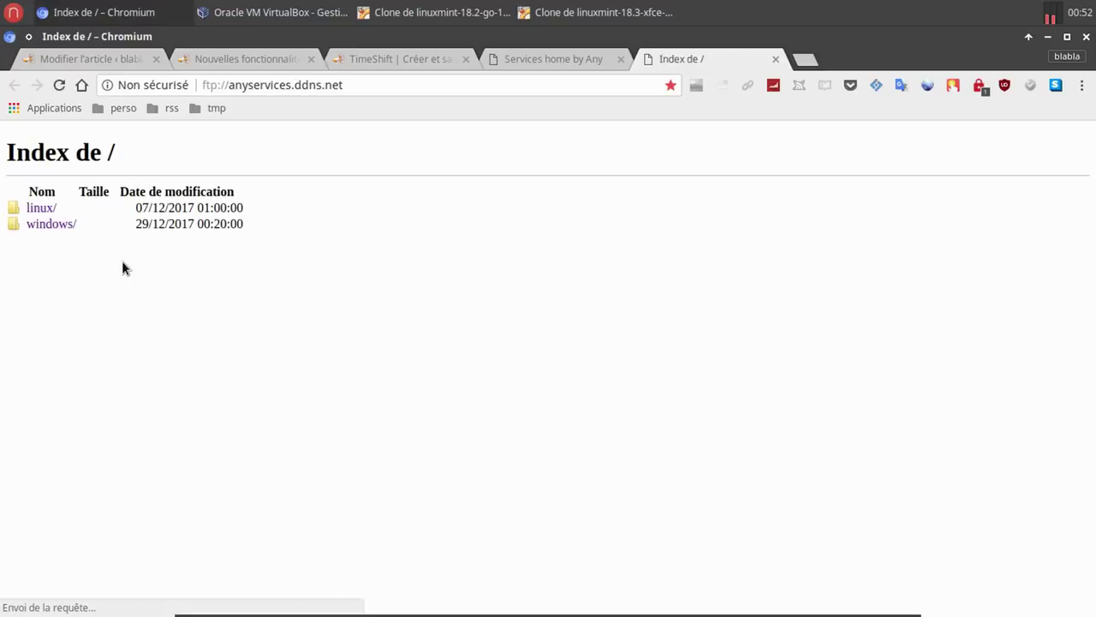
{"action": "left_click", "coordinate": [44, 208]}
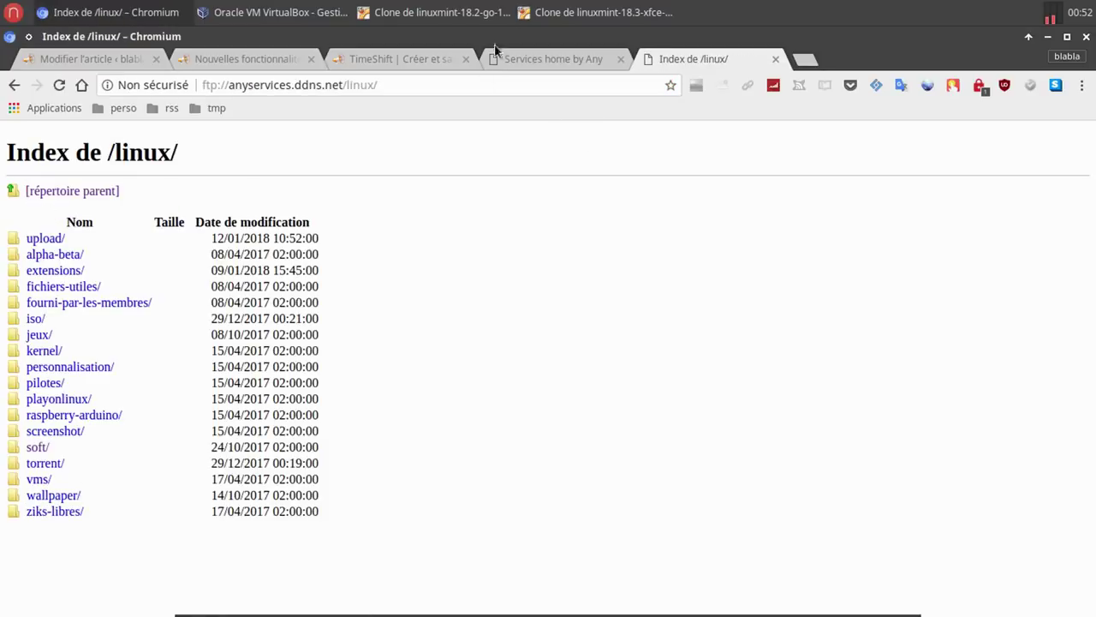
{"action": "left_click", "coordinate": [573, 12]}
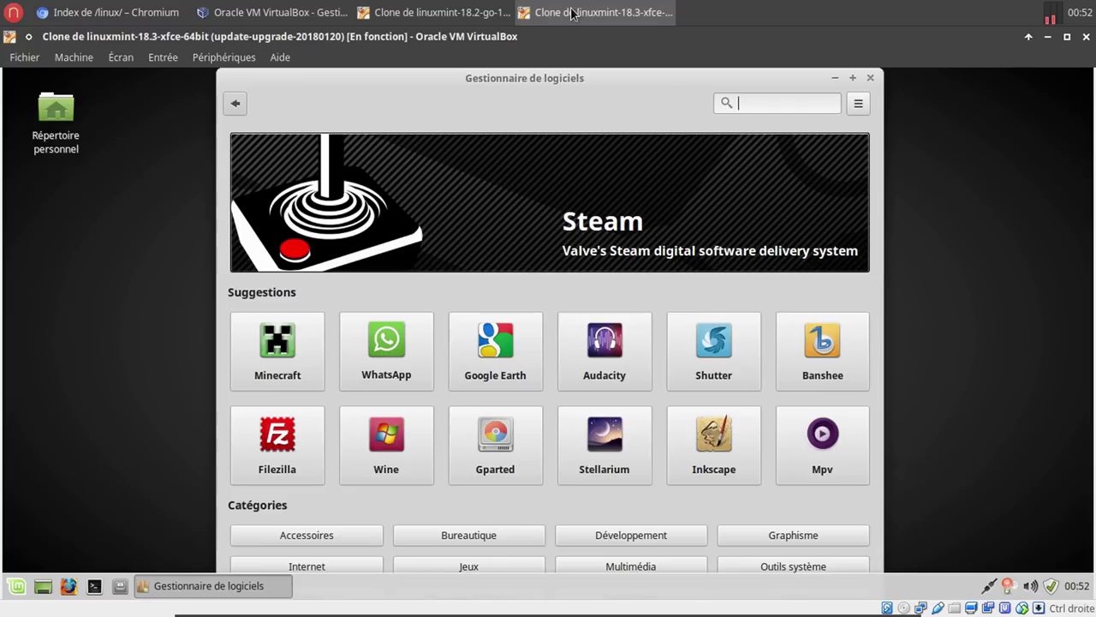
Set the ftp service host to anyservices.ddns.net and enter the account username and password.
{"action": "left_click", "coordinate": [420, 12]}
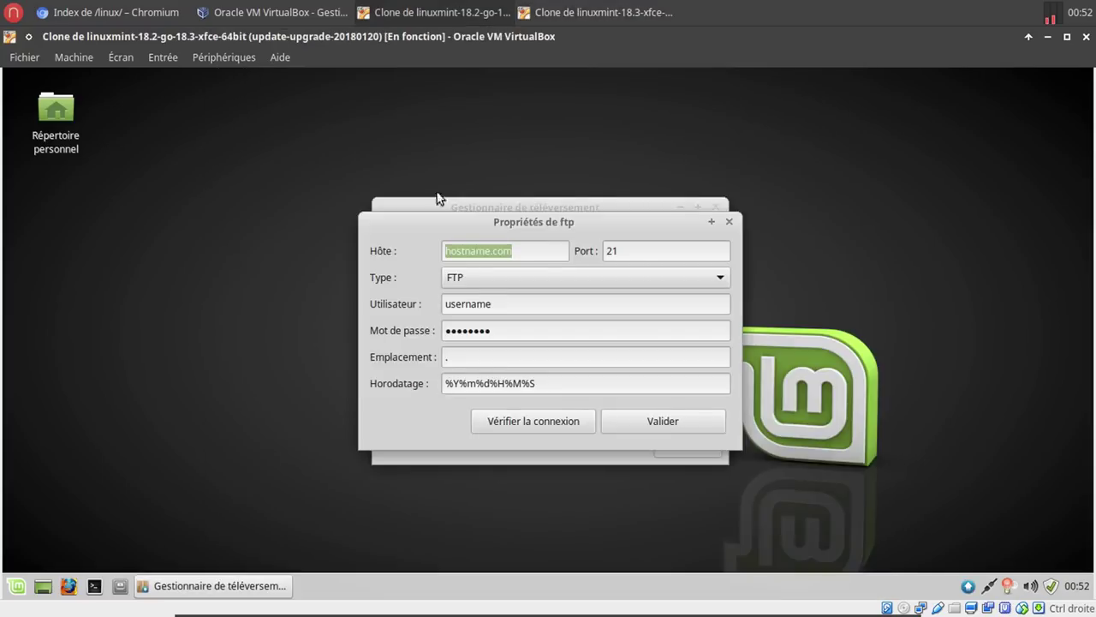
{"action": "left_click", "coordinate": [529, 252]}
{"action": "left_click_drag", "start_coordinate": [528, 252], "coordinate": [392, 249]}
{"action": "type", "text": "an"}
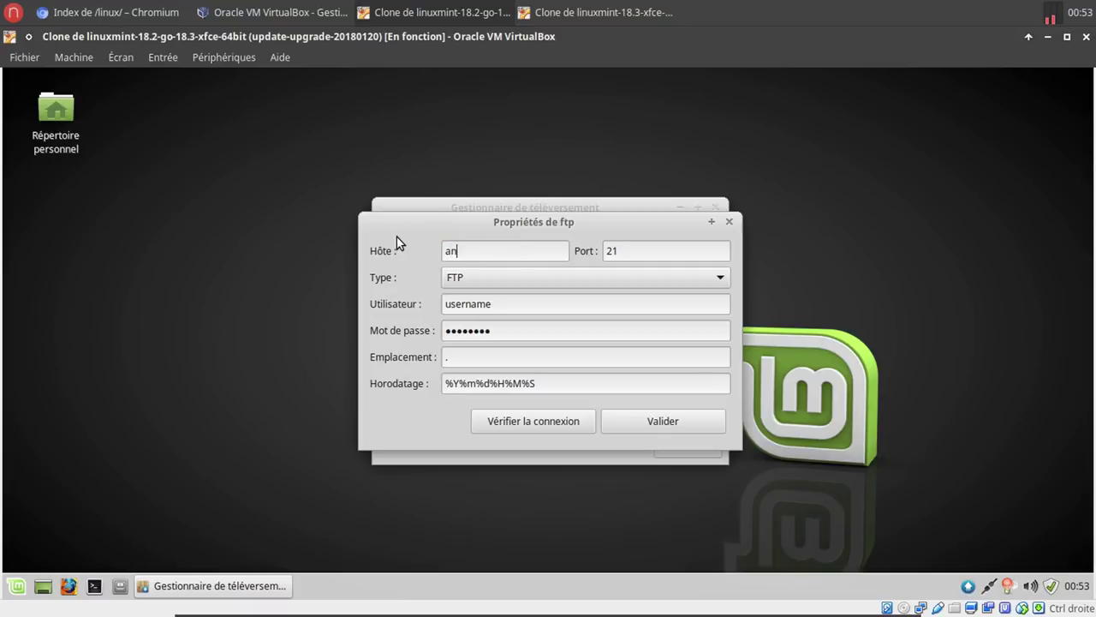
{"action": "type", "text": "yservices.ddns.net"}
{"action": "double_click", "coordinate": [511, 306]}
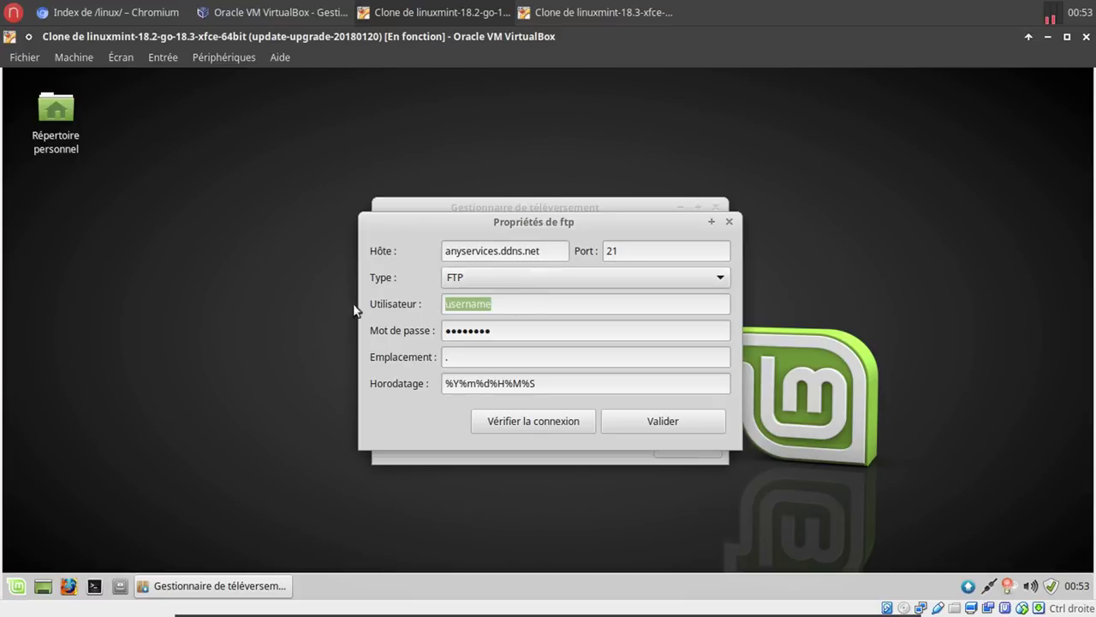
{"action": "type", "text": "any"}
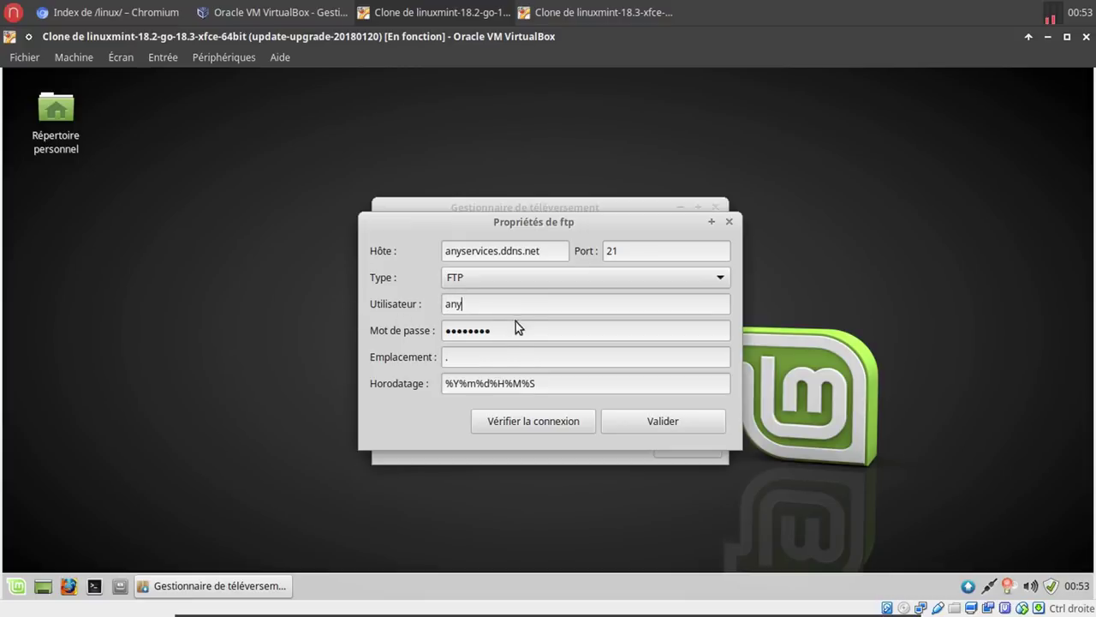
{"action": "key", "text": "Tab"}
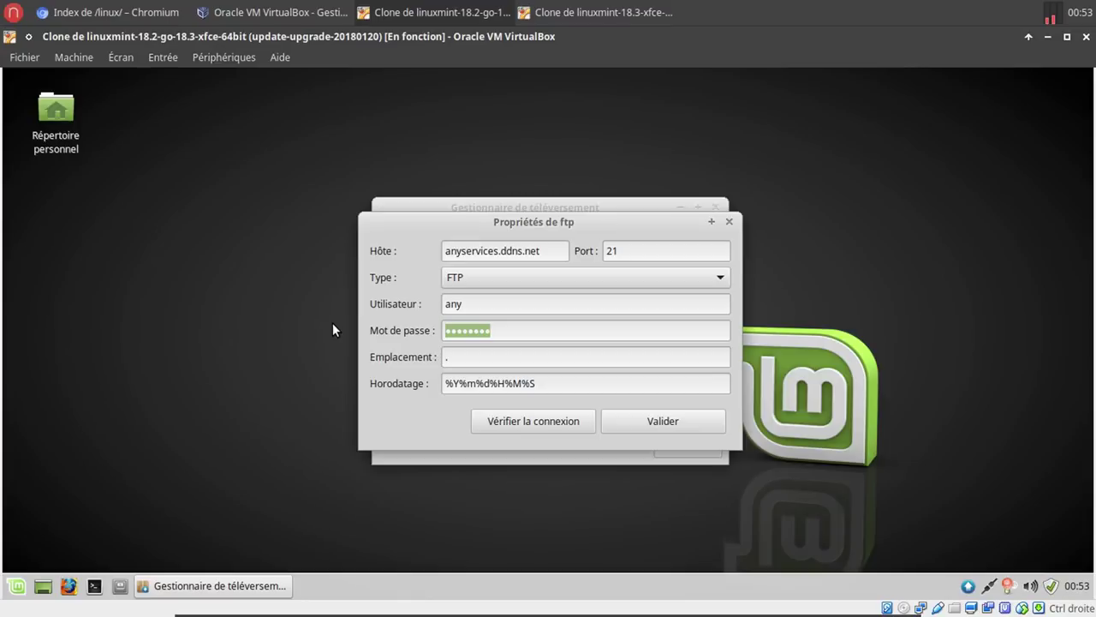
{"action": "type", "text": "••••••••••••"}
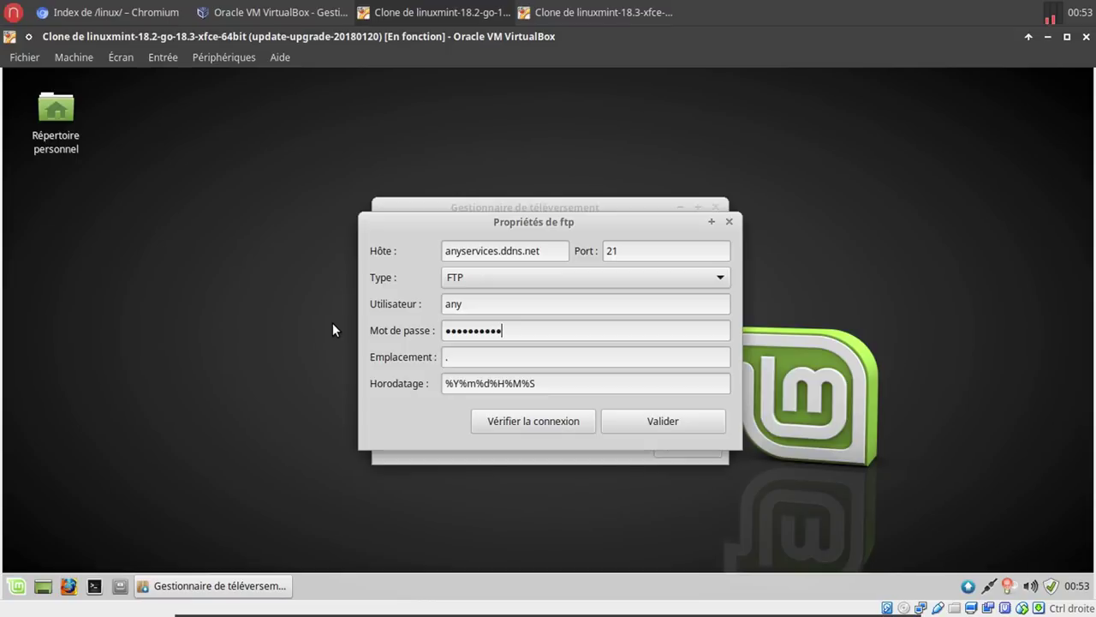
Set Emplacement to /public/linux/ and run Vérifier la connexion against the FTP server.
{"action": "left_click", "coordinate": [478, 358]}
{"action": "key", "text": "BackSpace"}
{"action": "type", "text": "/public/linux/"}
{"action": "left_click", "coordinate": [579, 419]}
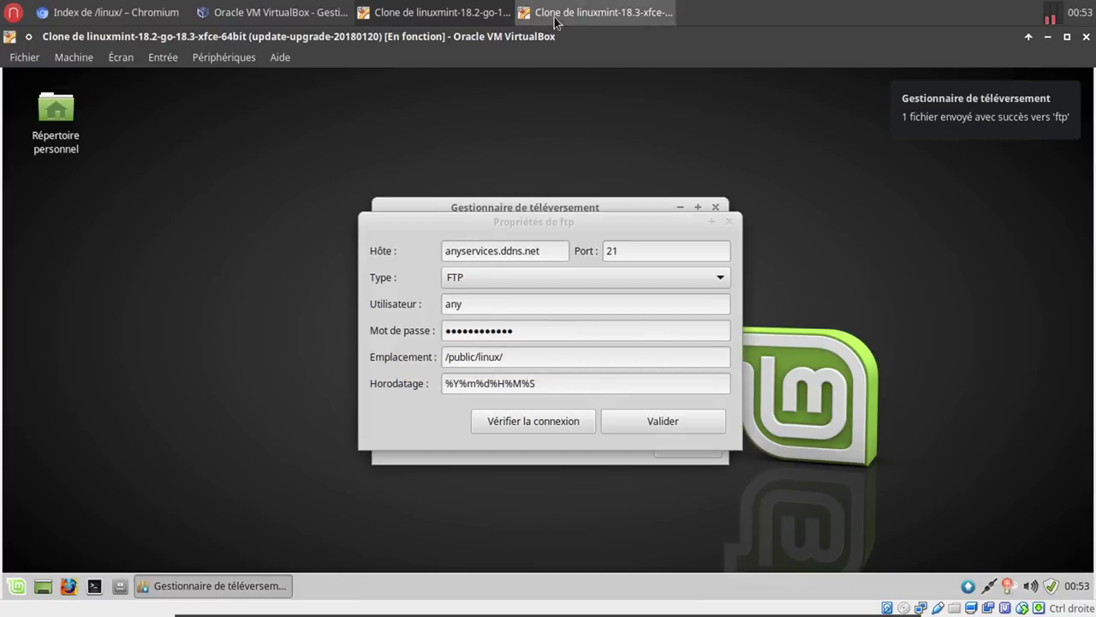
{"action": "left_click", "coordinate": [109, 11]}
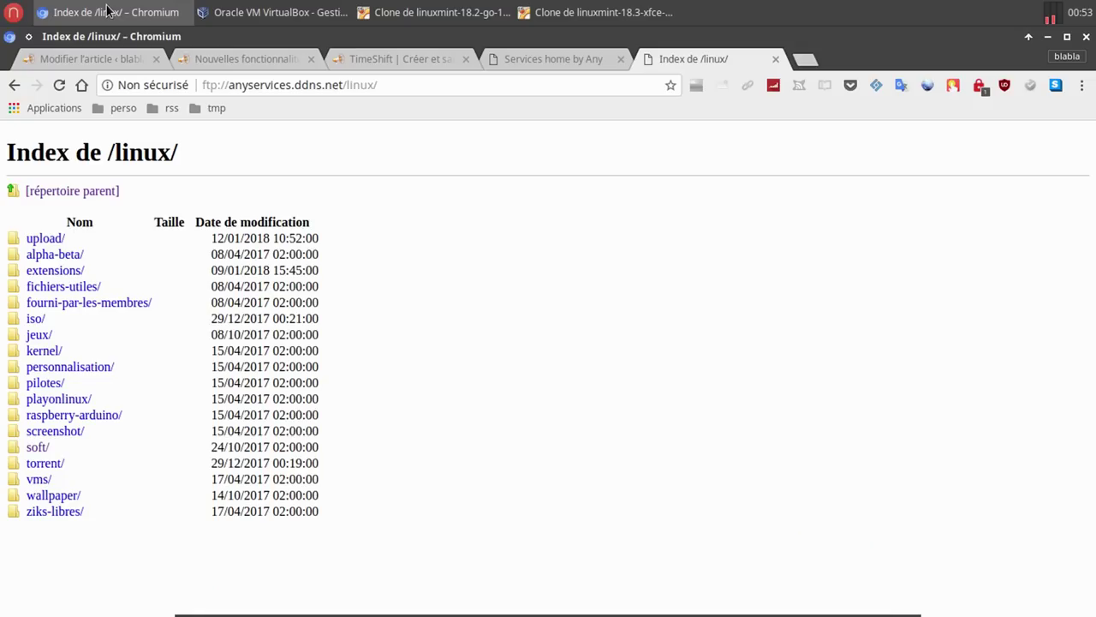
Save the ftp service, close the Upload Manager, check ftp in the tray menu, then view home.
{"action": "left_click", "coordinate": [601, 15]}
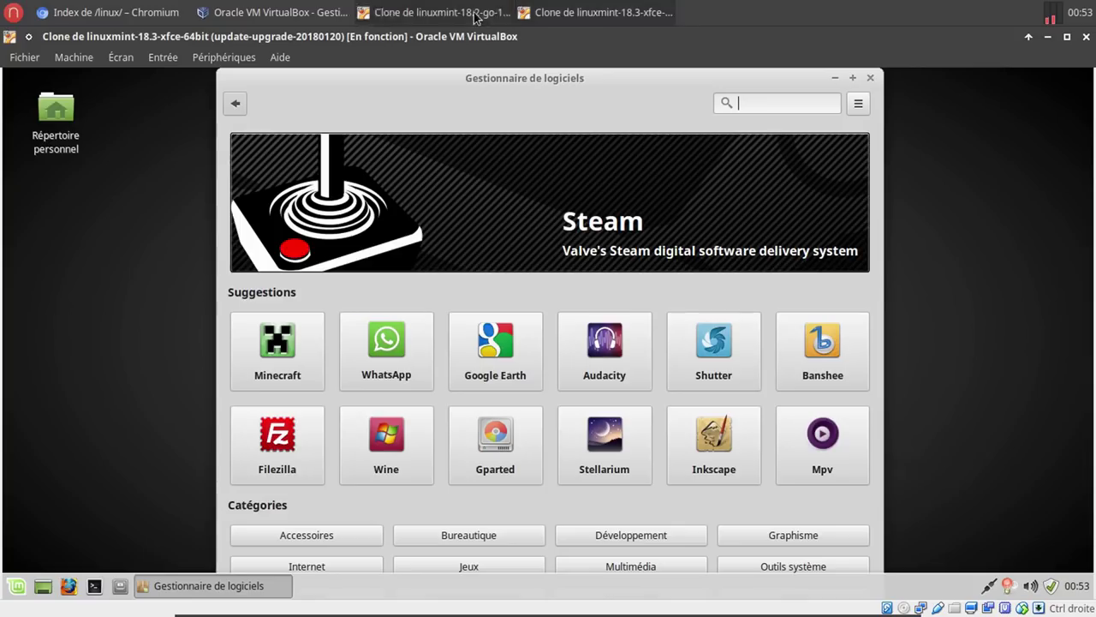
{"action": "left_click", "coordinate": [475, 14]}
{"action": "left_click", "coordinate": [656, 421]}
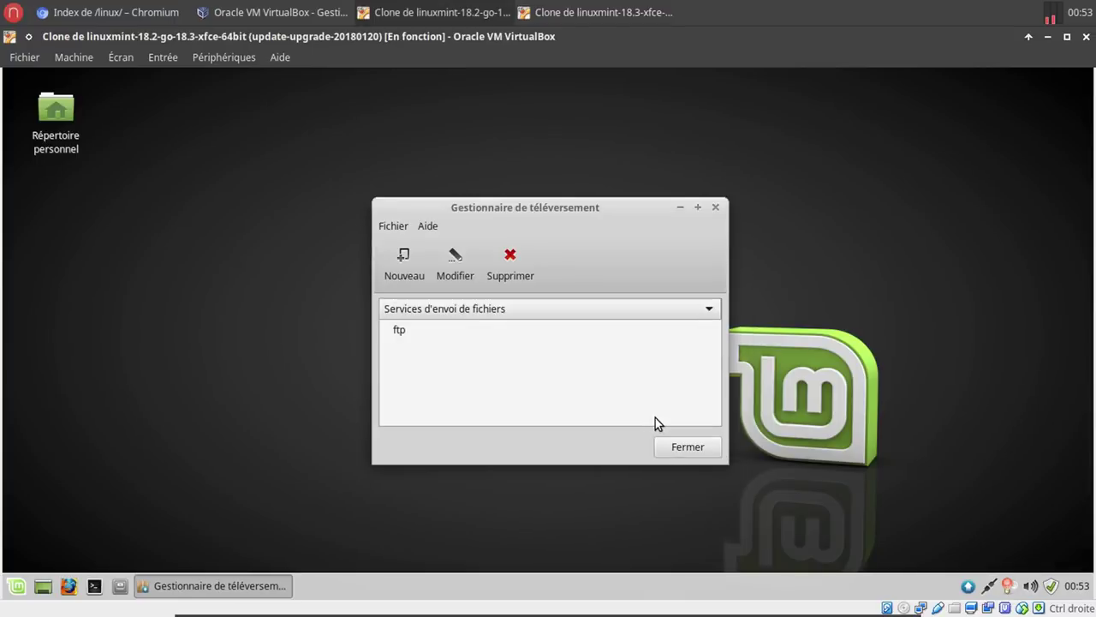
{"action": "left_click", "coordinate": [674, 447]}
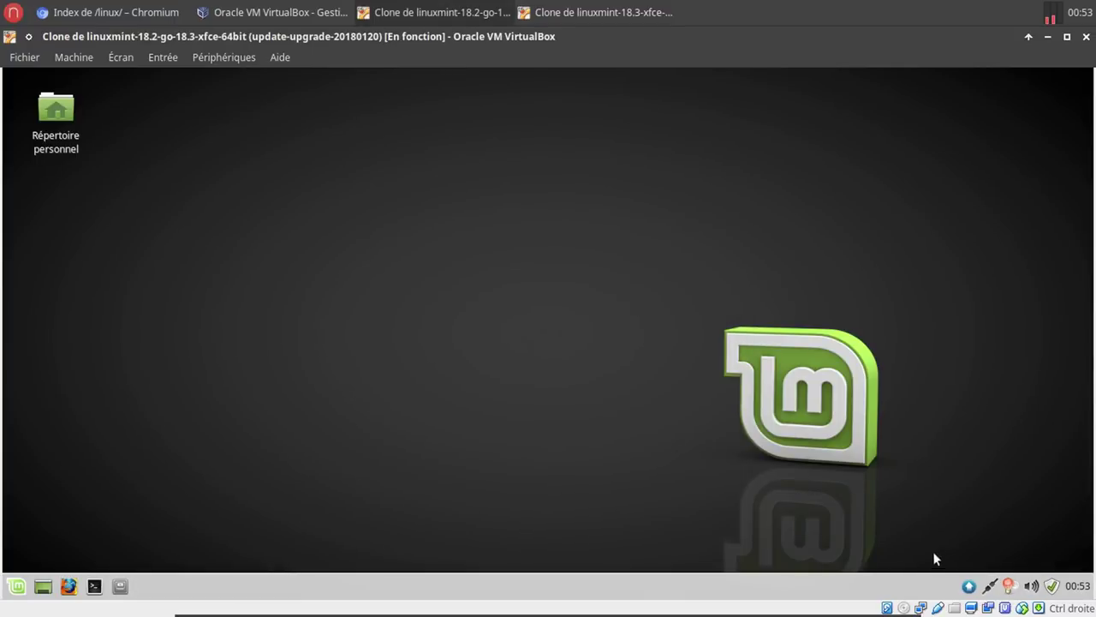
{"action": "left_click", "coordinate": [967, 587]}
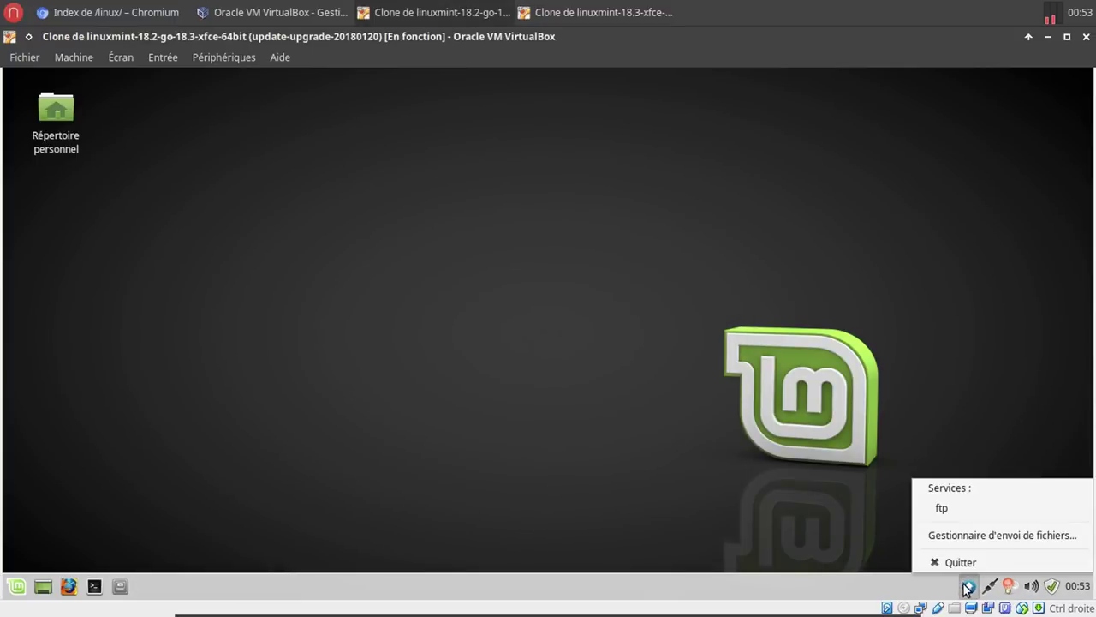
{"action": "left_click", "coordinate": [731, 443]}
{"action": "left_click", "coordinate": [119, 586]}
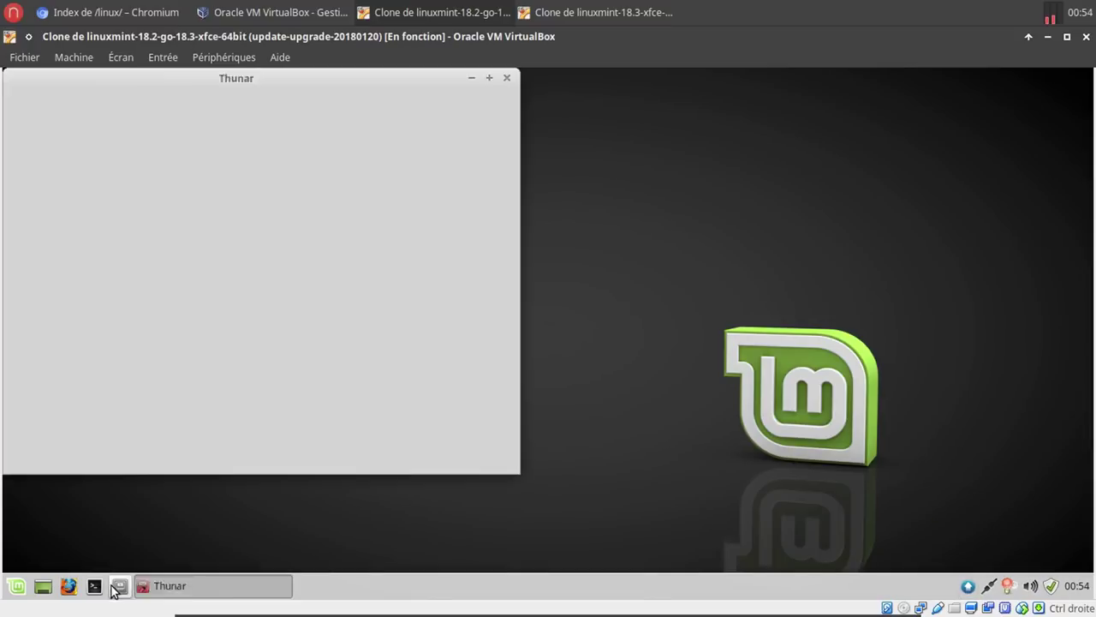
{"action": "left_click", "coordinate": [507, 77]}
Create an empty desktop file named essai, type 'bla' in it, save and close the editor.
{"action": "right_click", "coordinate": [460, 181]}
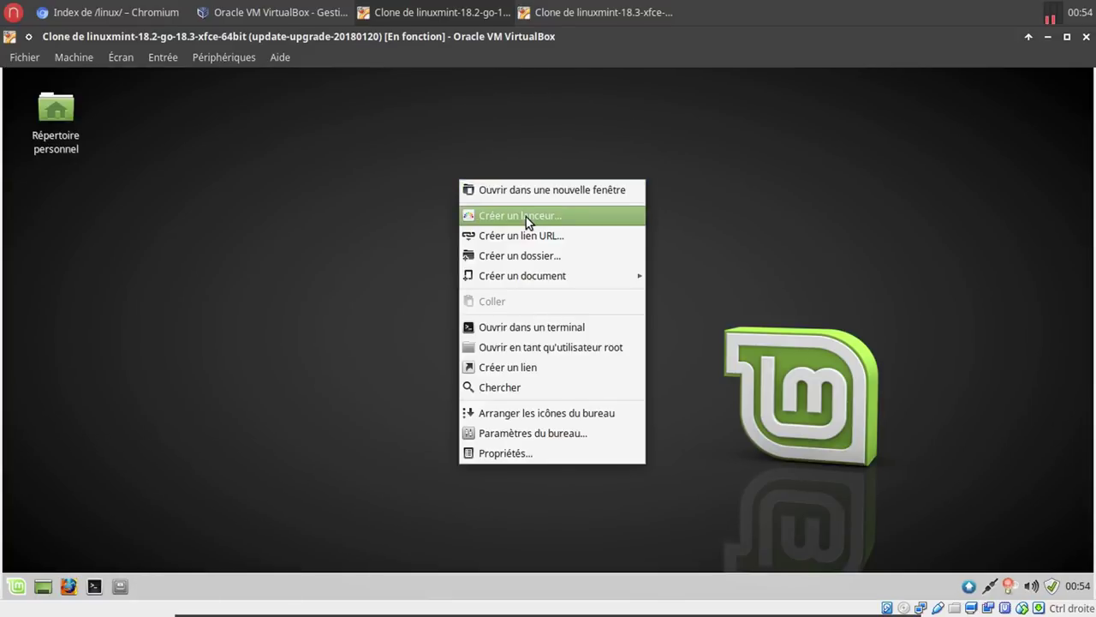
{"action": "mouse_move", "coordinate": [569, 274]}
{"action": "left_click", "coordinate": [716, 300]}
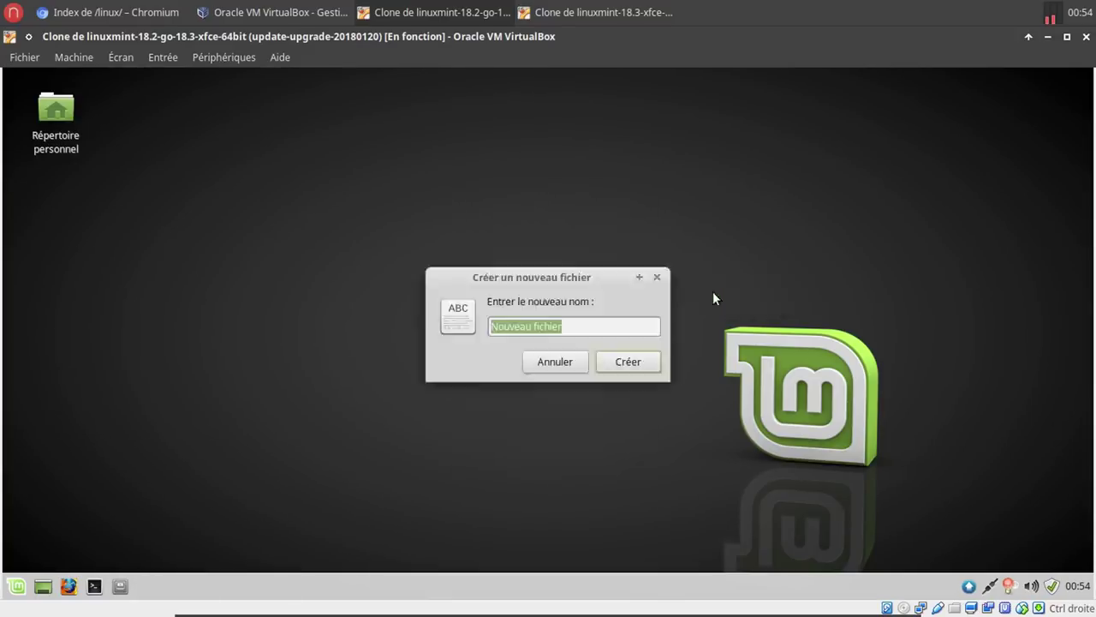
{"action": "type", "text": "essai"}
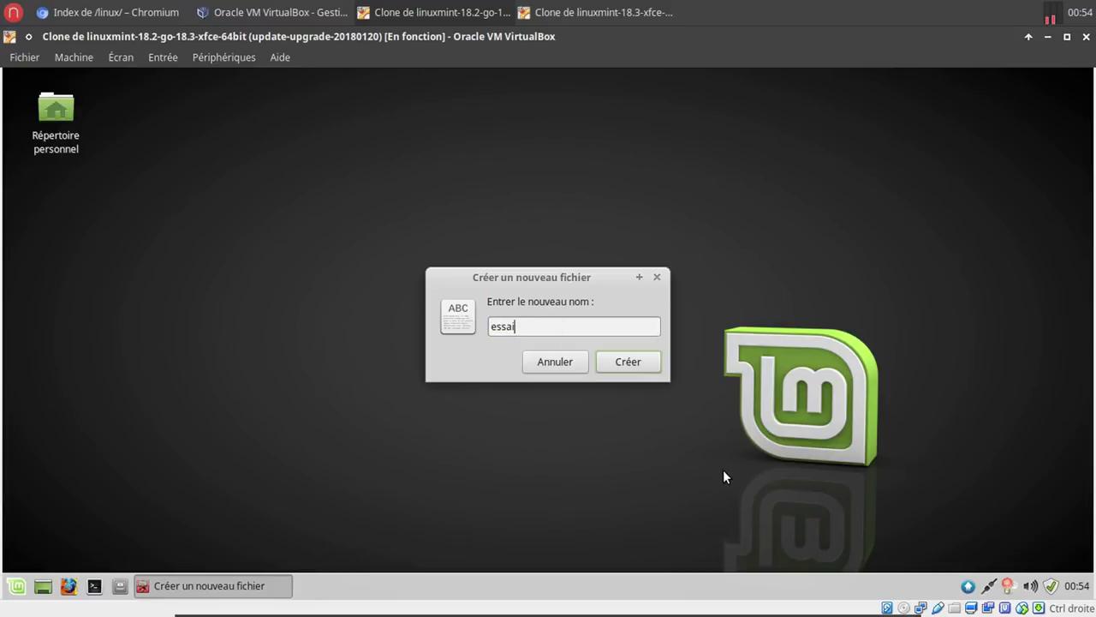
{"action": "key", "text": "Return"}
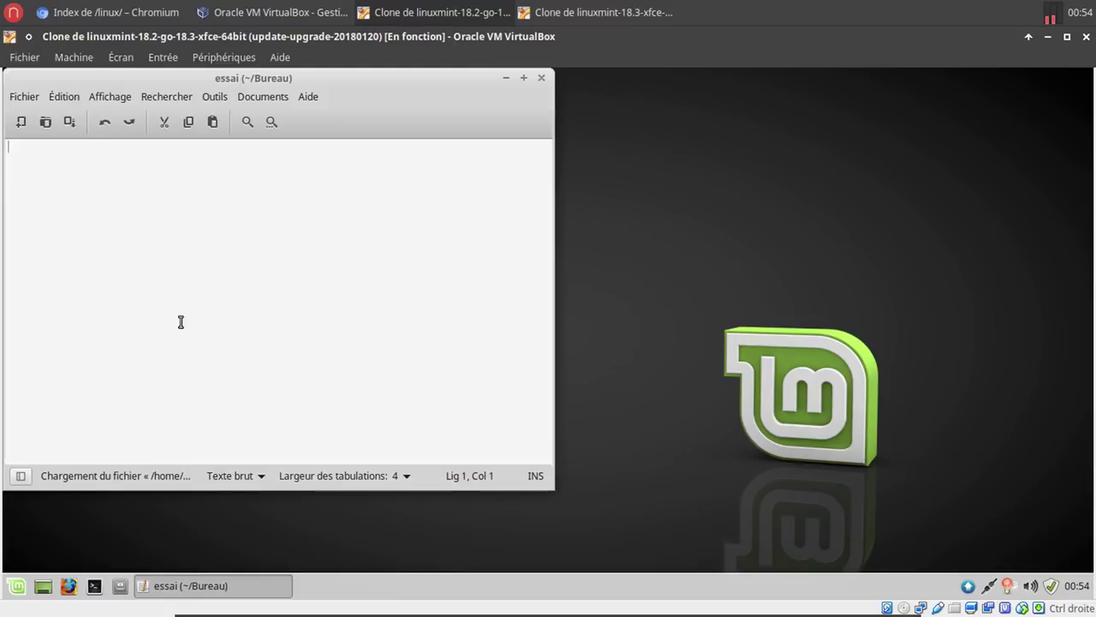
{"action": "type", "text": "b"}
{"action": "type", "text": "bla"}
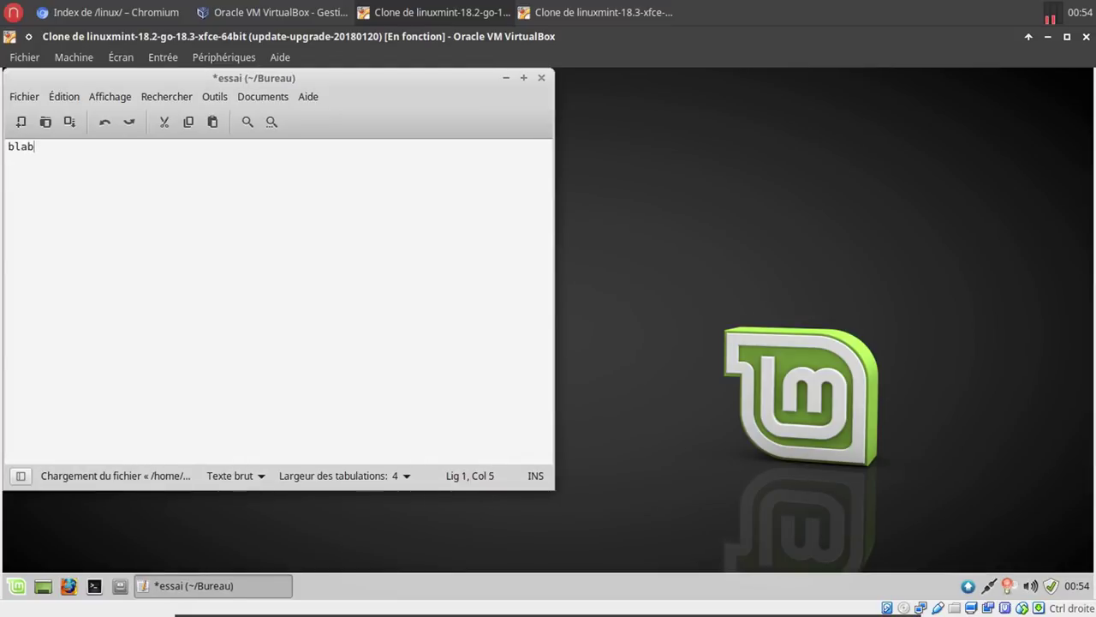
{"action": "left_click", "coordinate": [36, 101]}
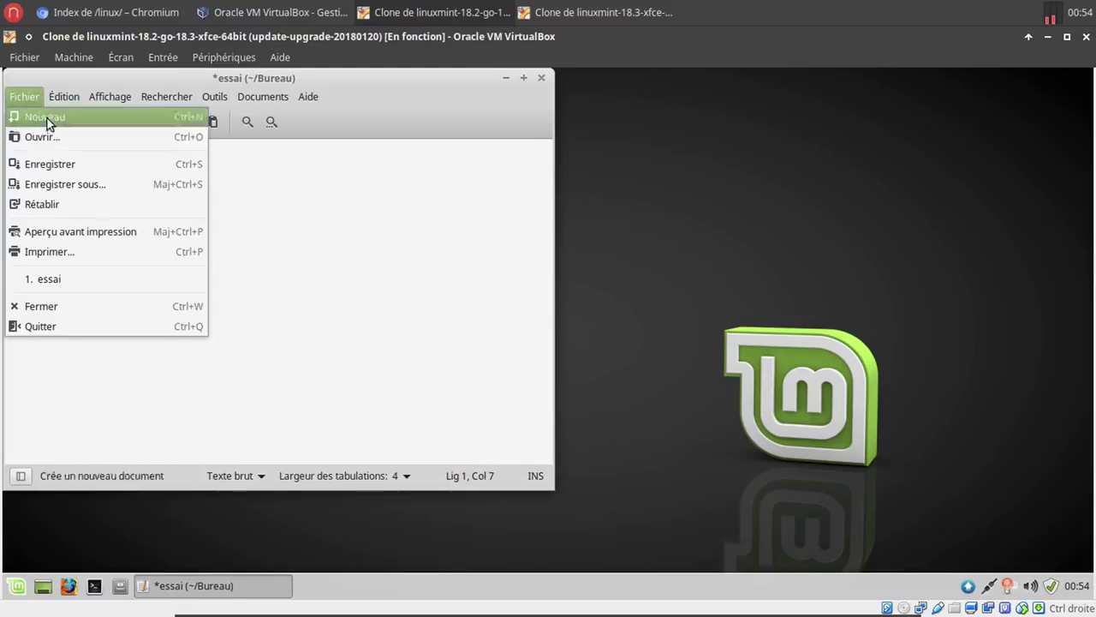
{"action": "left_click", "coordinate": [62, 157]}
{"action": "left_click", "coordinate": [541, 79]}
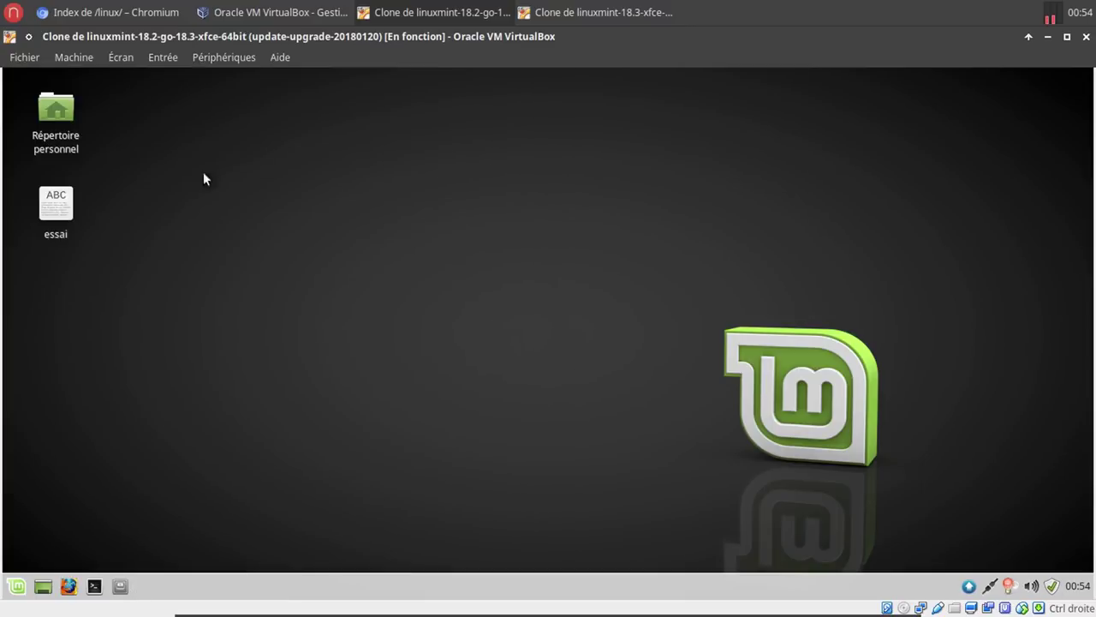
{"action": "left_click_drag", "start_coordinate": [56, 204], "coordinate": [968, 590]}
Open and close the mintupload upload manager, then inspect and dismiss the essai file's actions.
{"action": "left_click", "coordinate": [967, 587]}
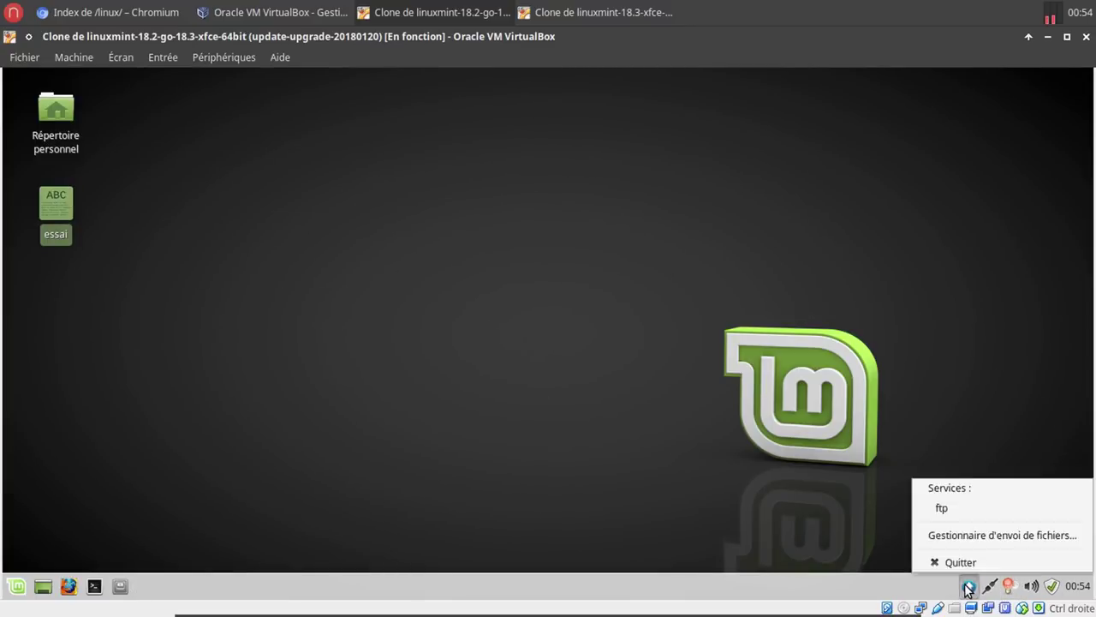
{"action": "left_click", "coordinate": [957, 536]}
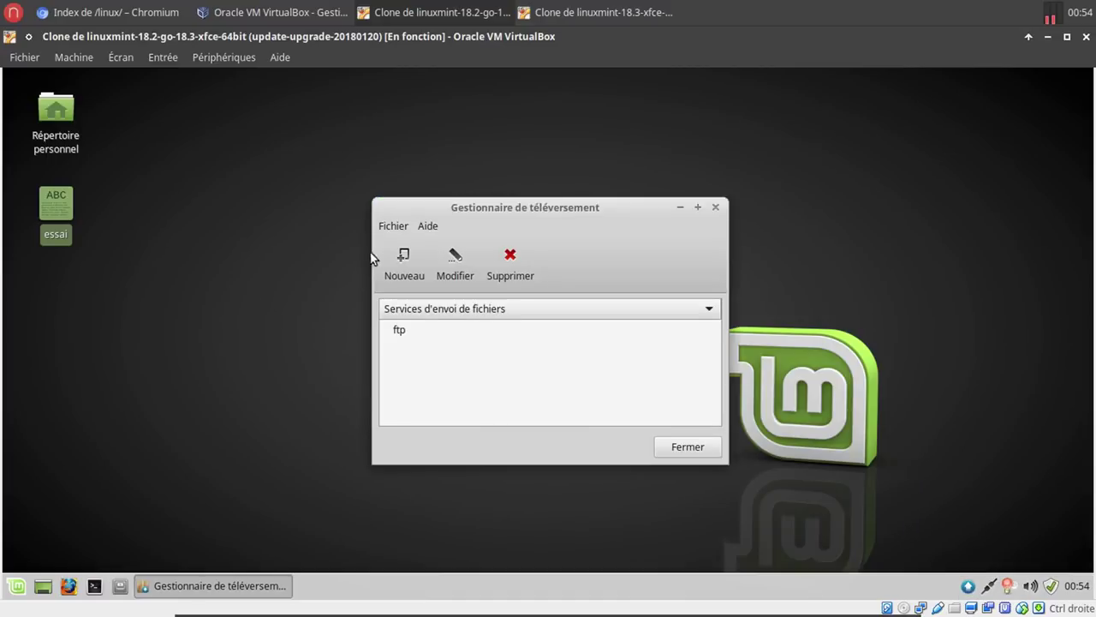
{"action": "left_click", "coordinate": [665, 447]}
{"action": "right_click", "coordinate": [69, 216]}
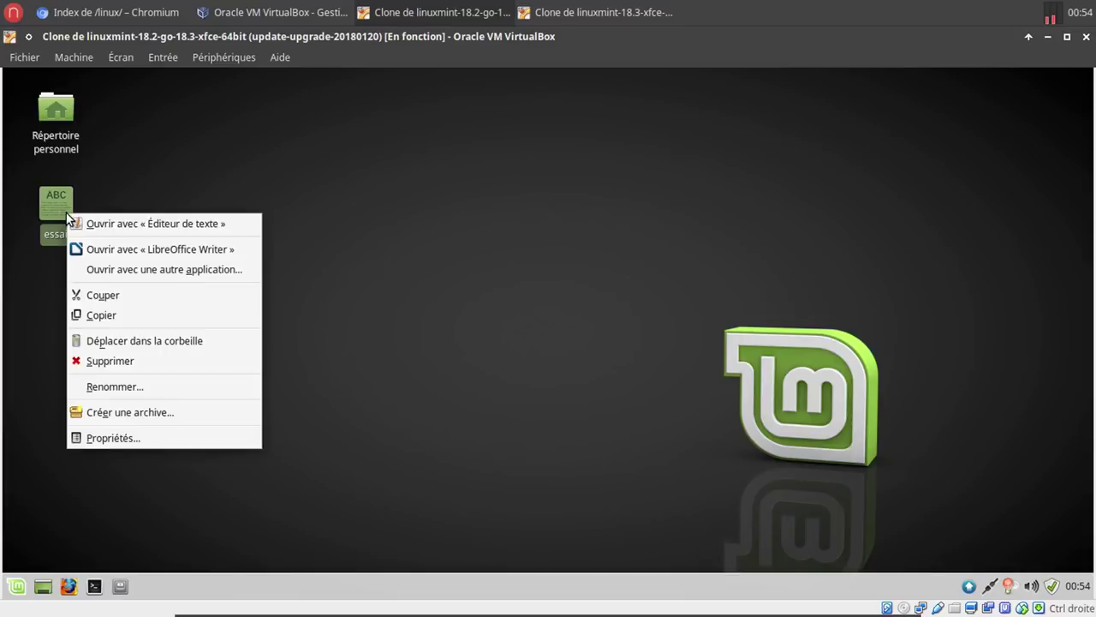
{"action": "left_click", "coordinate": [556, 342]}
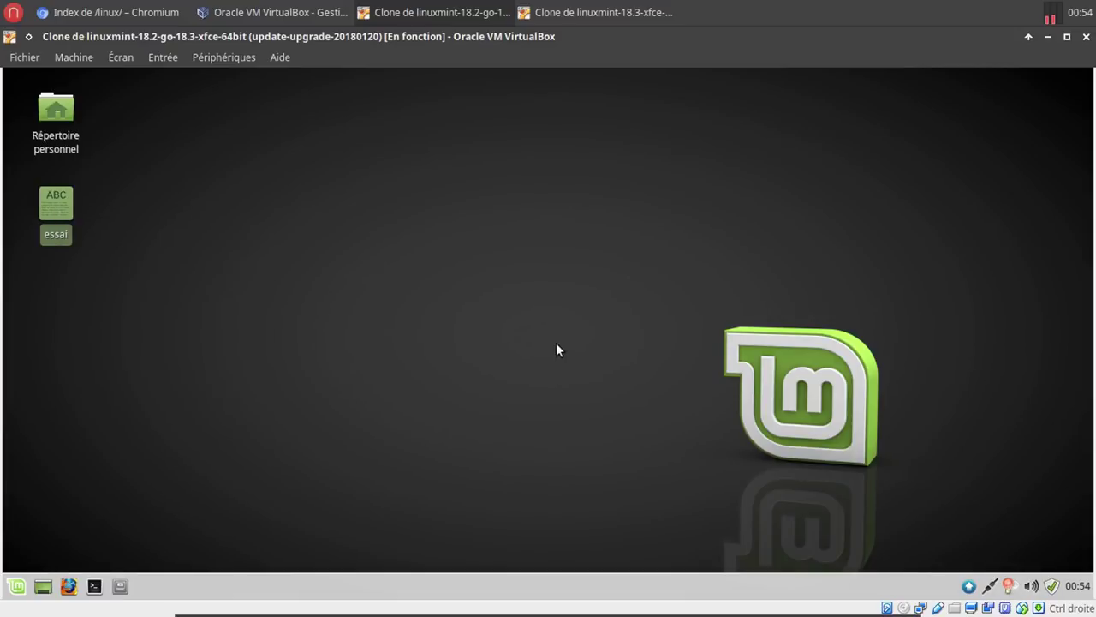
Drop the essai file onto the ftp service's upload window, then bring Chromium's FTP index forward.
{"action": "right_click", "coordinate": [970, 590]}
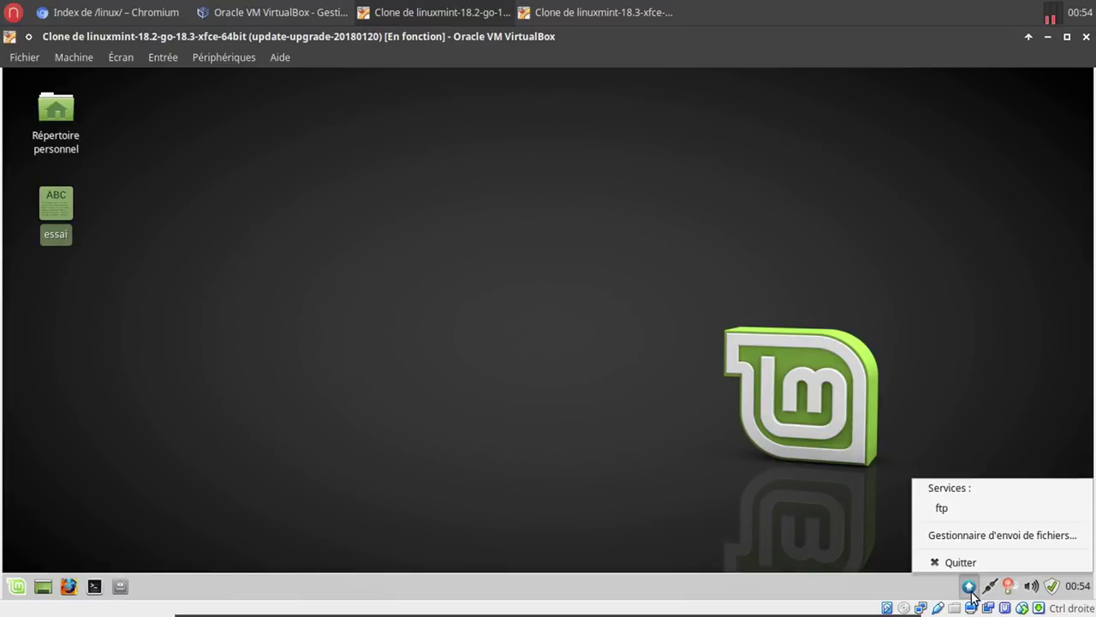
{"action": "left_click", "coordinate": [954, 505]}
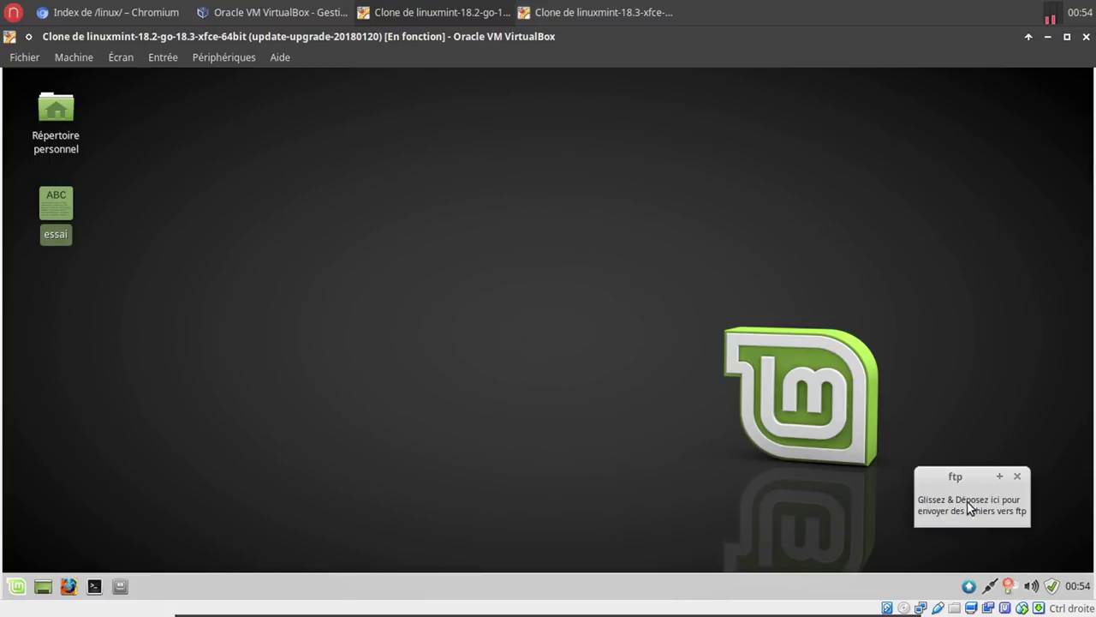
{"action": "mouse_move", "coordinate": [55, 214]}
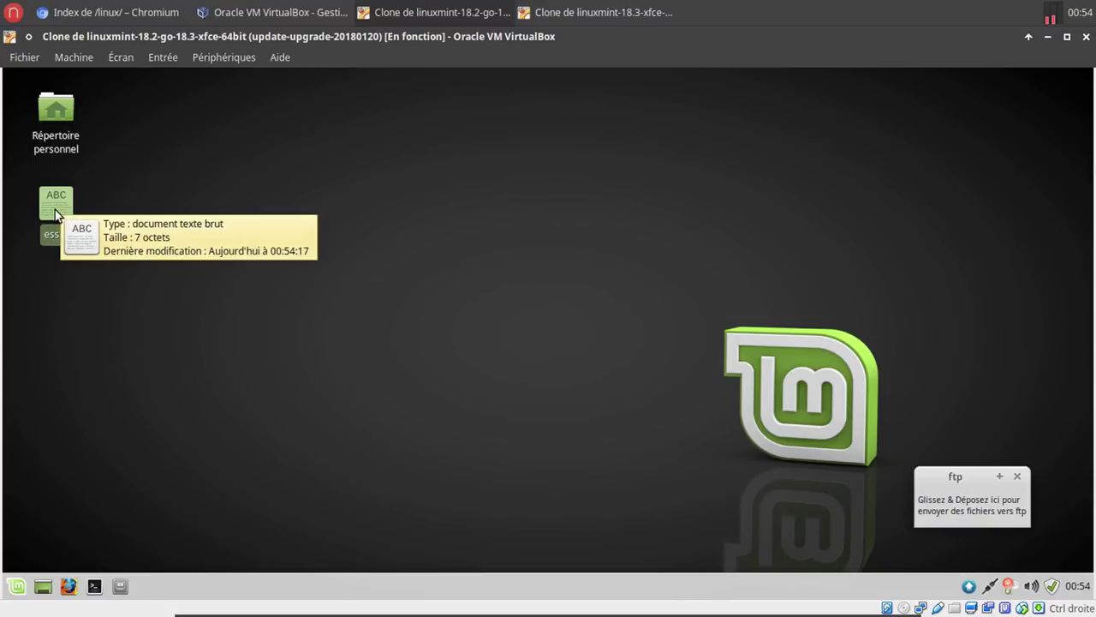
{"action": "left_click_drag", "start_coordinate": [49, 199], "coordinate": [975, 510]}
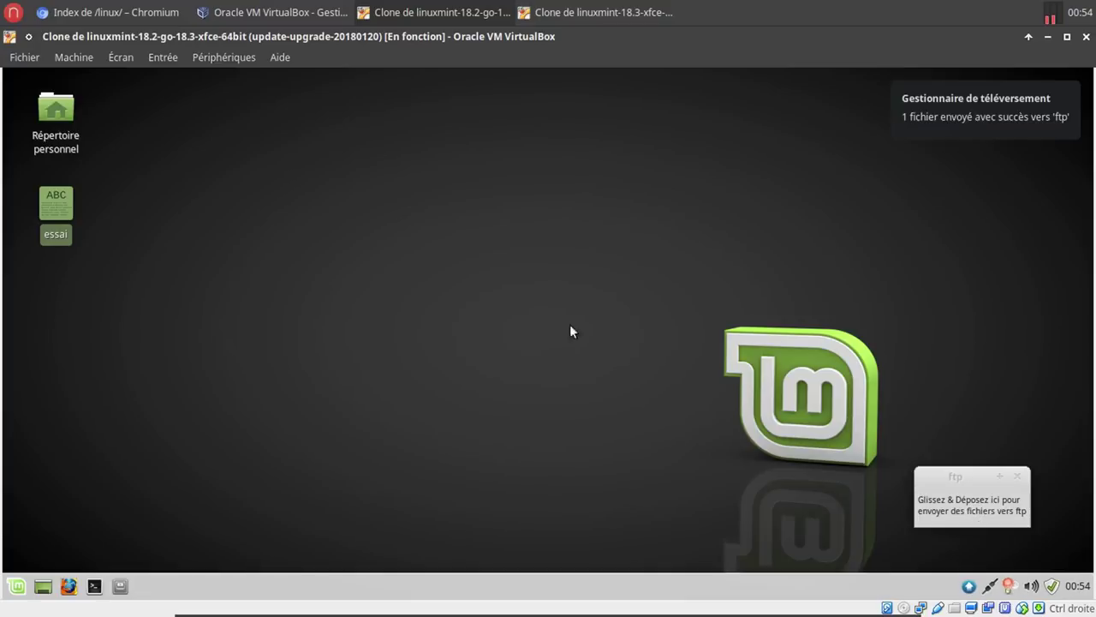
{"action": "left_click", "coordinate": [109, 12]}
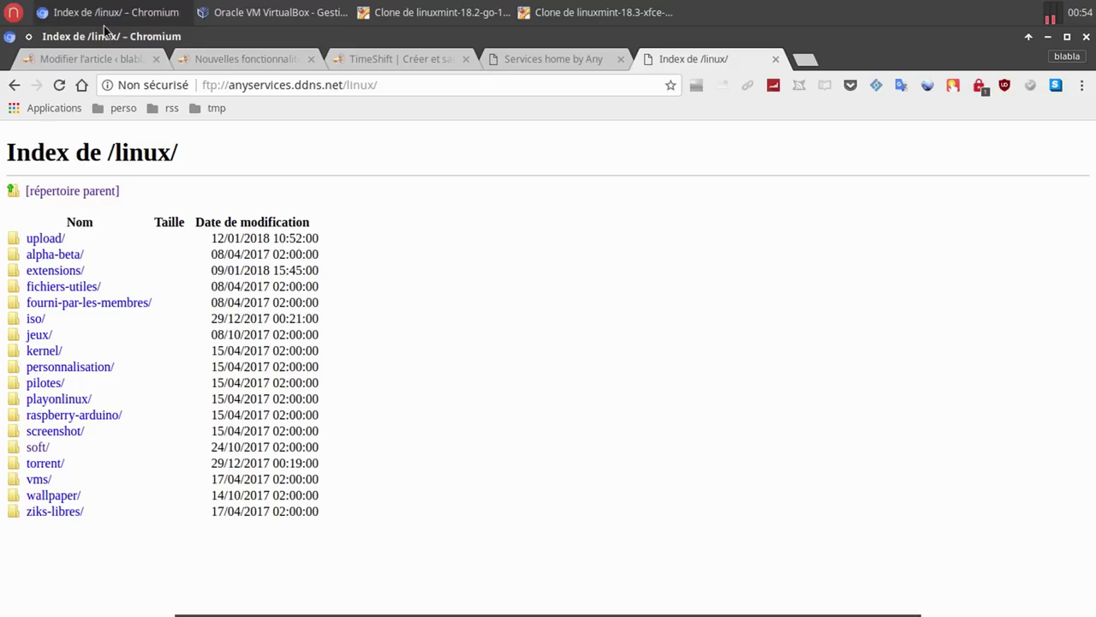
Reload the FTP index to confirm essai (7 B) is listed, close the FTP and services tabs, and minimize Chromium.
{"action": "left_click", "coordinate": [56, 91]}
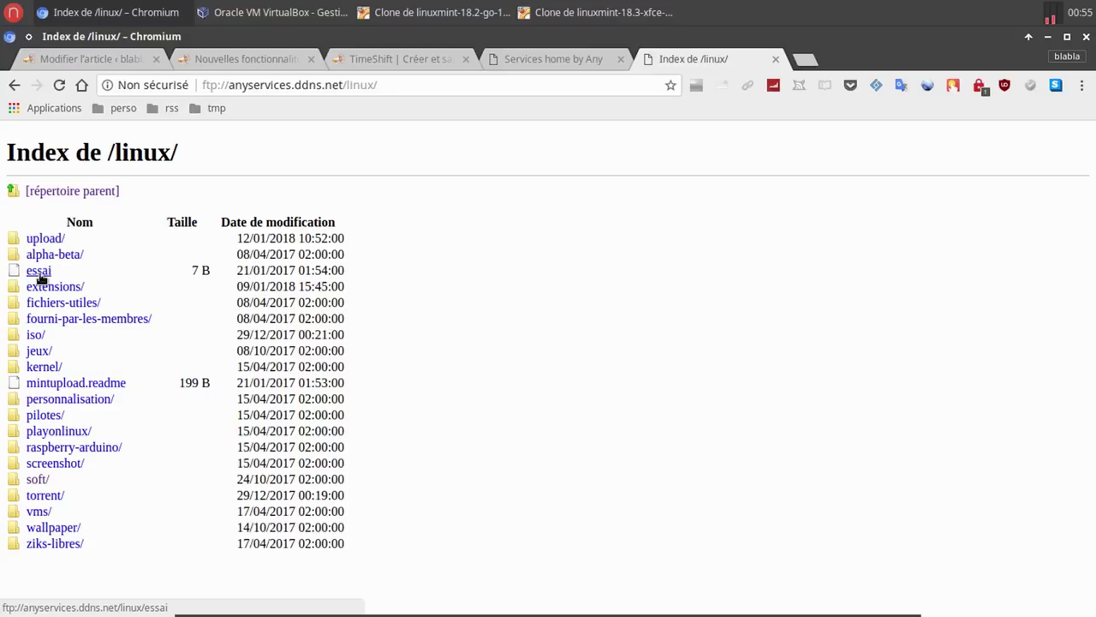
{"action": "left_click", "coordinate": [776, 59]}
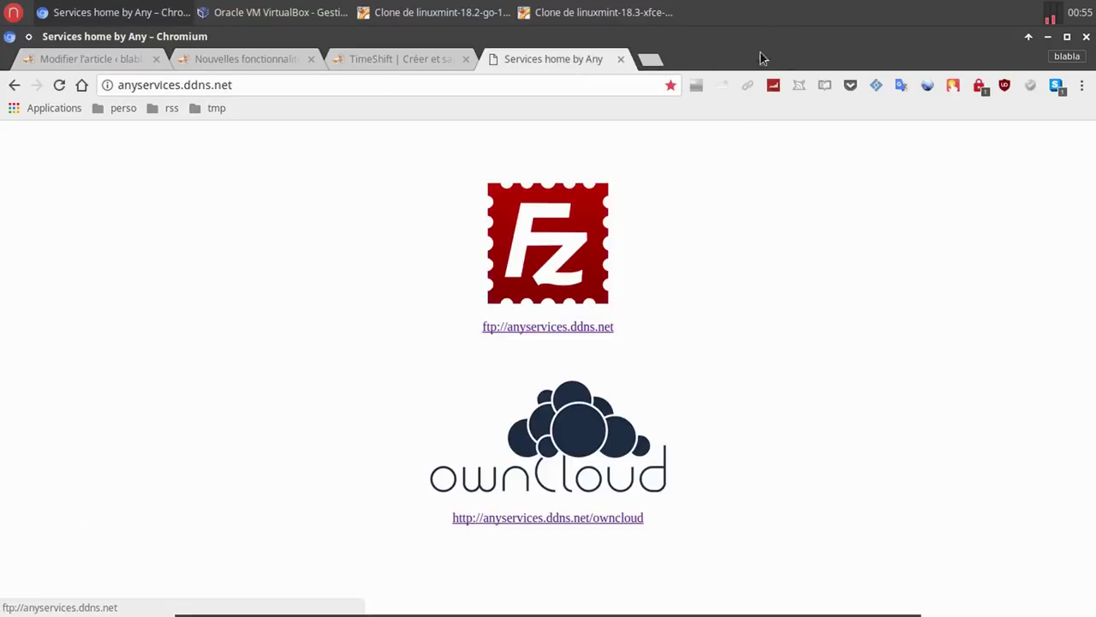
{"action": "left_click", "coordinate": [621, 58]}
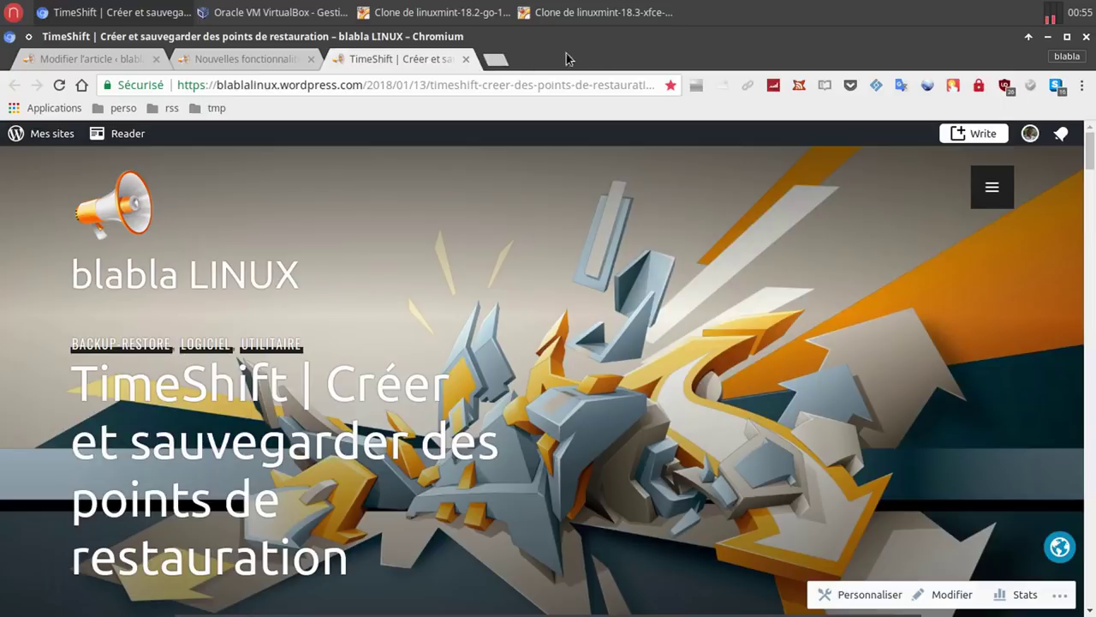
{"action": "left_click", "coordinate": [124, 17]}
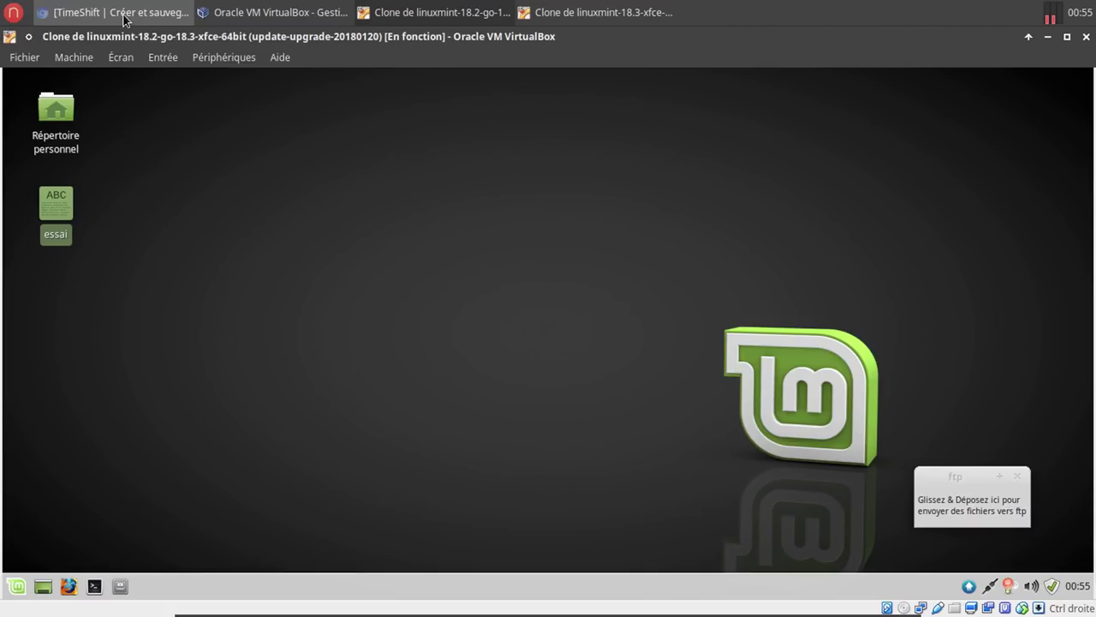
Return to the Linux Mint 18.3 new-features article and scroll down to the PIA manager passage.
{"action": "left_click", "coordinate": [125, 17]}
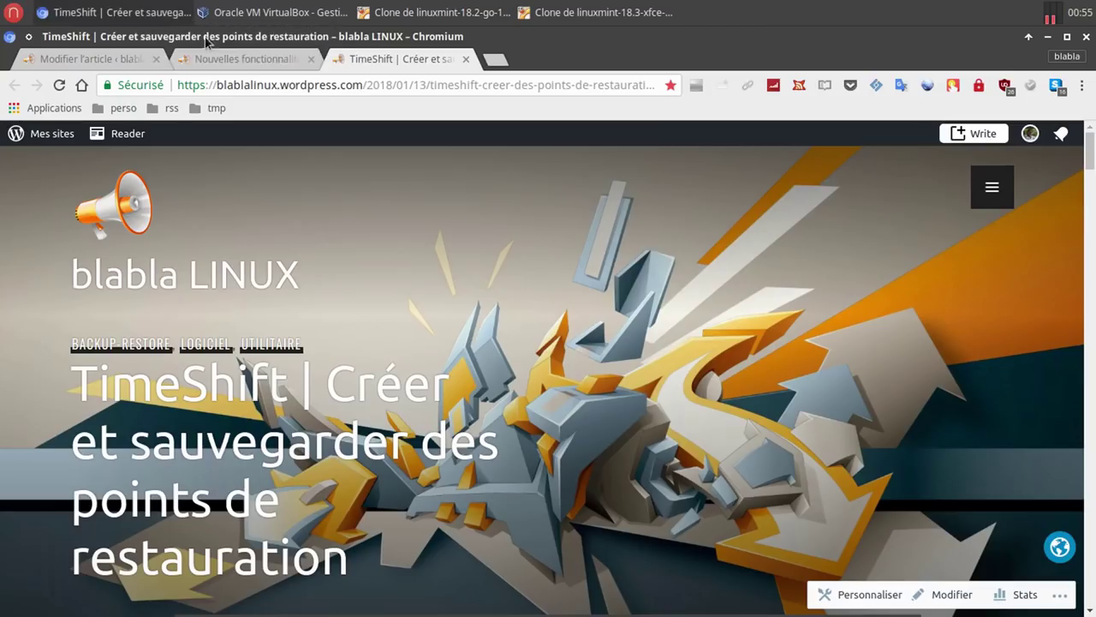
{"action": "left_click", "coordinate": [285, 61]}
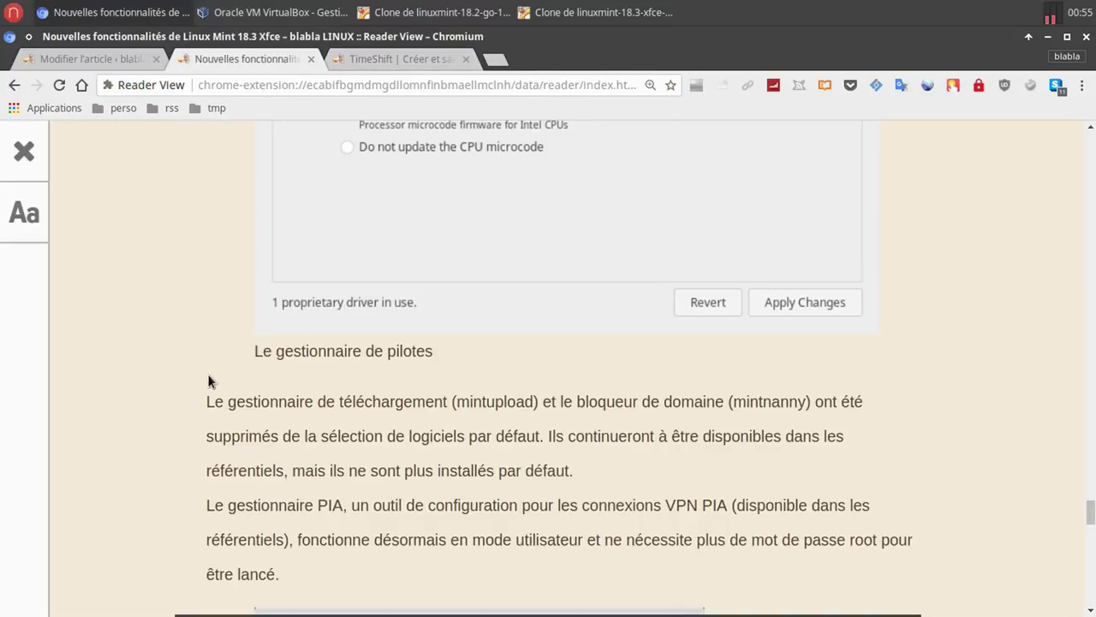
{"action": "scroll", "coordinate": [207, 373], "scroll_direction": "down", "scroll_amount": 1}
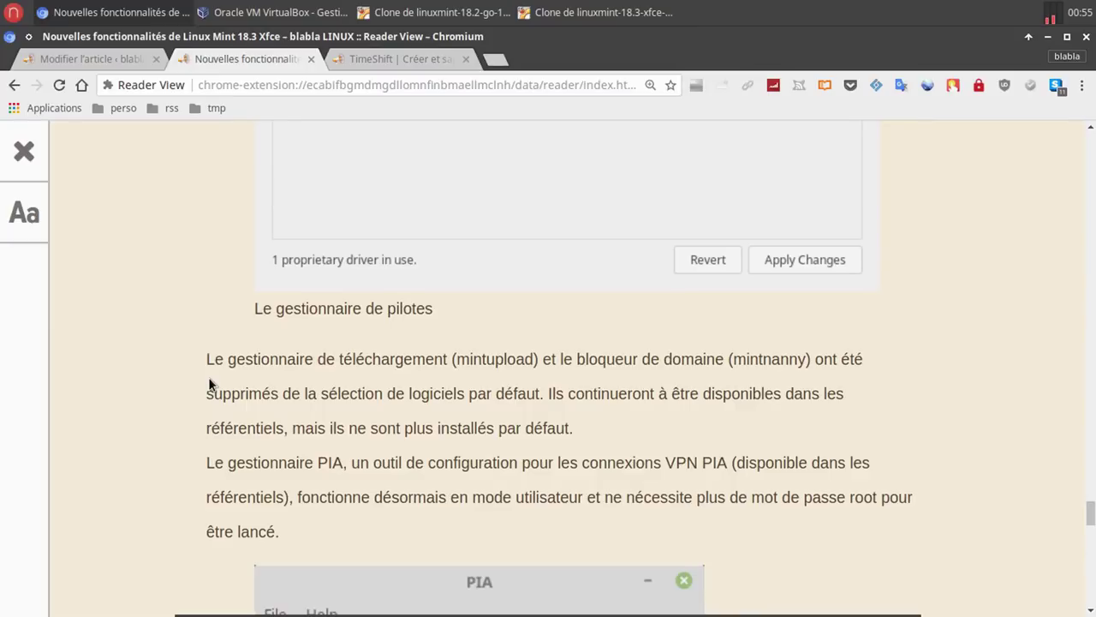
{"action": "scroll", "coordinate": [209, 378], "scroll_direction": "down", "scroll_amount": 3}
{"action": "scroll", "coordinate": [208, 384], "scroll_direction": "down", "scroll_amount": 1}
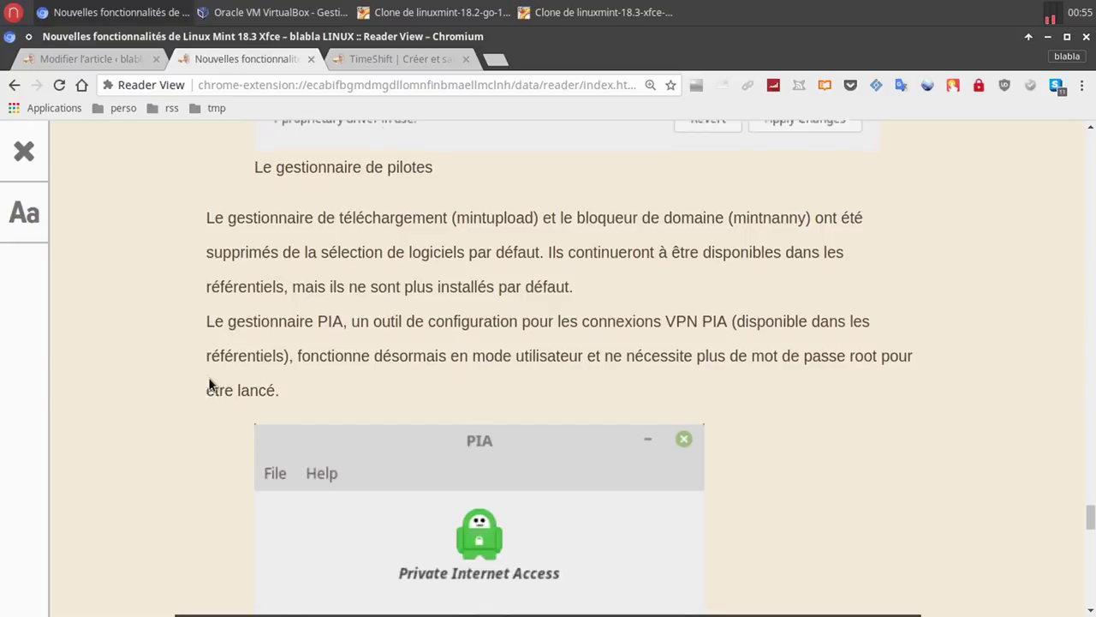
{"action": "scroll", "coordinate": [274, 390], "scroll_direction": "down", "scroll_amount": 1}
{"action": "scroll", "coordinate": [288, 386], "scroll_direction": "down", "scroll_amount": 3}
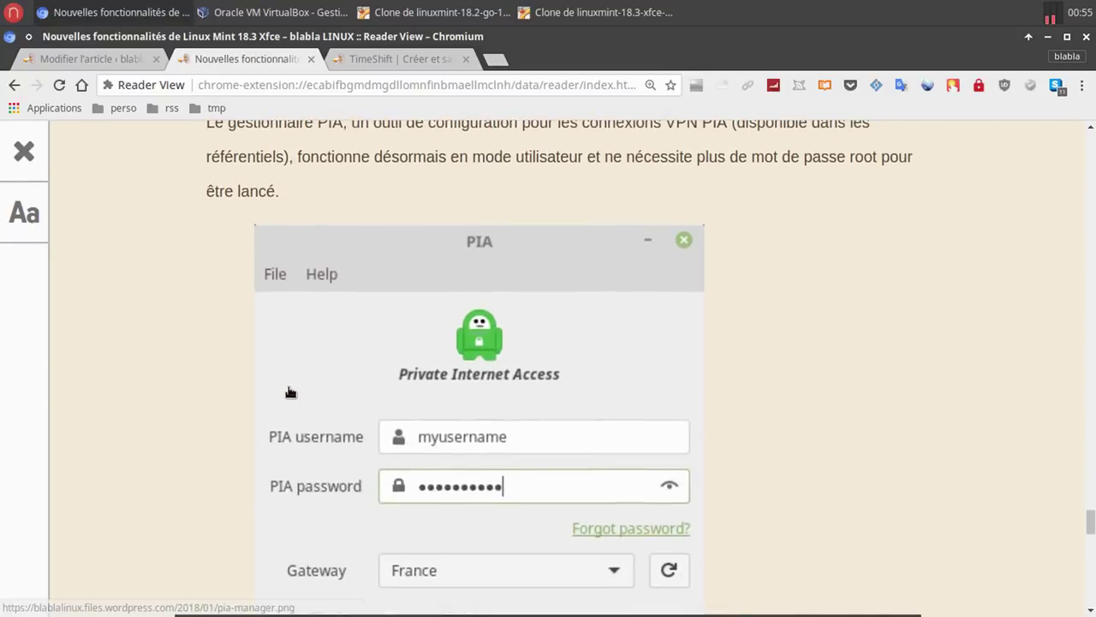
{"action": "scroll", "coordinate": [289, 386], "scroll_direction": "up", "scroll_amount": 5}
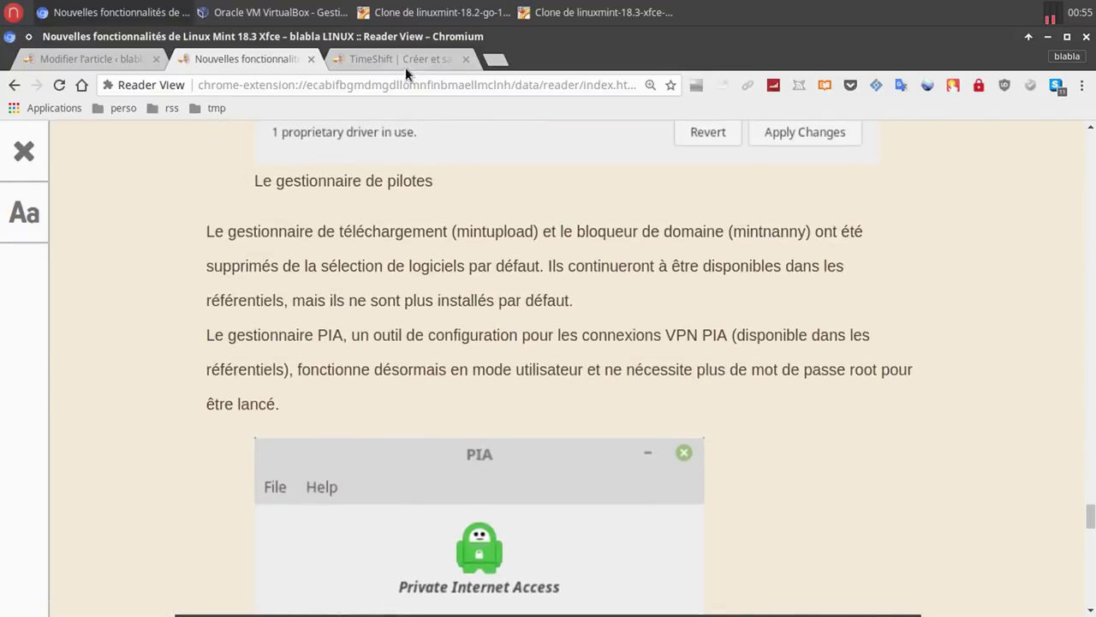
{"action": "left_click", "coordinate": [418, 24]}
{"action": "left_click", "coordinate": [18, 586]}
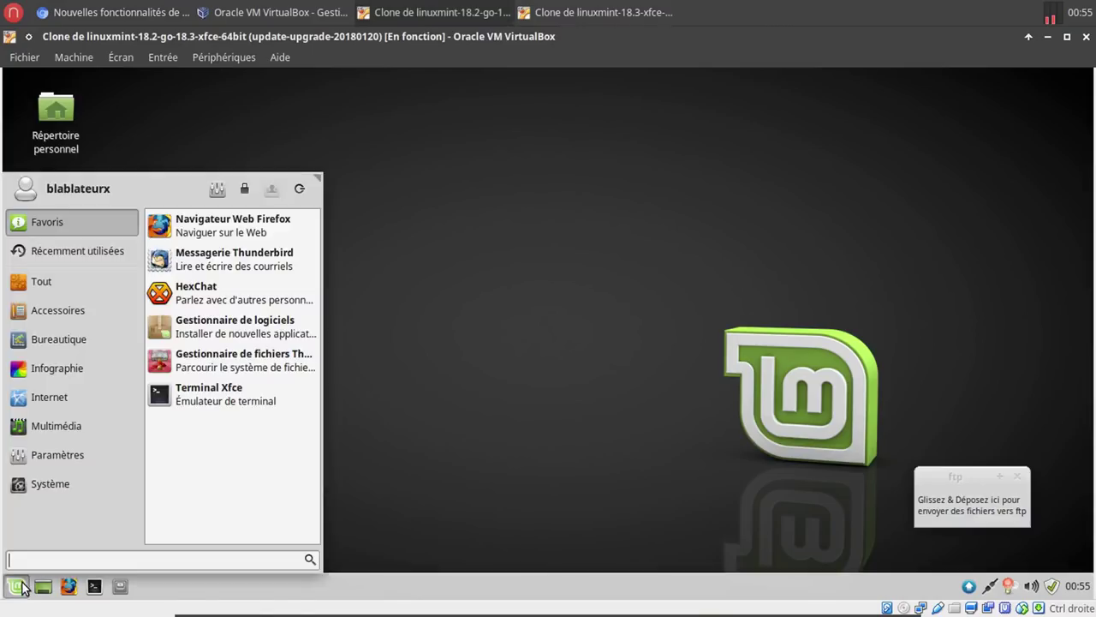
{"action": "type", "text": "pia"}
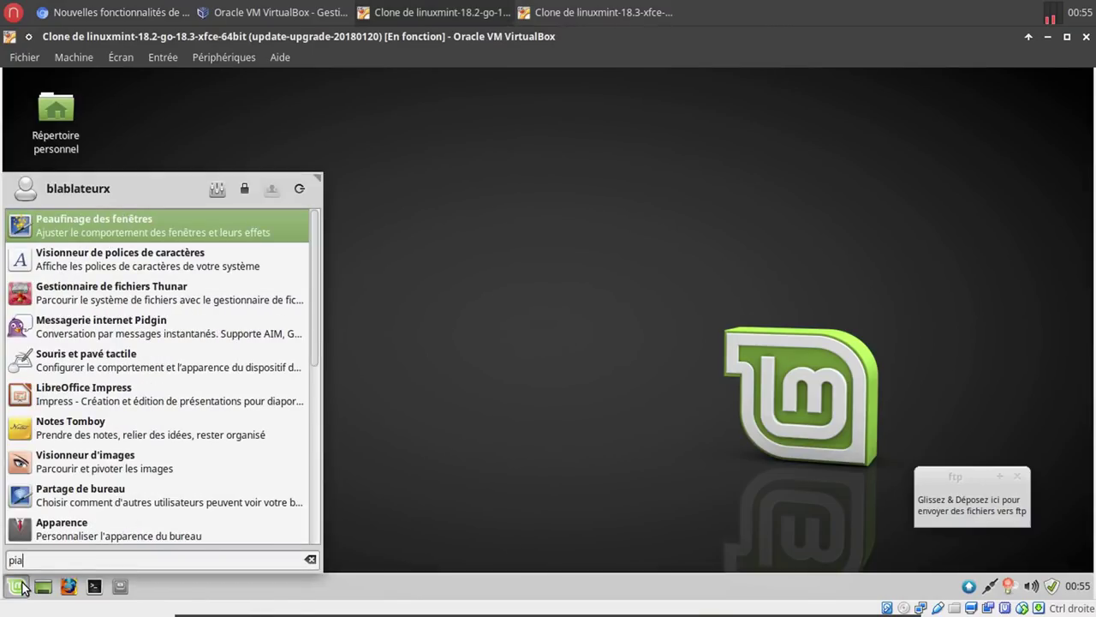
{"action": "key", "text": "BackSpace"}
{"action": "key", "text": "BackSpace"}
{"action": "key", "text": "BackSpace"}
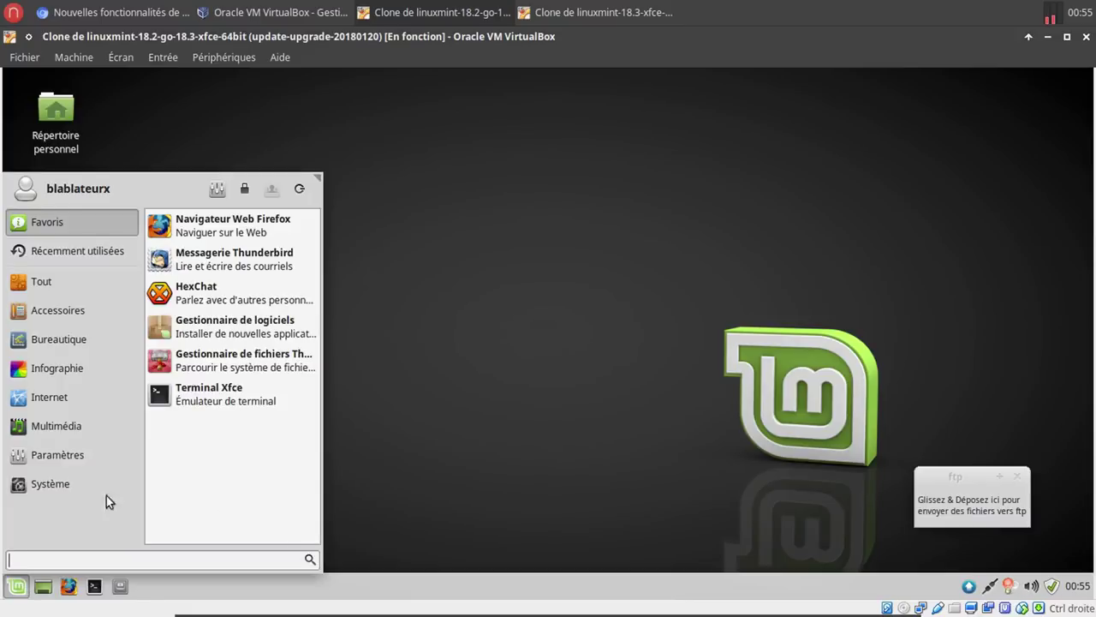
{"action": "left_click", "coordinate": [99, 8]}
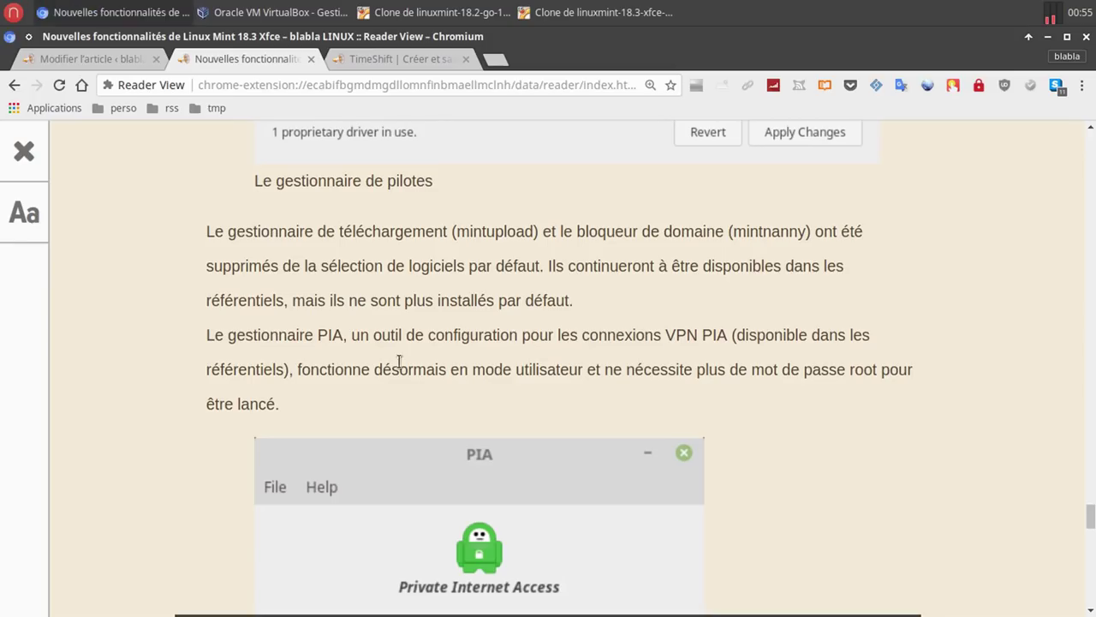
{"action": "scroll", "coordinate": [400, 367], "scroll_direction": "down", "scroll_amount": 4}
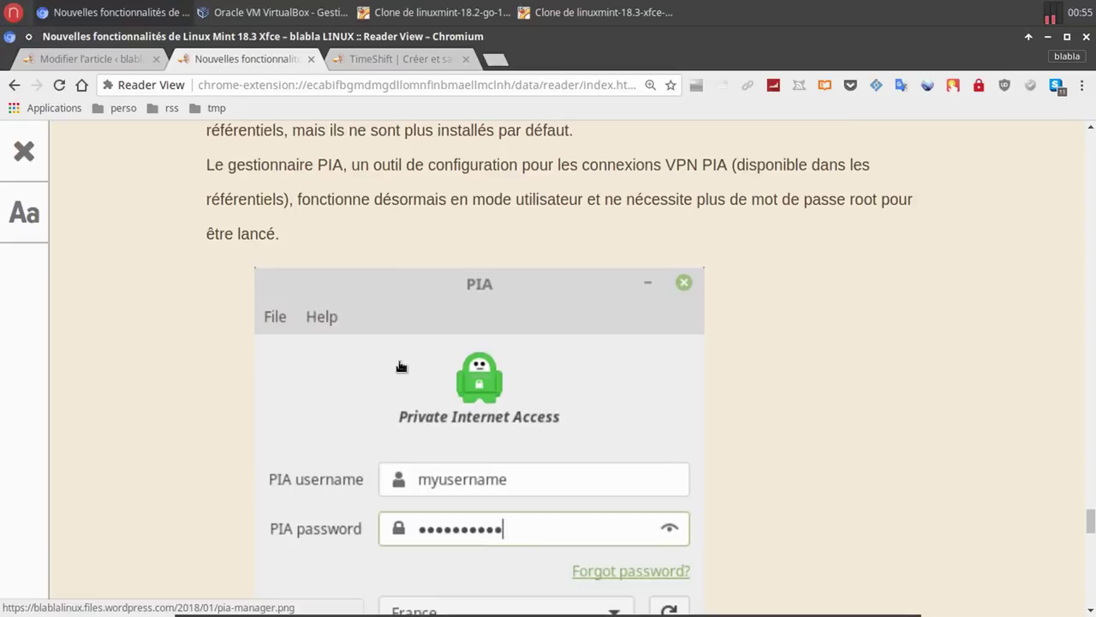
Scroll the article past the PIA and Driver Manager screenshots to the mintupload/mintnanny removal paragraph.
{"action": "scroll", "coordinate": [400, 366], "scroll_direction": "down", "scroll_amount": 4}
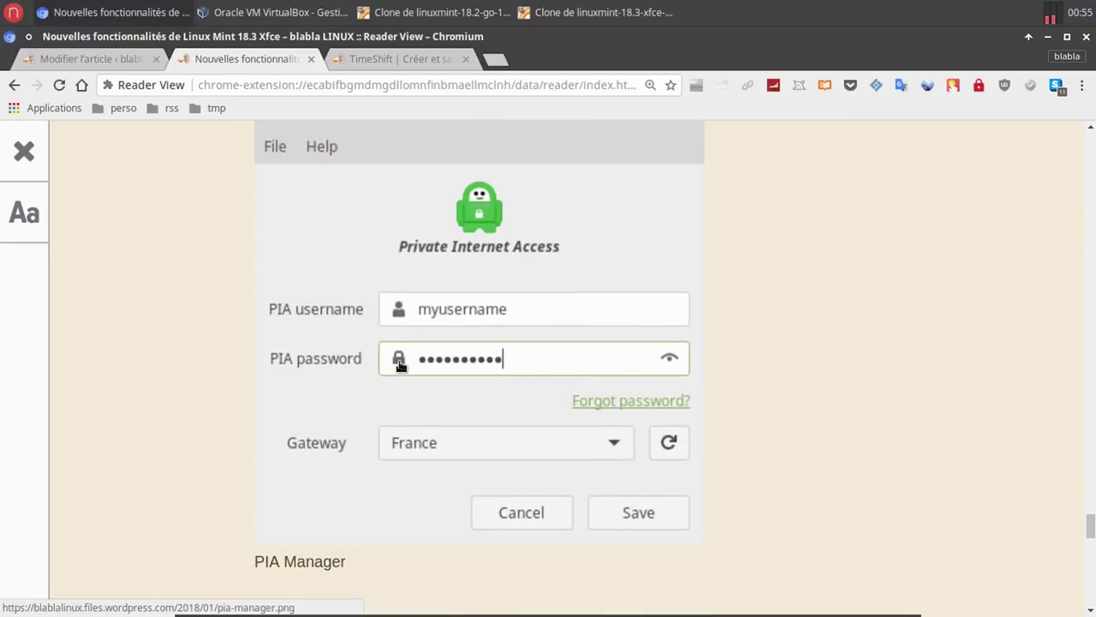
{"action": "scroll", "coordinate": [400, 367], "scroll_direction": "up", "scroll_amount": 11}
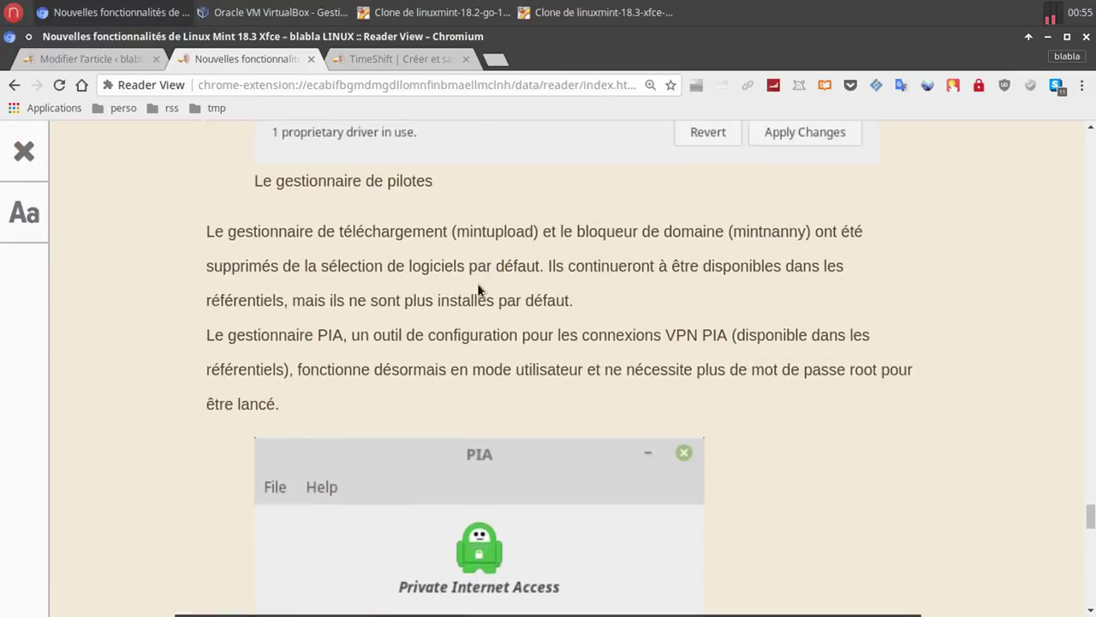
{"action": "scroll", "coordinate": [403, 286], "scroll_direction": "down", "scroll_amount": 3}
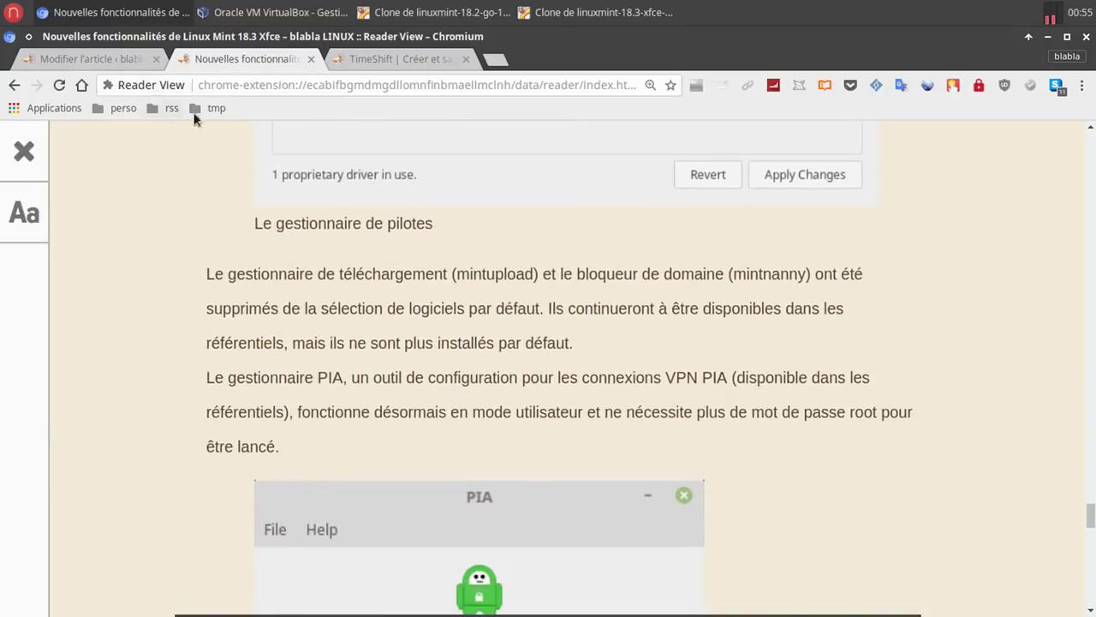
{"action": "scroll", "coordinate": [435, 257], "scroll_direction": "down", "scroll_amount": 9}
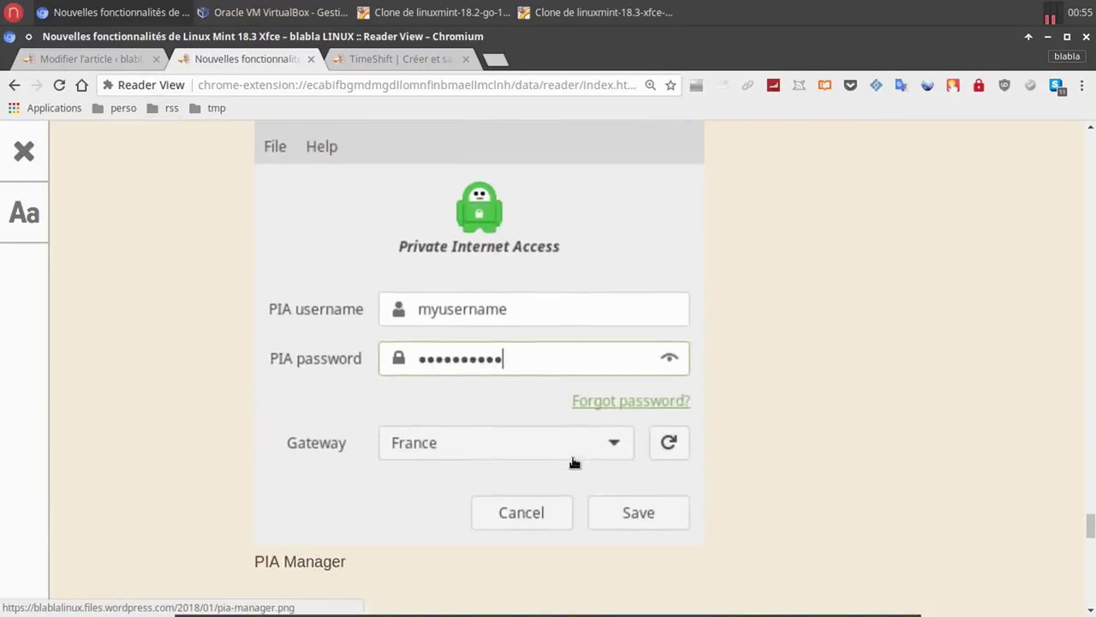
{"action": "scroll", "coordinate": [574, 463], "scroll_direction": "down", "scroll_amount": 4}
{"action": "scroll", "coordinate": [574, 464], "scroll_direction": "down", "scroll_amount": 3}
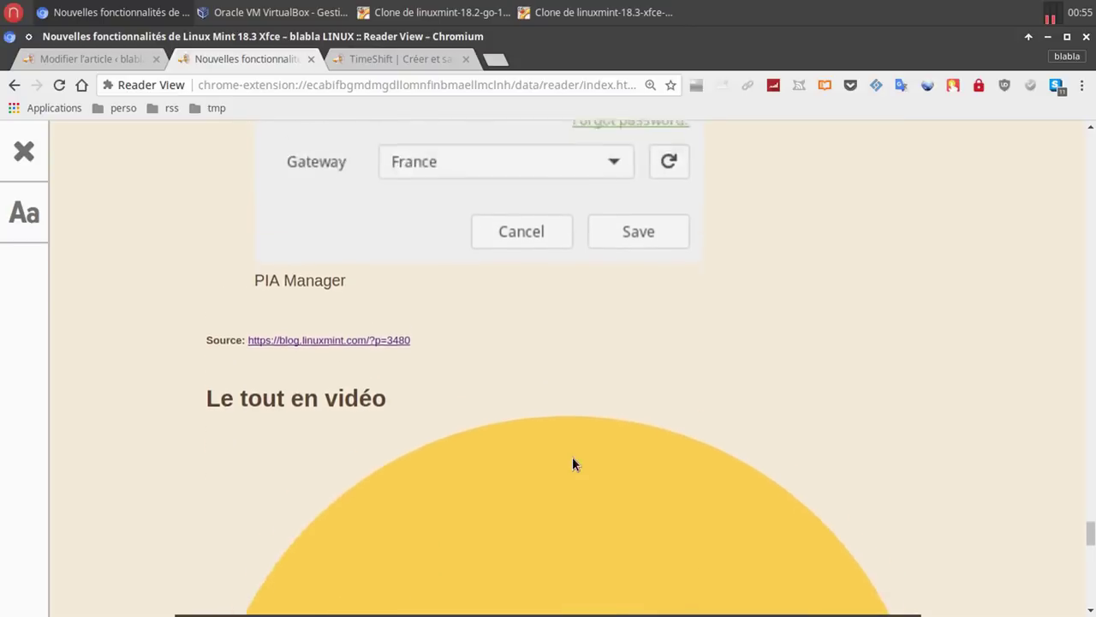
{"action": "scroll", "coordinate": [574, 464], "scroll_direction": "up", "scroll_amount": 20}
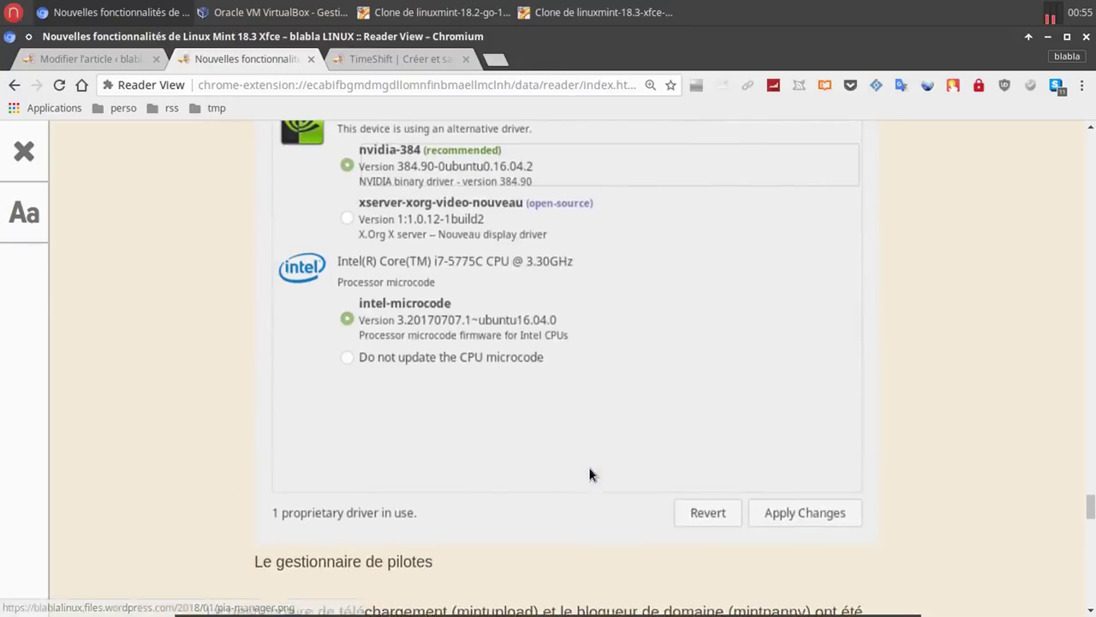
{"action": "scroll", "coordinate": [496, 439], "scroll_direction": "down", "scroll_amount": 1}
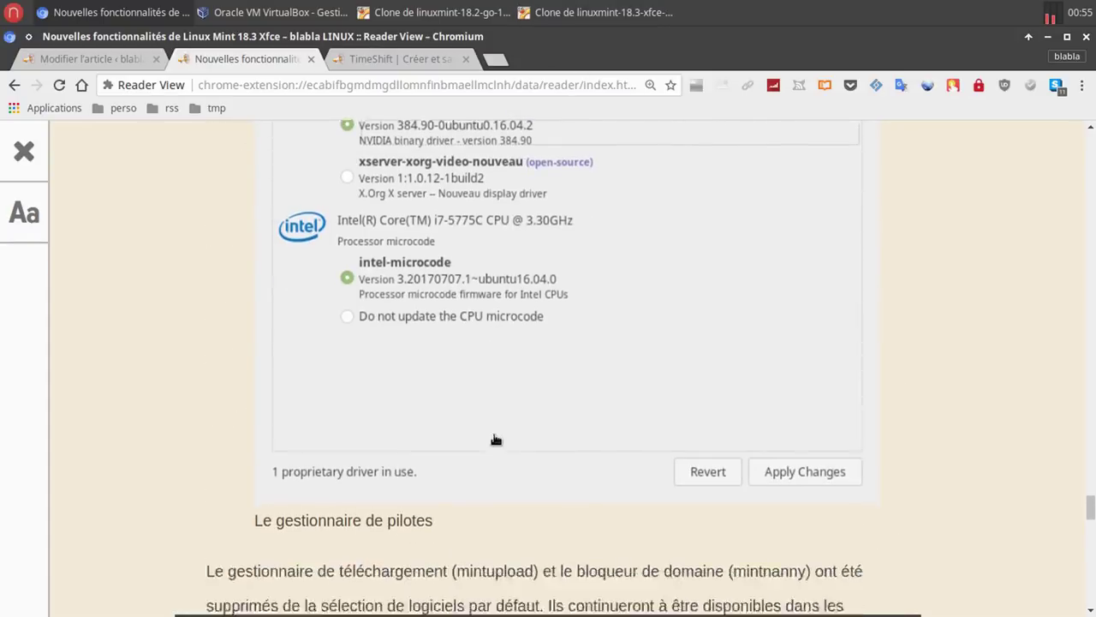
{"action": "scroll", "coordinate": [496, 440], "scroll_direction": "down", "scroll_amount": 4}
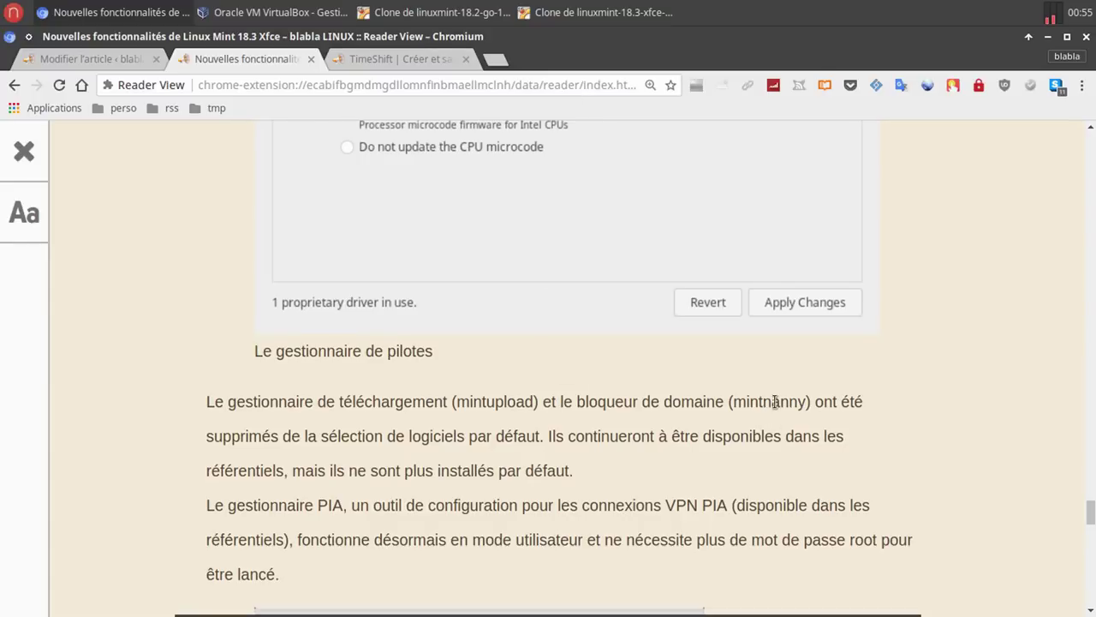
{"action": "left_click", "coordinate": [586, 24]}
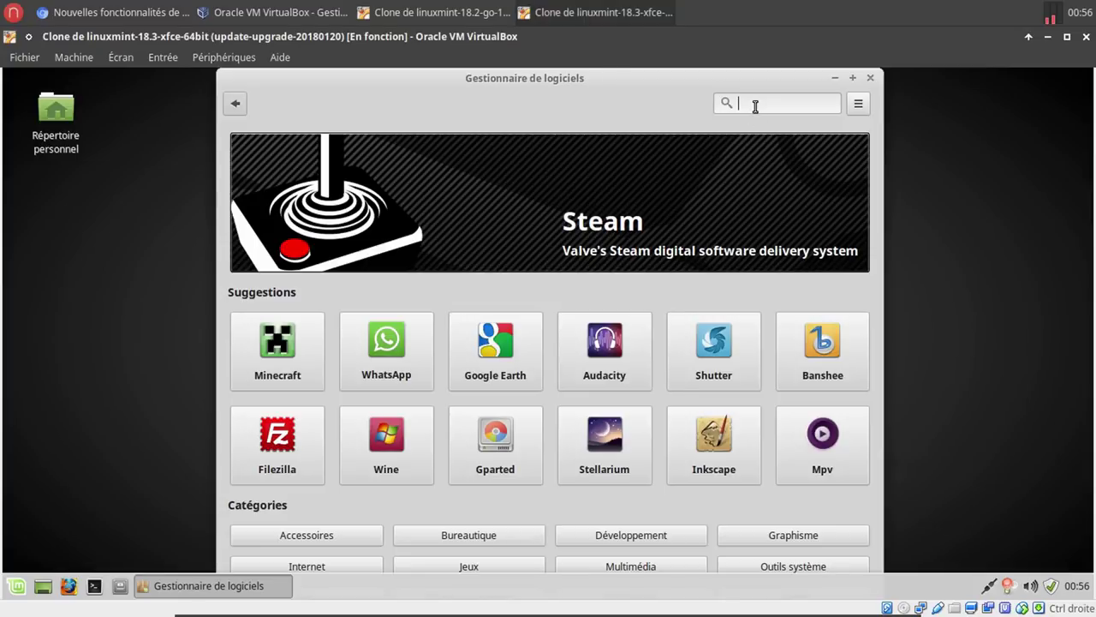
Install Mintupload from Software Manager, accepting the extra libnotify-bin package and entering the admin password.
{"action": "type", "text": "mintupload"}
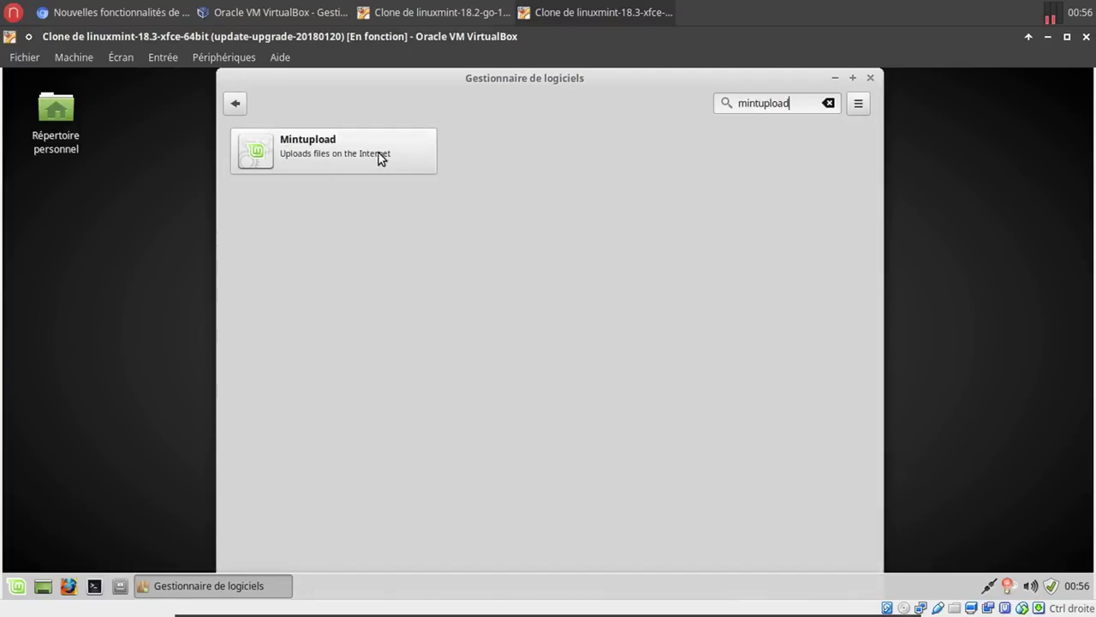
{"action": "left_click", "coordinate": [377, 153]}
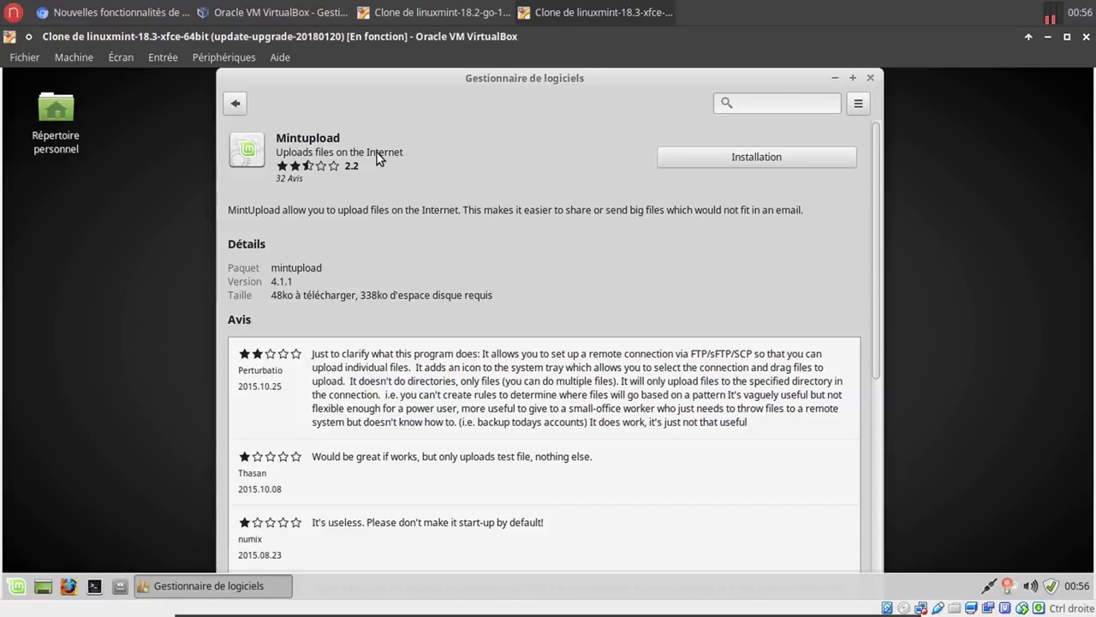
{"action": "left_click", "coordinate": [757, 156]}
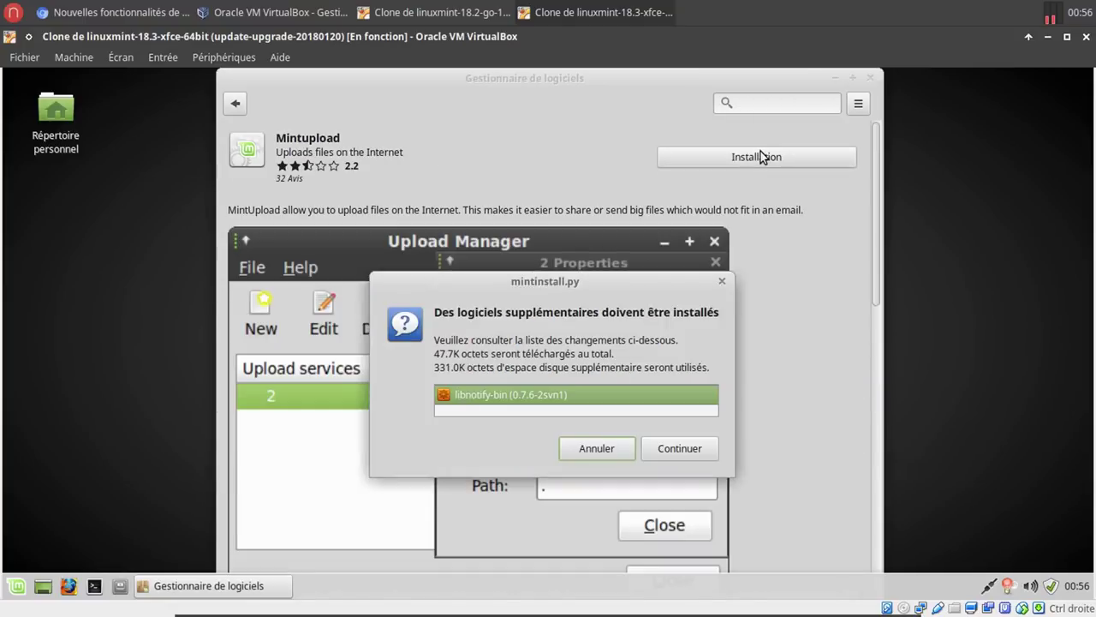
{"action": "left_click", "coordinate": [676, 453]}
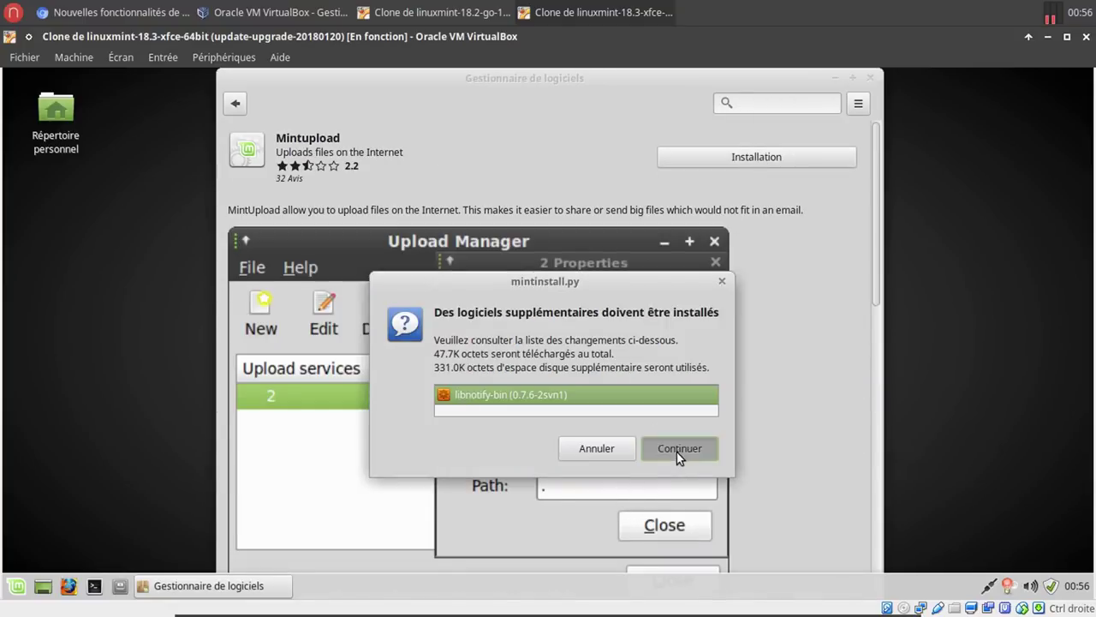
{"action": "type", "text": "••"}
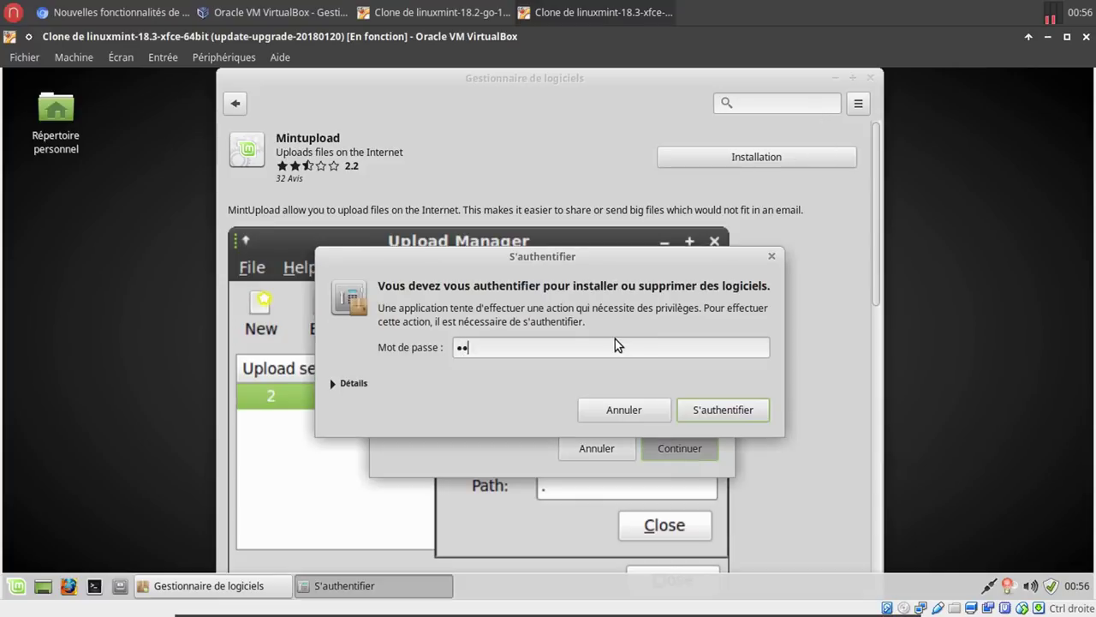
{"action": "type", "text": "••••"}
{"action": "key", "text": "Return"}
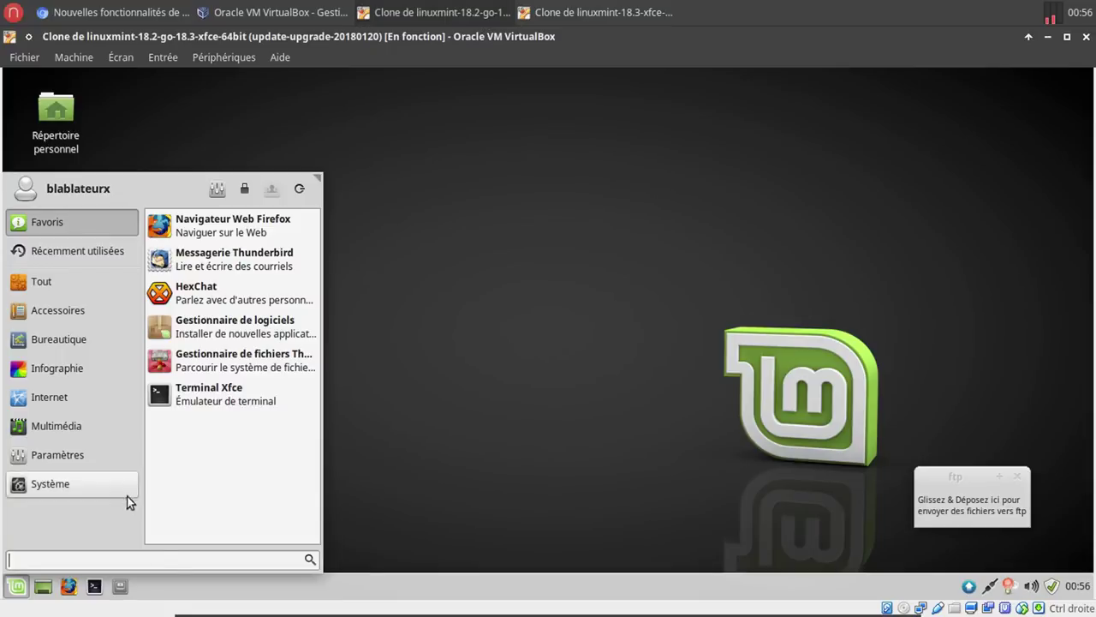
Search the Whisker menu for 'mintnanny', then return to the Linux Mint 18.3 article in Chromium.
{"action": "type", "text": "mi"}
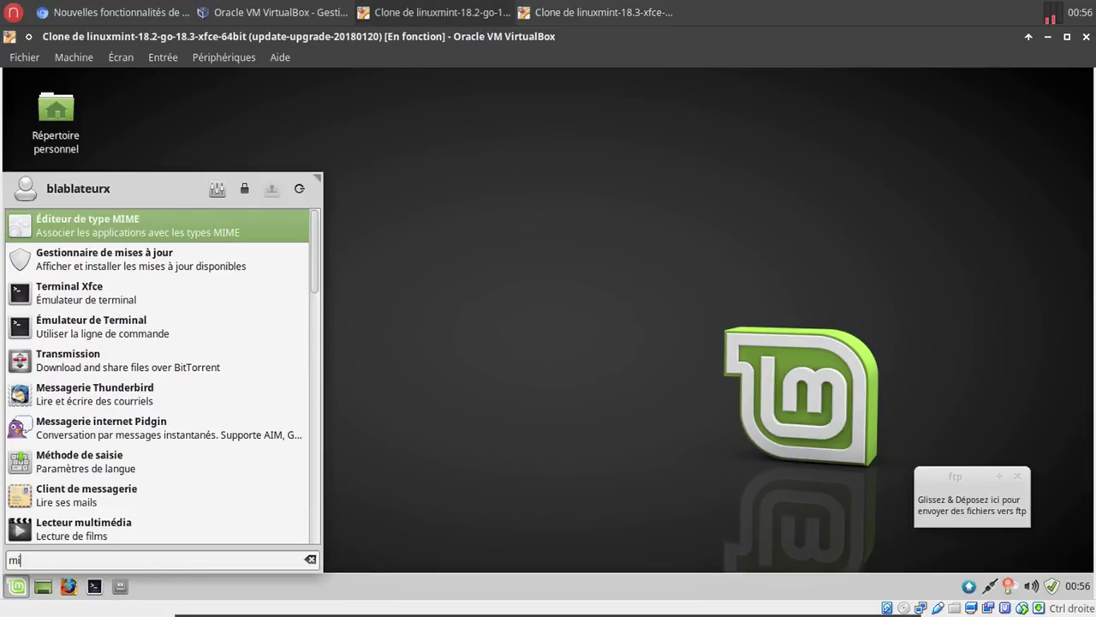
{"action": "type", "text": "ntnanny"}
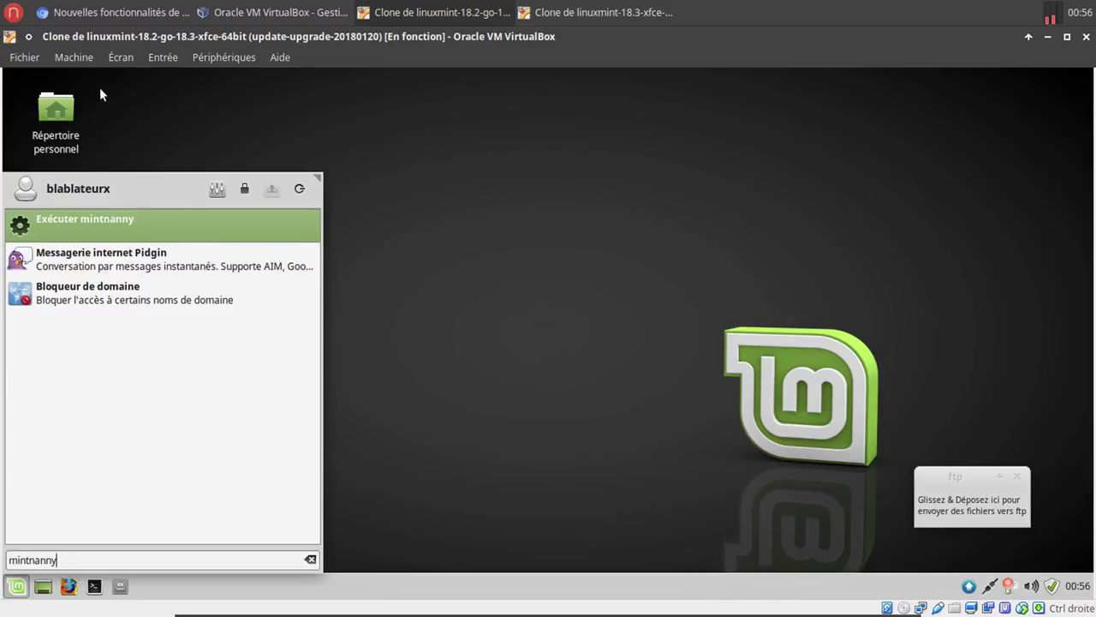
{"action": "left_click", "coordinate": [111, 12]}
{"action": "scroll", "coordinate": [591, 408], "scroll_direction": "up", "scroll_amount": 2}
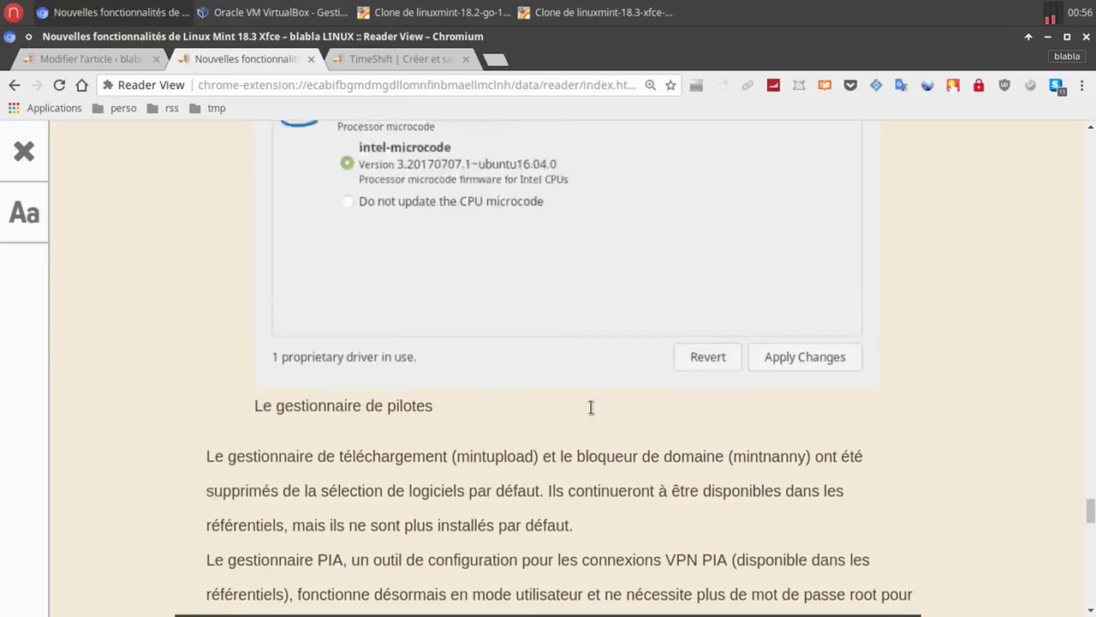
{"action": "scroll", "coordinate": [590, 408], "scroll_direction": "down", "scroll_amount": 8}
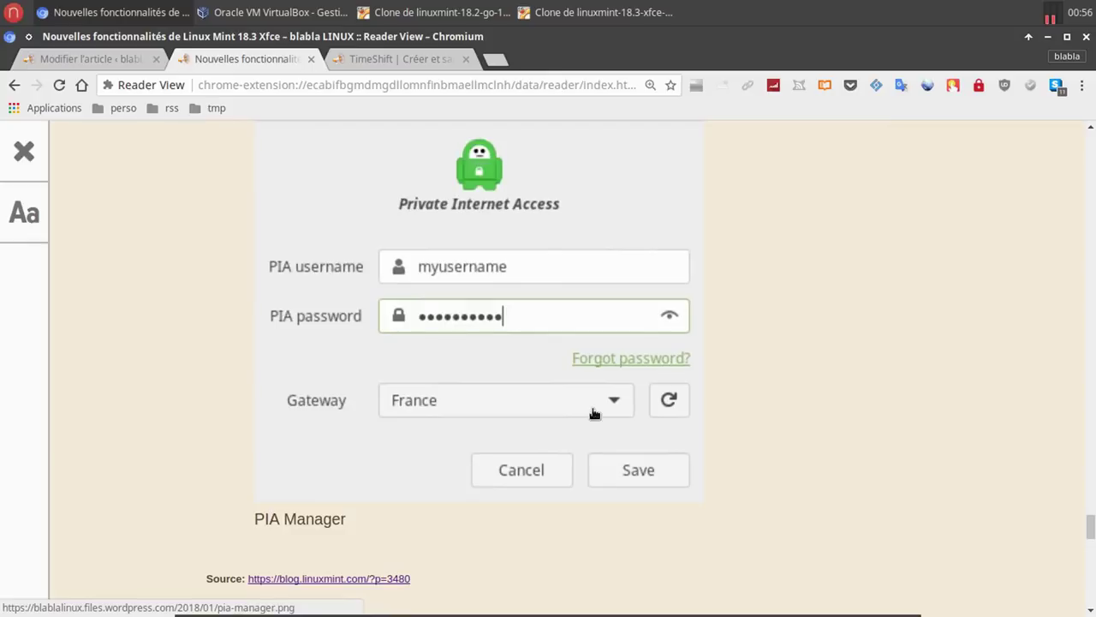
{"action": "scroll", "coordinate": [594, 413], "scroll_direction": "down", "scroll_amount": 3}
{"action": "scroll", "coordinate": [595, 413], "scroll_direction": "up", "scroll_amount": 7}
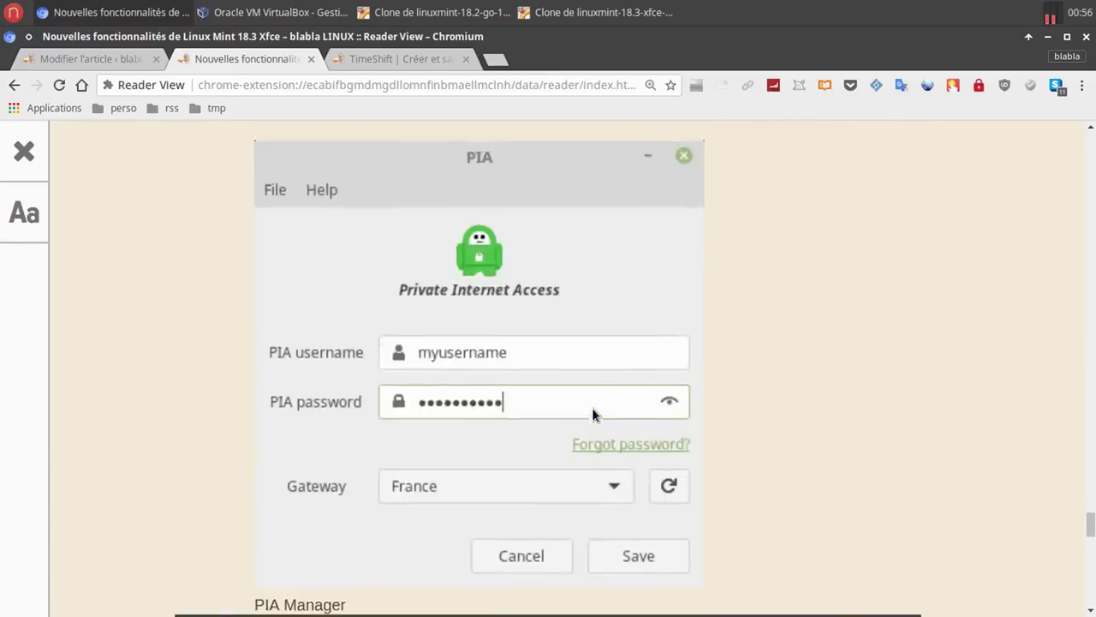
{"action": "scroll", "coordinate": [595, 414], "scroll_direction": "up", "scroll_amount": 1}
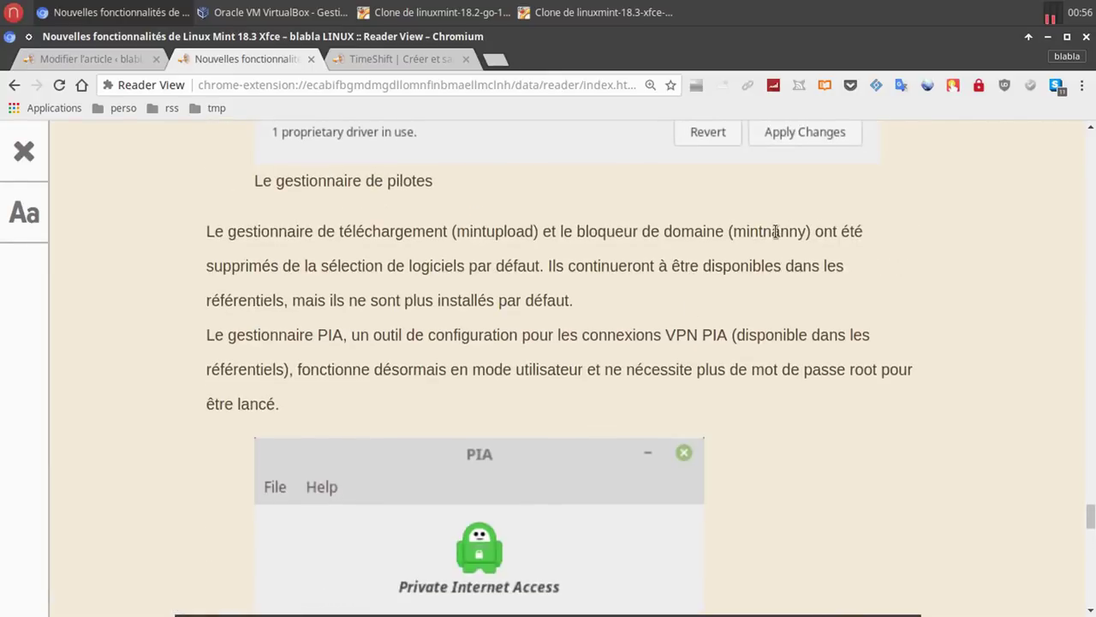
{"action": "left_click", "coordinate": [408, 11]}
Run mintnanny with the admin password to show the empty Bloqueur de domaine list, then close it.
{"action": "left_click", "coordinate": [170, 229]}
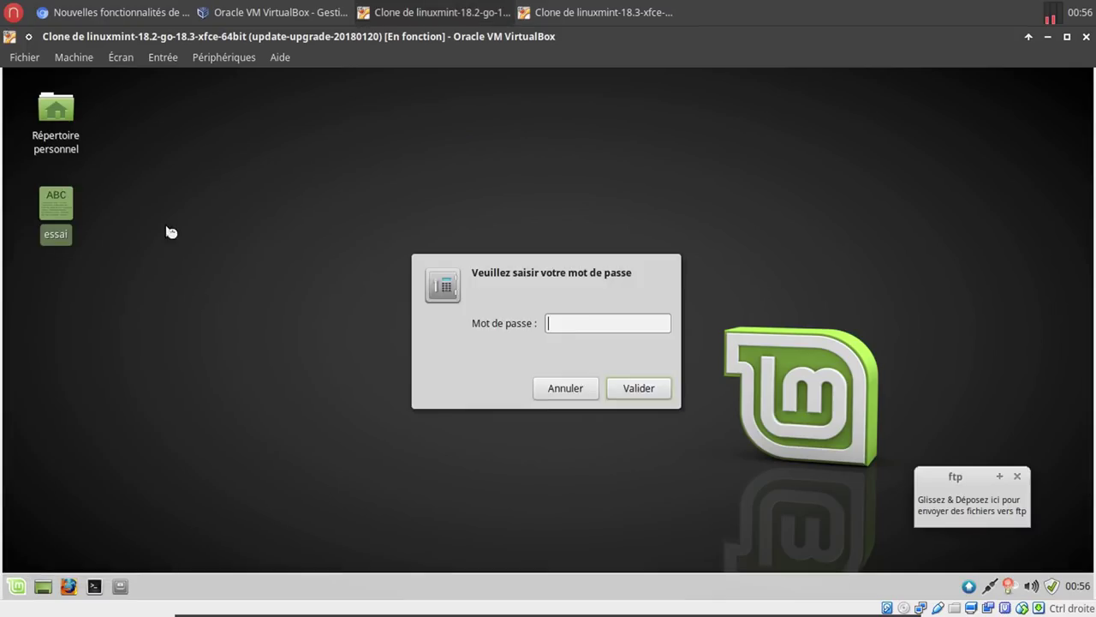
{"action": "type", "text": "*****"}
{"action": "key", "text": "Return"}
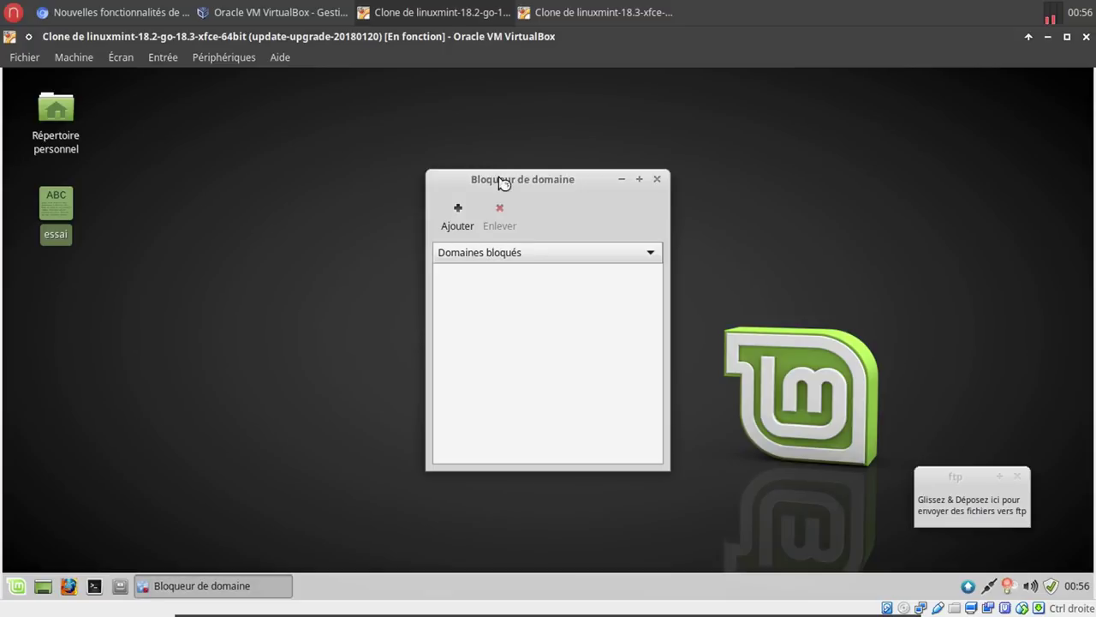
{"action": "left_click_drag", "start_coordinate": [504, 180], "coordinate": [387, 209]}
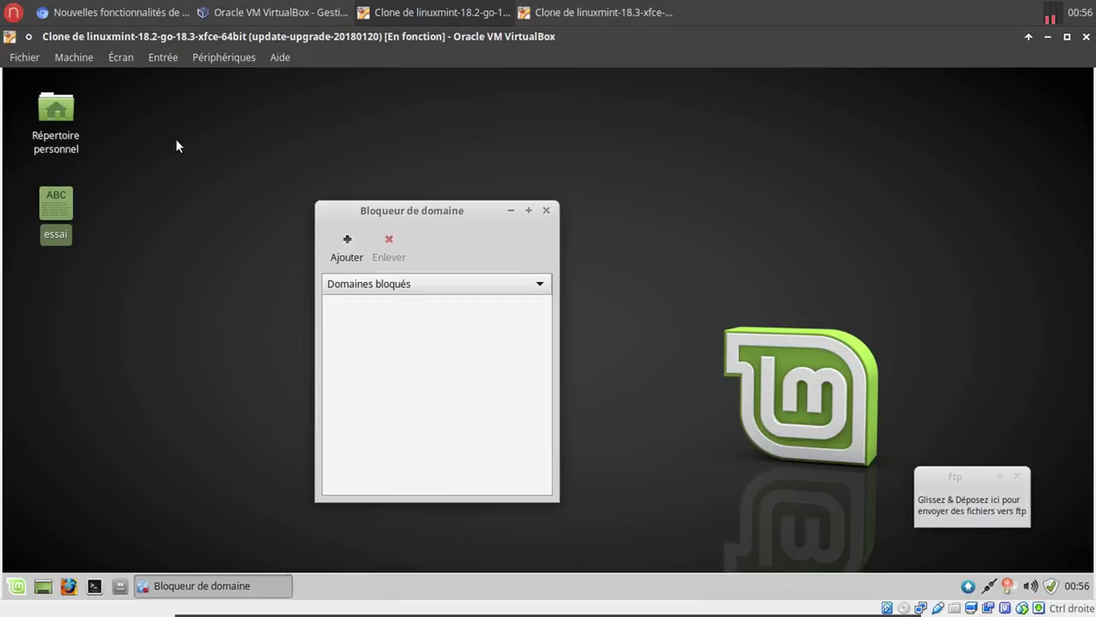
{"action": "left_click", "coordinate": [547, 212]}
{"action": "left_click", "coordinate": [604, 12]}
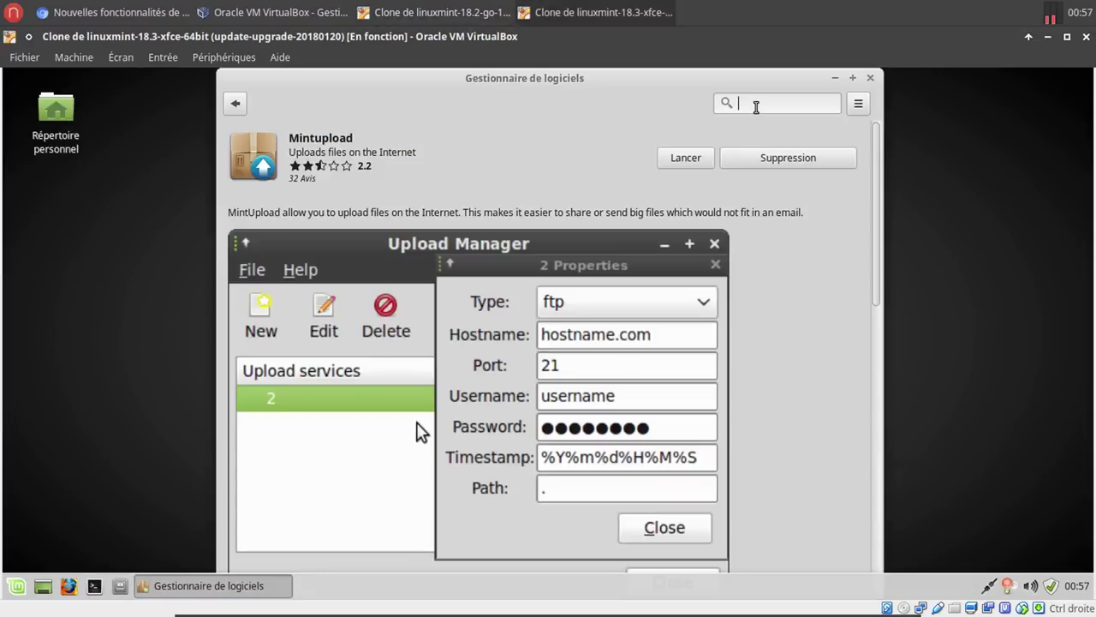
Search Software Manager for 'mintnanny' and open the Mintnanny 1.5.4 details page.
{"action": "type", "text": "mintnanny"}
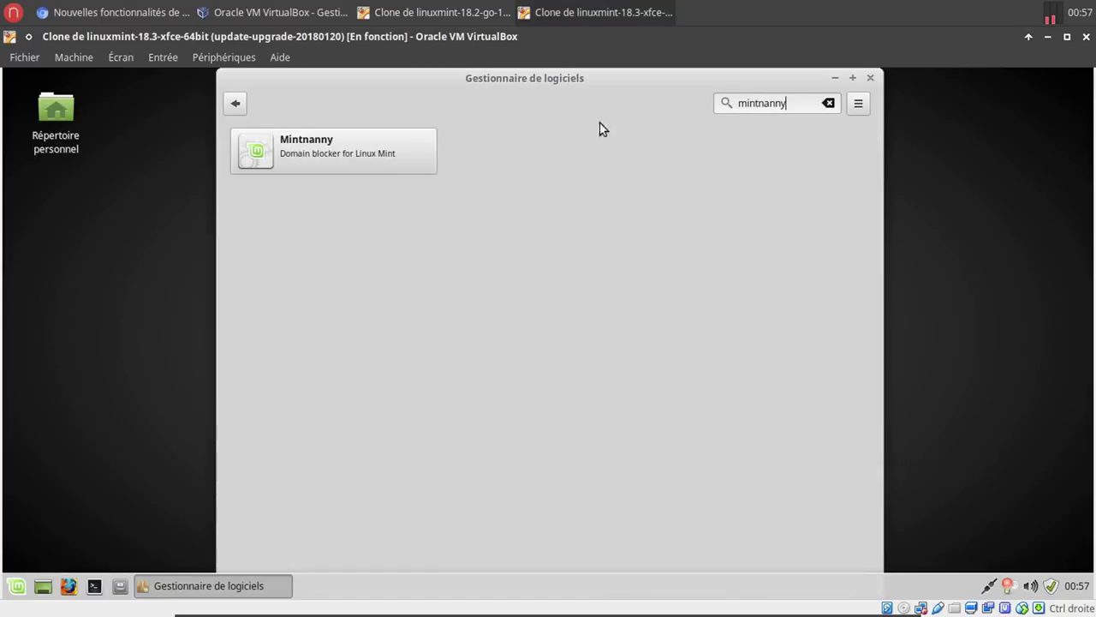
{"action": "left_click", "coordinate": [351, 140]}
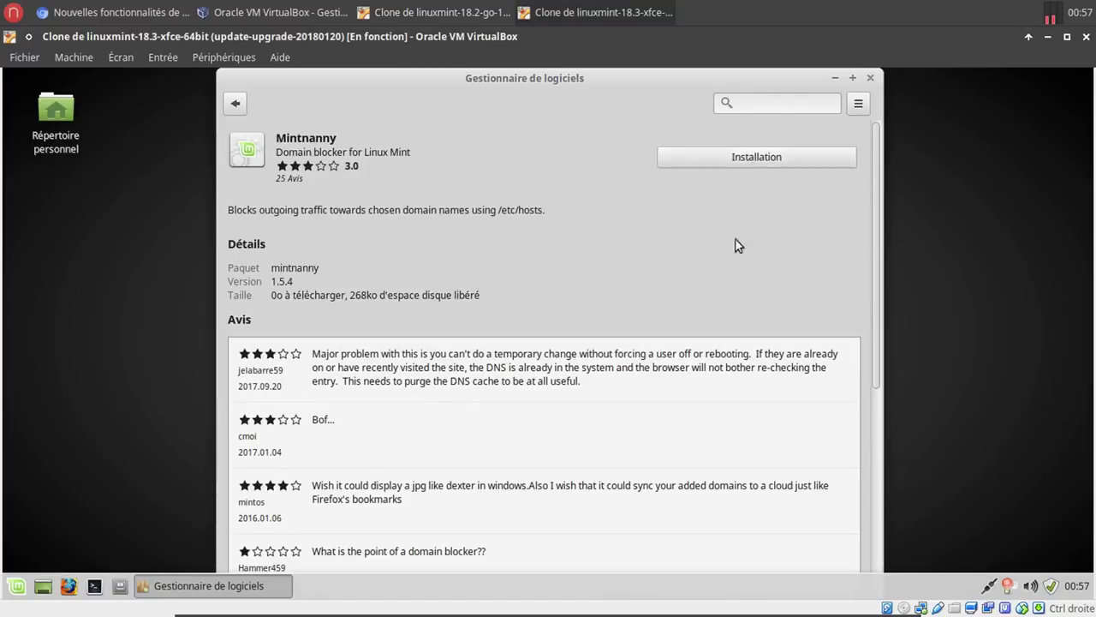